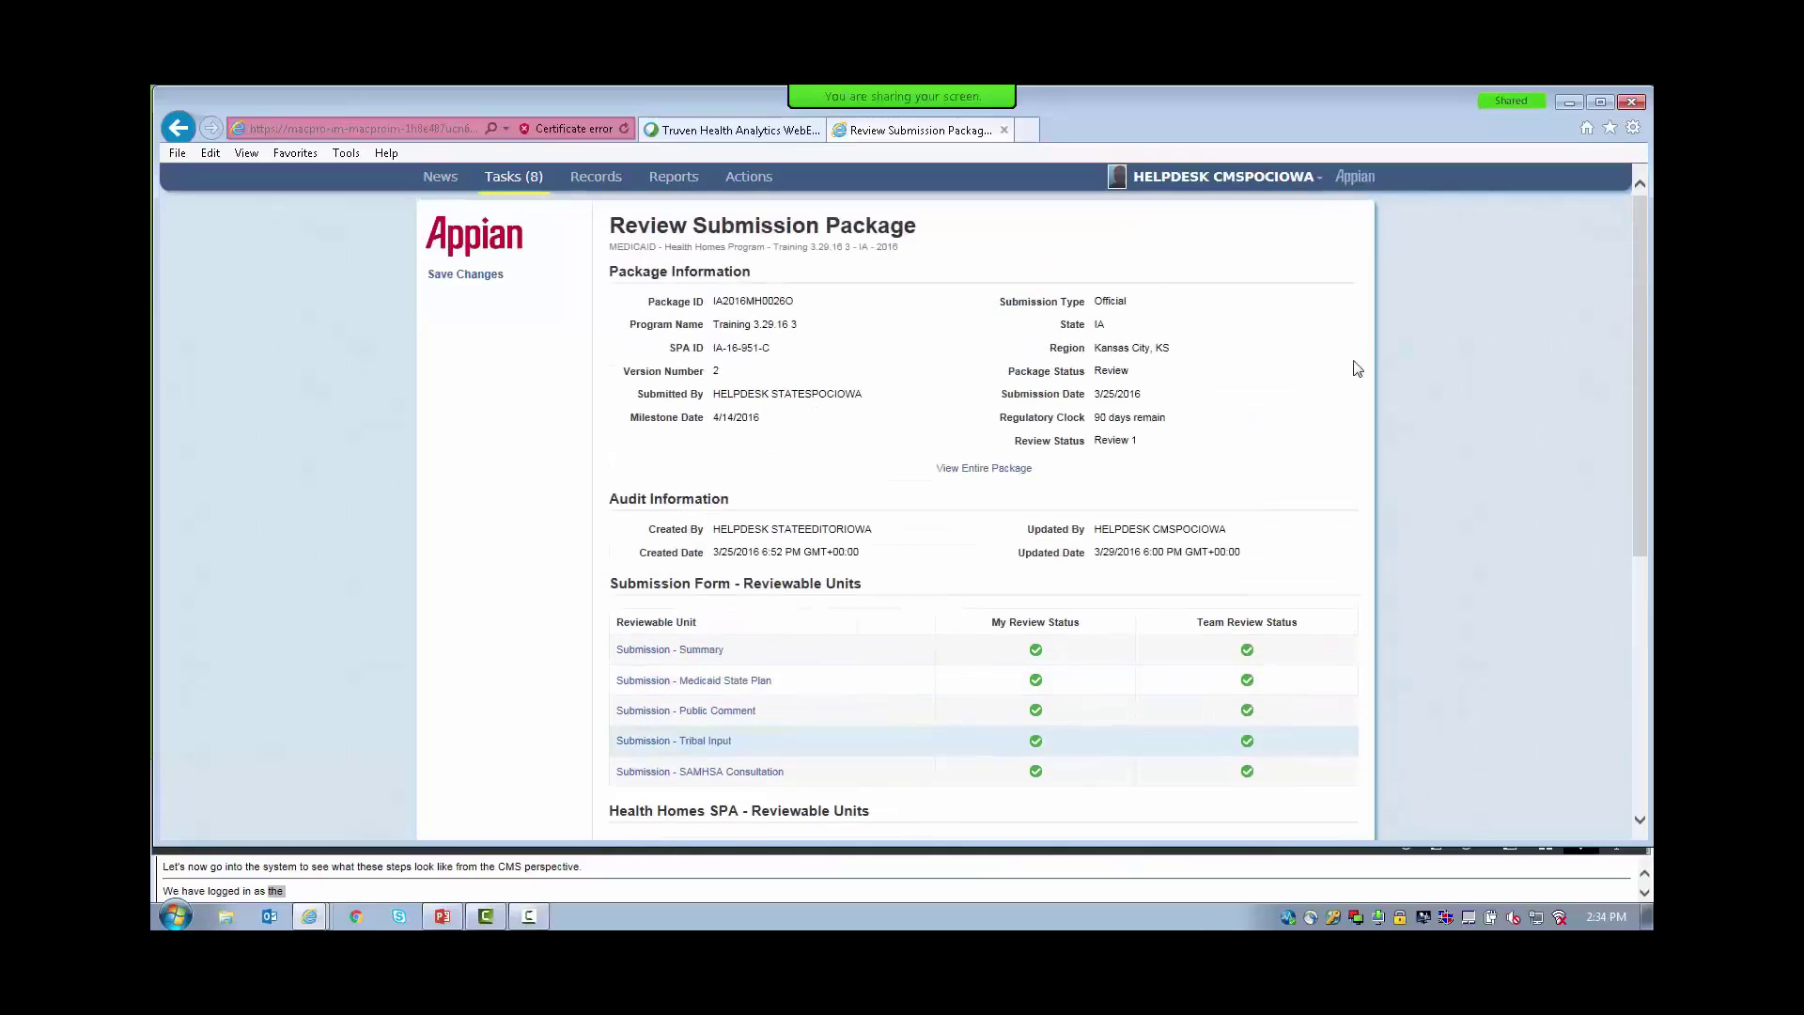
# Look over the reviewable units' review statuses and confirm taking action on the submission package.
pyautogui.scroll(-5, 1358, 369)
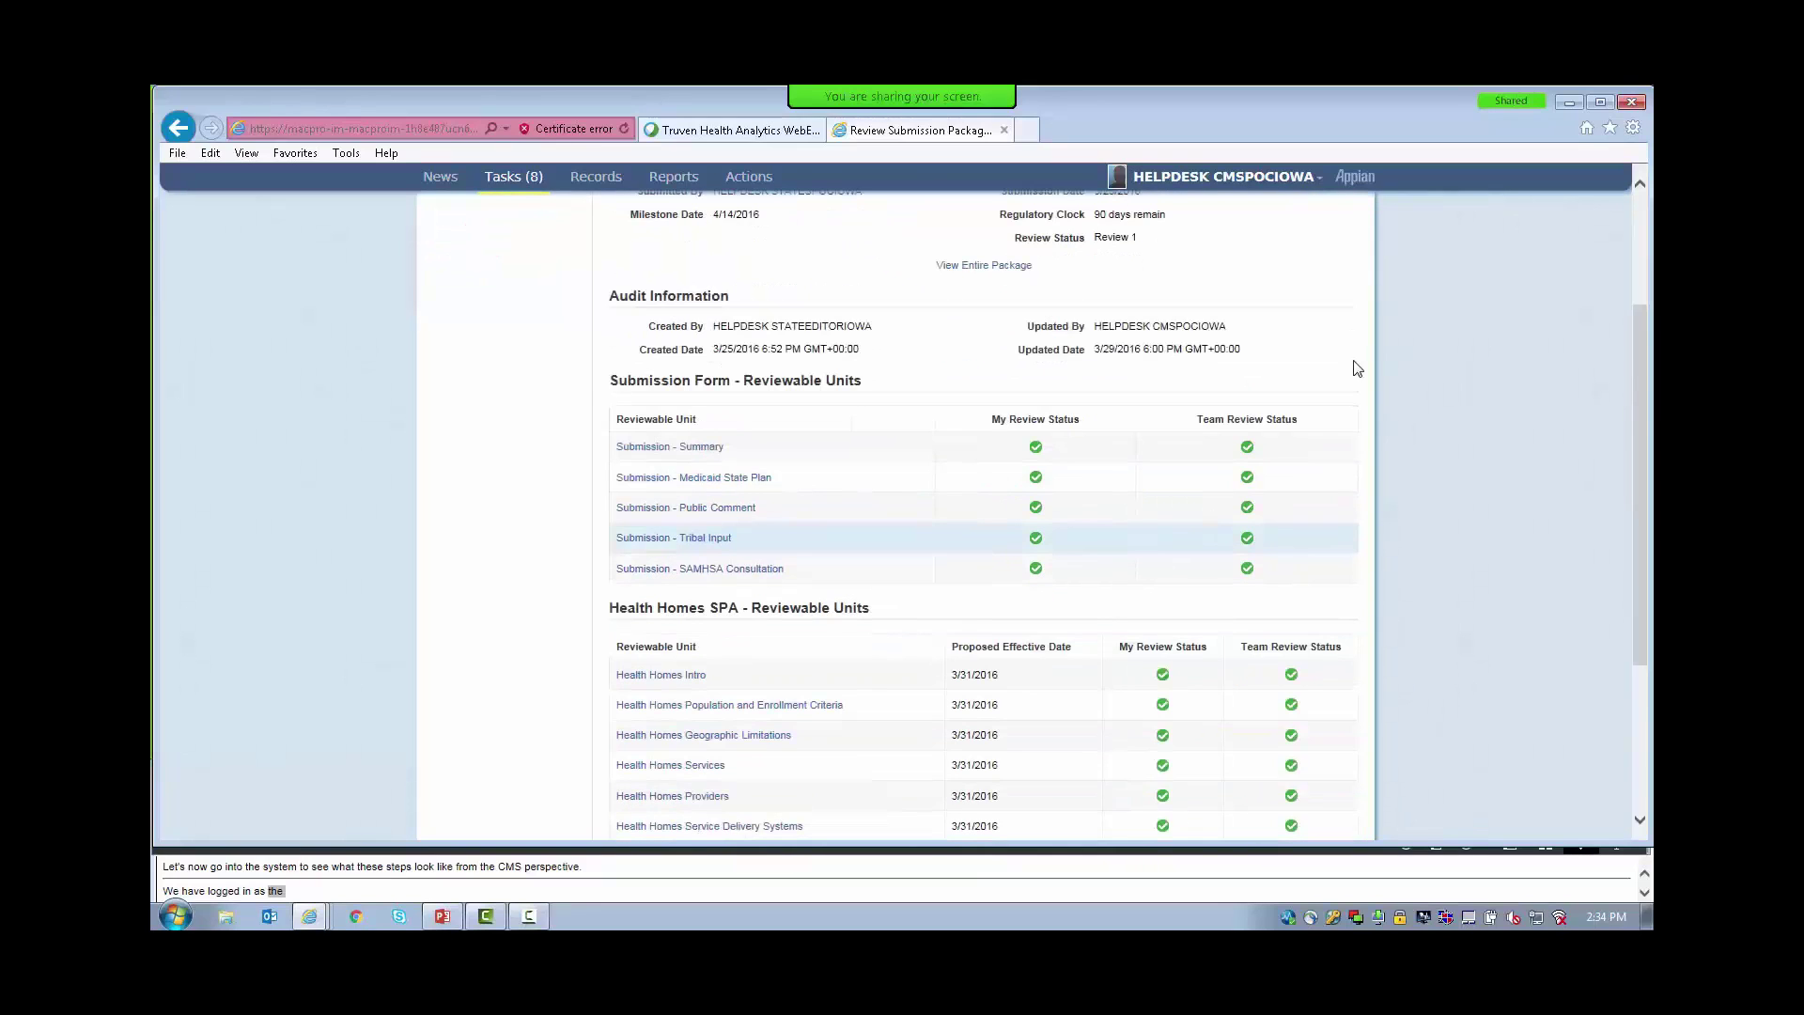
pyautogui.scroll(-5, 1357, 369)
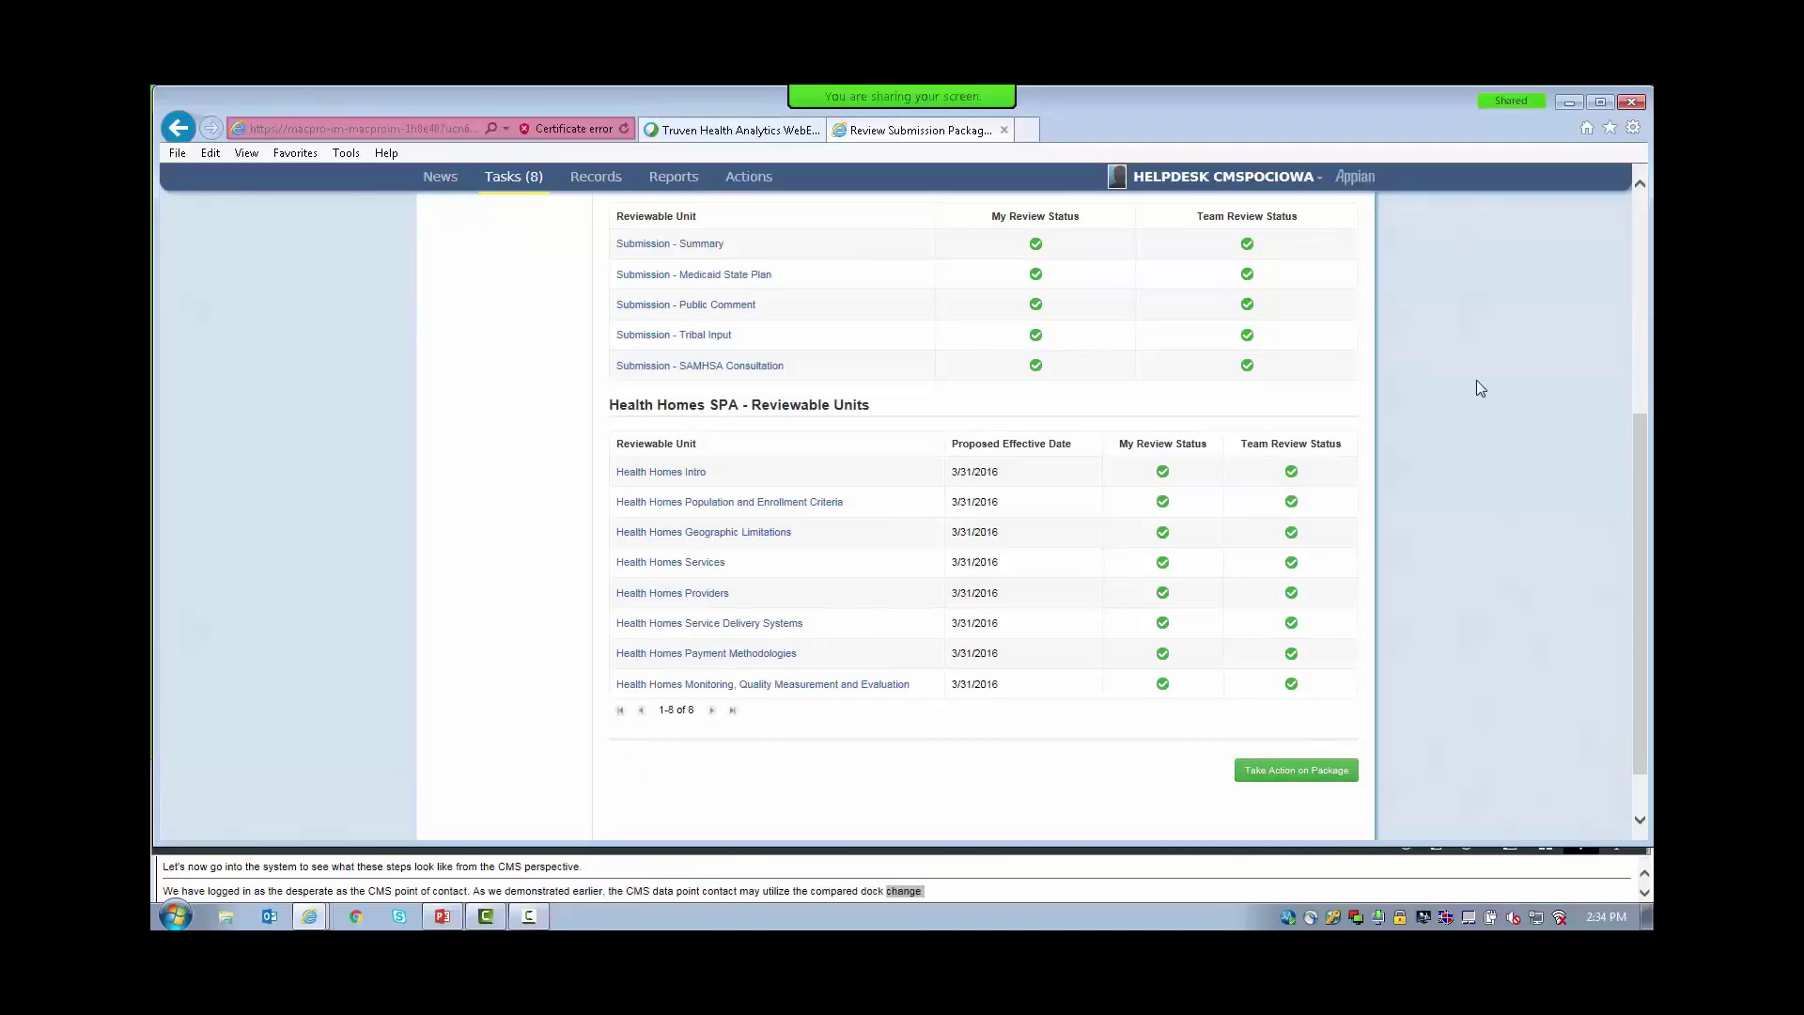
pyautogui.scroll(10, 1476, 381)
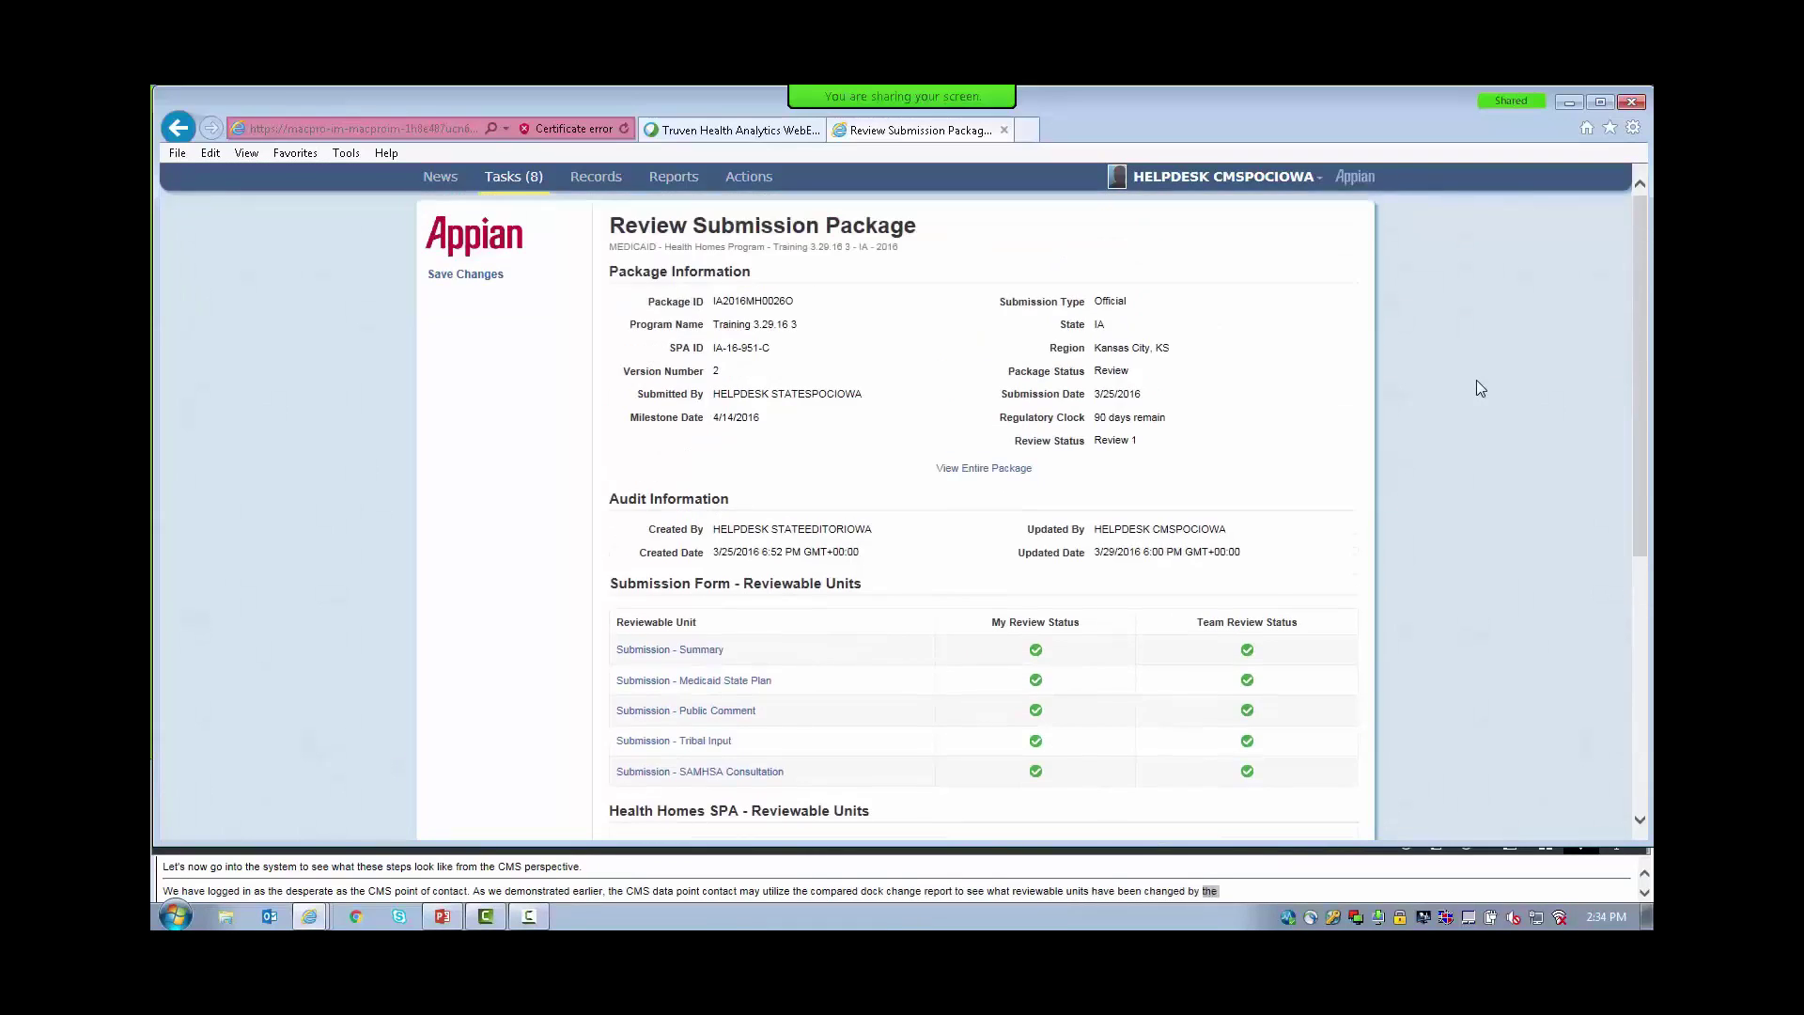
pyautogui.scroll(-2, 1476, 380)
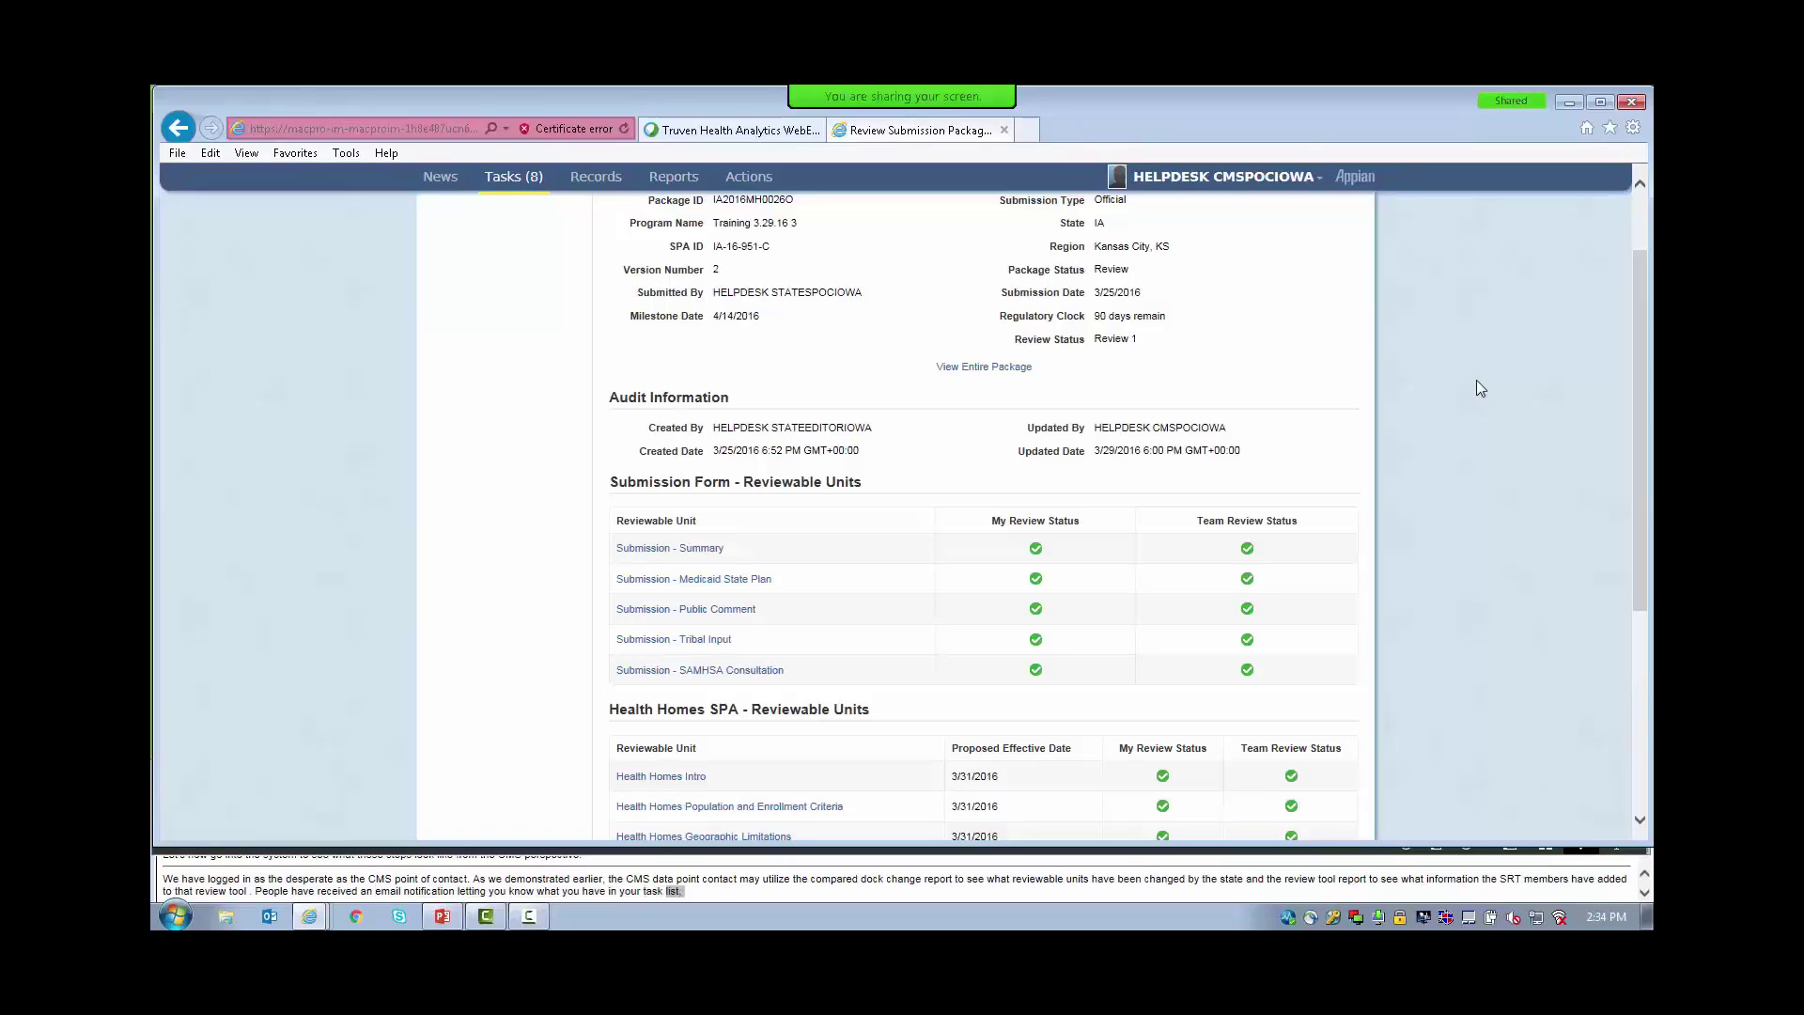
pyautogui.scroll(2, 1478, 388)
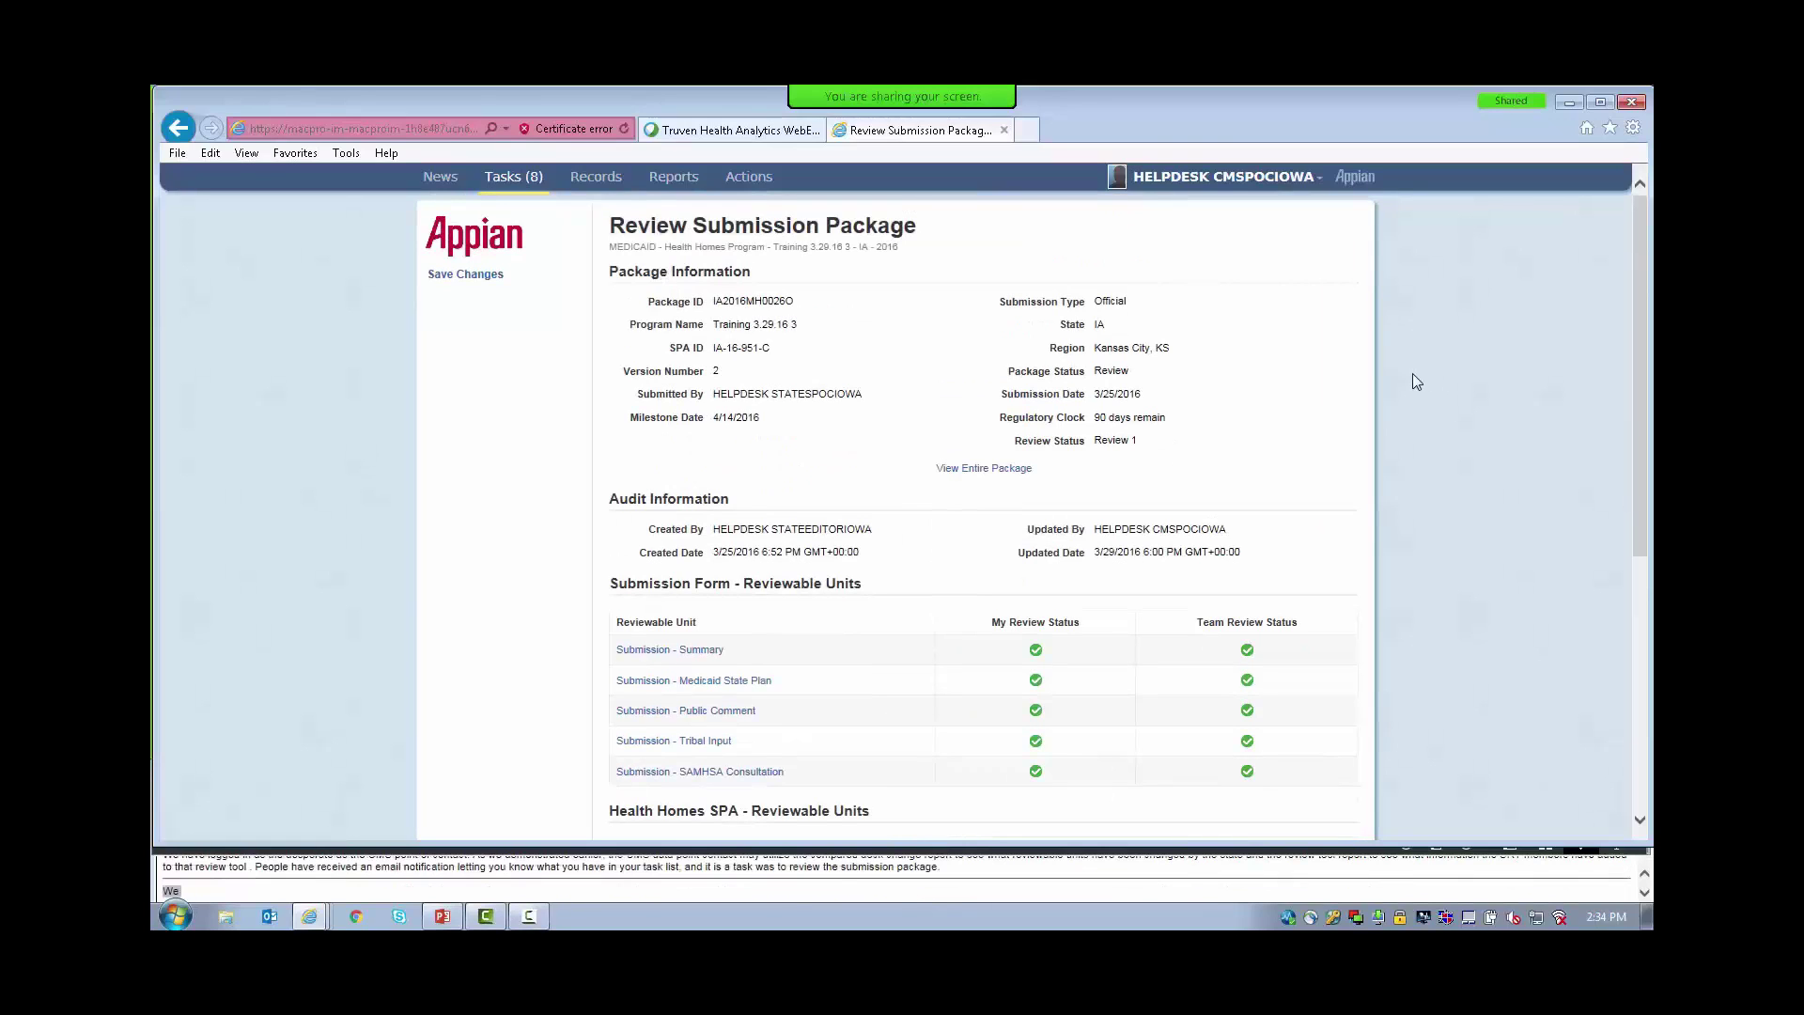
pyautogui.scroll(-1, 1416, 381)
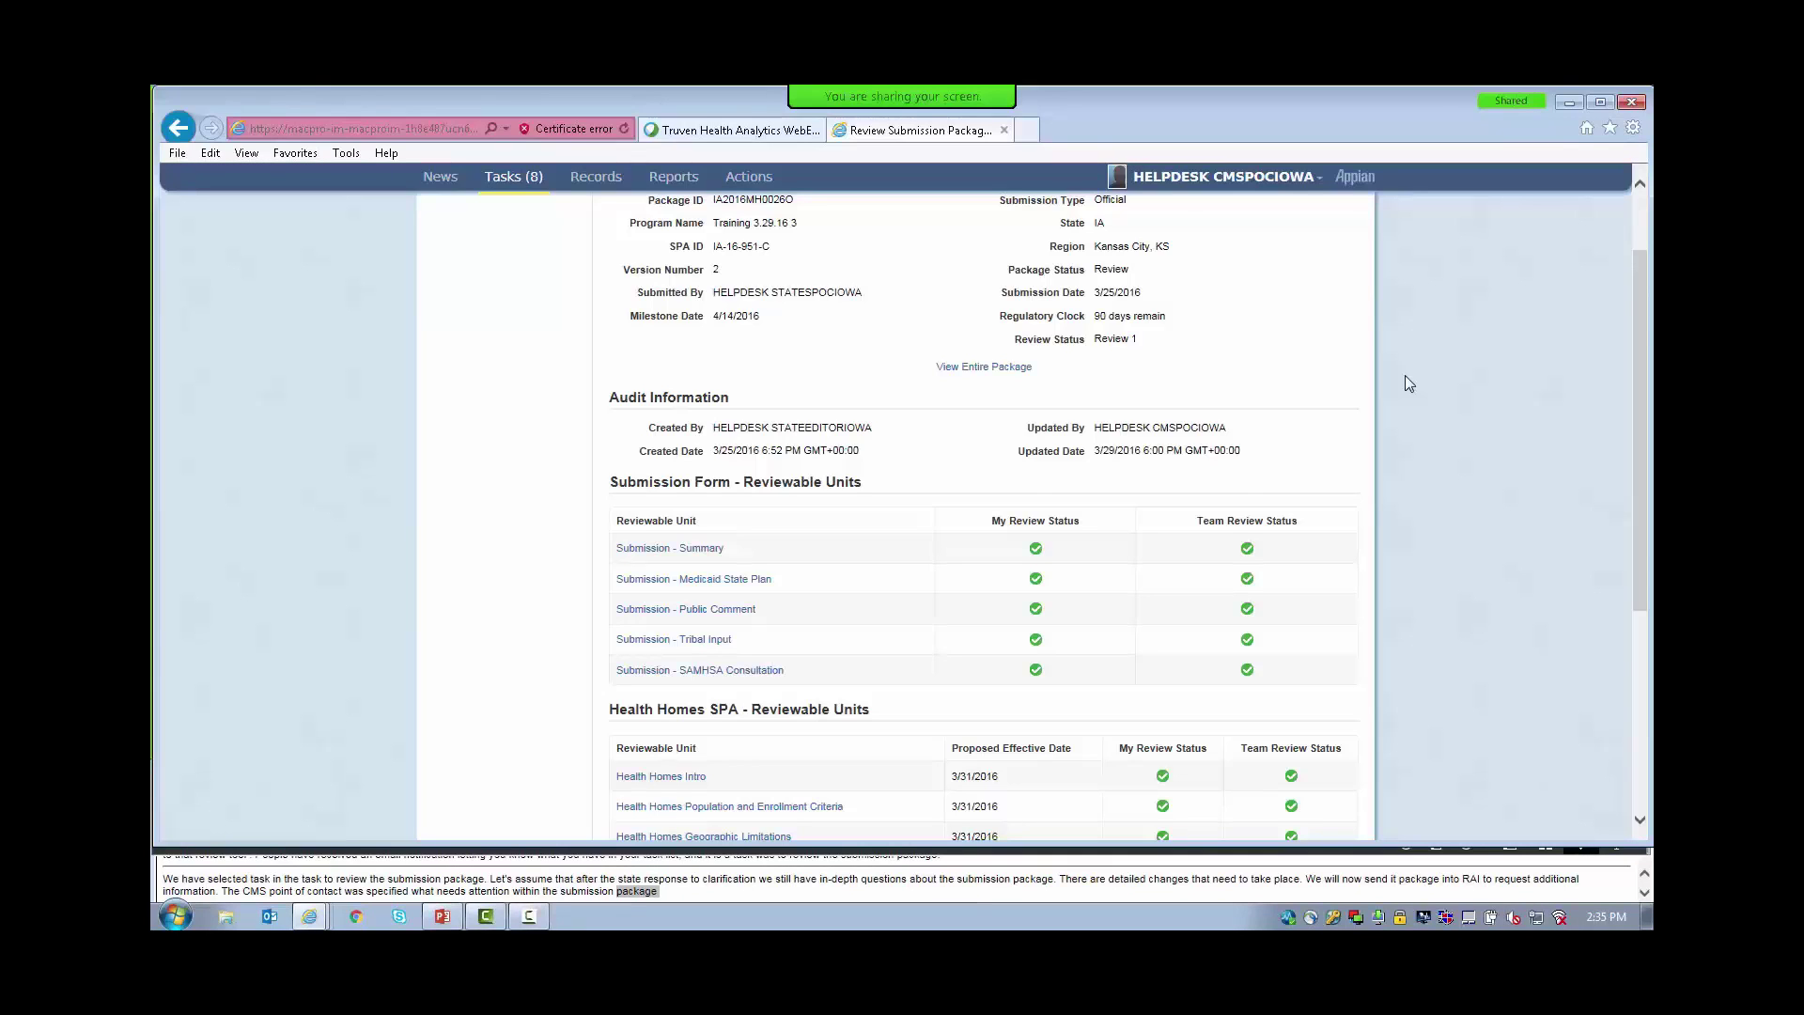
pyautogui.scroll(-3, 1406, 377)
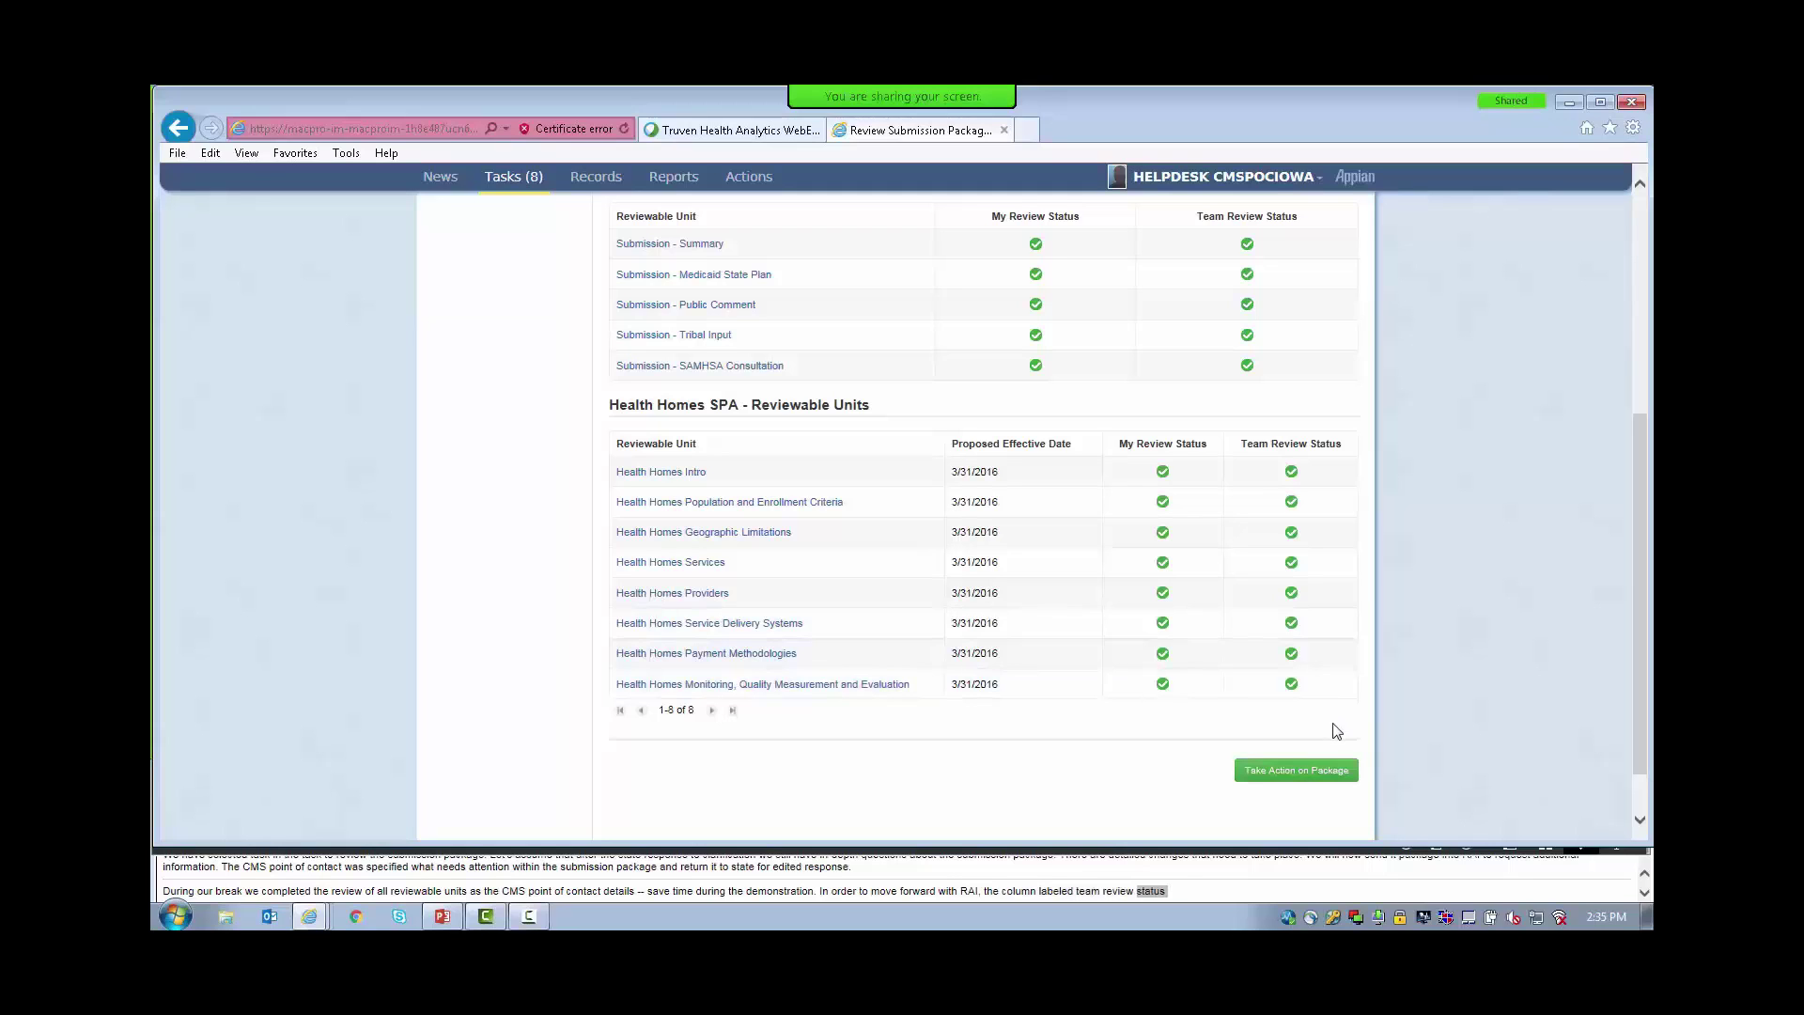
pyautogui.click(1332, 773)
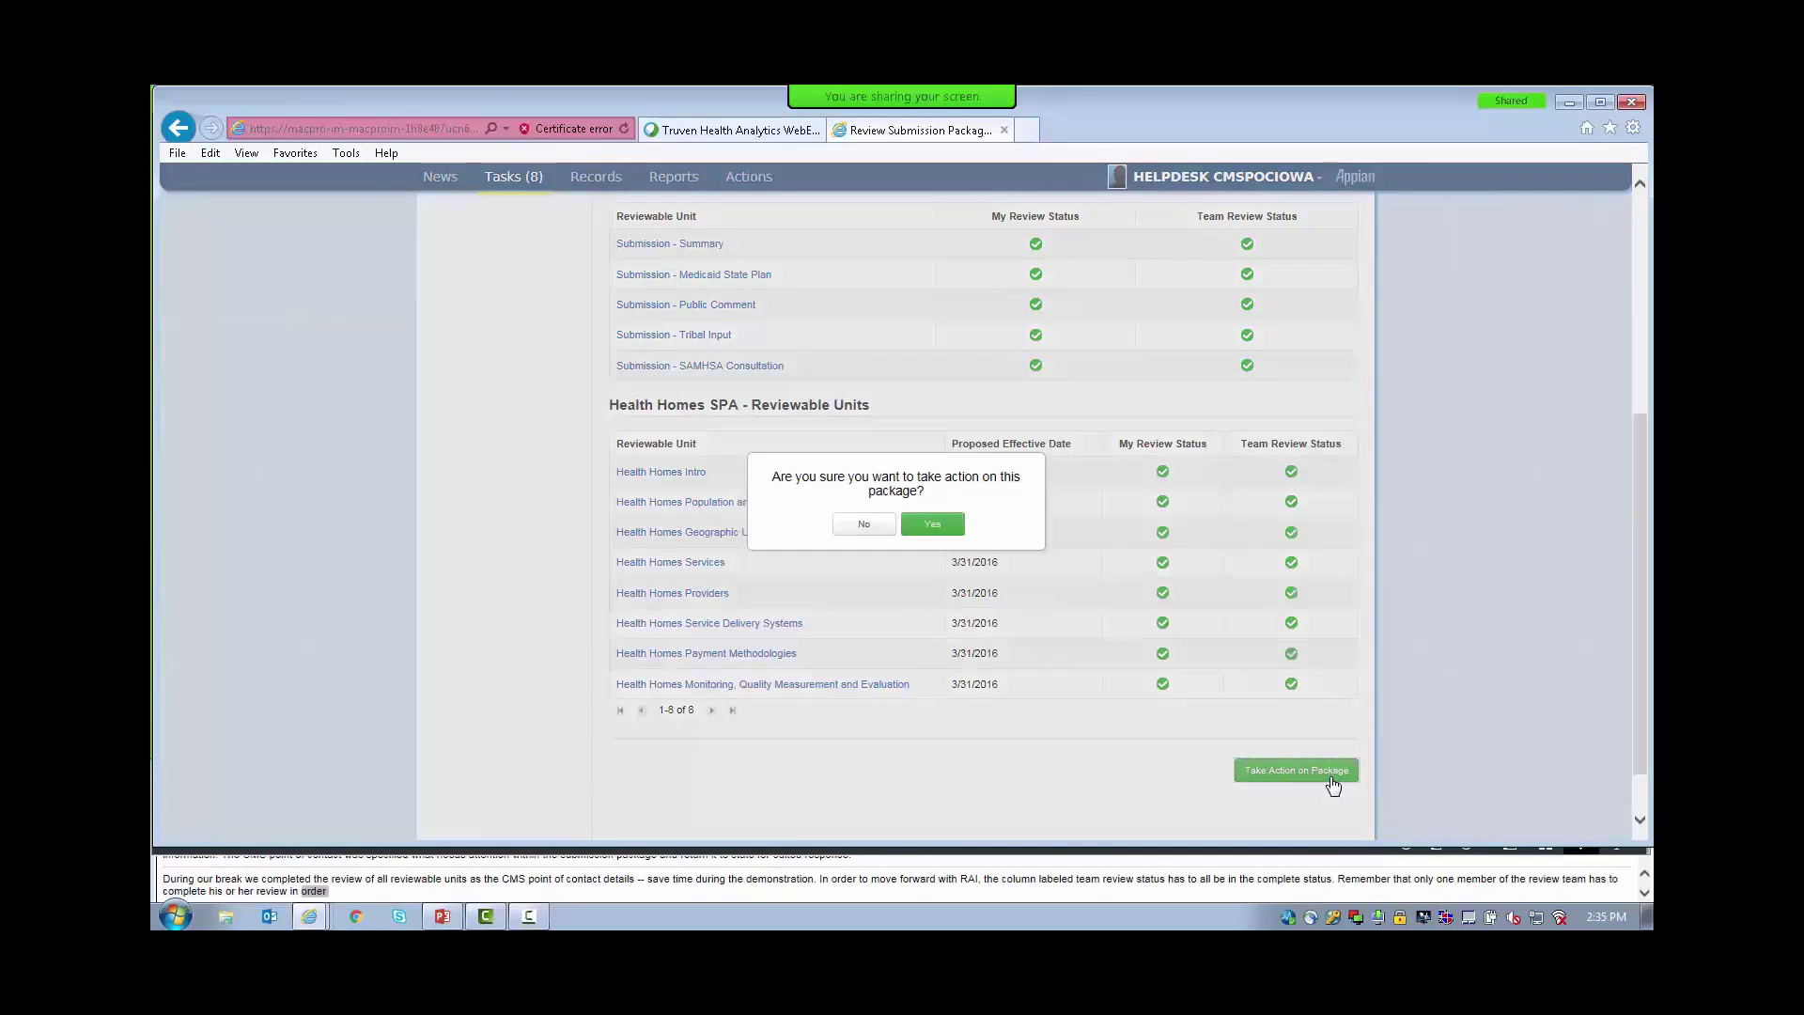
pyautogui.click(933, 525)
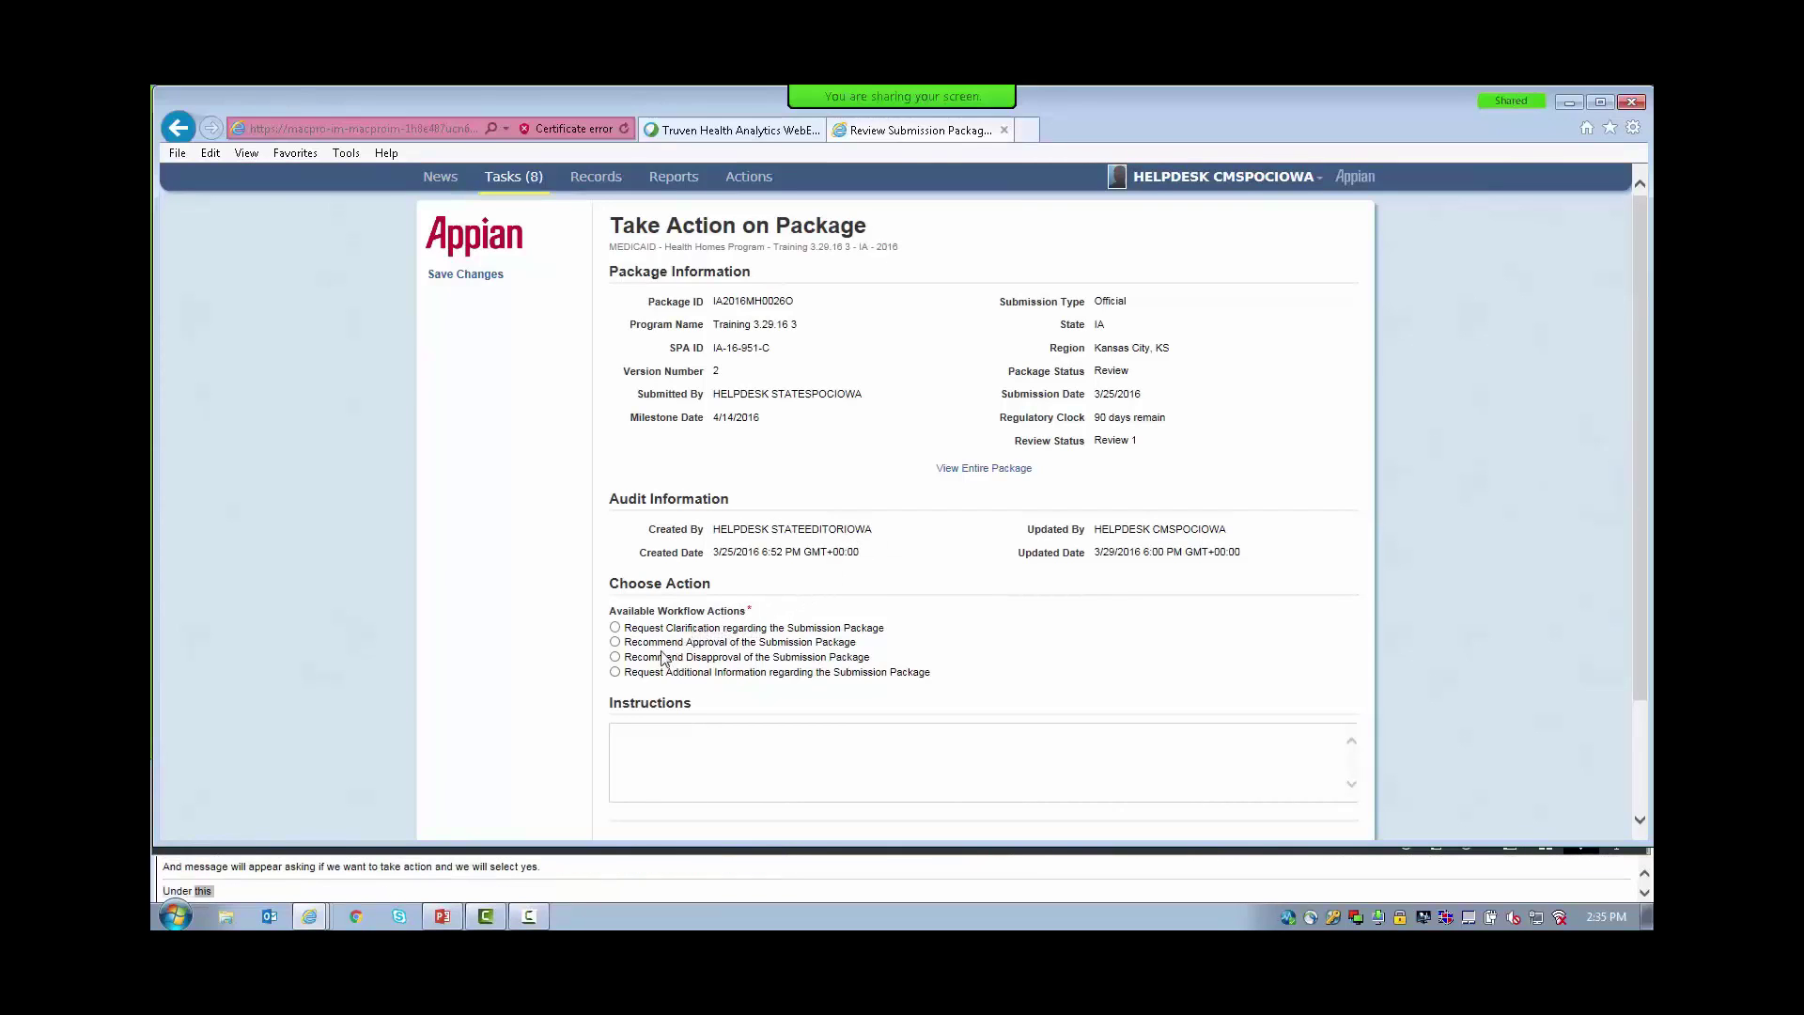
# Execute the workflow action Request Additional Information regarding the Submission Package and confirm it, leaving the instructions empty.
pyautogui.click(616, 672)
pyautogui.scroll(-1, 679, 696)
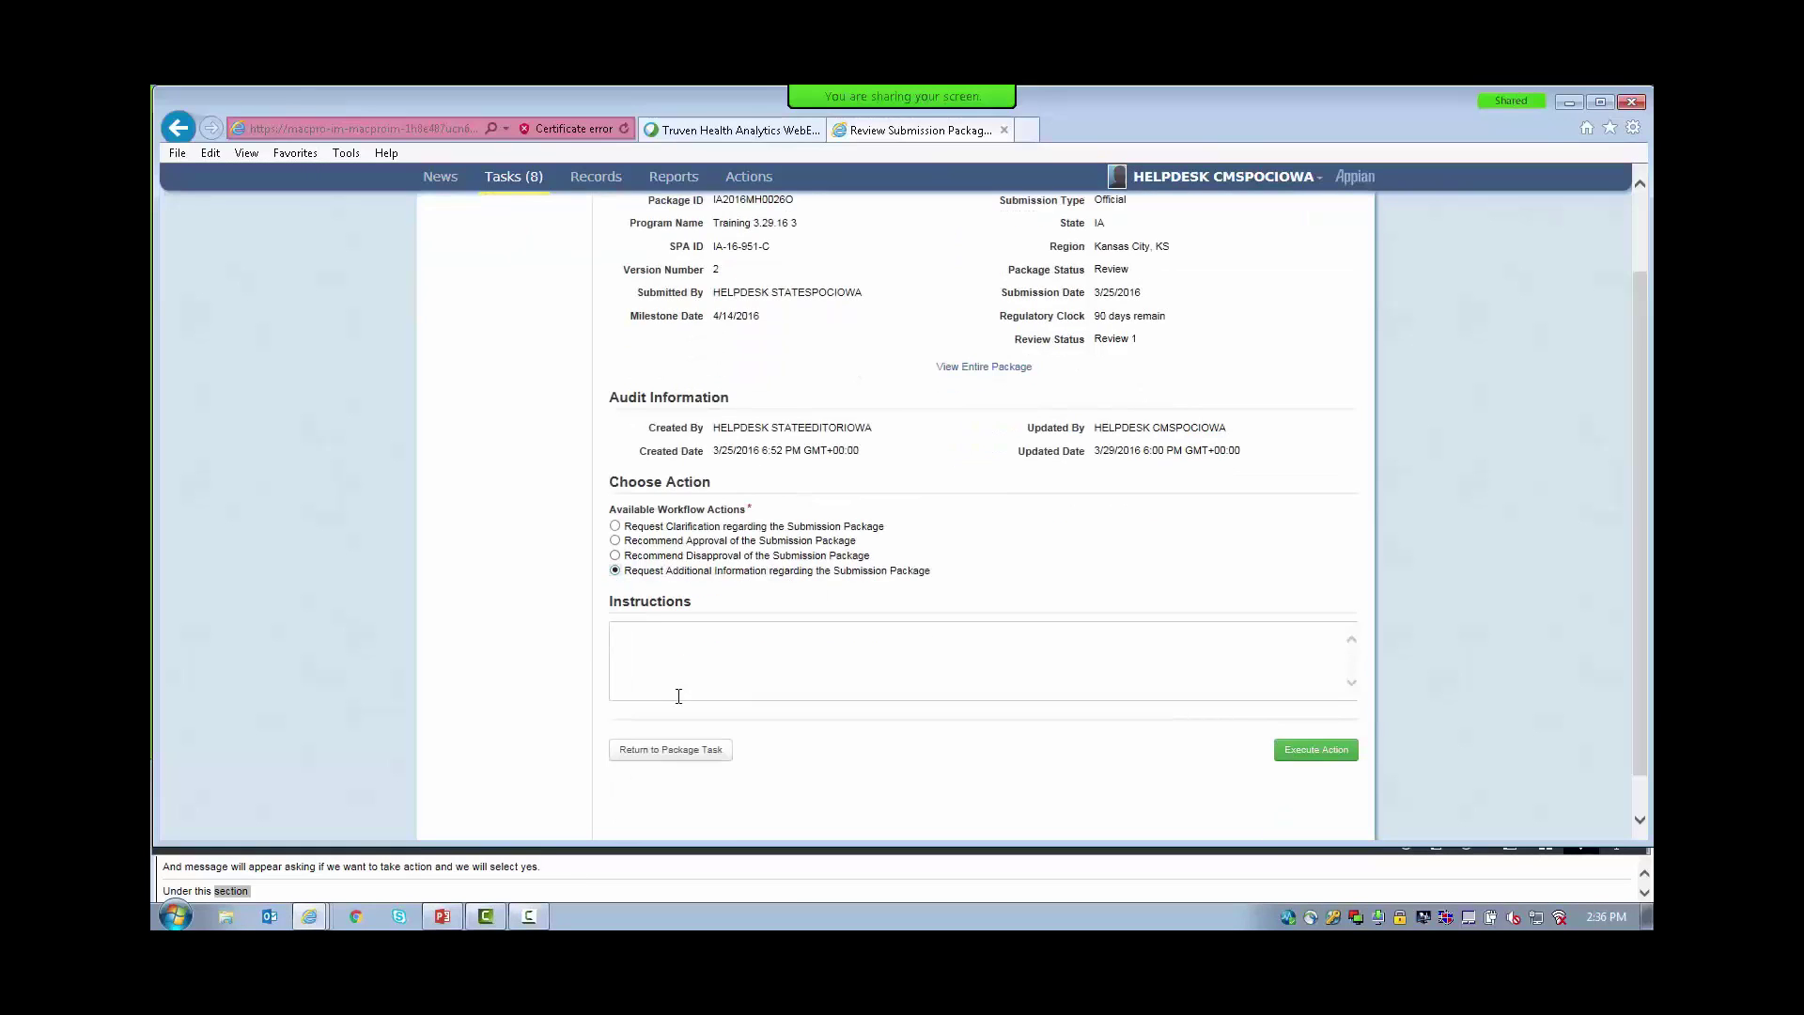
pyautogui.click(1327, 755)
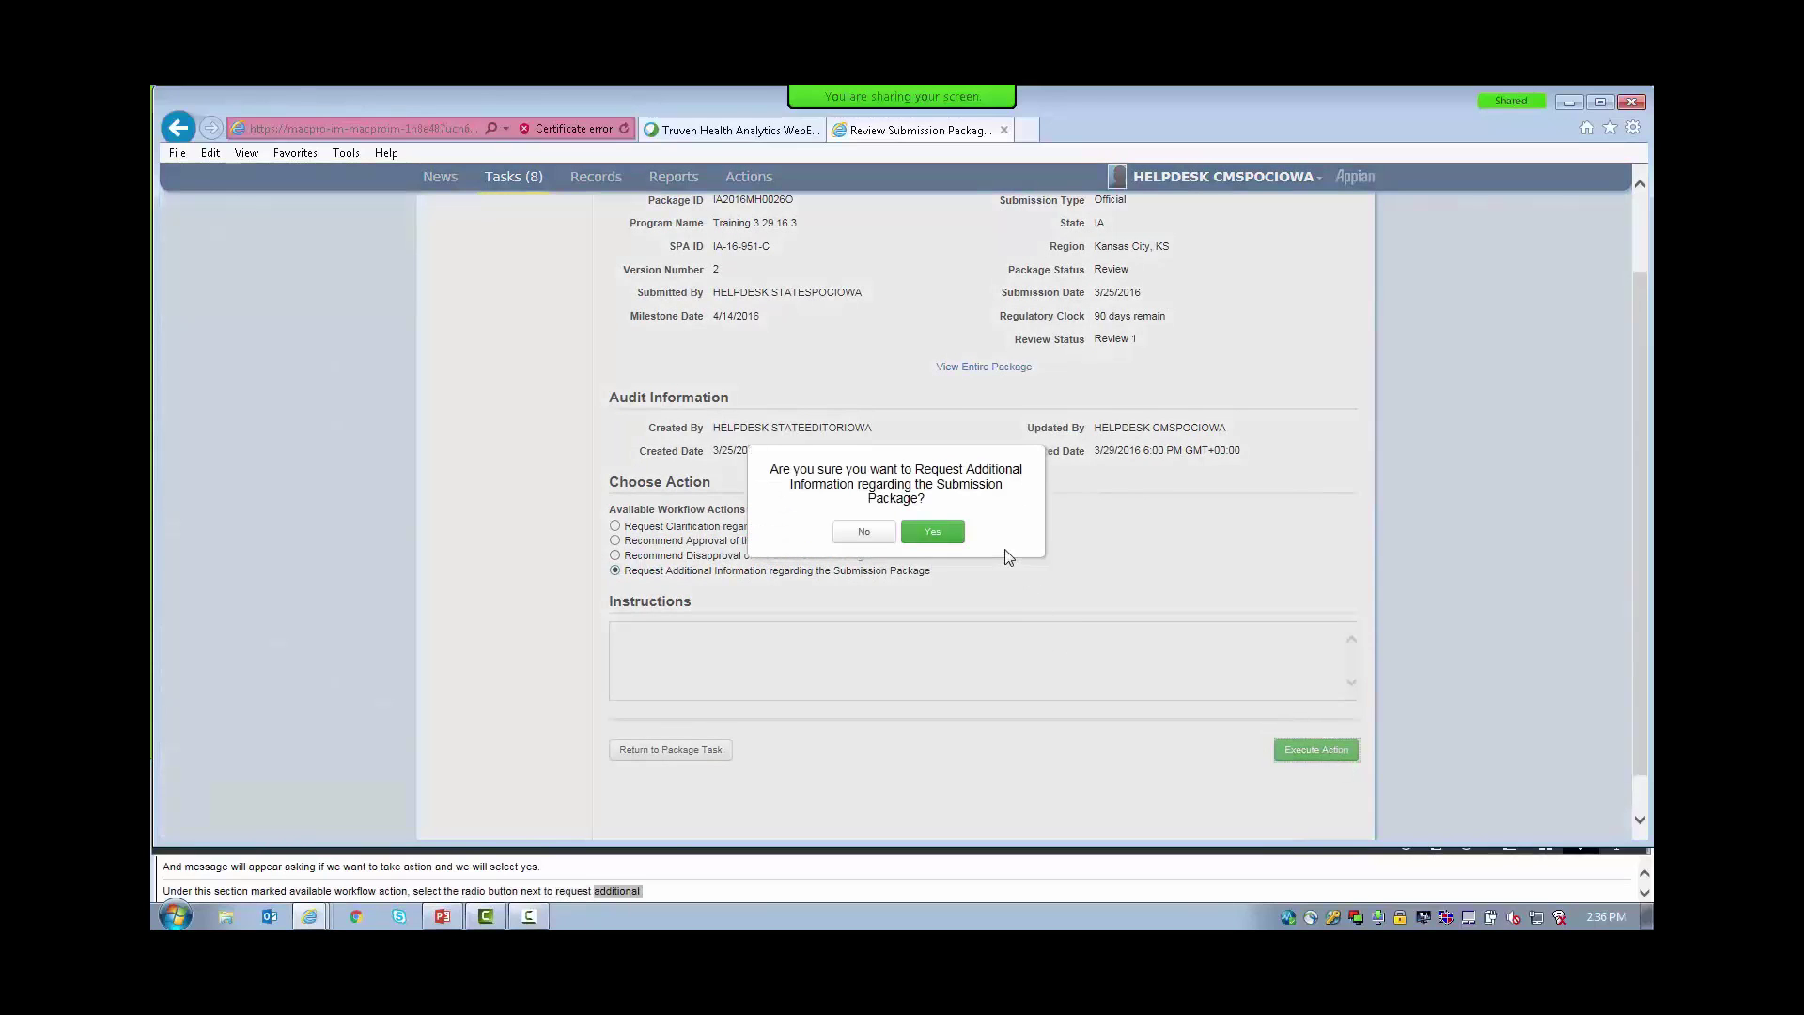
pyautogui.click(957, 535)
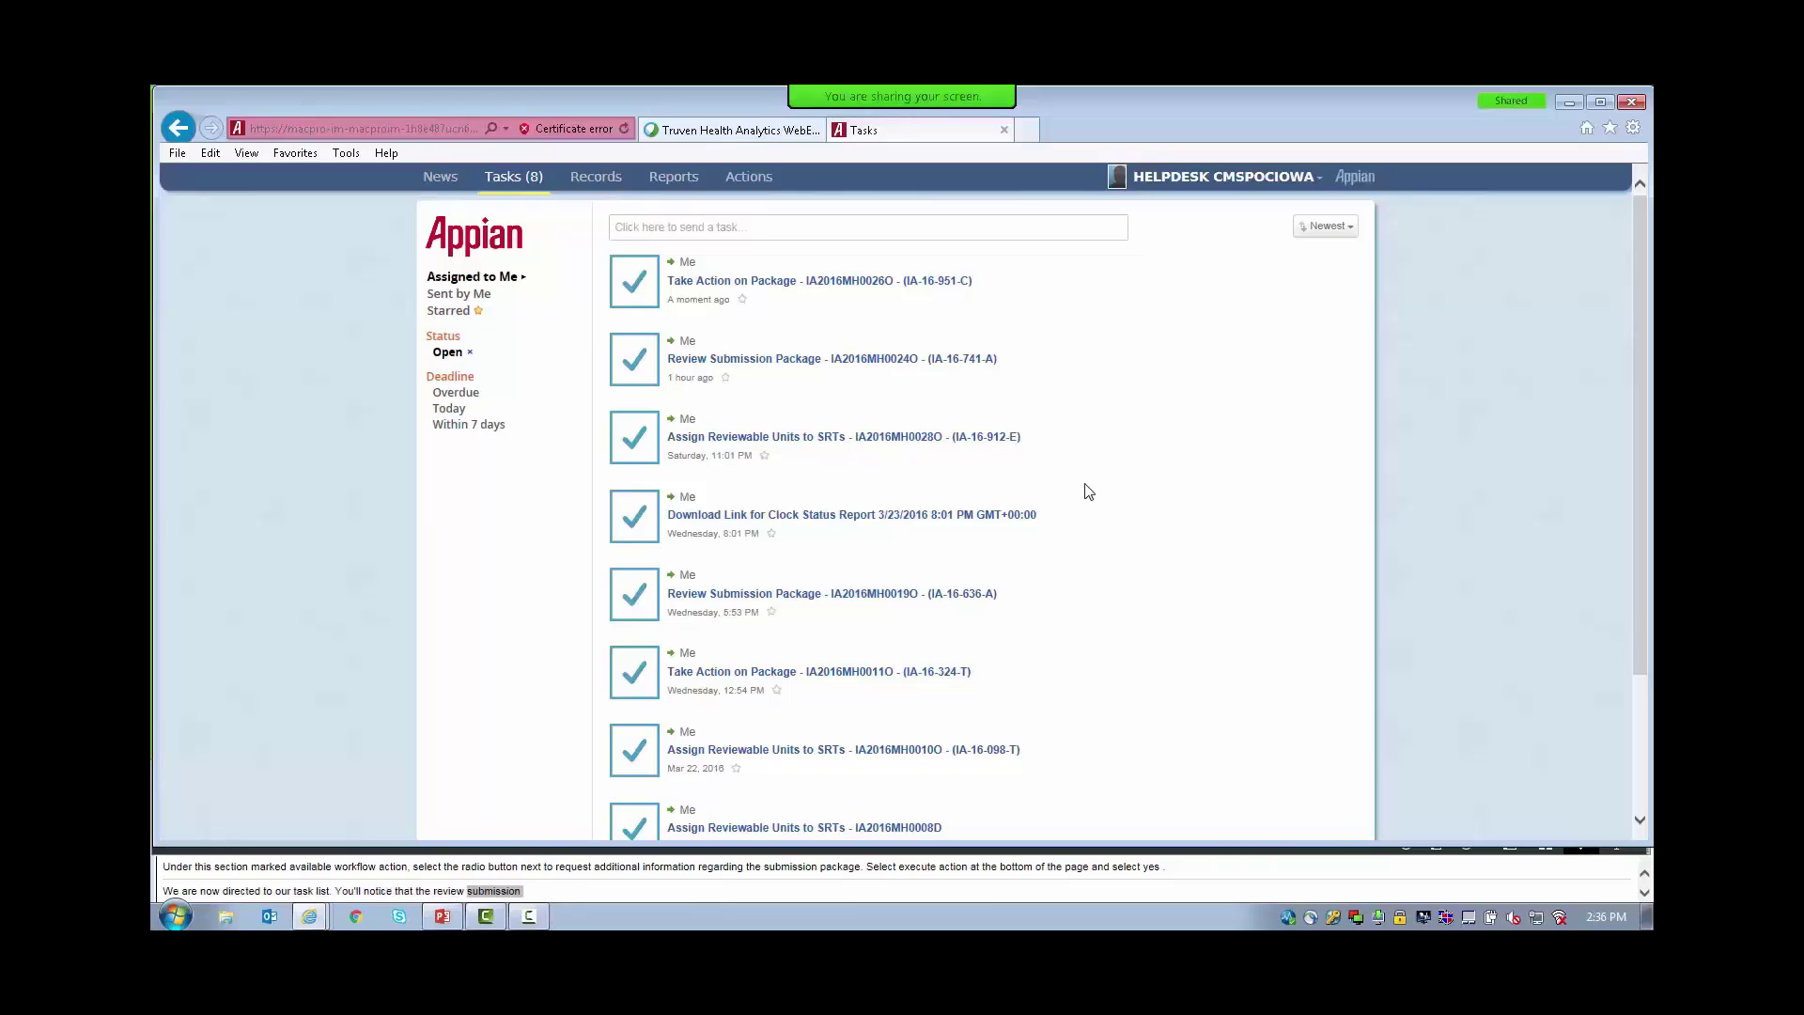
# Refresh the task list and open the Request Additional Information task for package IA2016MH0026O.
pyautogui.click(534, 186)
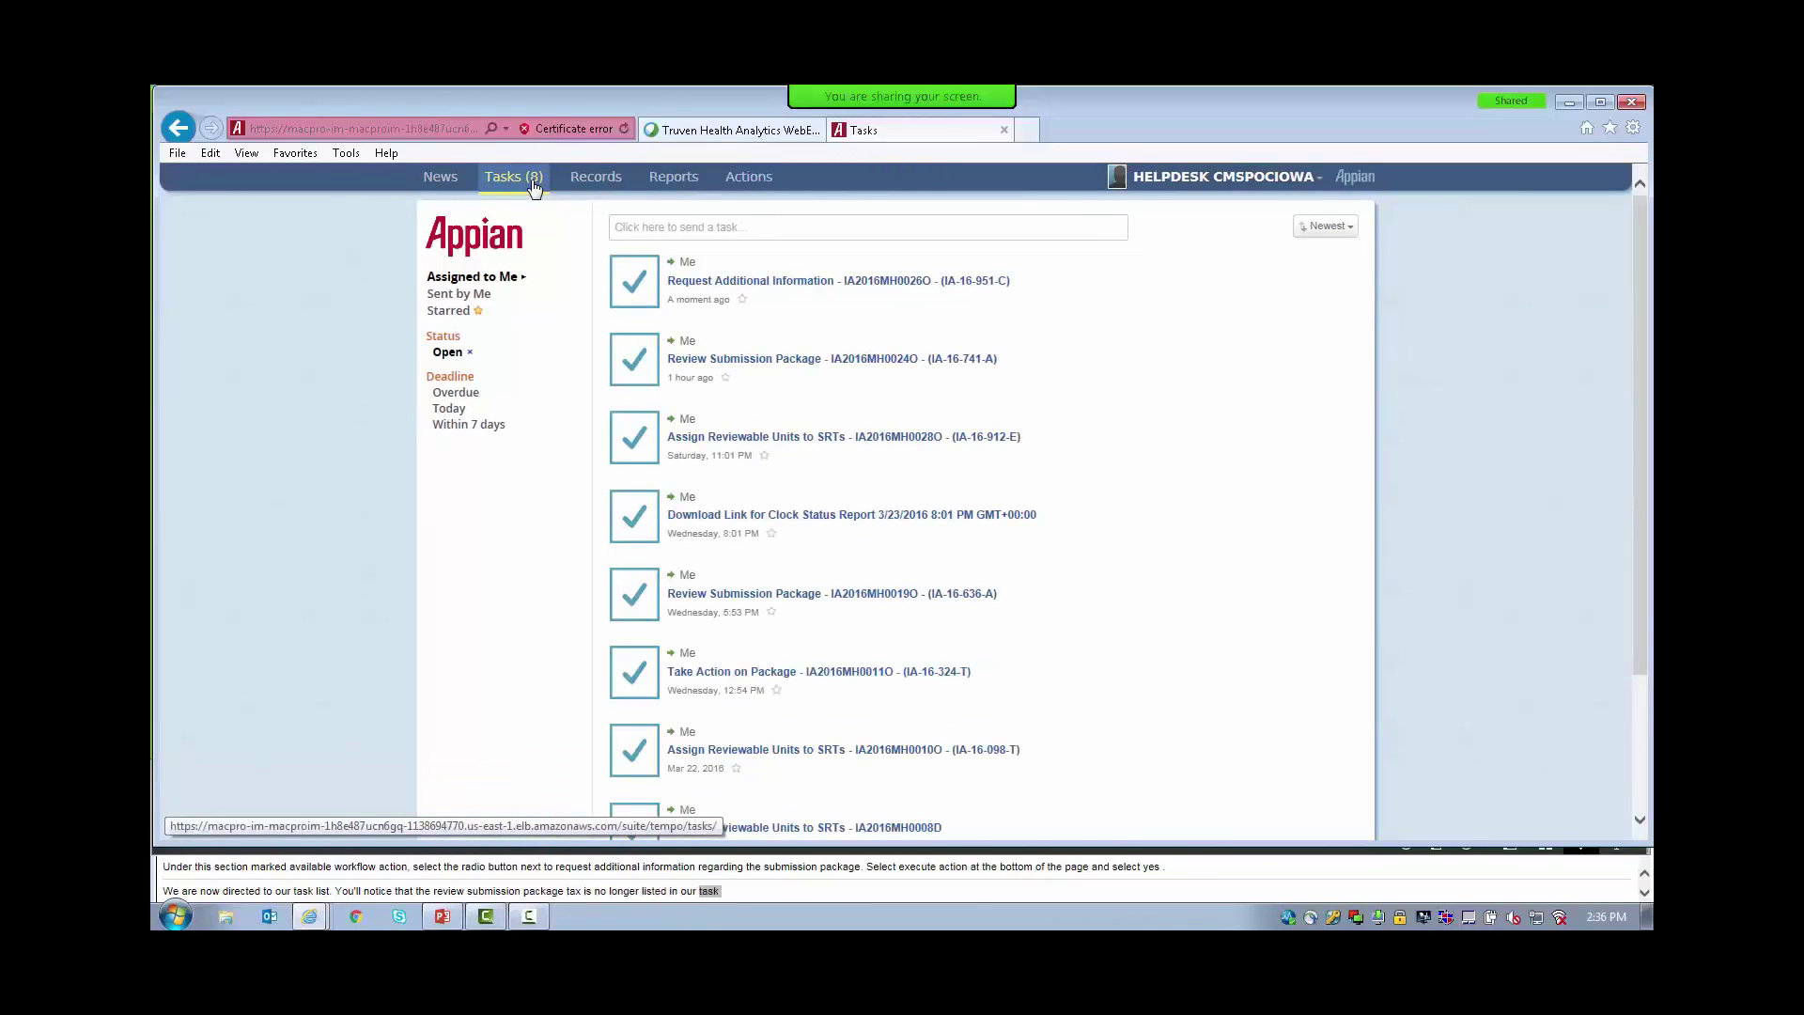
pyautogui.click(997, 281)
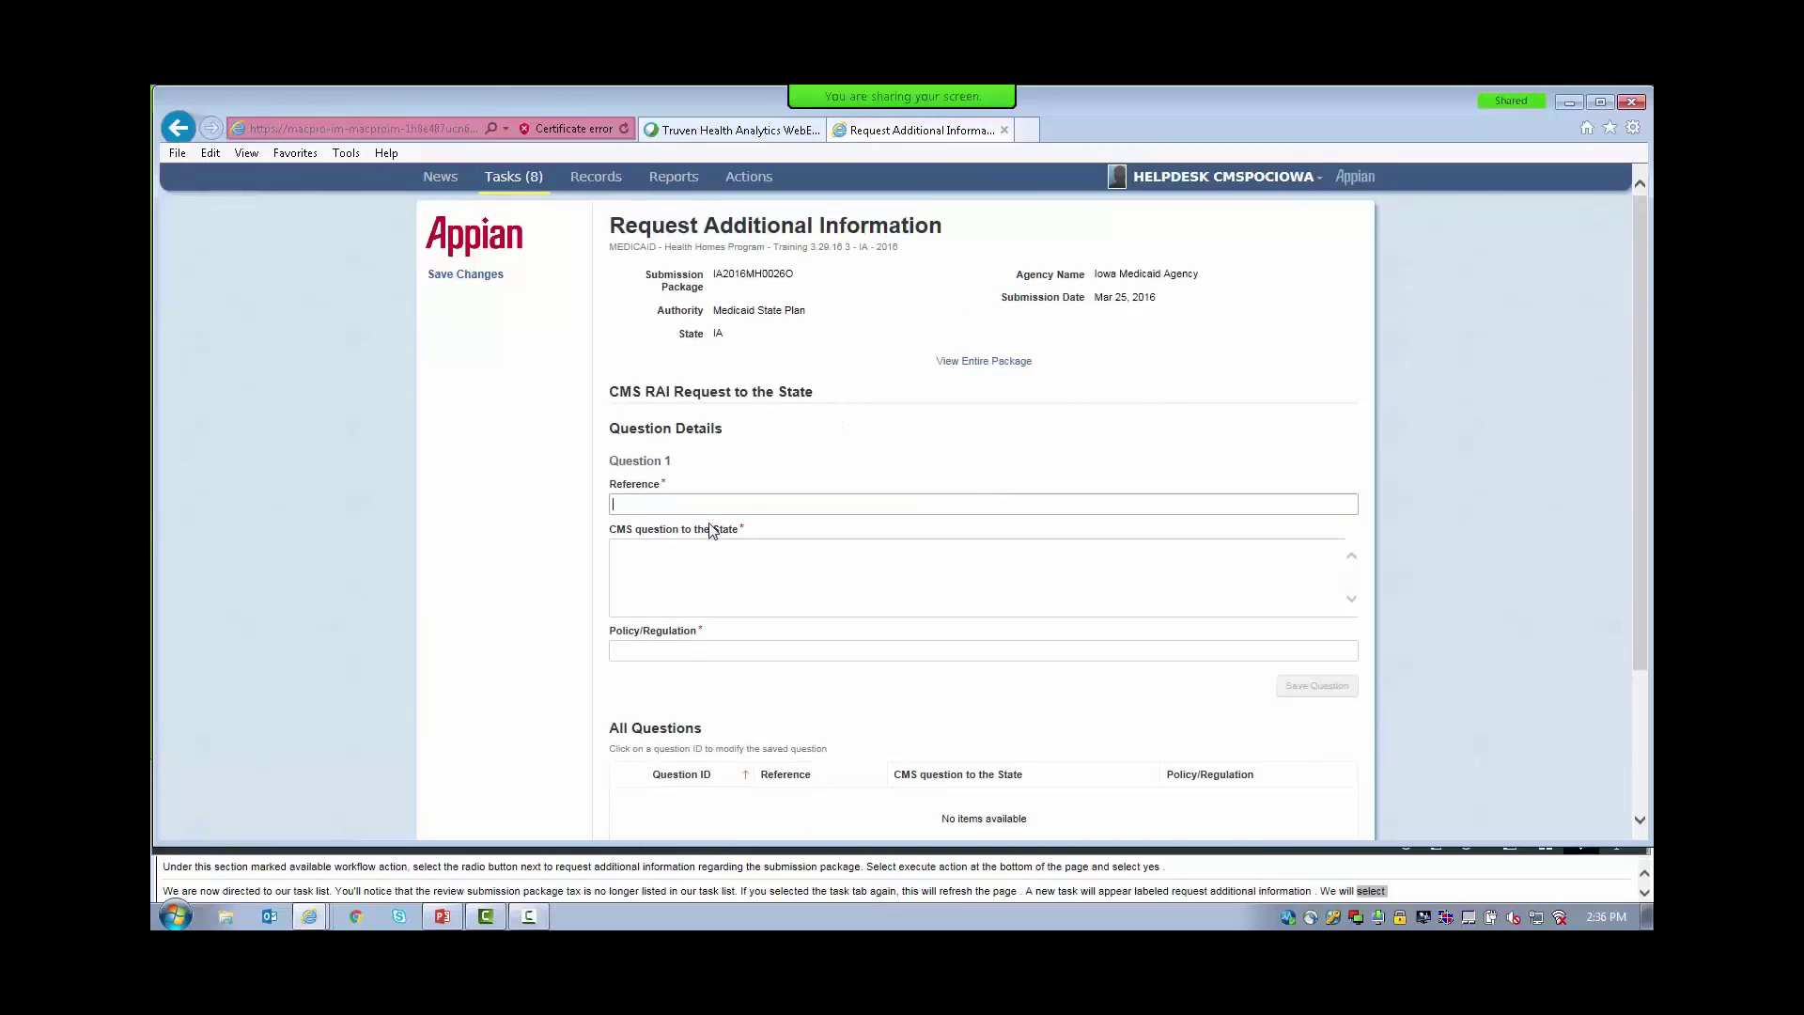
pyautogui.scroll(-1, 712, 531)
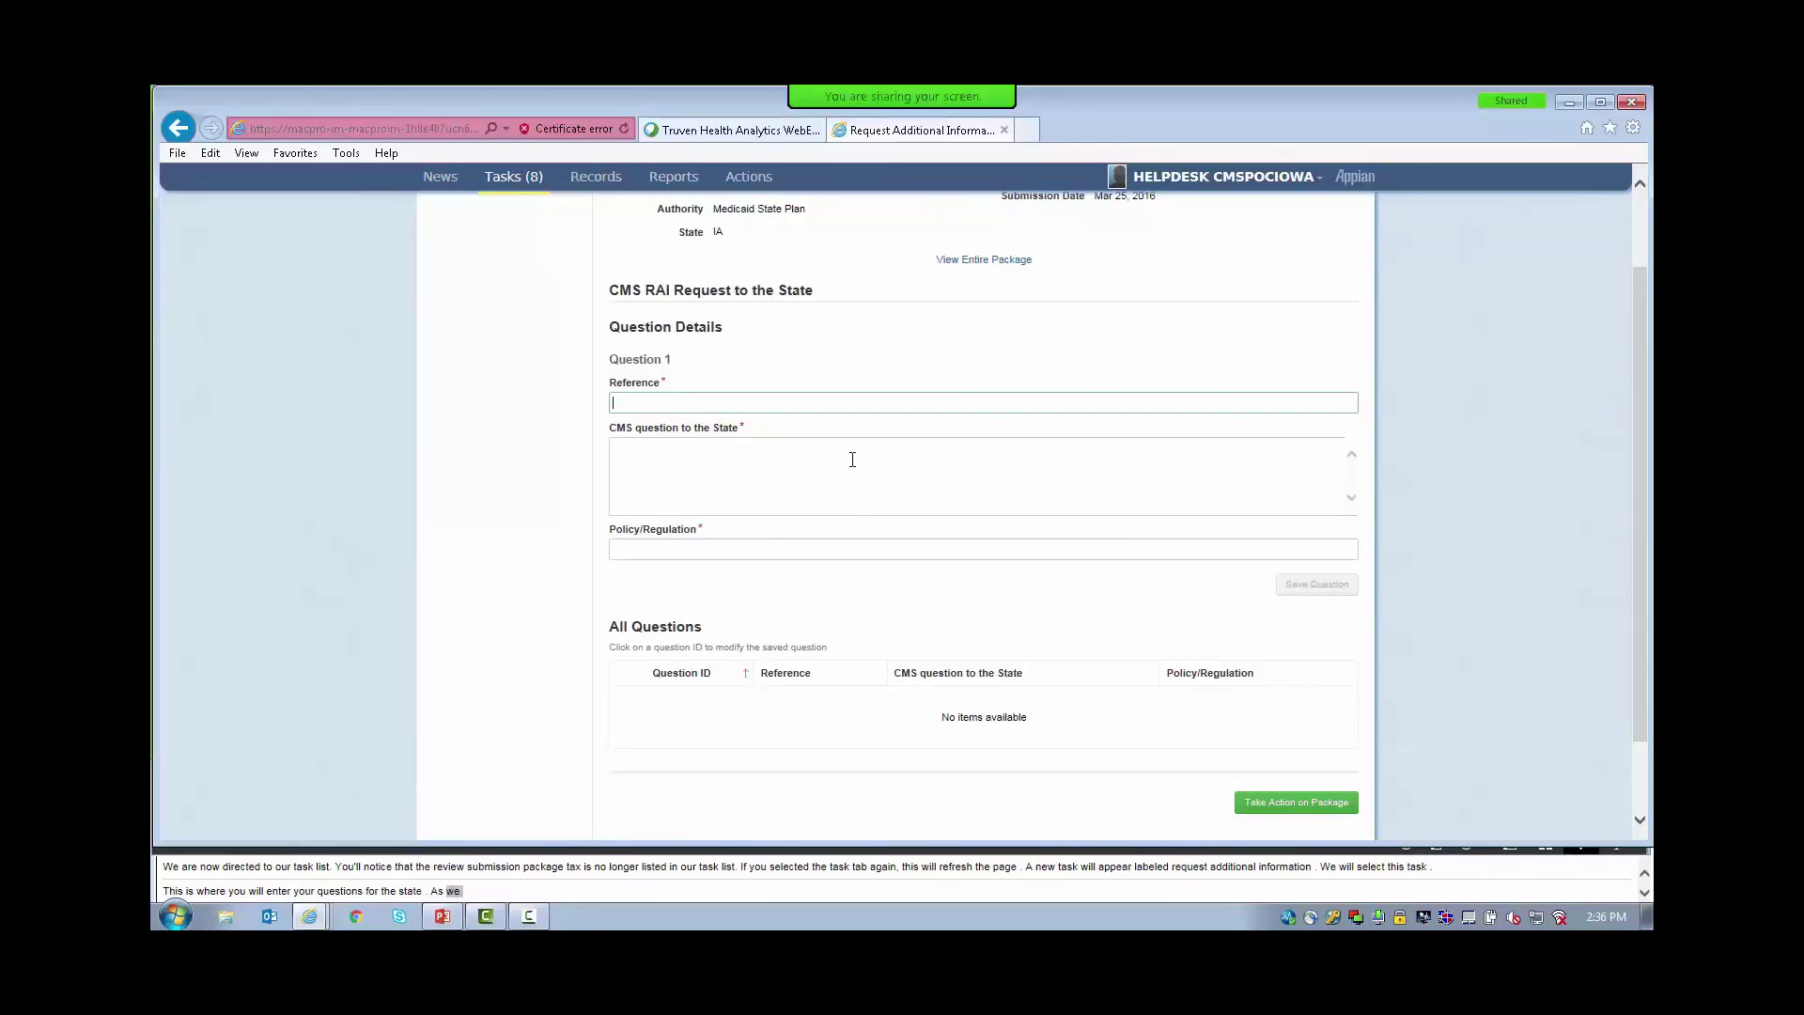
pyautogui.scroll(2, 857, 458)
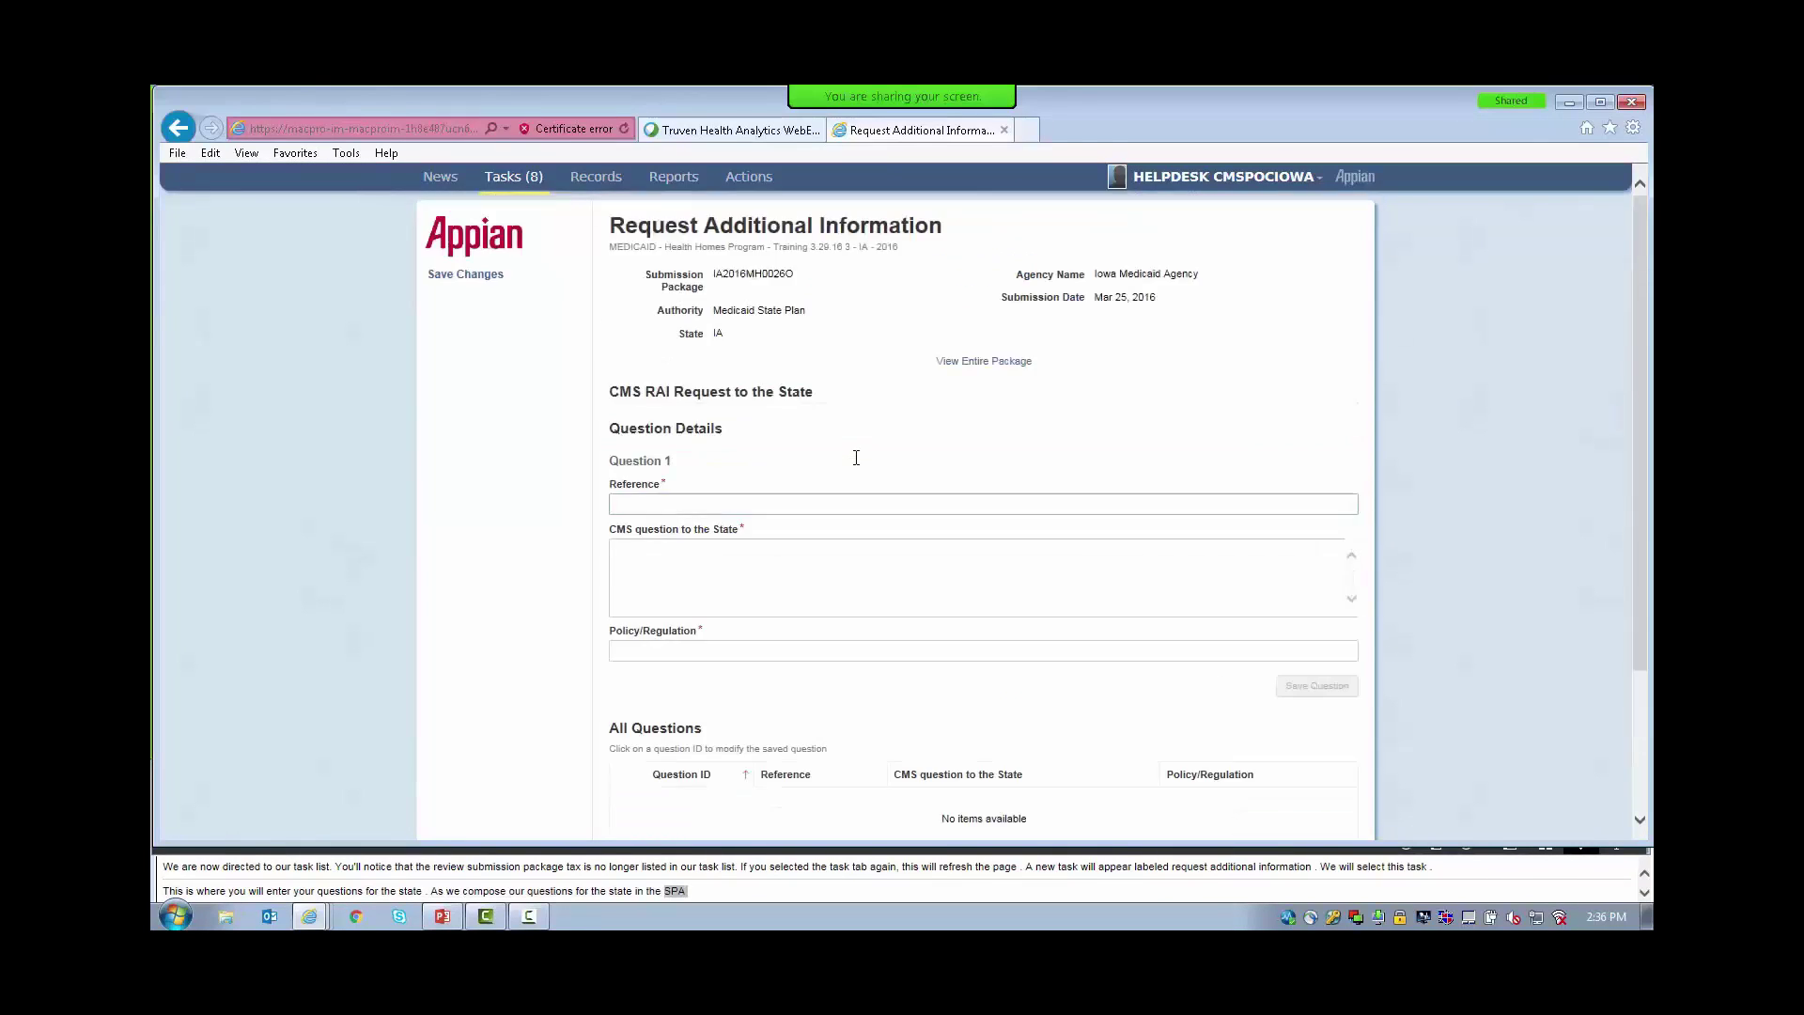
# Open the entire package in a separate browser tab for reference, continuing to the website despite the certificate warning.
pyautogui.rightClick(1008, 364)
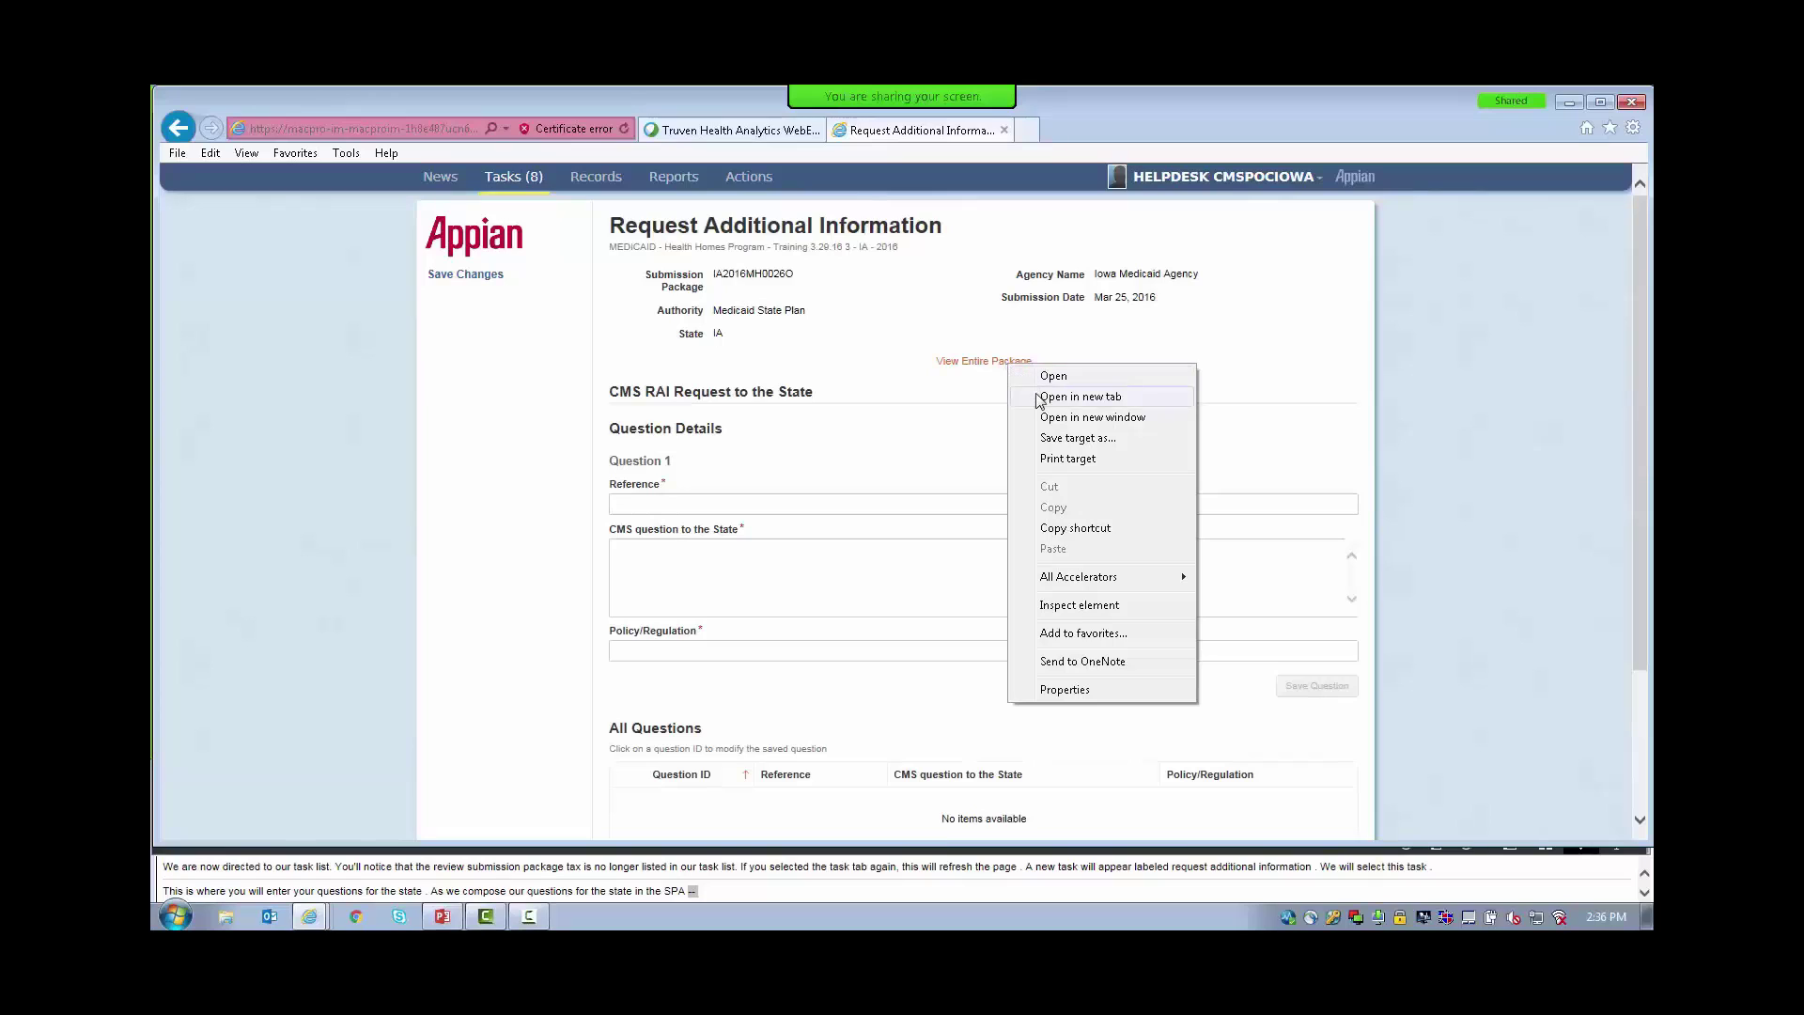
pyautogui.click(1042, 397)
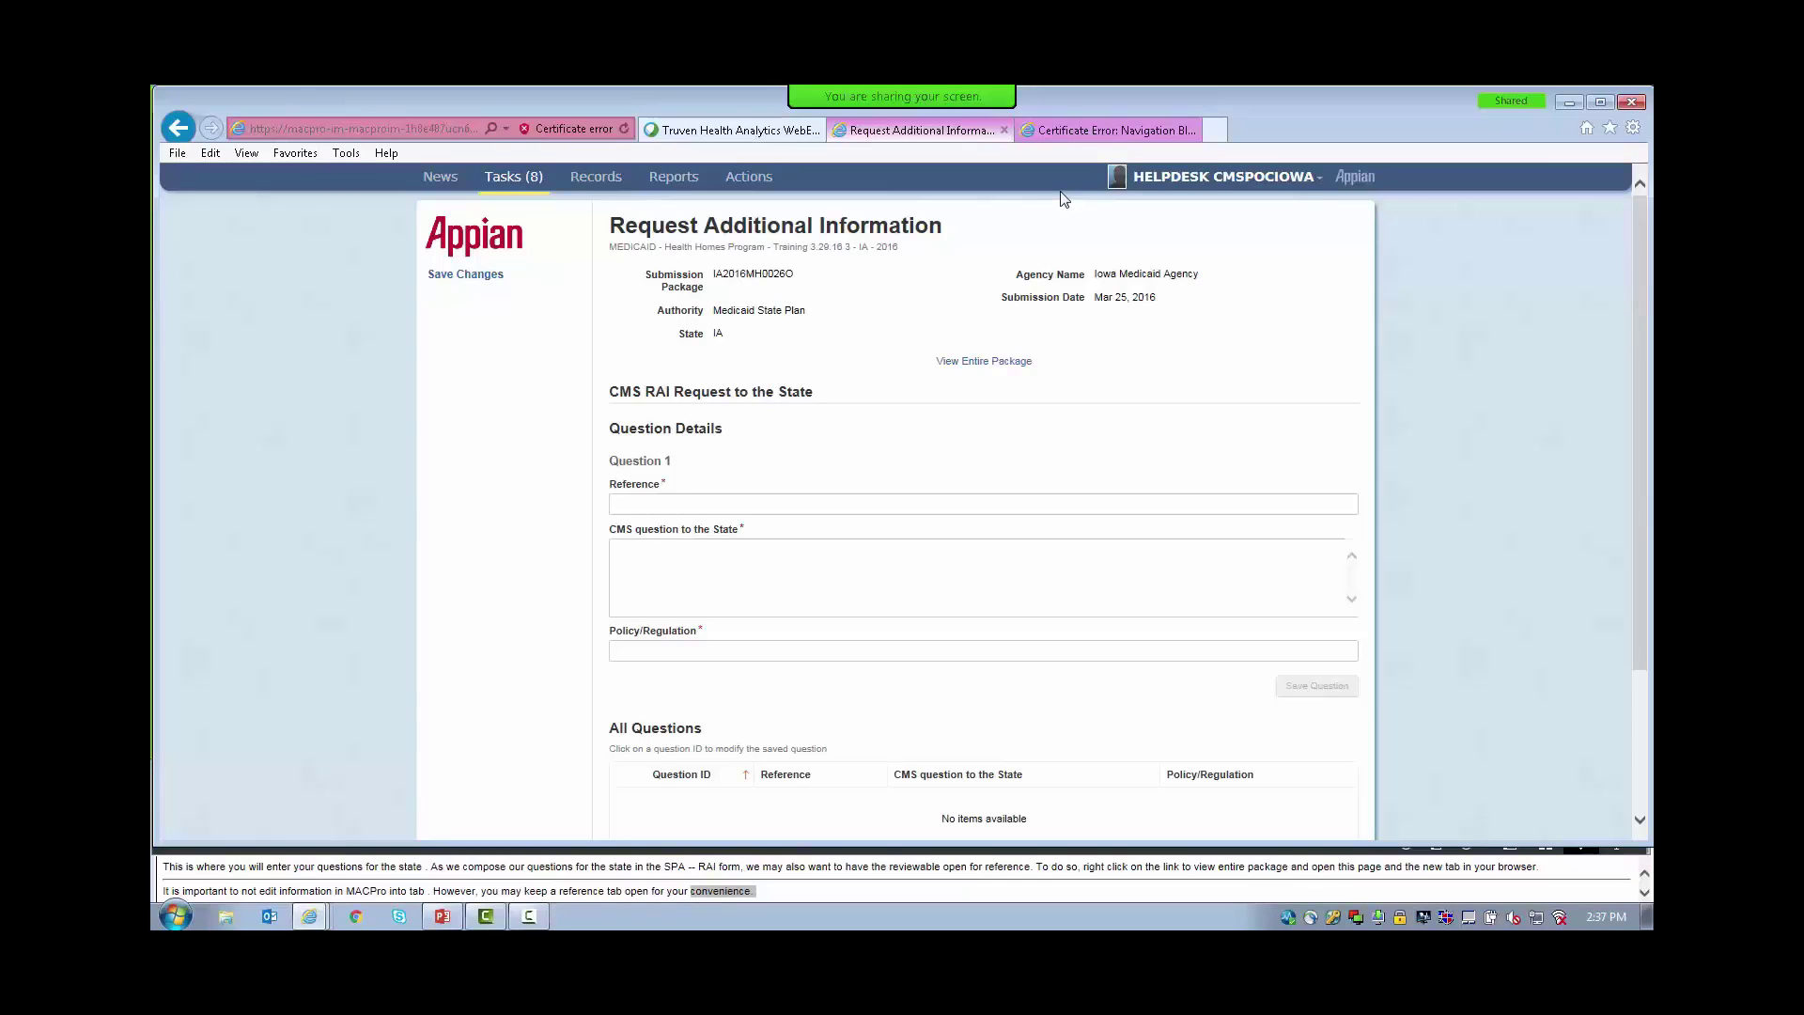
pyautogui.click(1068, 136)
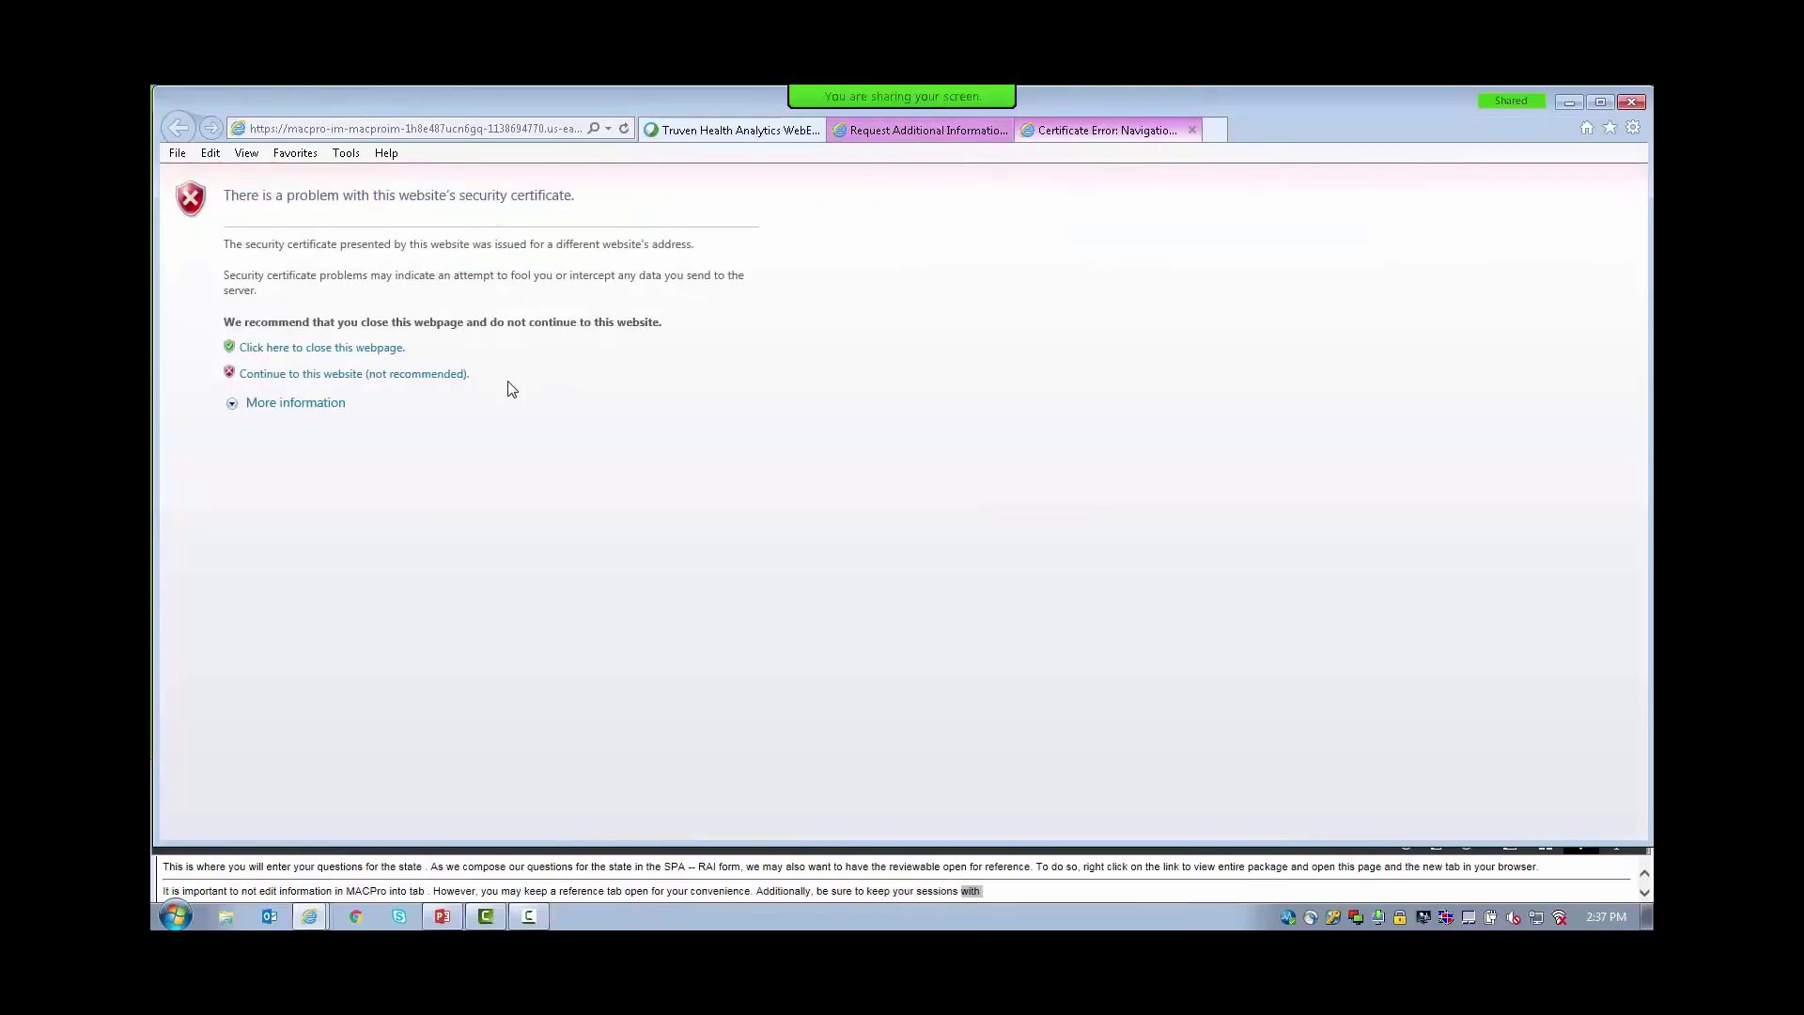
pyautogui.click(444, 376)
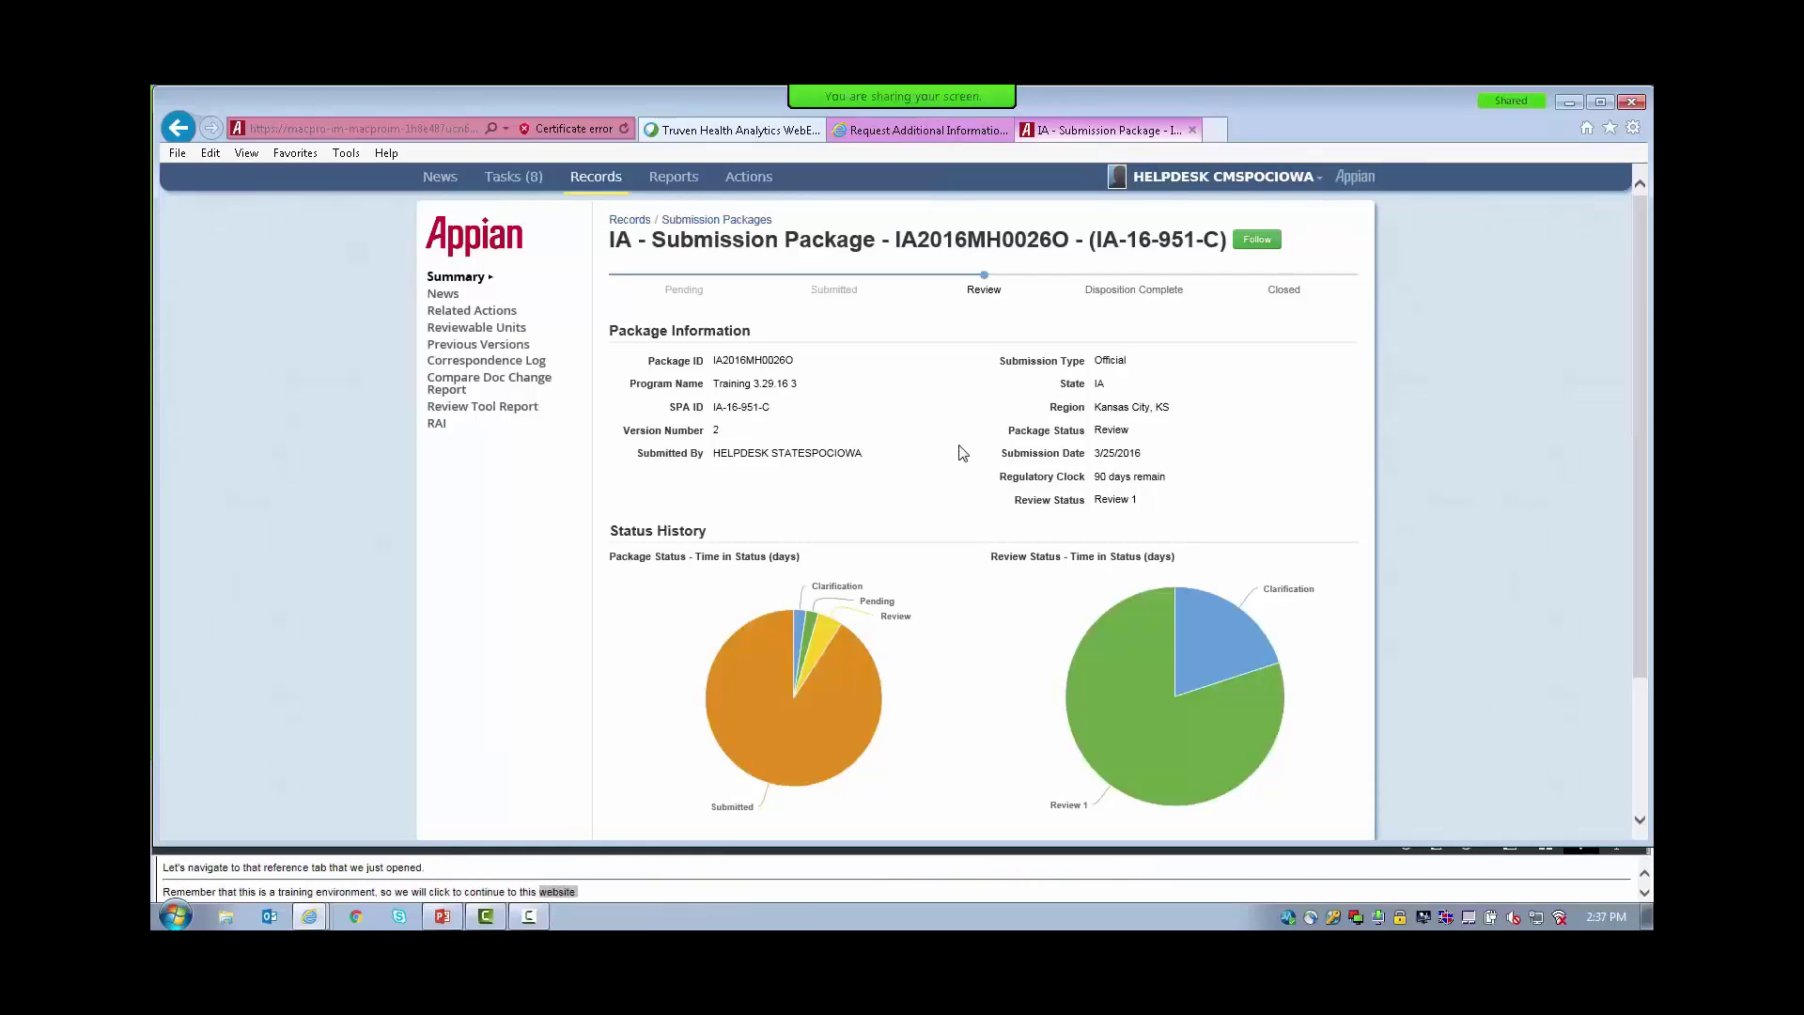
# View the Health Homes Geographic Limitations reviewable unit of the submission package.
pyautogui.click(515, 329)
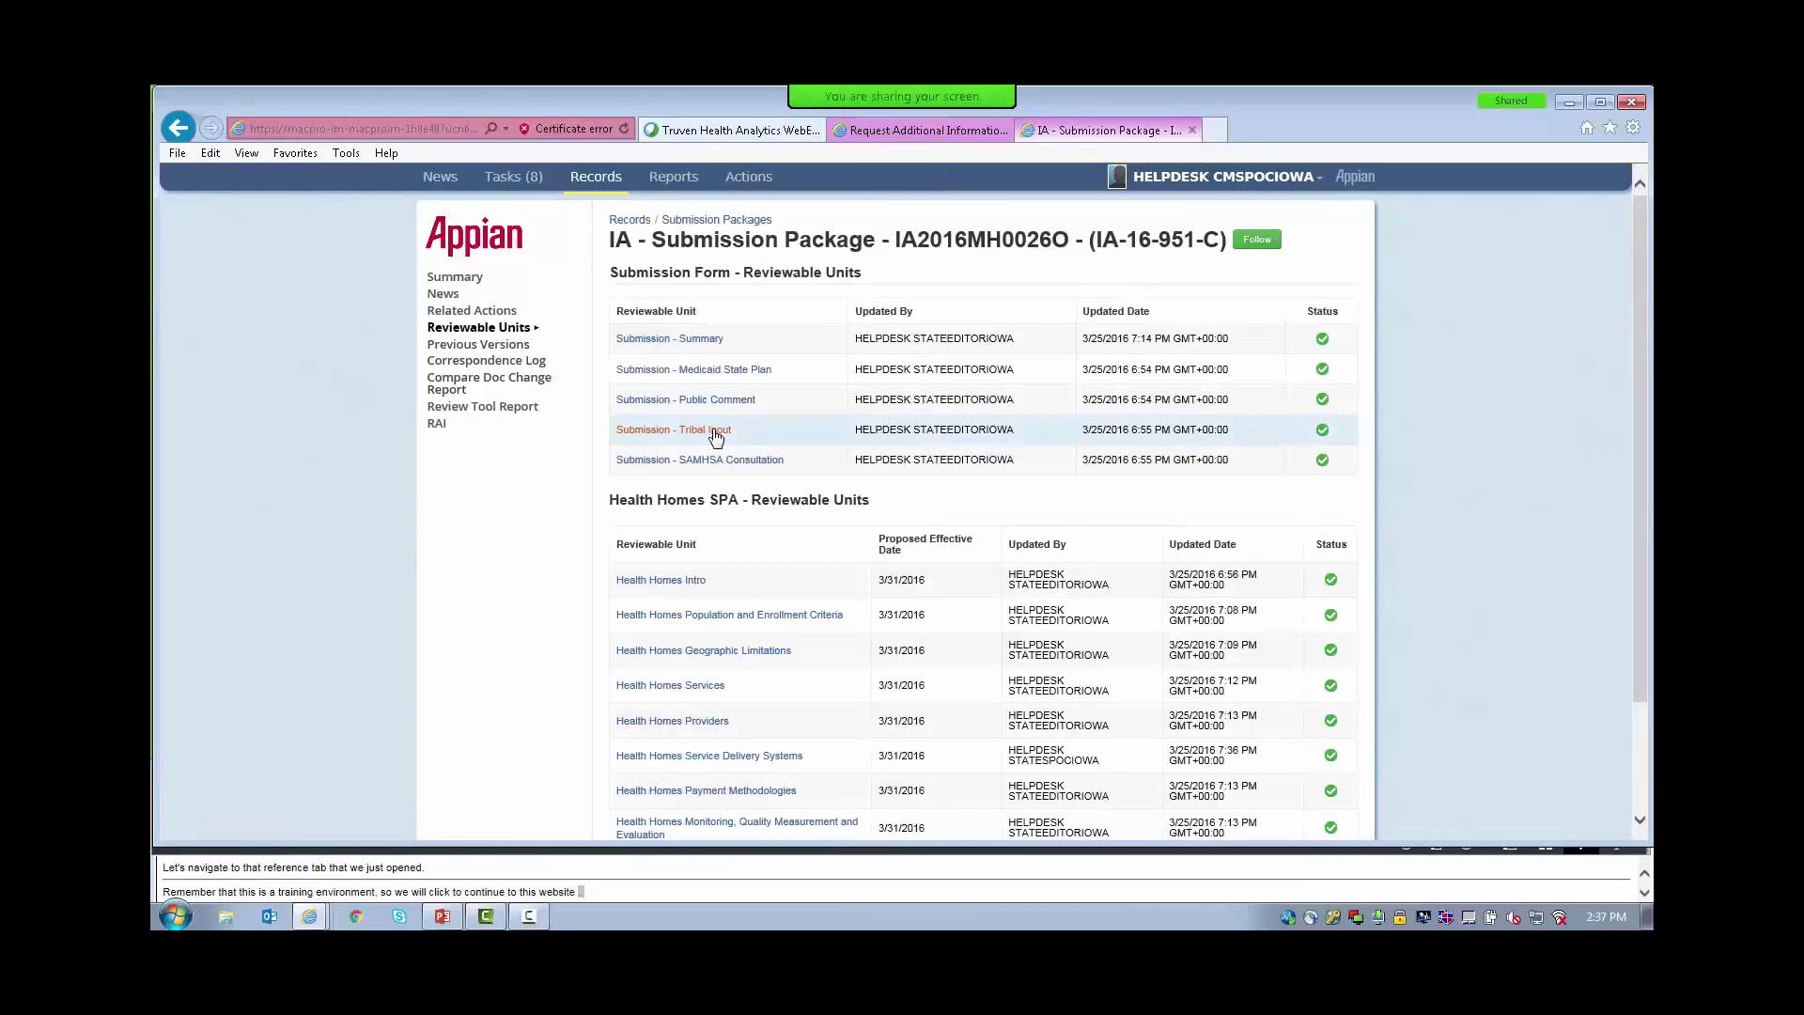
pyautogui.scroll(-2, 743, 705)
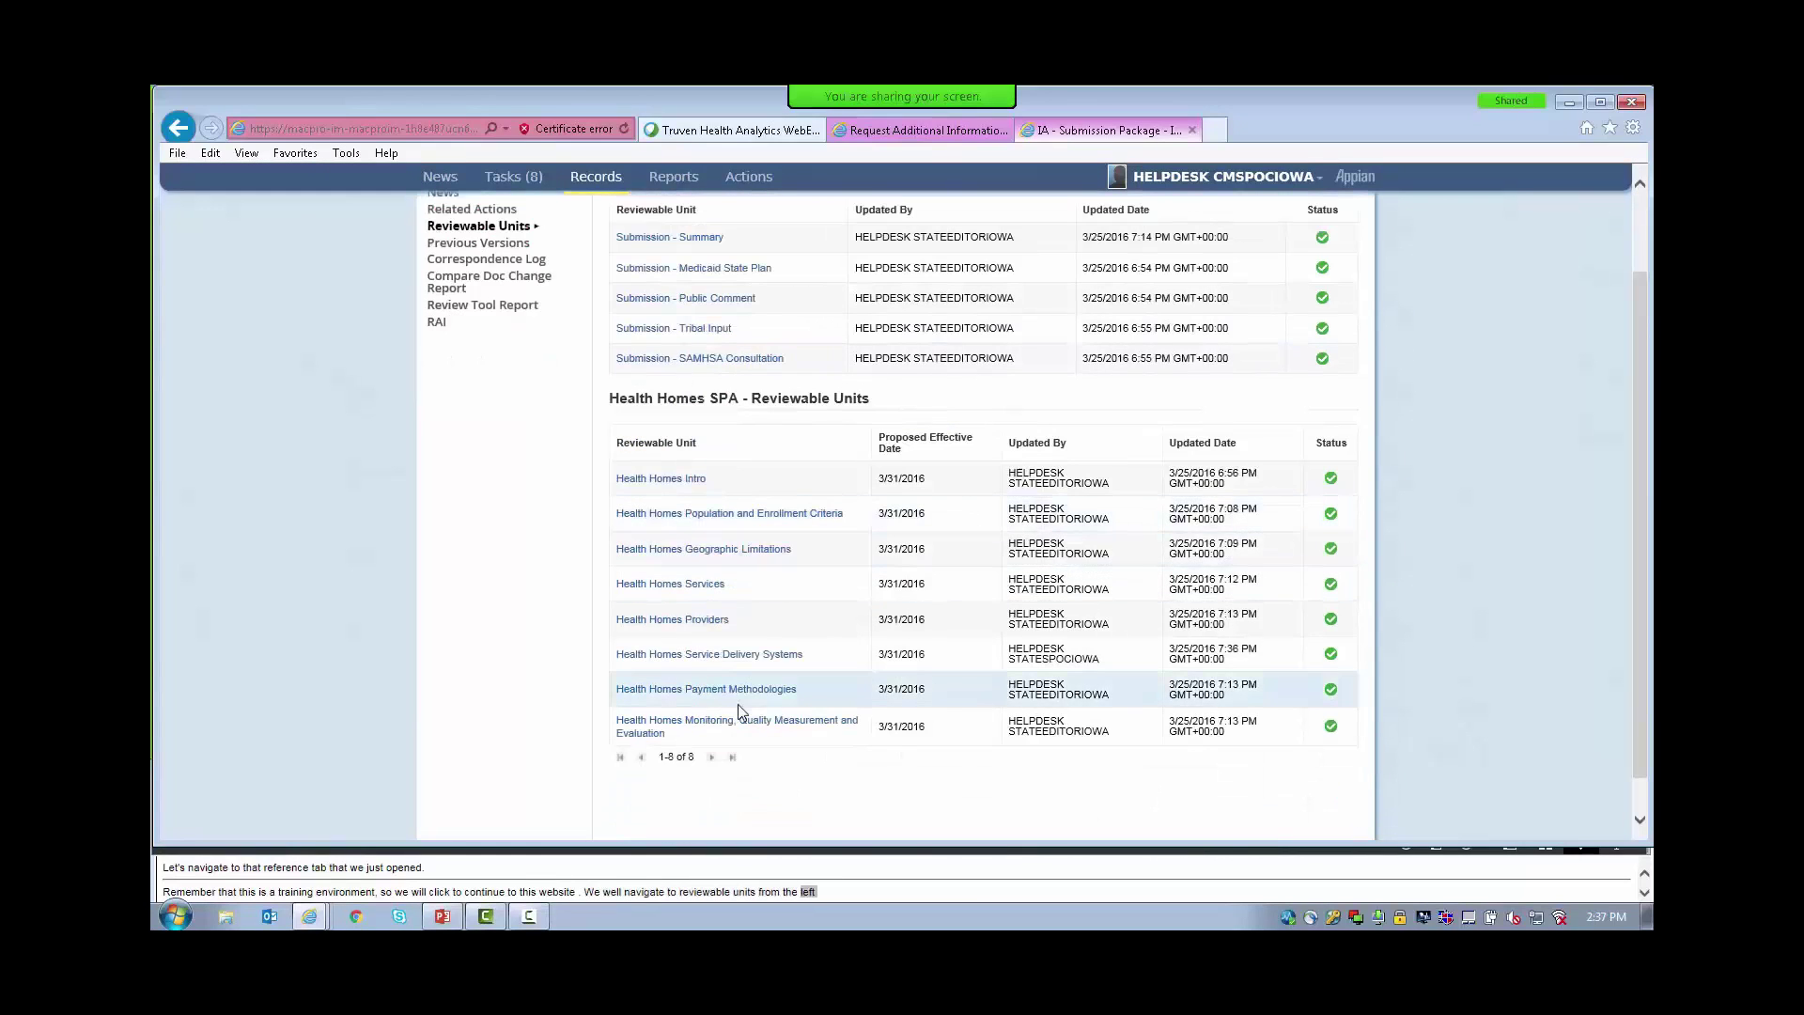
pyautogui.click(761, 553)
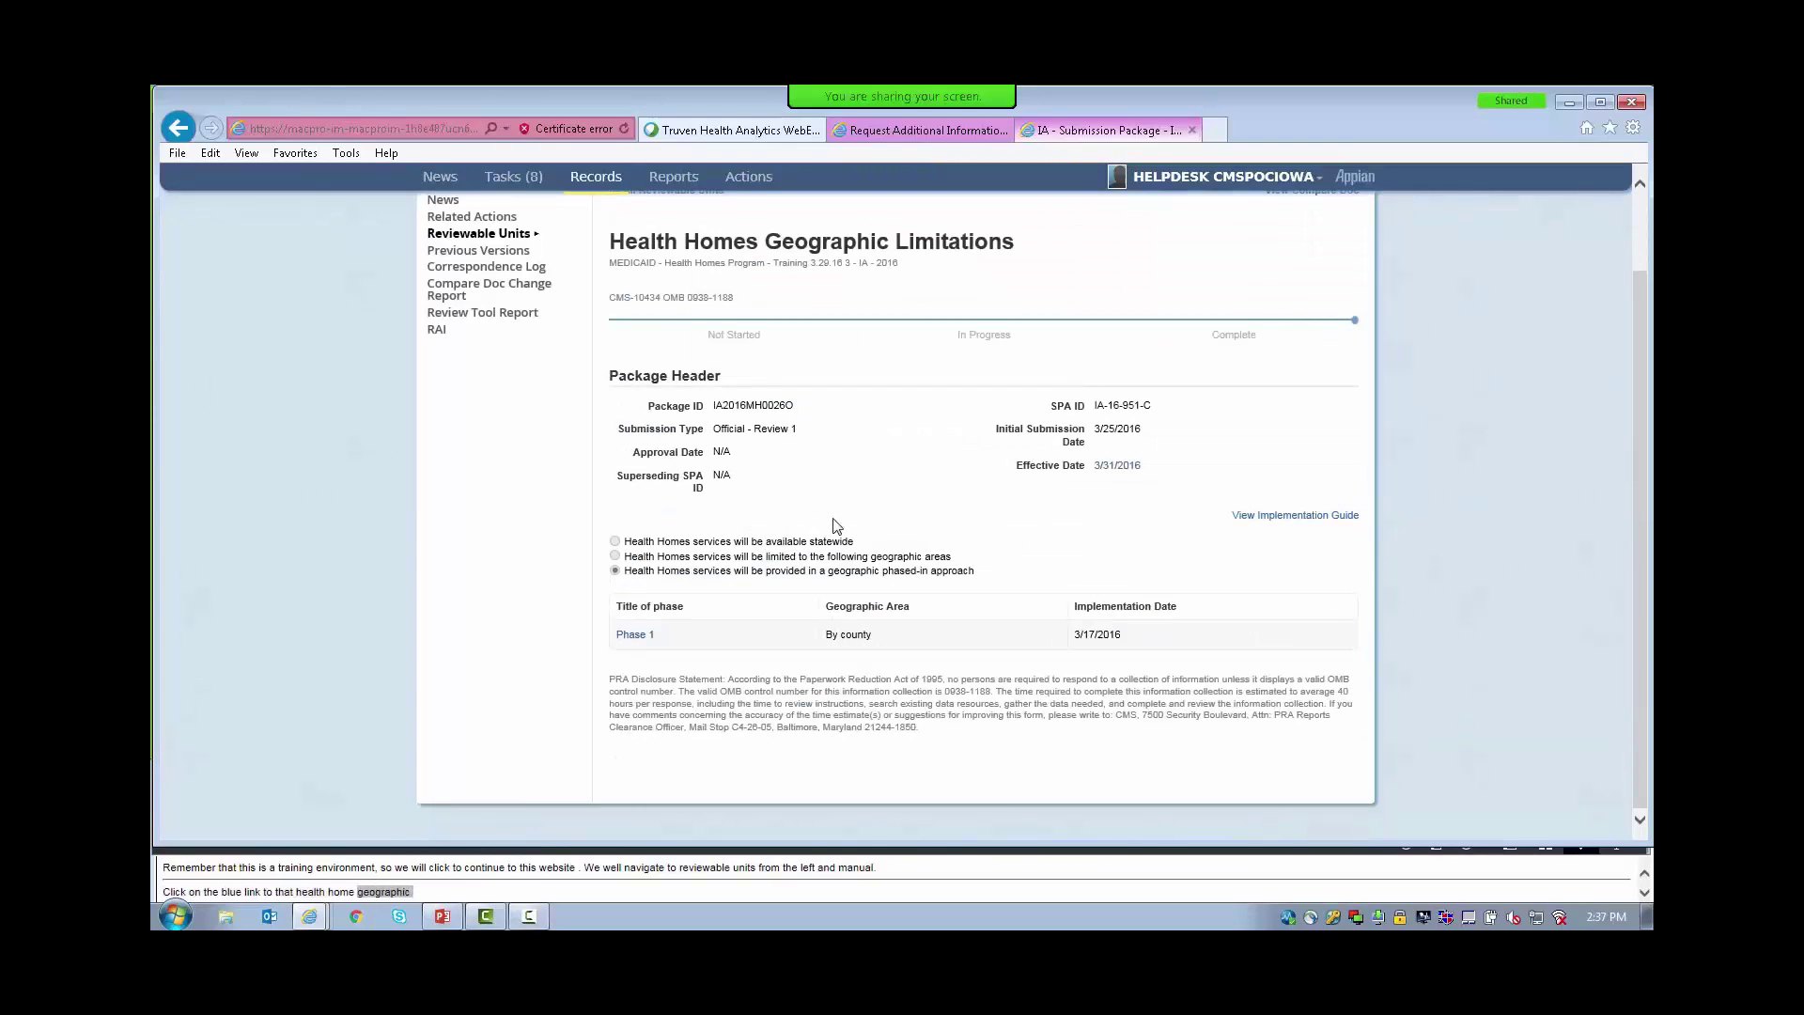
pyautogui.scroll(1, 837, 526)
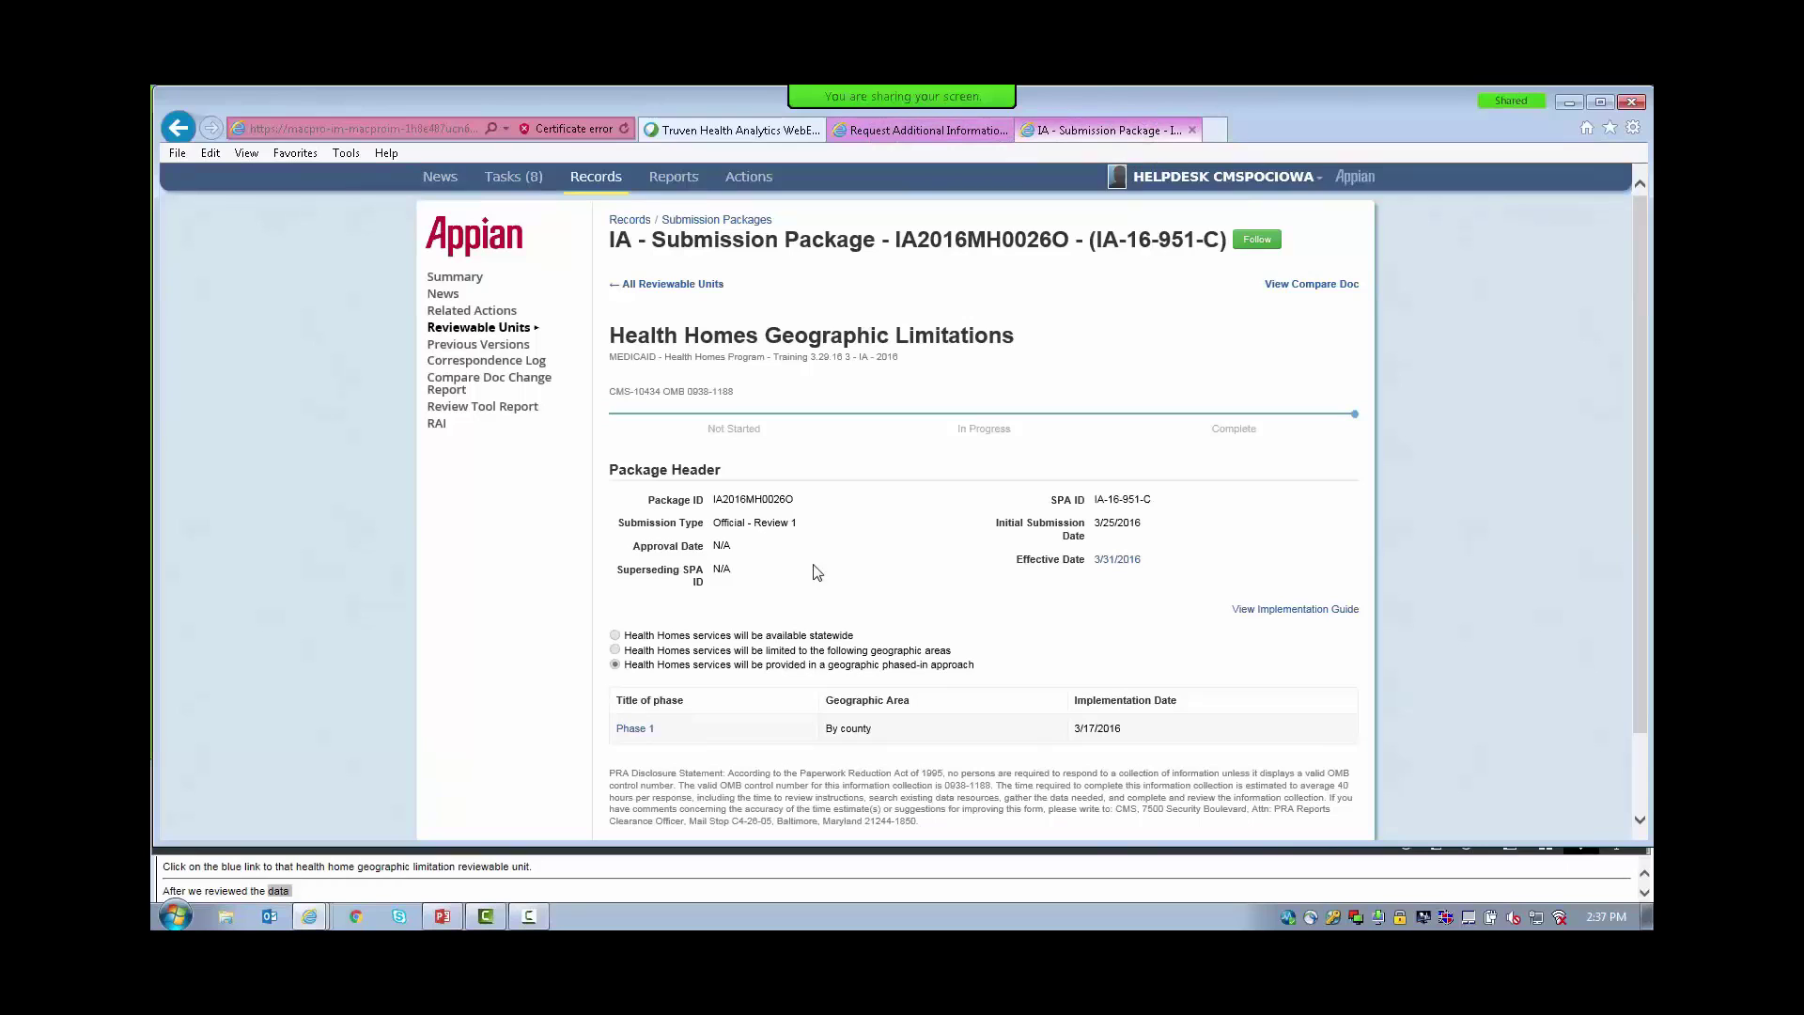
# In the RAI form, save question 1 with reference "Geographic Limitations", question "Are you sure these are correct?" and policy/regulation "Geographic".
pyautogui.click(927, 136)
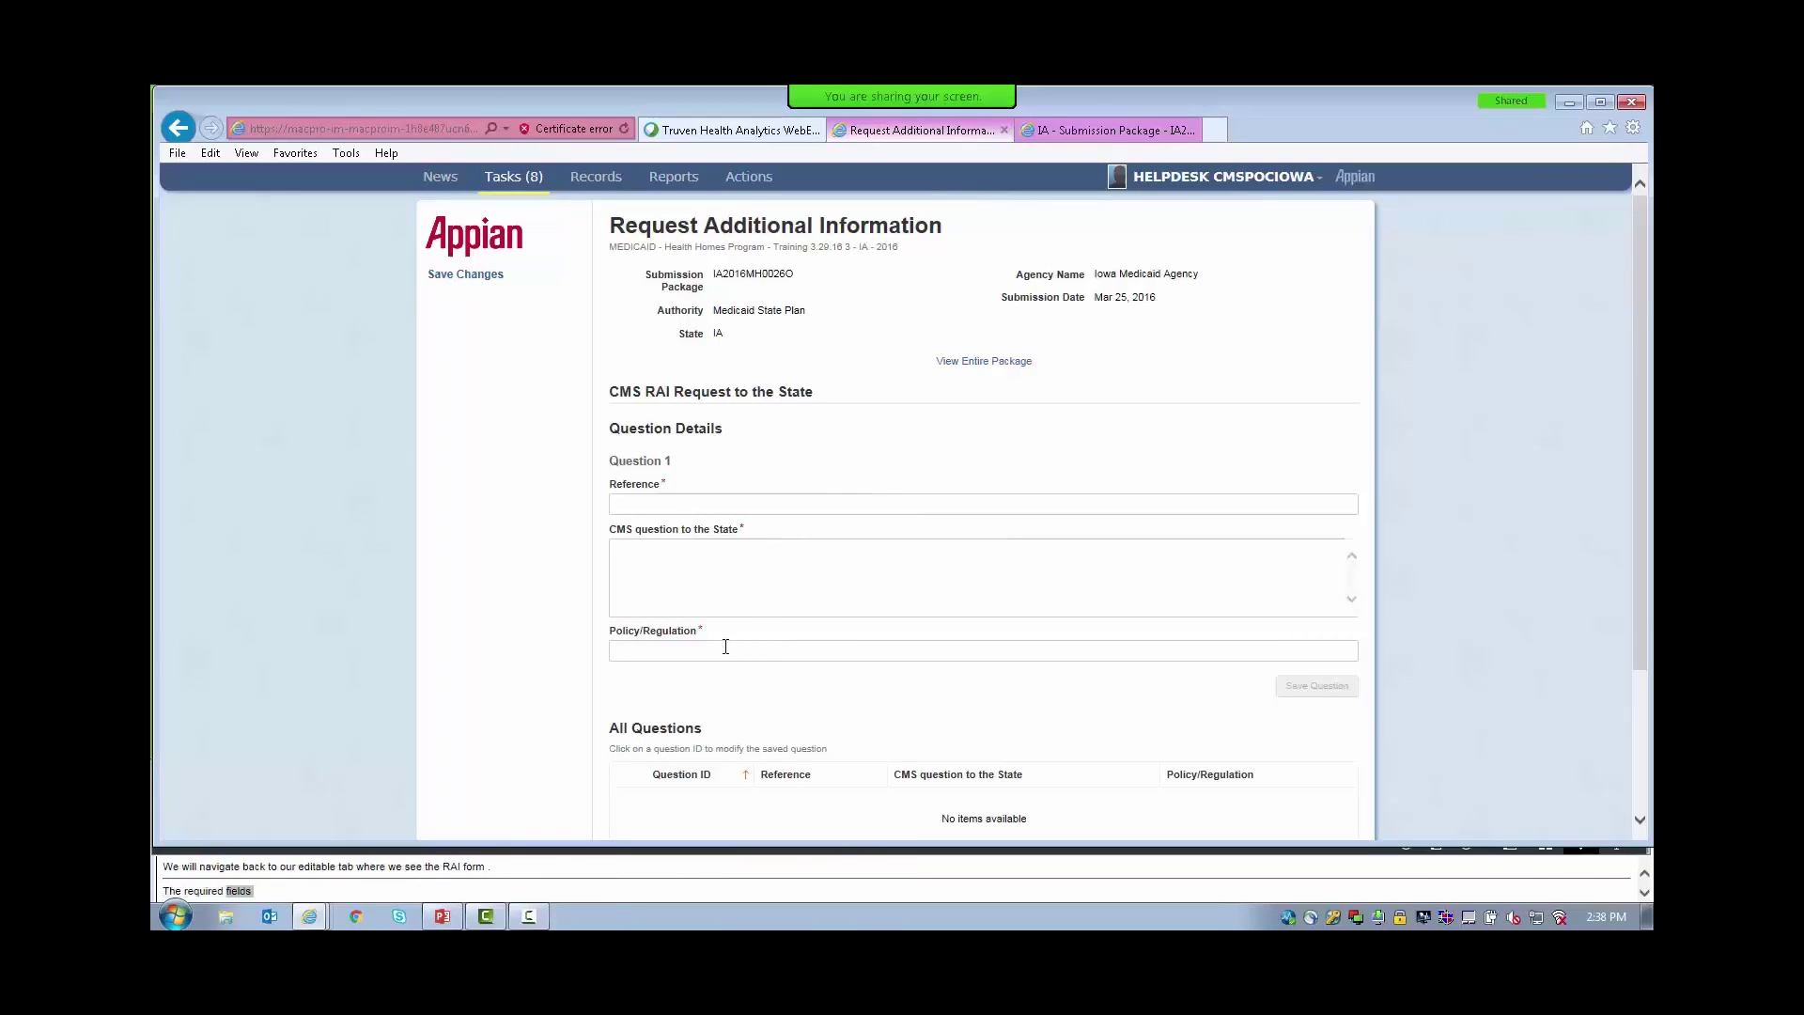
pyautogui.click(712, 503)
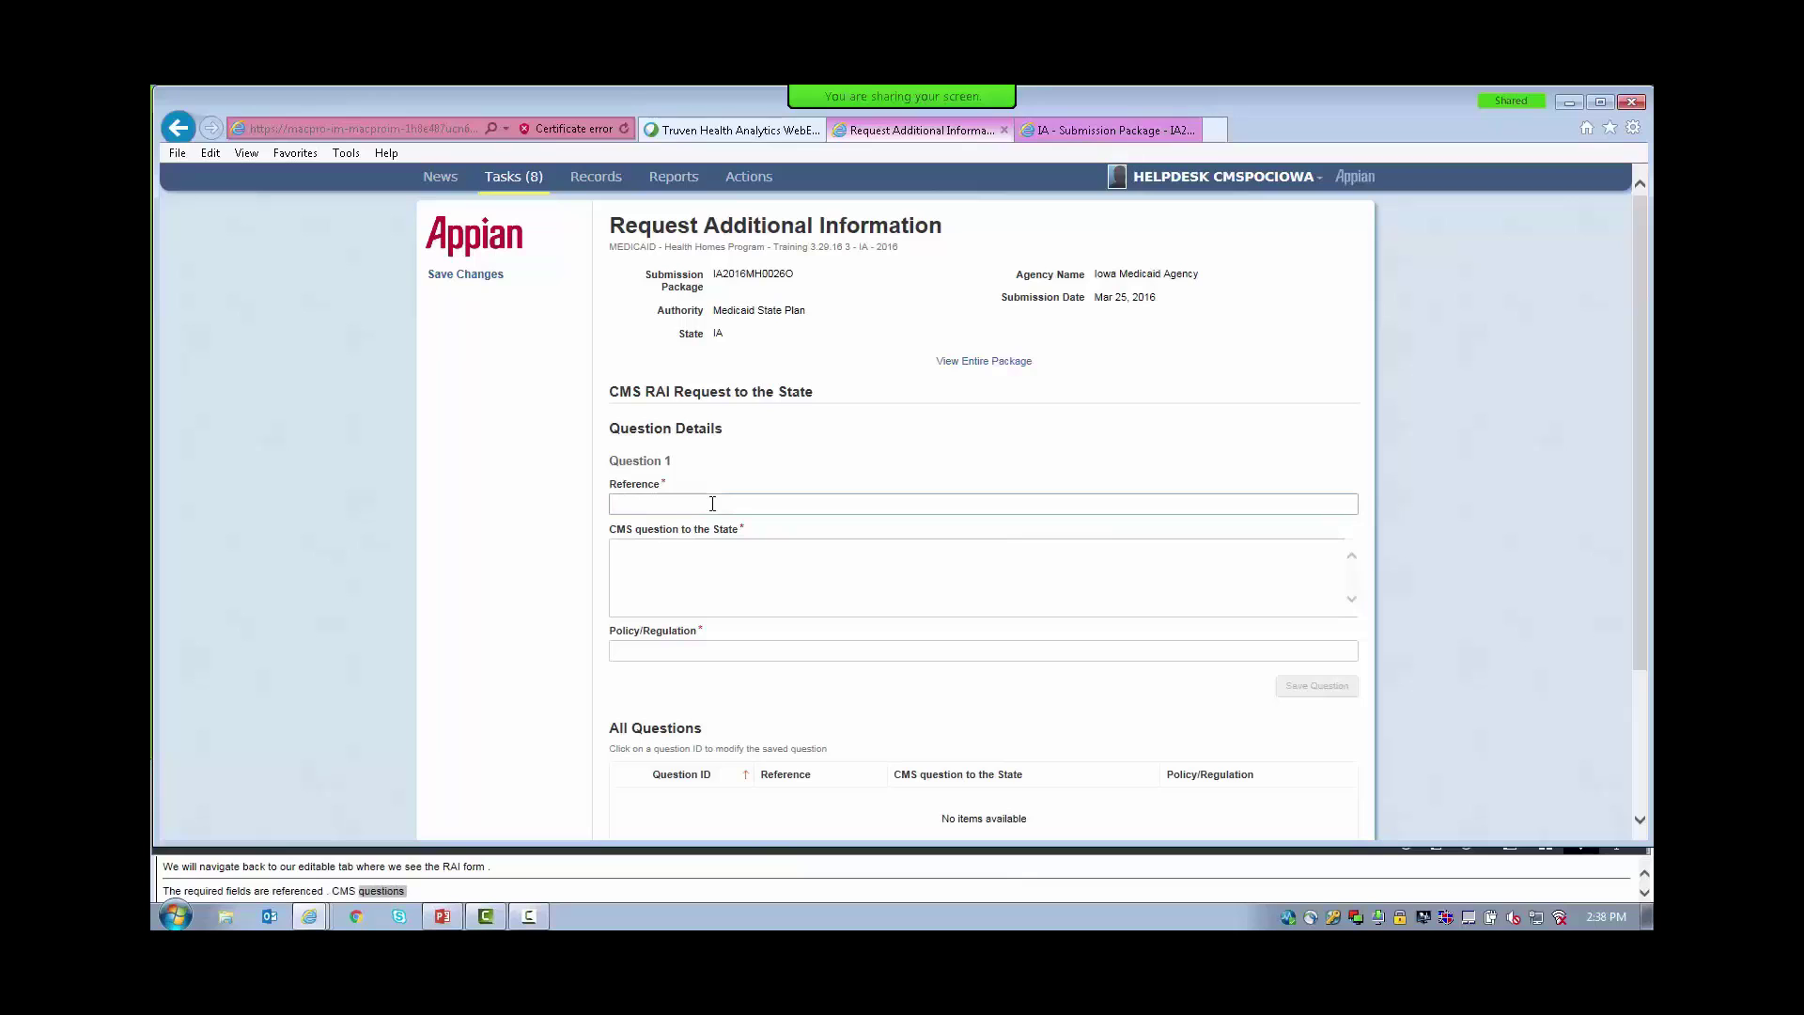
pyautogui.write('Geograph')
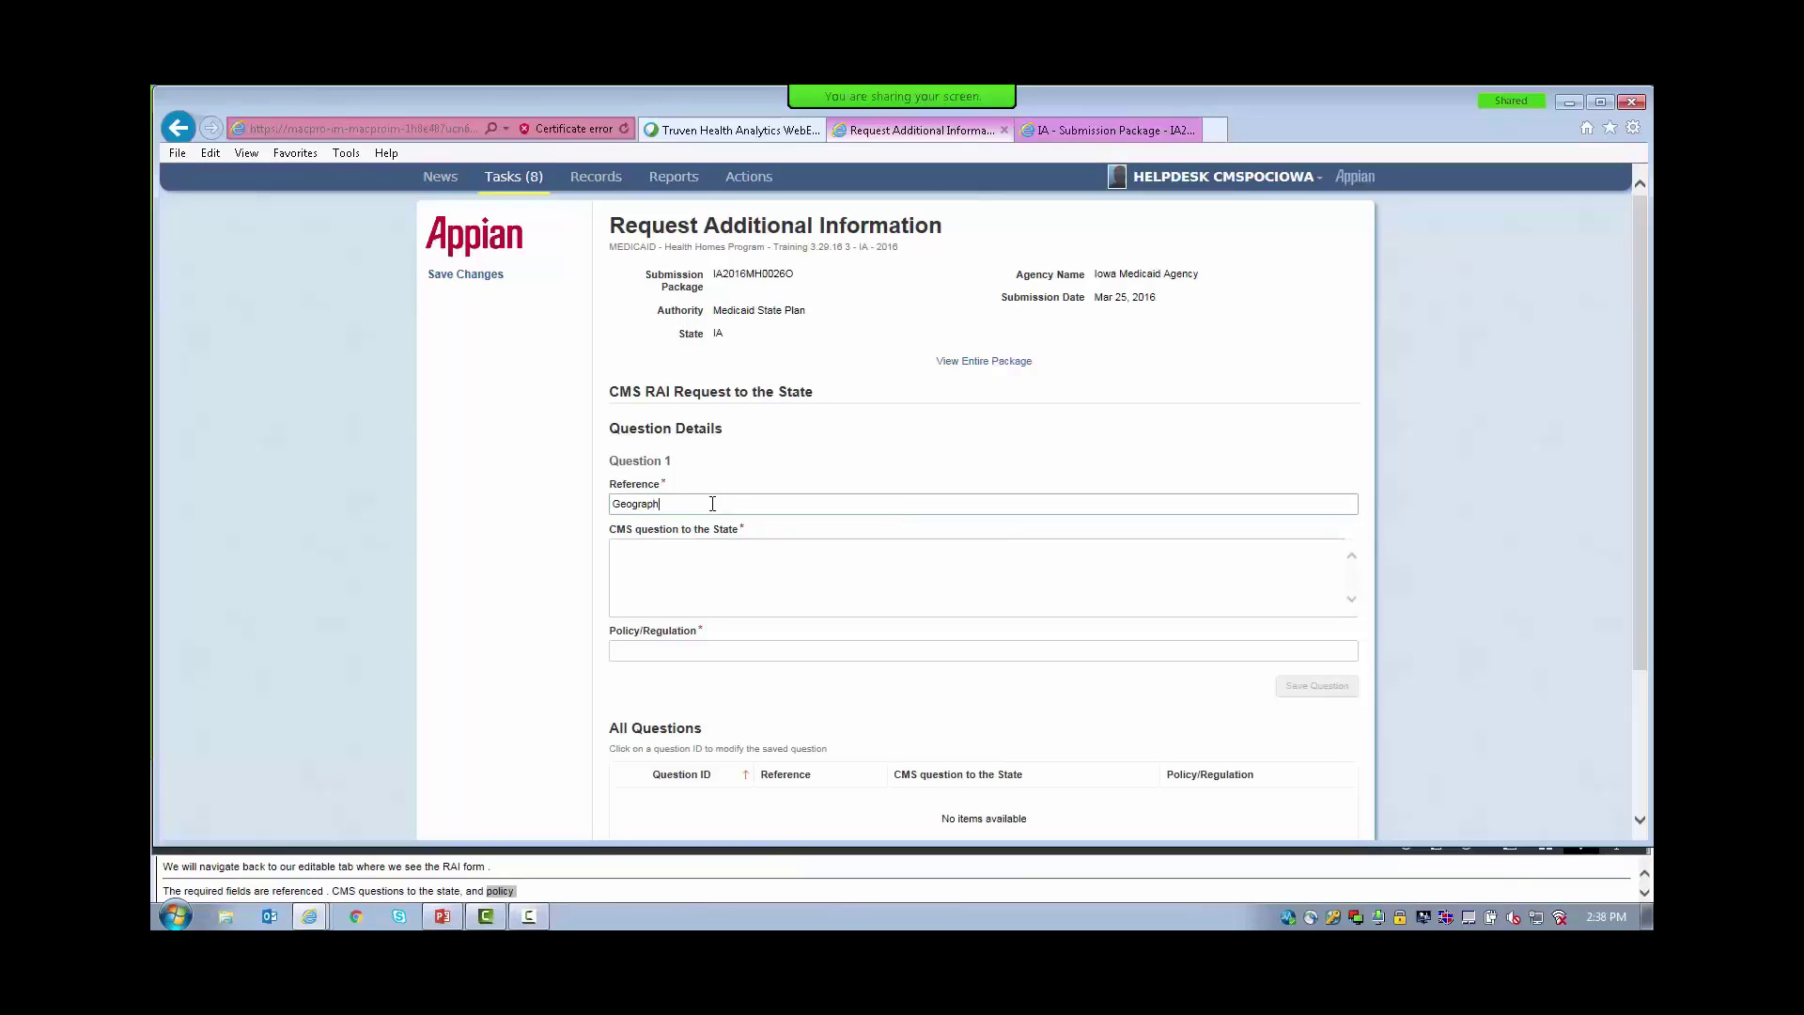
pyautogui.write('ic Limitations')
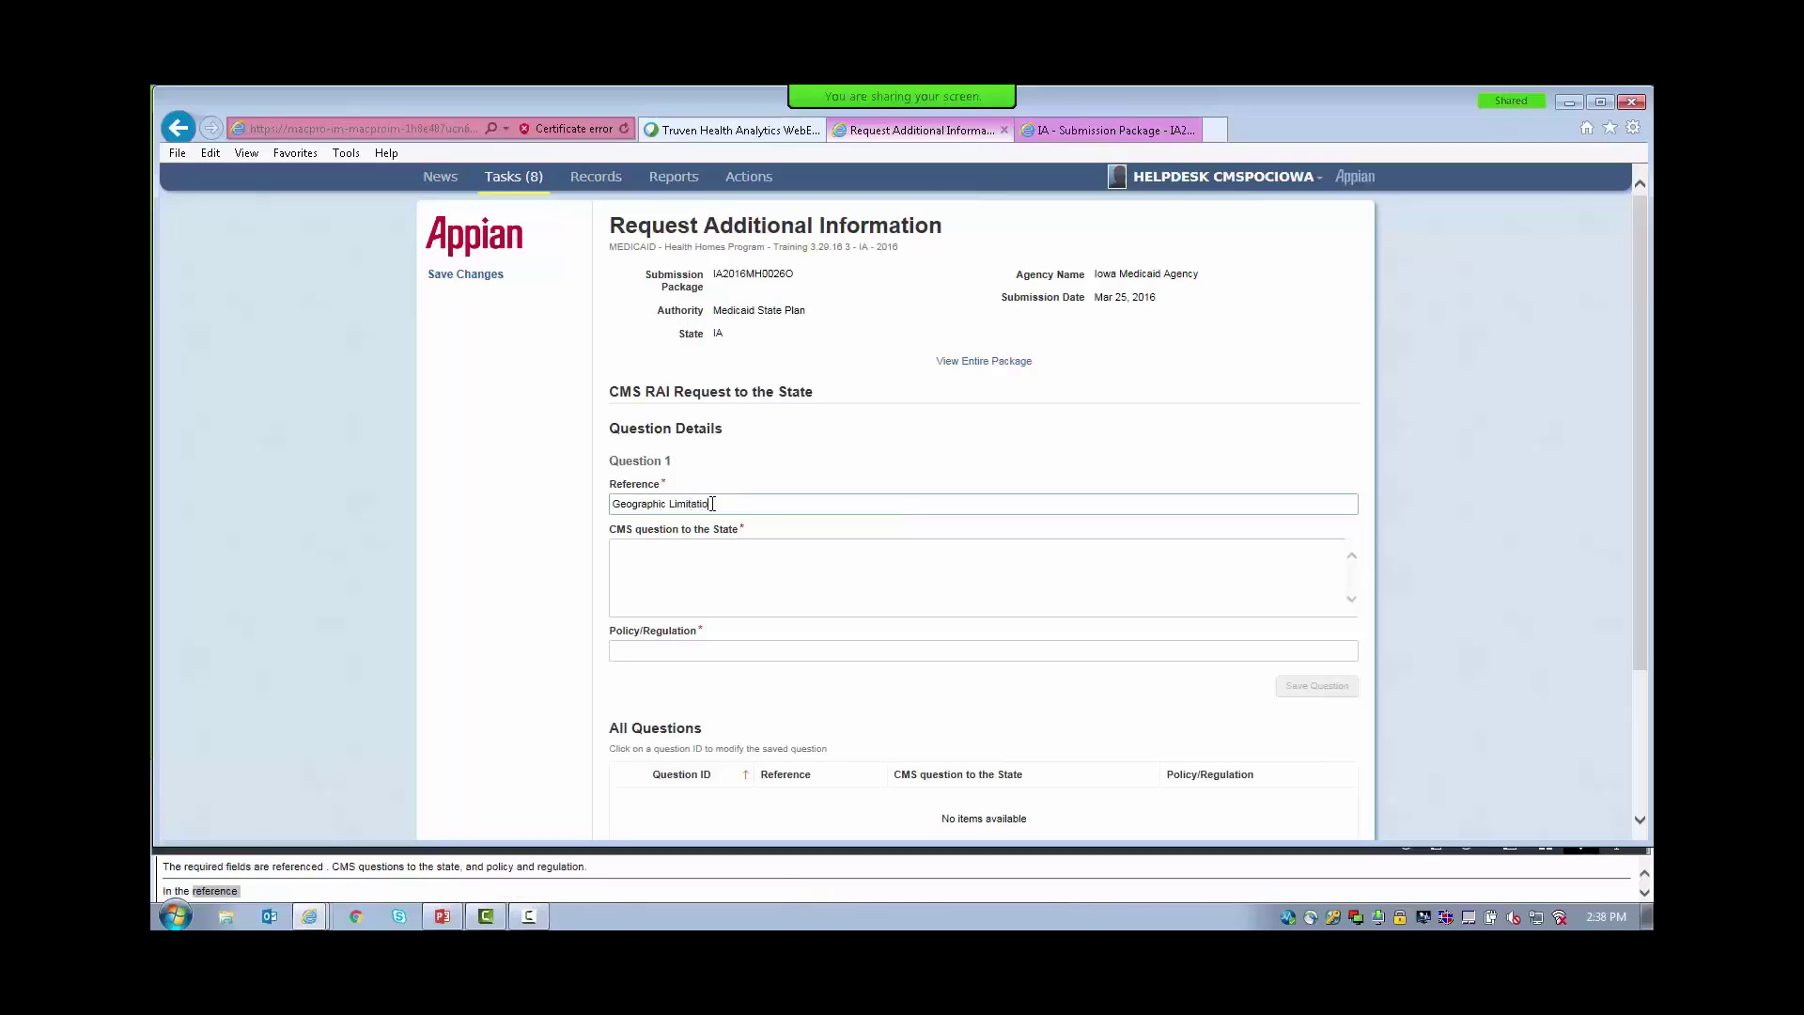
pyautogui.click(734, 548)
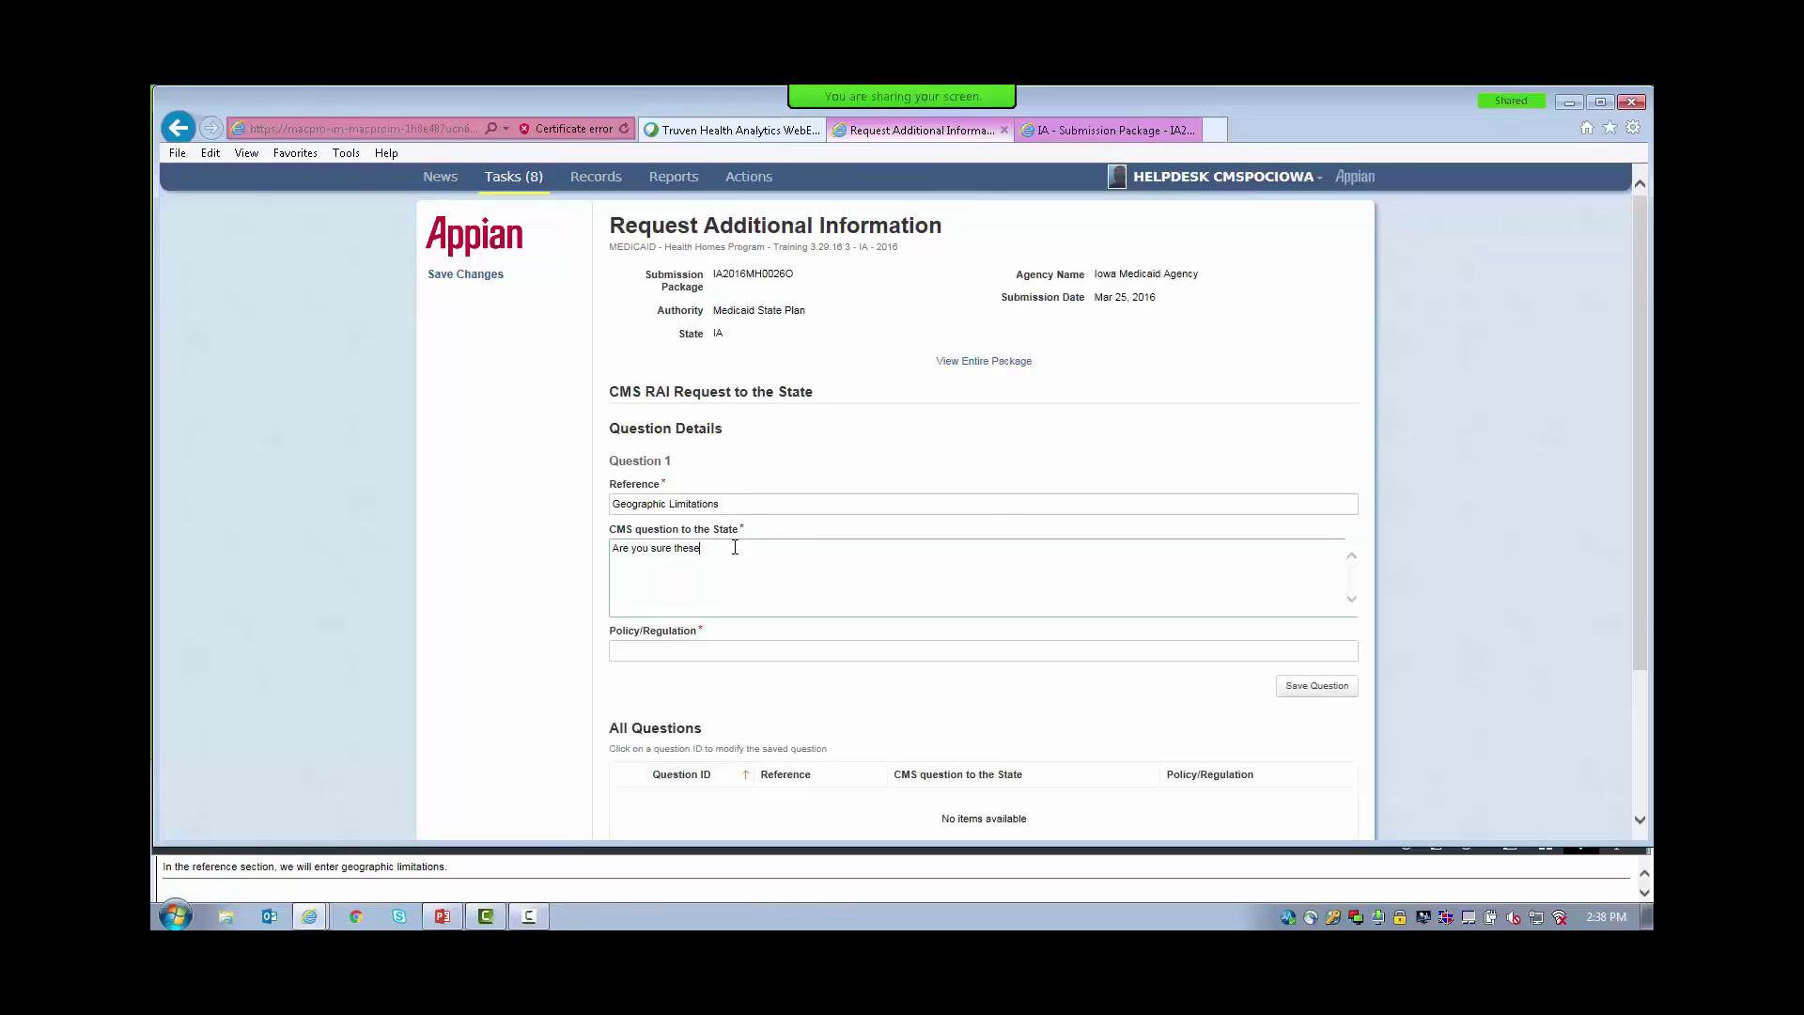
pyautogui.write('Are you sure these are correct?')
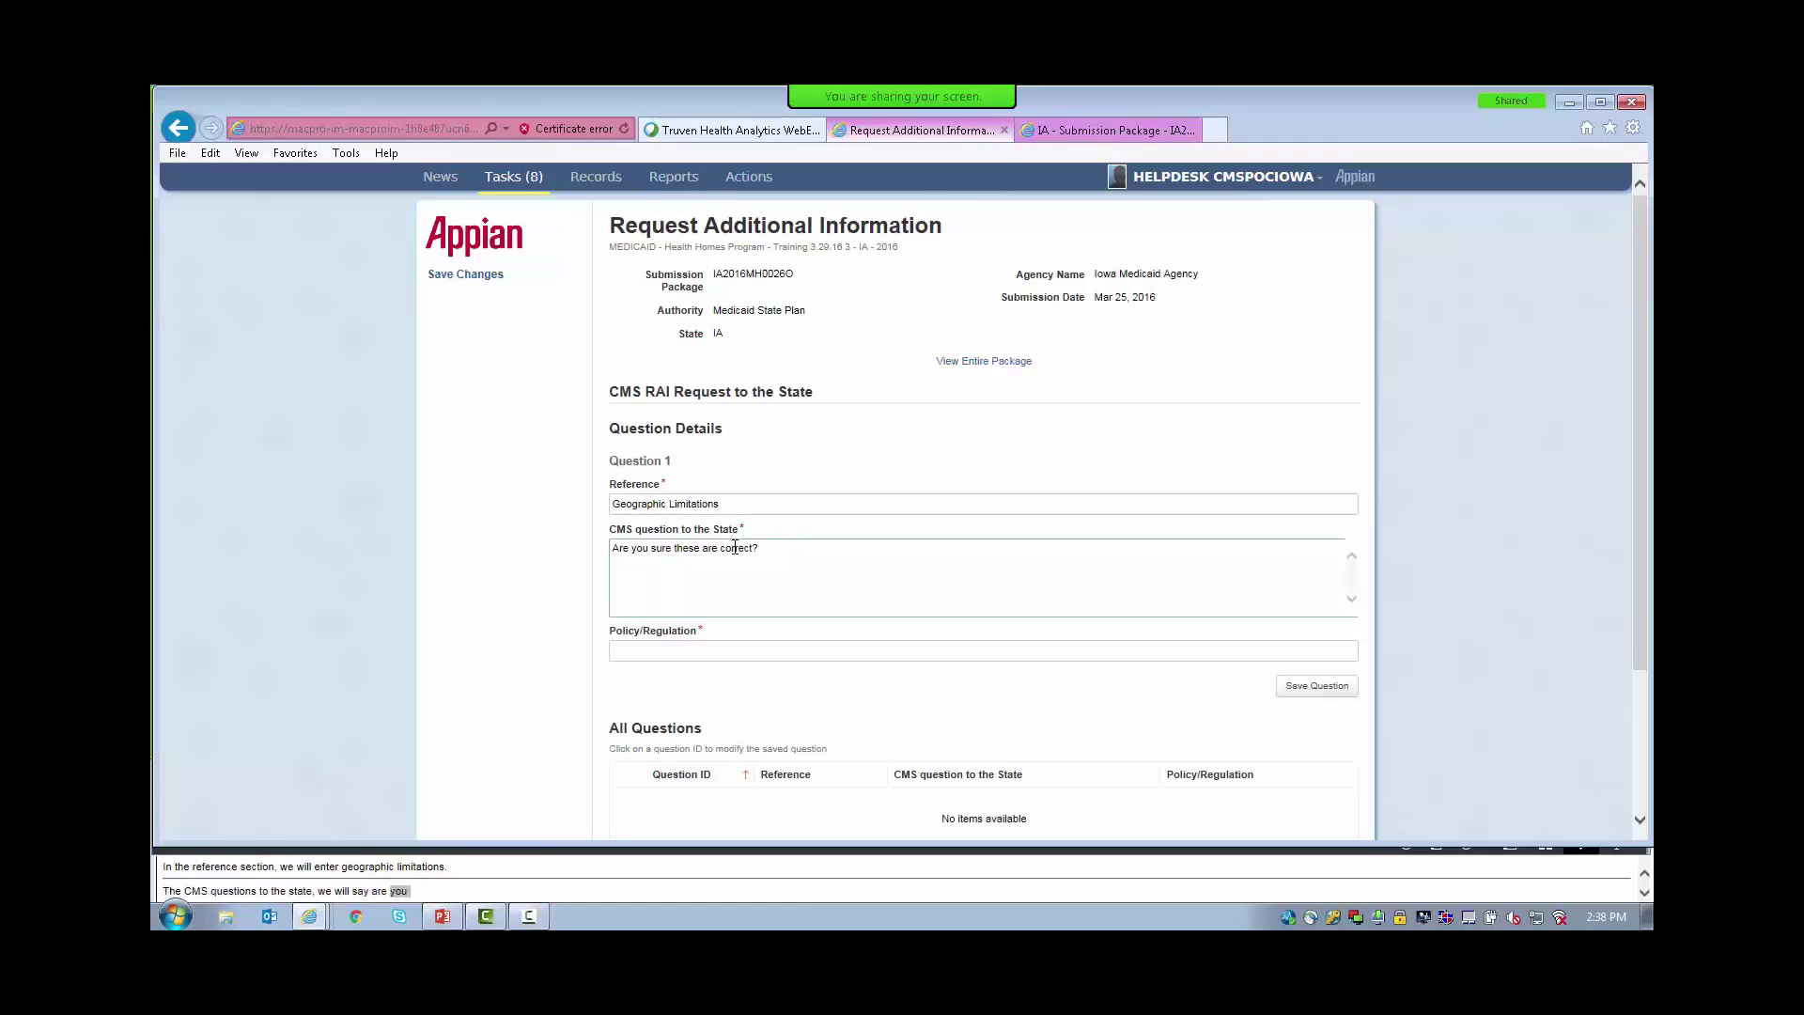
pyautogui.click(696, 656)
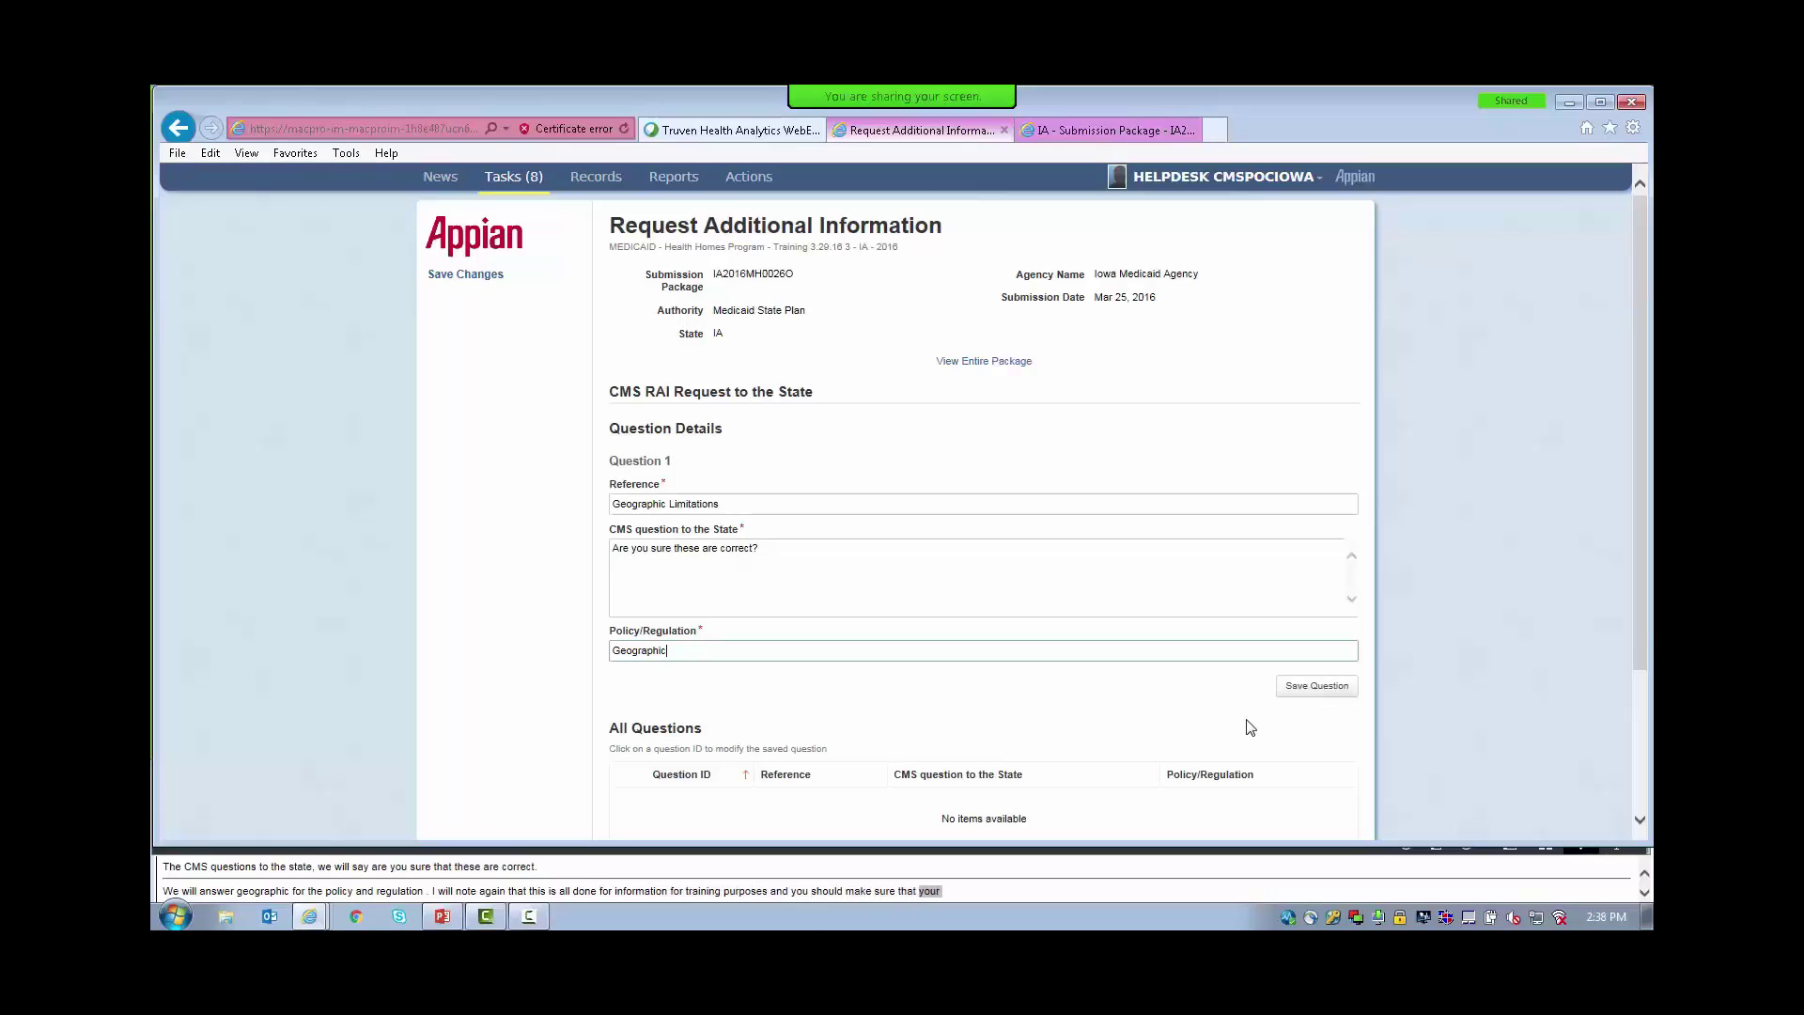
pyautogui.click(1302, 700)
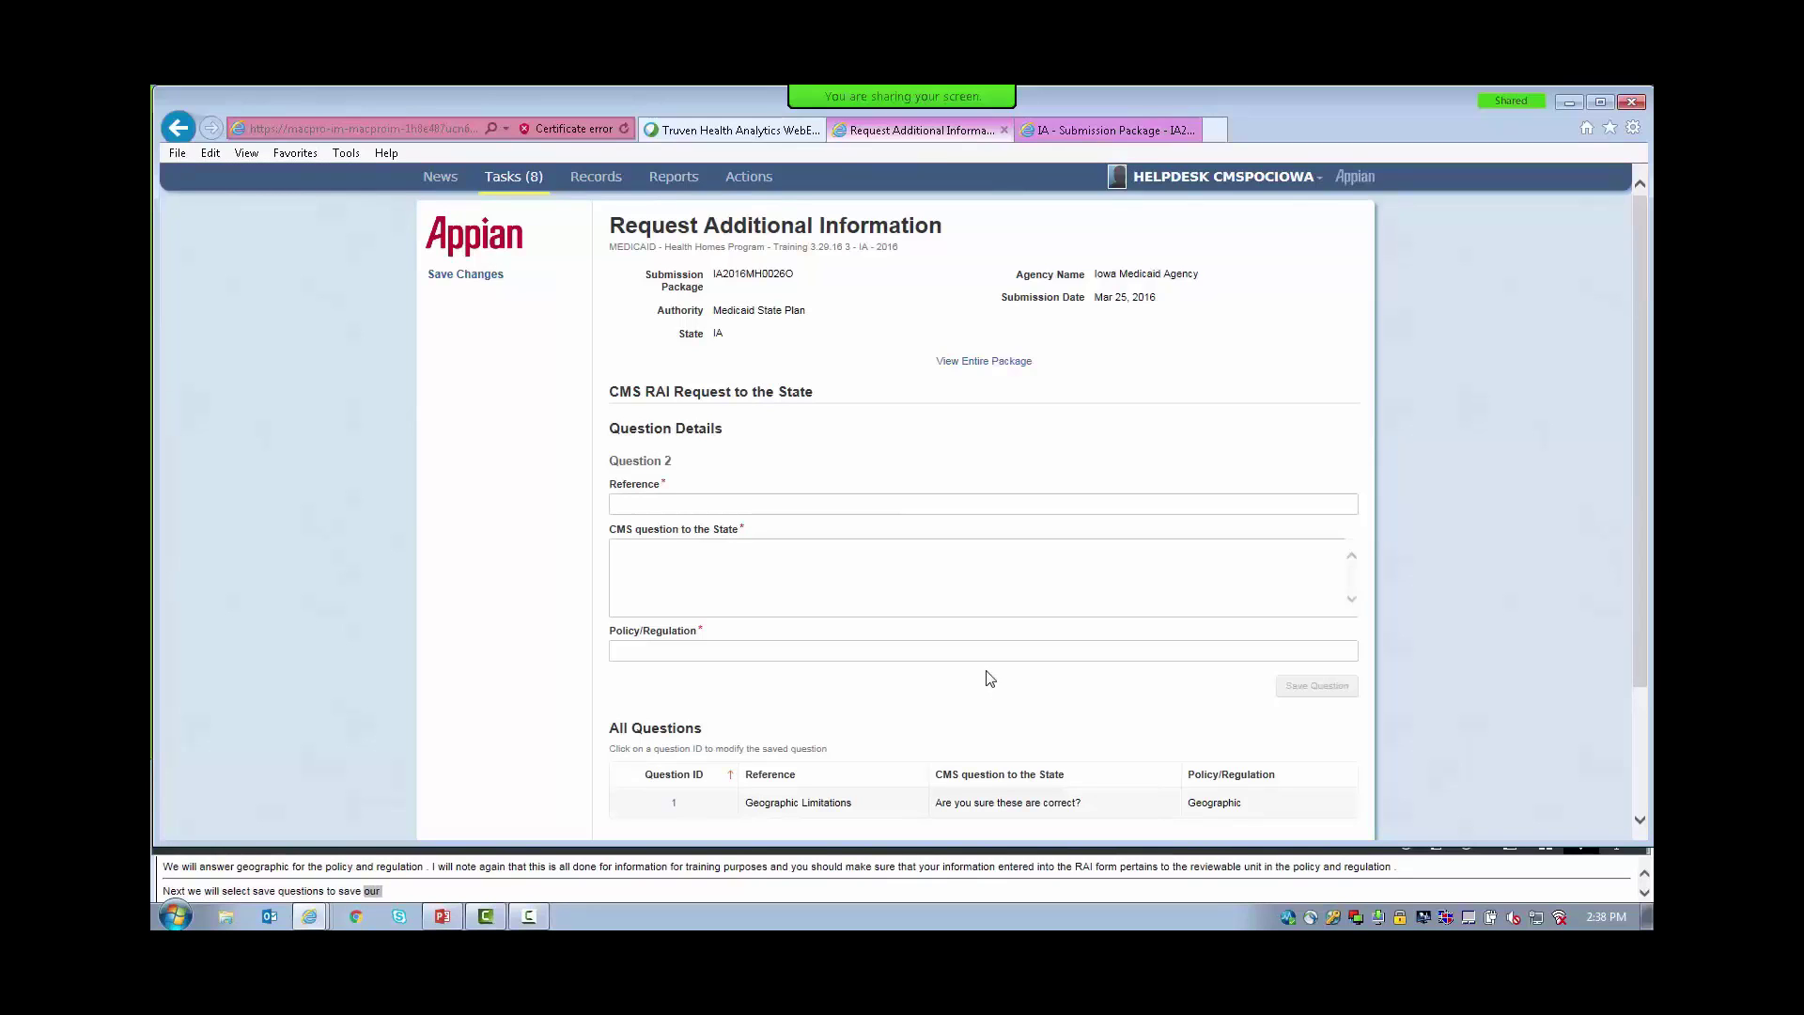
# Reopen saved question 1 from the All Questions table for editing and save it again without changes.
pyautogui.scroll(-2, 846, 704)
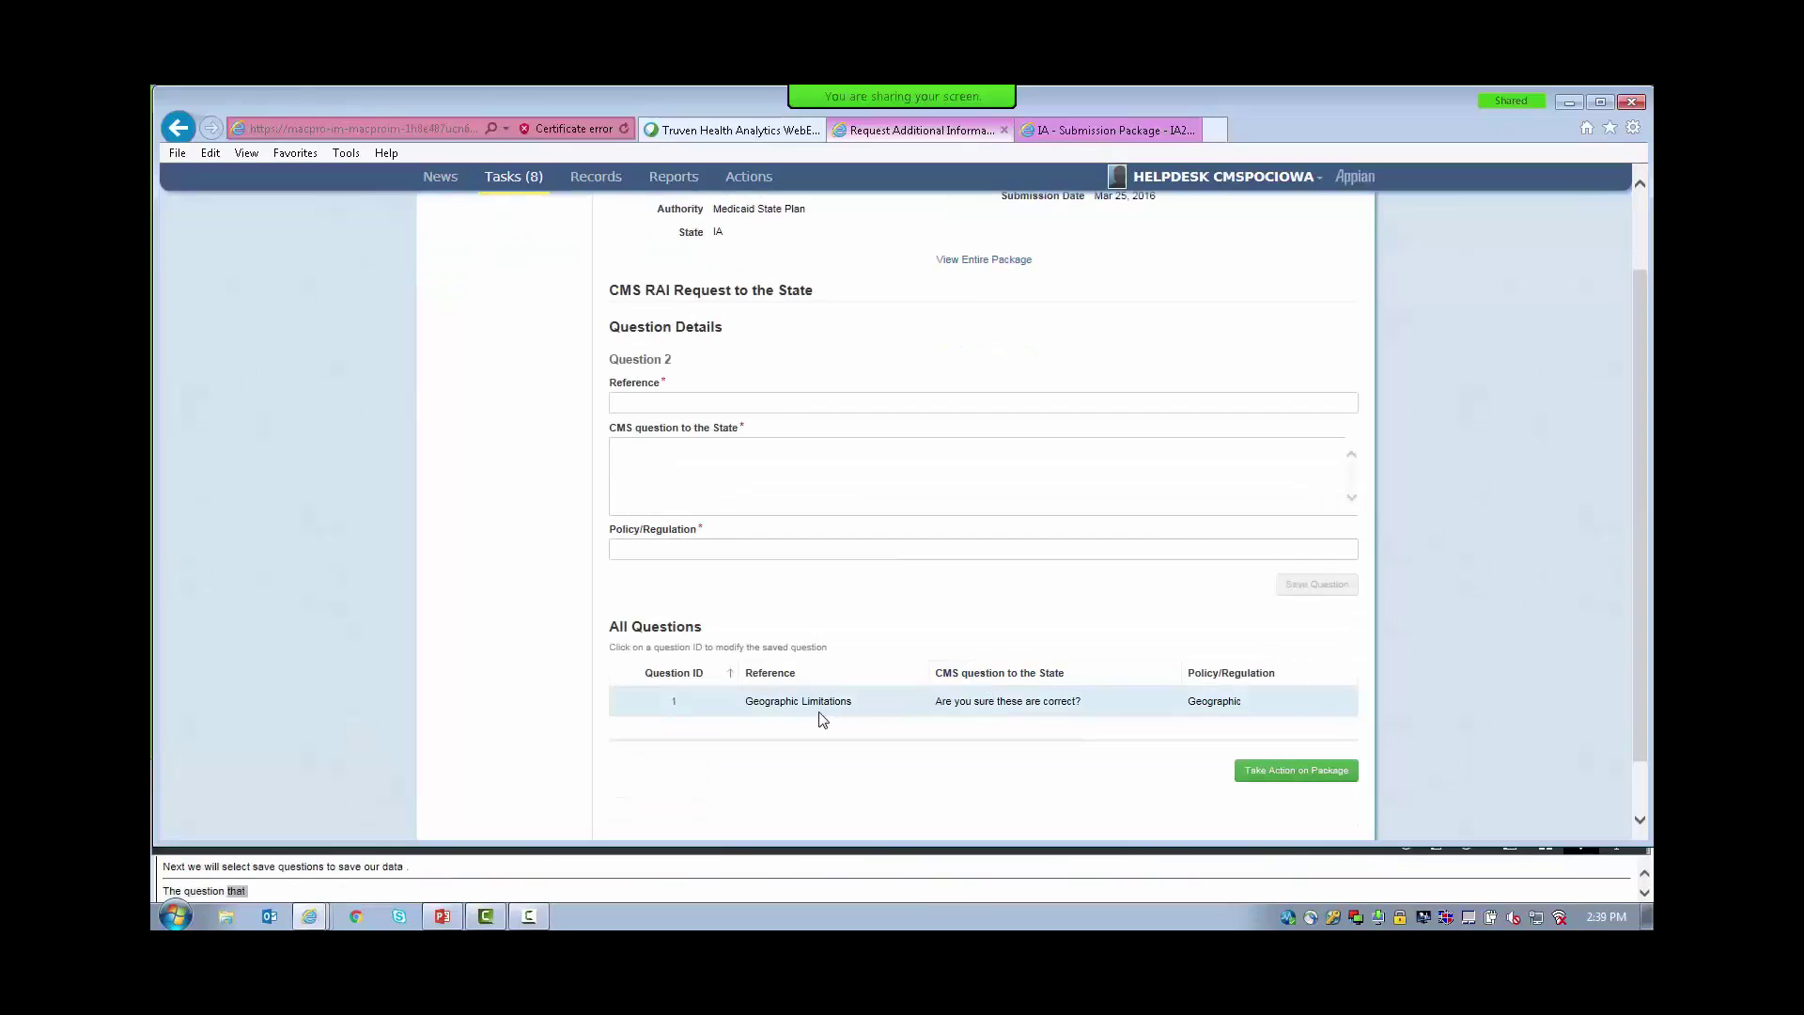
pyautogui.click(675, 703)
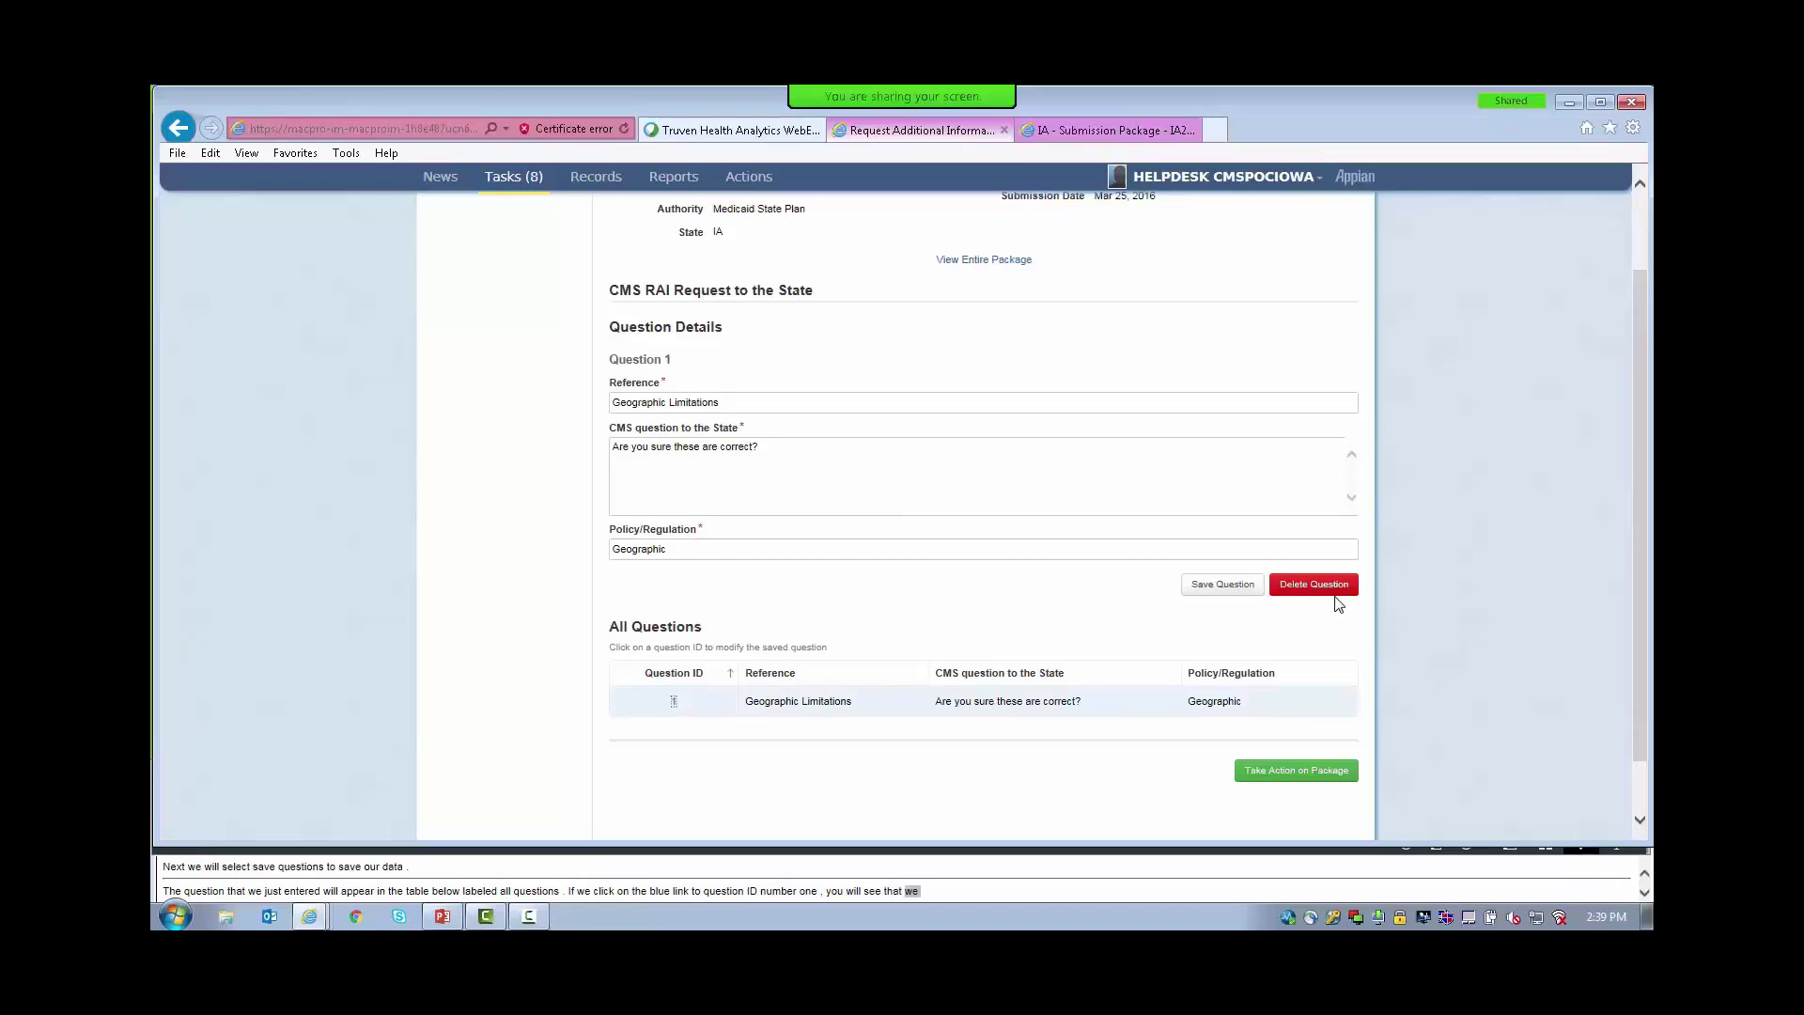
pyautogui.click(1207, 595)
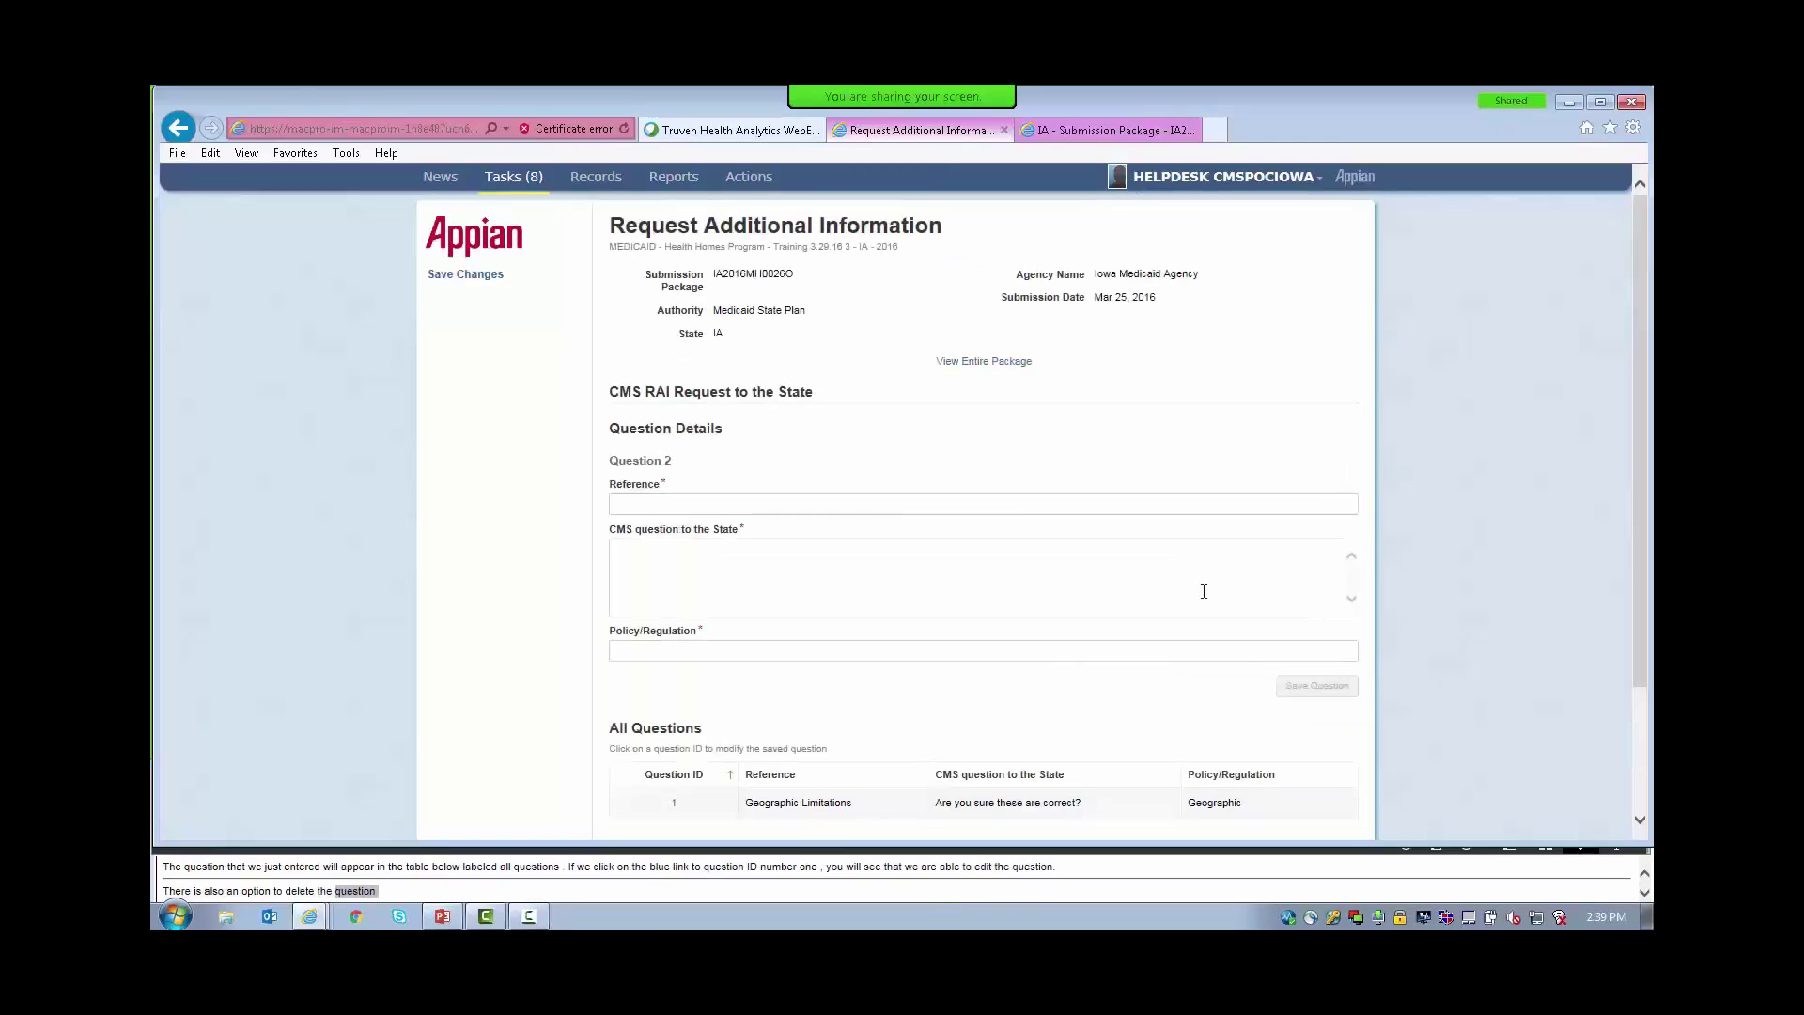
# Save question 2 with reference "Geographic Limitations", CMS question "Training question for example." and policy/regulation "Geographic".
pyautogui.click(699, 509)
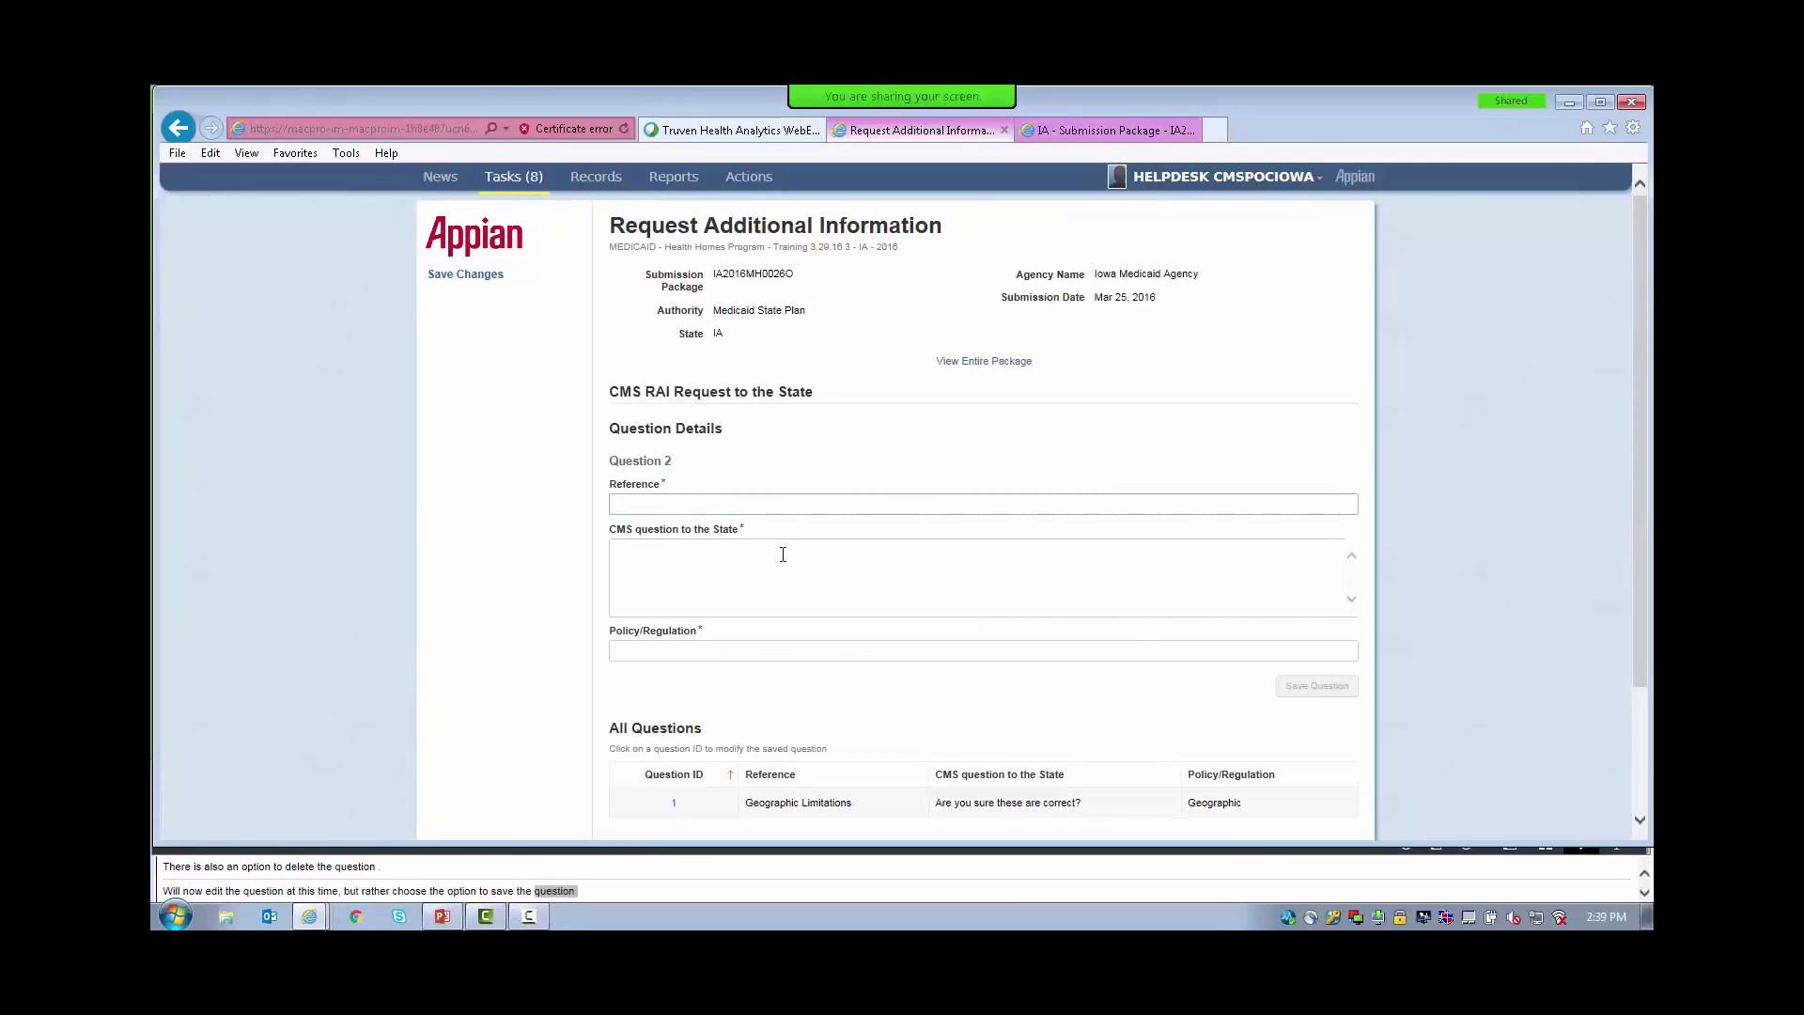
pyautogui.write('Geo')
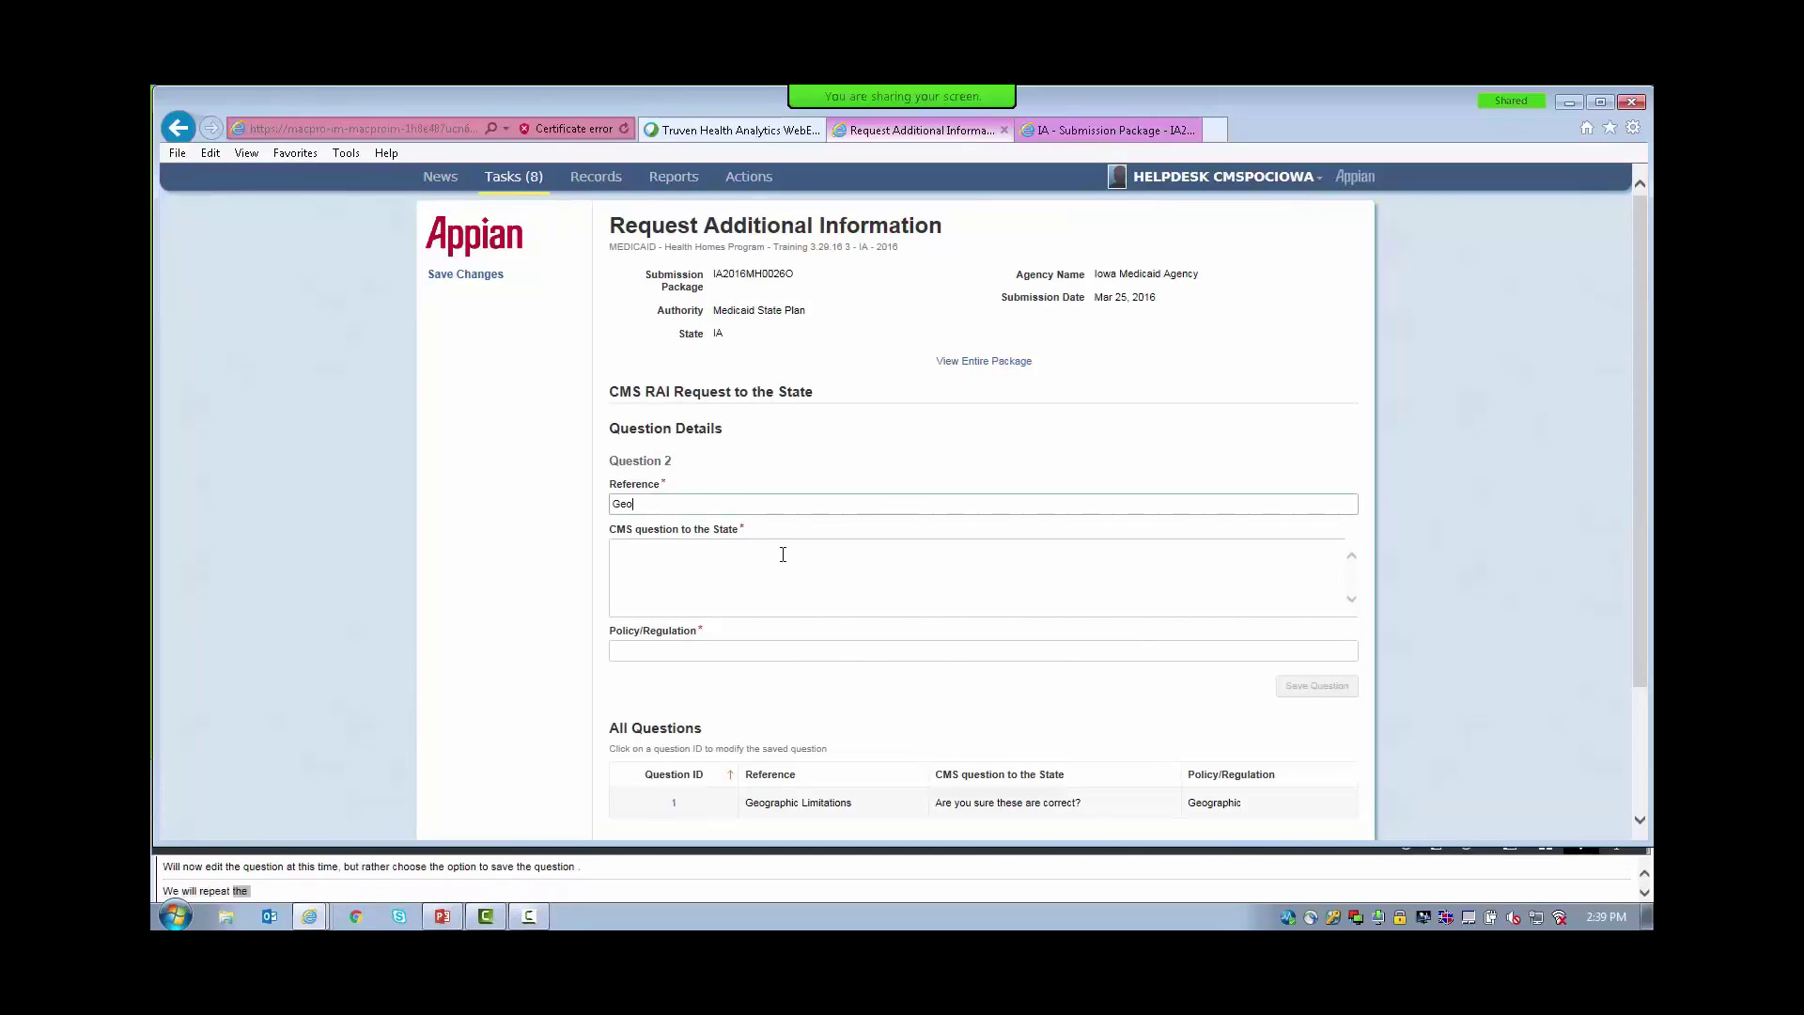
pyautogui.write('graphic Limitations')
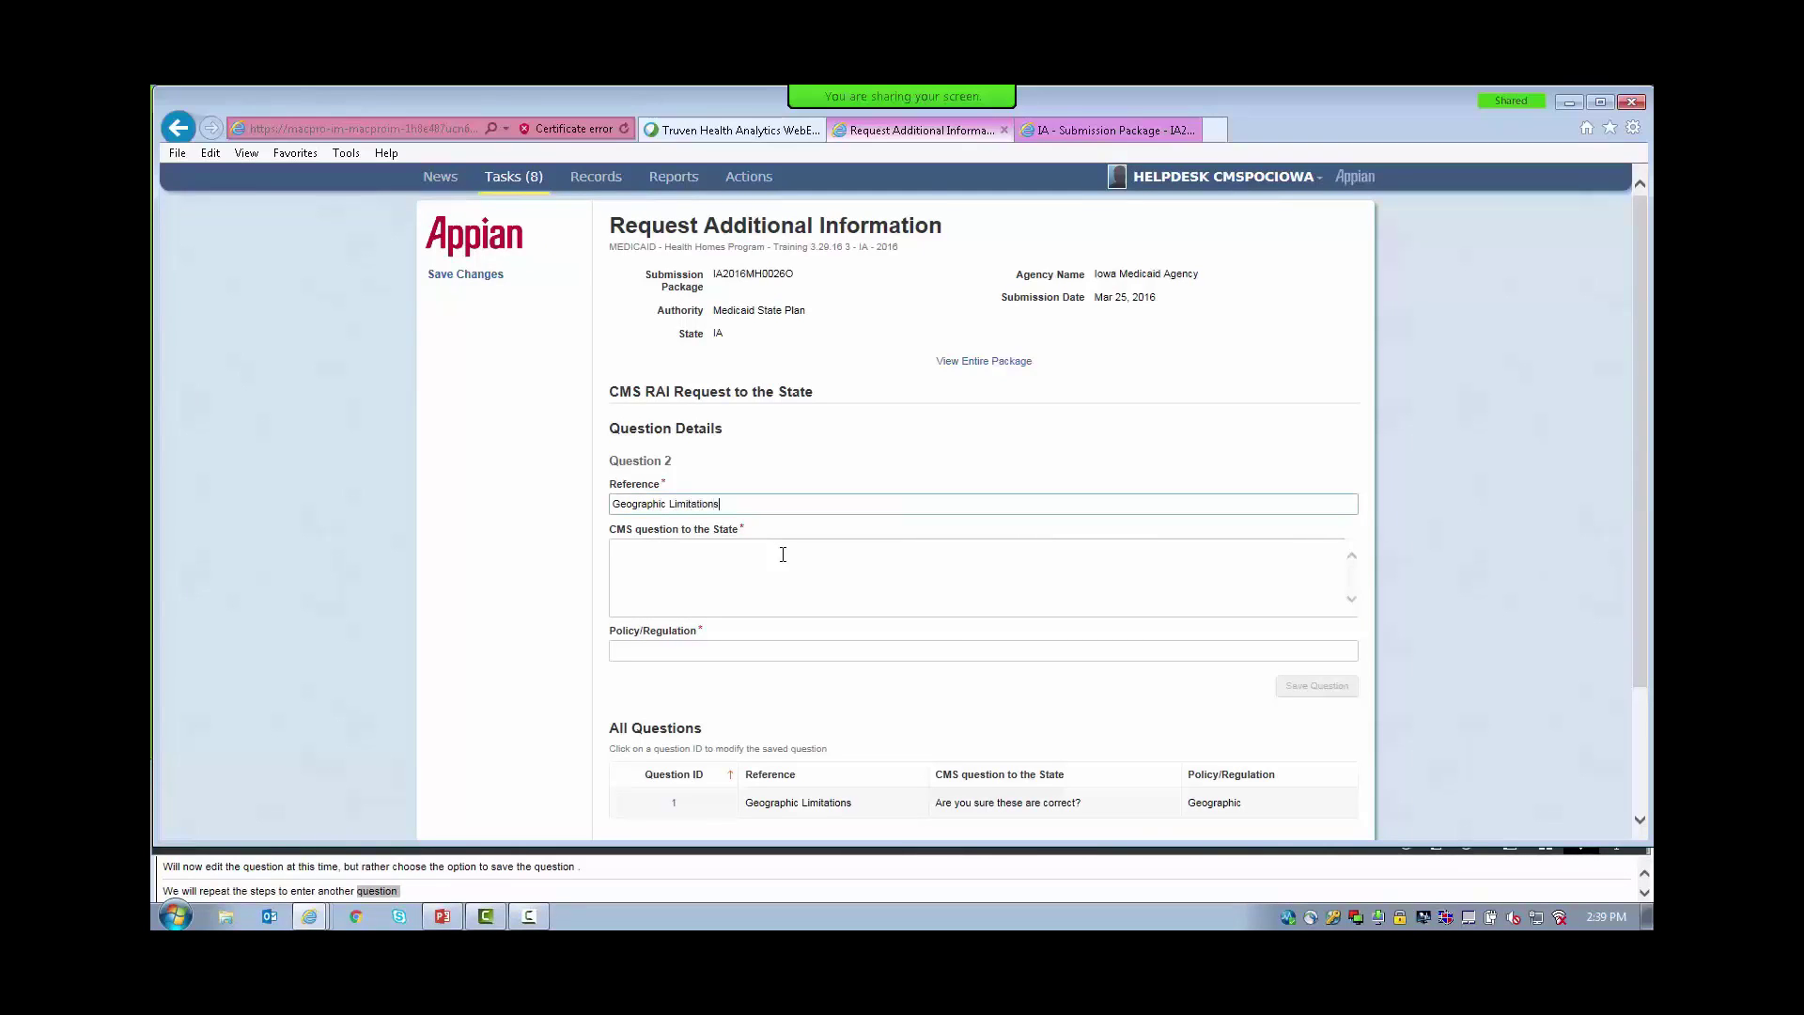
pyautogui.click(783, 554)
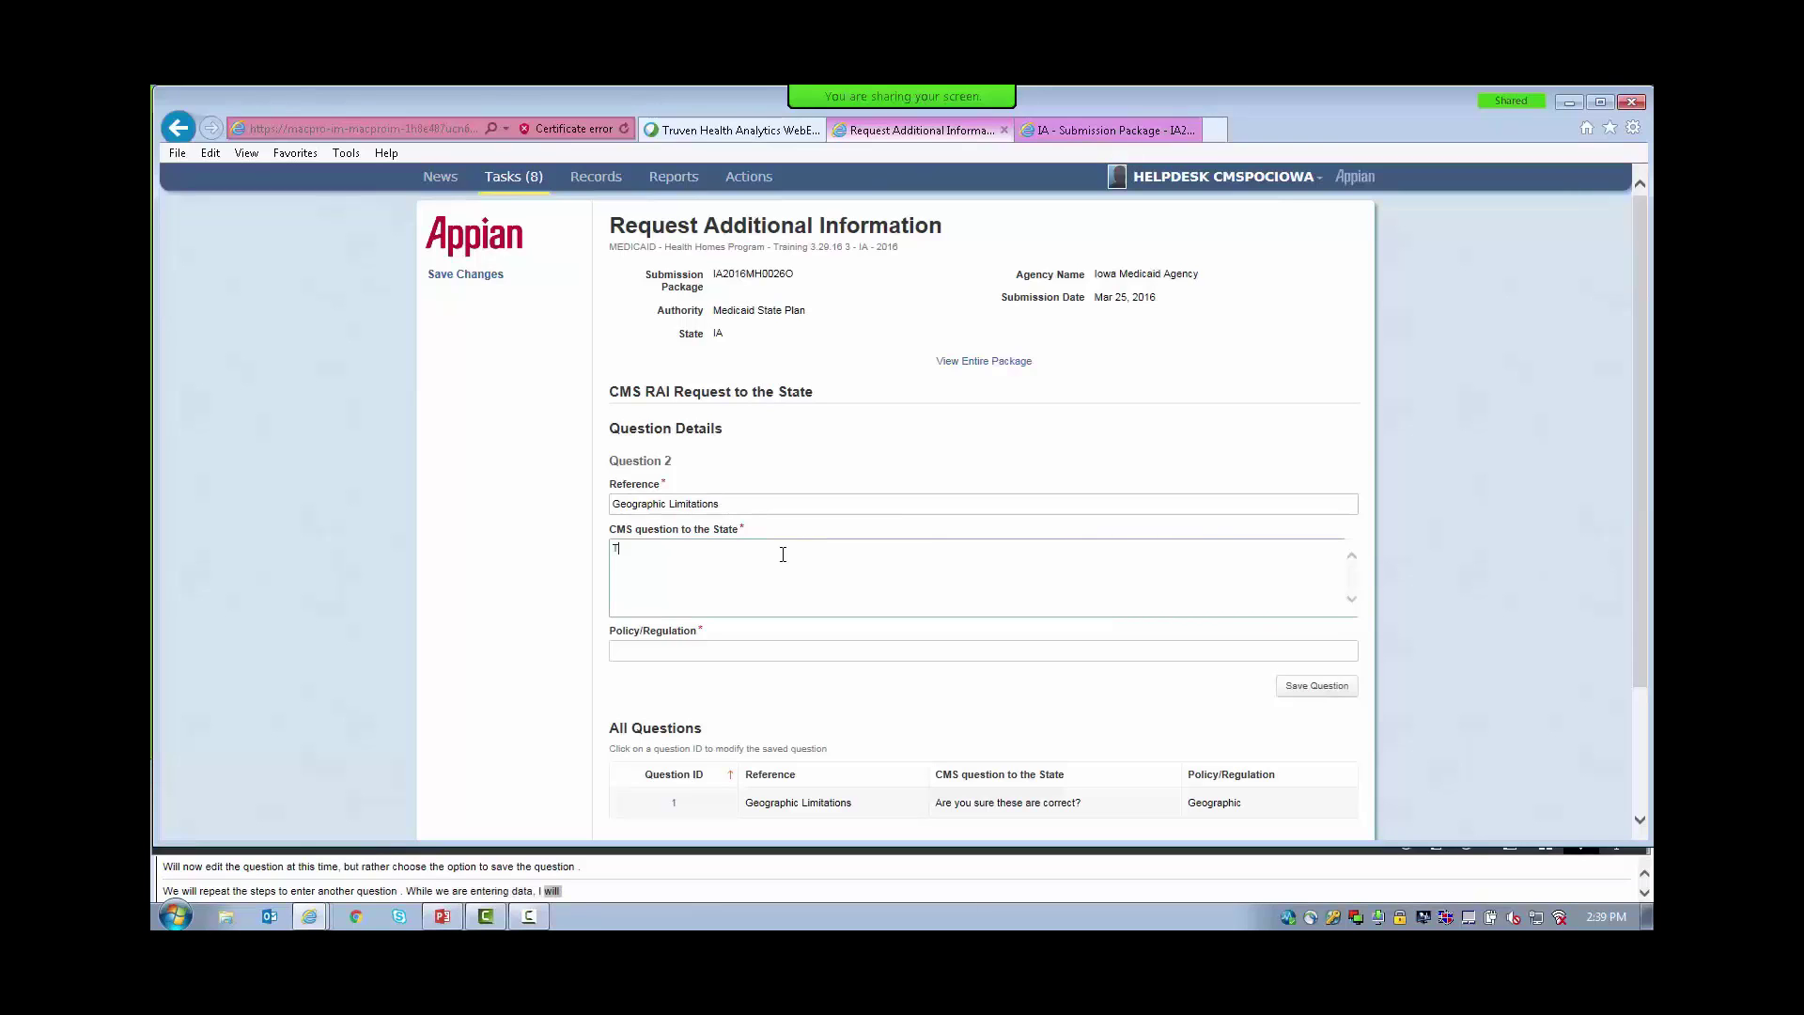
pyautogui.write('Training ')
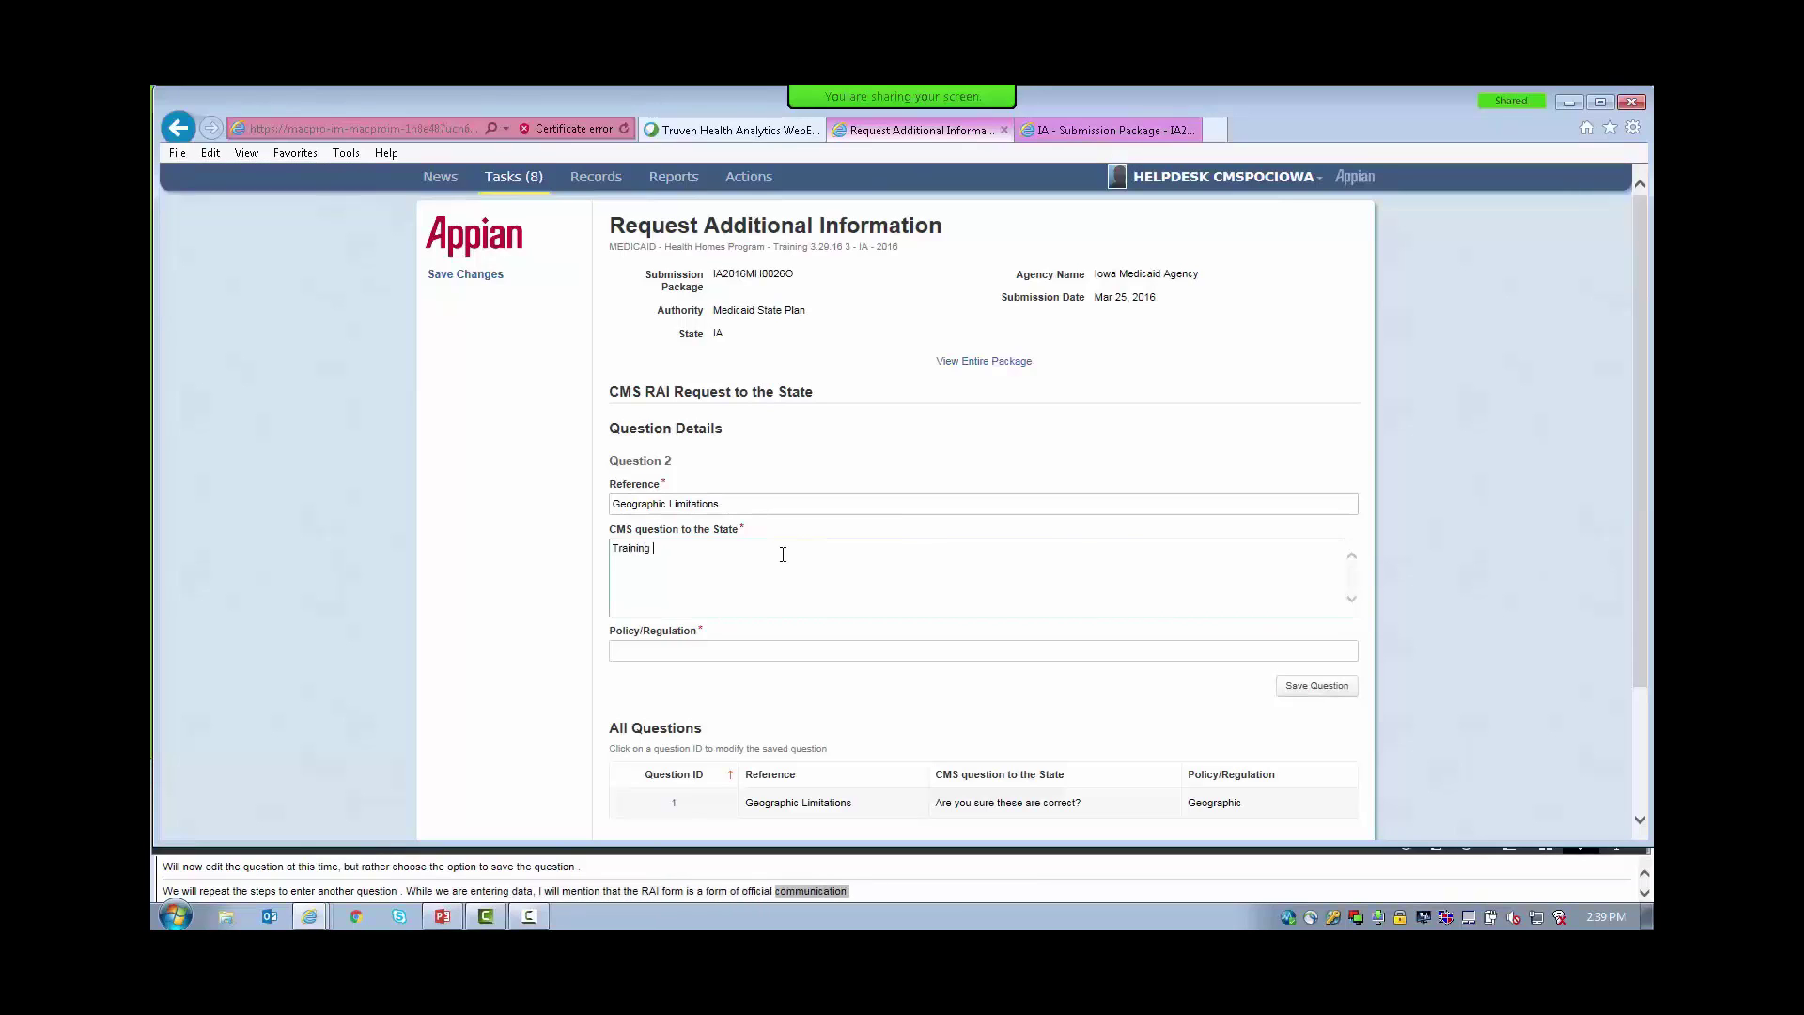
pyautogui.write('questio')
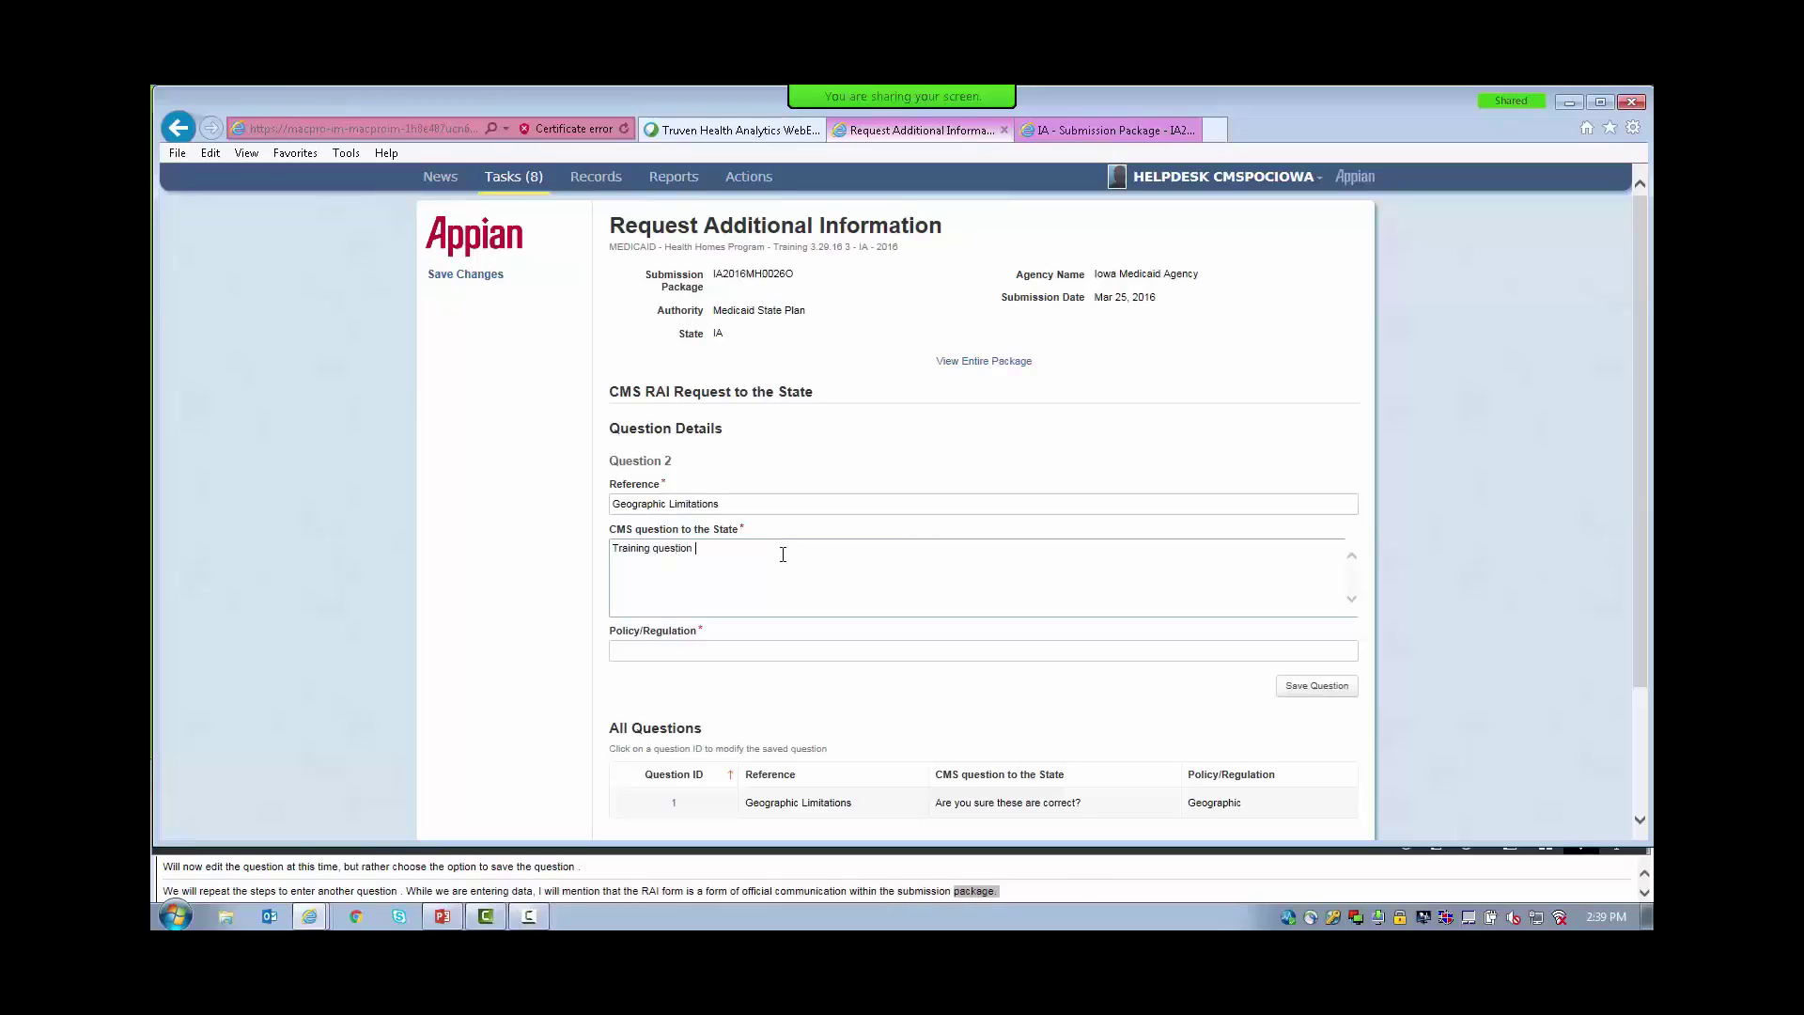
pyautogui.write('n for e')
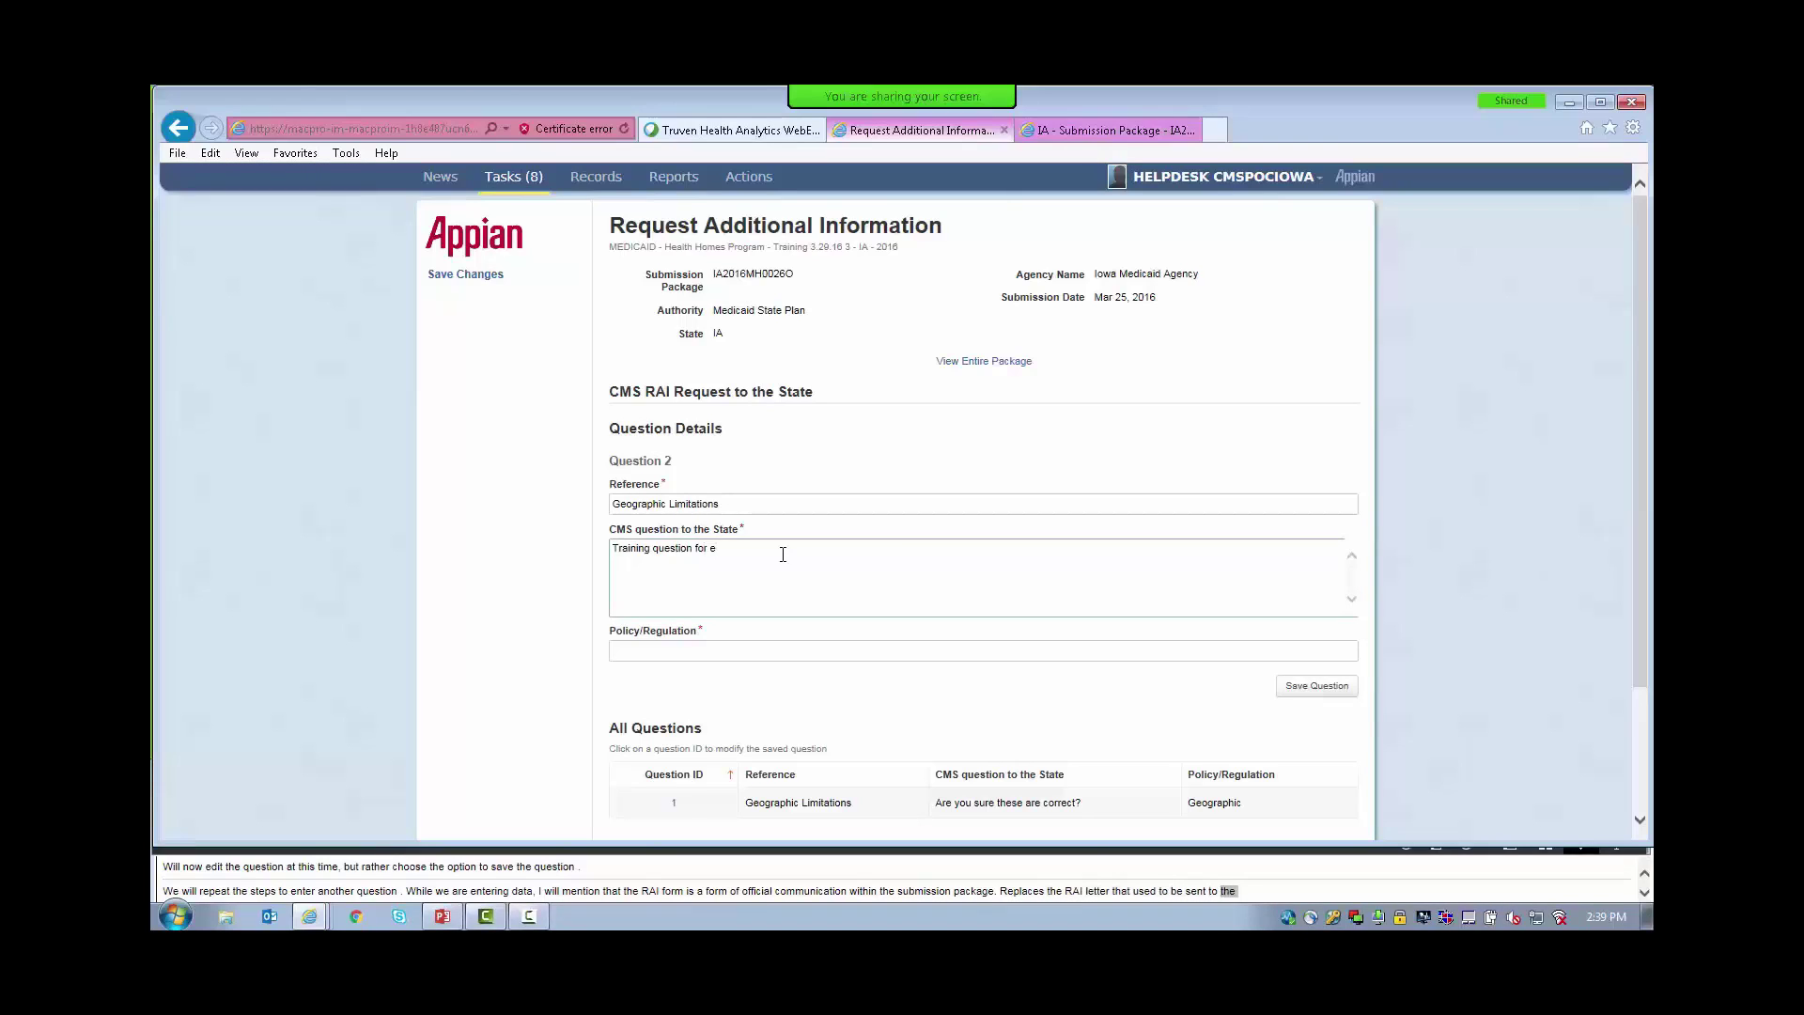
pyautogui.write('xample.')
pyautogui.click(701, 658)
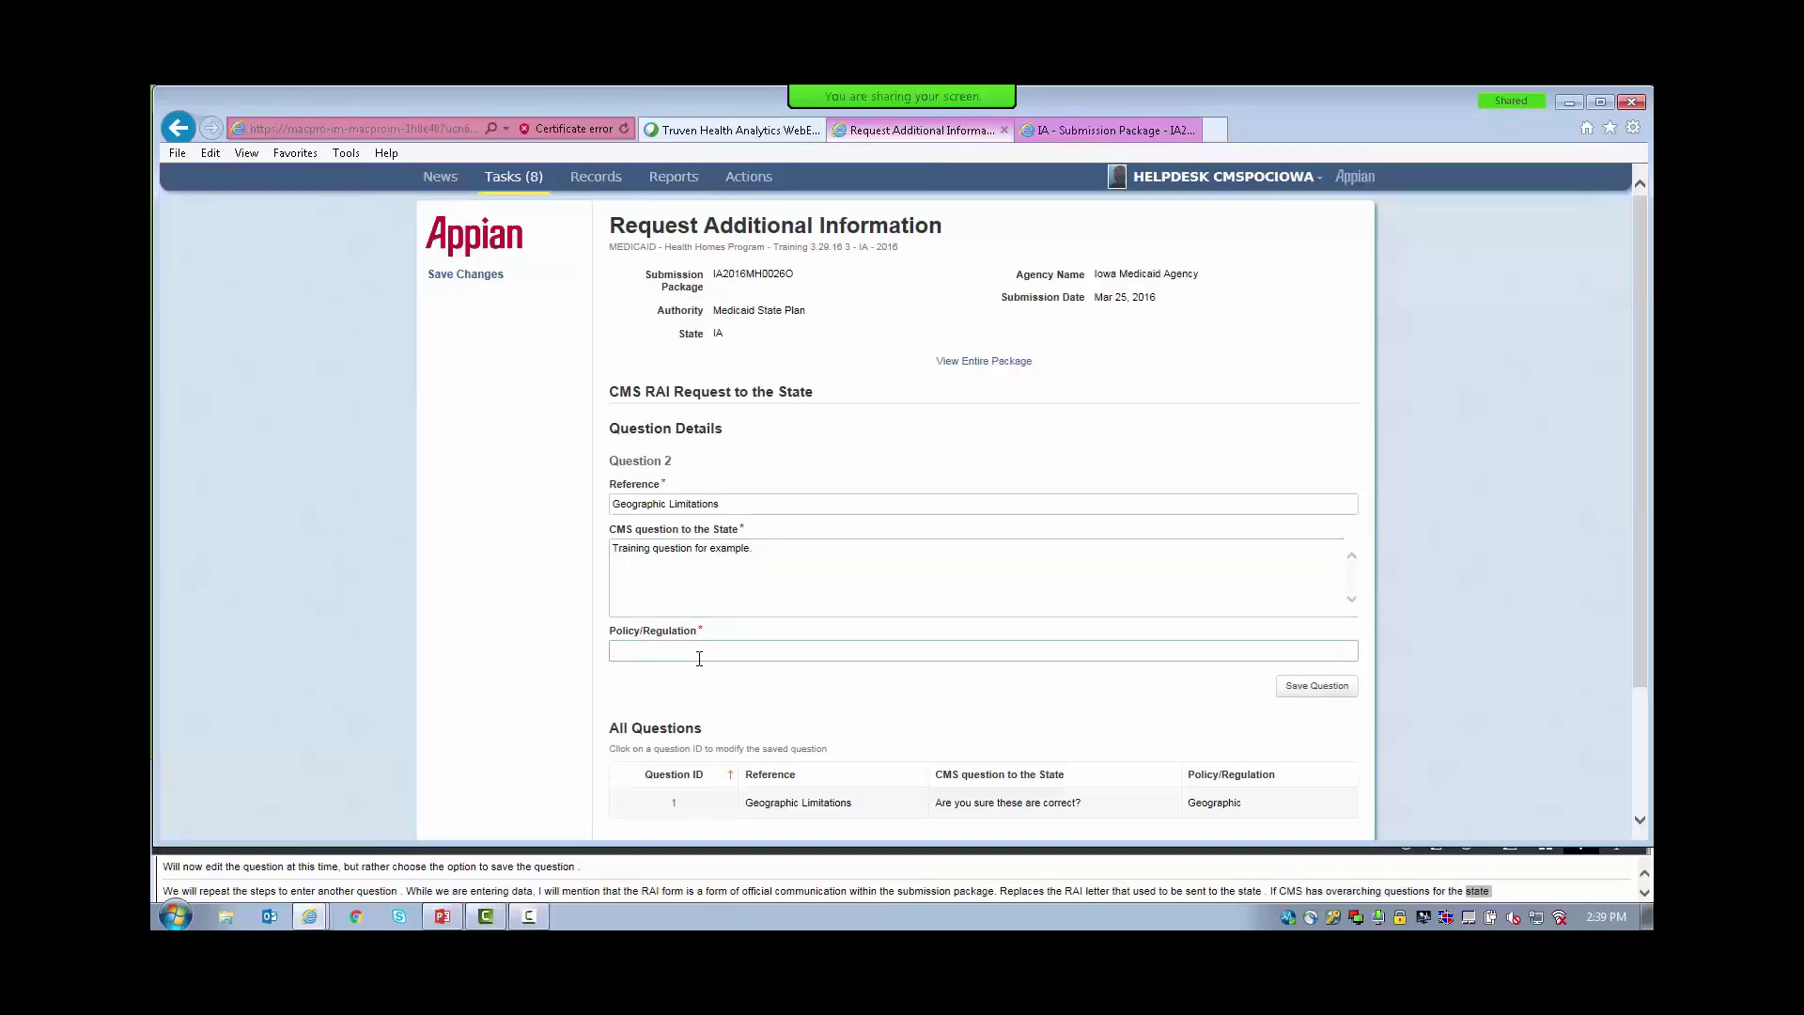
pyautogui.write('Geographic')
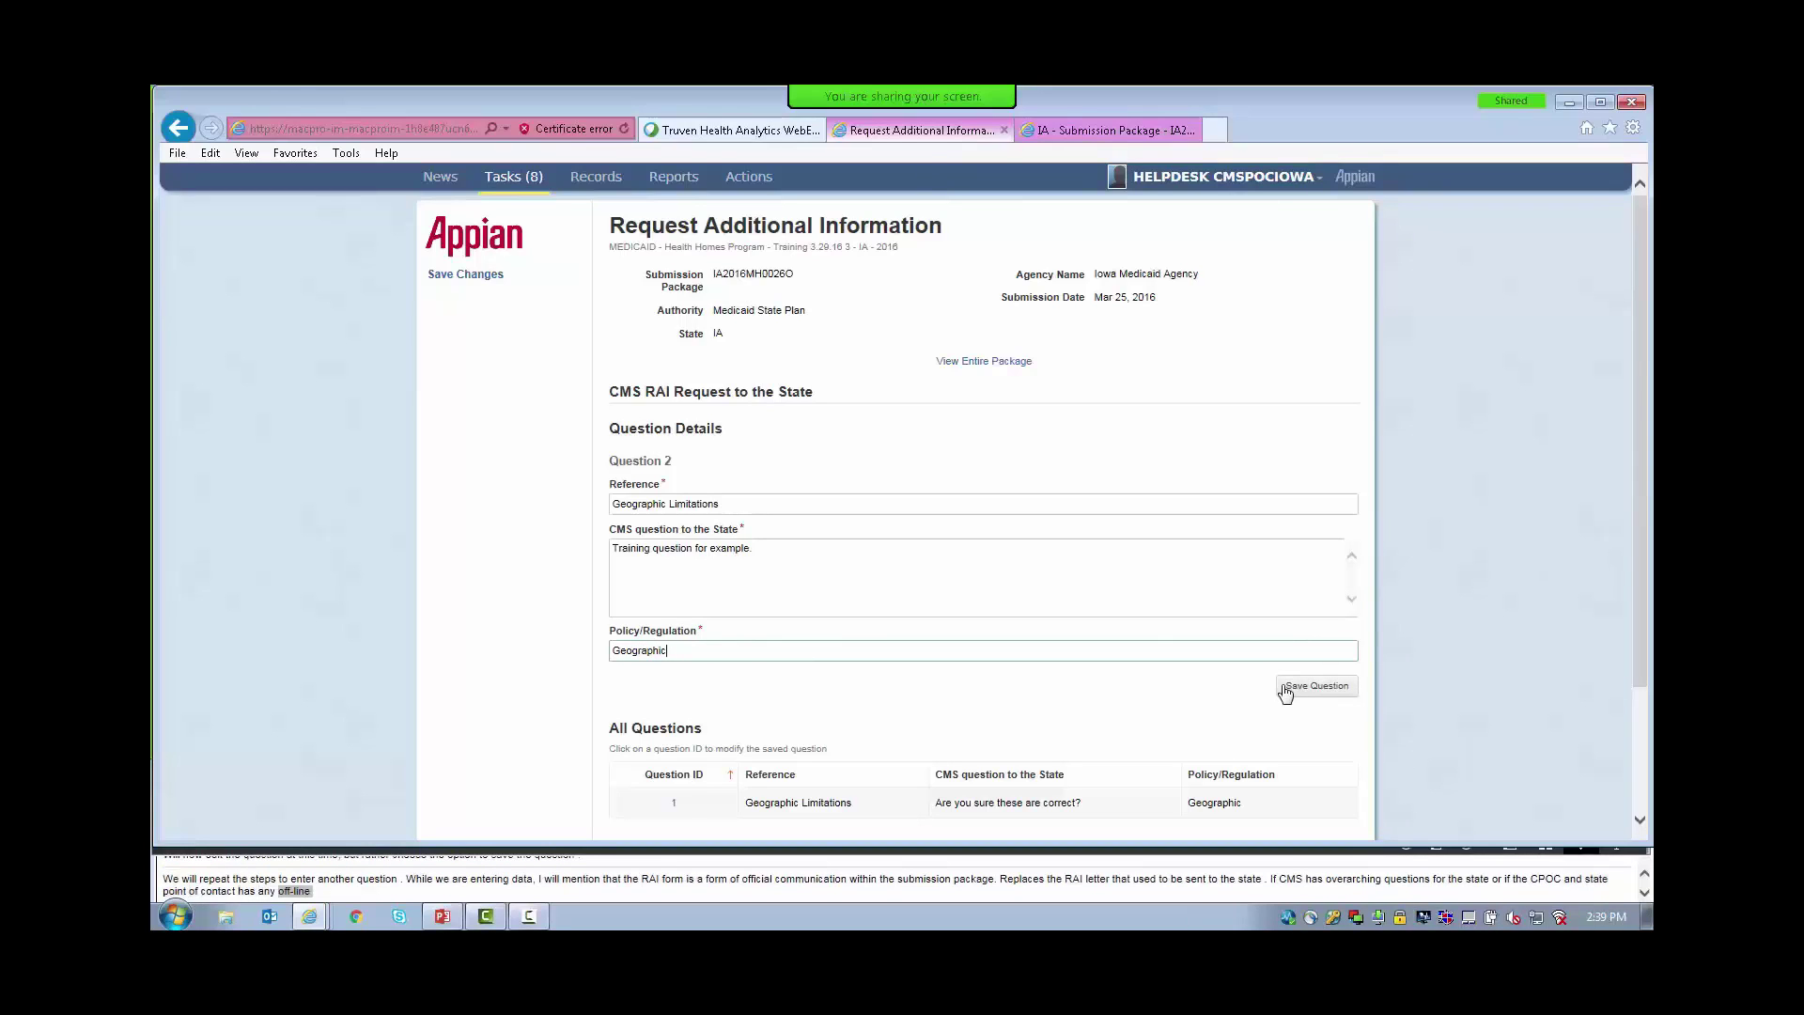
pyautogui.click(1316, 686)
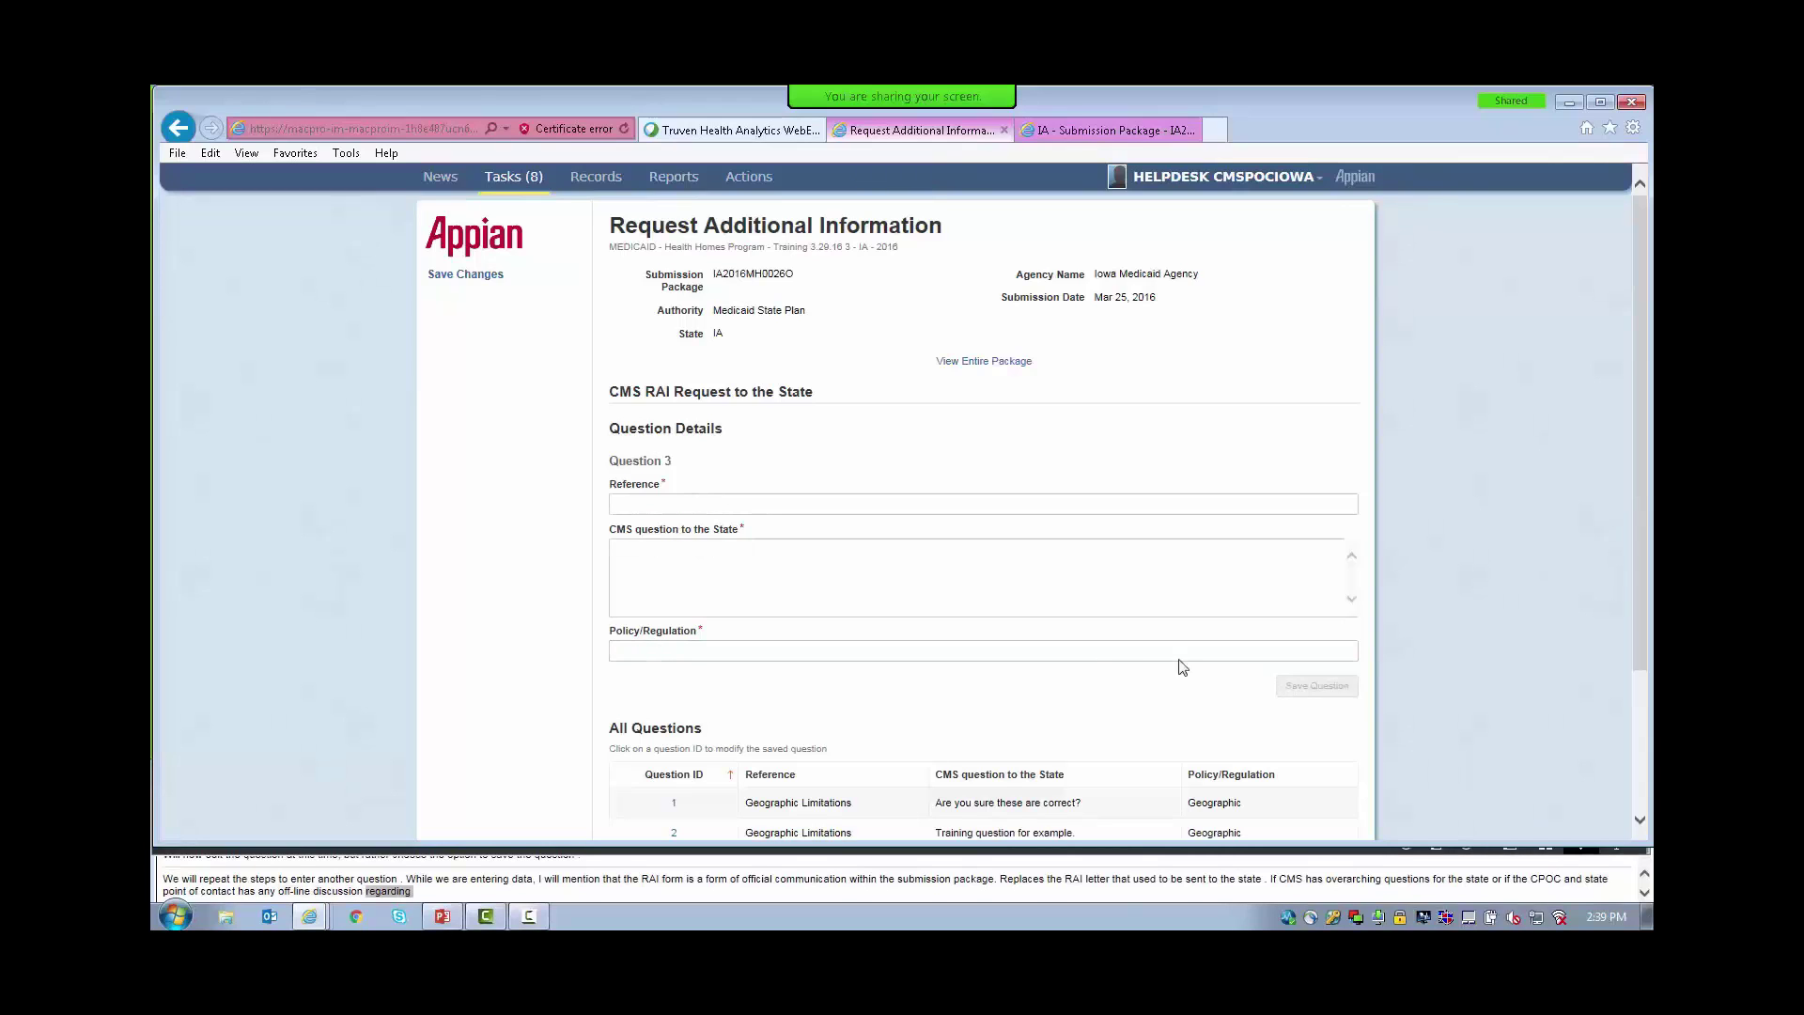
# Check the saved questions in the All Questions table, then start taking action on the package and confirm.
pyautogui.scroll(-2, 1088, 649)
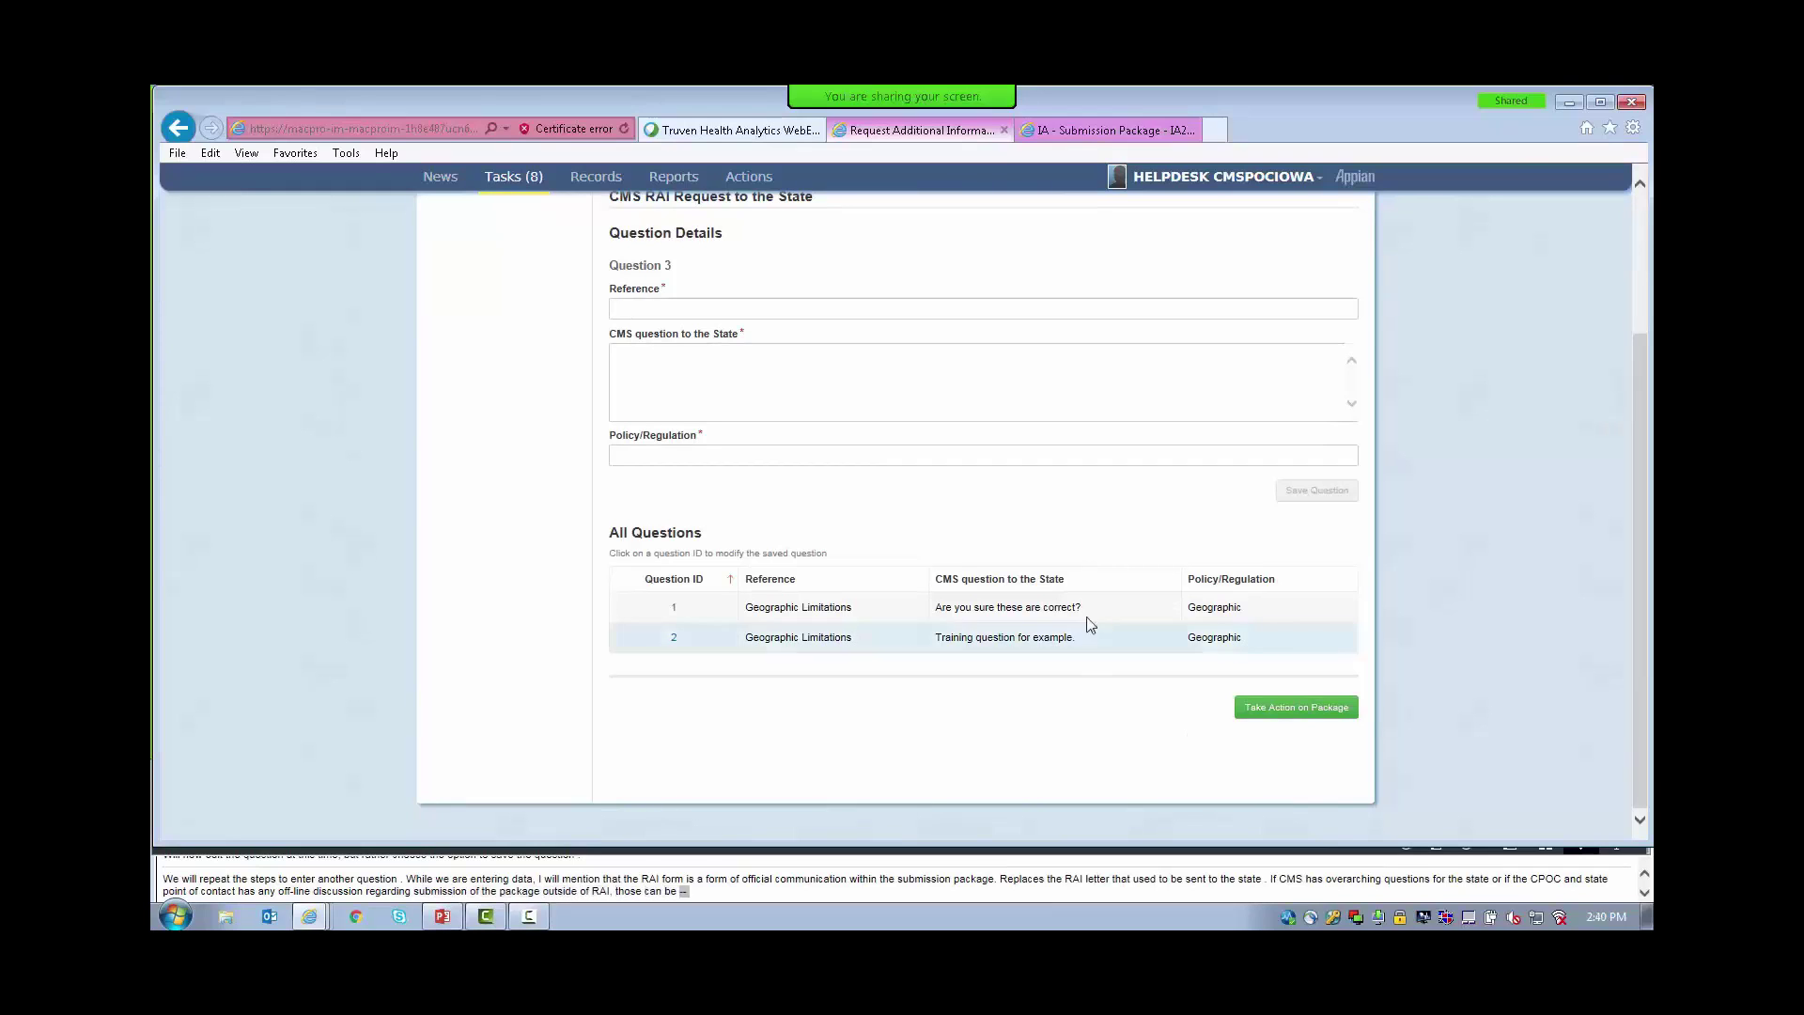
pyautogui.scroll(1, 1041, 484)
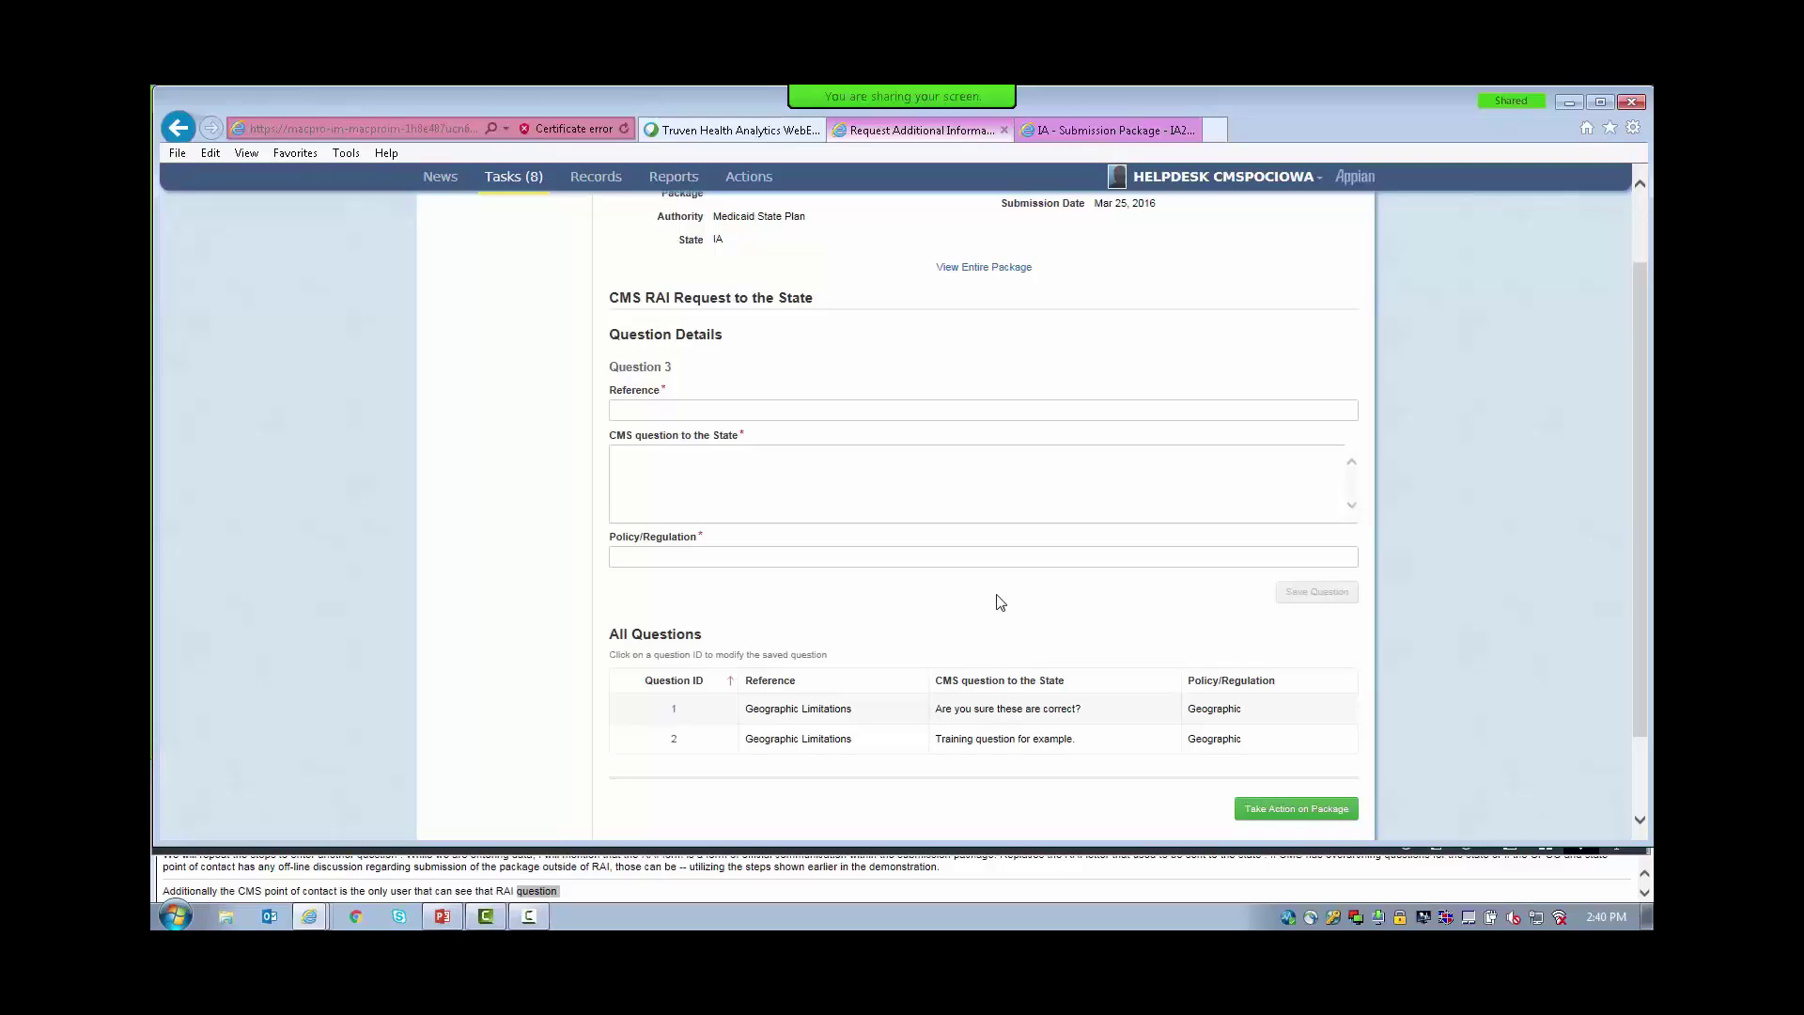
pyautogui.scroll(-2, 1001, 603)
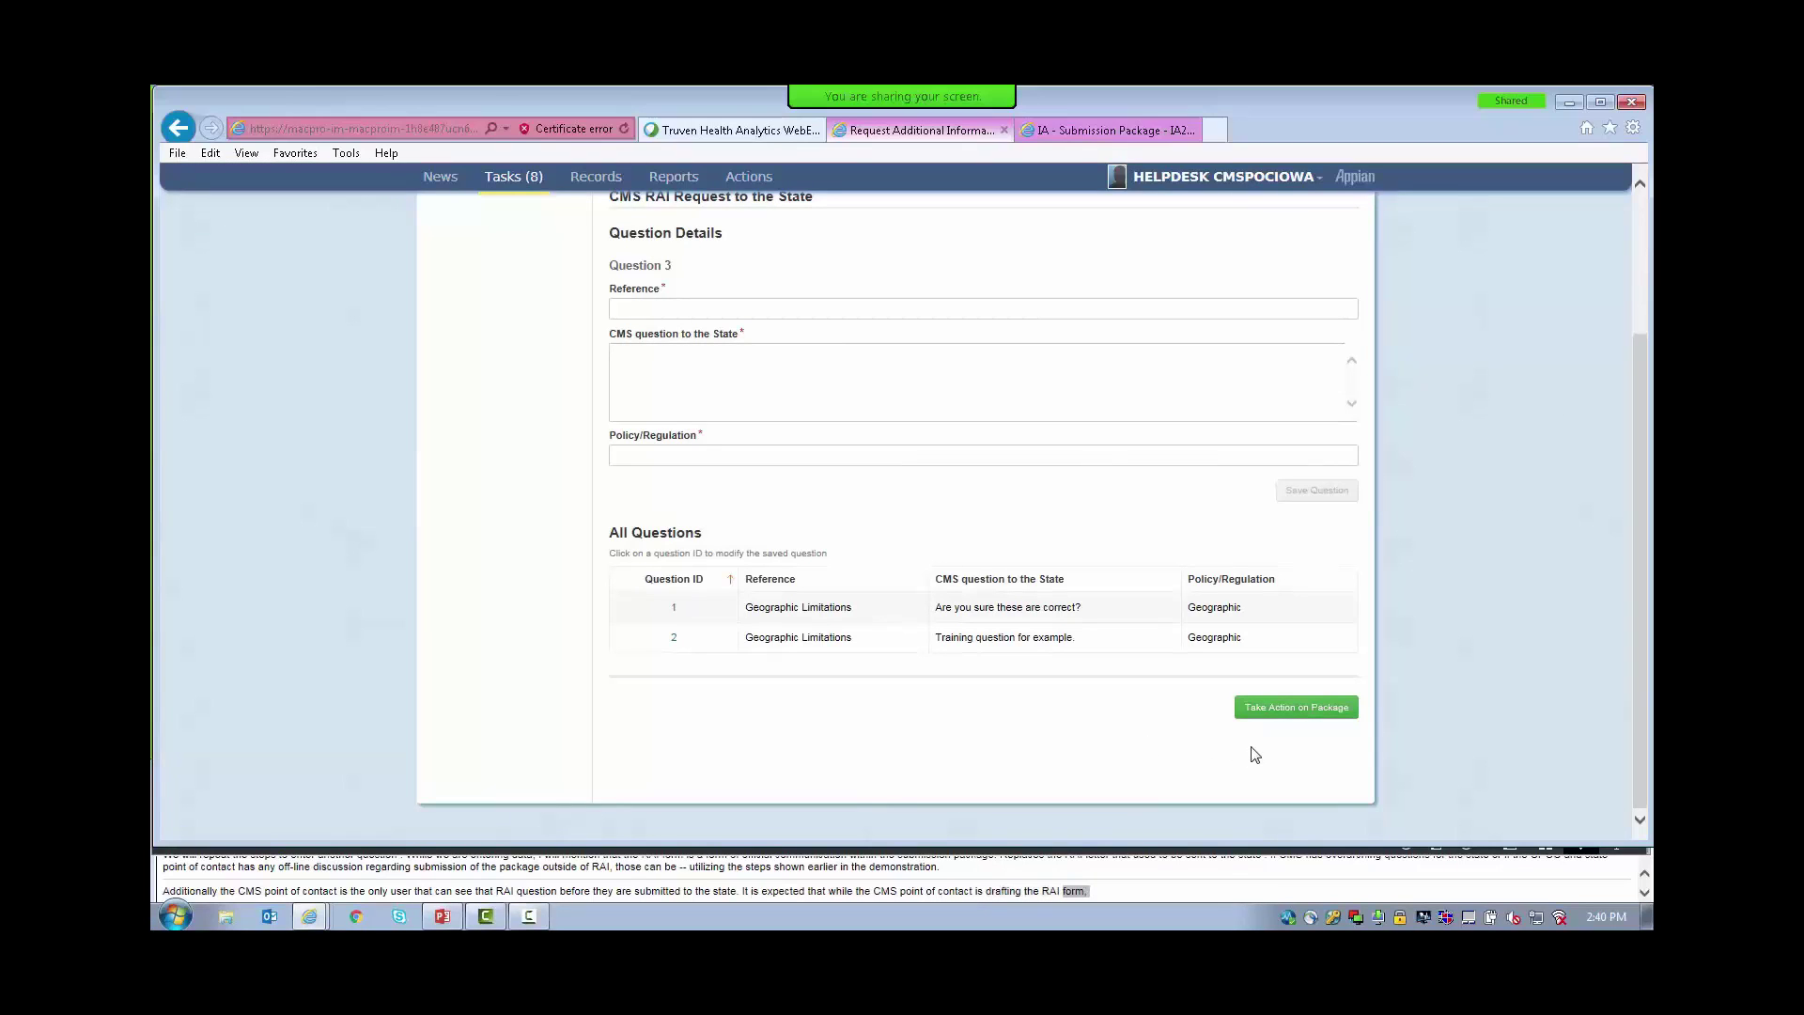
pyautogui.click(1295, 710)
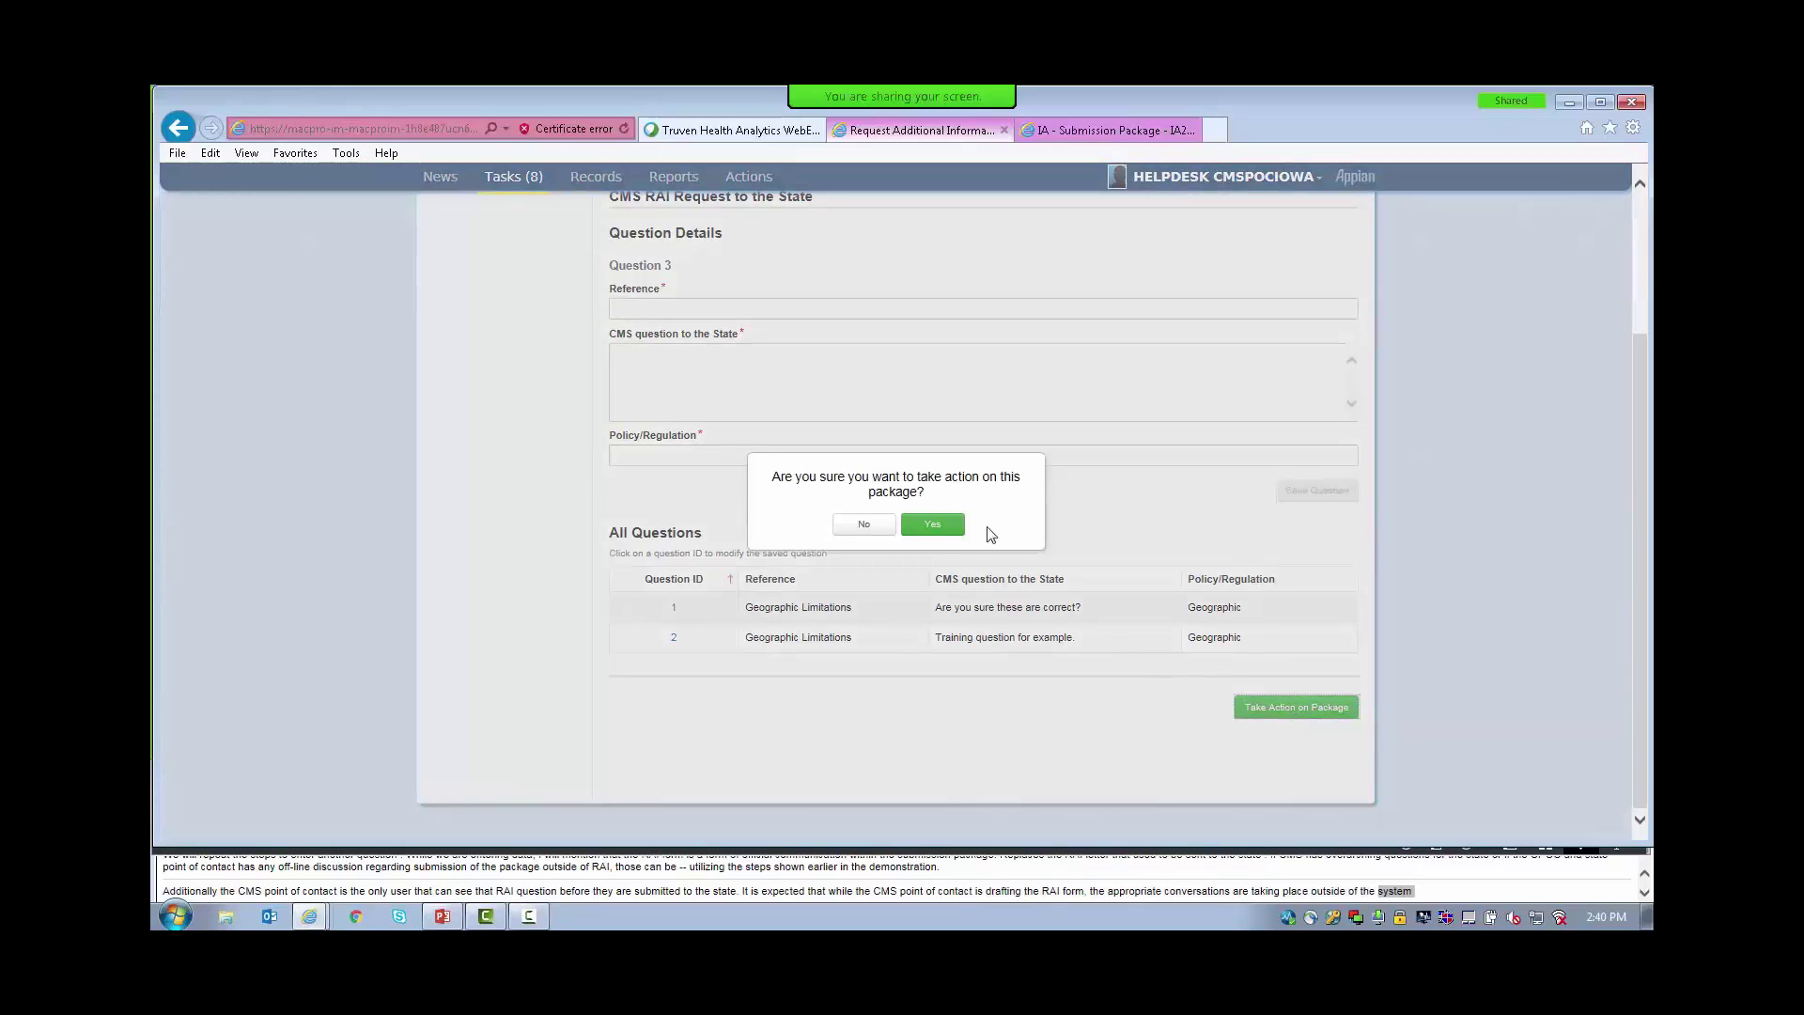
pyautogui.click(954, 529)
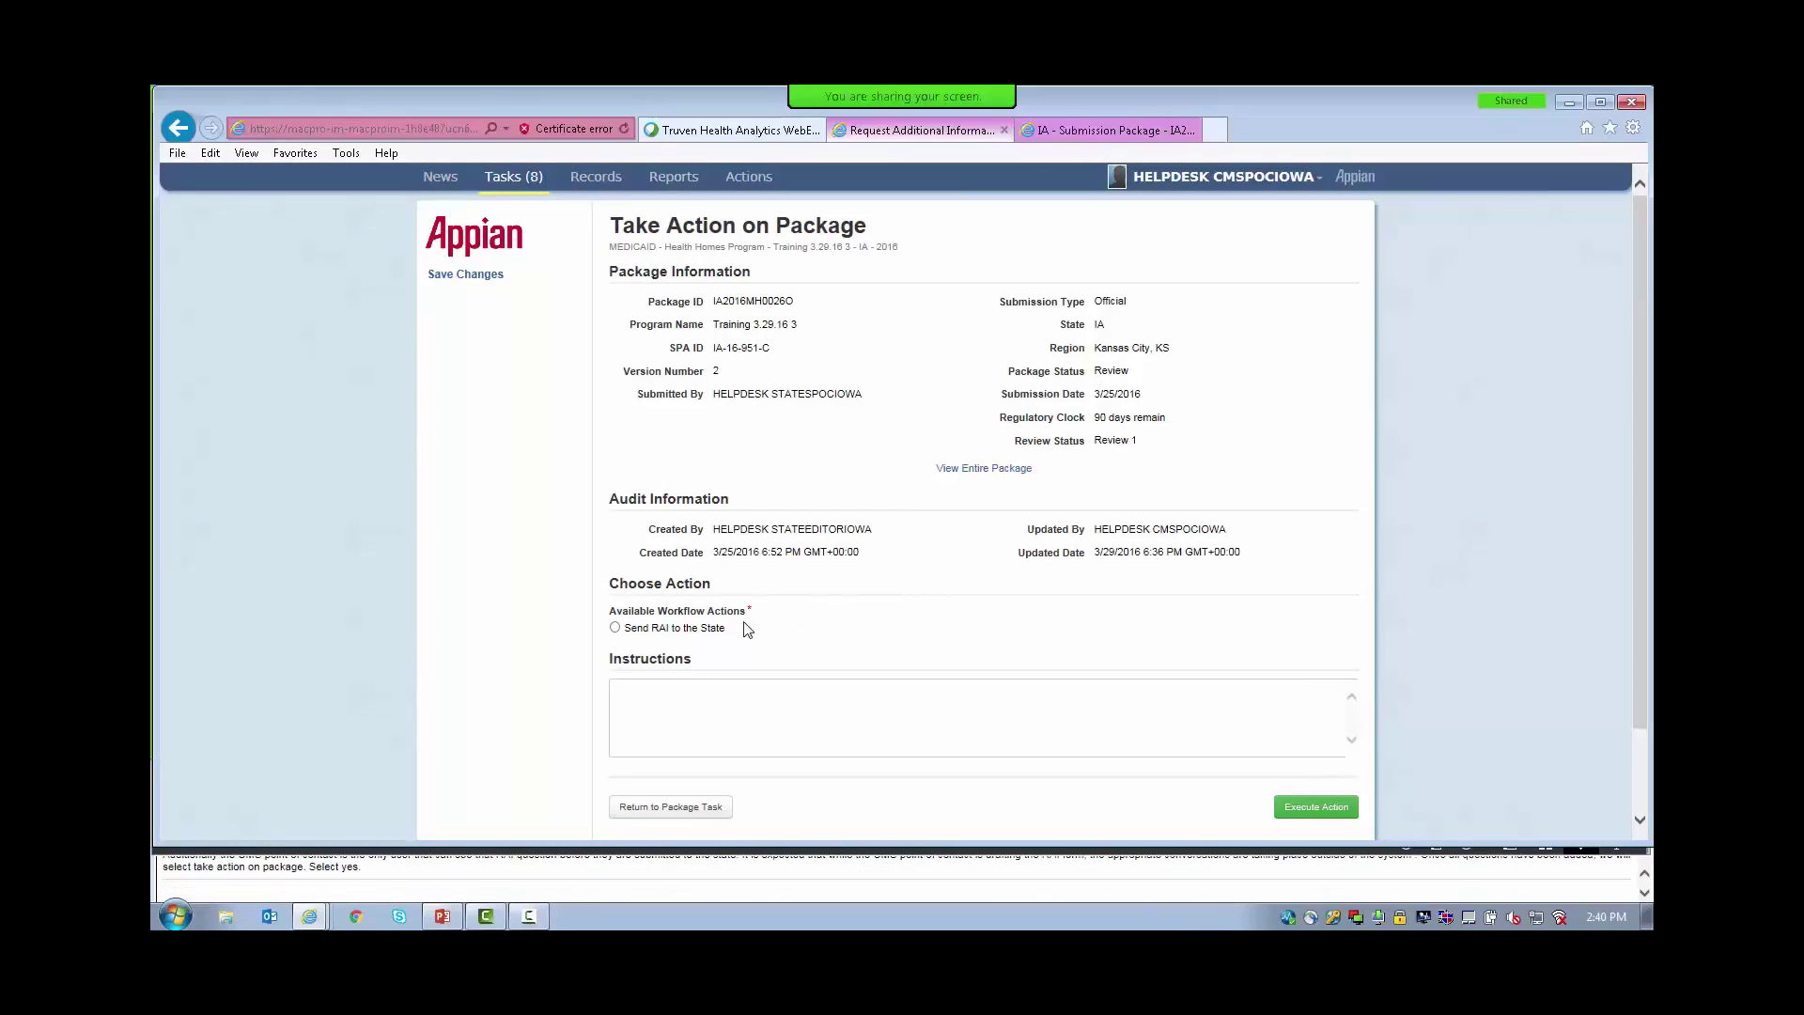
# Execute the workflow action Send RAI to the State on the package and confirm it.
pyautogui.click(616, 628)
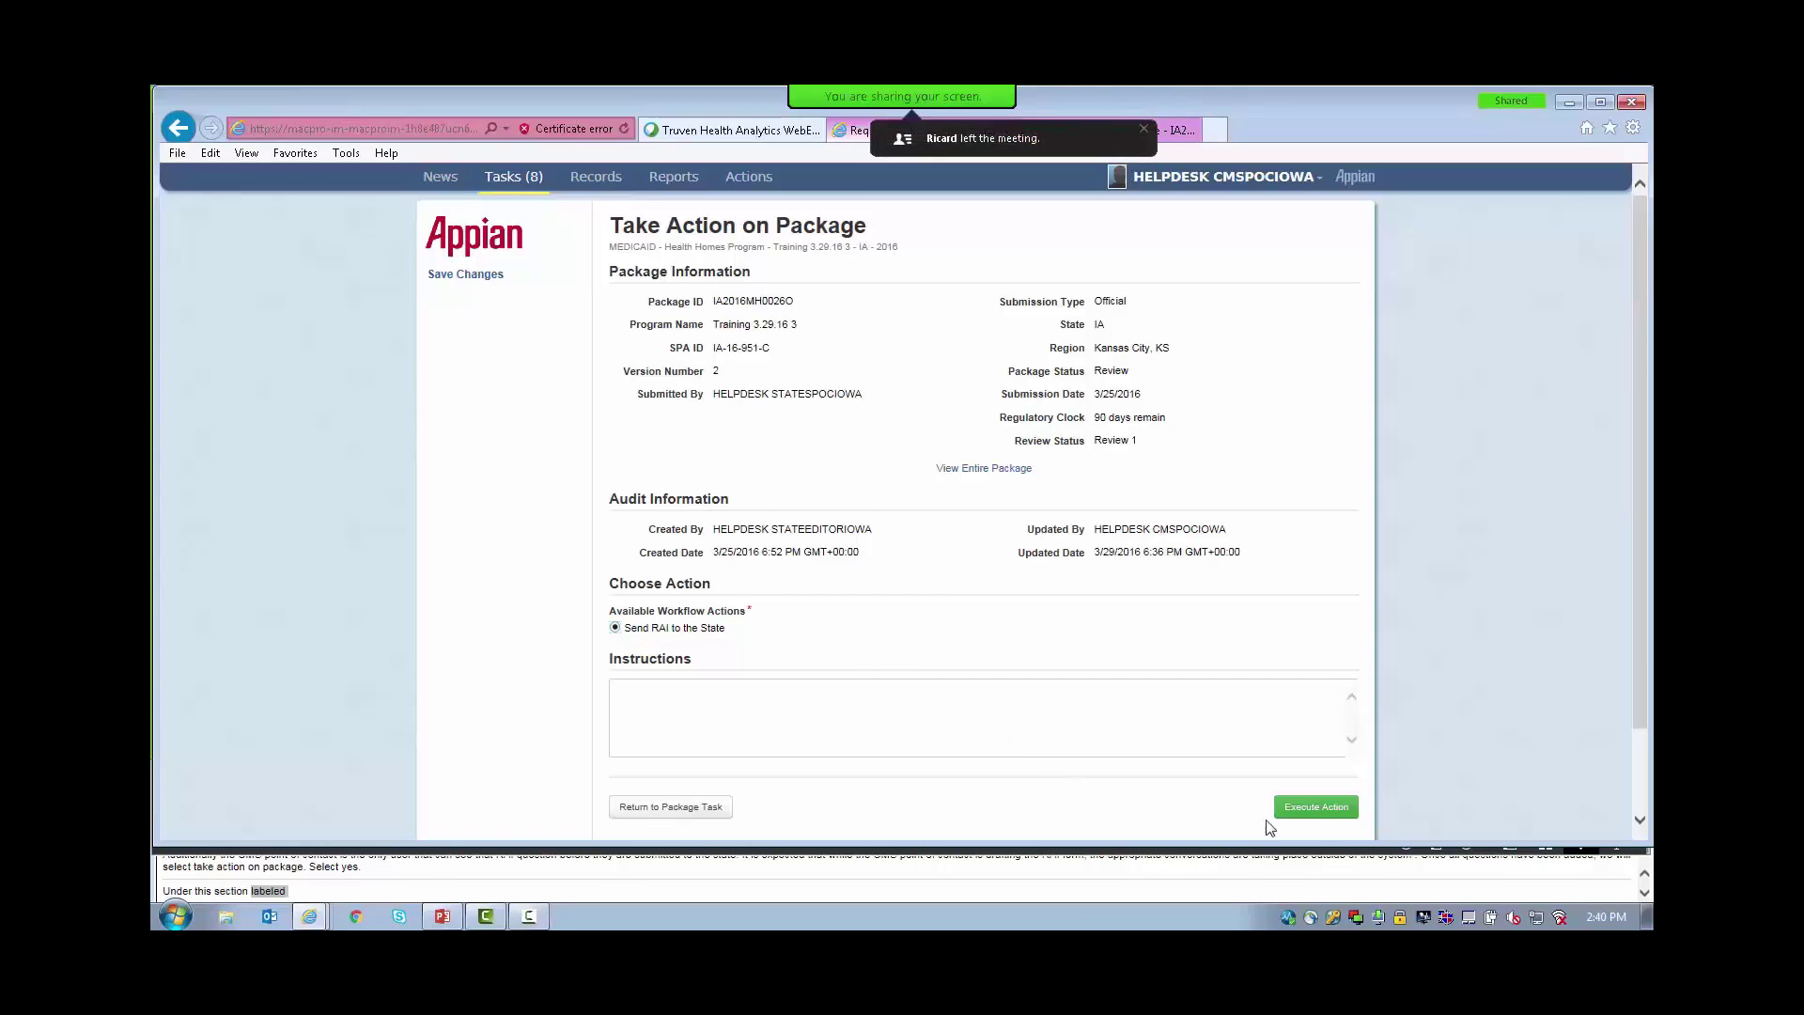
pyautogui.click(1315, 811)
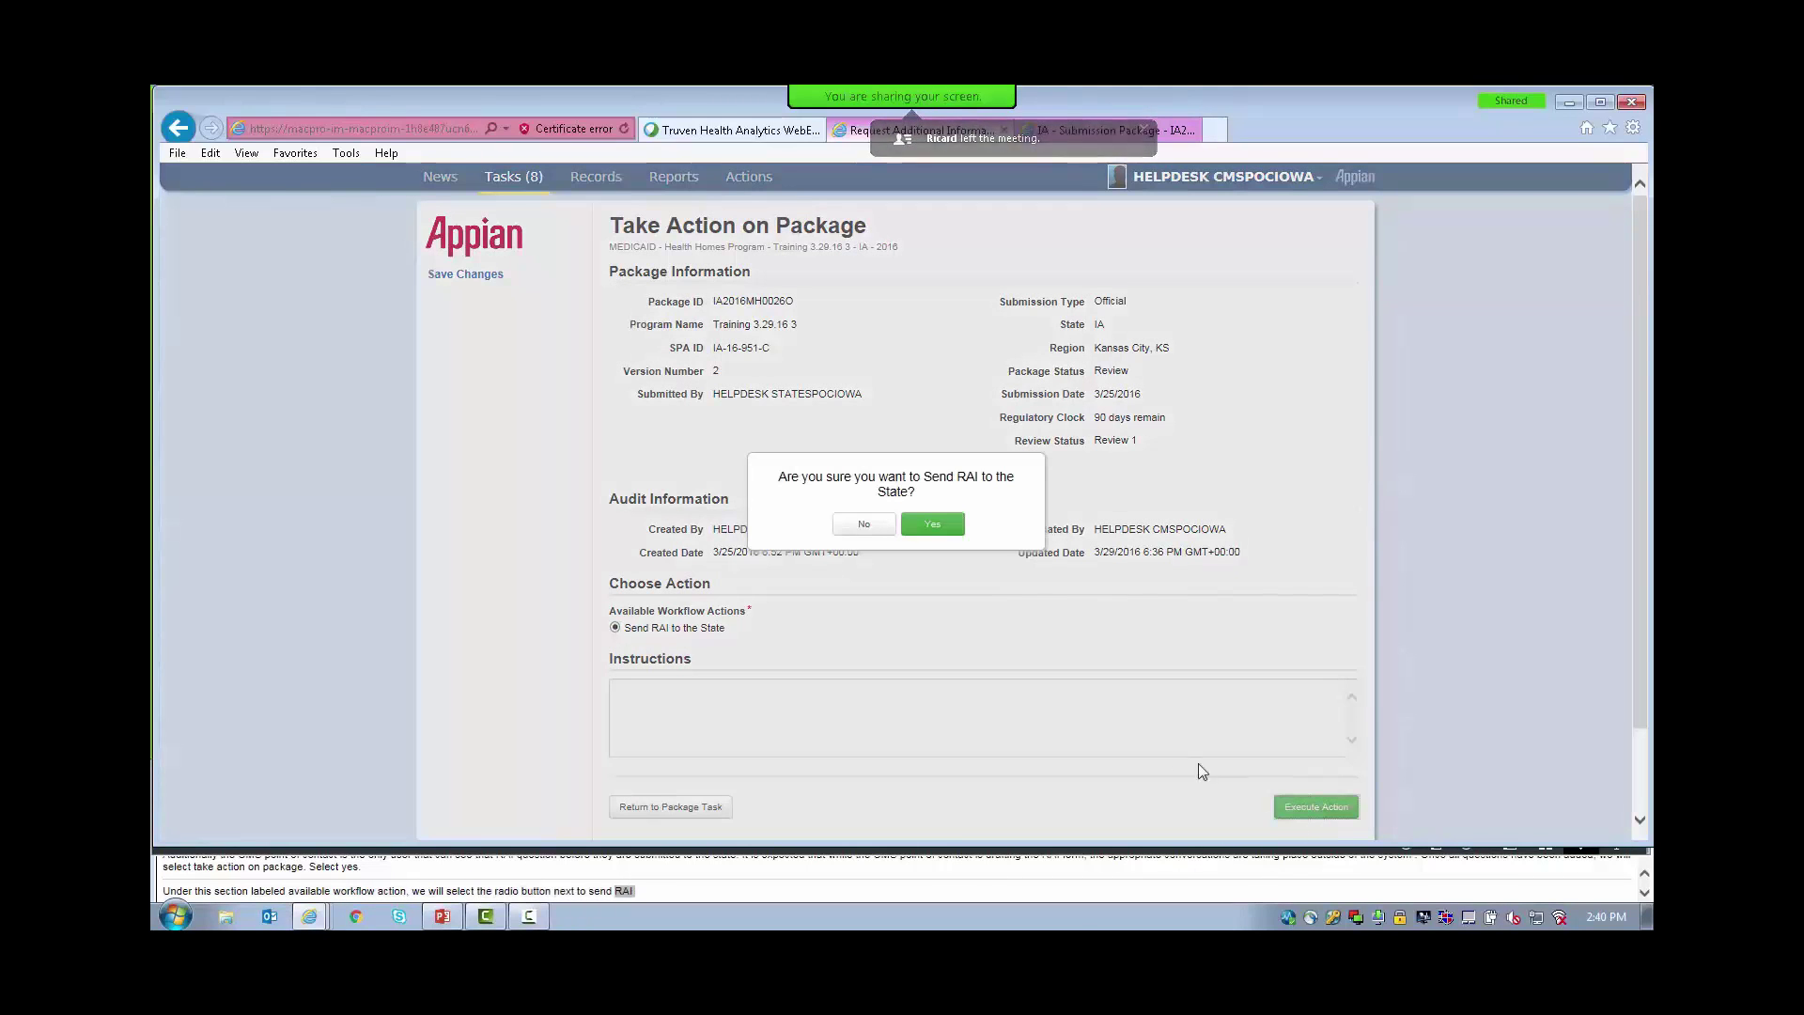
pyautogui.click(957, 530)
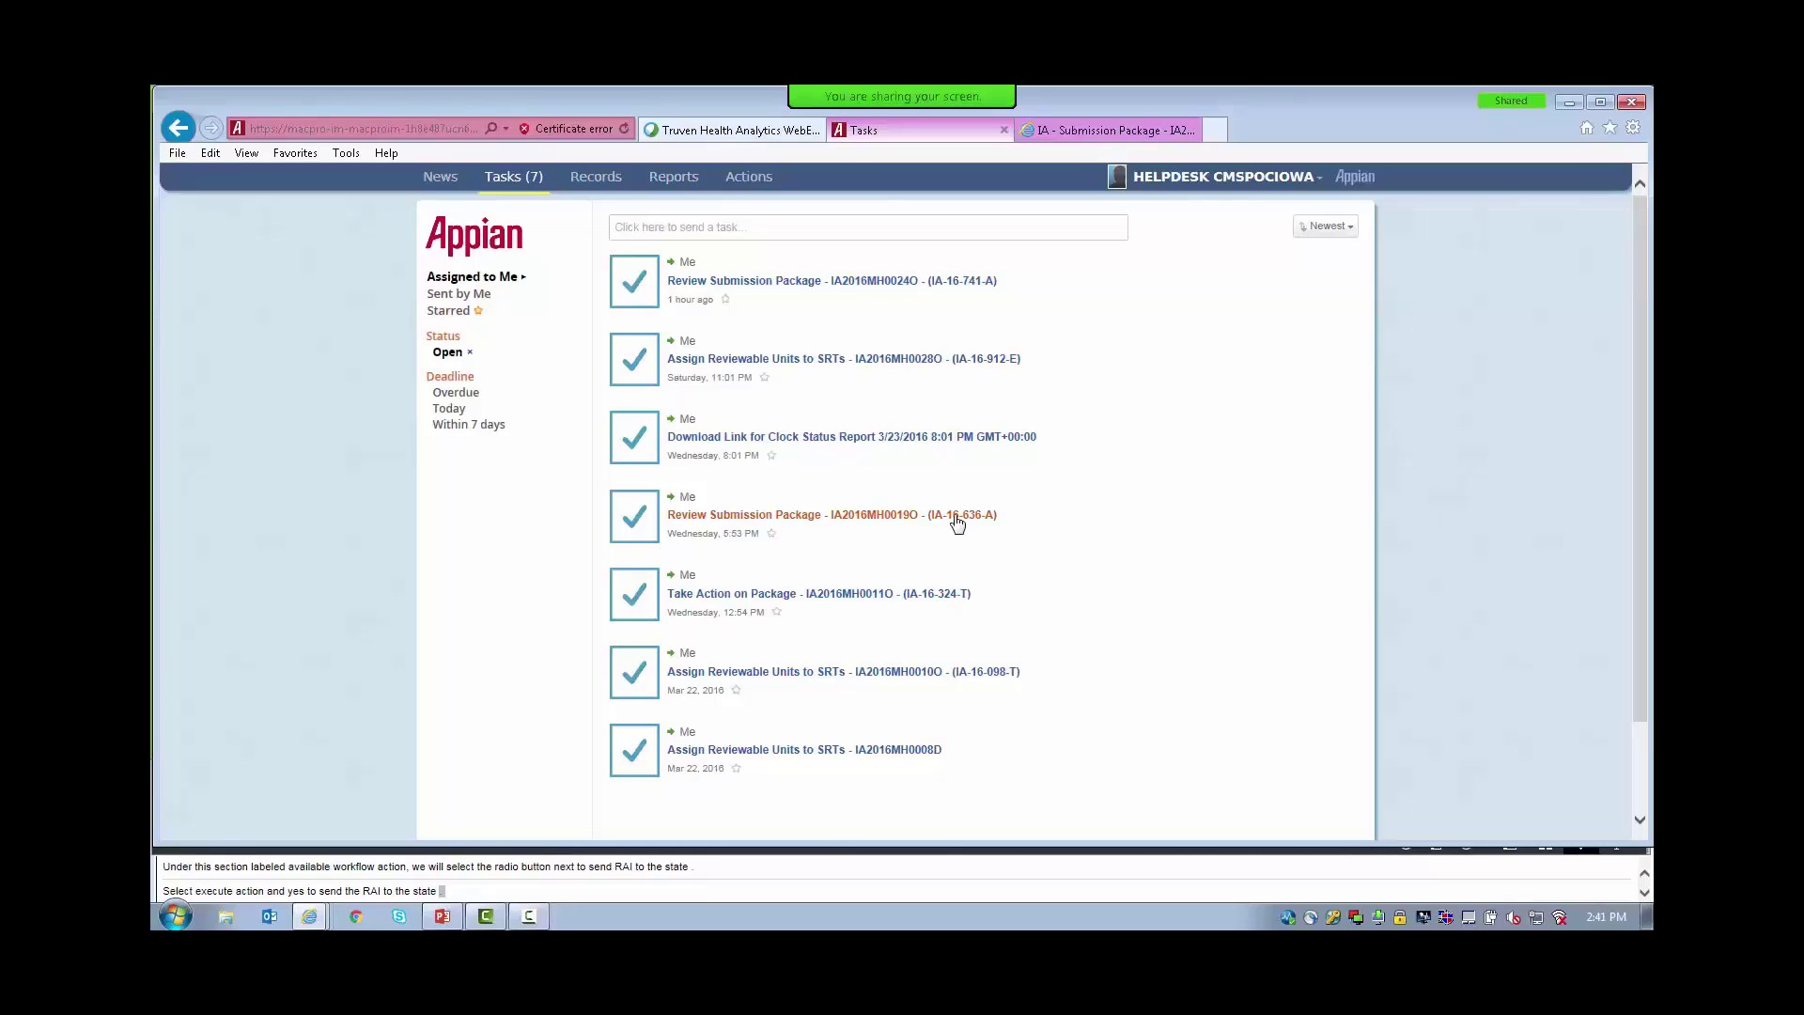
# Close the reference browser tab that shows the Health Homes Geographic Limitations of the submission package.
pyautogui.click(1073, 141)
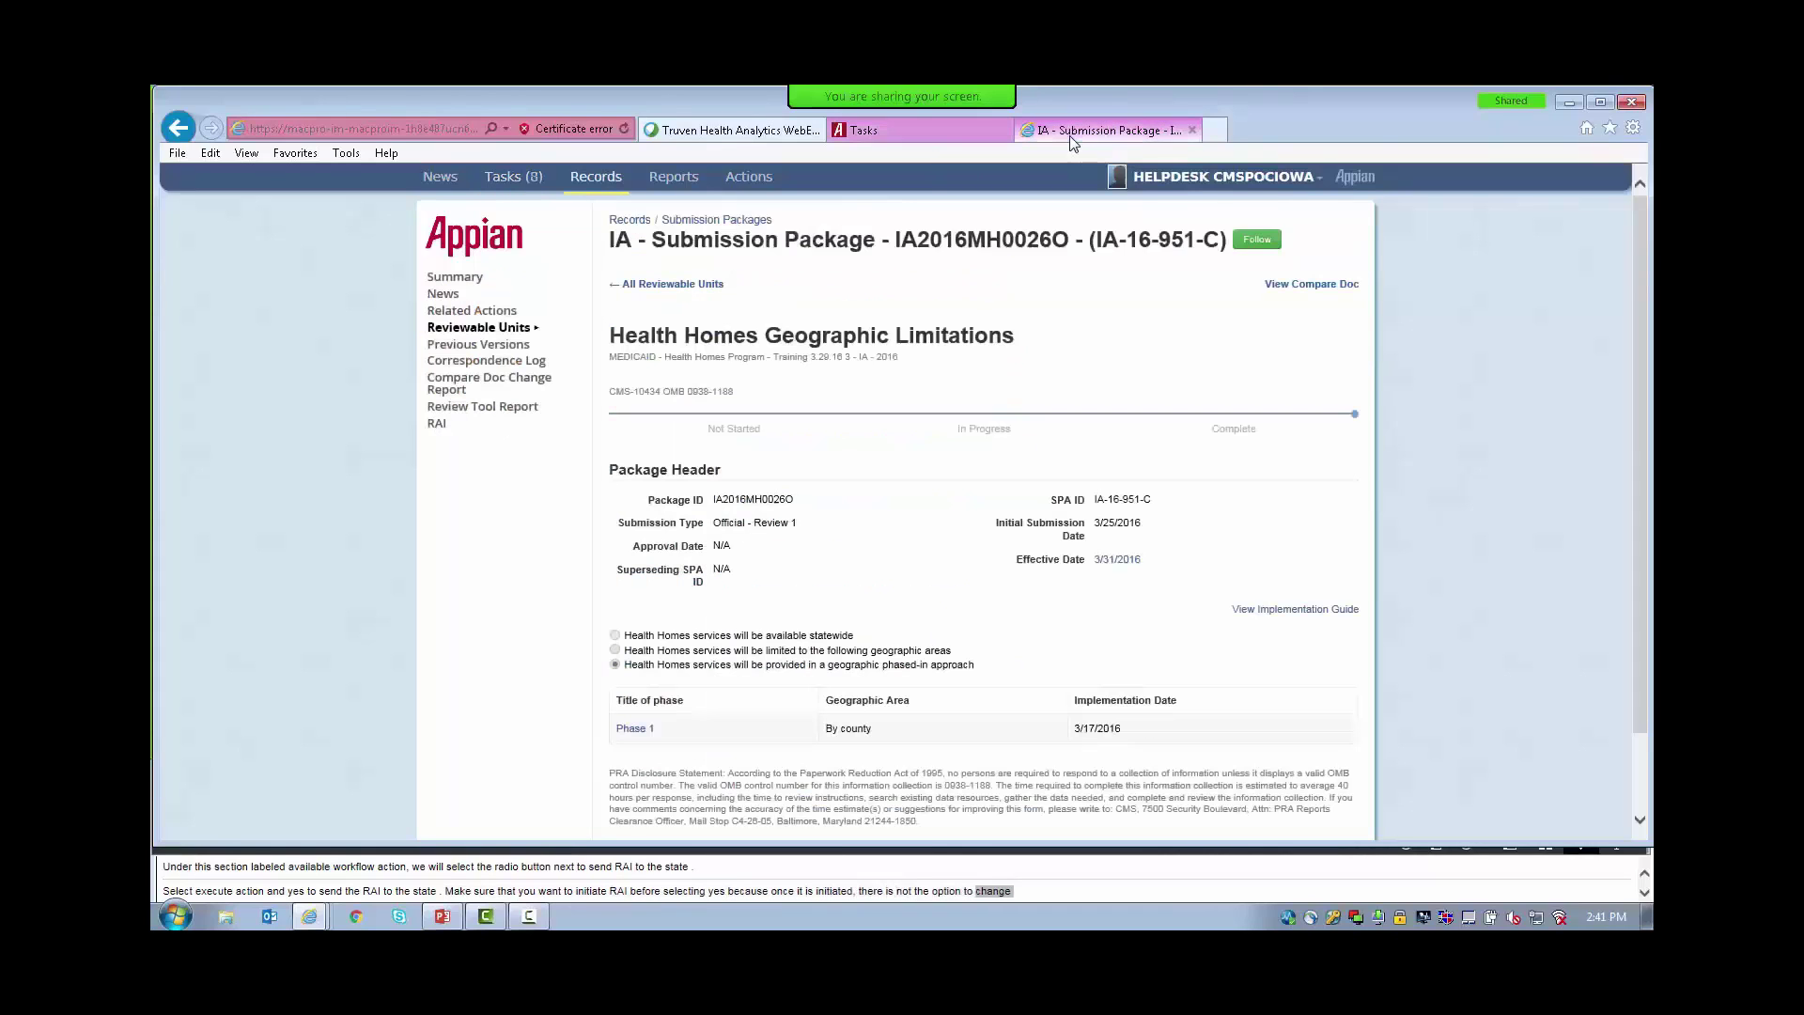
pyautogui.click(1190, 131)
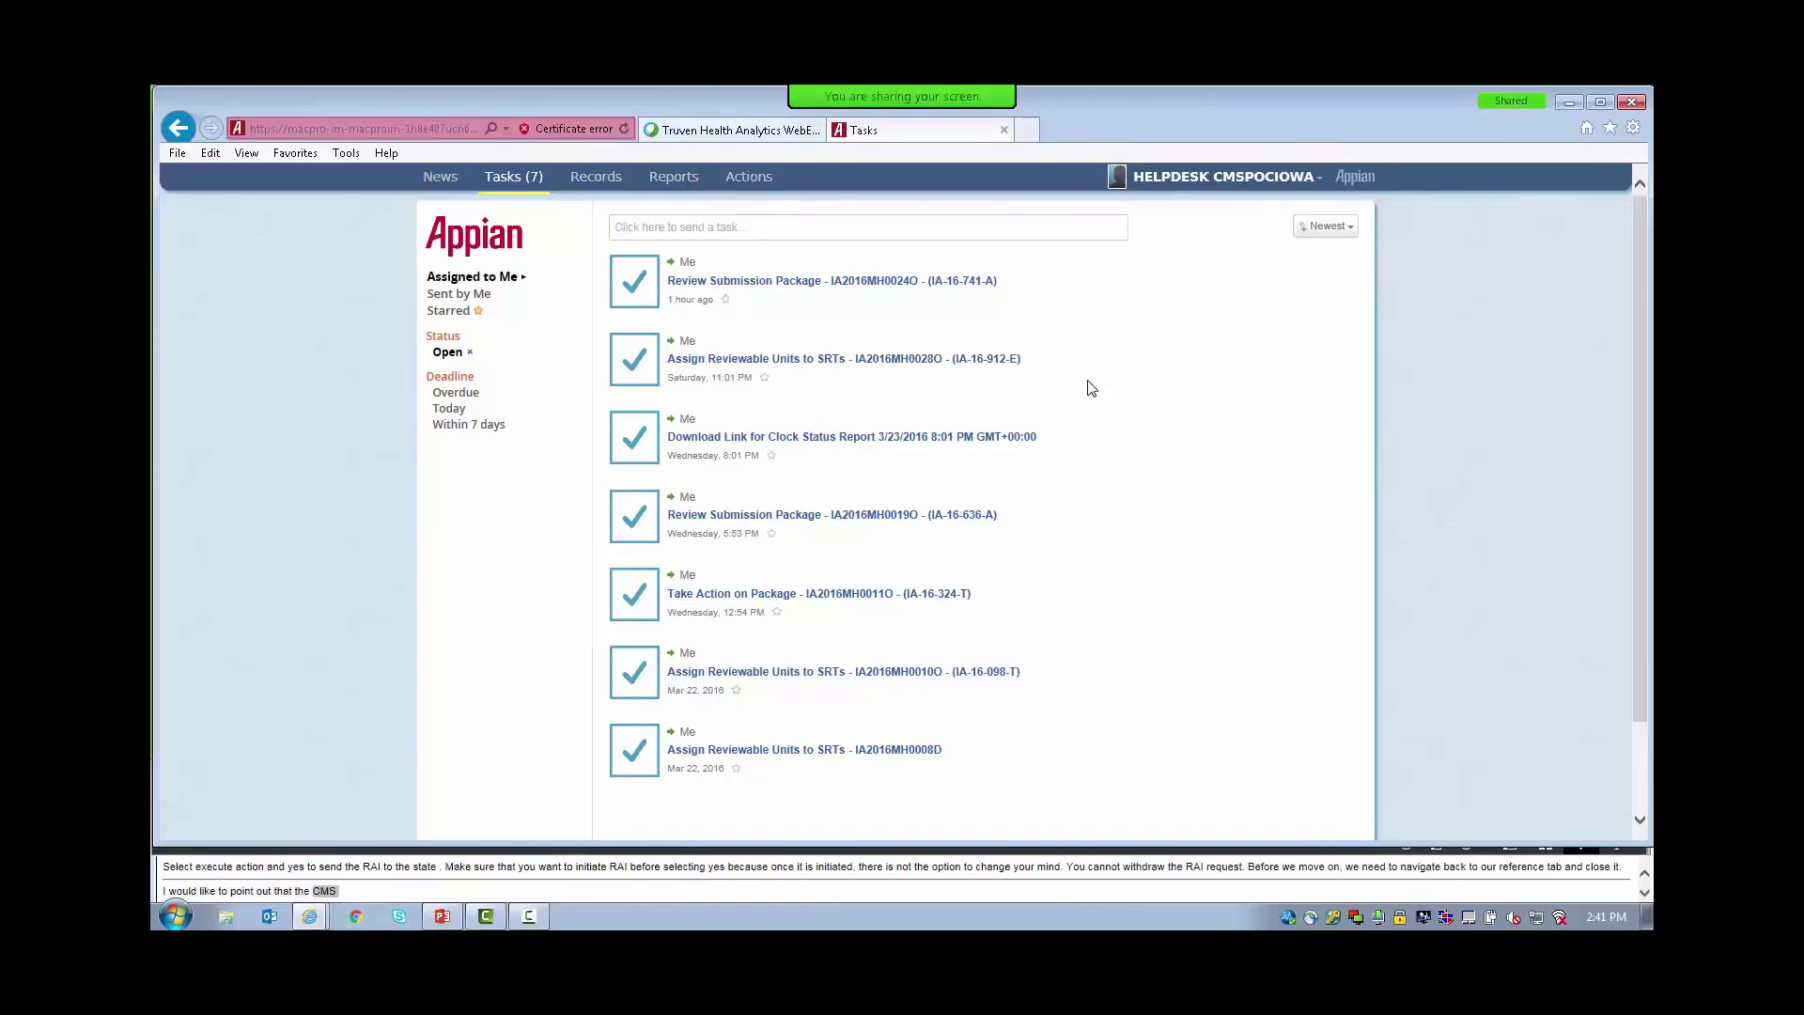
# Switch to the PowerPoint slide show and advance to the "Initiating an RAI Request" slide.
pyautogui.click(453, 921)
pyautogui.click(470, 878)
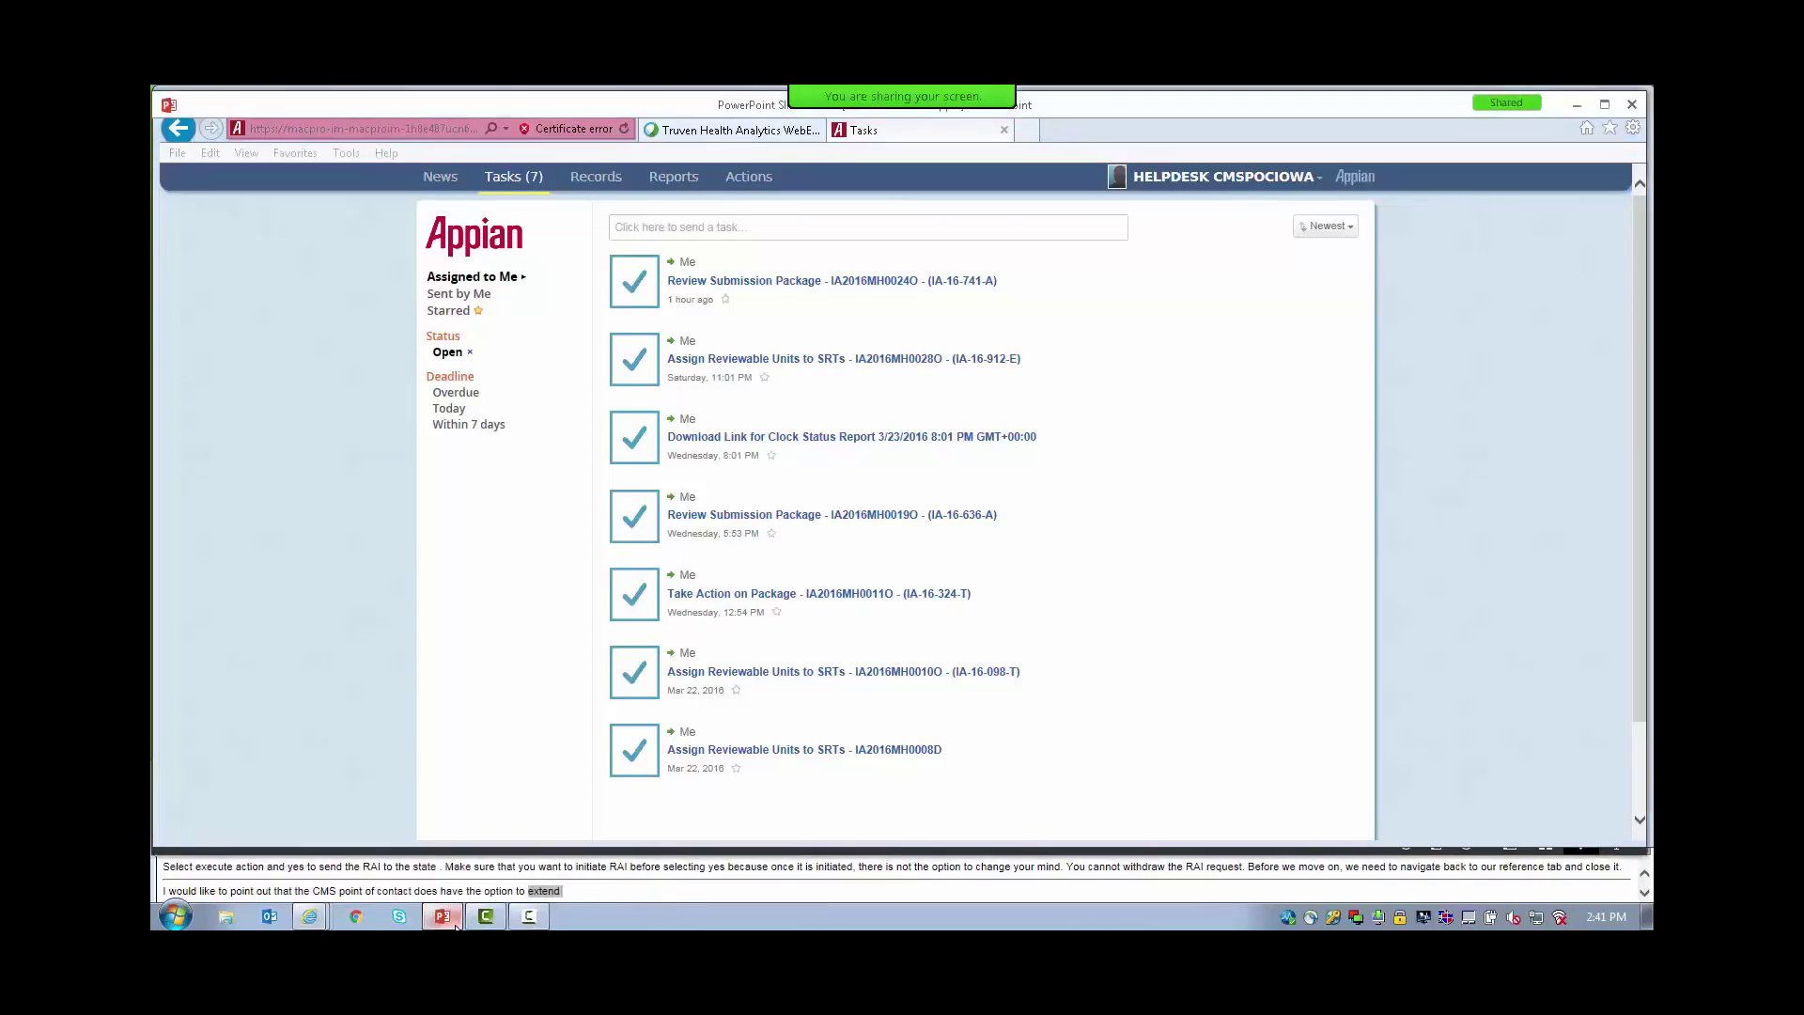
pyautogui.press('Right')
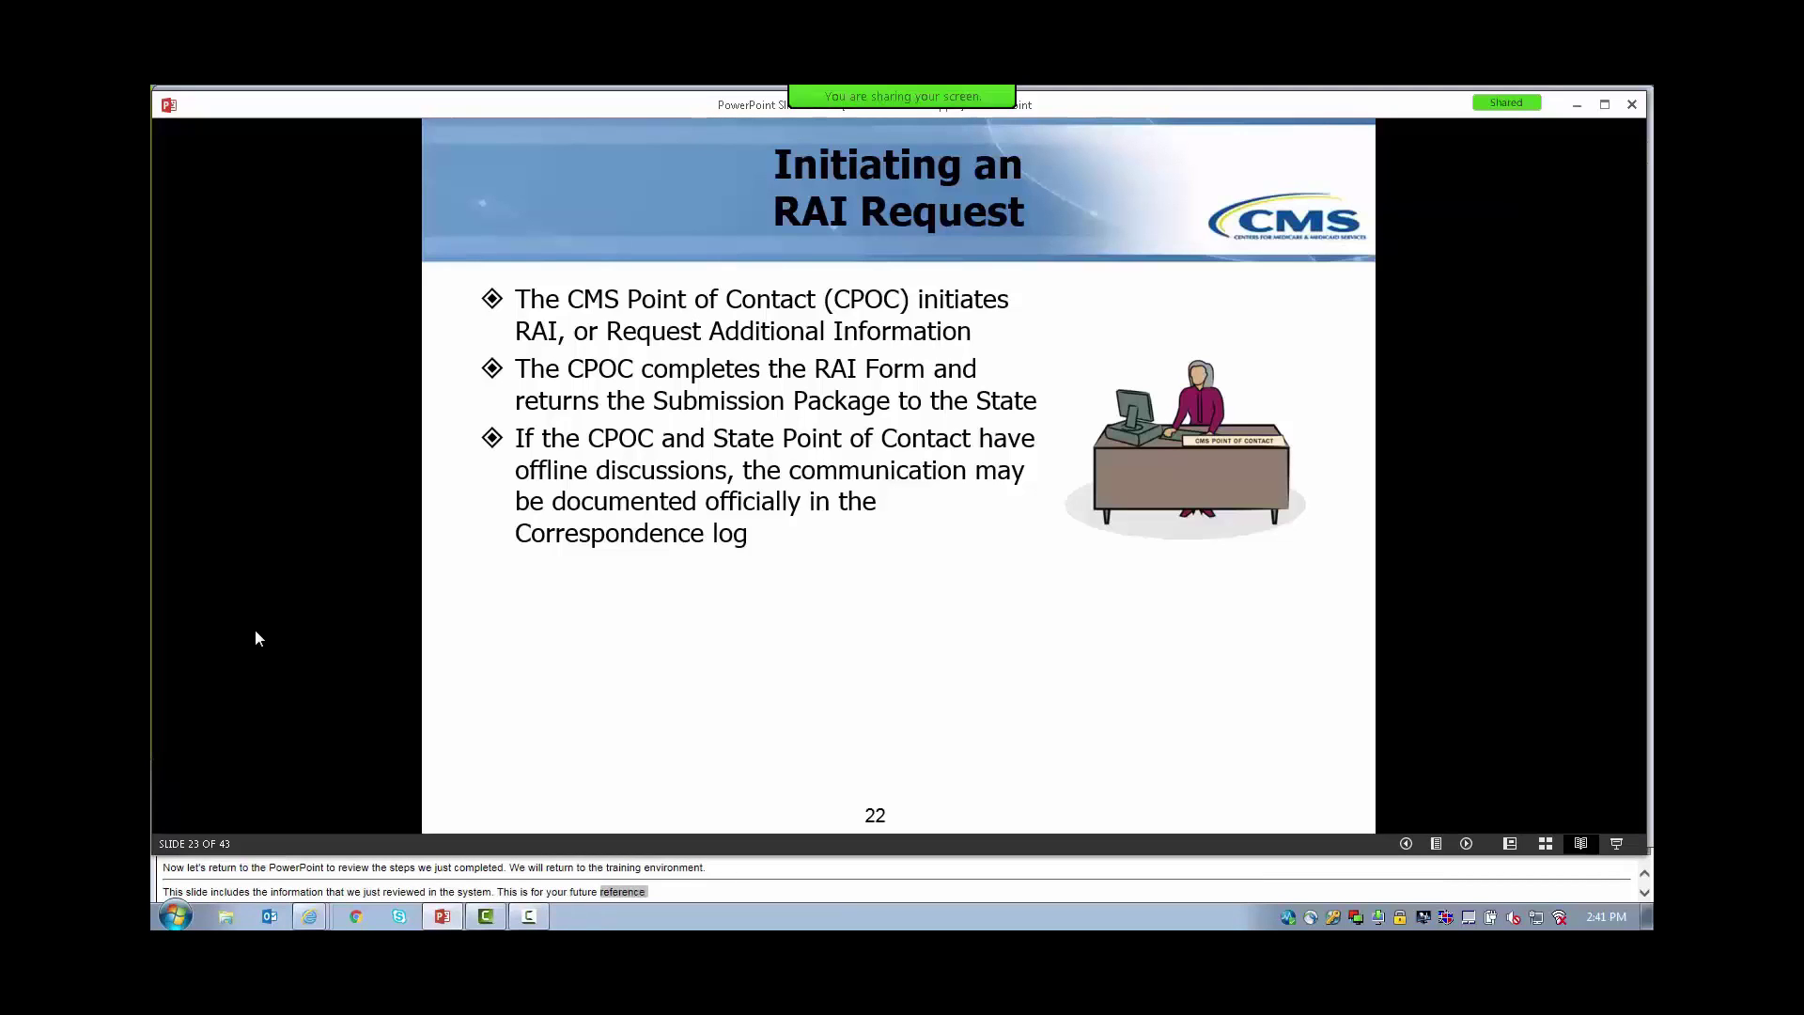
# Return to MACPro in the browser and open the Assign Reviewable Units to SRTs task for package IA-16-912-E.
pyautogui.click(310, 915)
pyautogui.click(309, 878)
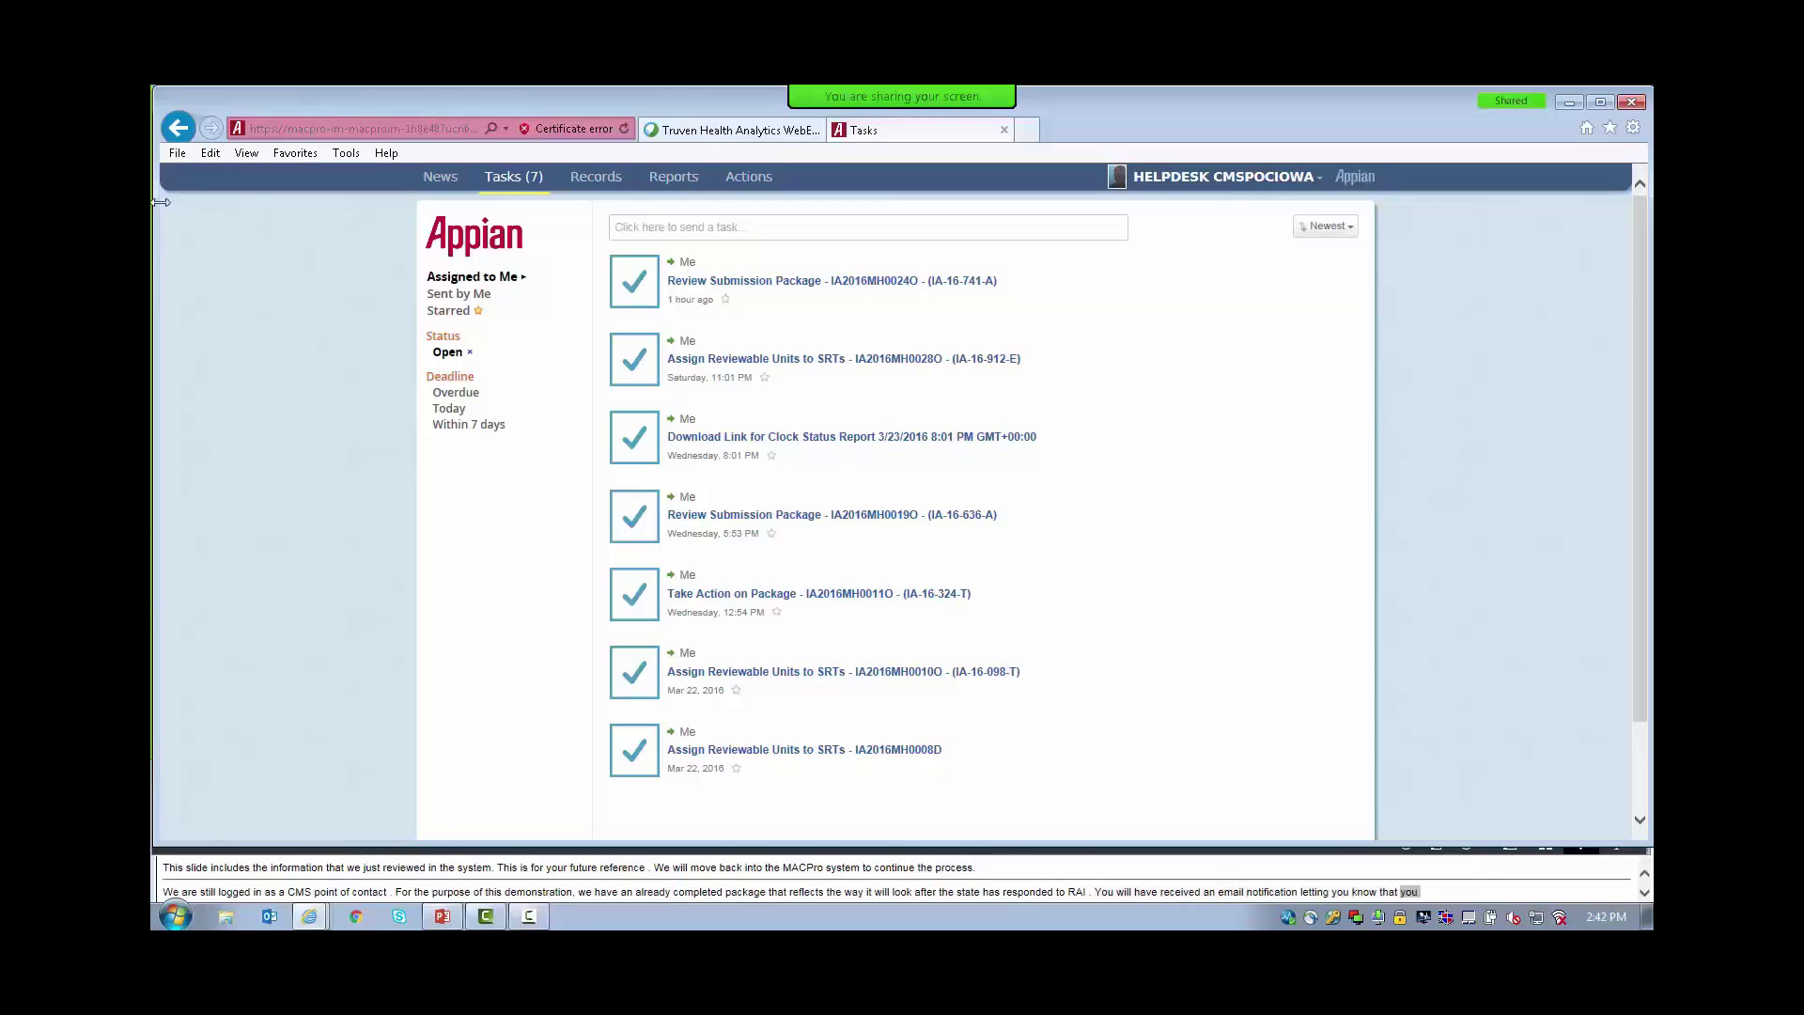
pyautogui.click(508, 179)
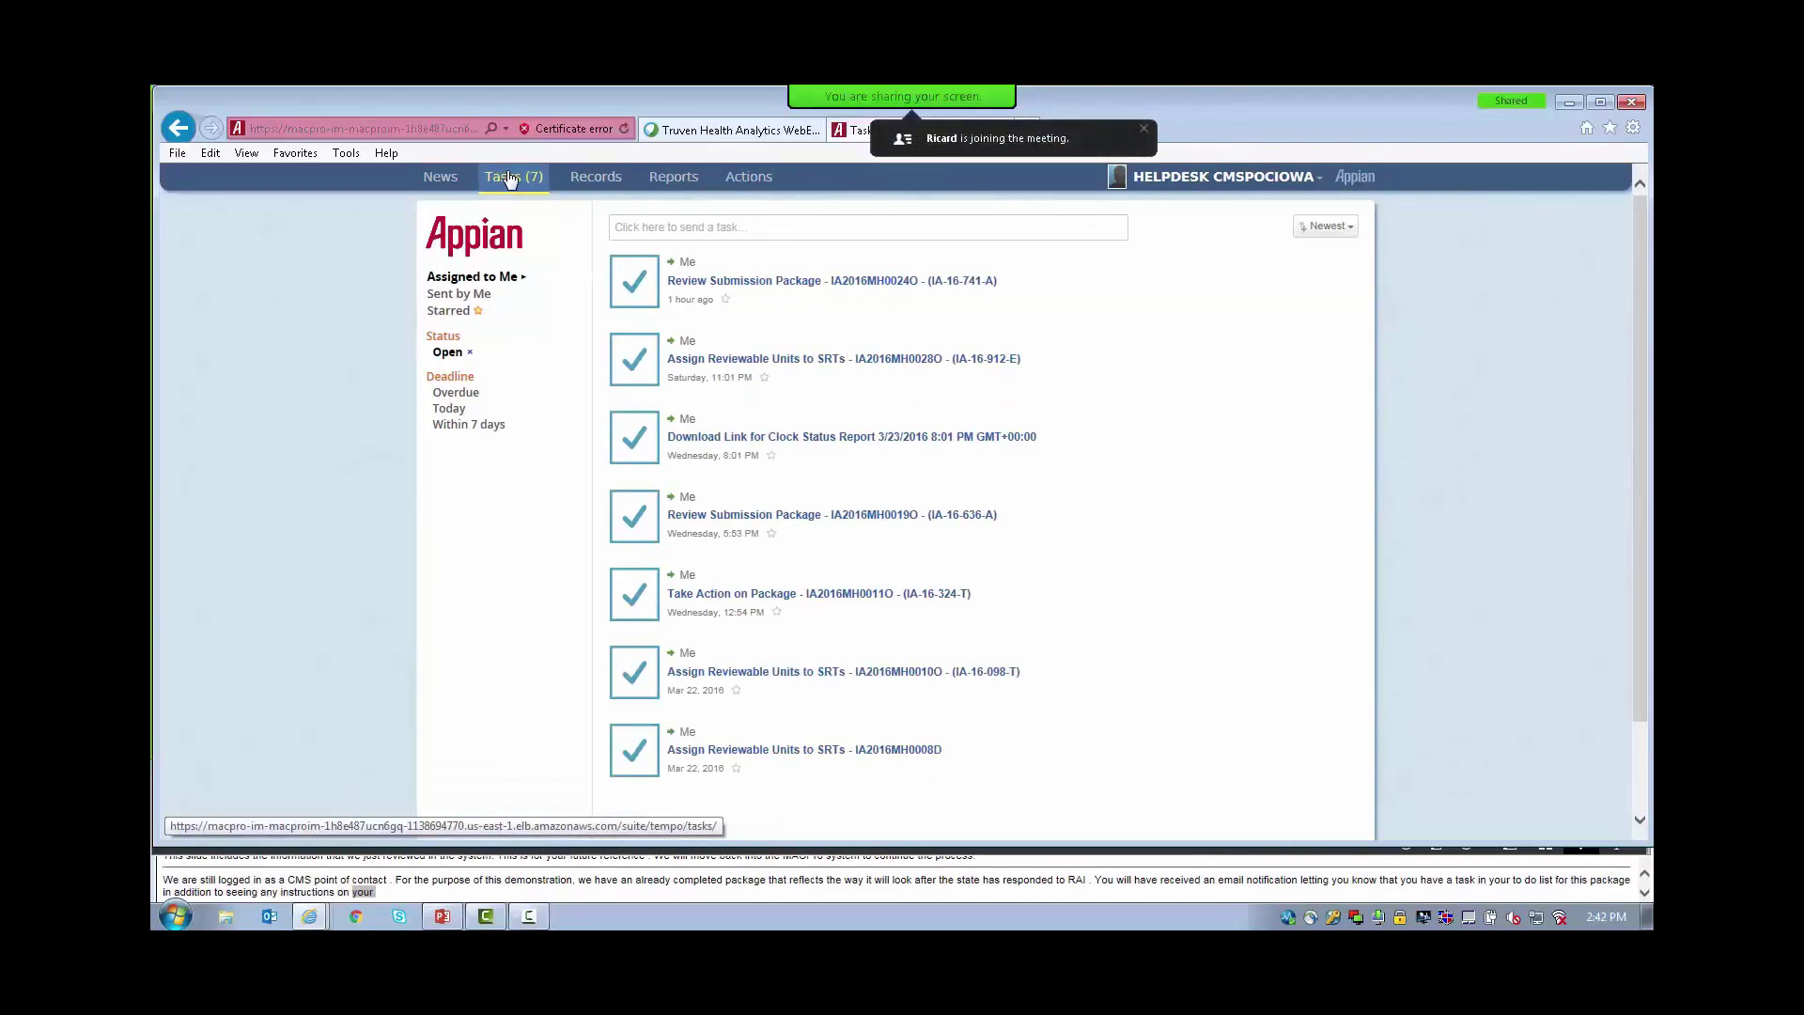
pyautogui.click(995, 367)
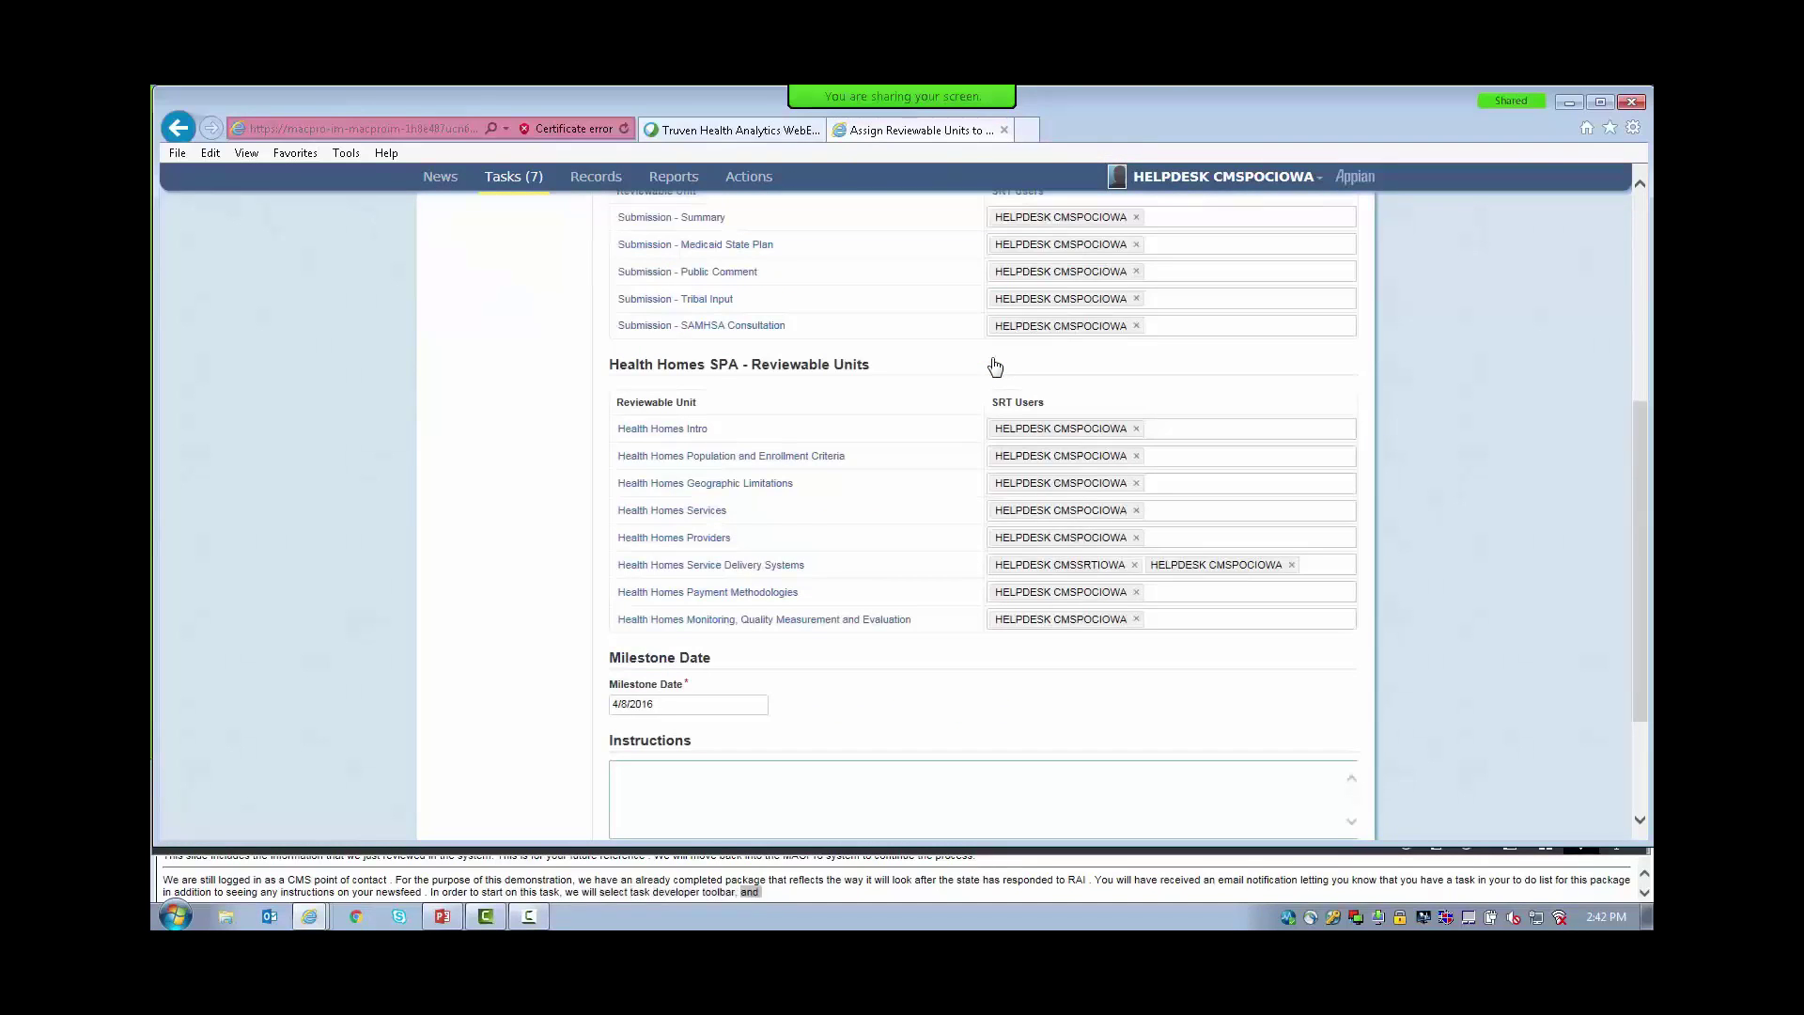
pyautogui.scroll(-2, 984, 396)
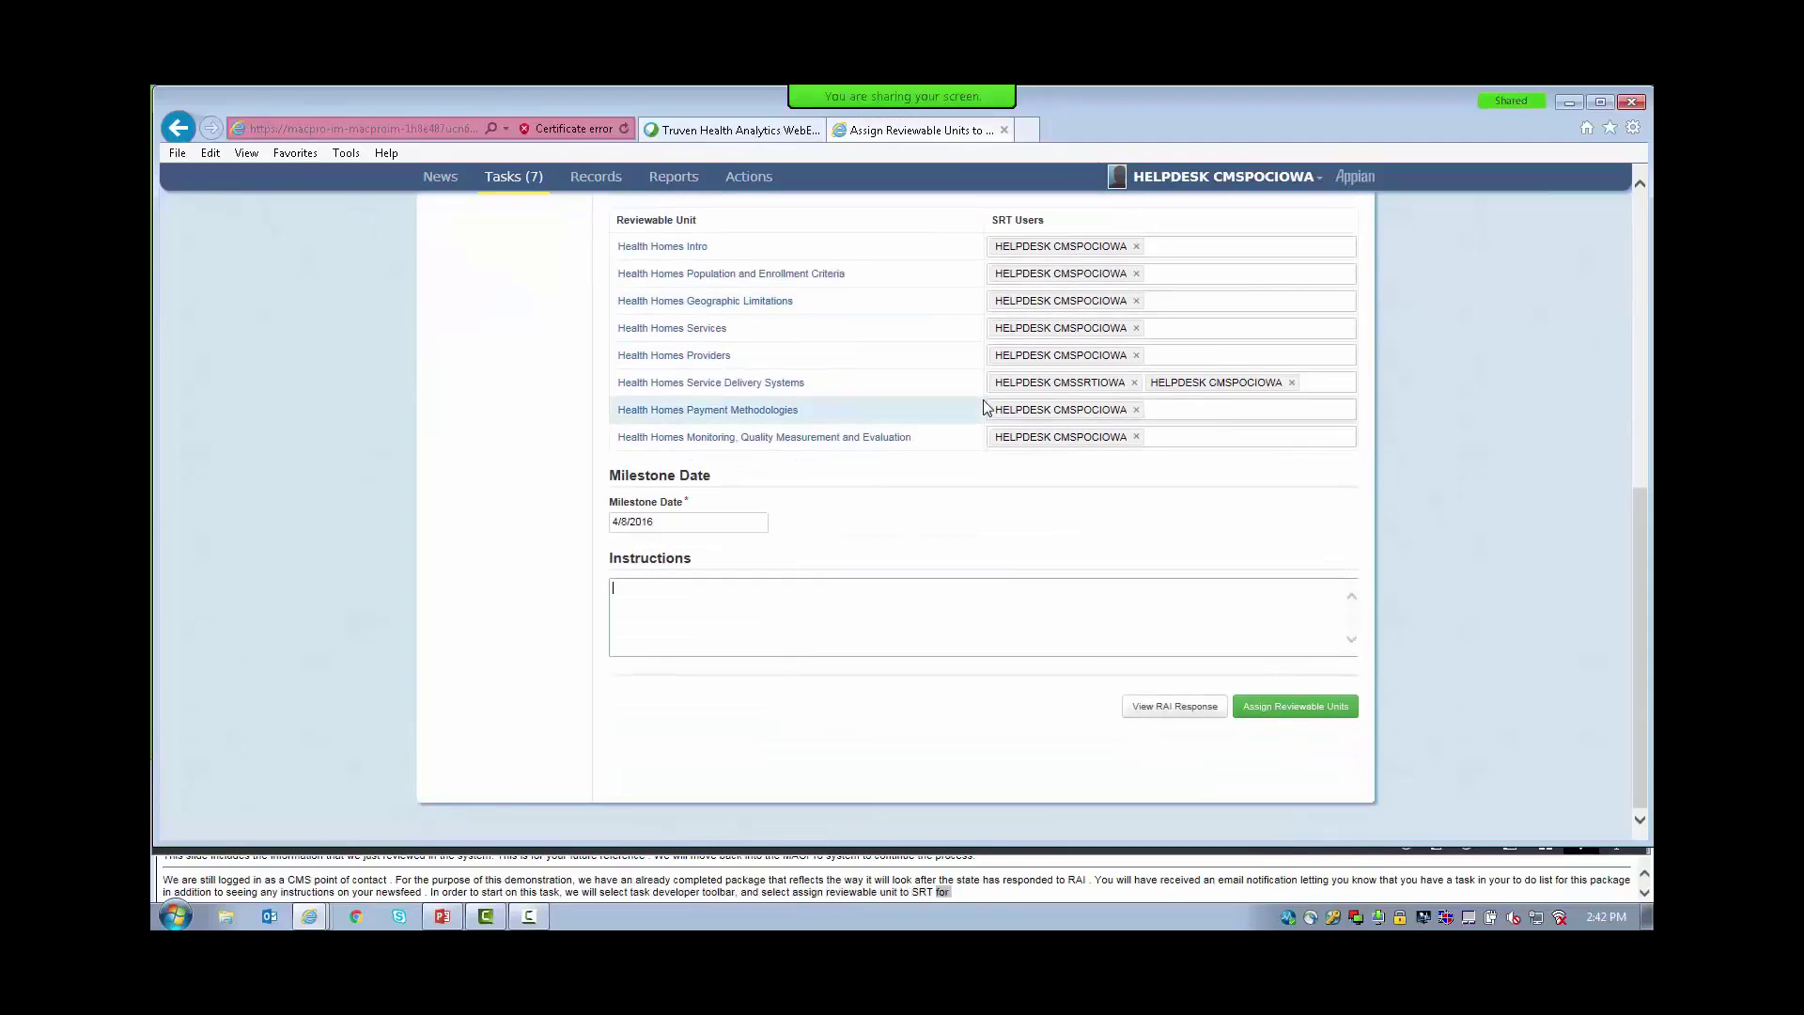
# View the state's RAI response and examine the details of question 1 on Geographic Limitations.
pyautogui.click(1164, 716)
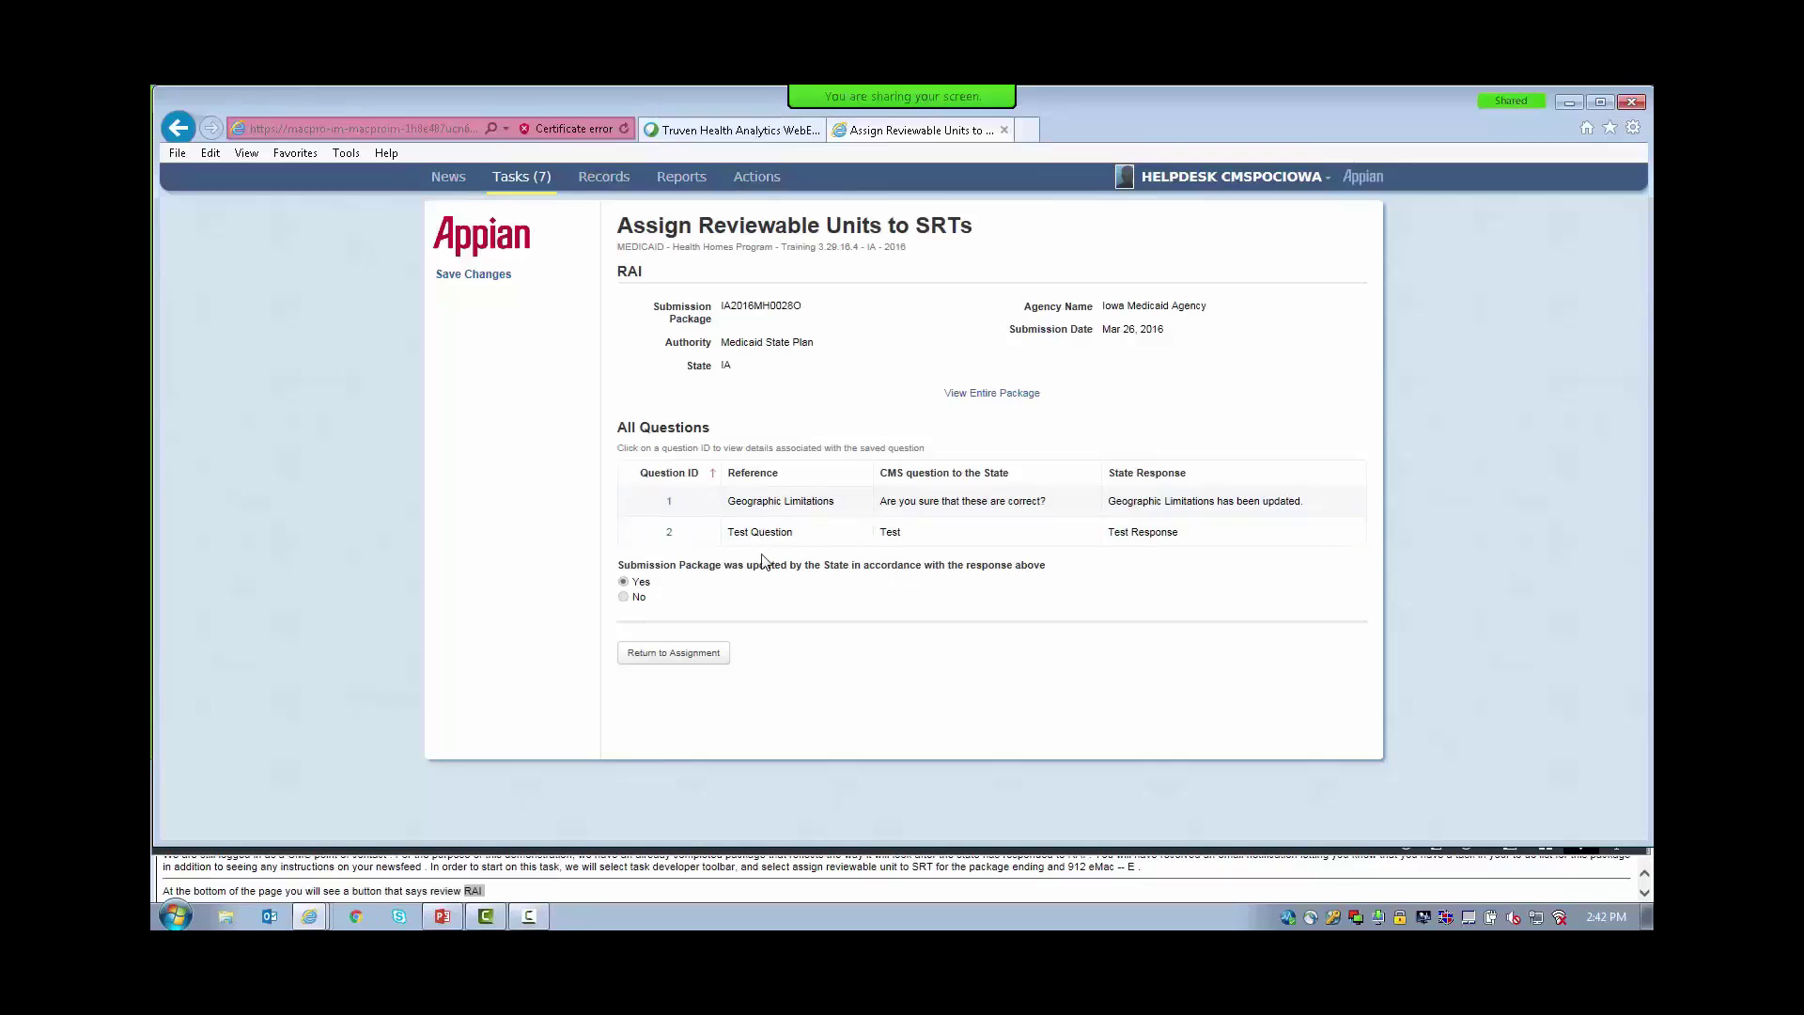
pyautogui.click(671, 505)
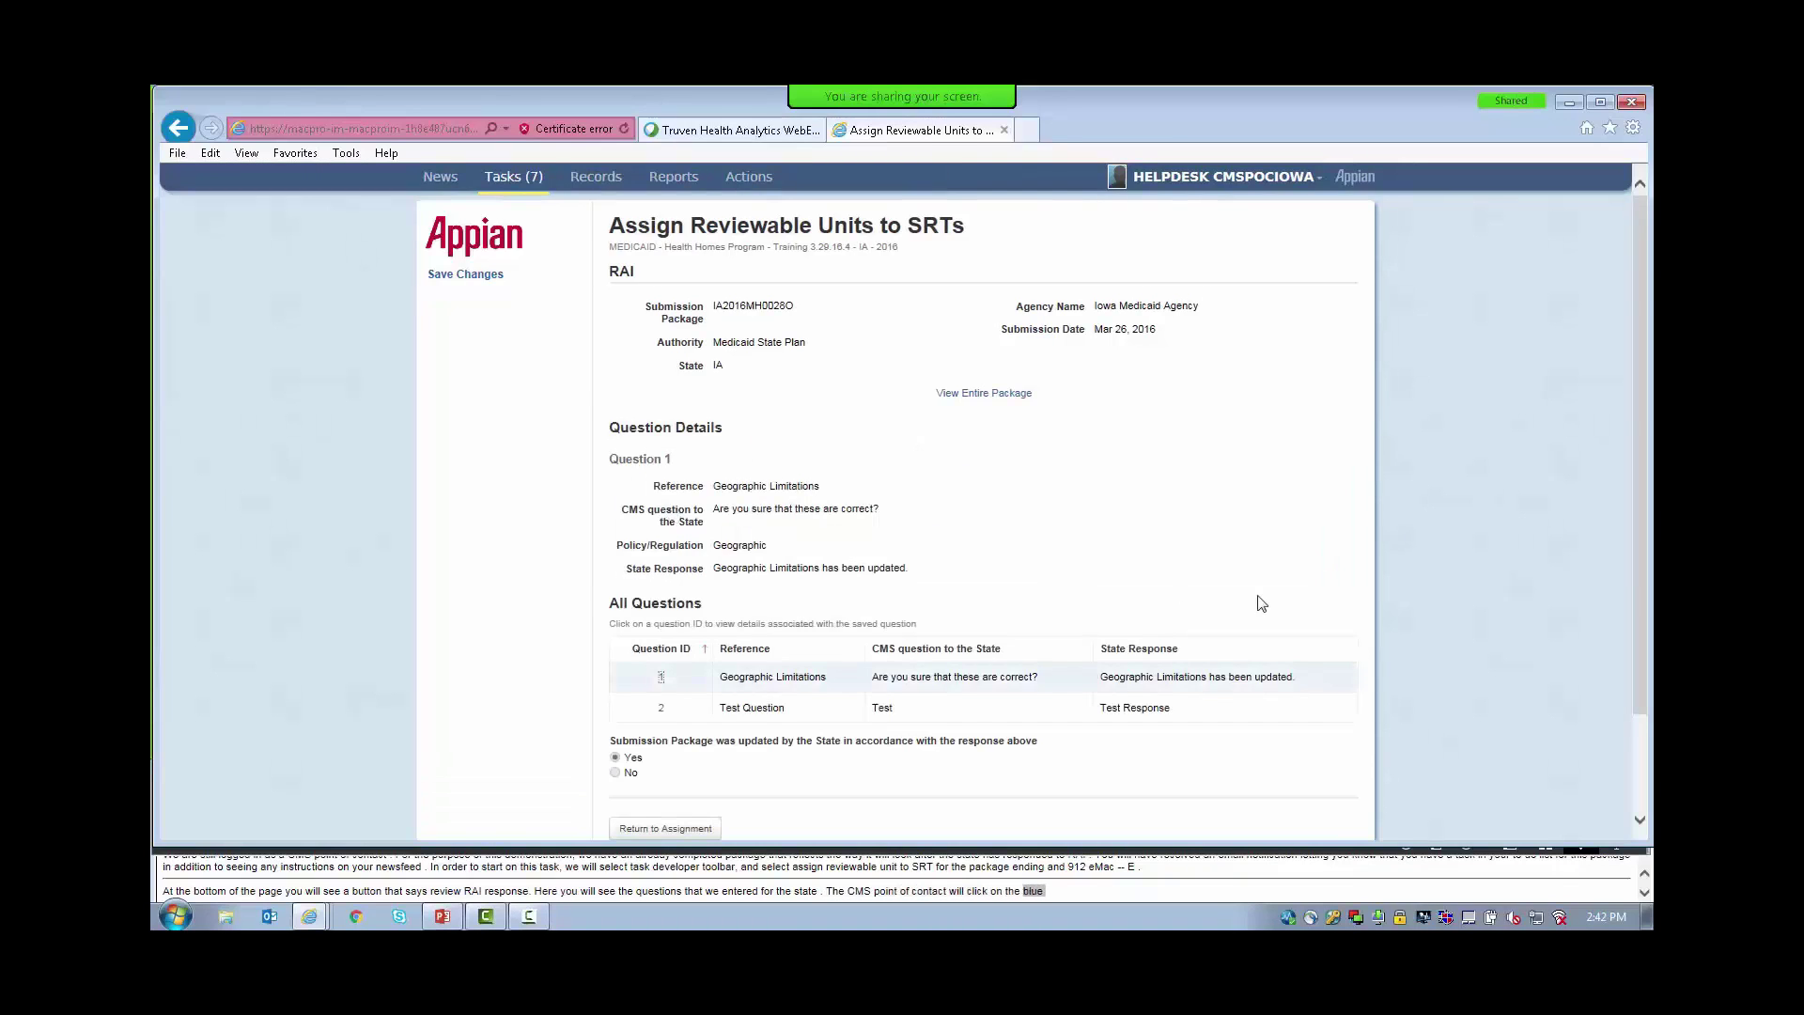
pyautogui.scroll(-1, 1261, 602)
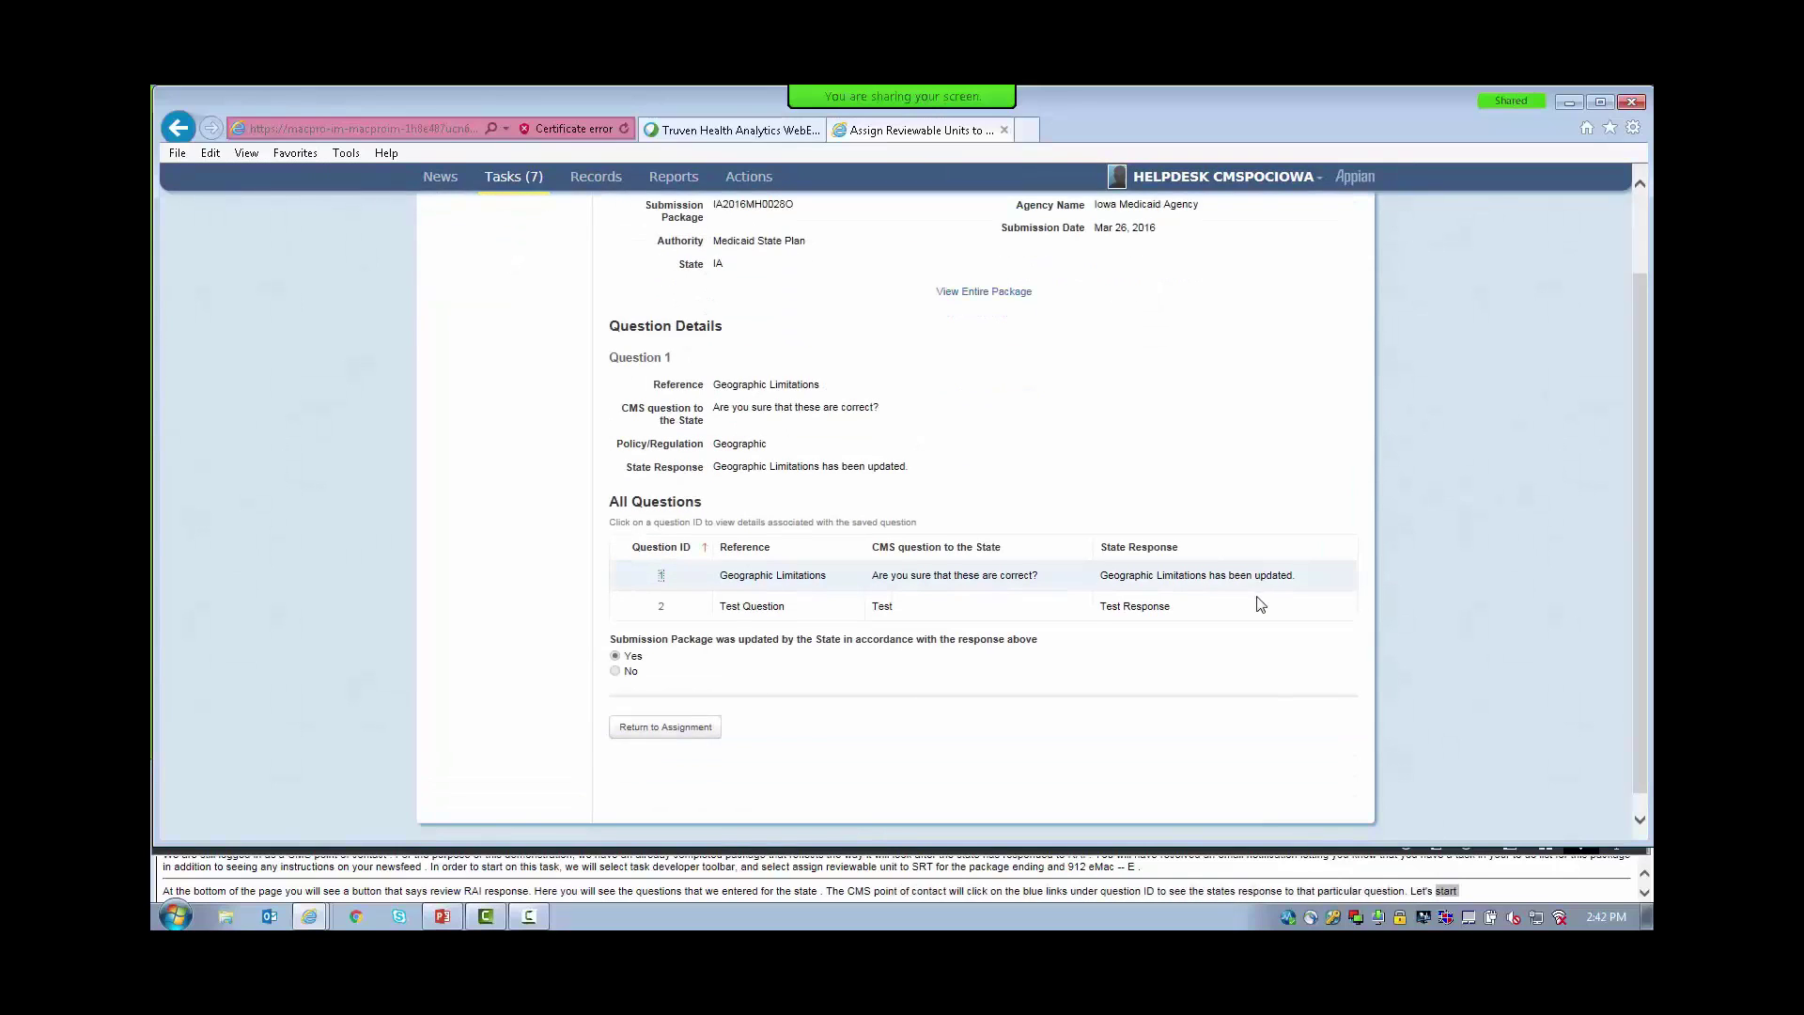
pyautogui.scroll(1, 1240, 611)
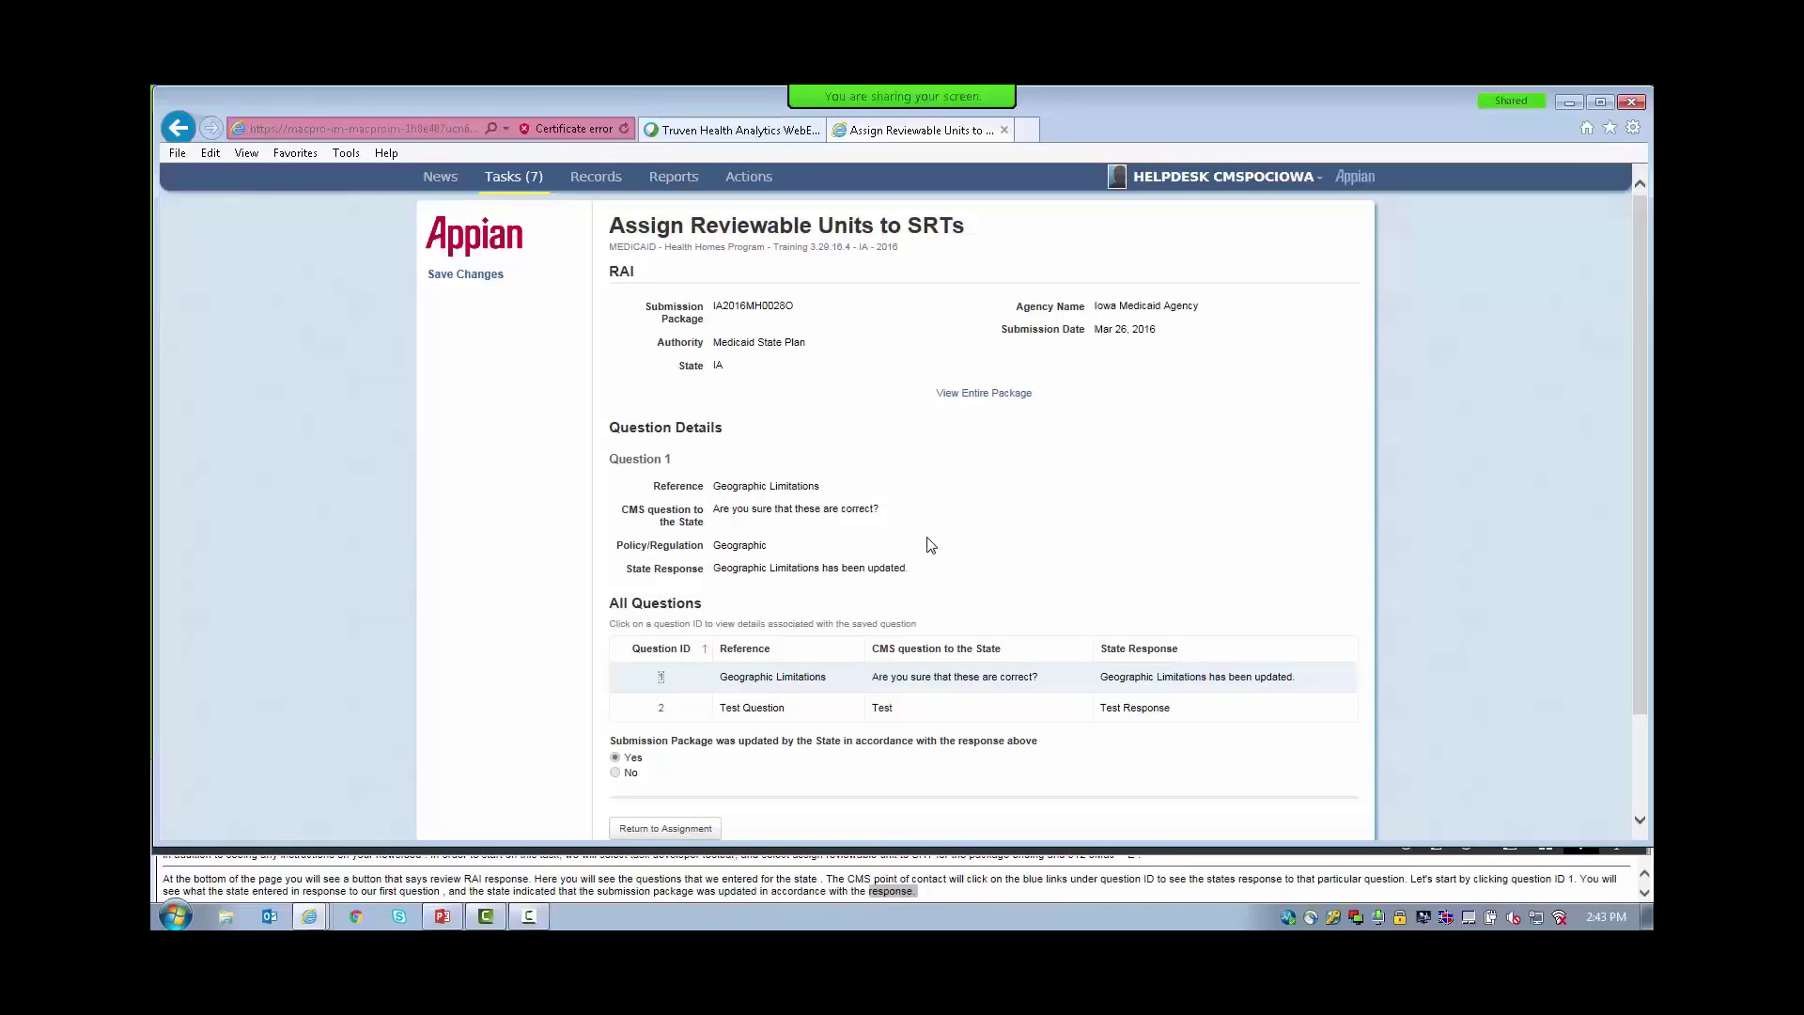
pyautogui.scroll(-1, 930, 545)
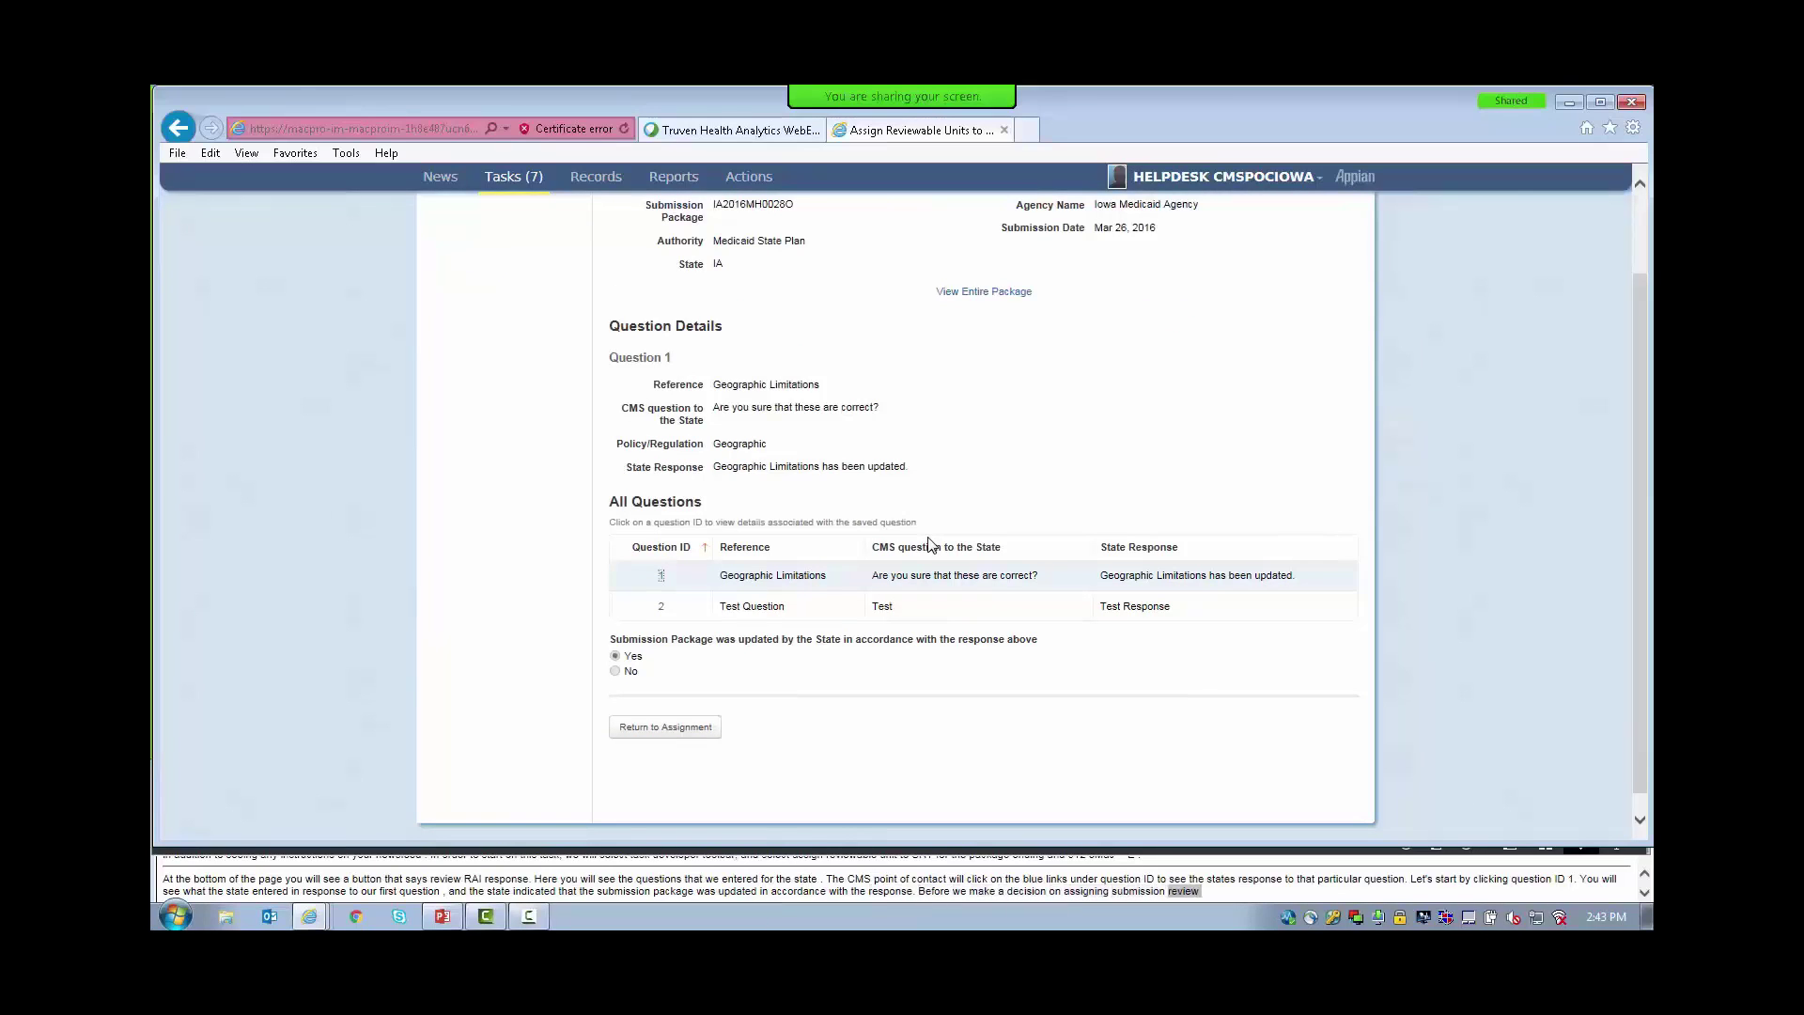
pyautogui.scroll(1, 930, 545)
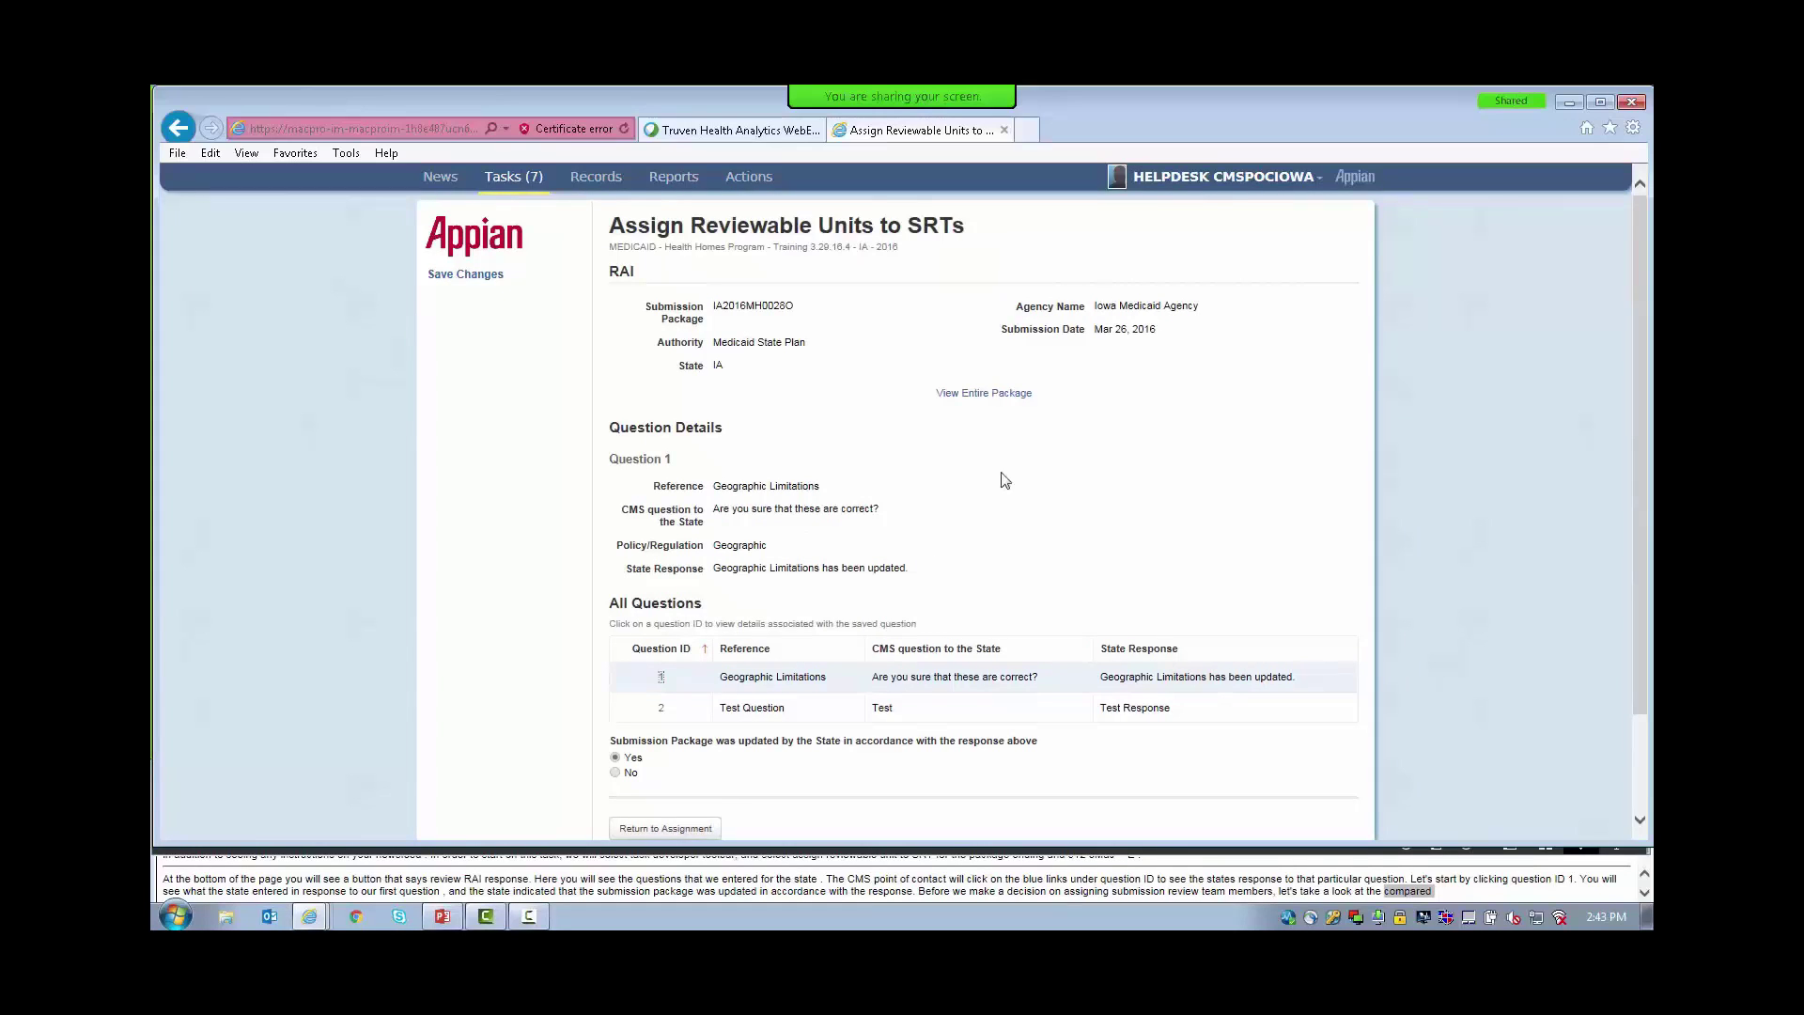
# Open the entire submission package in a separate reference tab, continuing past the certificate warning.
pyautogui.rightClick(1028, 400)
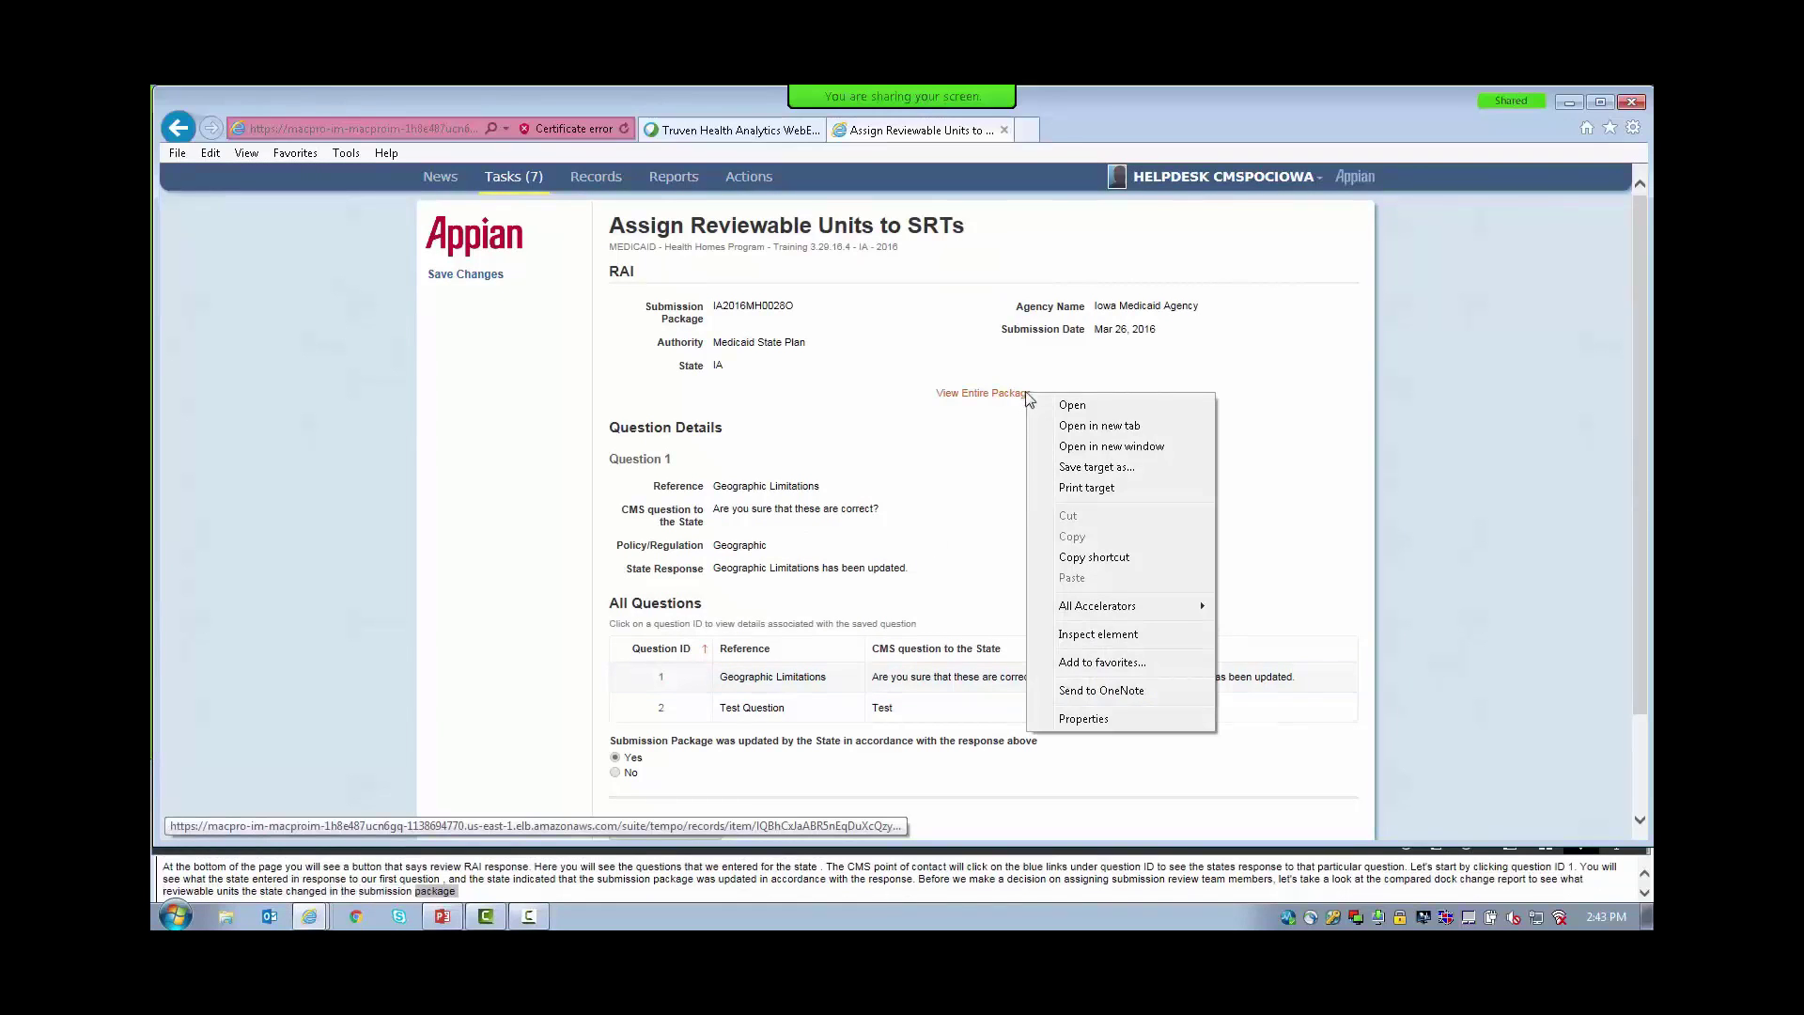
pyautogui.click(1077, 428)
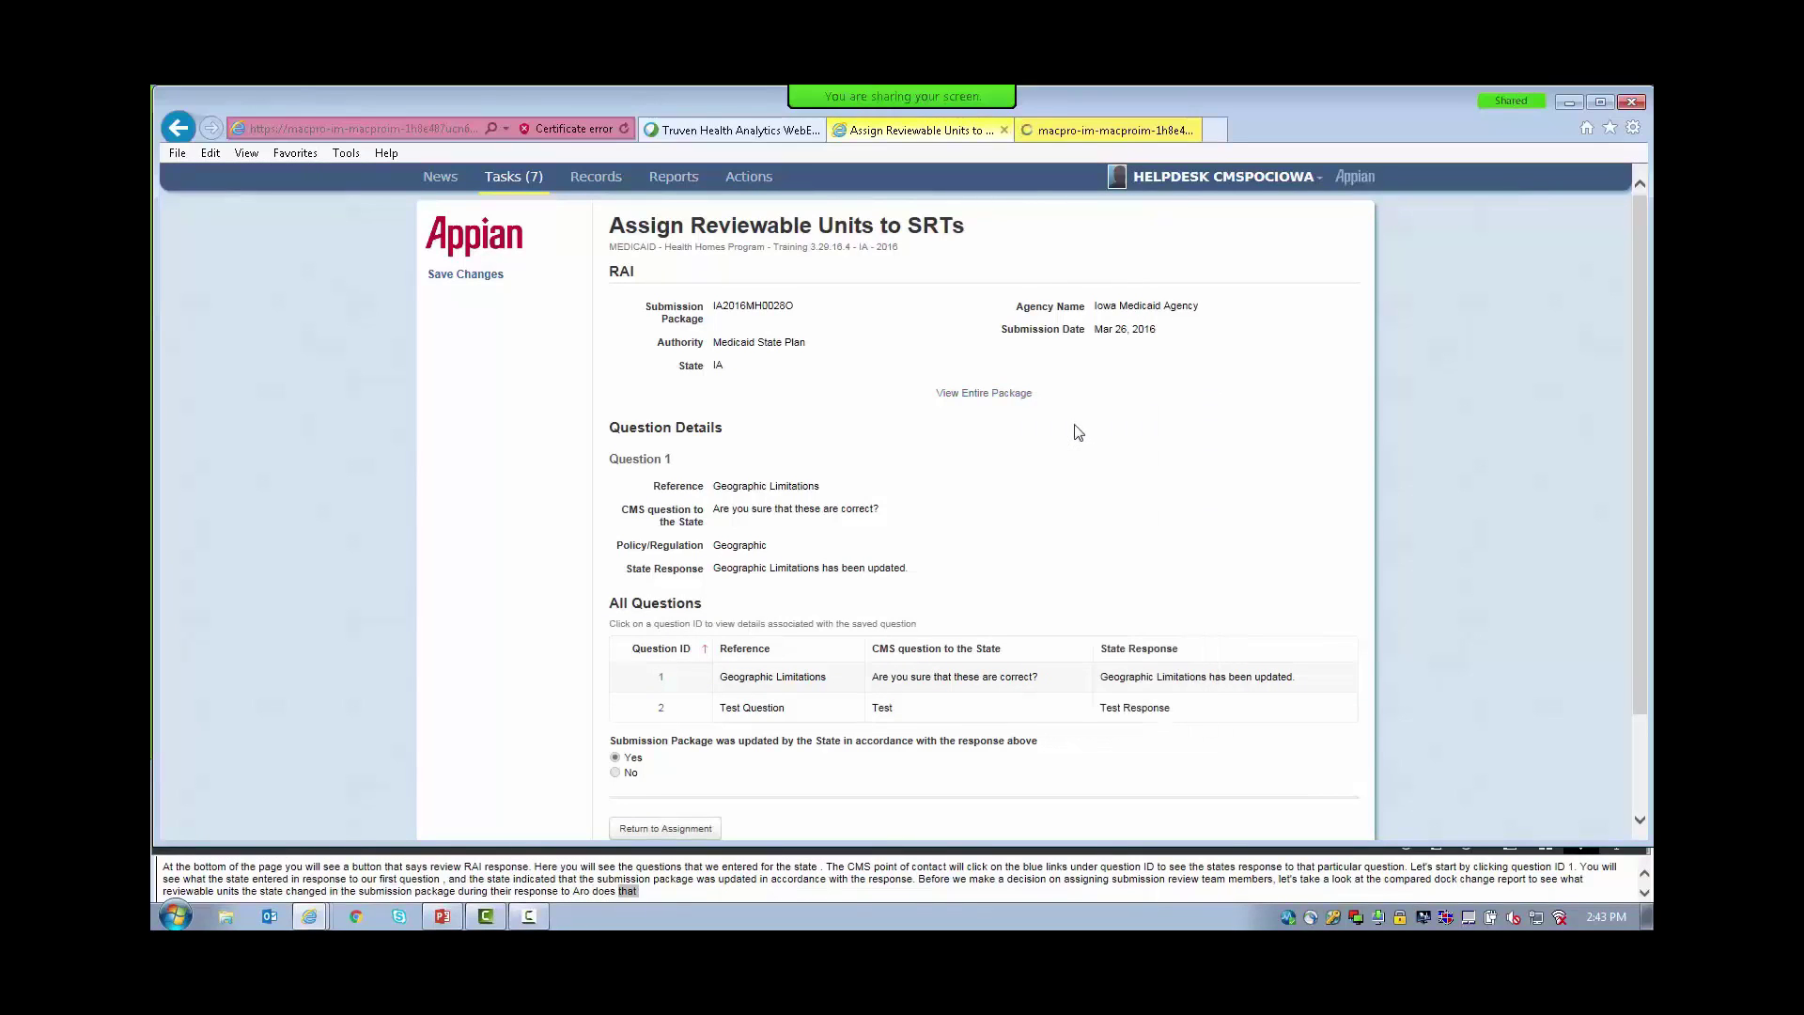
pyautogui.click(1110, 131)
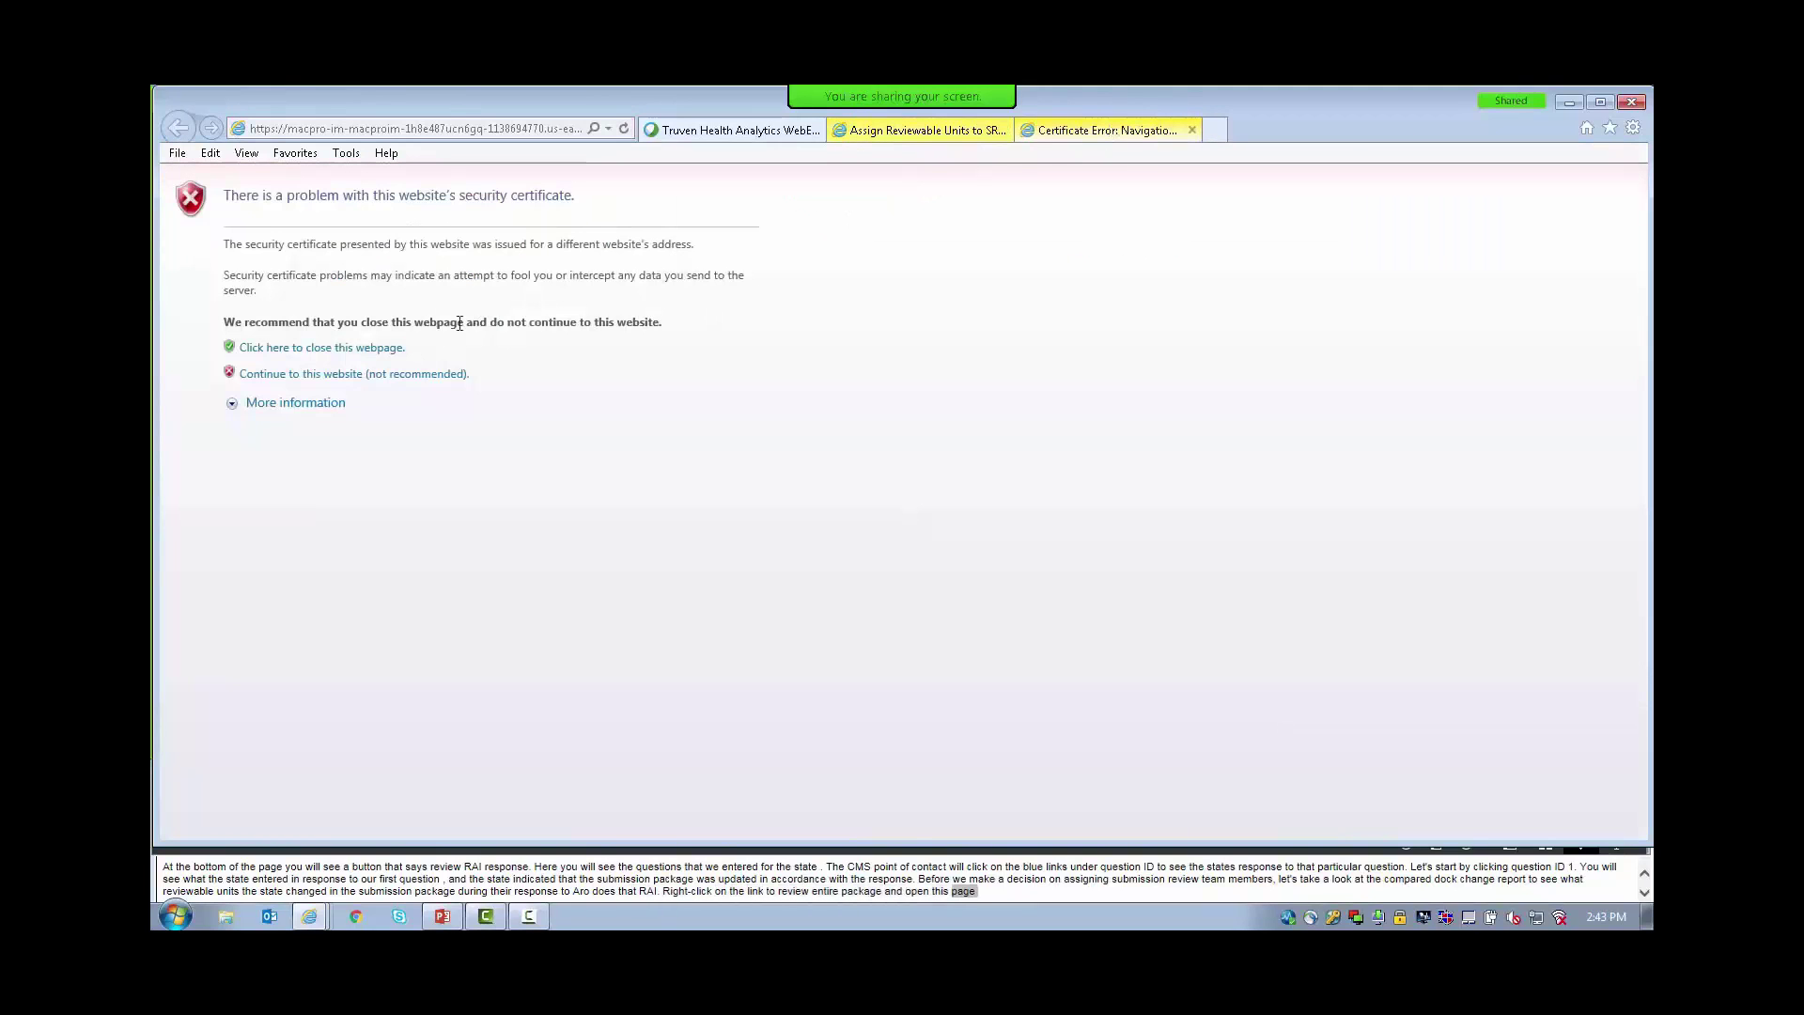
pyautogui.click(444, 375)
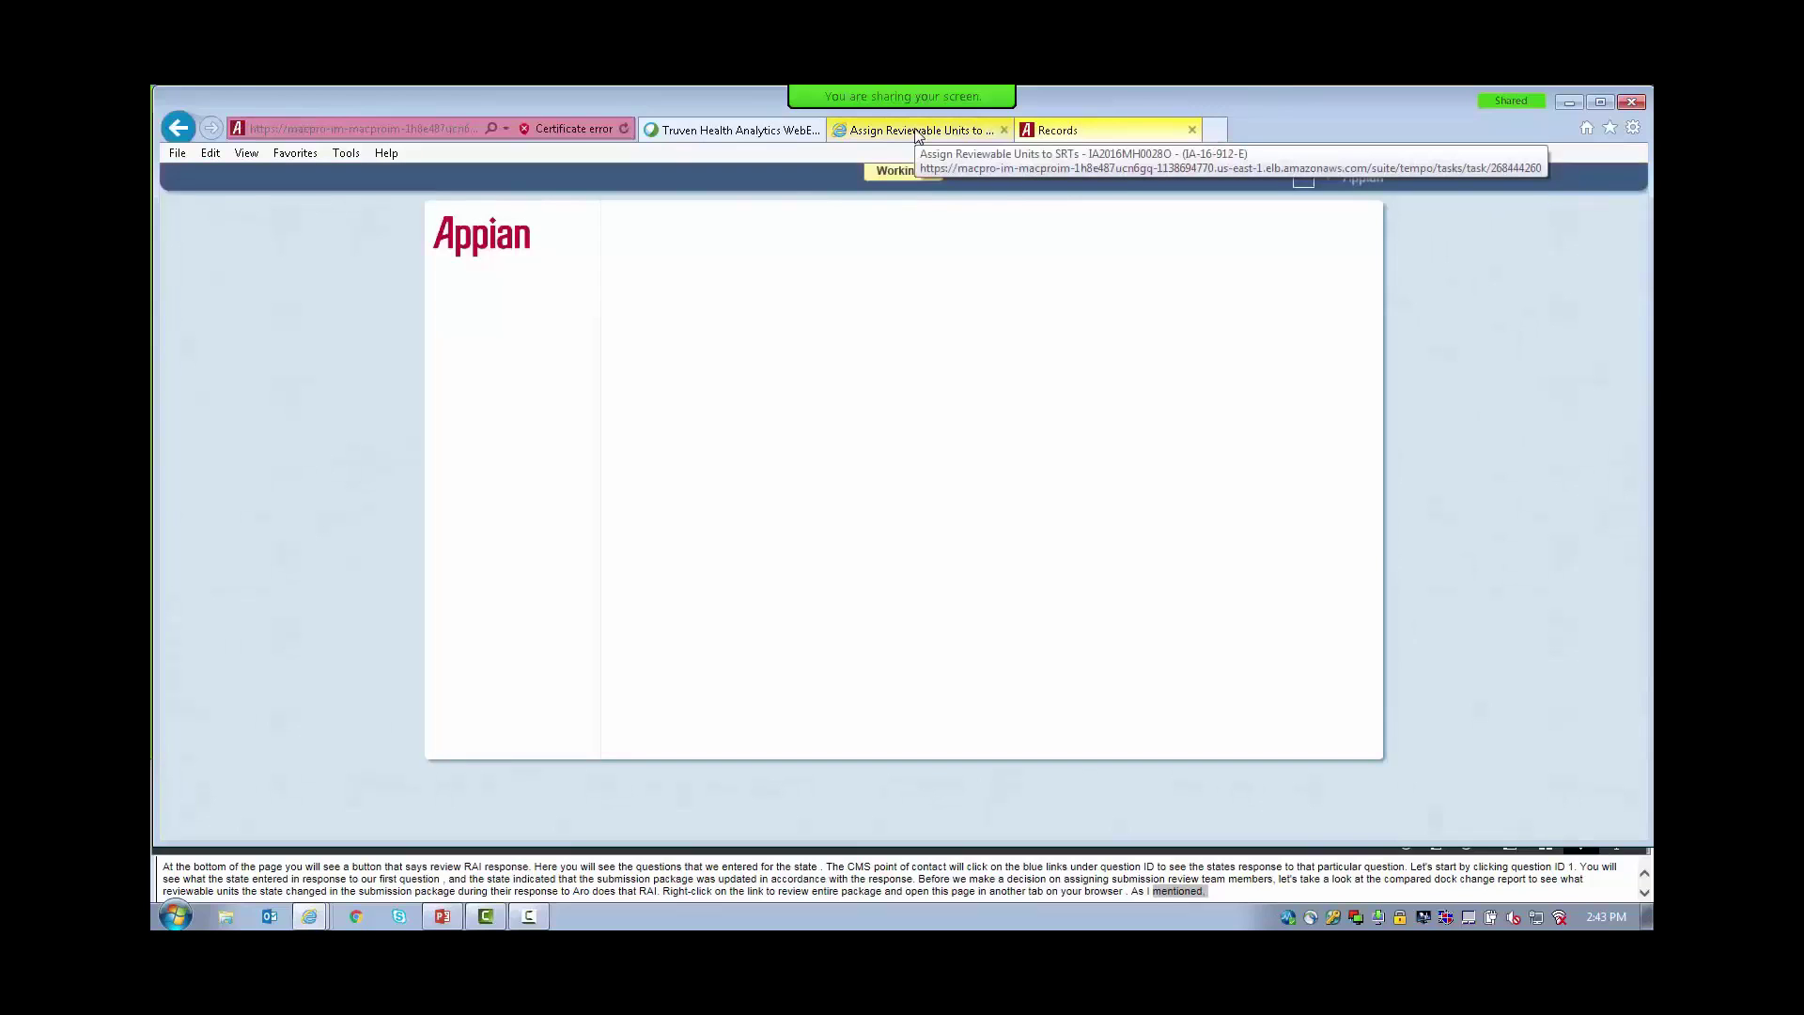
pyautogui.click(917, 132)
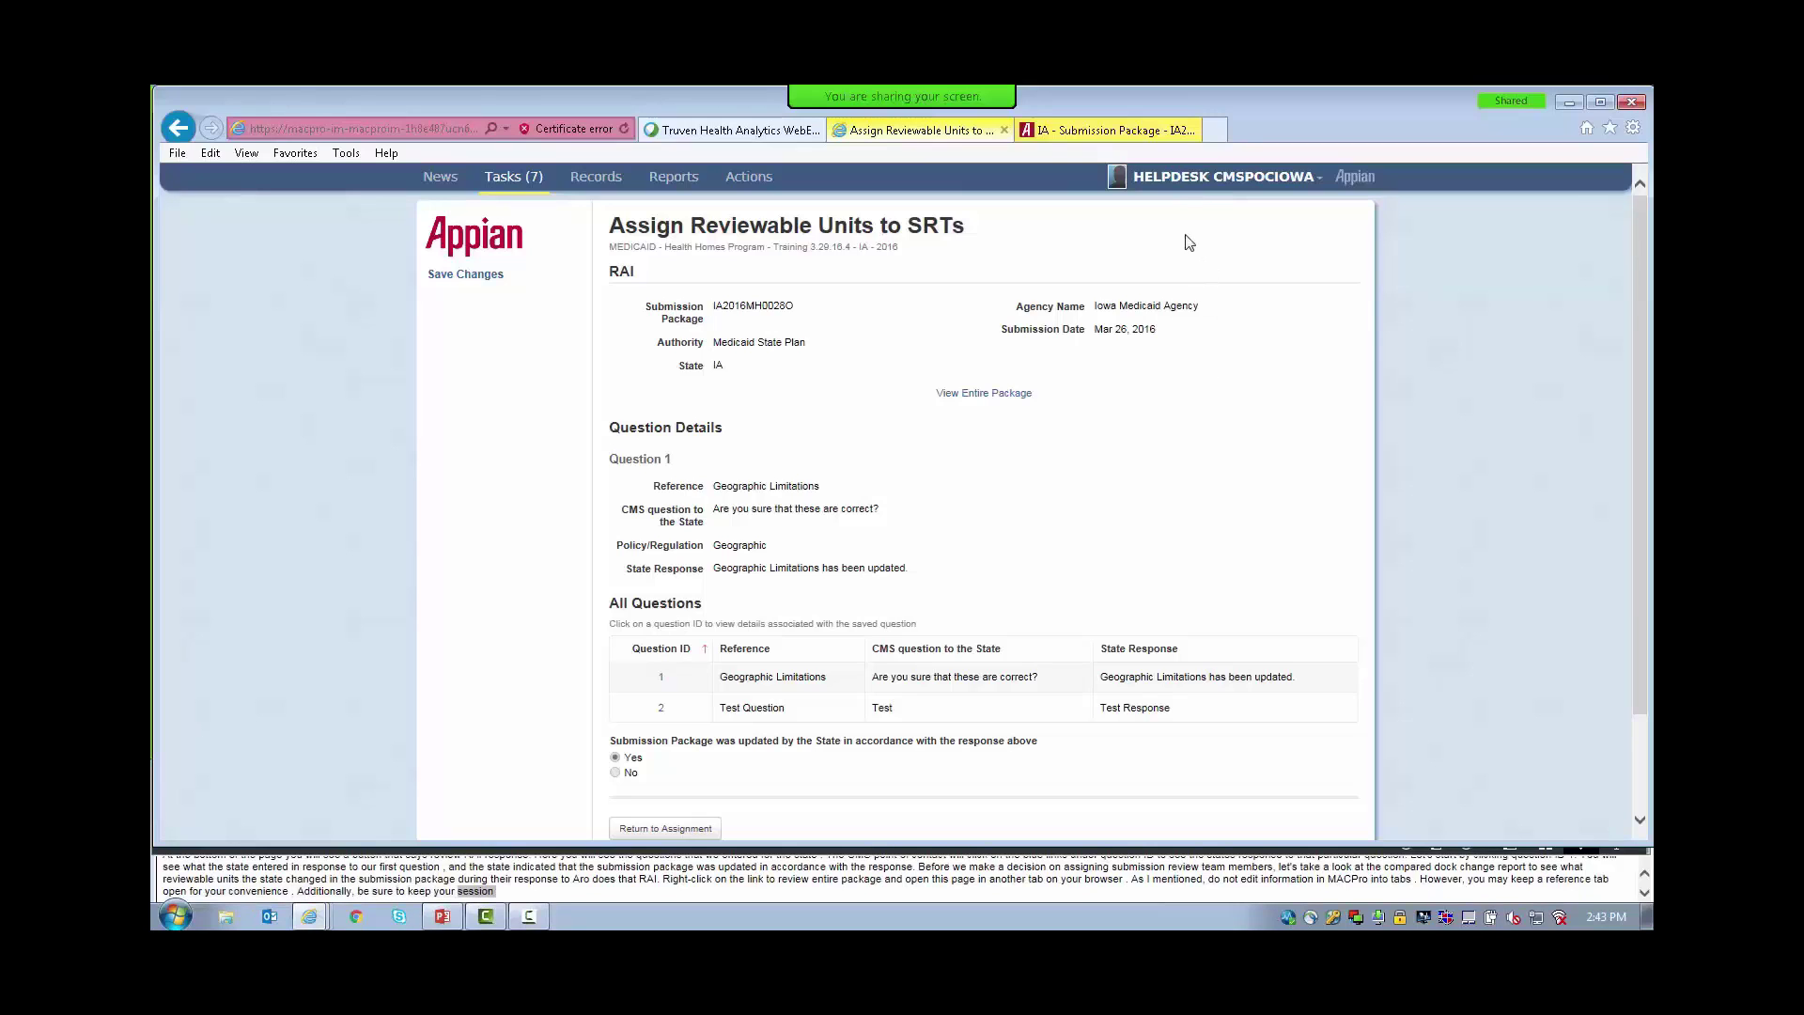
pyautogui.click(1139, 130)
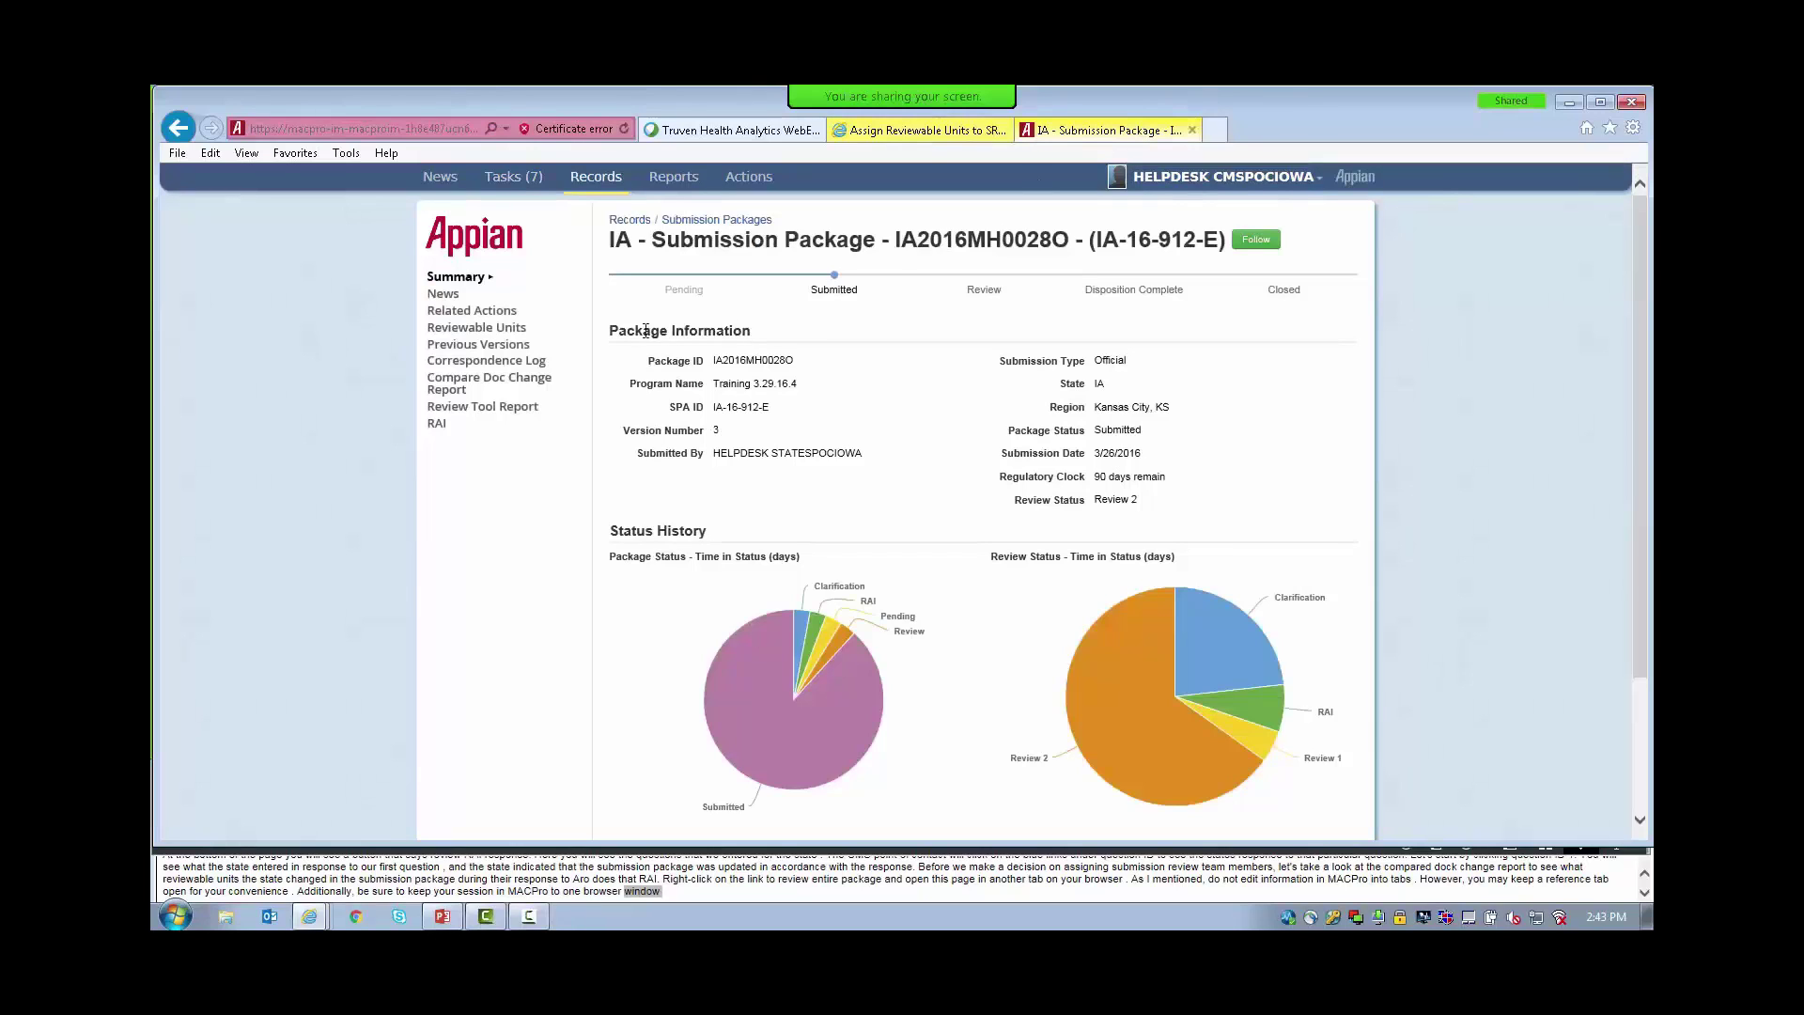
# Check the Compare Doc Change Report for changed reviewable units, including Health Homes Geographic Limitations, and close the reference tab.
pyautogui.click(519, 389)
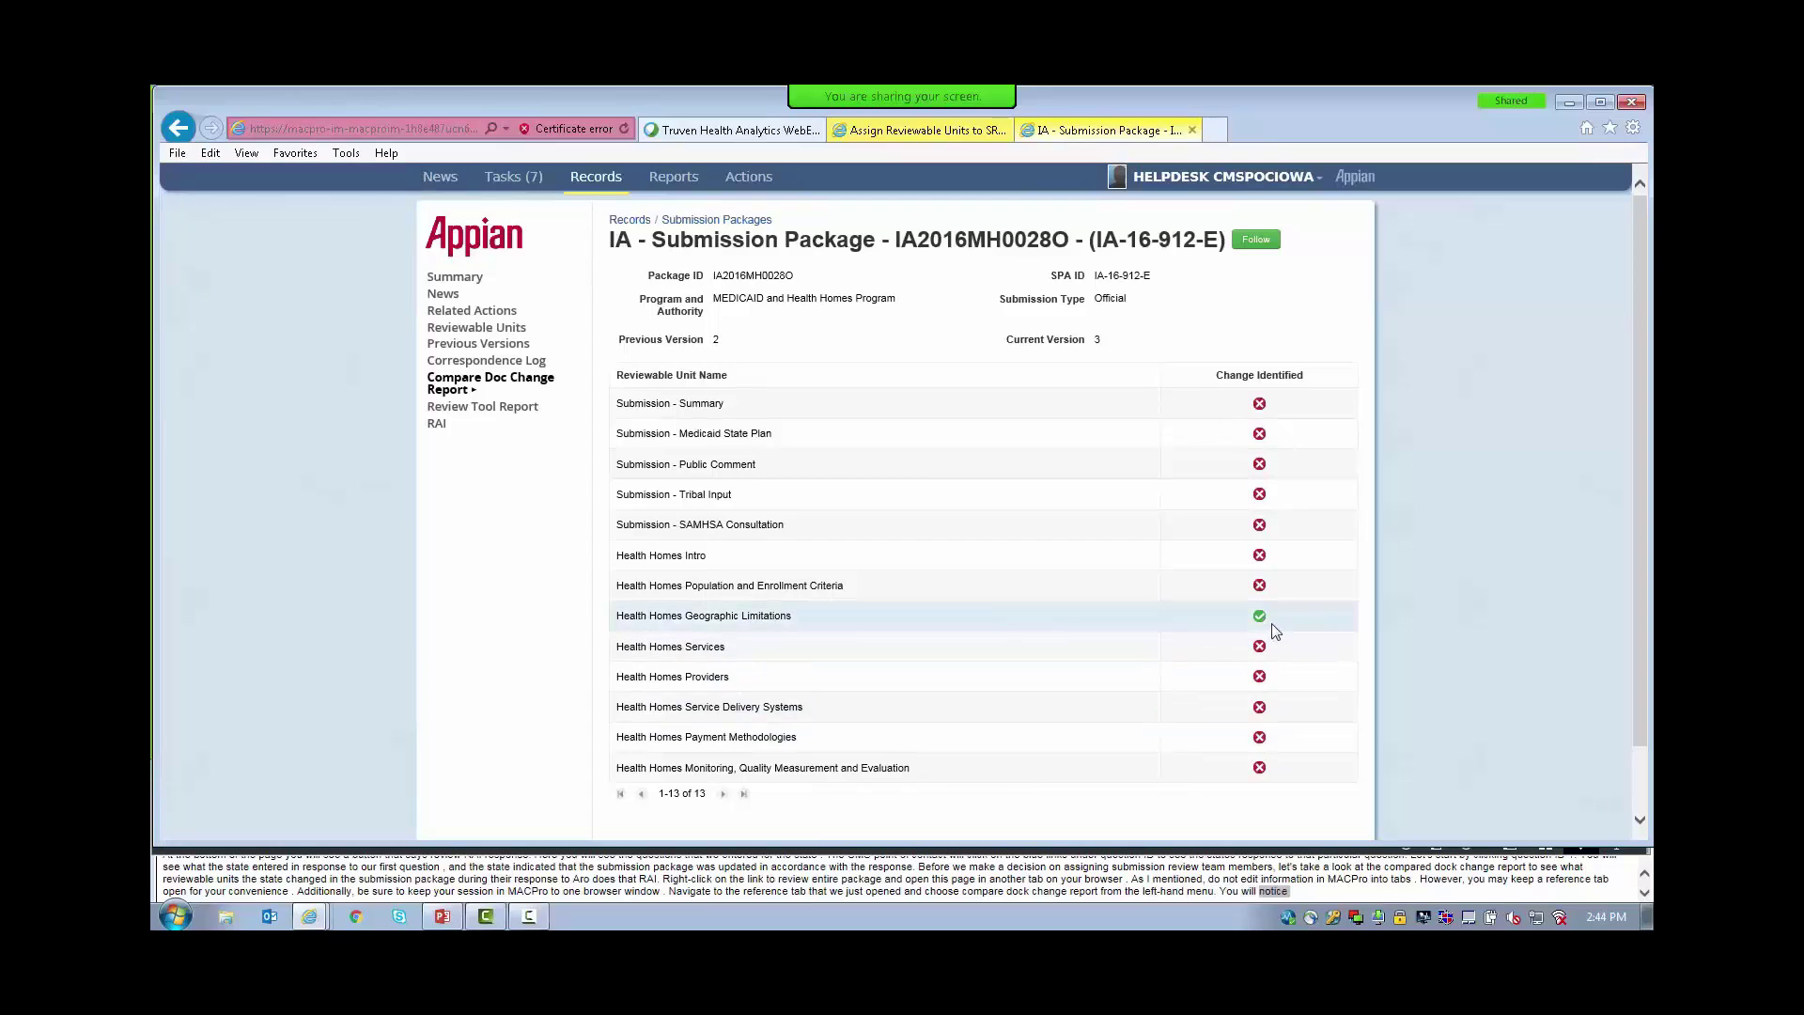
pyautogui.moveTo(1266, 622)
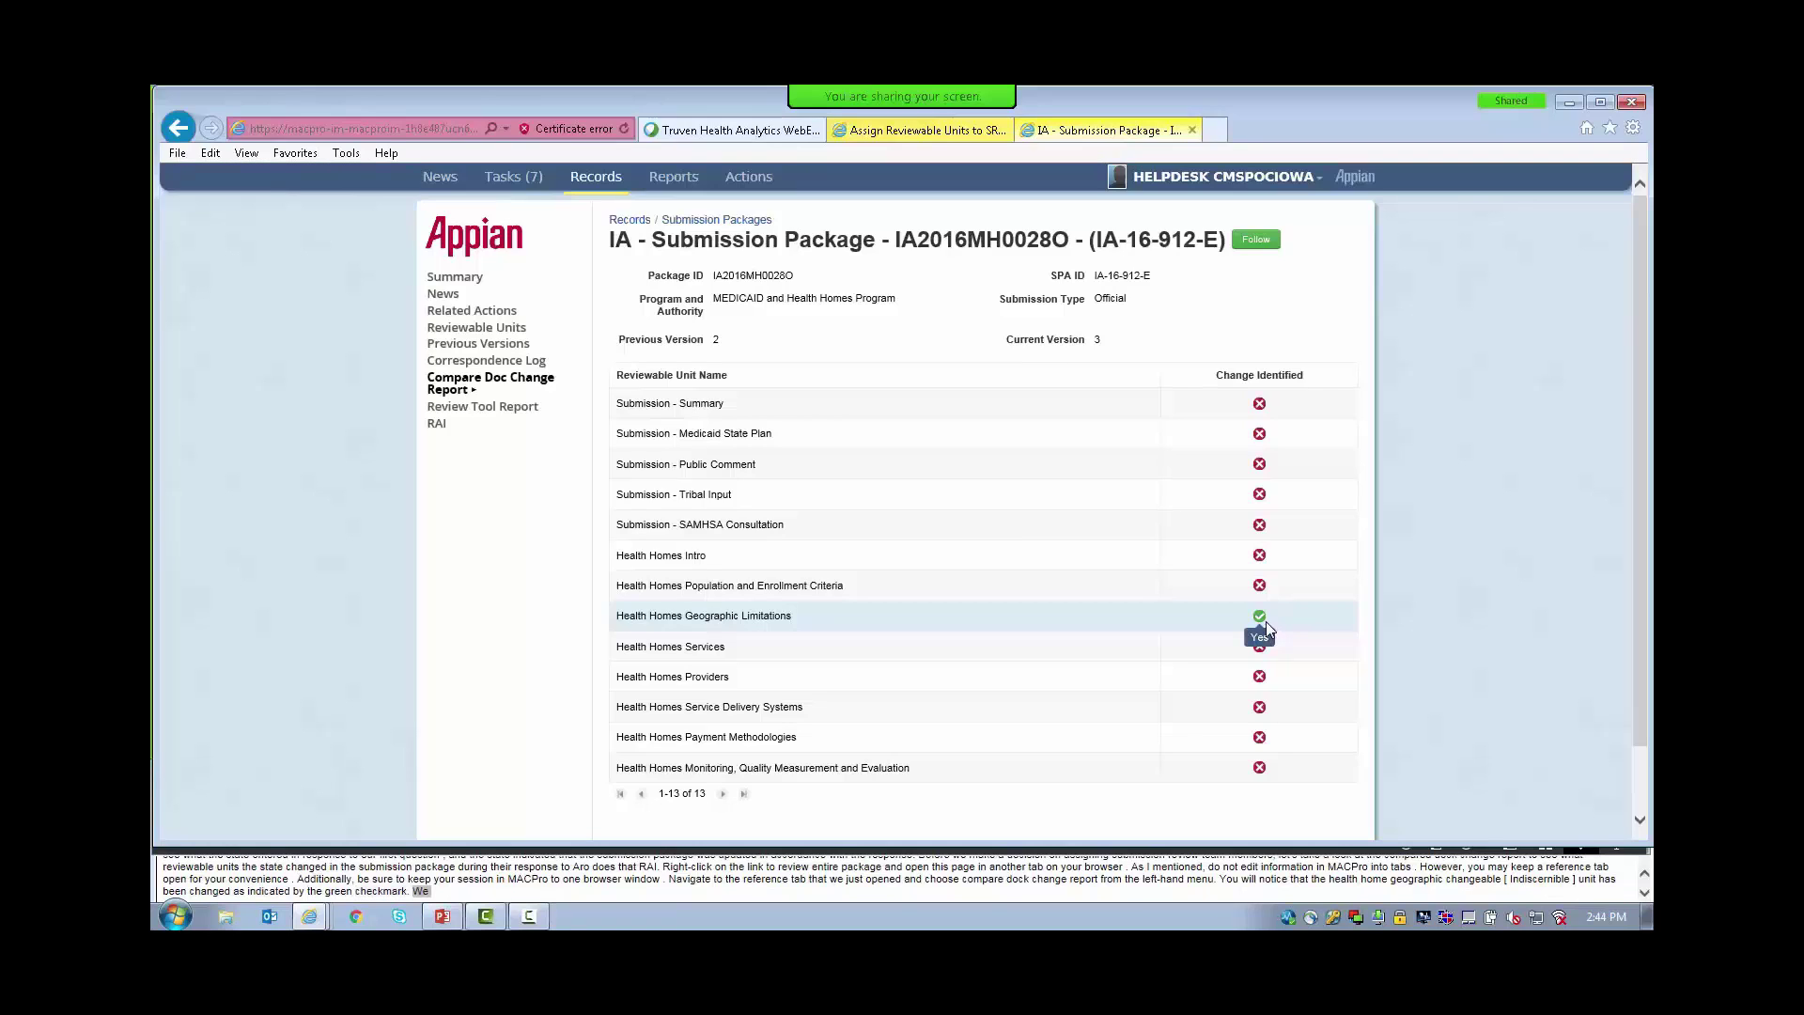
pyautogui.click(1192, 130)
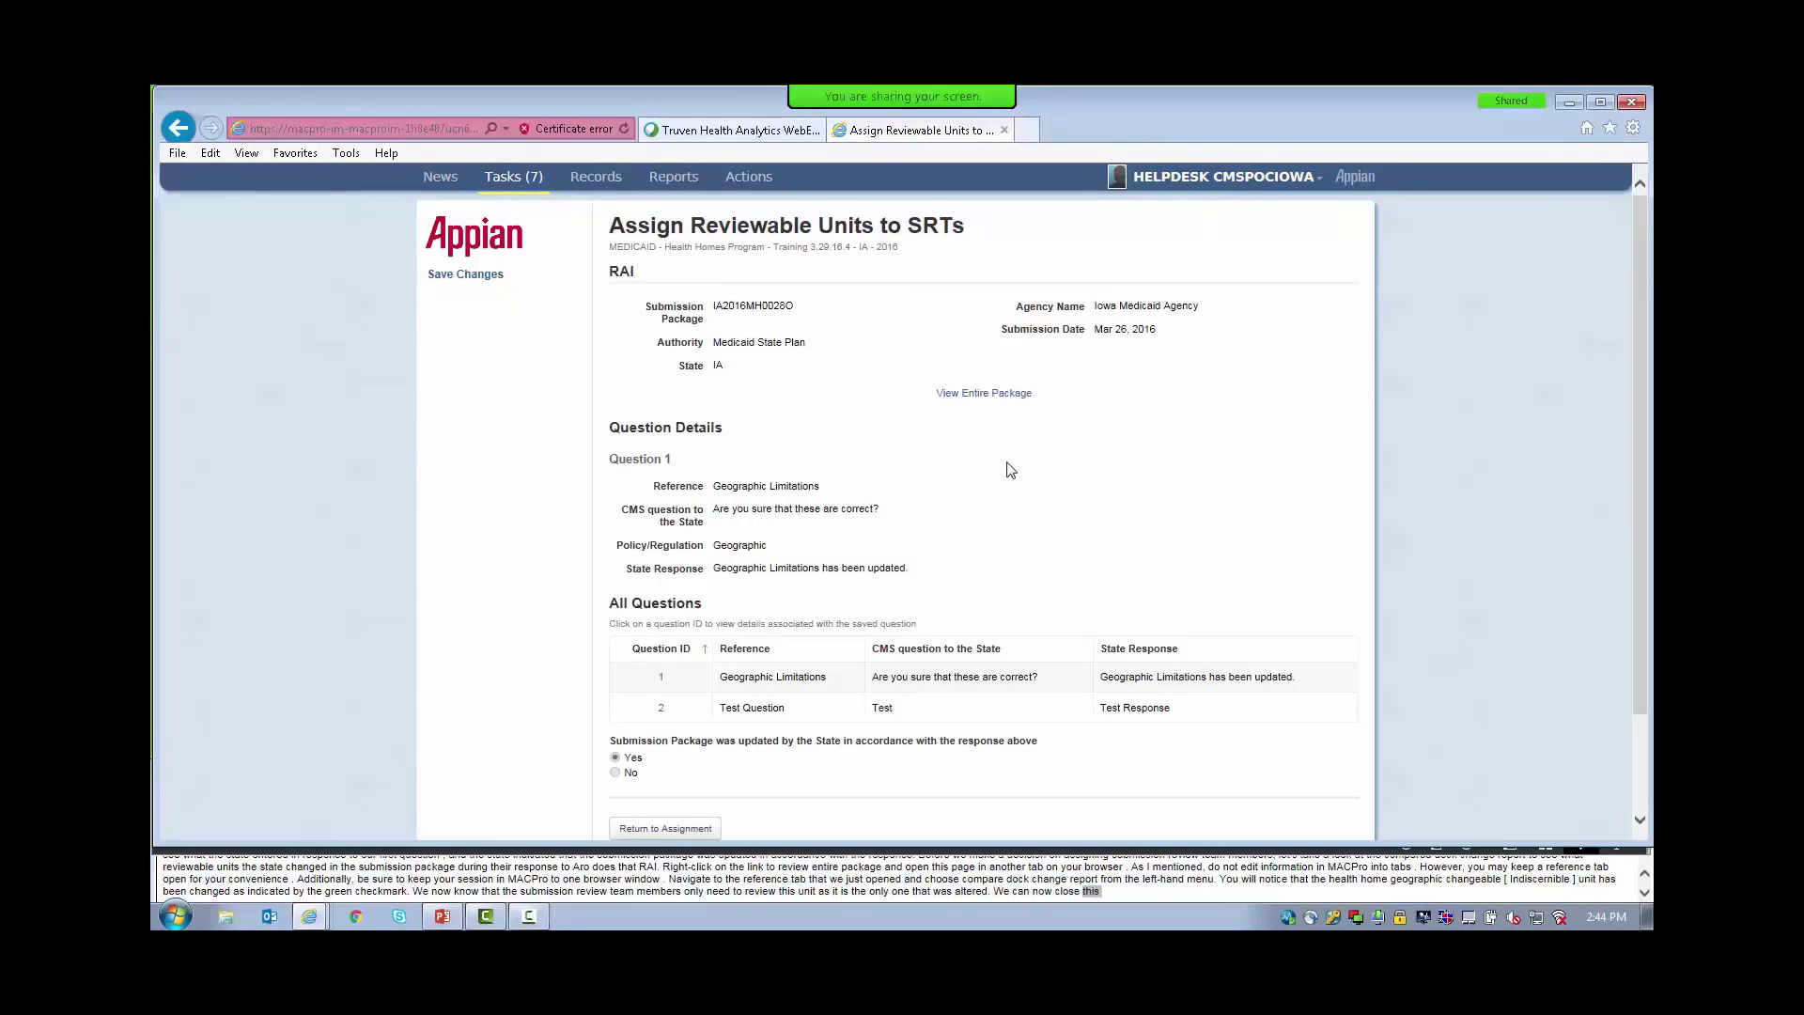
# Return to the assignment and remove HELPDESK CMSSRTIOWA from the SRT users of Health Homes Service Delivery Systems.
pyautogui.scroll(-1, 931, 490)
pyautogui.scroll(-2, 931, 489)
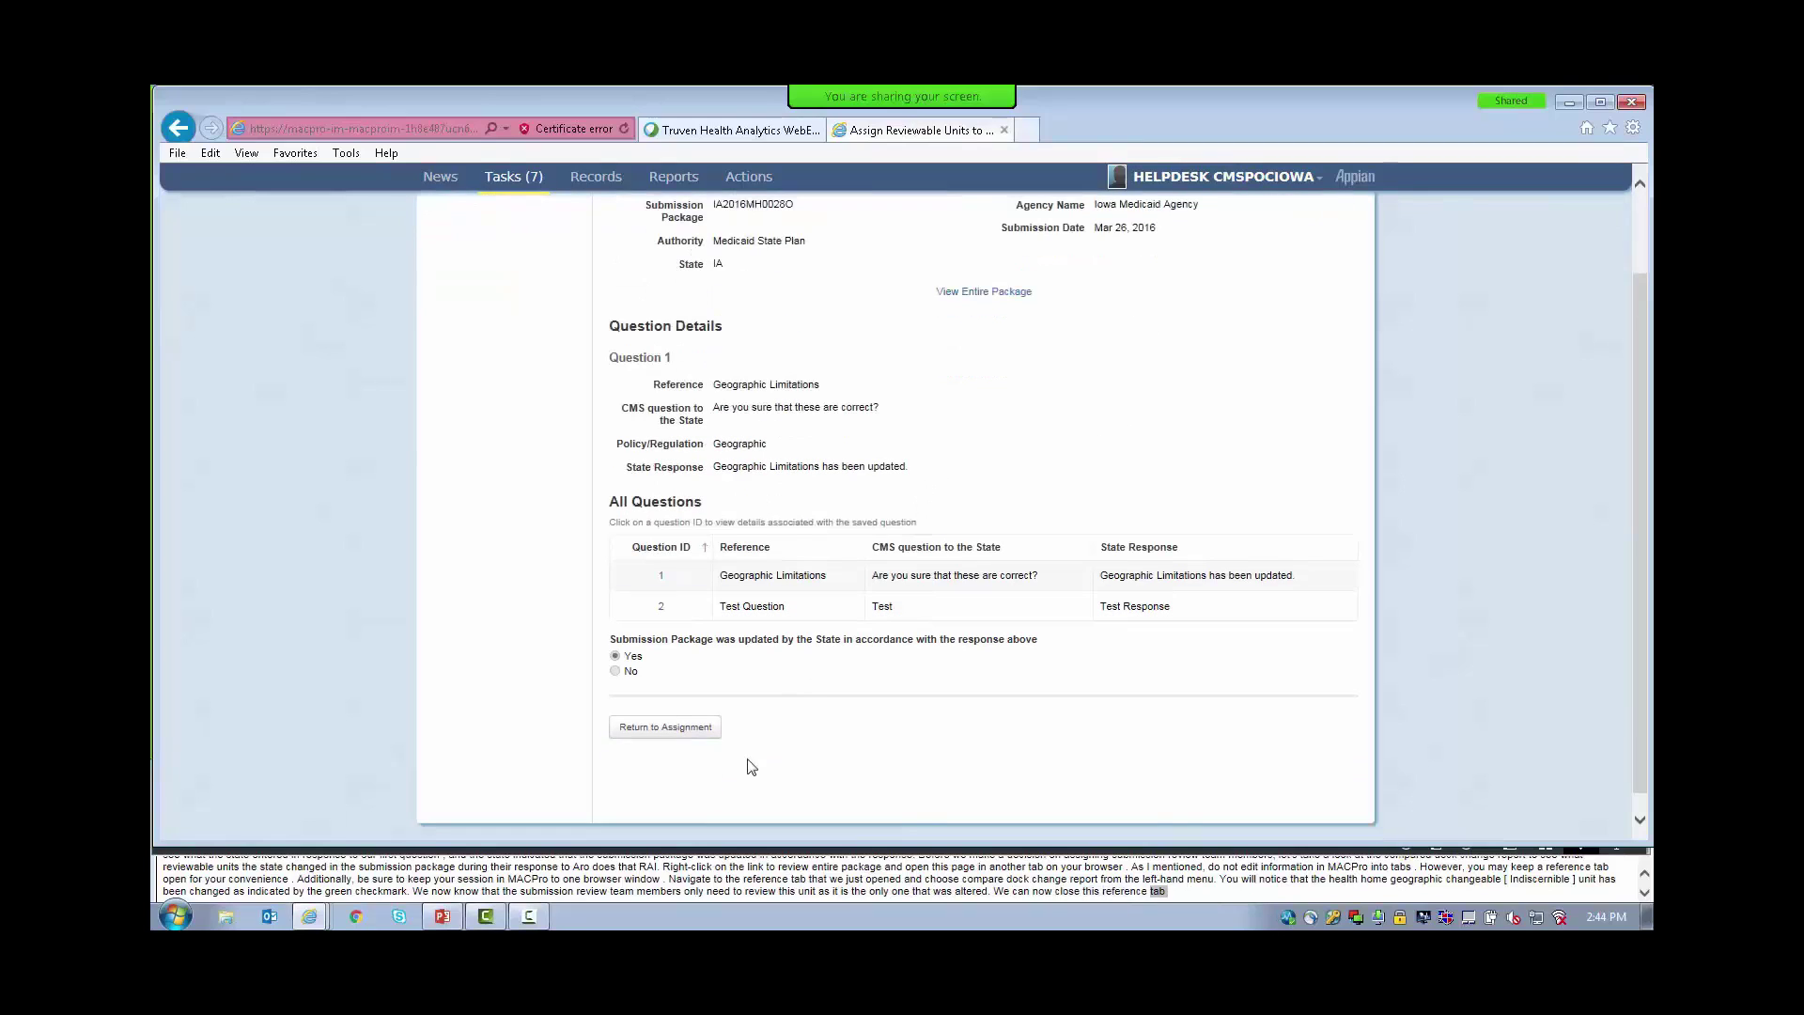
pyautogui.click(700, 734)
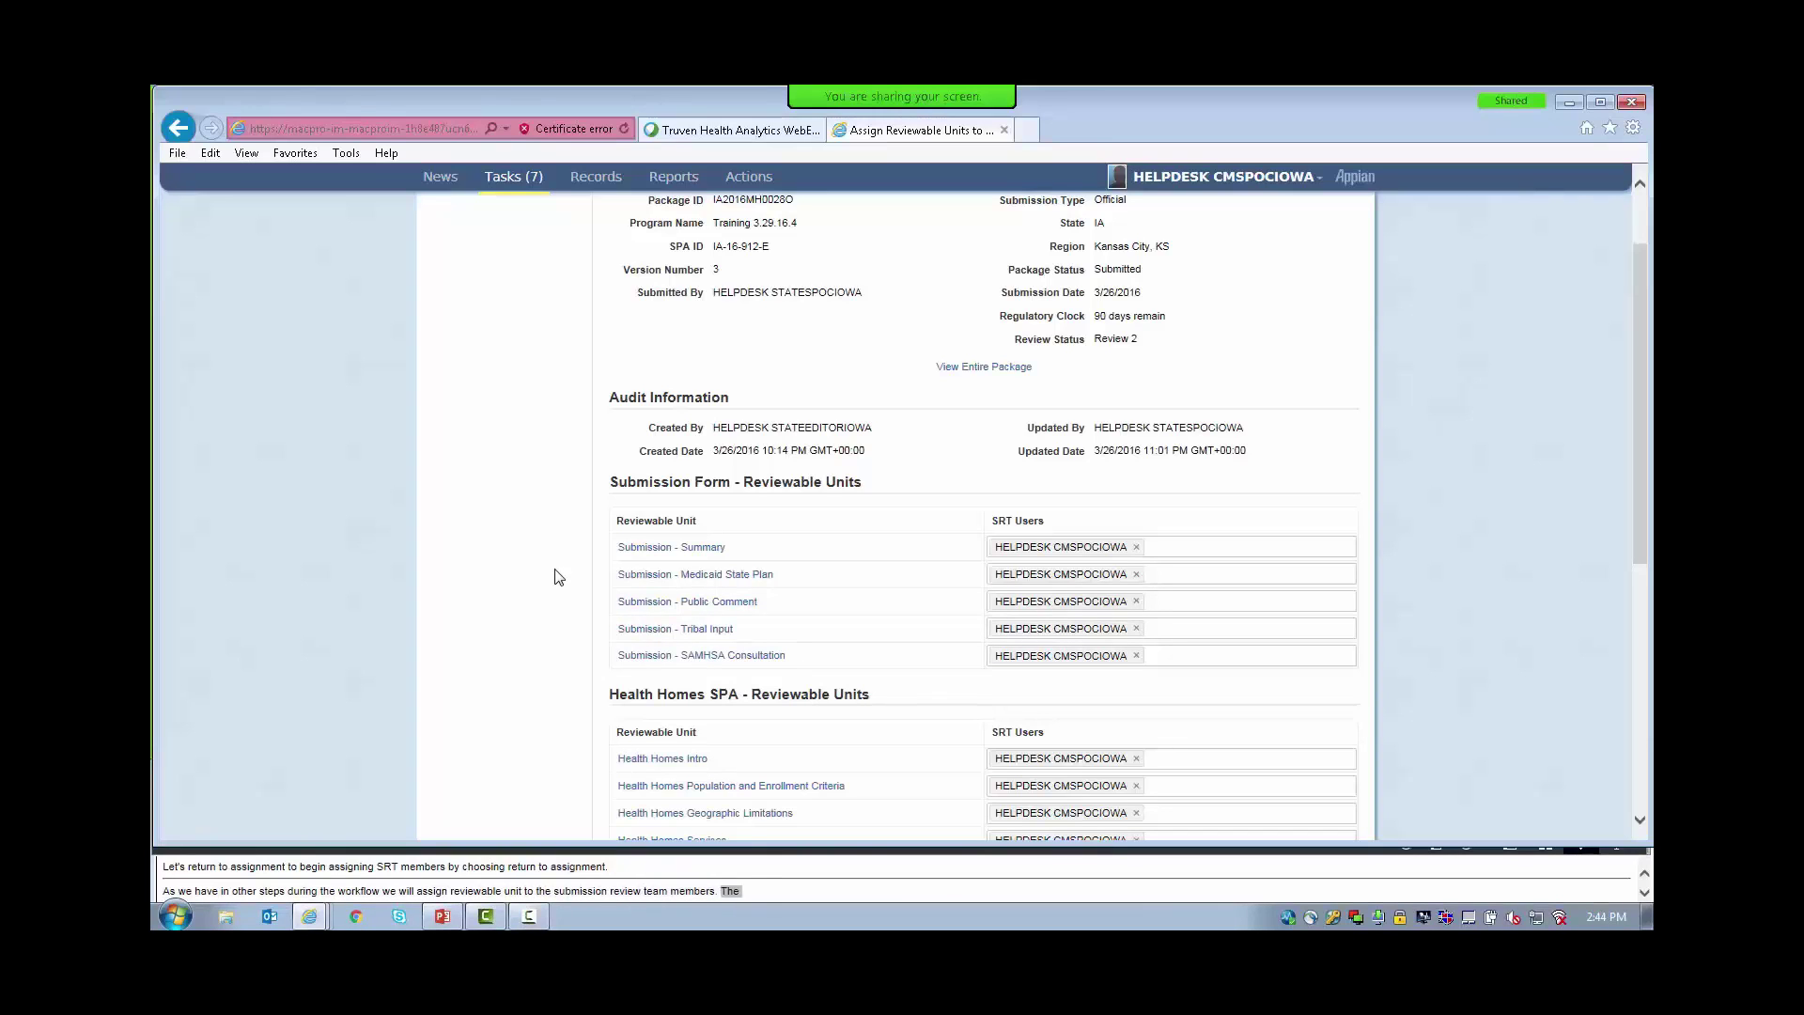
pyautogui.scroll(-3, 560, 577)
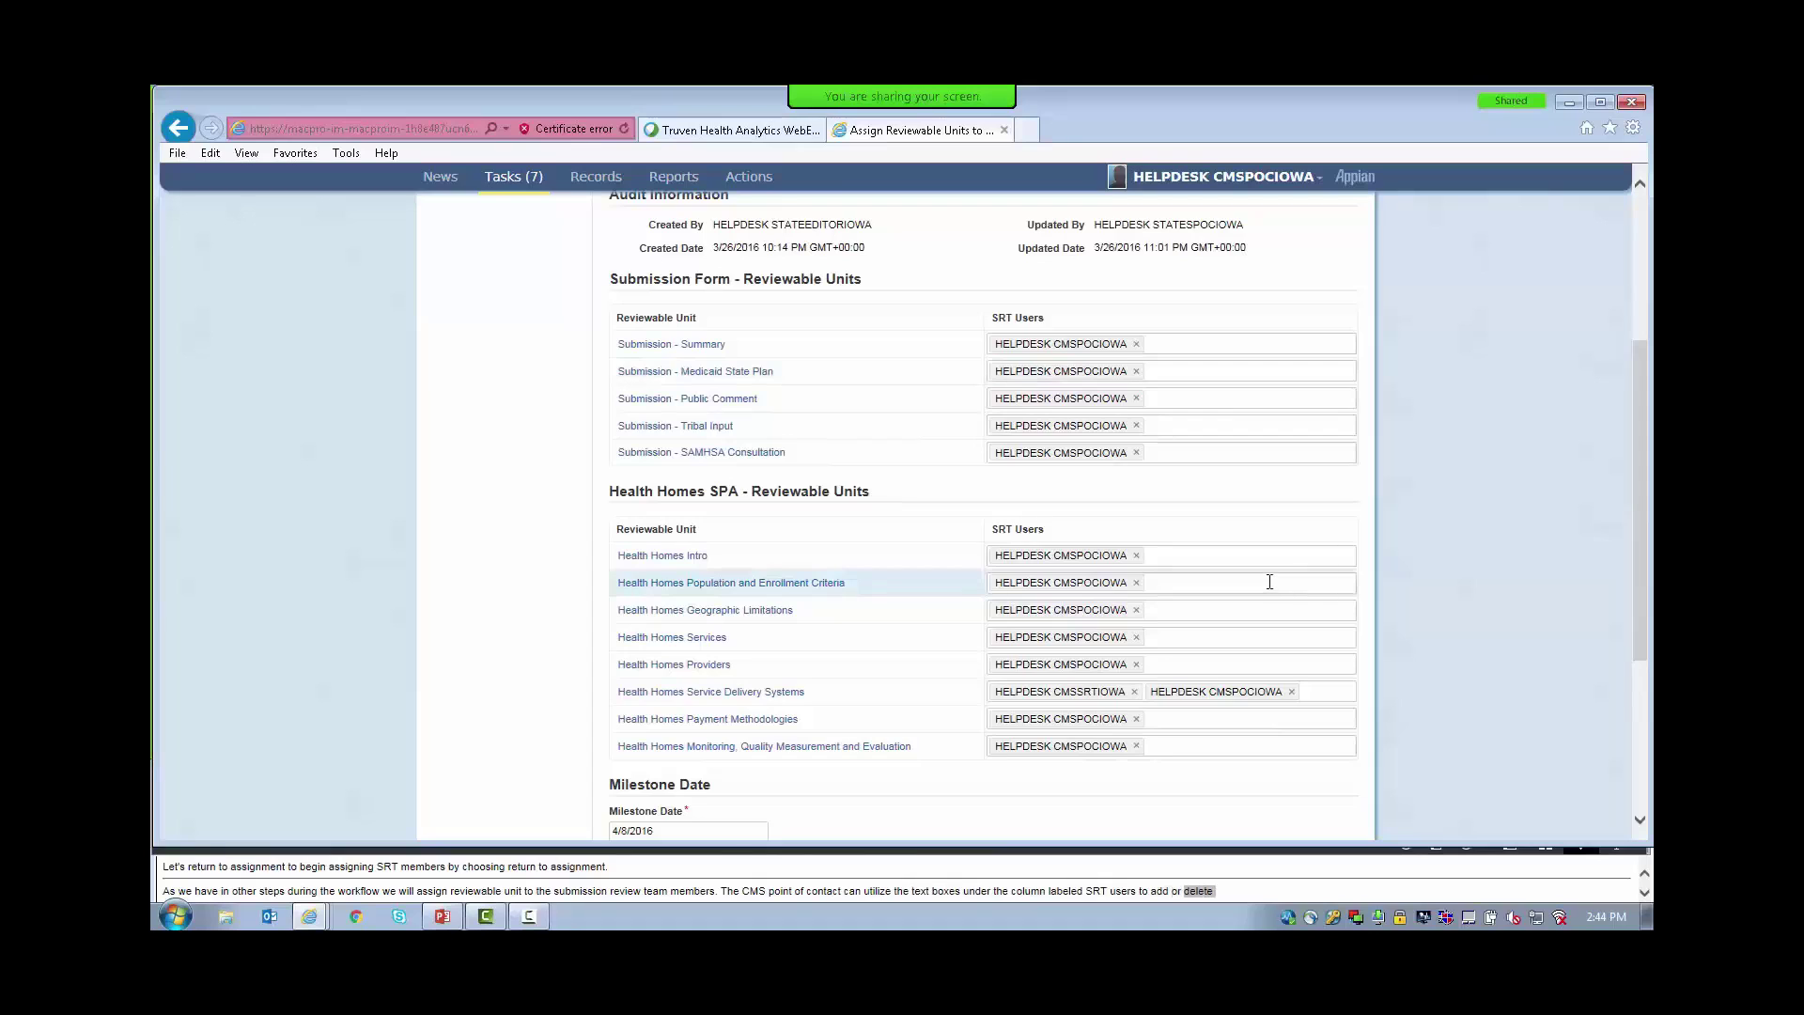
pyautogui.scroll(-1, 1259, 596)
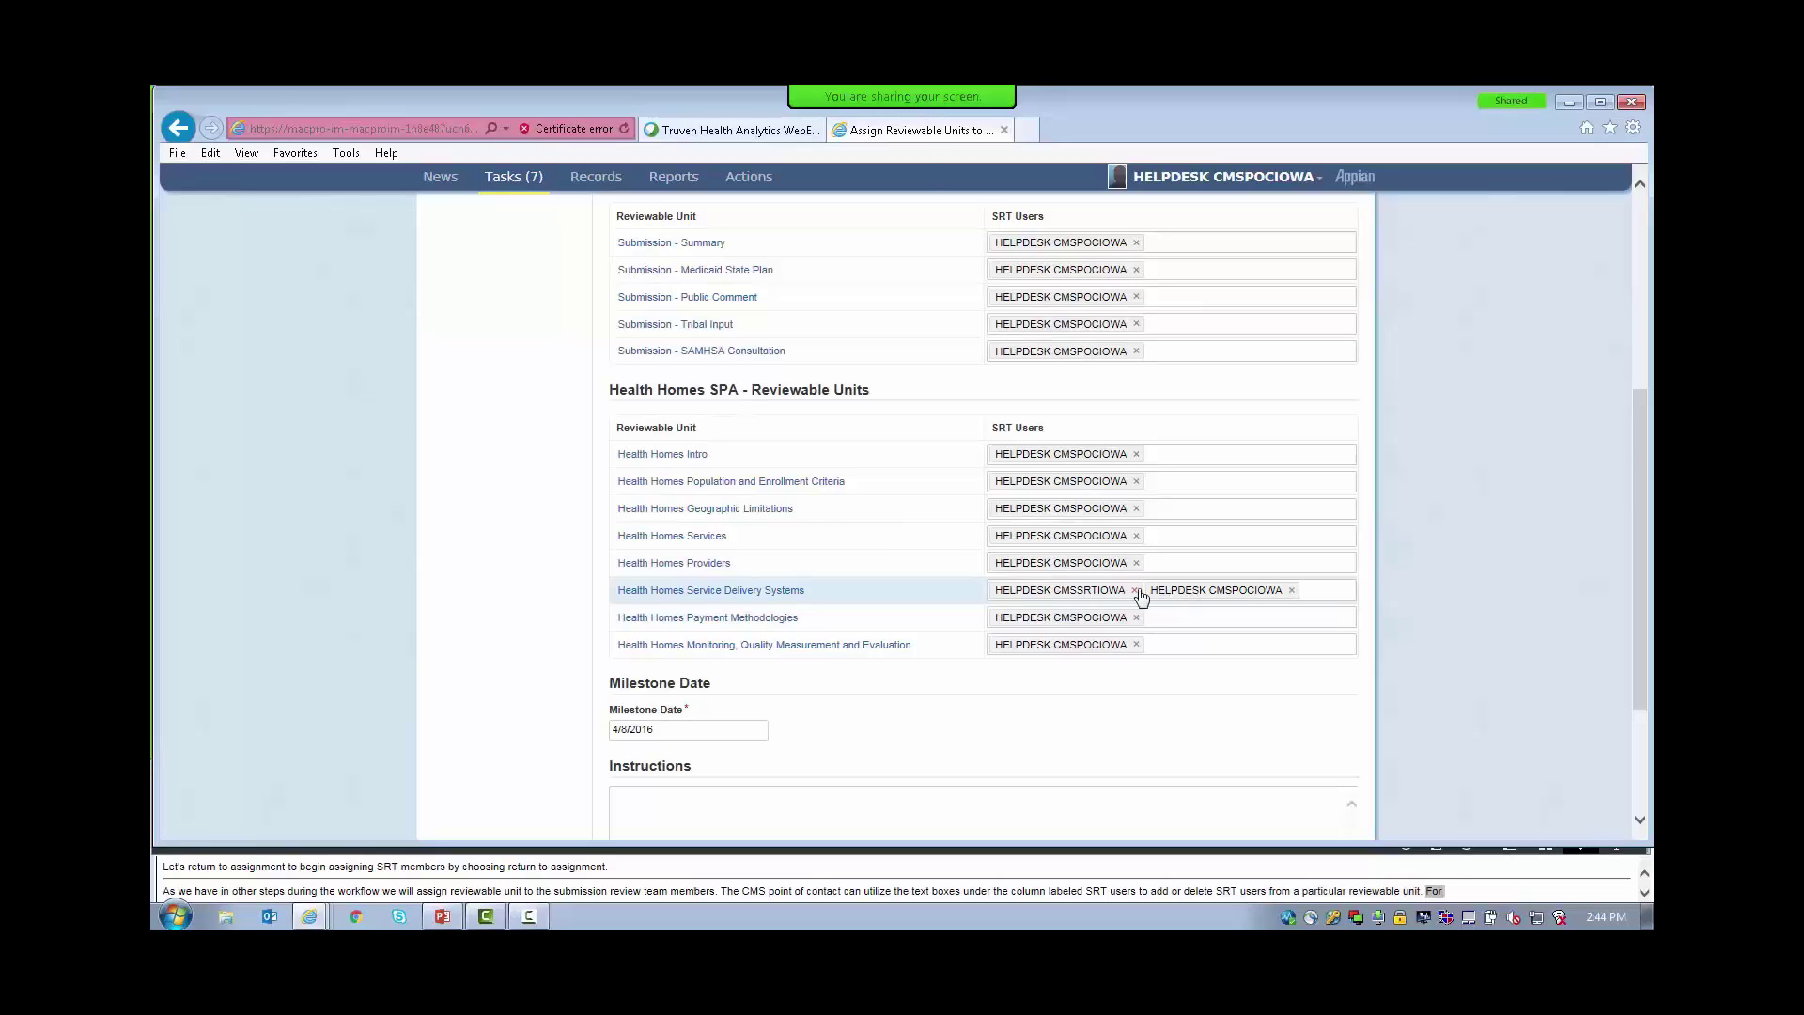
pyautogui.click(1136, 590)
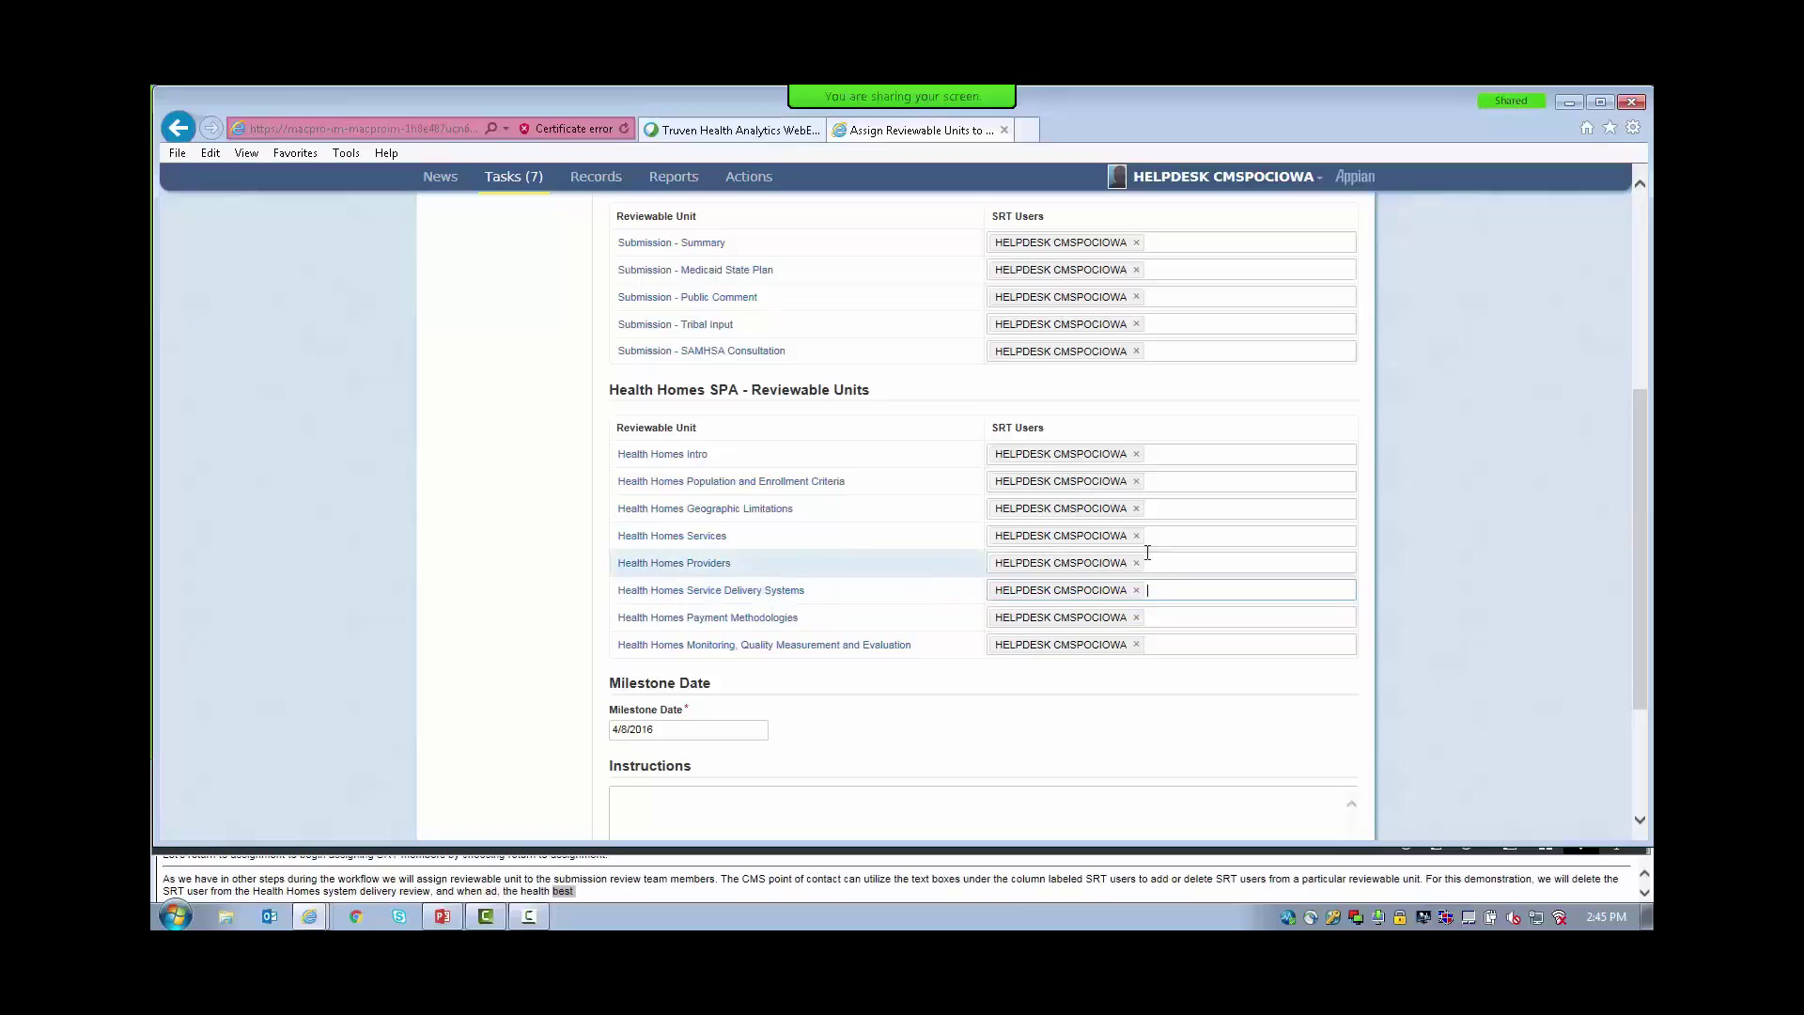
# Add HELPDESK CMSSRTIOWA as an SRT user for Health Homes Geographic Limitations.
pyautogui.click(1188, 509)
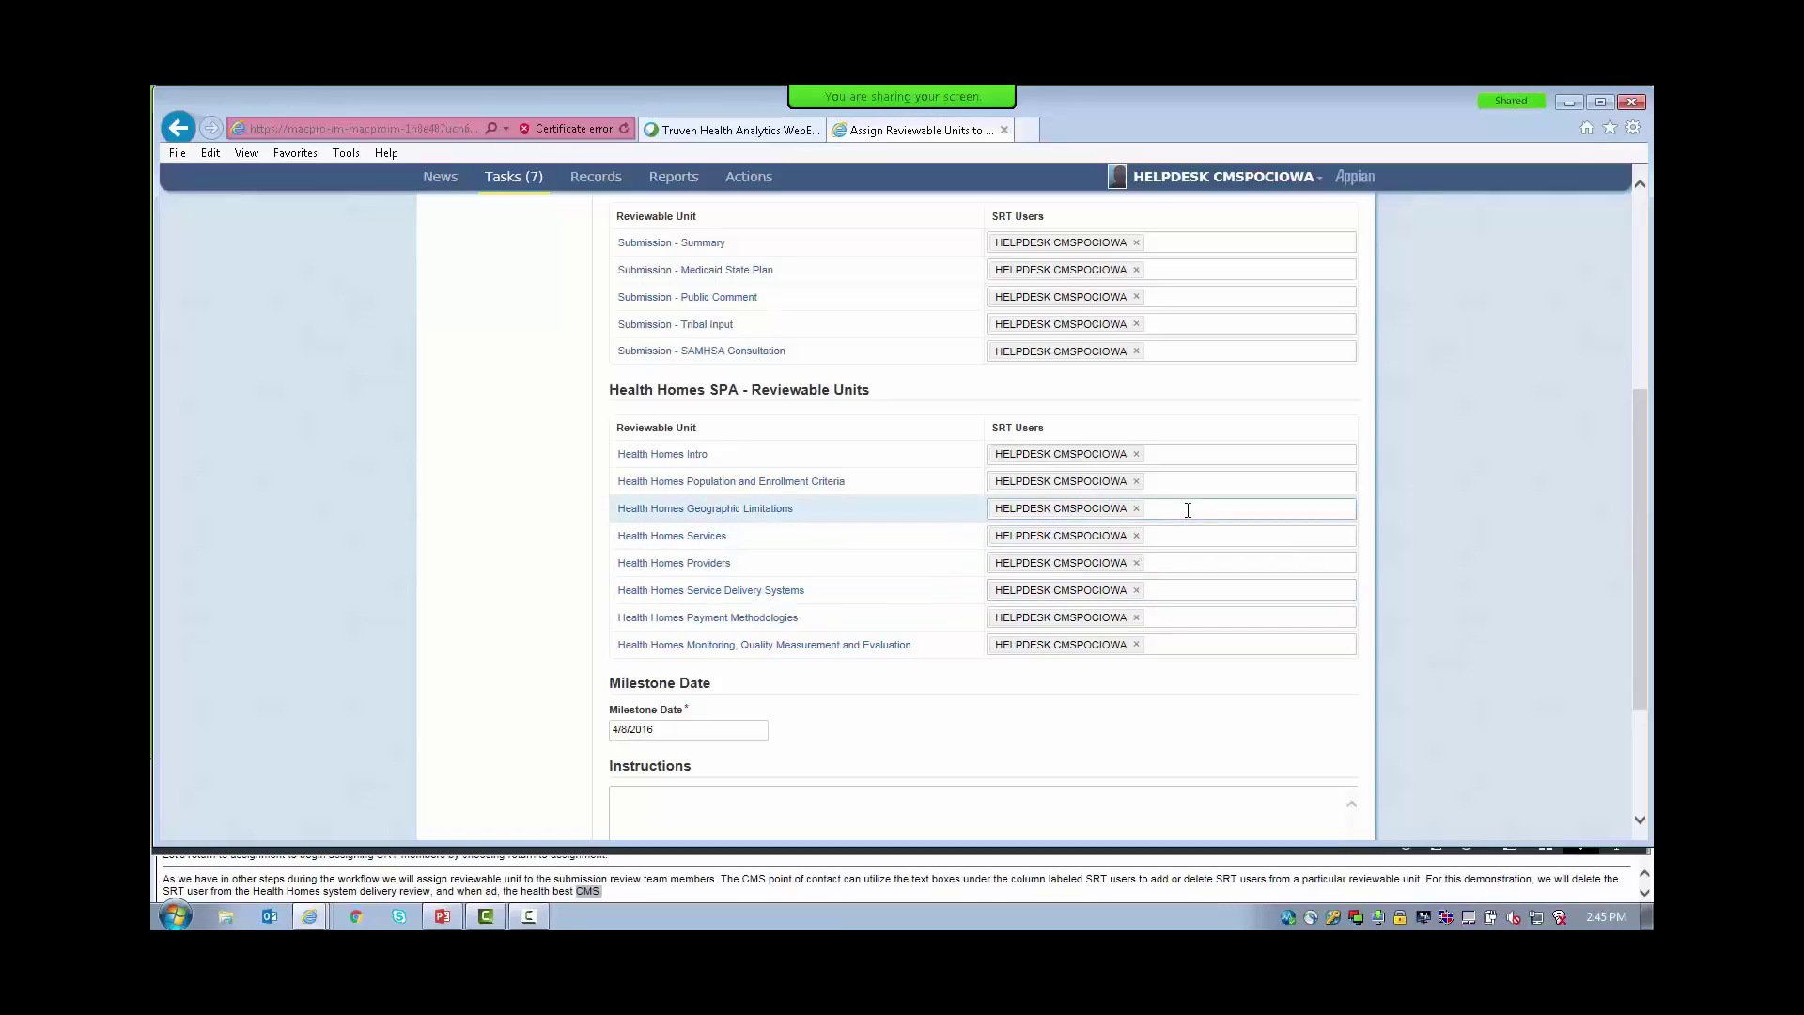
pyautogui.write('He')
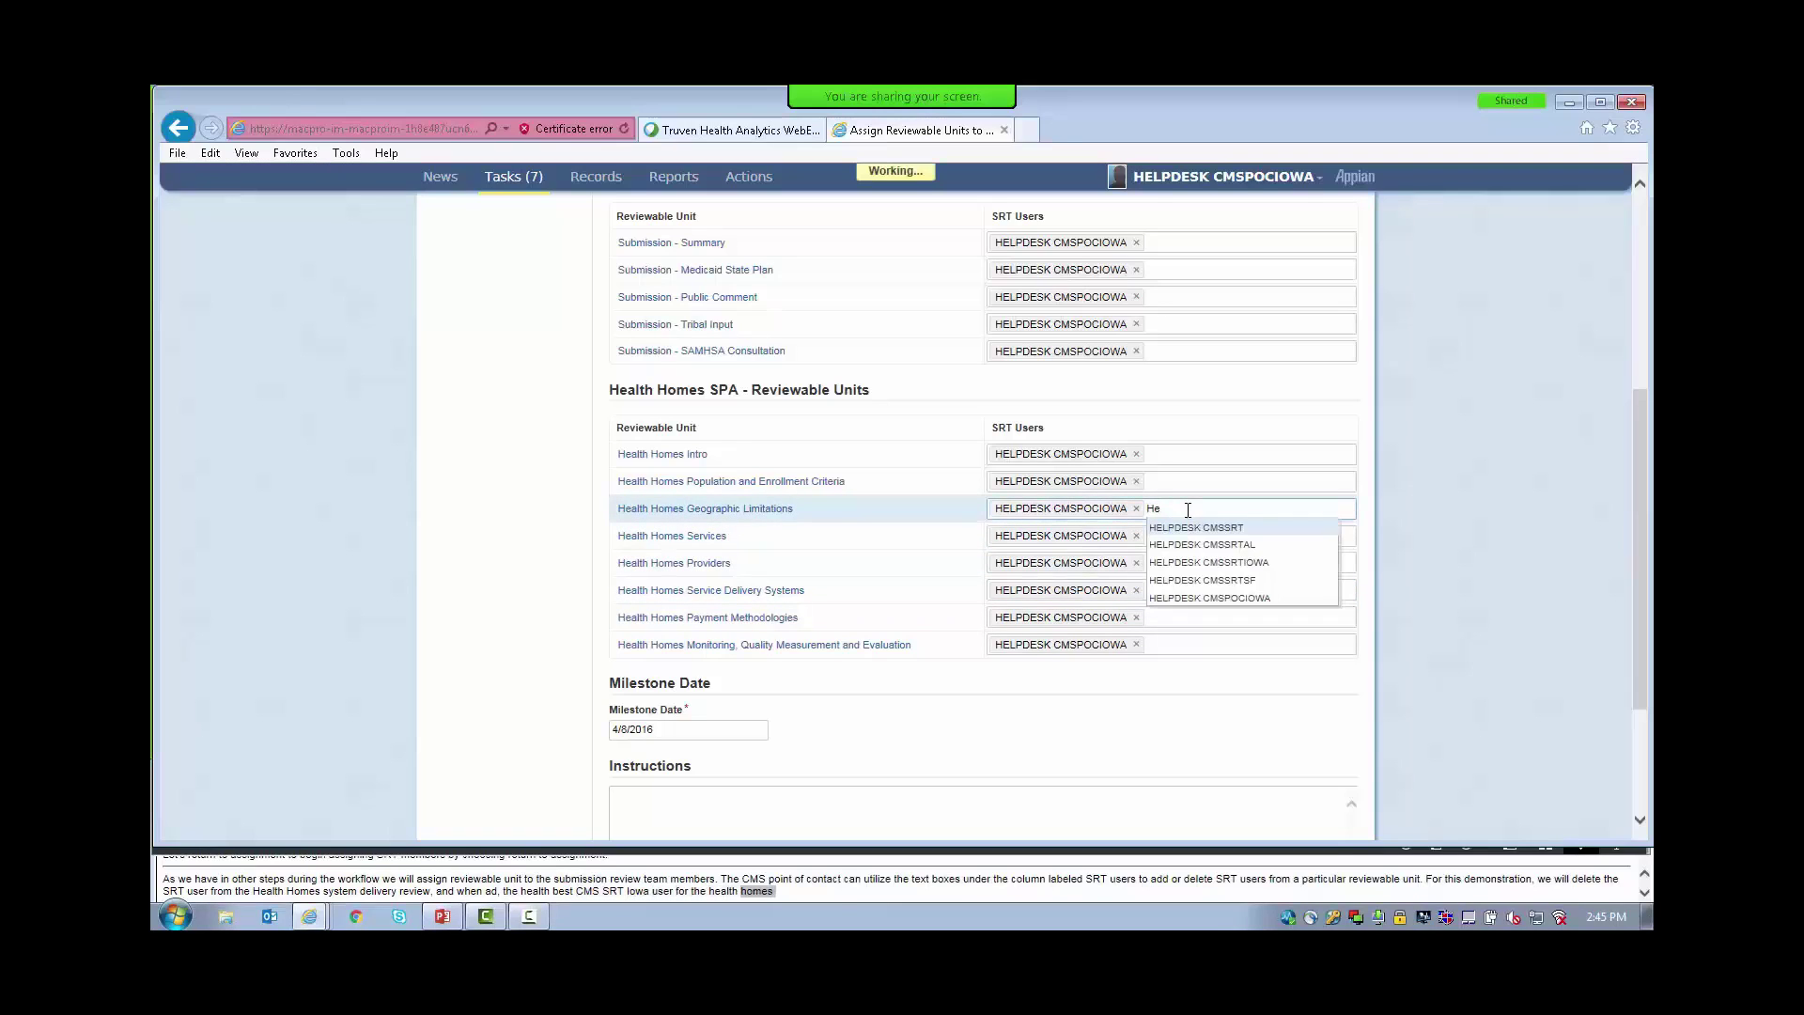
pyautogui.click(1212, 563)
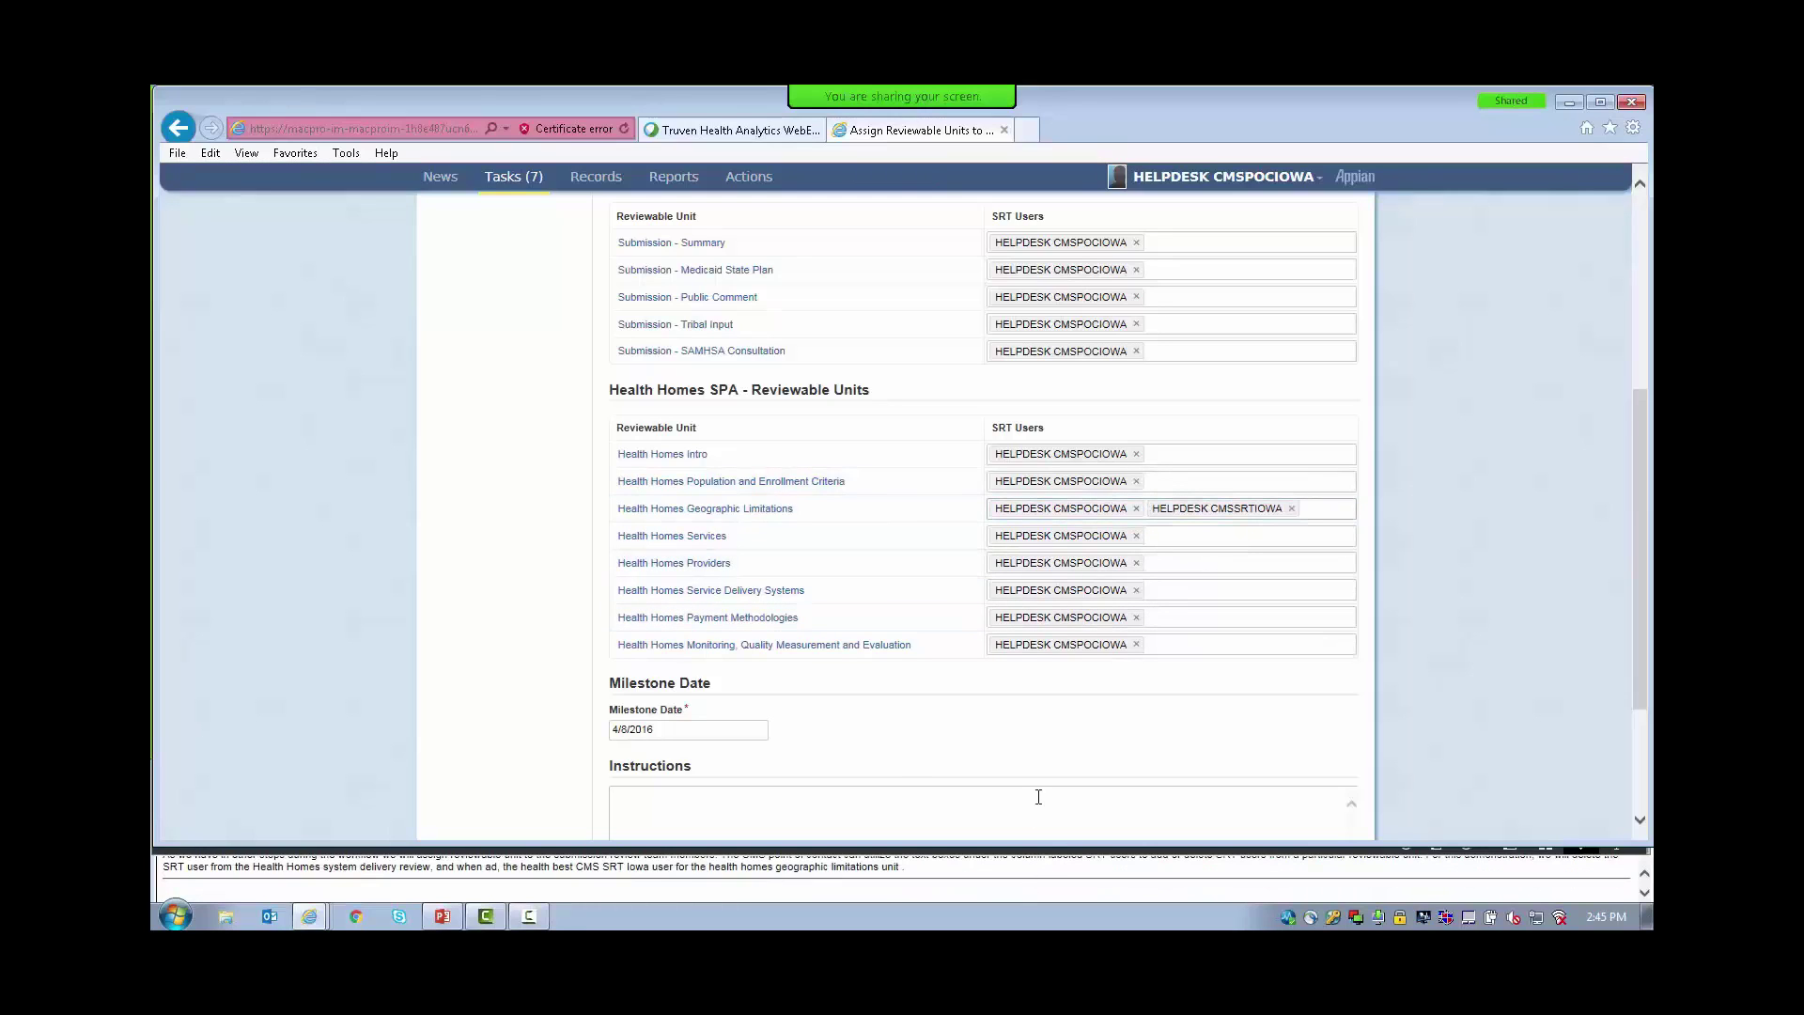
# Set the milestone date to 4/4/2016 and assign the reviewable units to the SRT users.
pyautogui.scroll(-2, 794, 739)
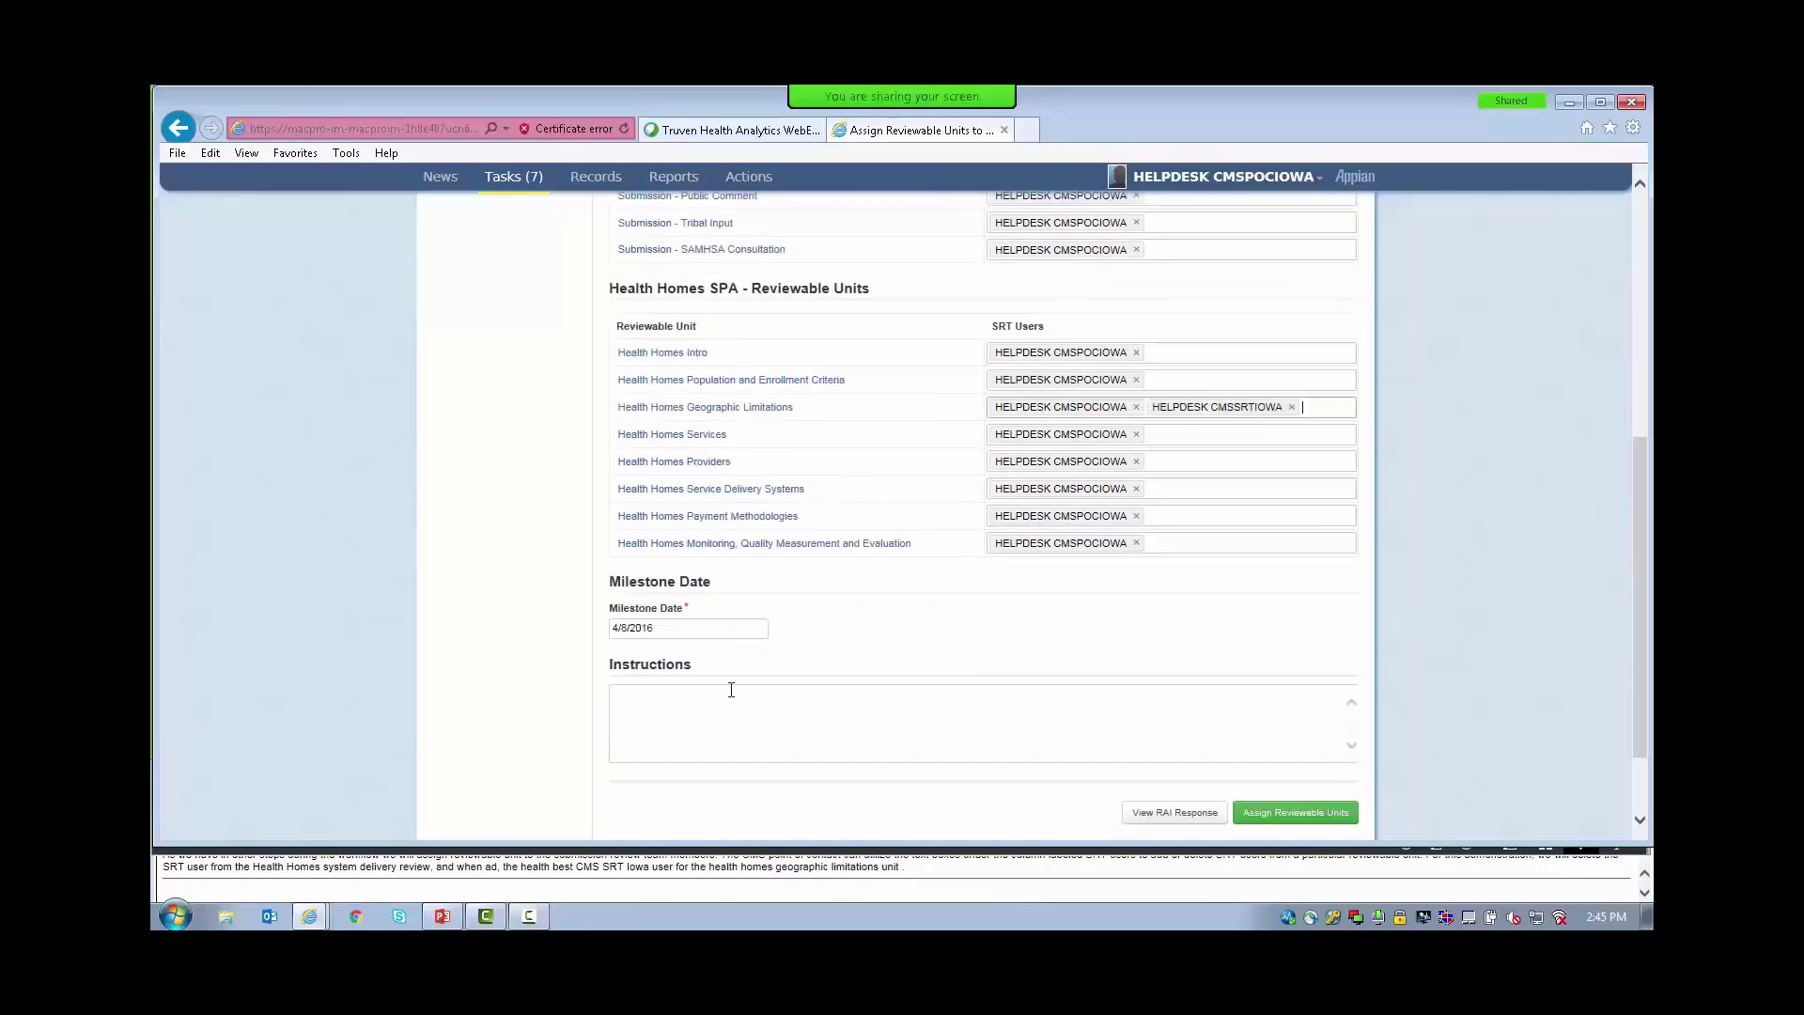
pyautogui.click(705, 626)
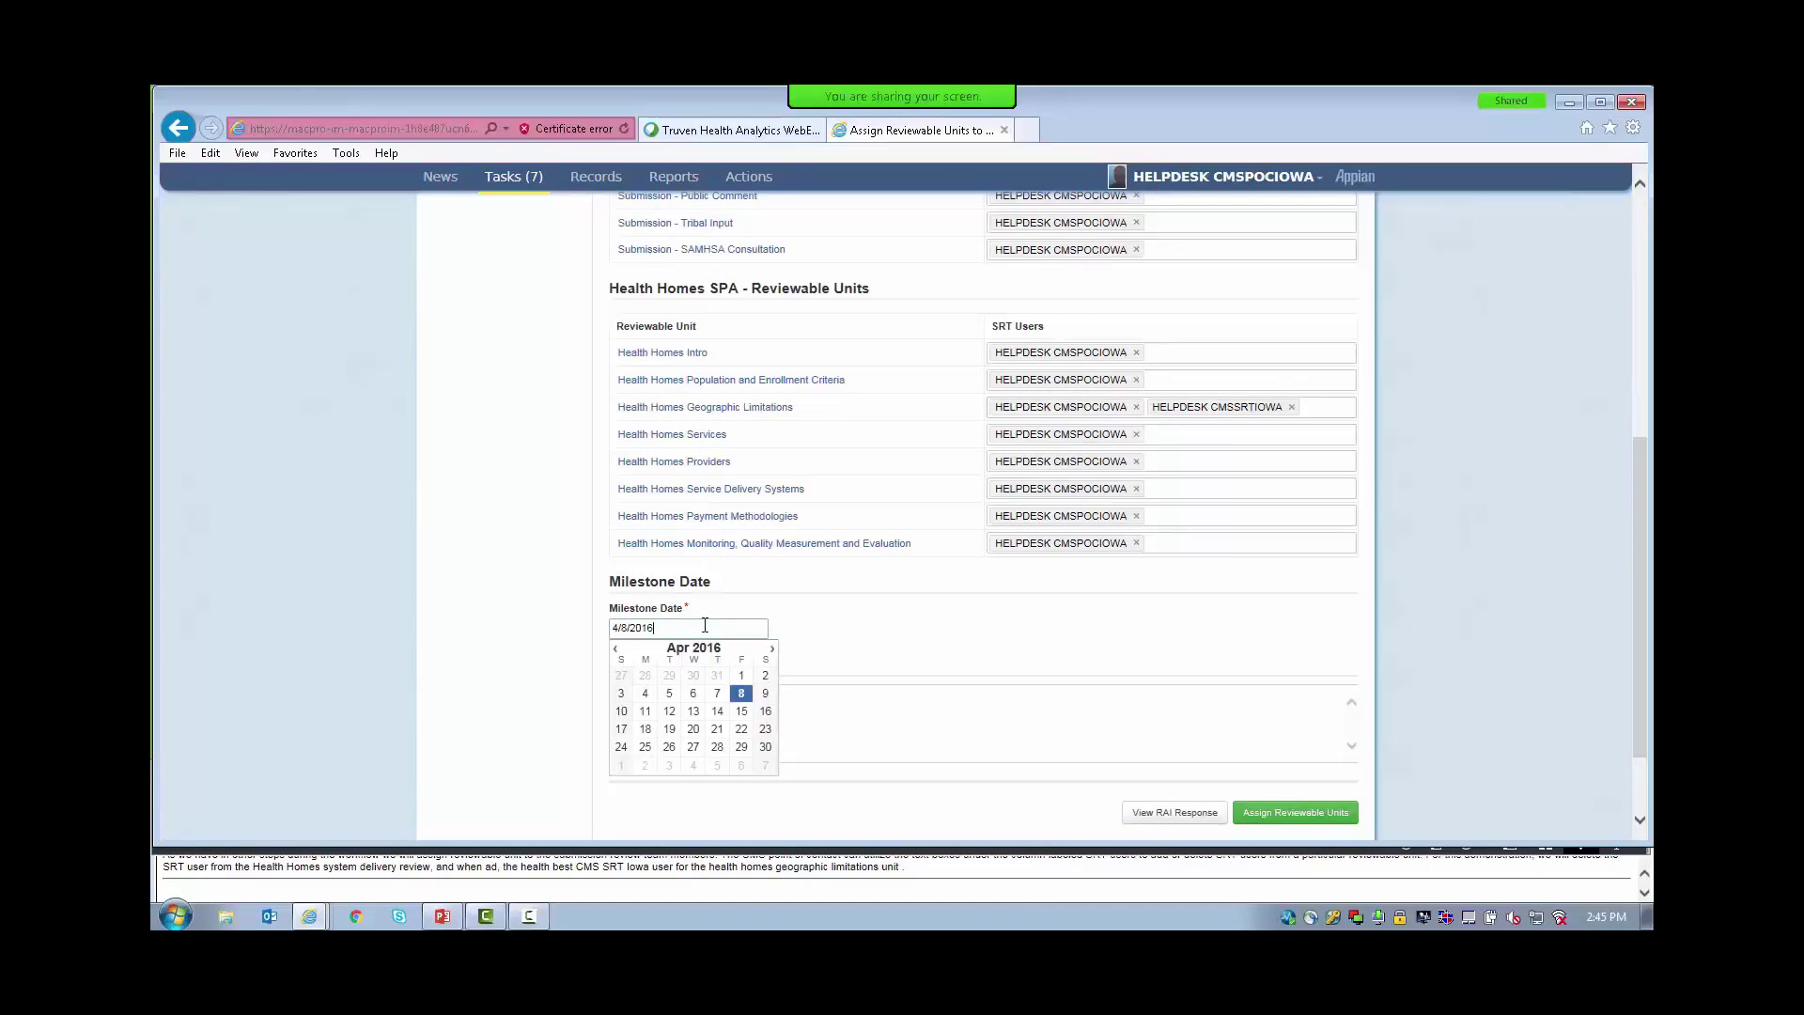
pyautogui.click(644, 695)
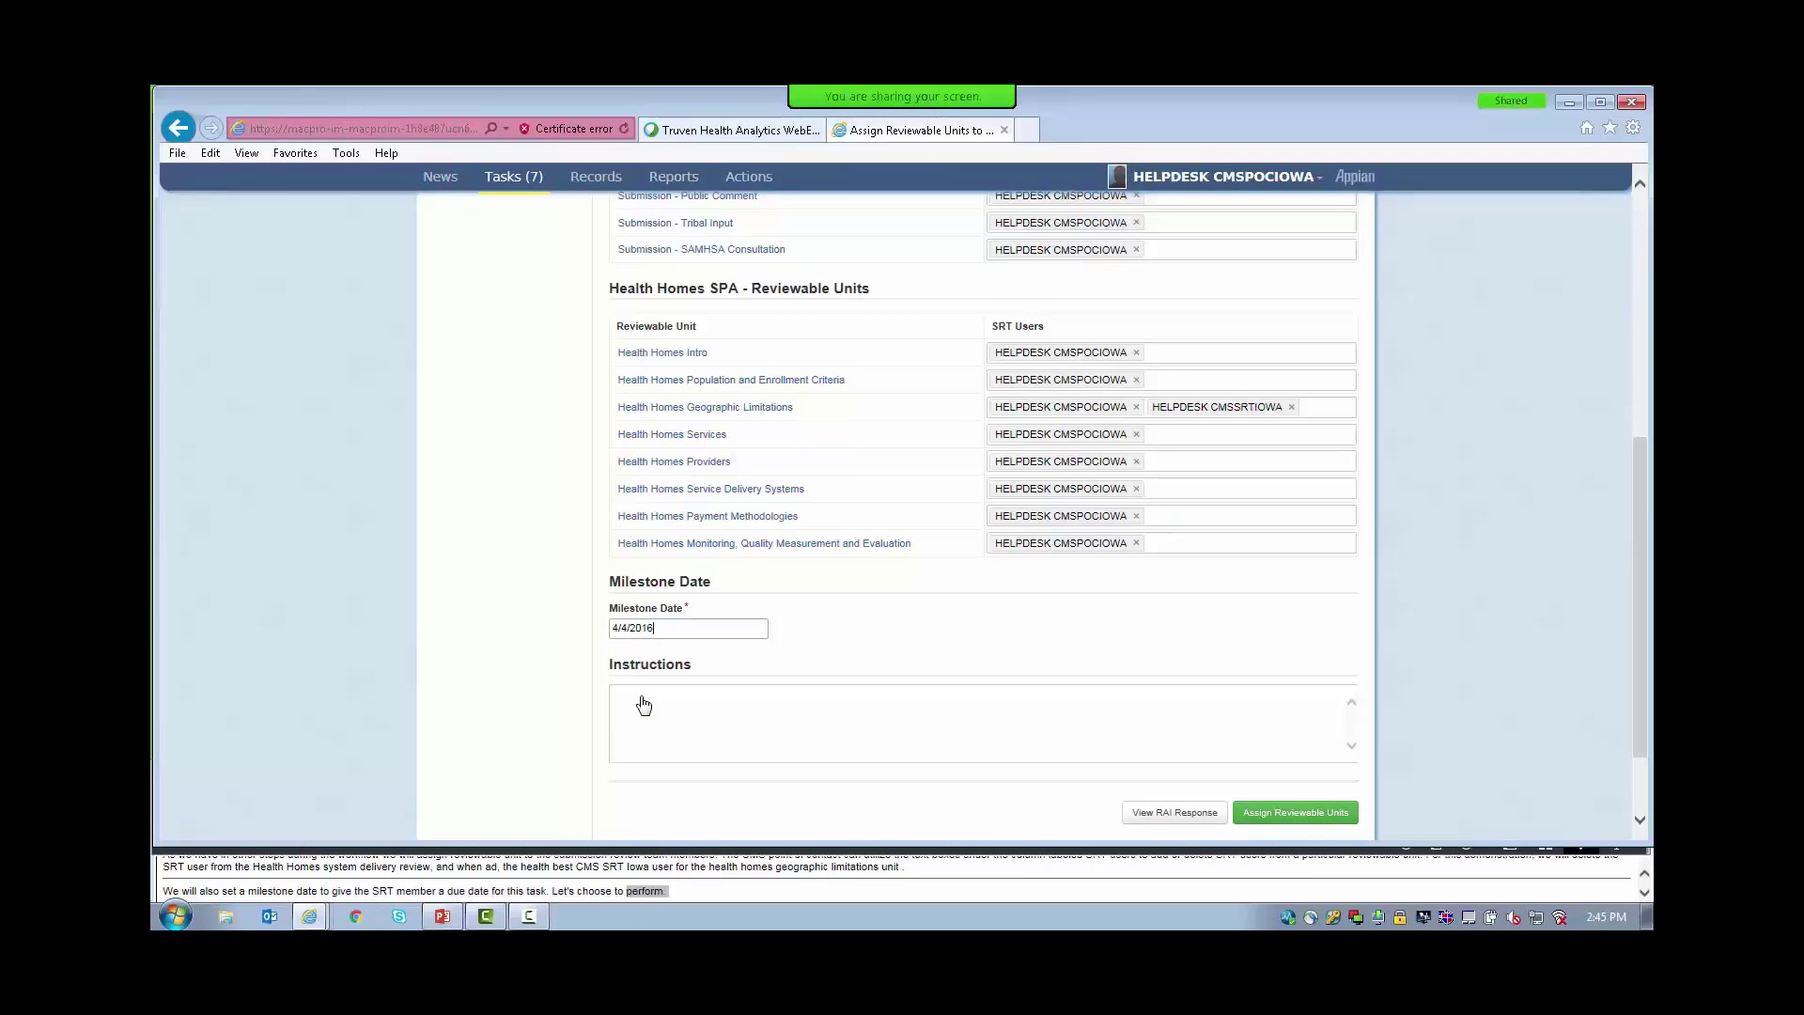
pyautogui.click(1338, 814)
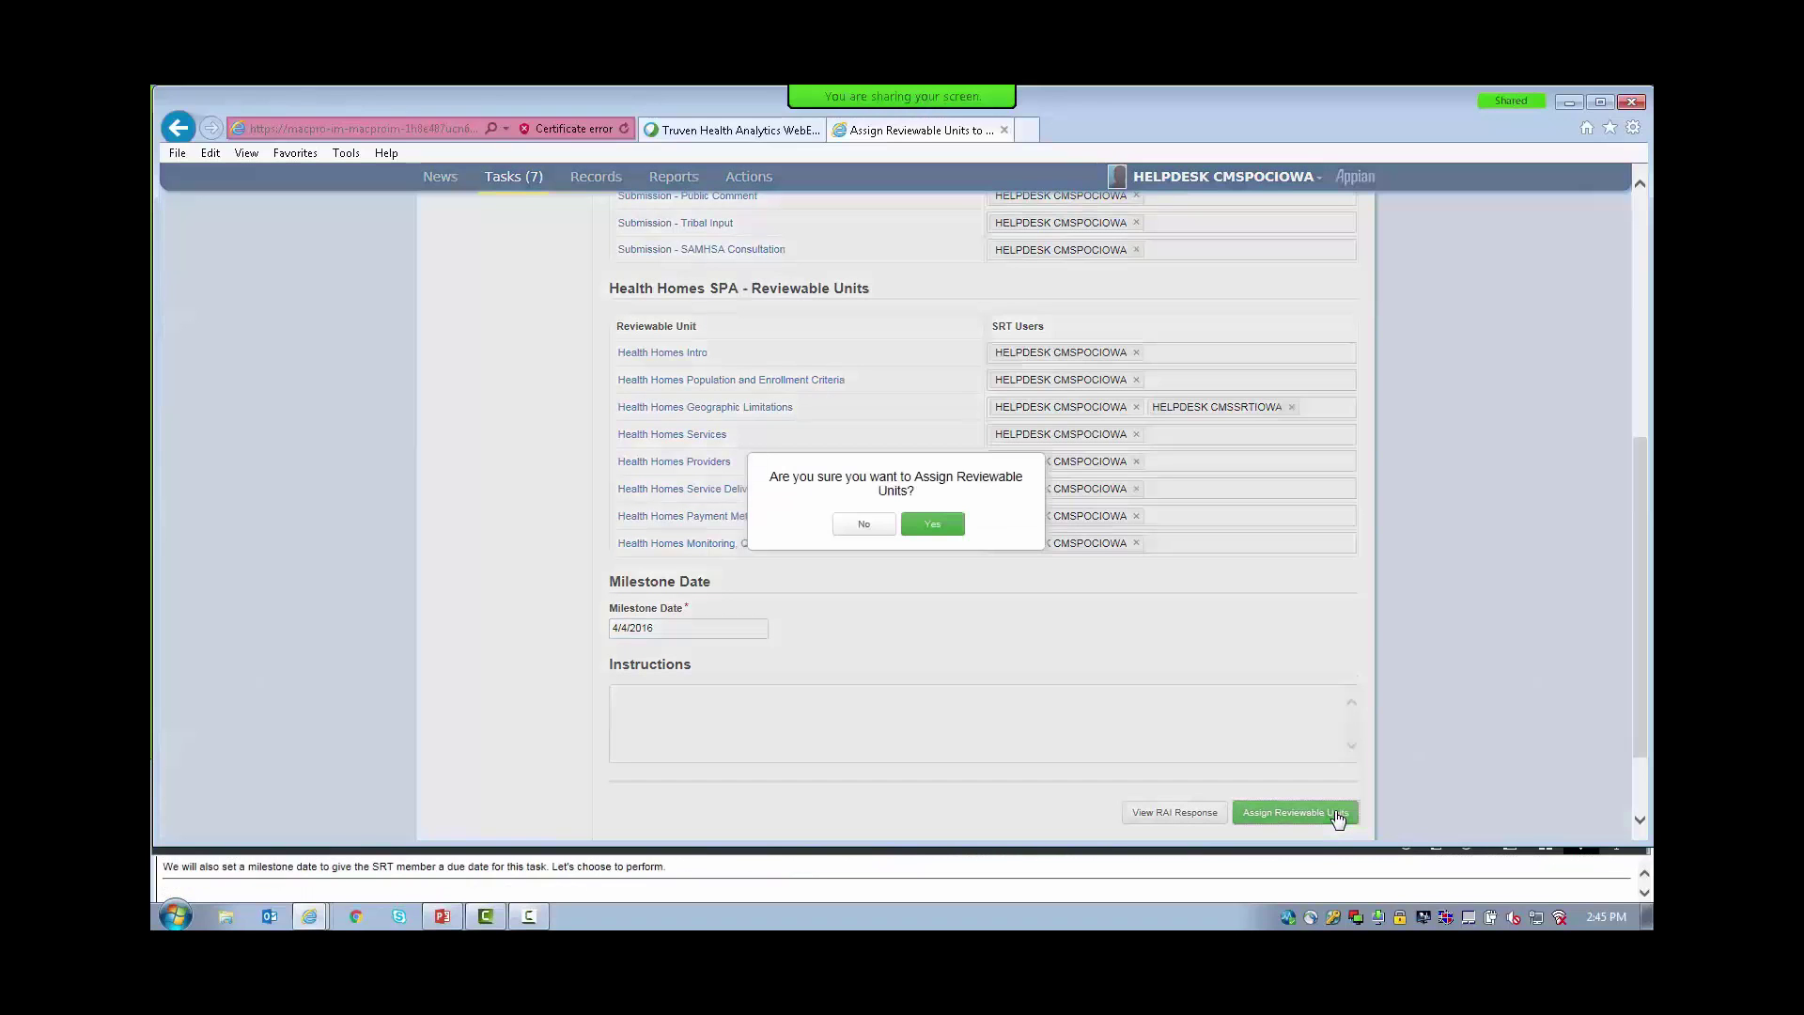
pyautogui.click(933, 523)
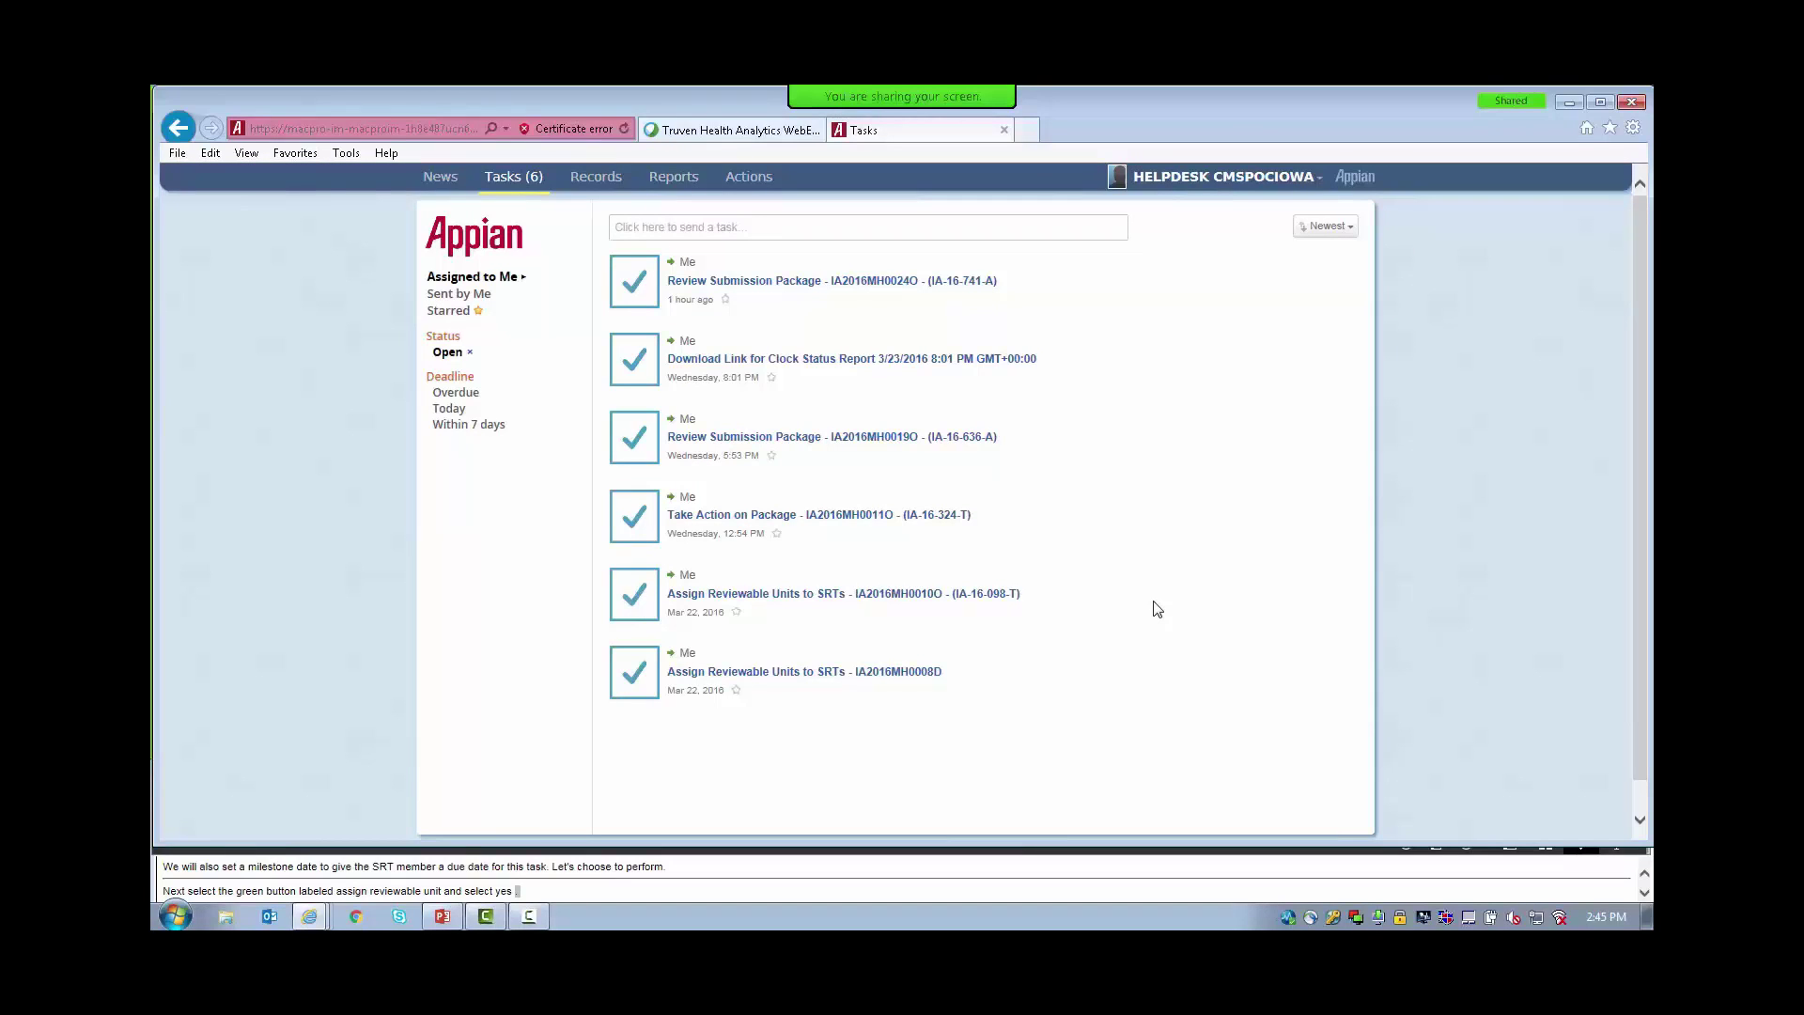
# Refresh the task list, open the Review Submission Package task for IA-16-912-E, and examine its package information and reviewable unit statuses.
pyautogui.click(524, 185)
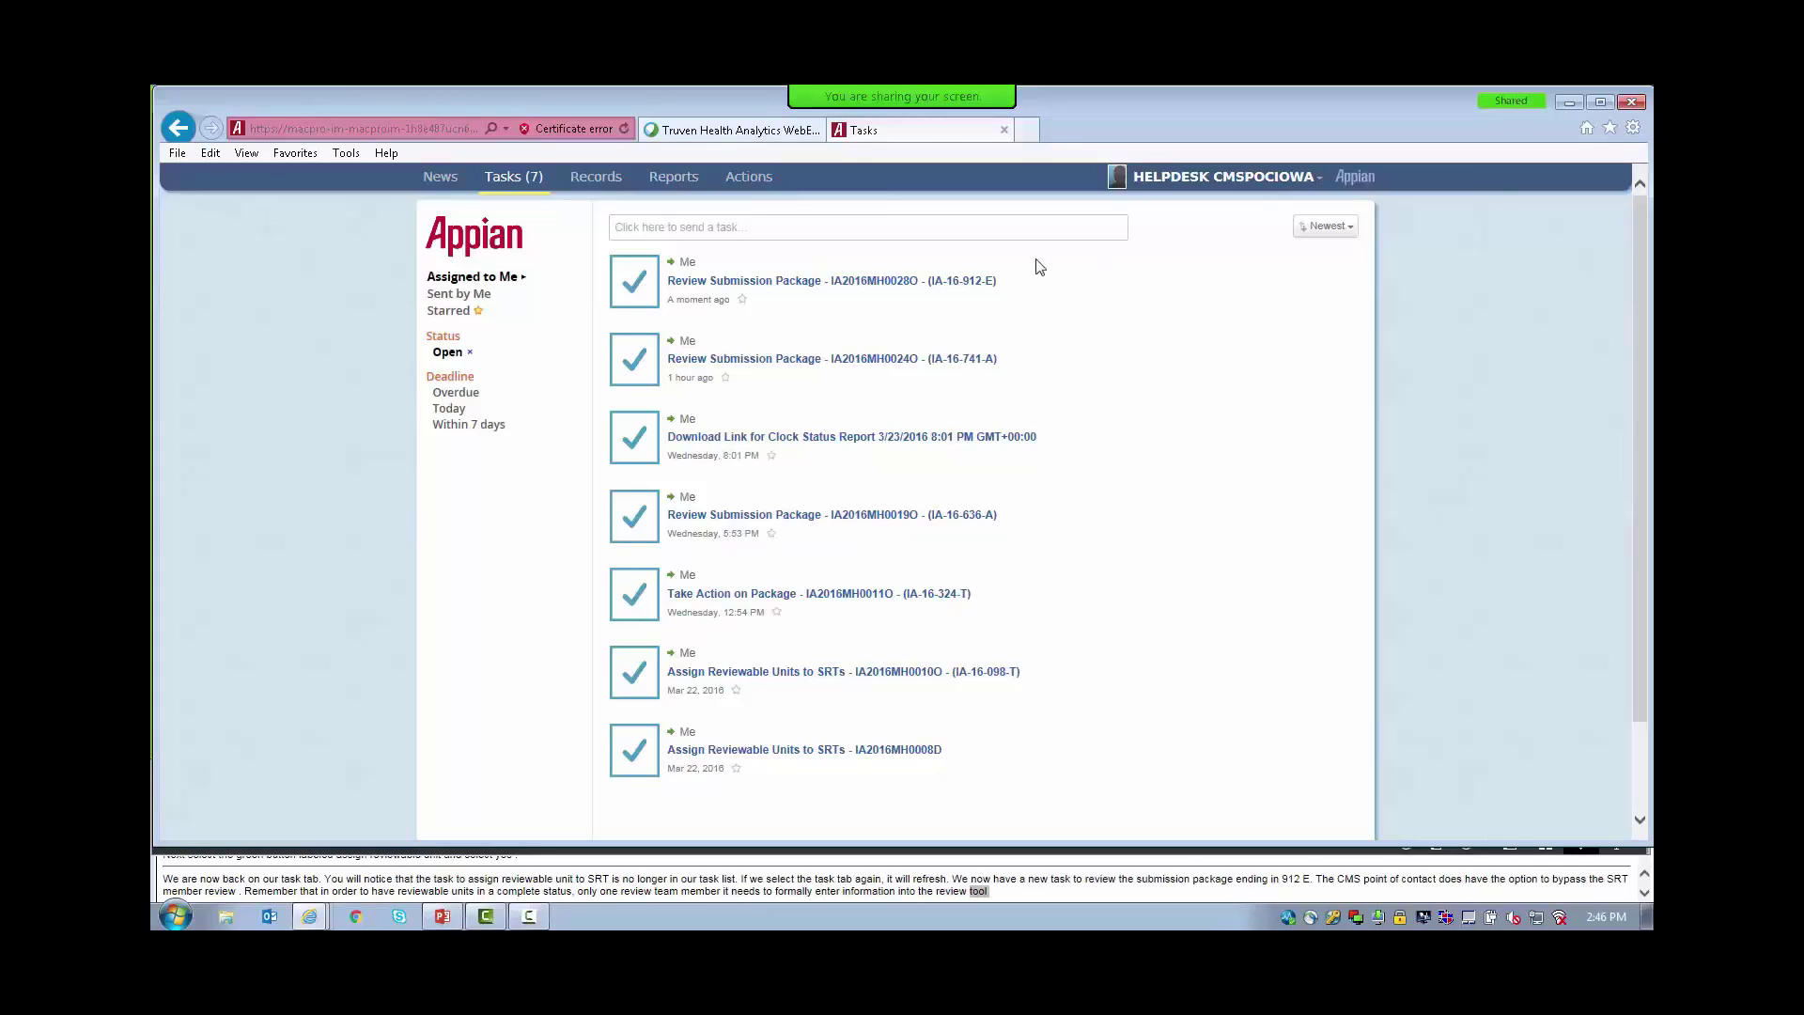
pyautogui.click(896, 285)
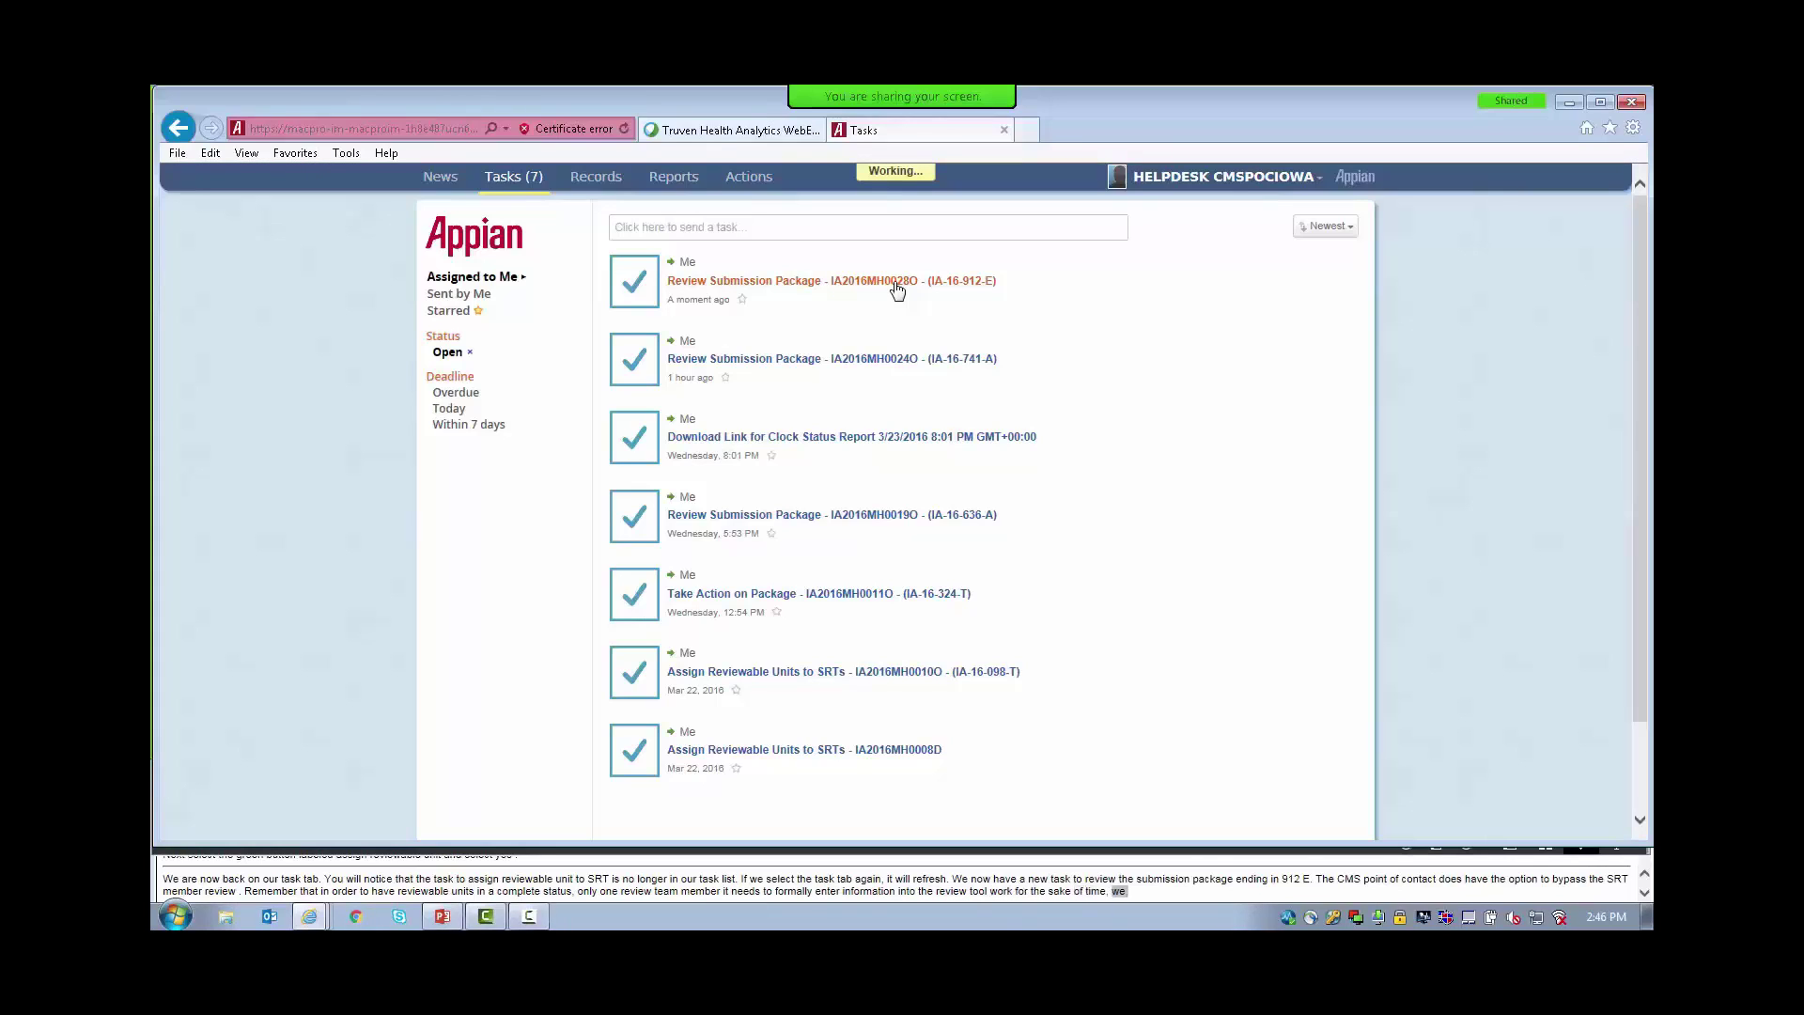
pyautogui.scroll(-1, 924, 353)
pyautogui.scroll(-3, 924, 352)
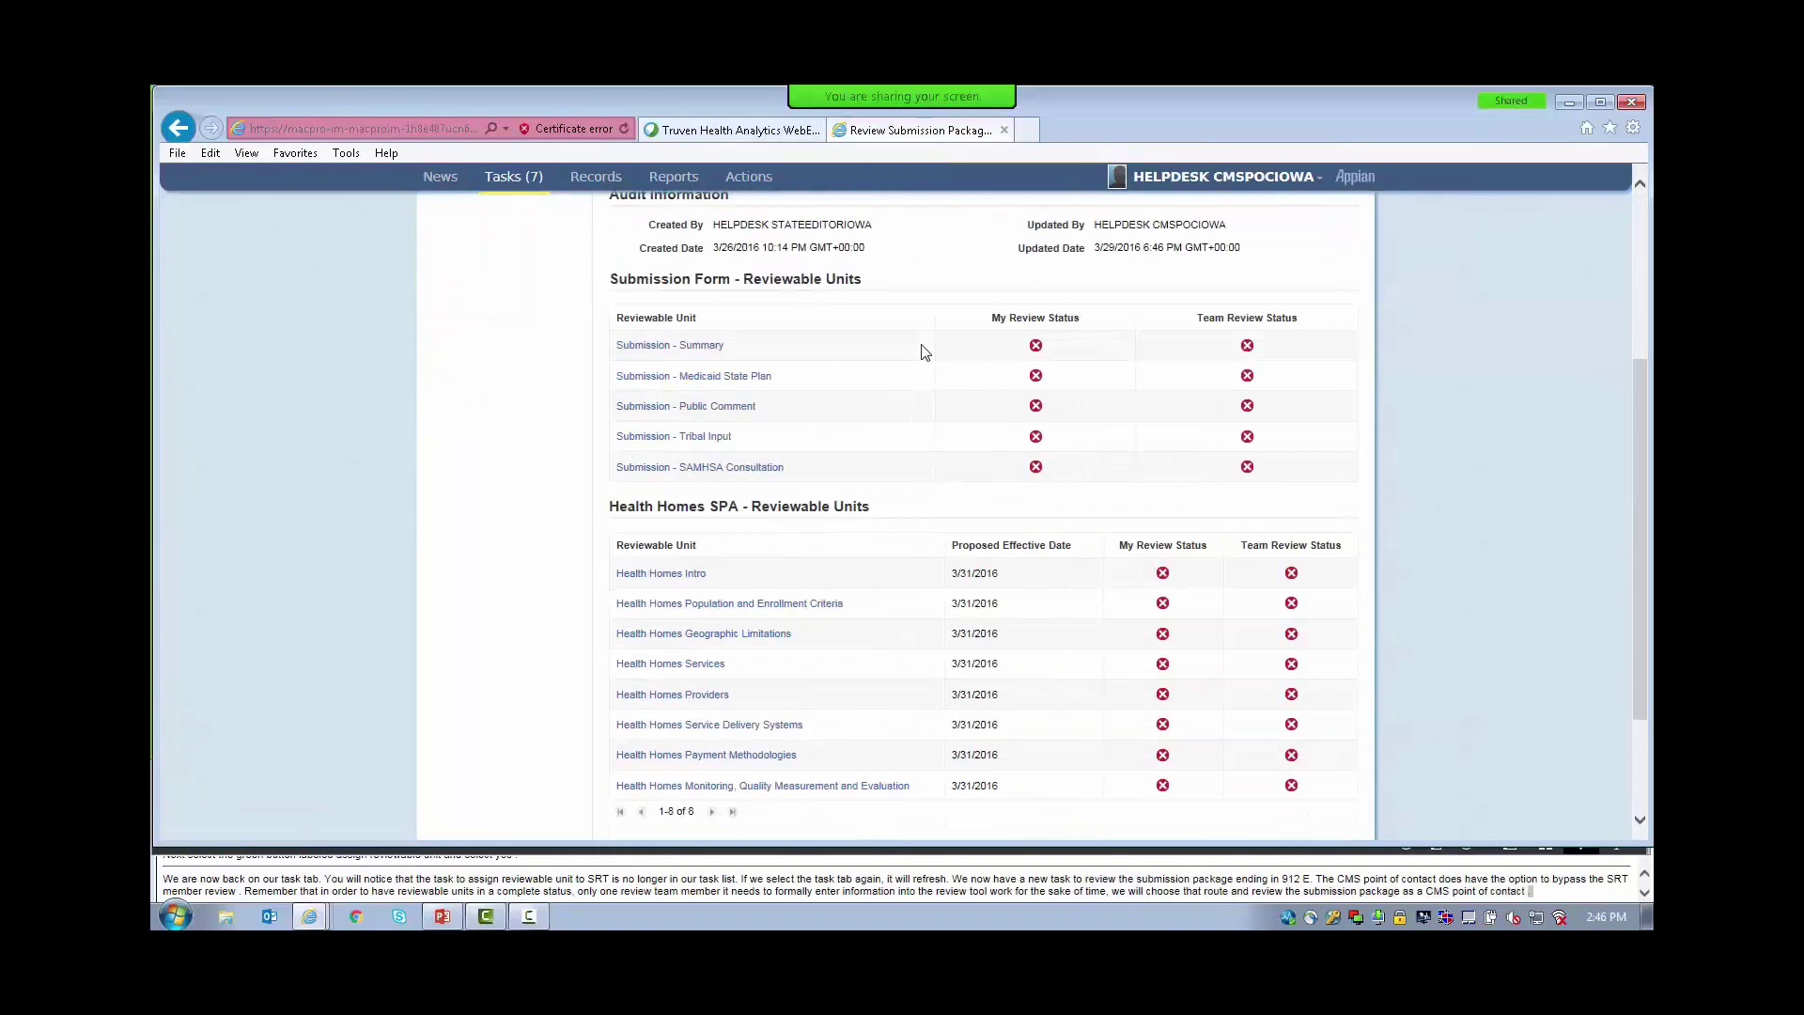
pyautogui.scroll(3, 921, 358)
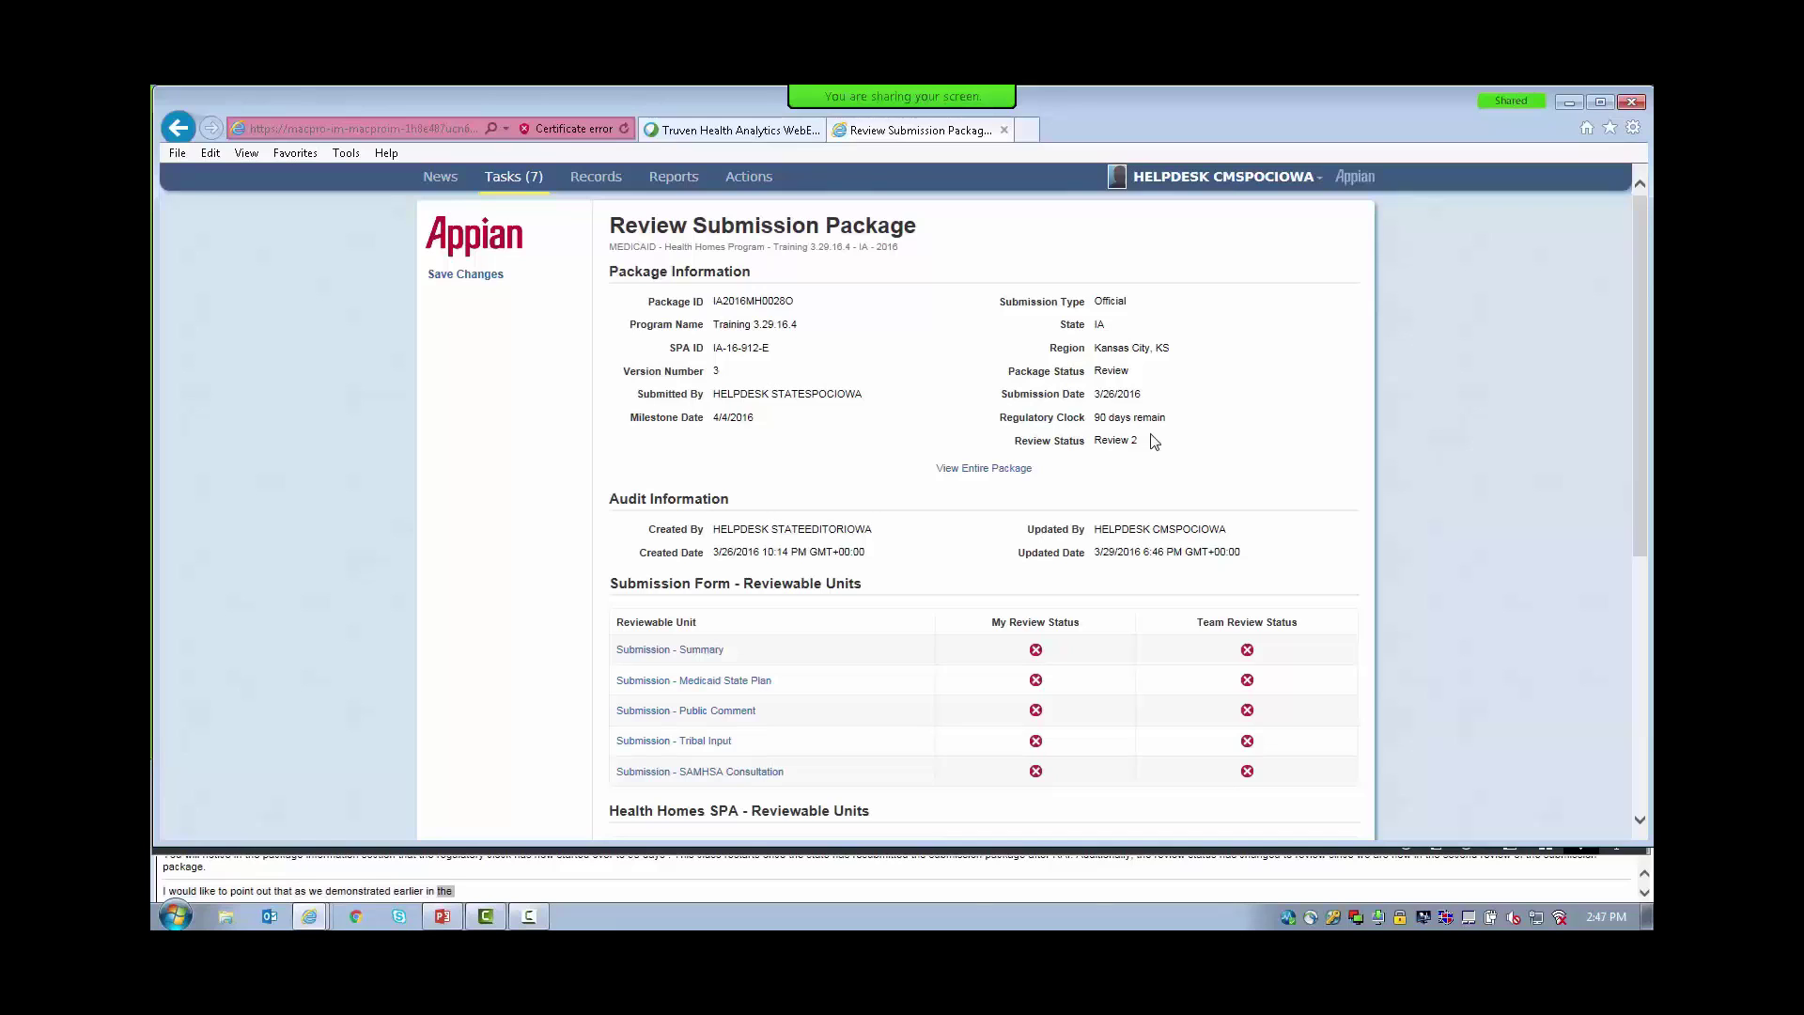
# Take action on the package by choosing Recommend Approval of the Submission Package and executing it without instructions.
pyautogui.scroll(-2, 1247, 476)
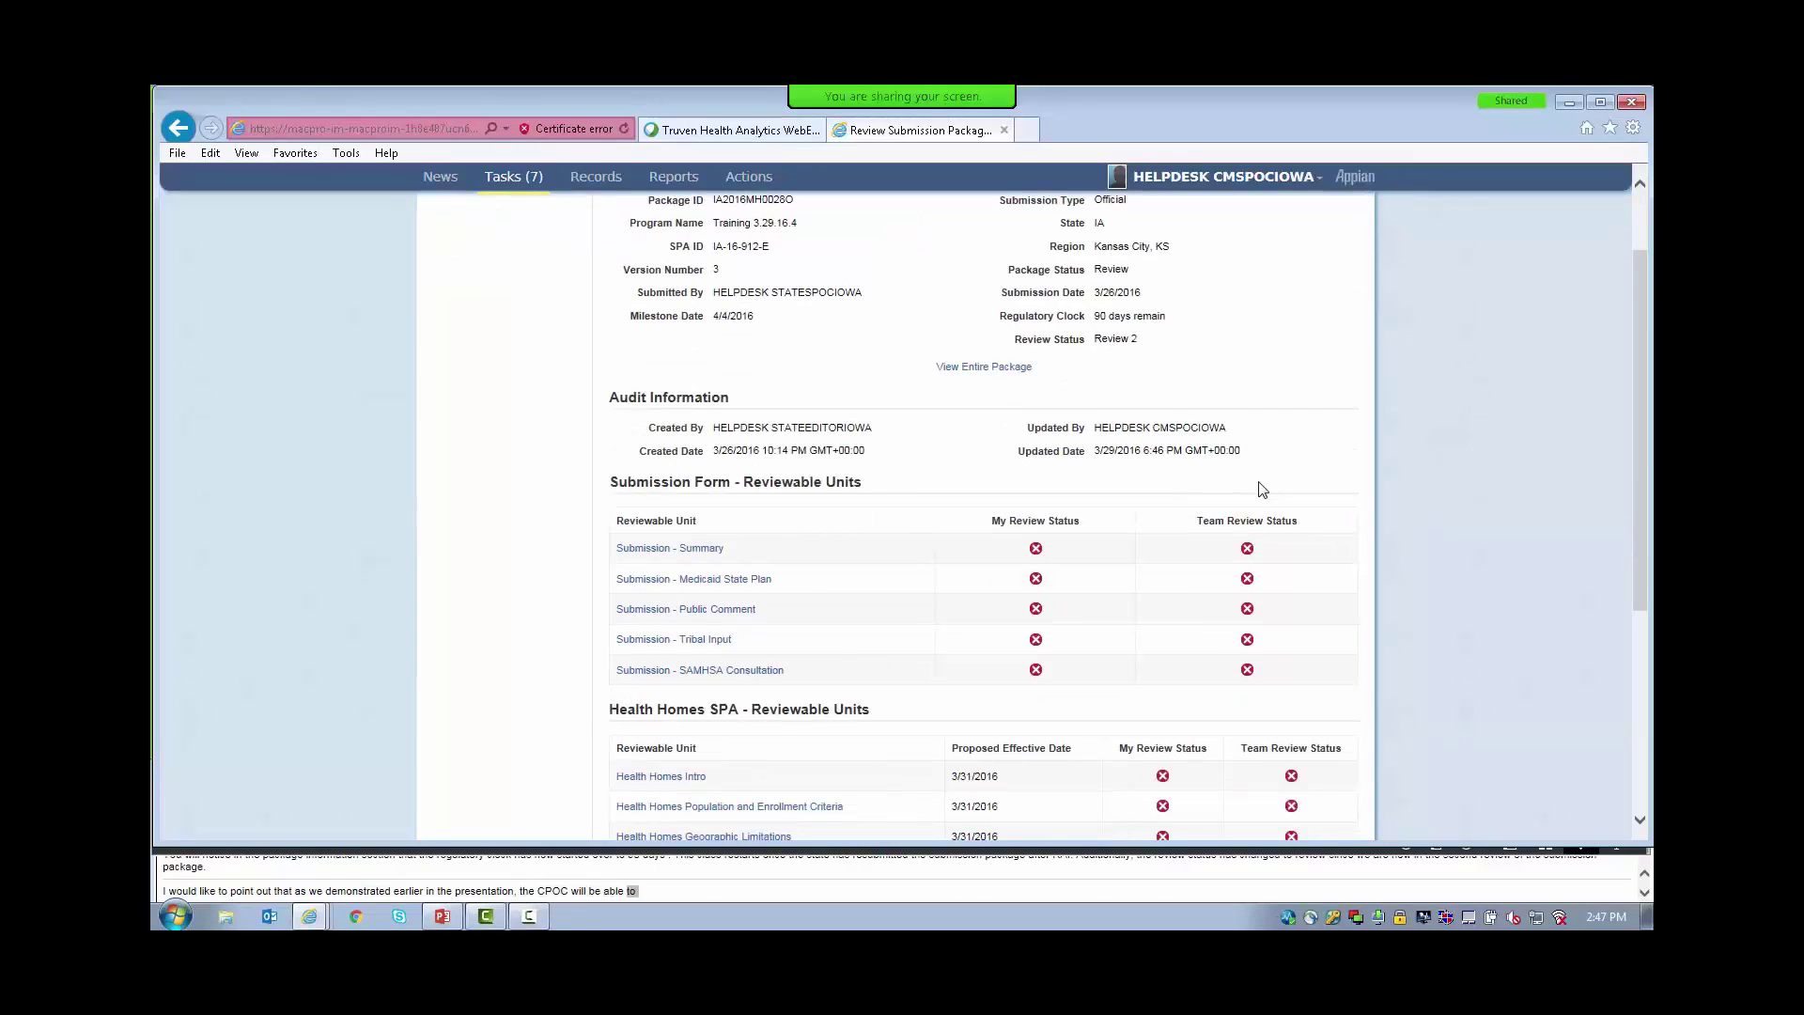
pyautogui.scroll(-3, 1262, 489)
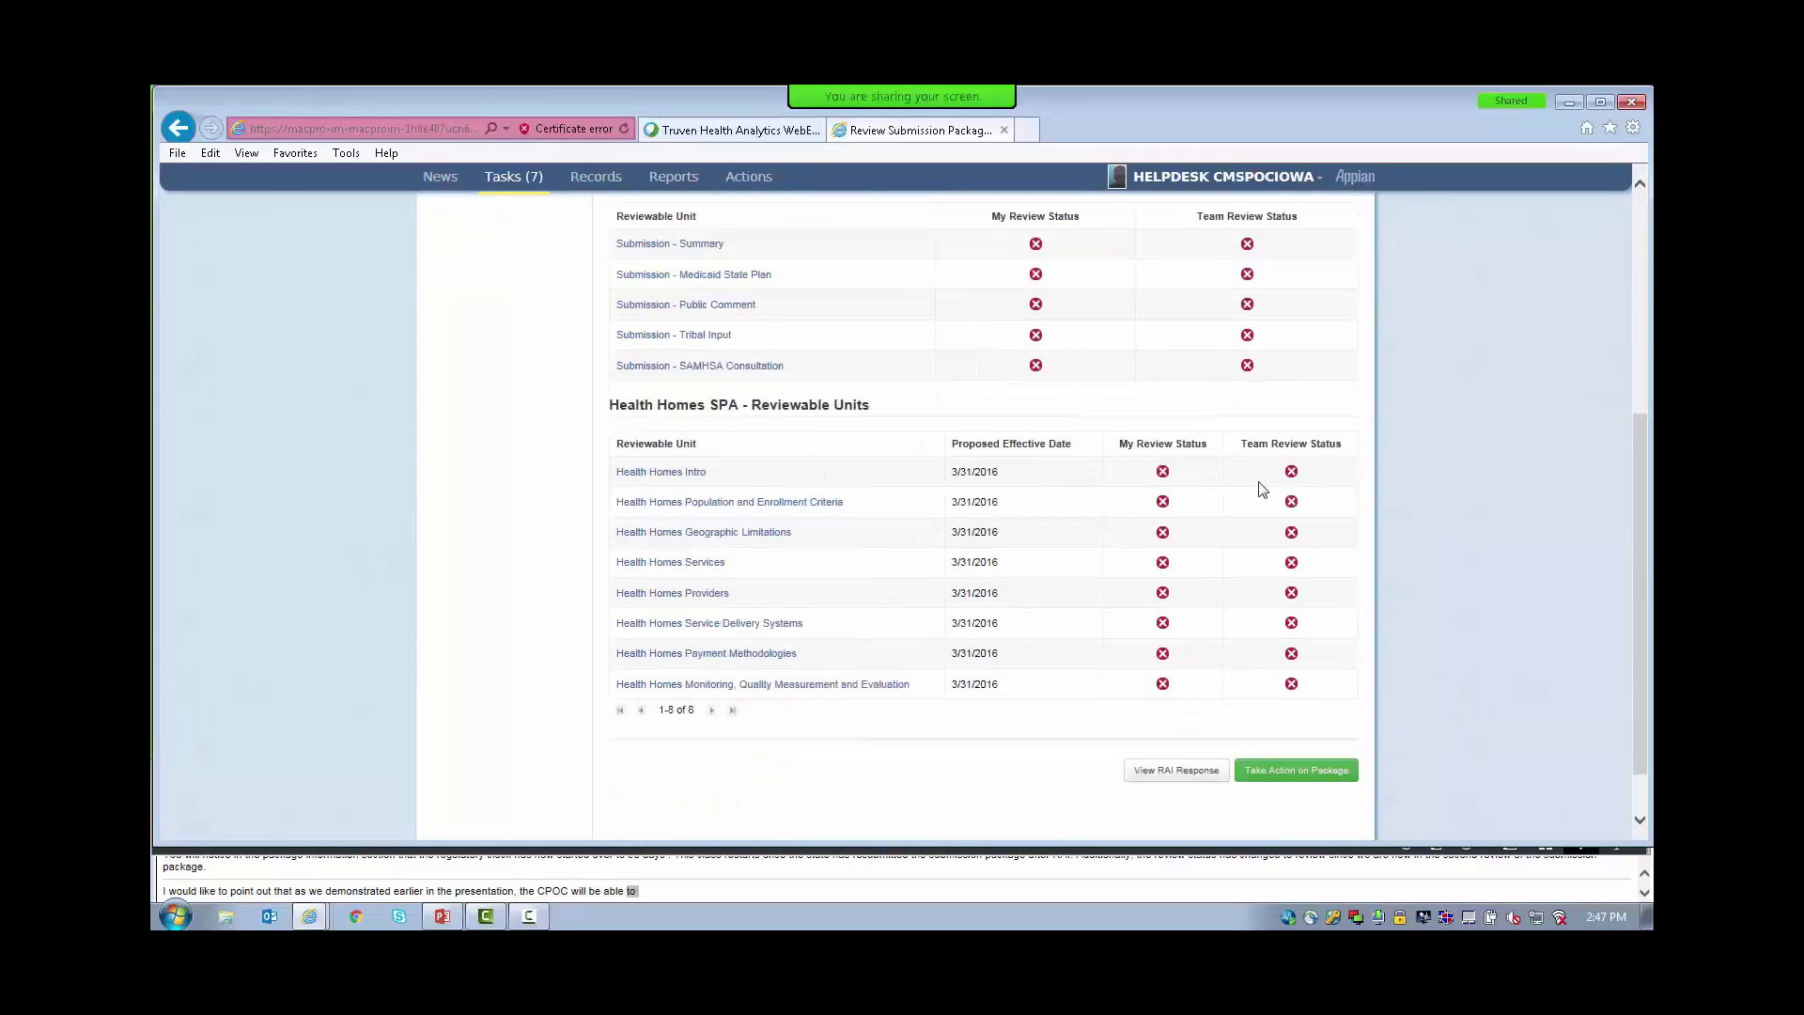
pyautogui.click(1304, 772)
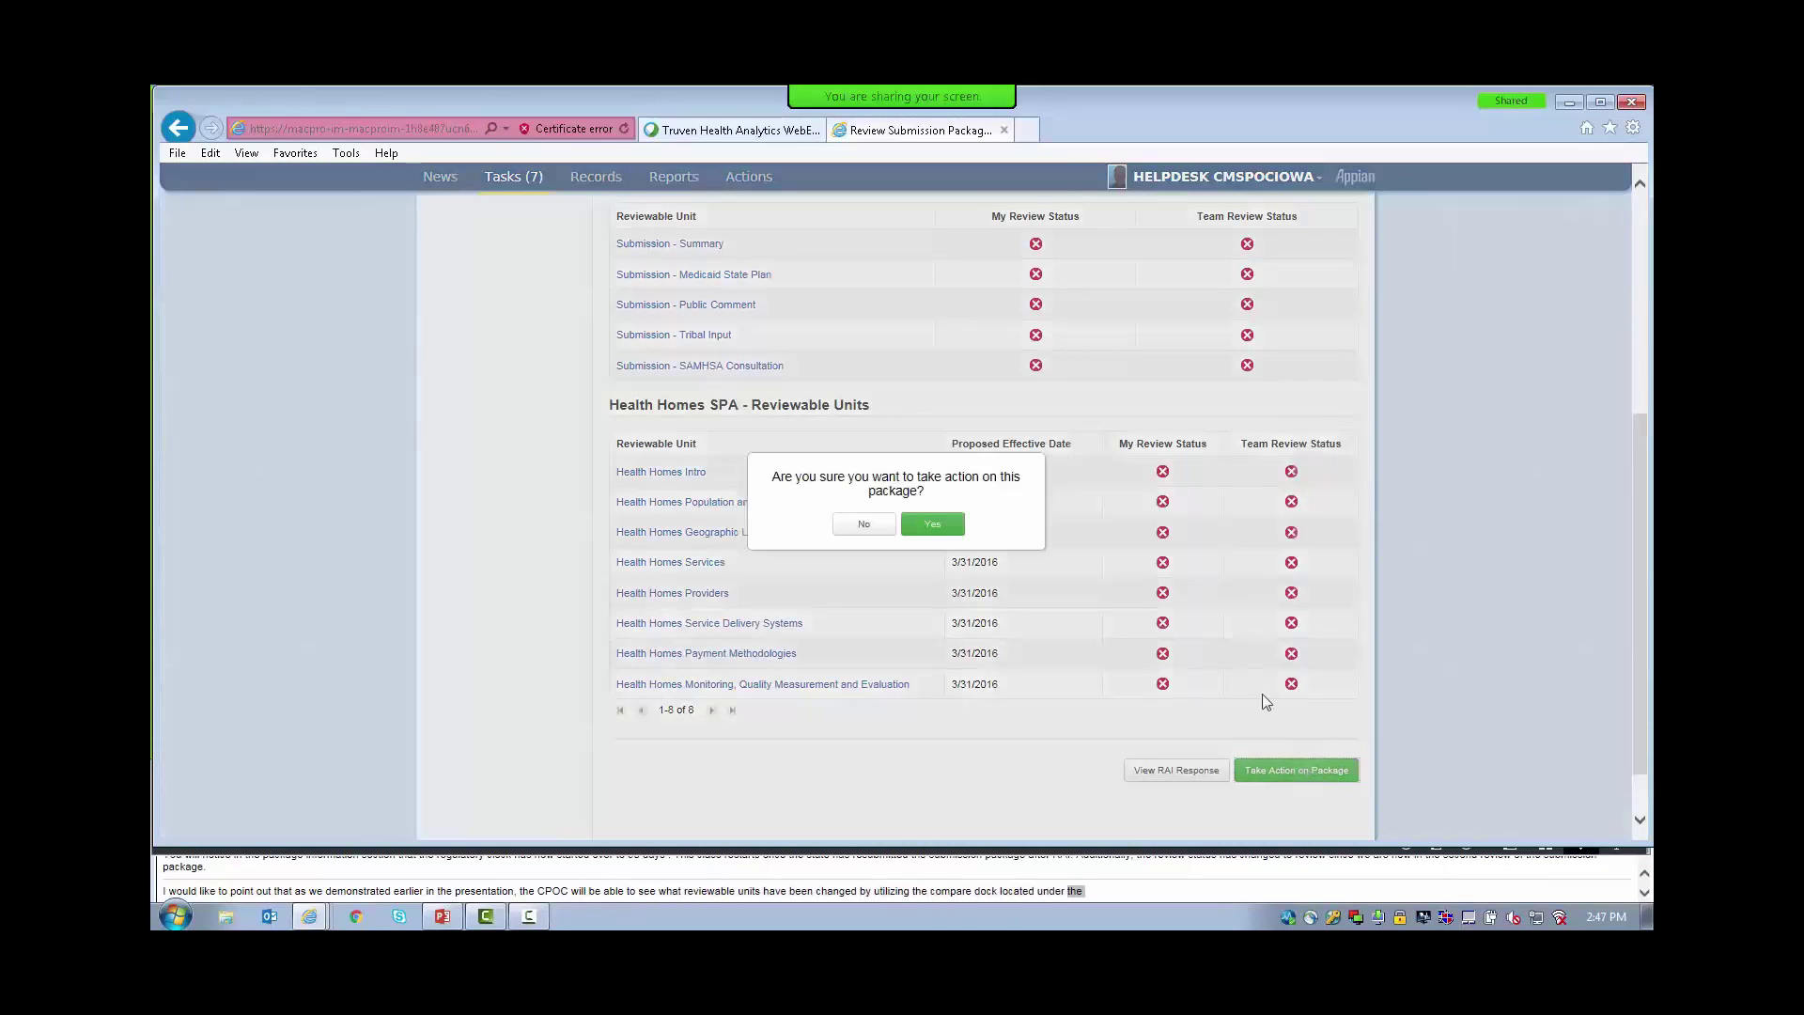
pyautogui.click(922, 522)
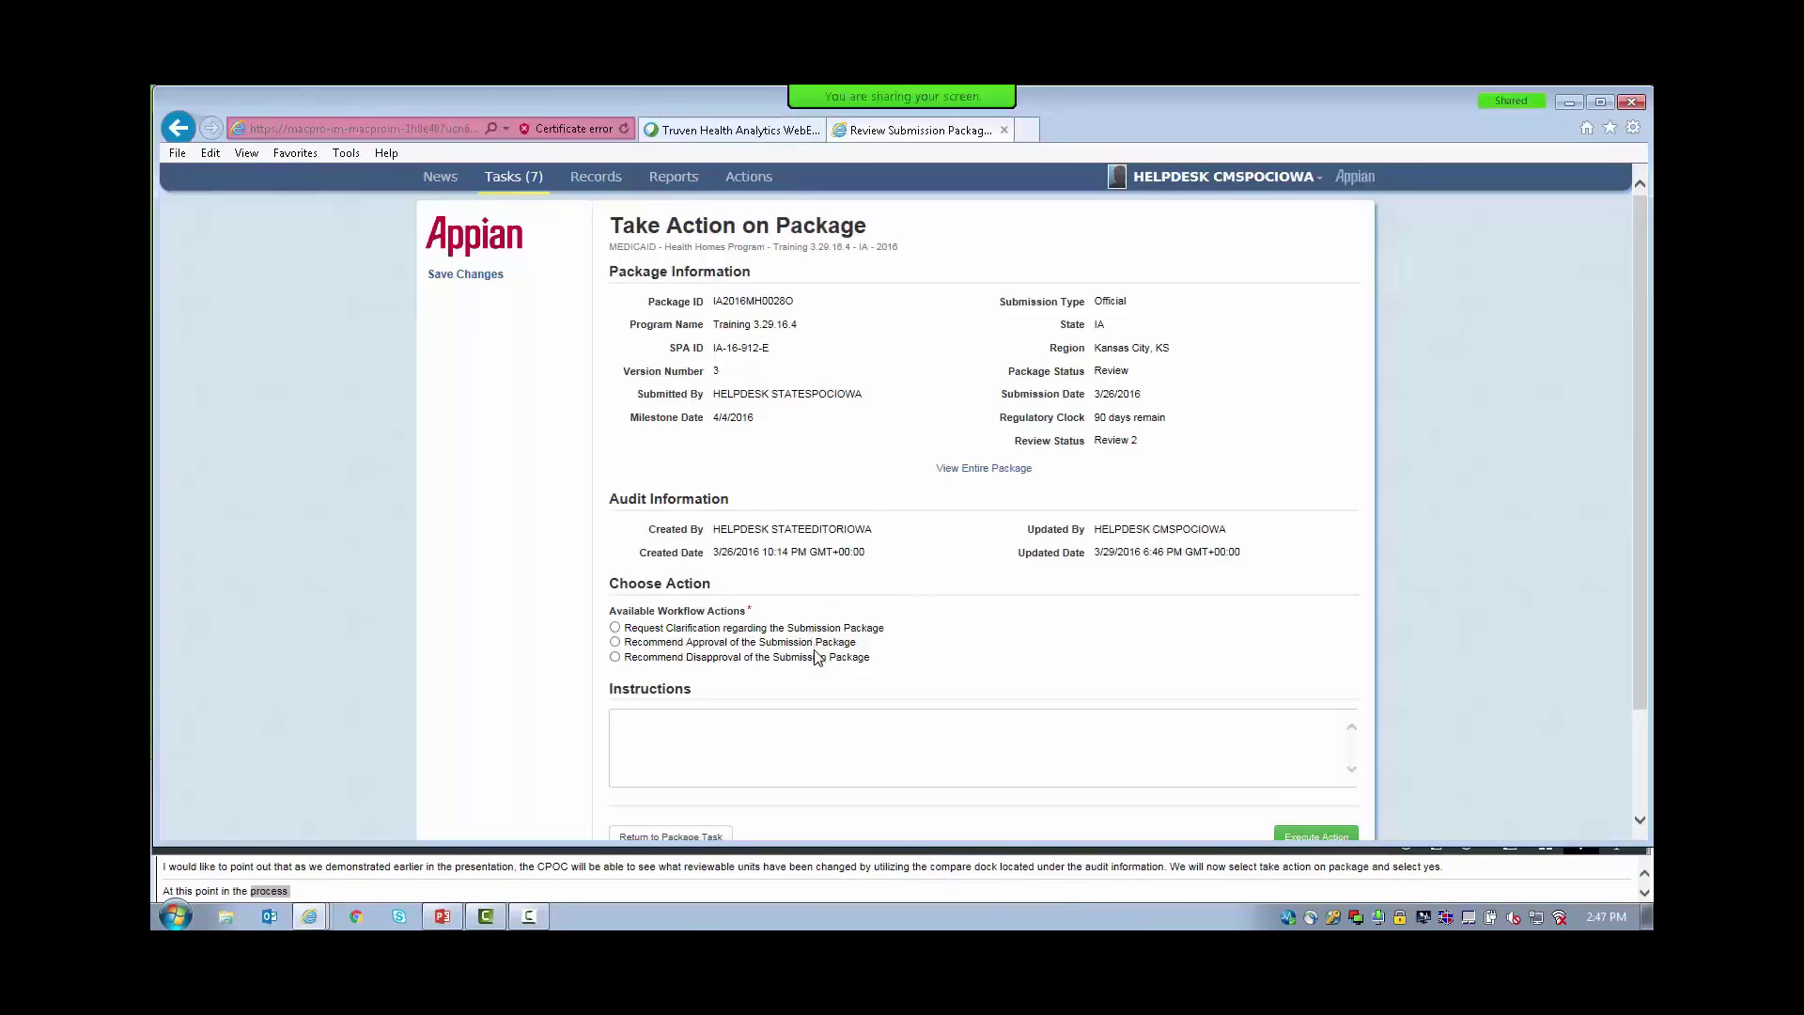
pyautogui.click(616, 643)
pyautogui.scroll(-2, 1107, 666)
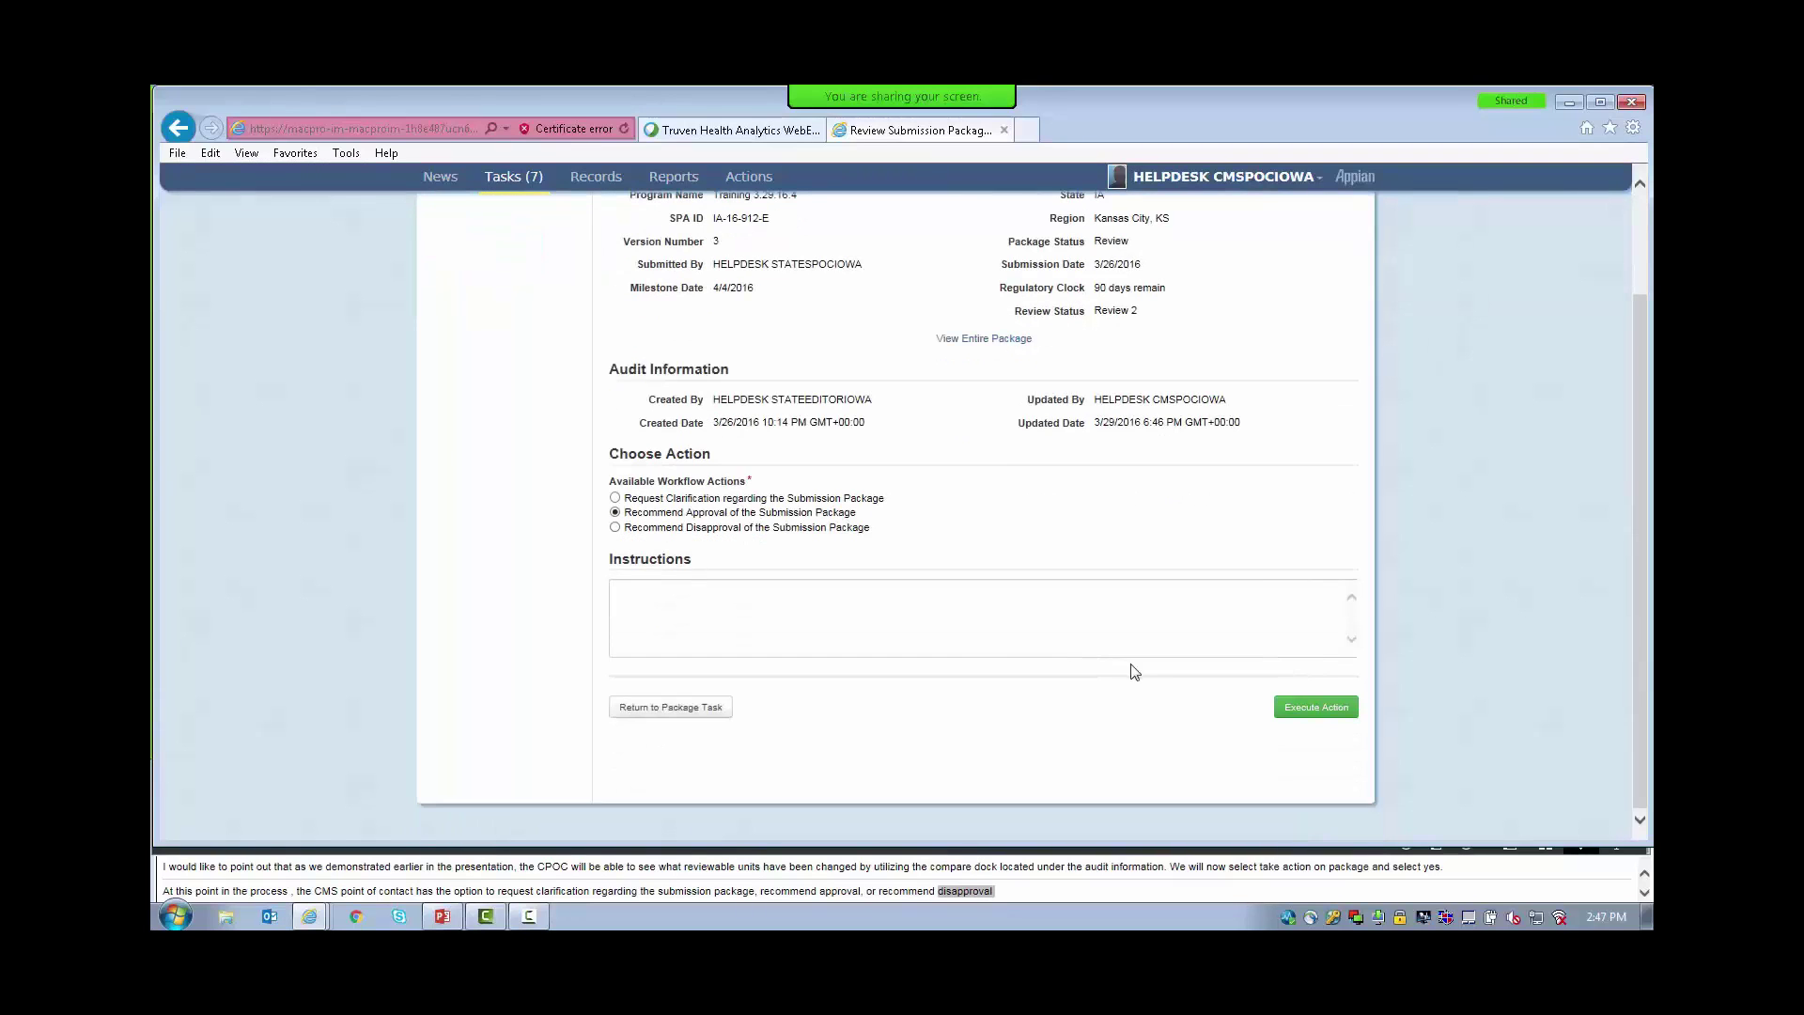
pyautogui.click(1336, 714)
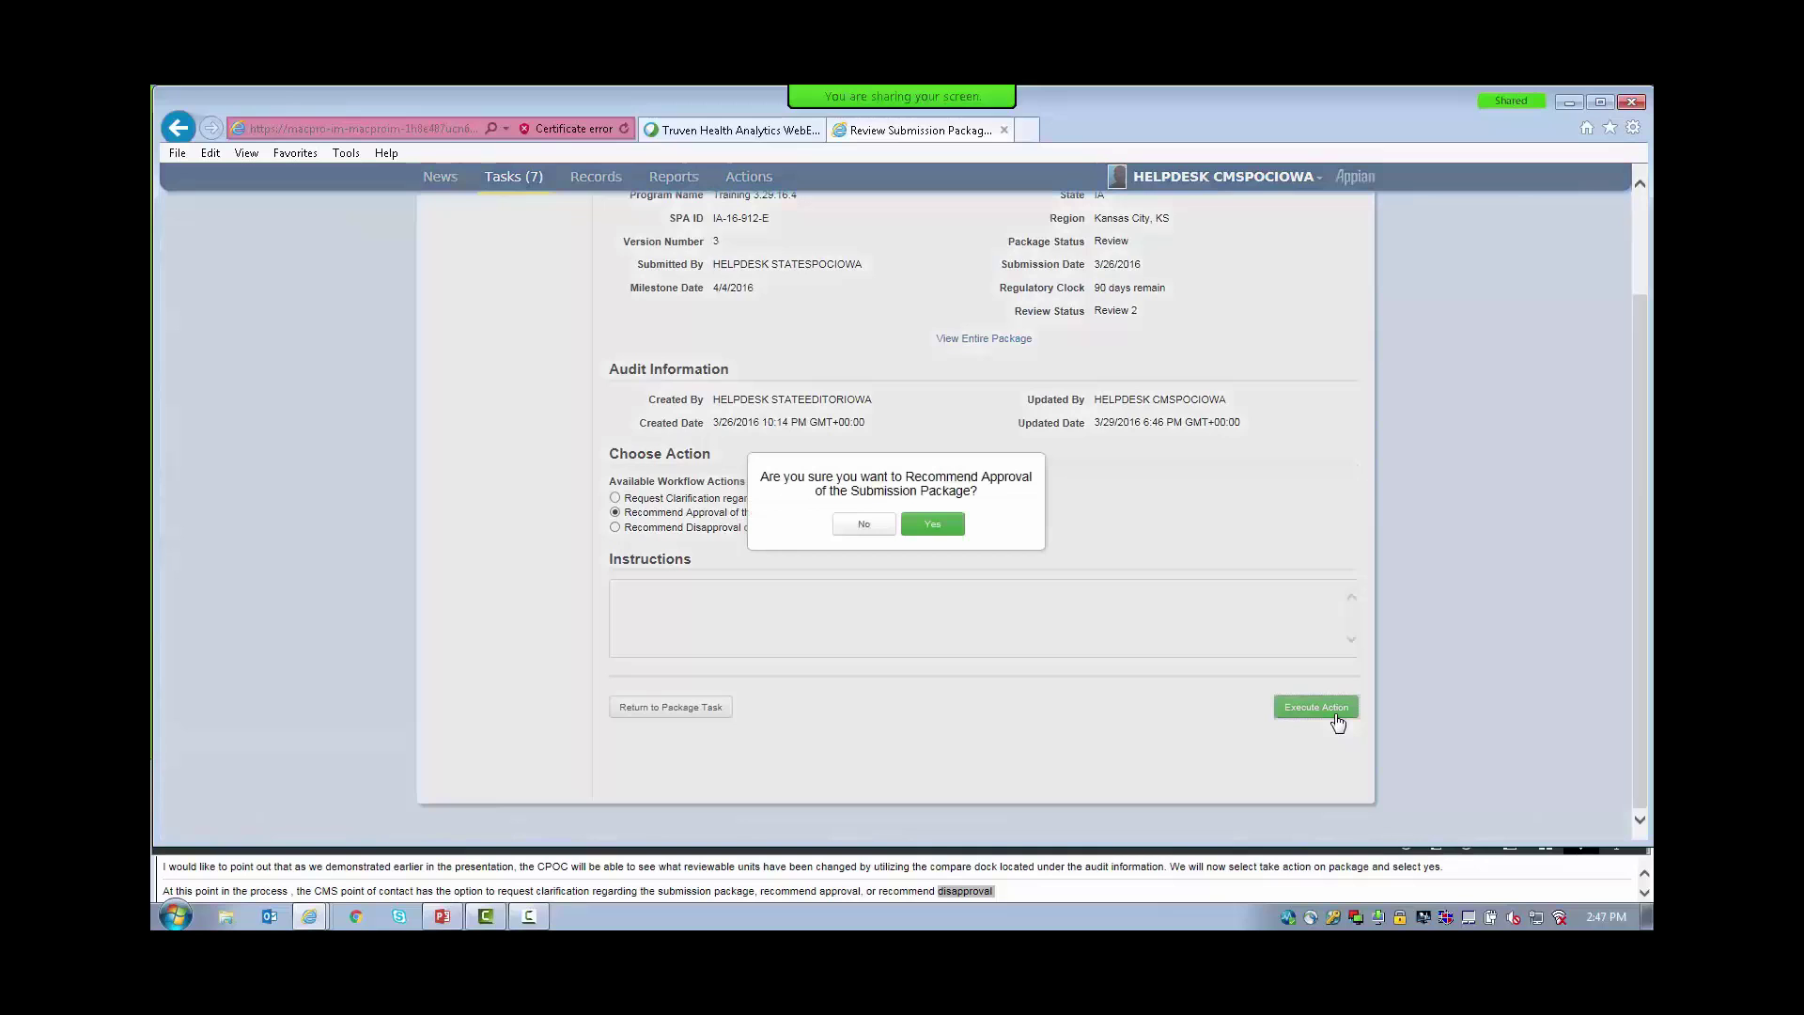
pyautogui.click(951, 526)
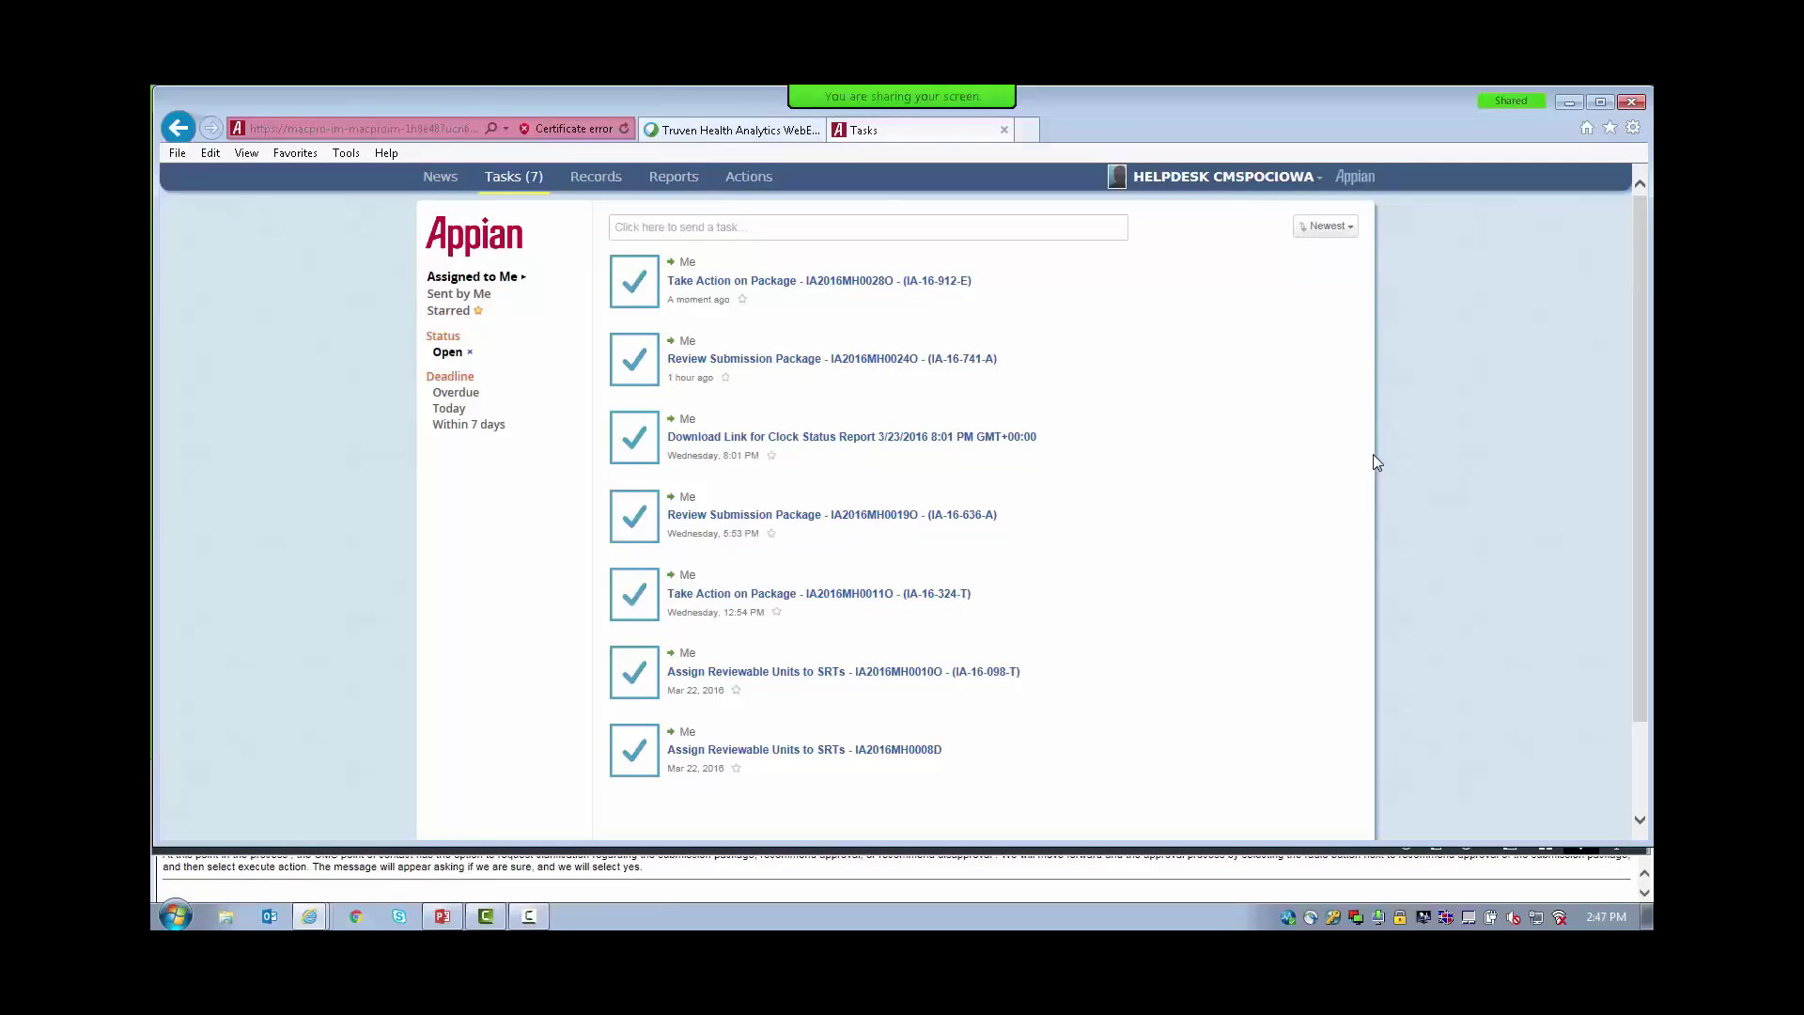
# Refresh the task list and open the Complete Approval Package task for IA-16-912-E.
pyautogui.click(514, 178)
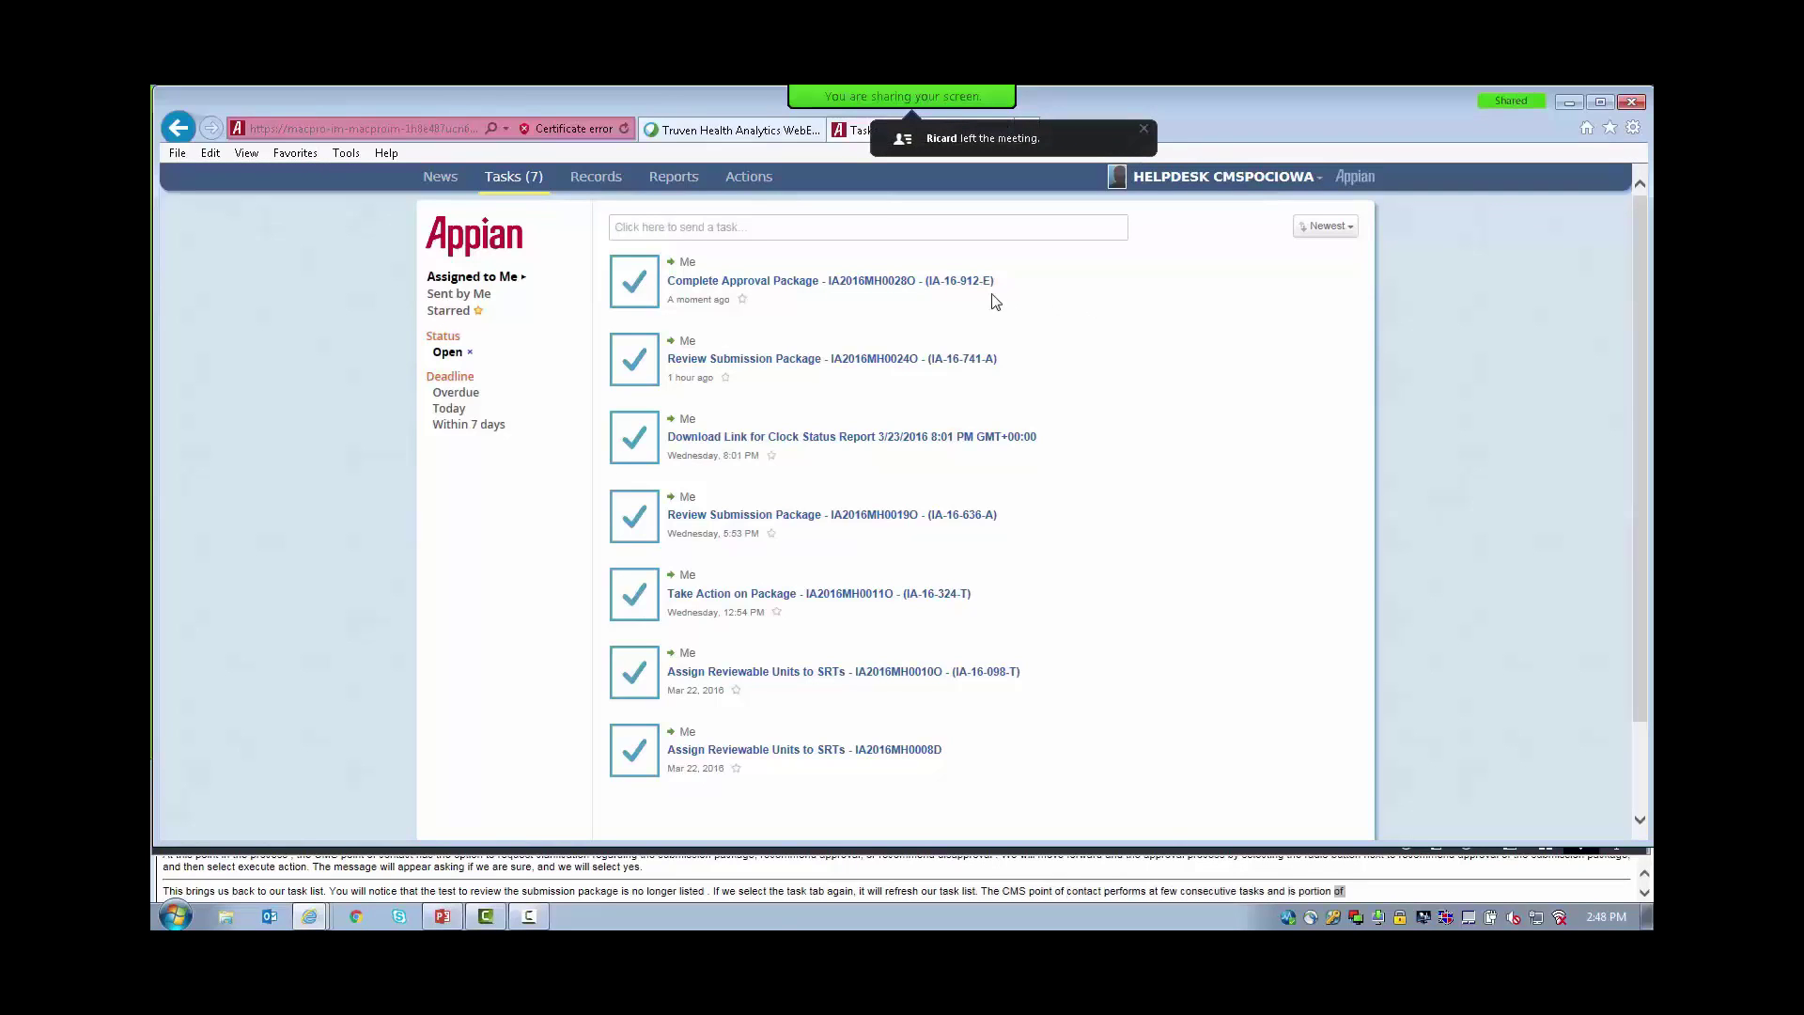
pyautogui.click(928, 287)
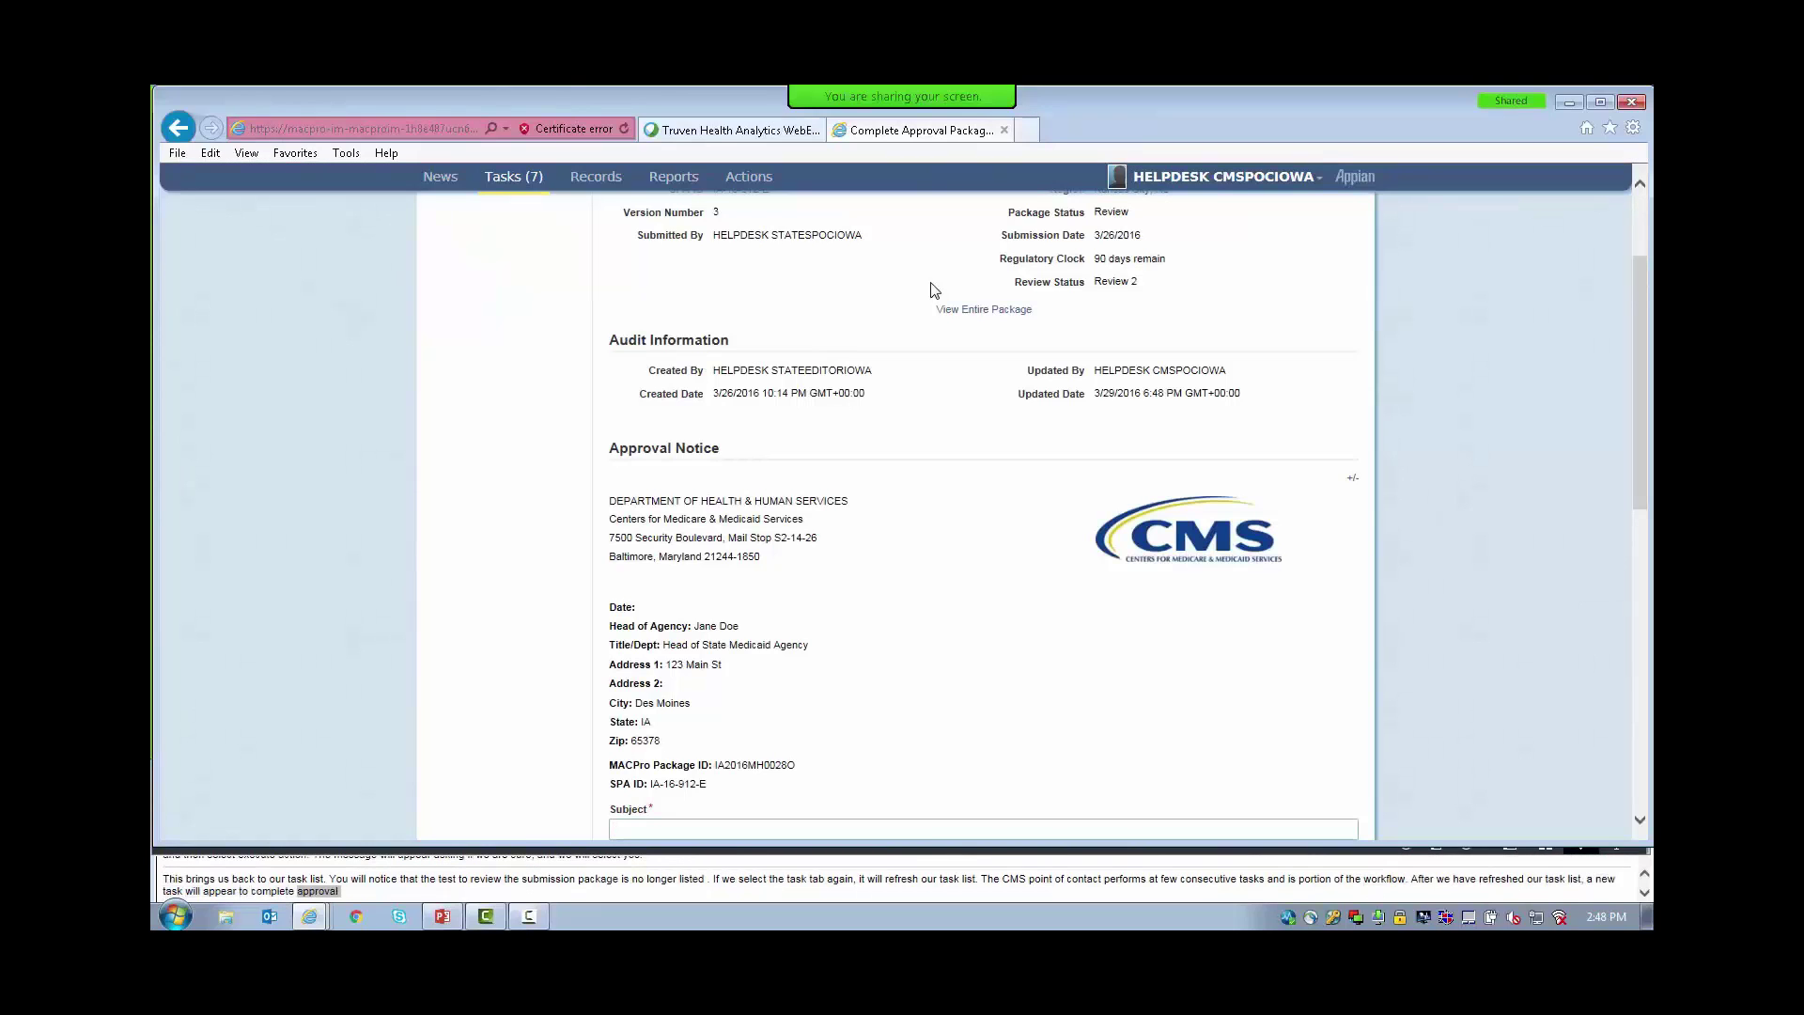
# Fill in the approval notice with the subject "Notice of Approval" and IA-16-912-E as the request recommended for approval.
pyautogui.scroll(3, 937, 307)
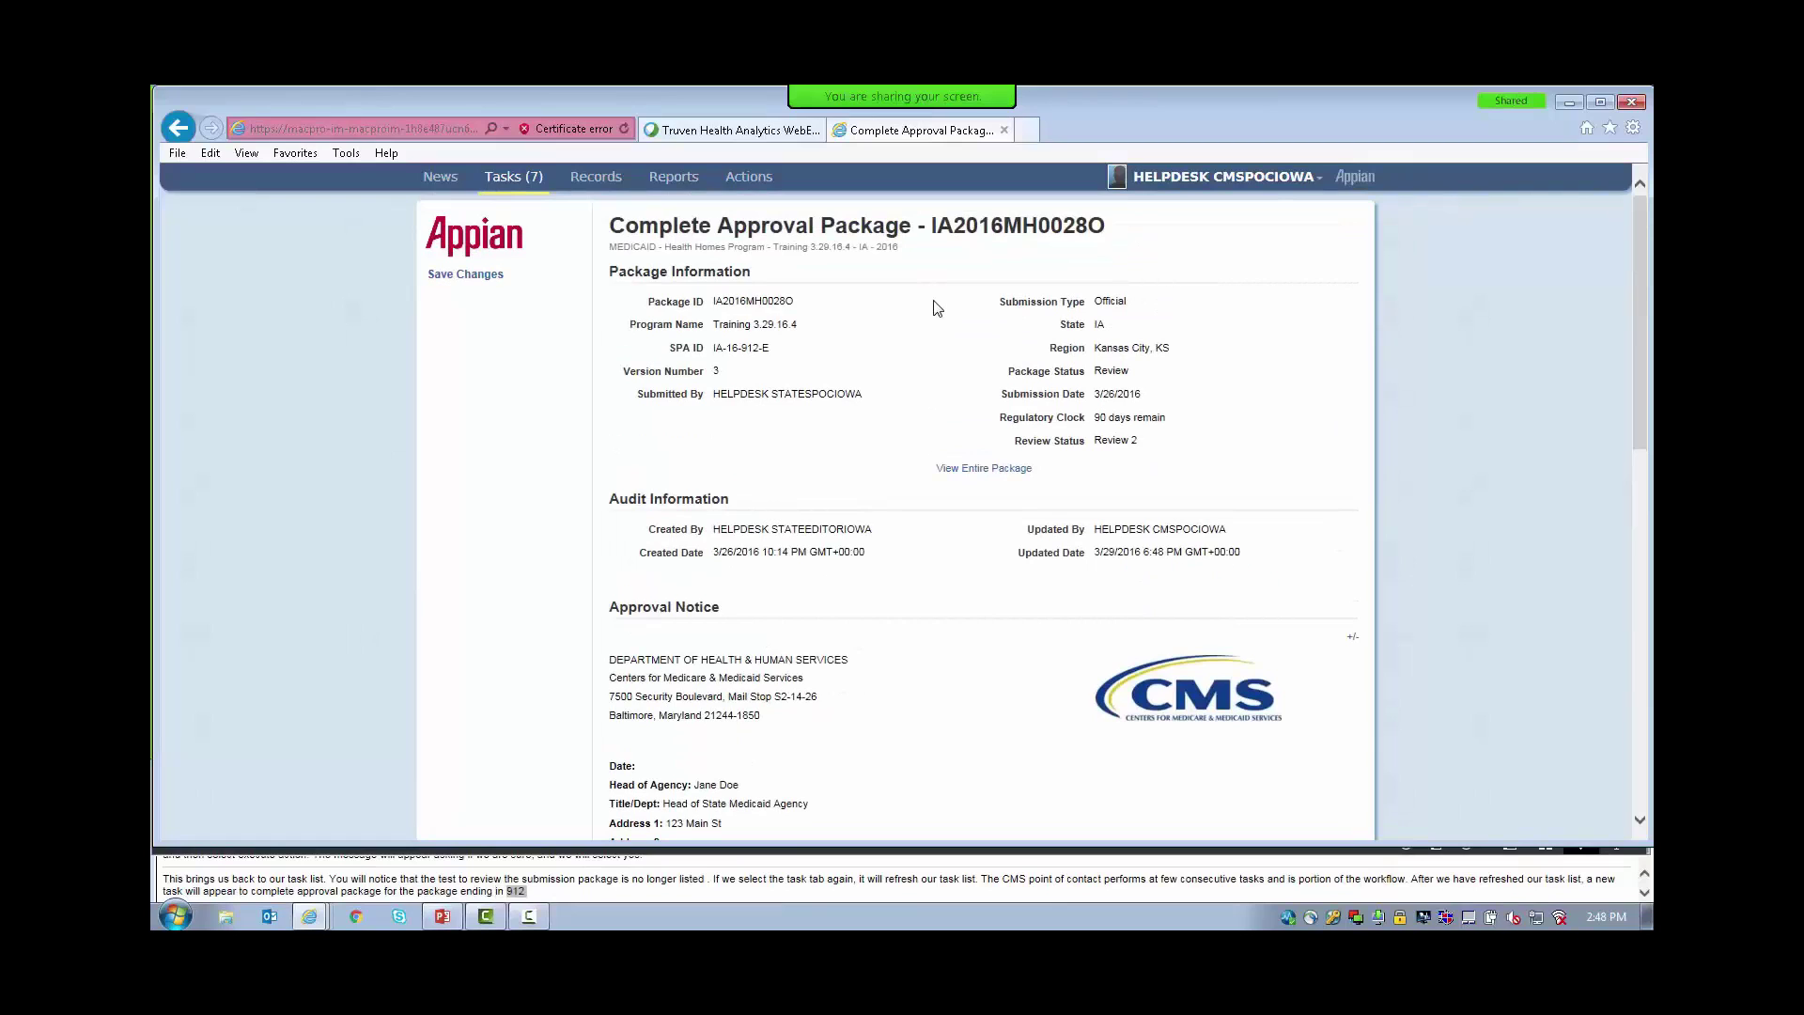
pyautogui.scroll(-5, 937, 307)
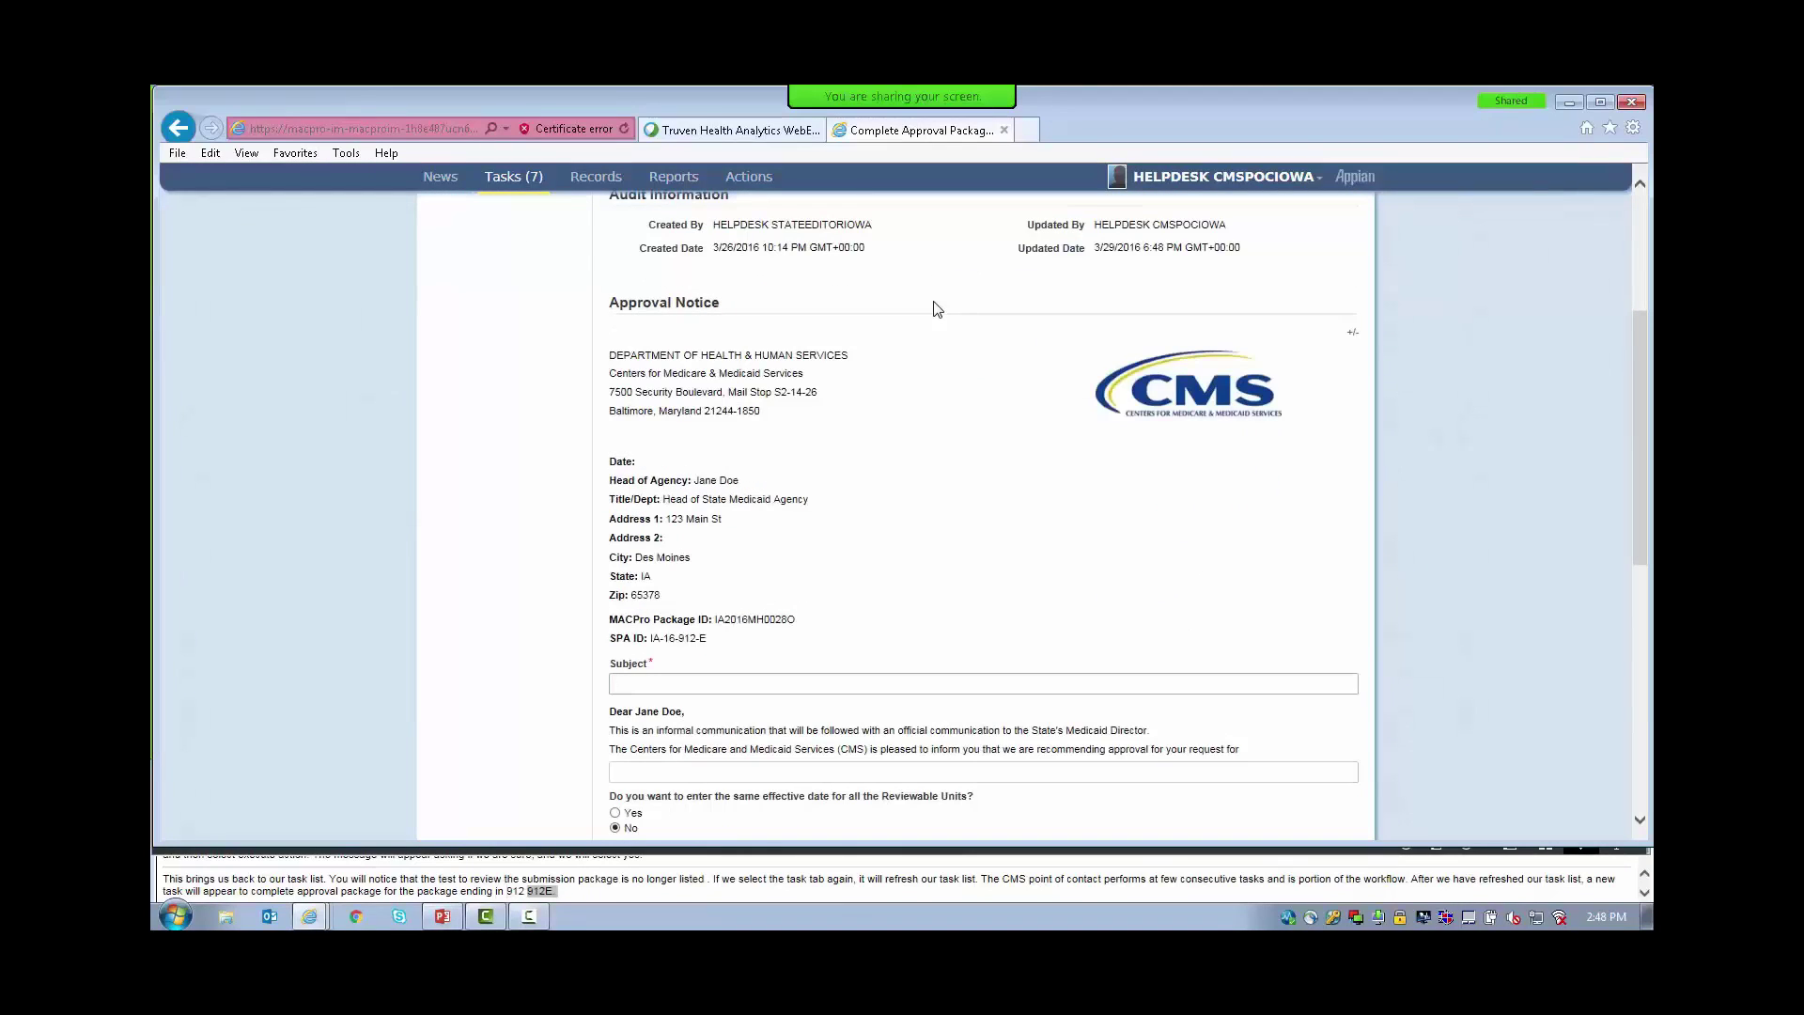
pyautogui.scroll(-2, 937, 309)
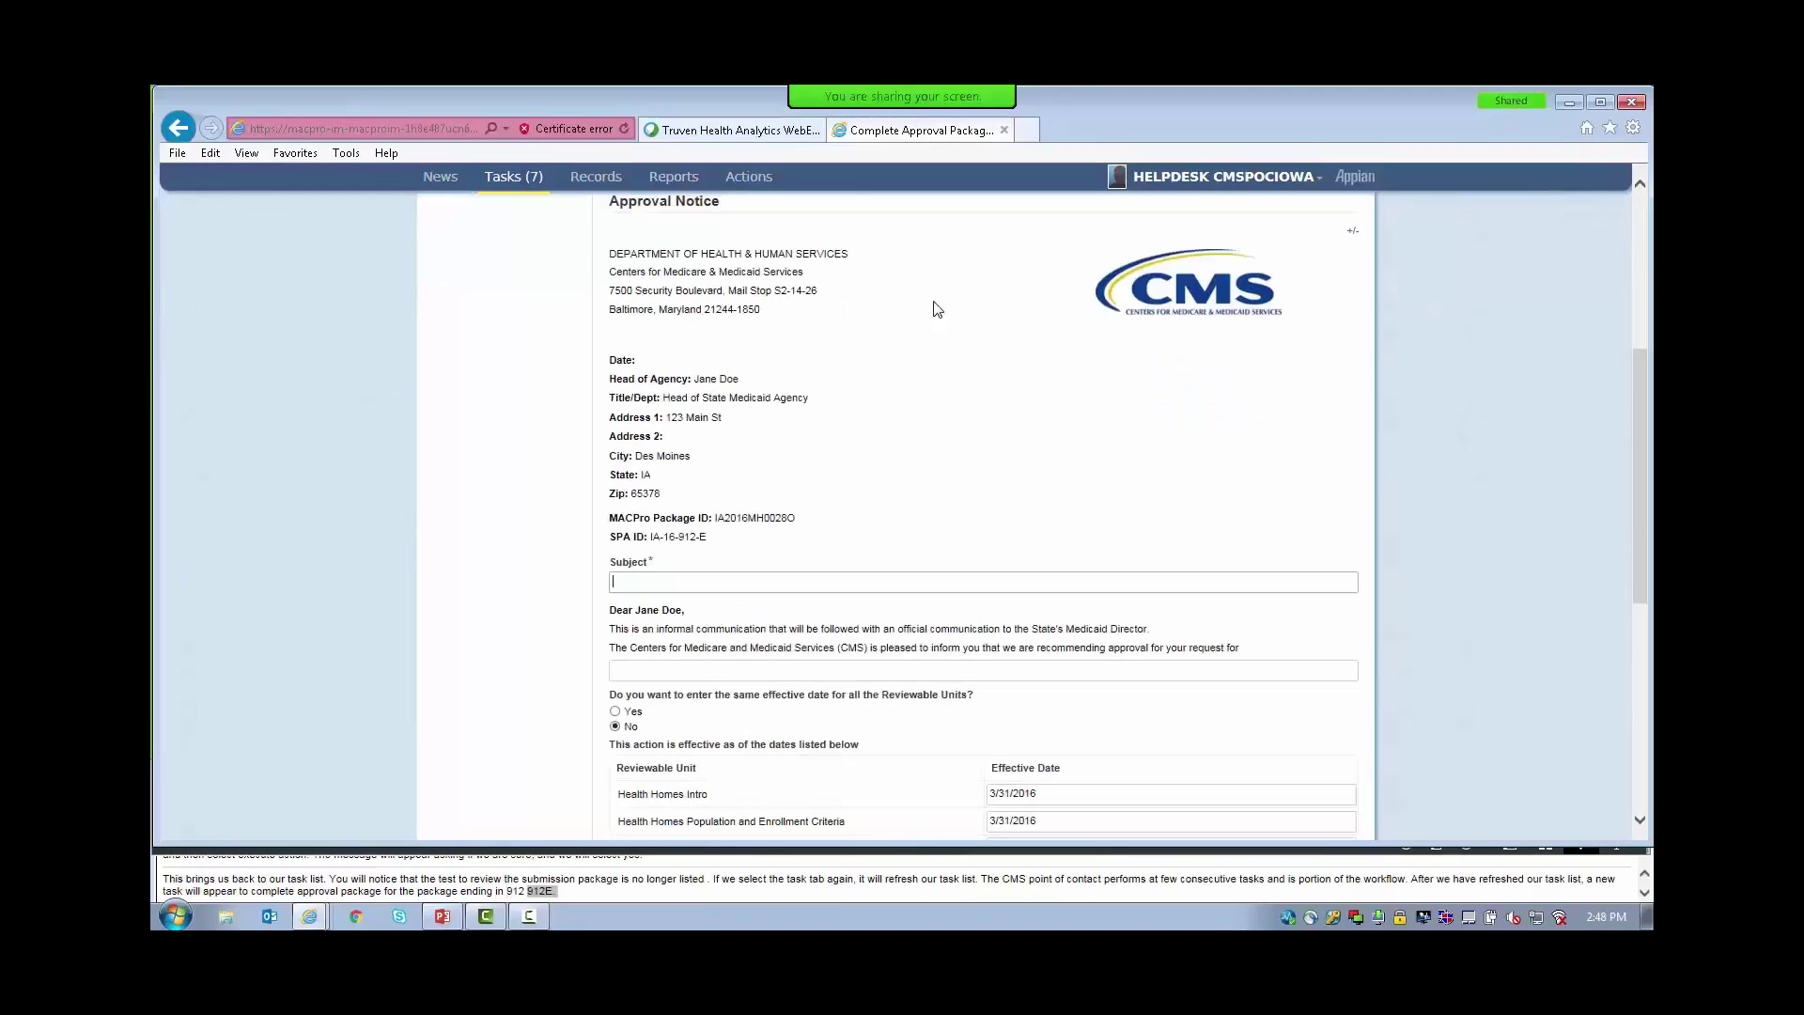
pyautogui.click(726, 581)
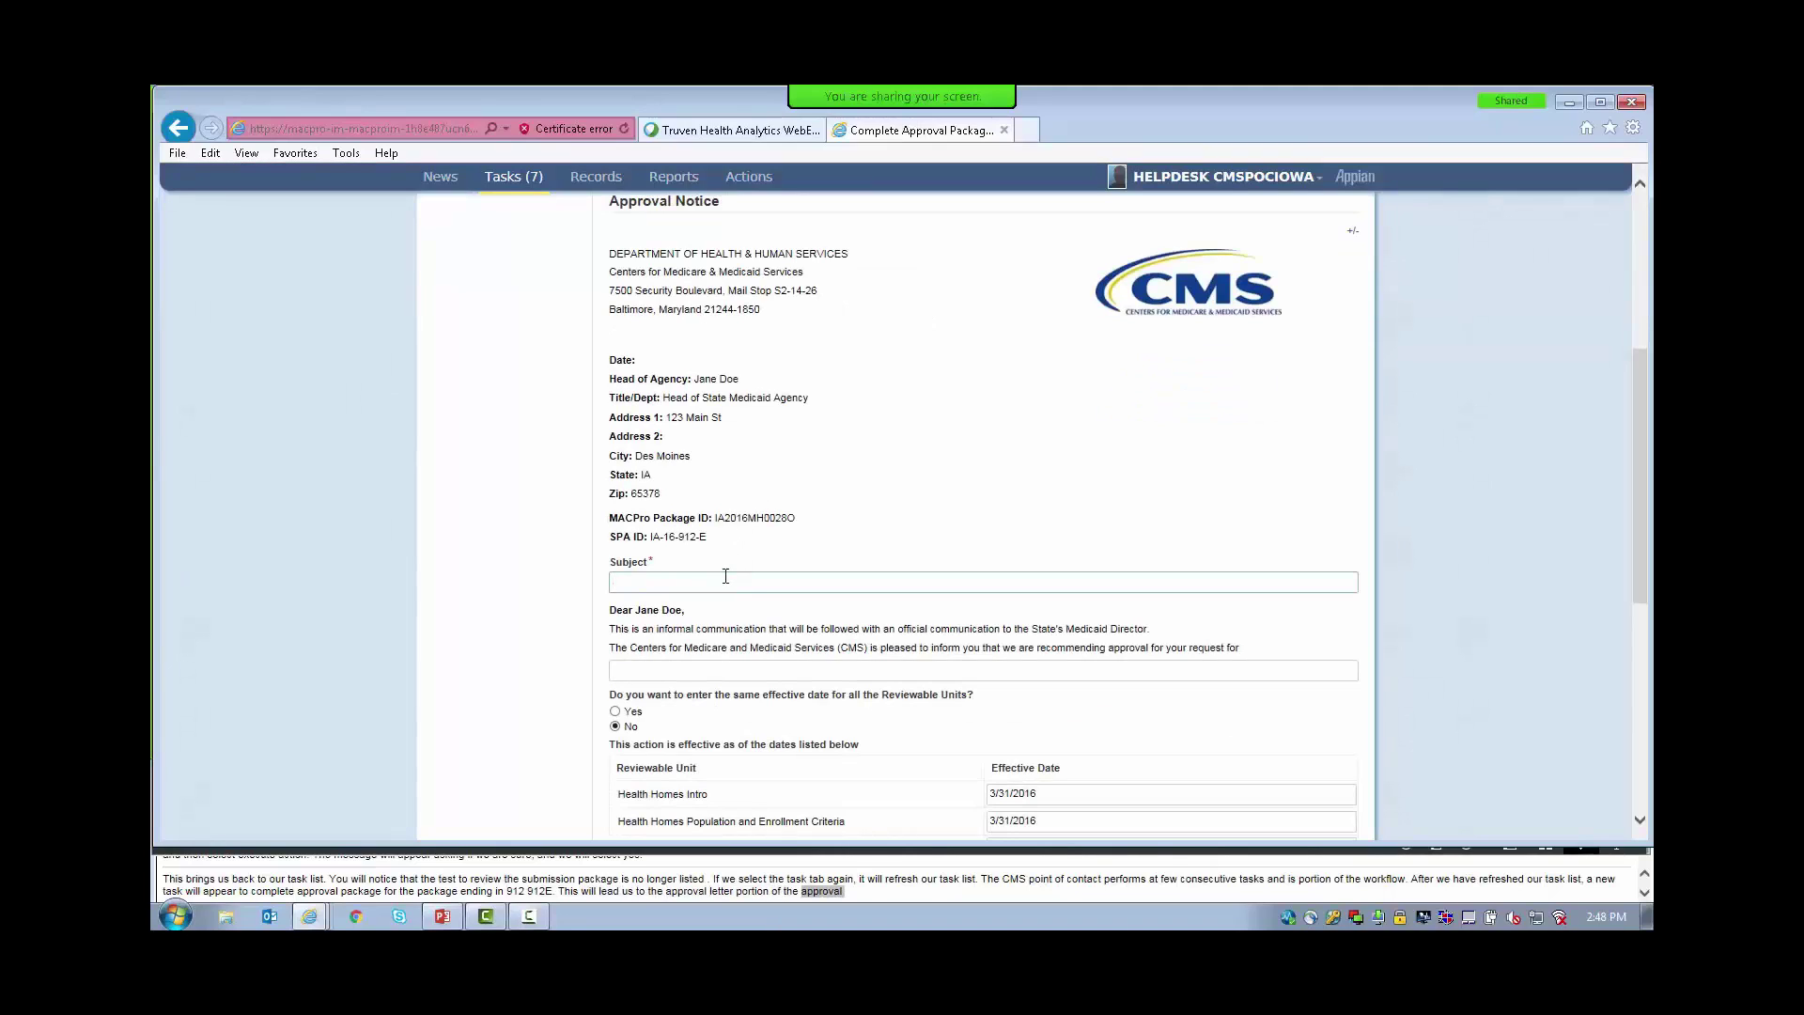
pyautogui.write('Notice o')
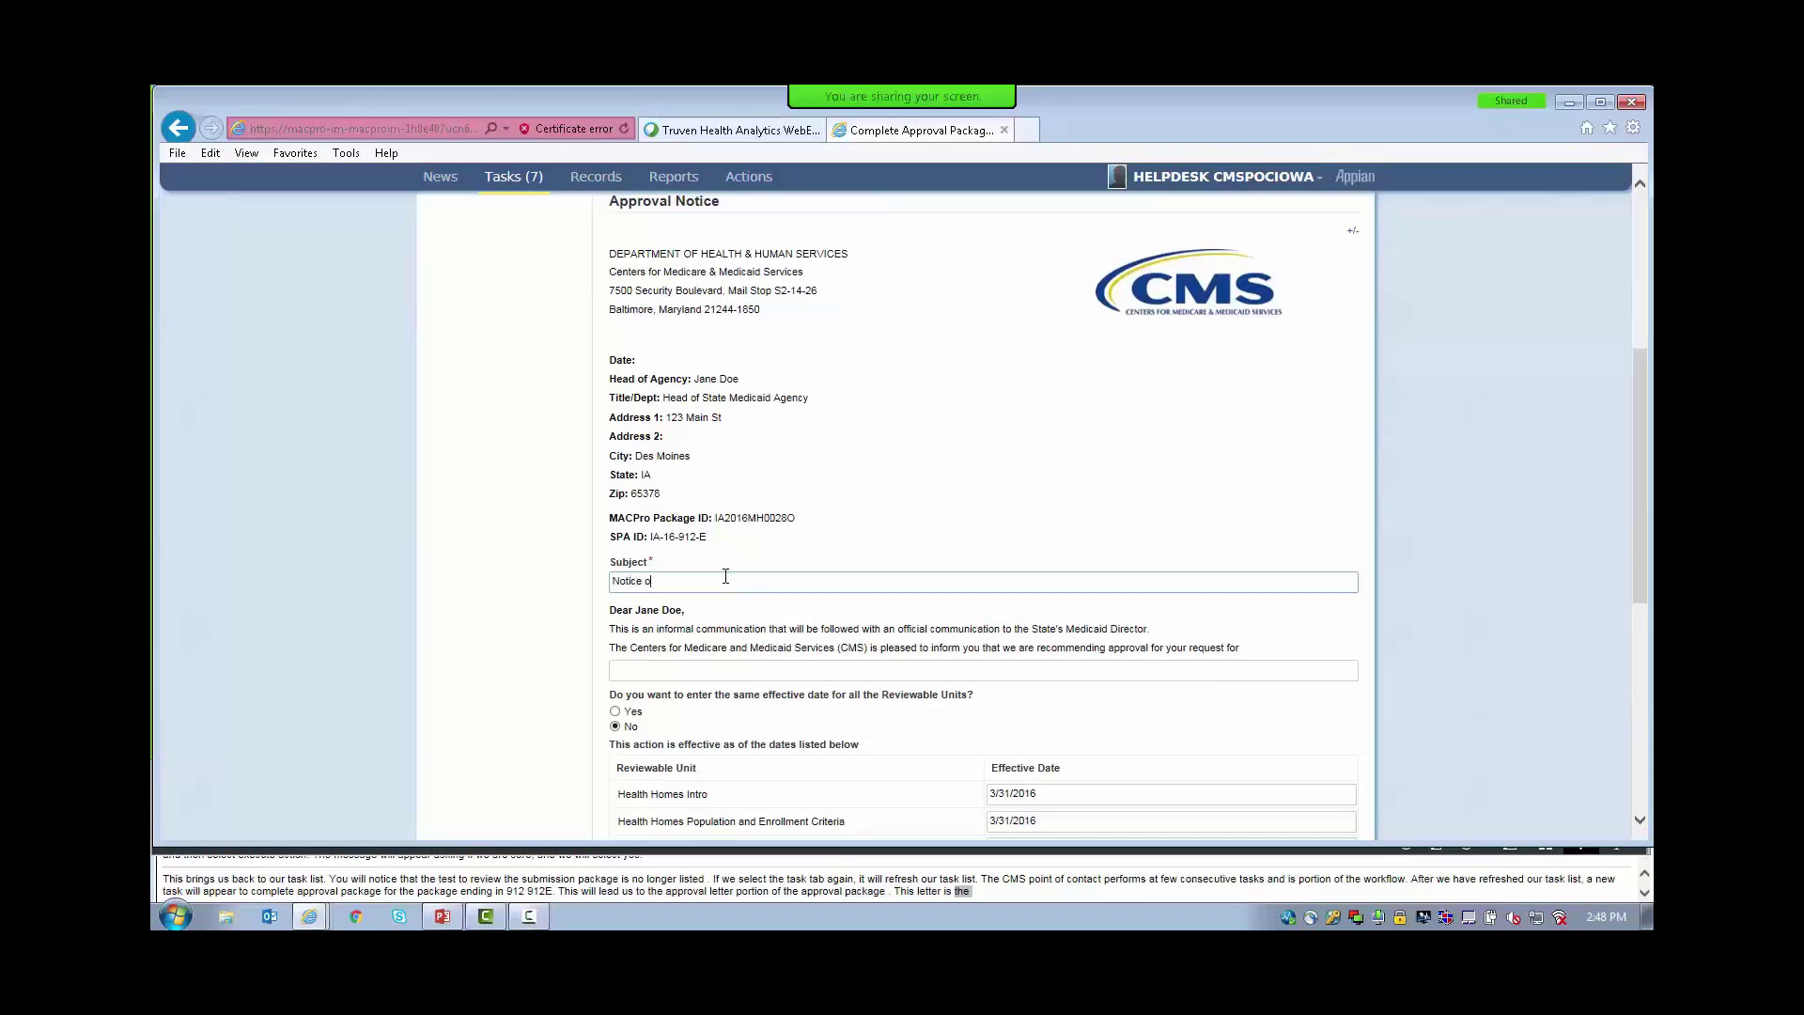
pyautogui.write('f Approval')
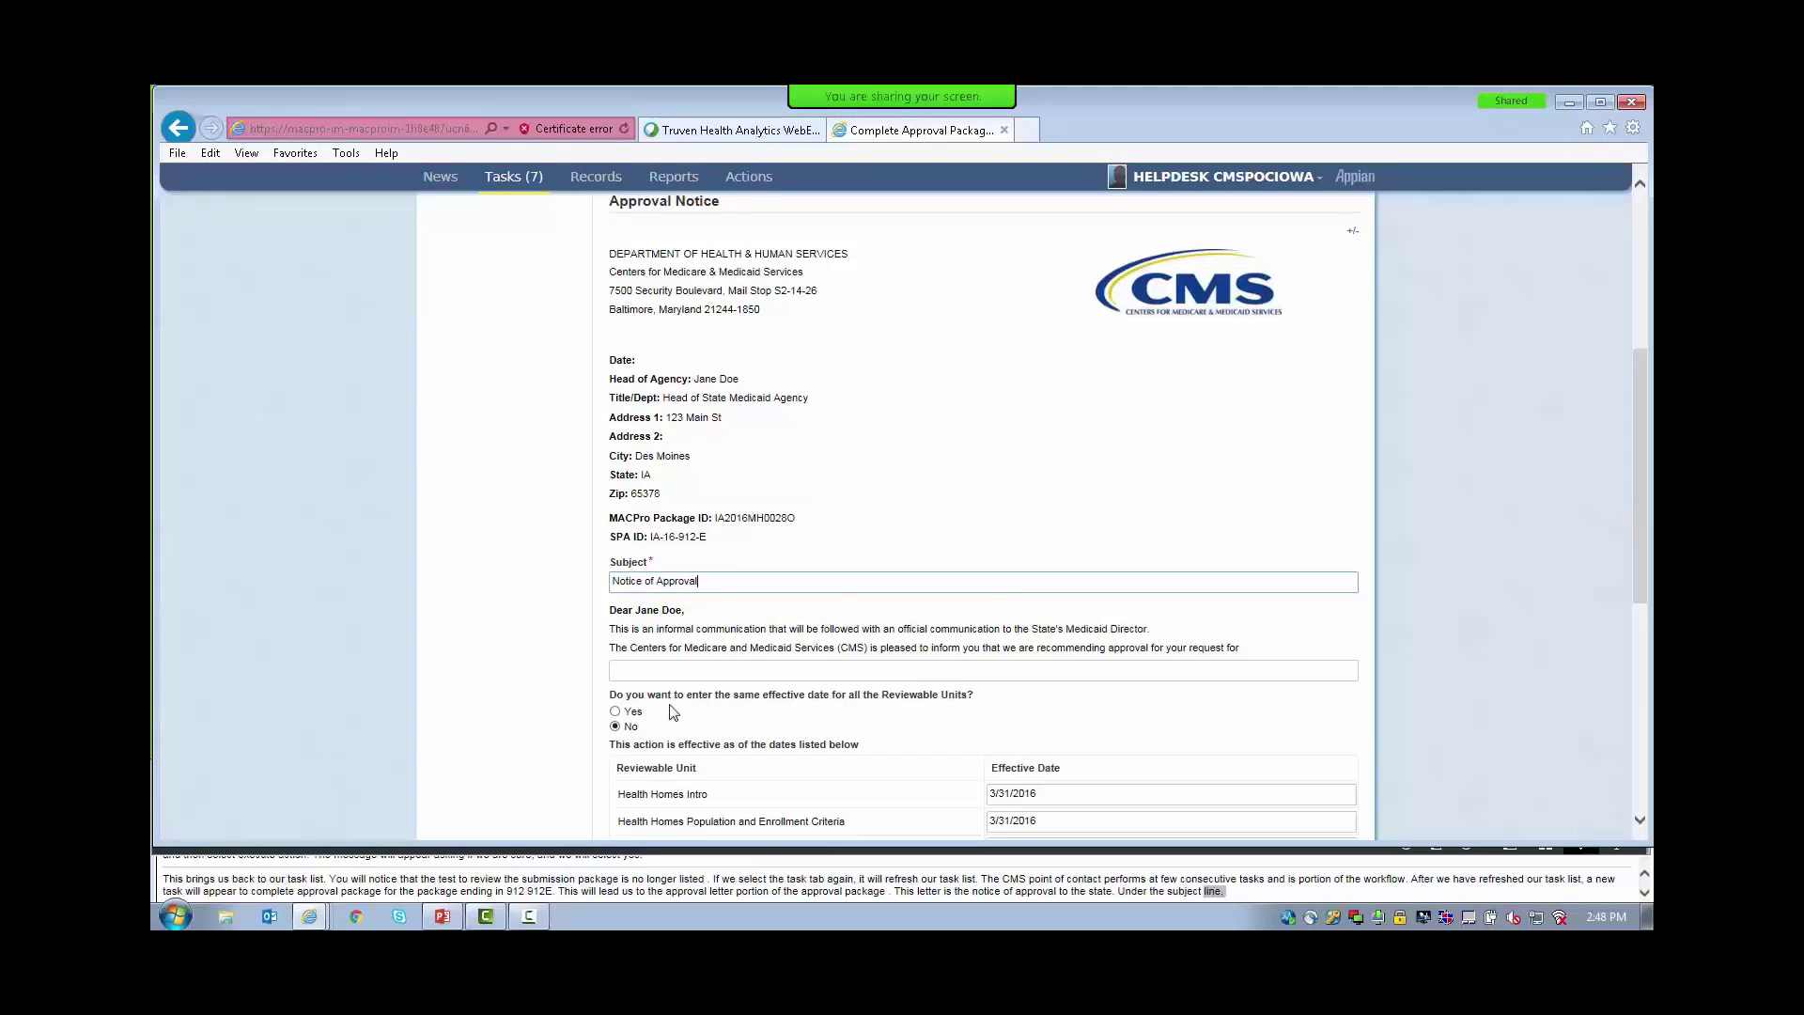
pyautogui.click(691, 675)
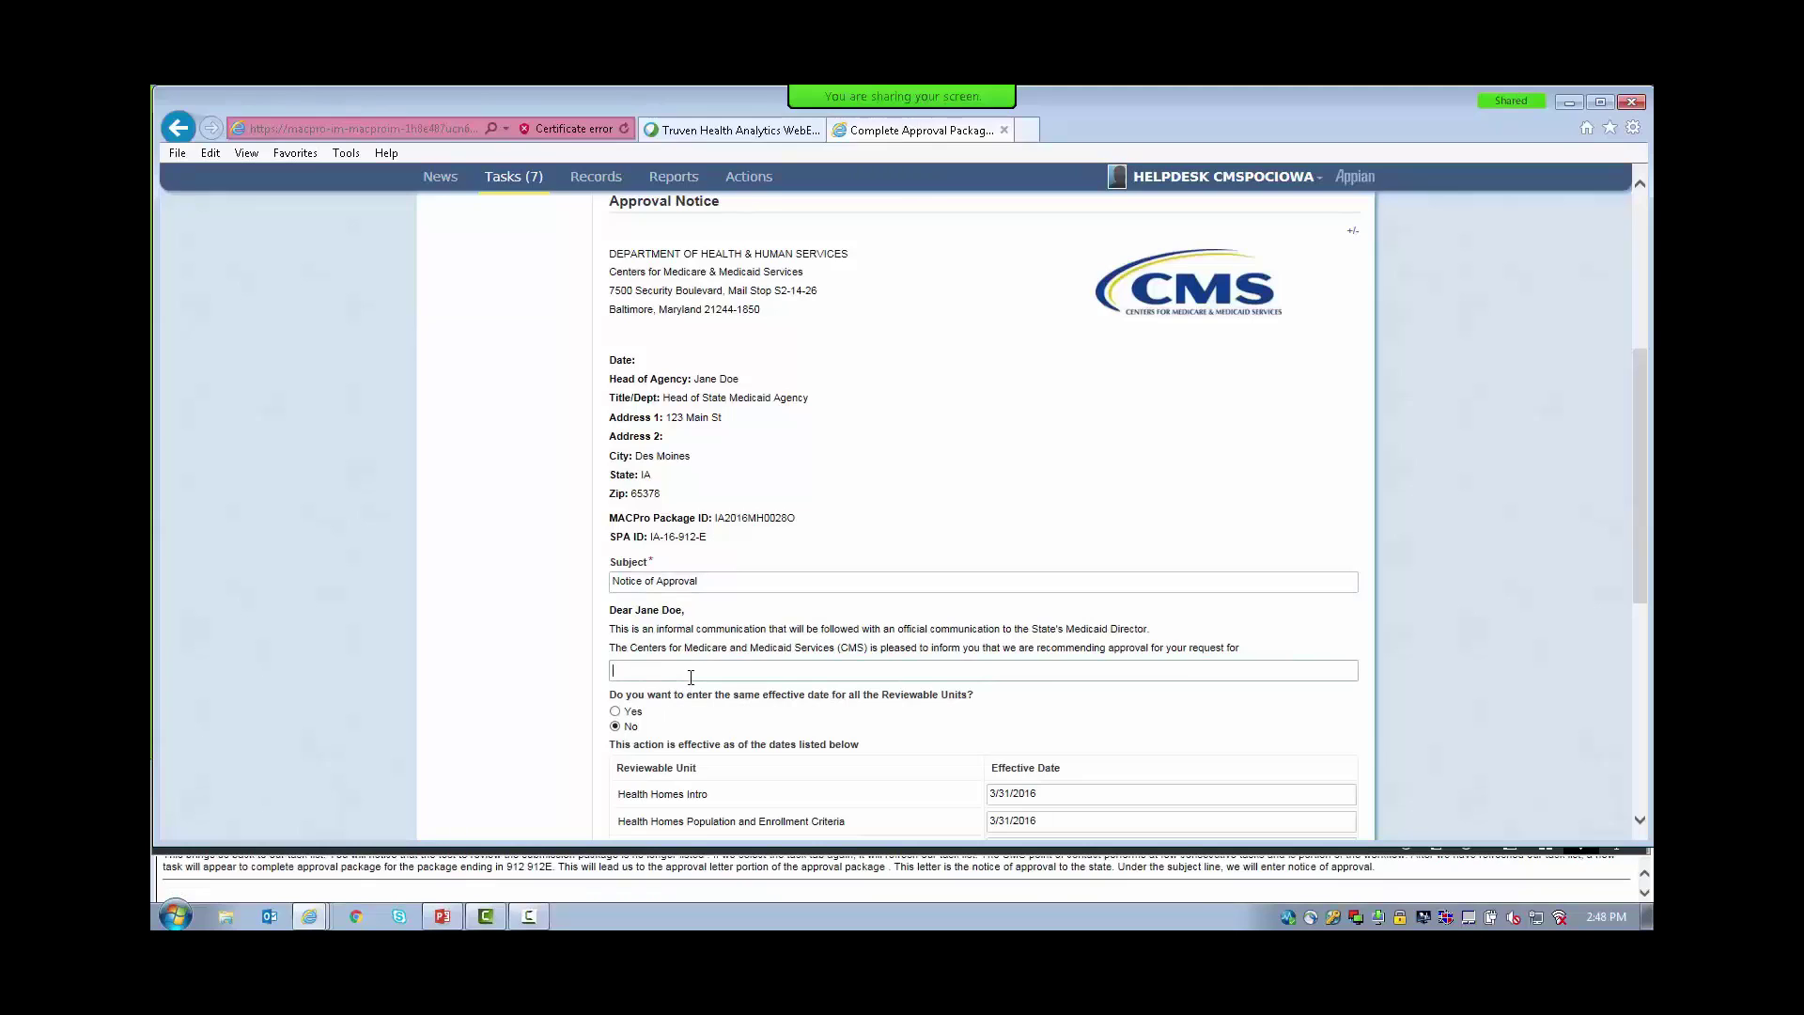
pyautogui.write('IA-16-912-E')
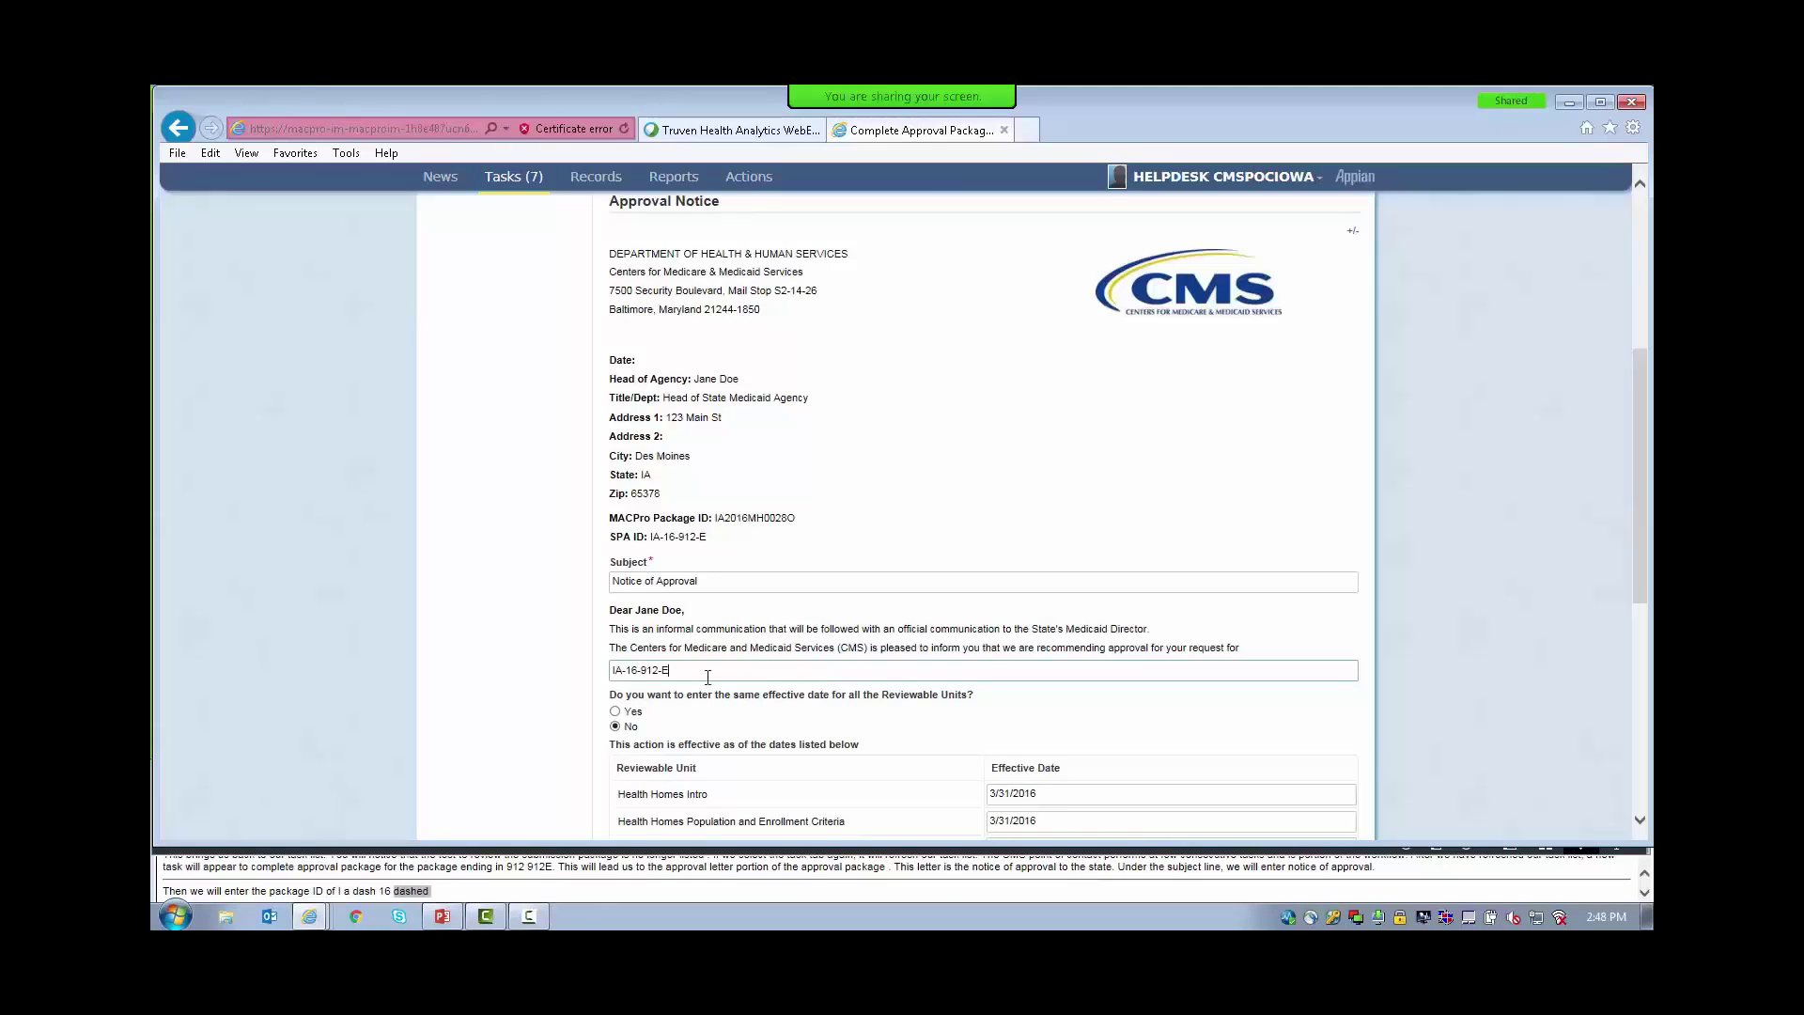
# Choose to use the same effective date for all reviewable units in the approval notice and set it to 3/31/2016.
pyautogui.scroll(-4, 707, 677)
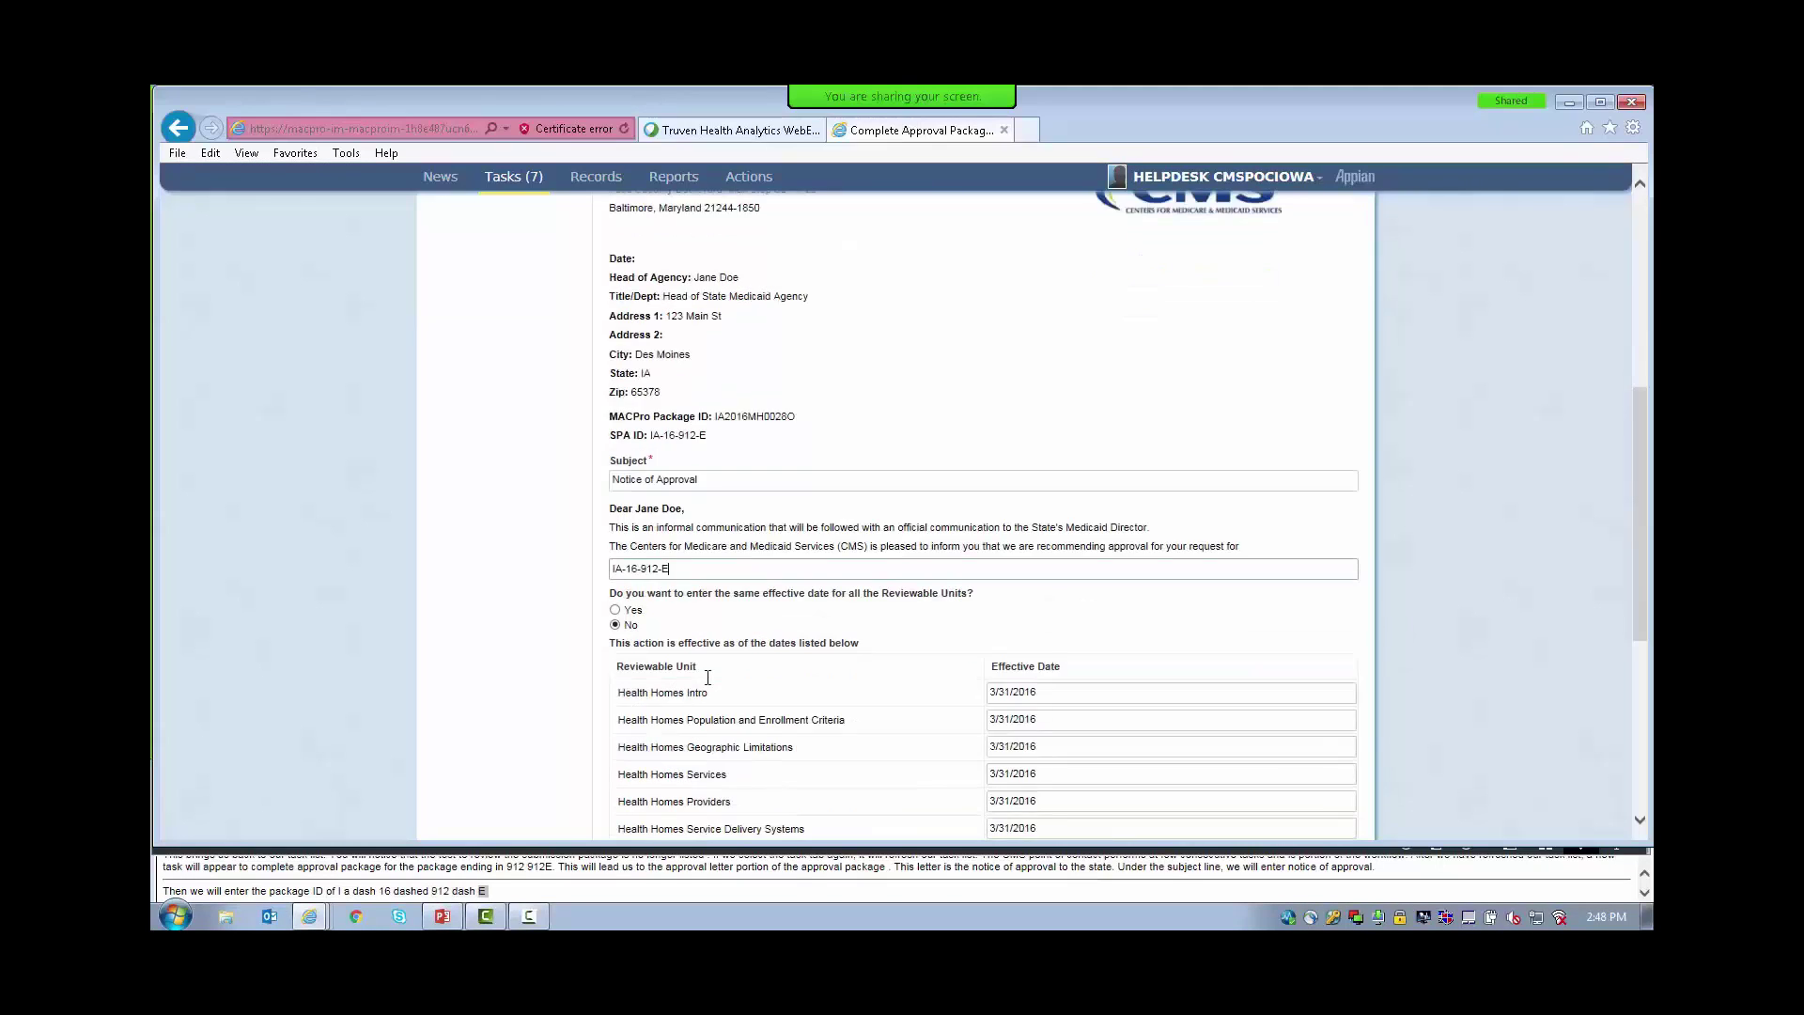
pyautogui.scroll(-2, 707, 676)
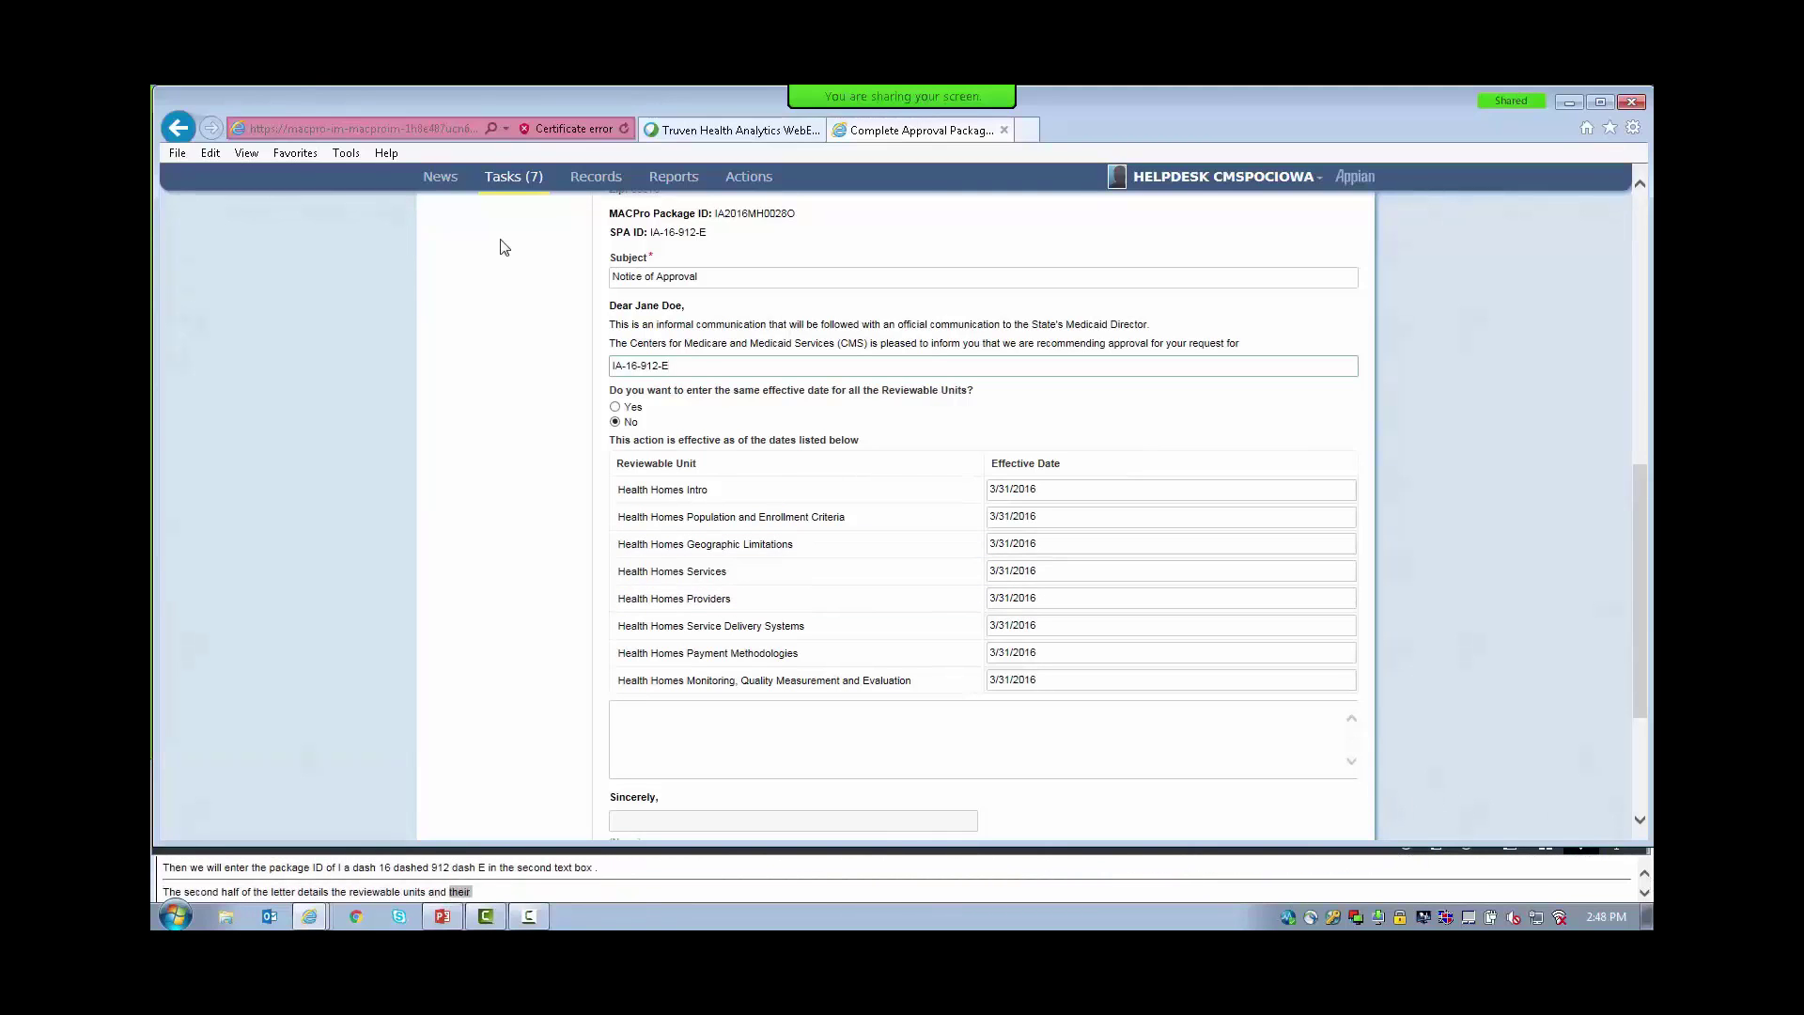
pyautogui.click(614, 407)
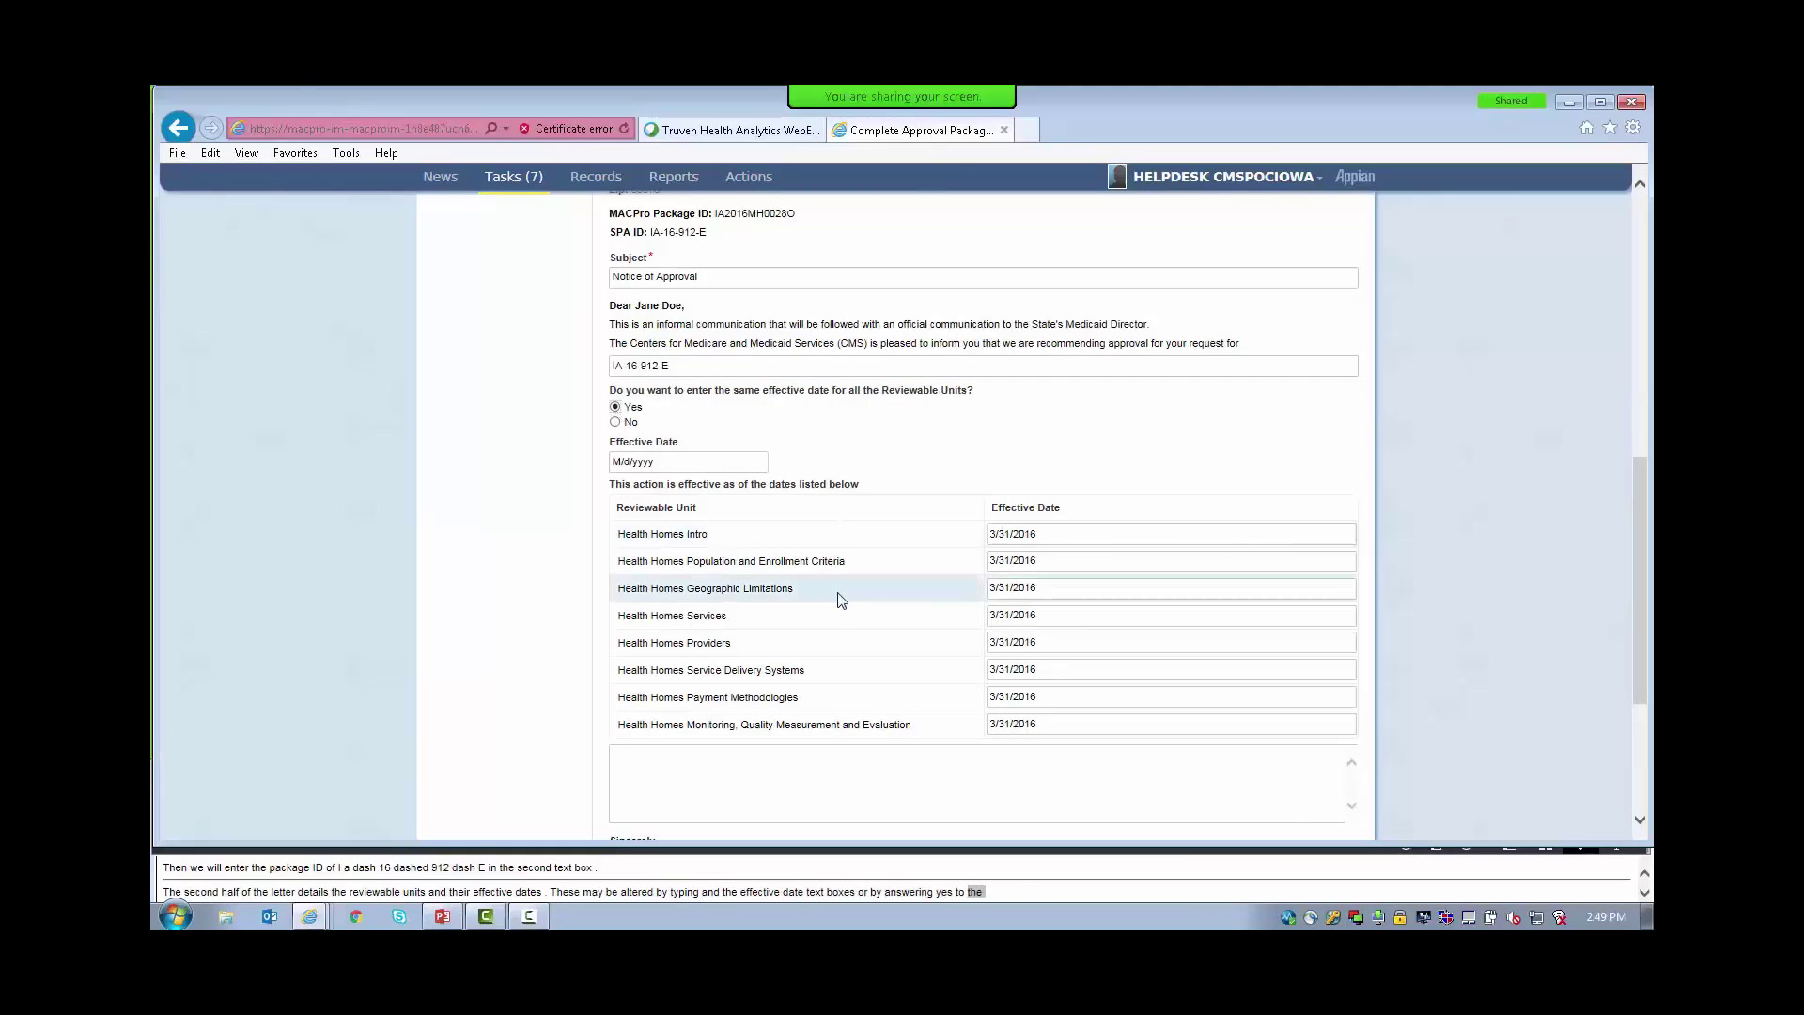
pyautogui.click(701, 463)
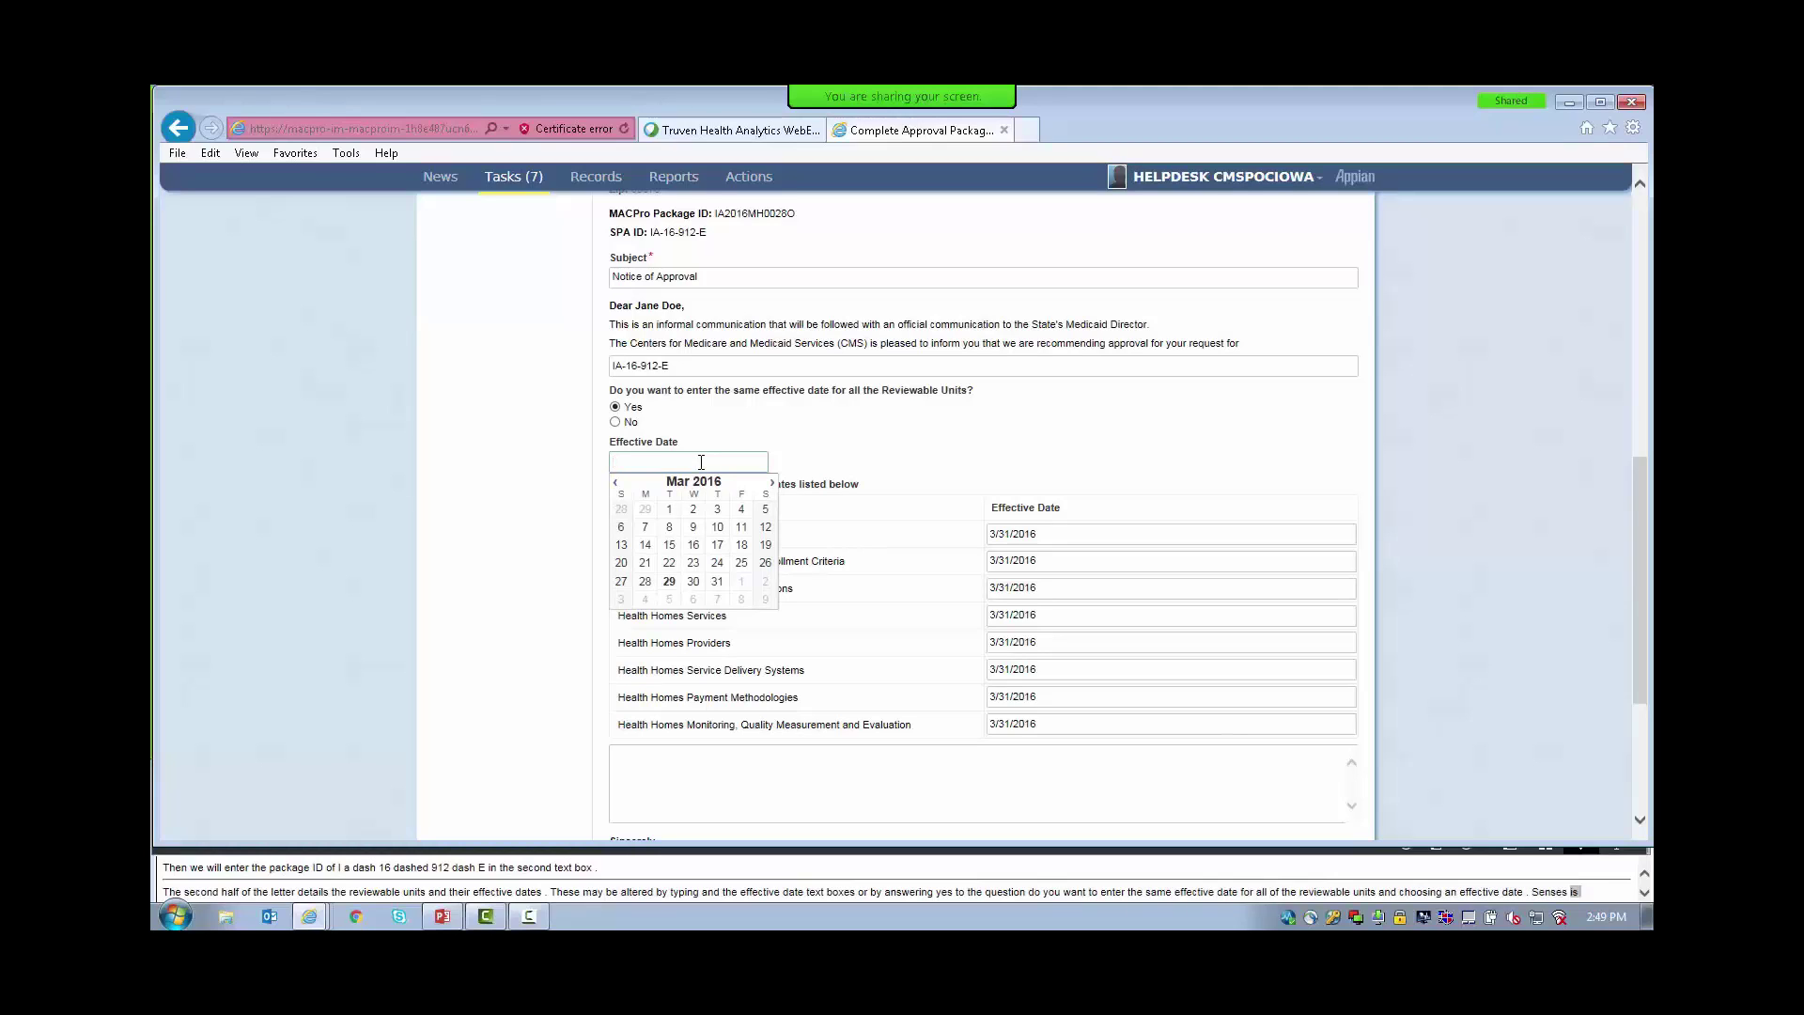
pyautogui.click(714, 582)
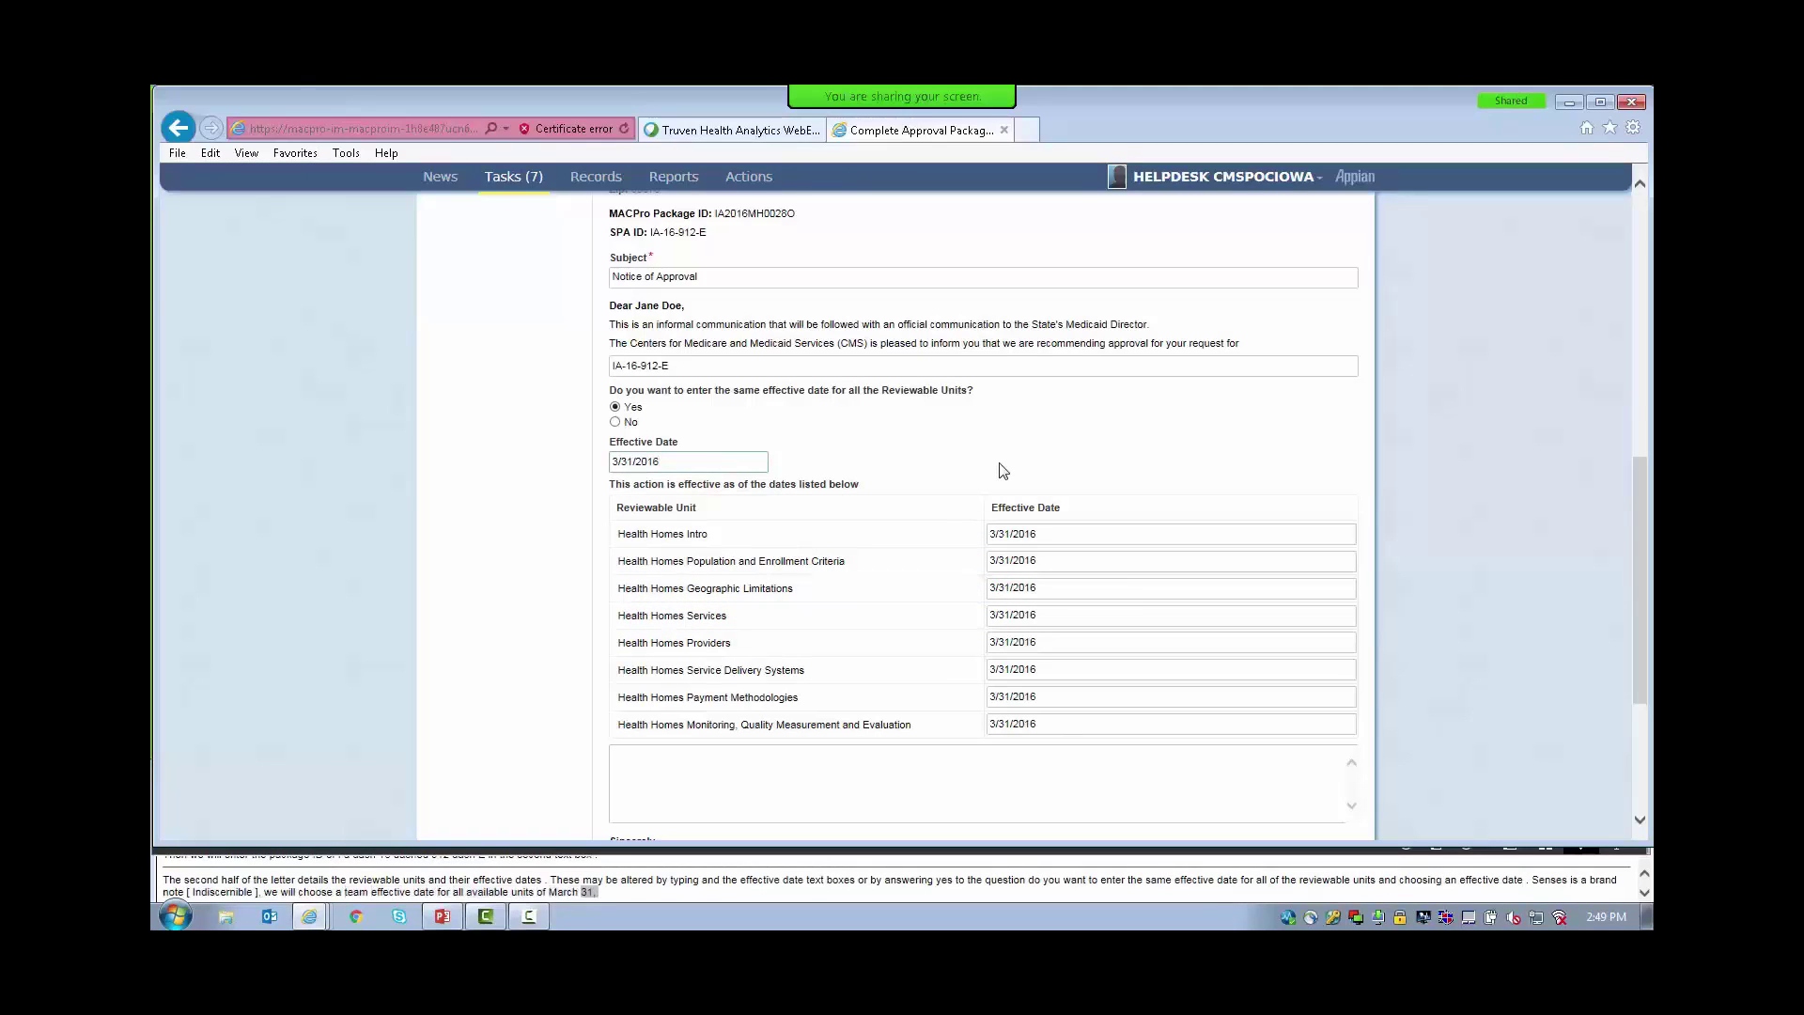
# Add the text "For testing purposes only." below the reviewable unit dates in the approval notice and save the letter.
pyautogui.scroll(-1, 1004, 471)
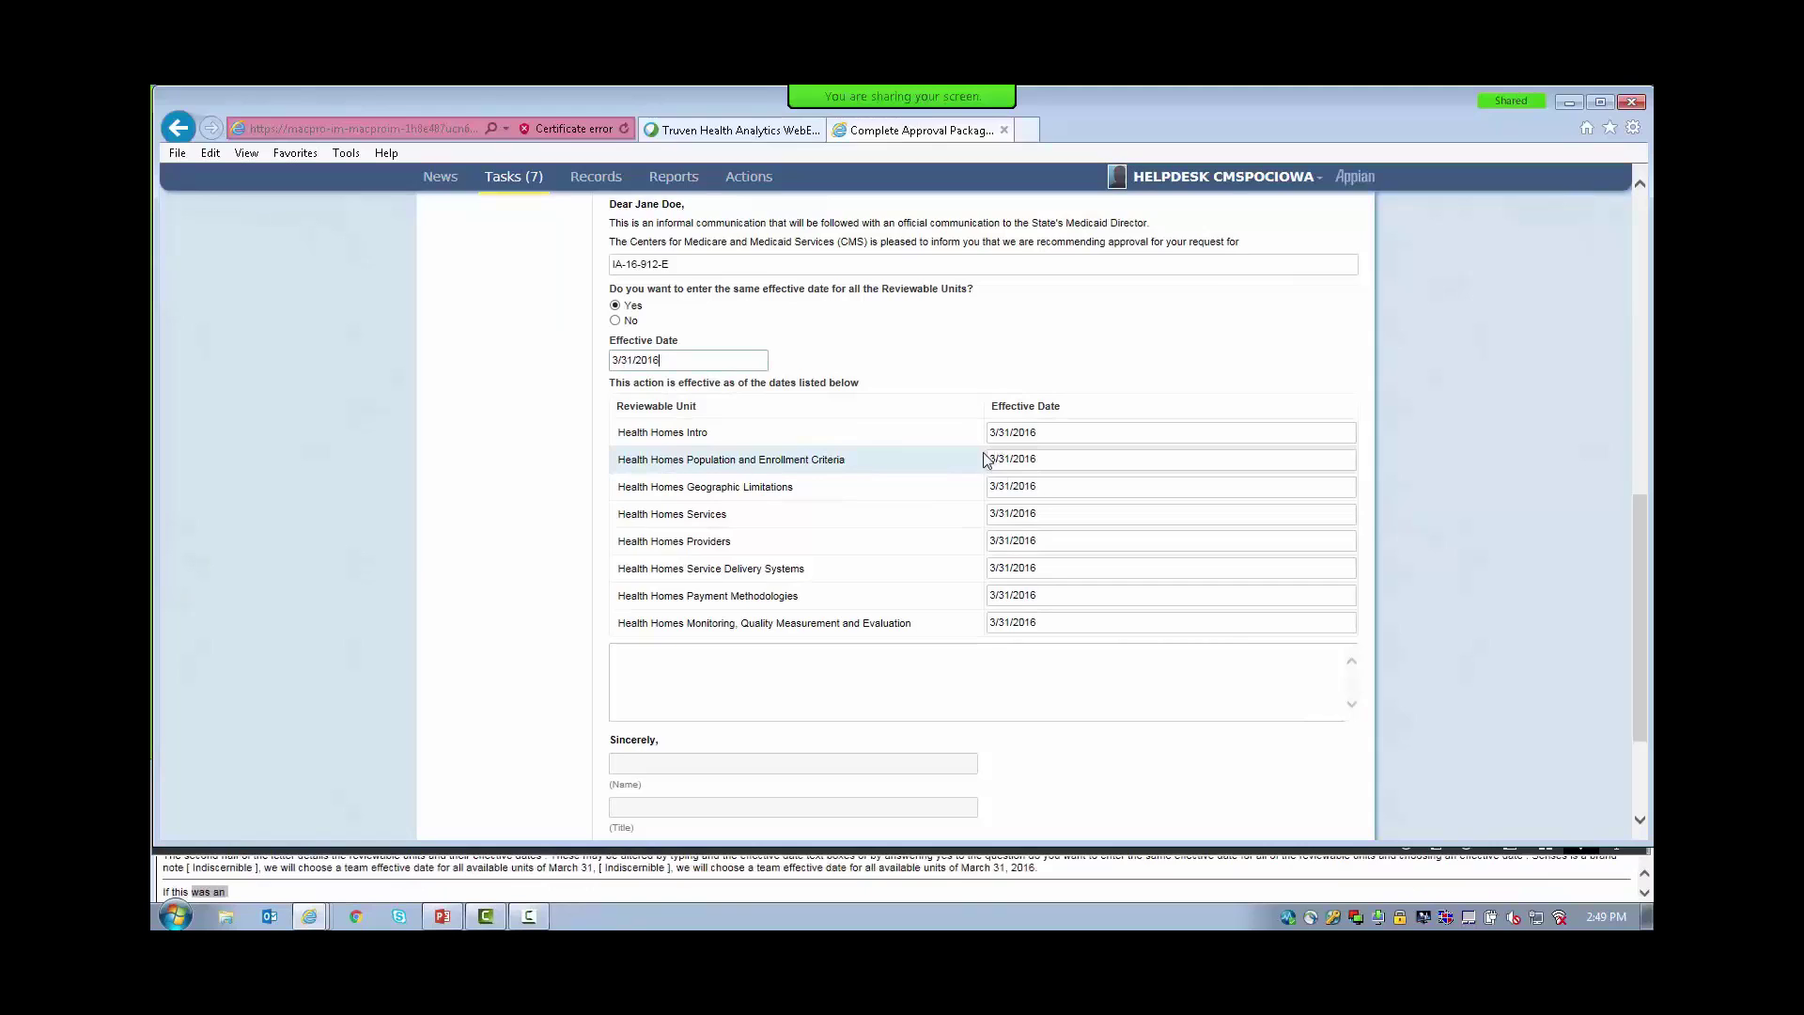
pyautogui.click(644, 666)
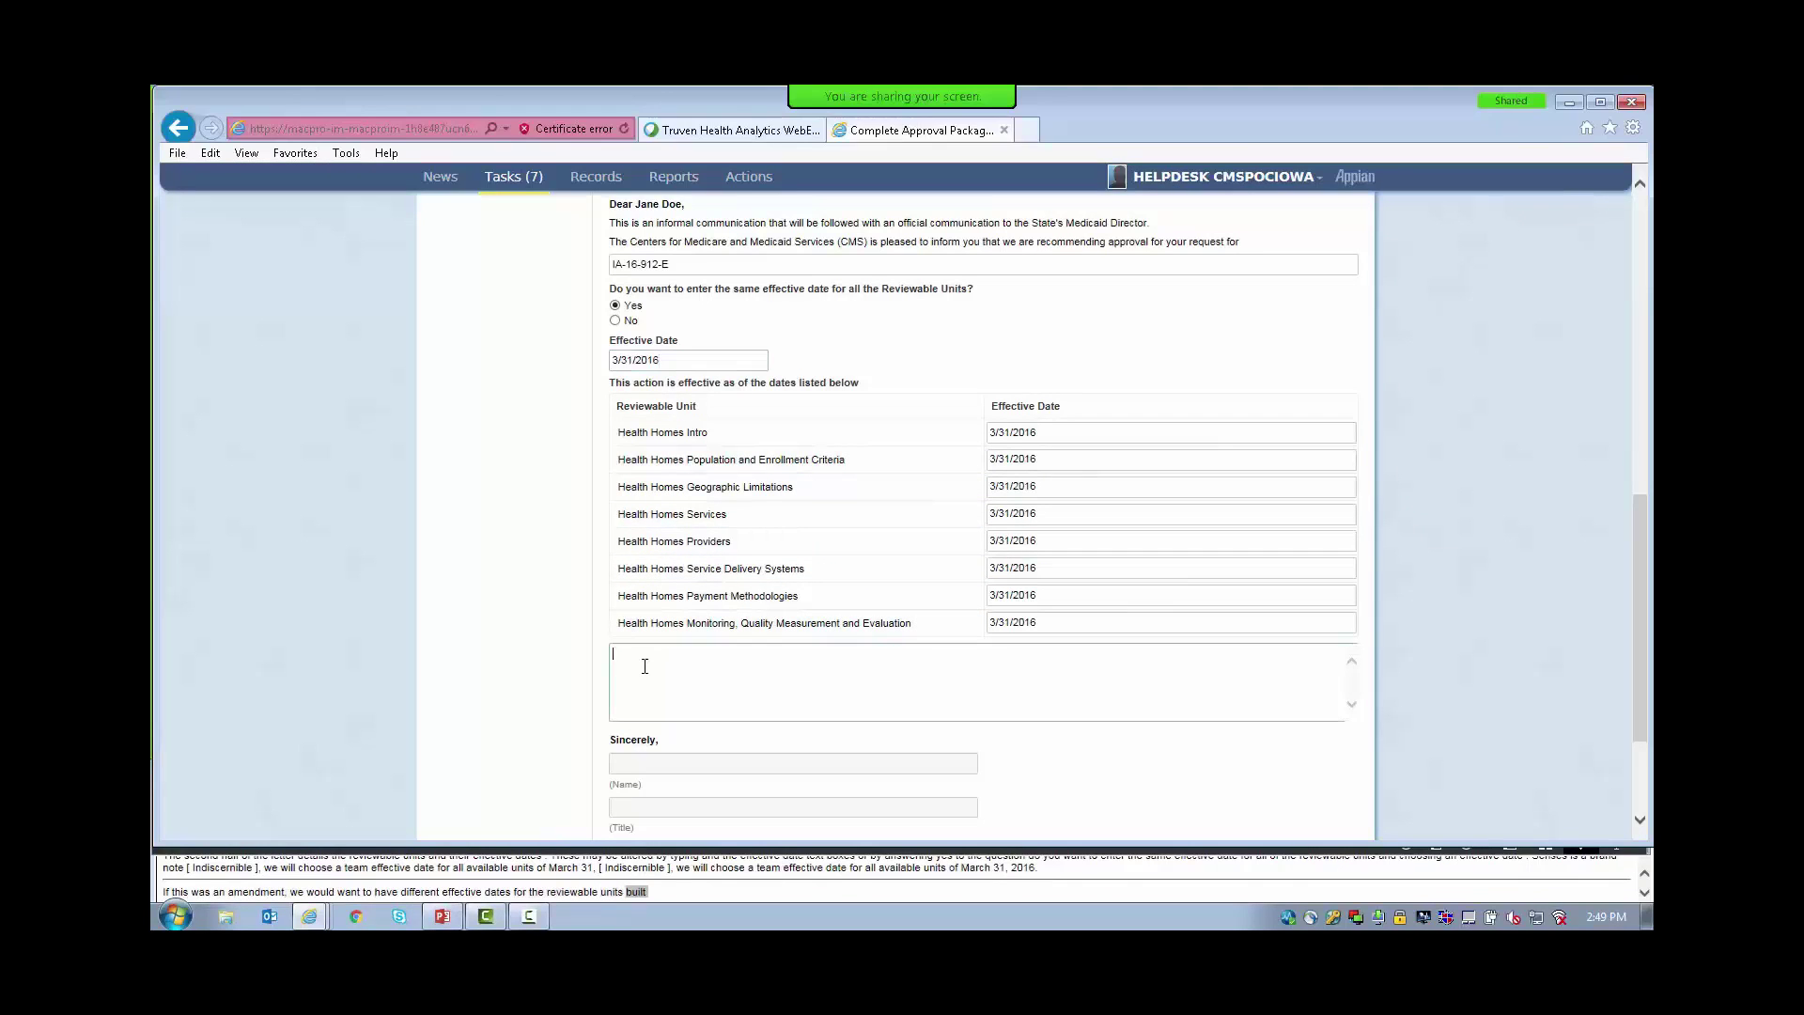
pyautogui.write('For testing purposes only')
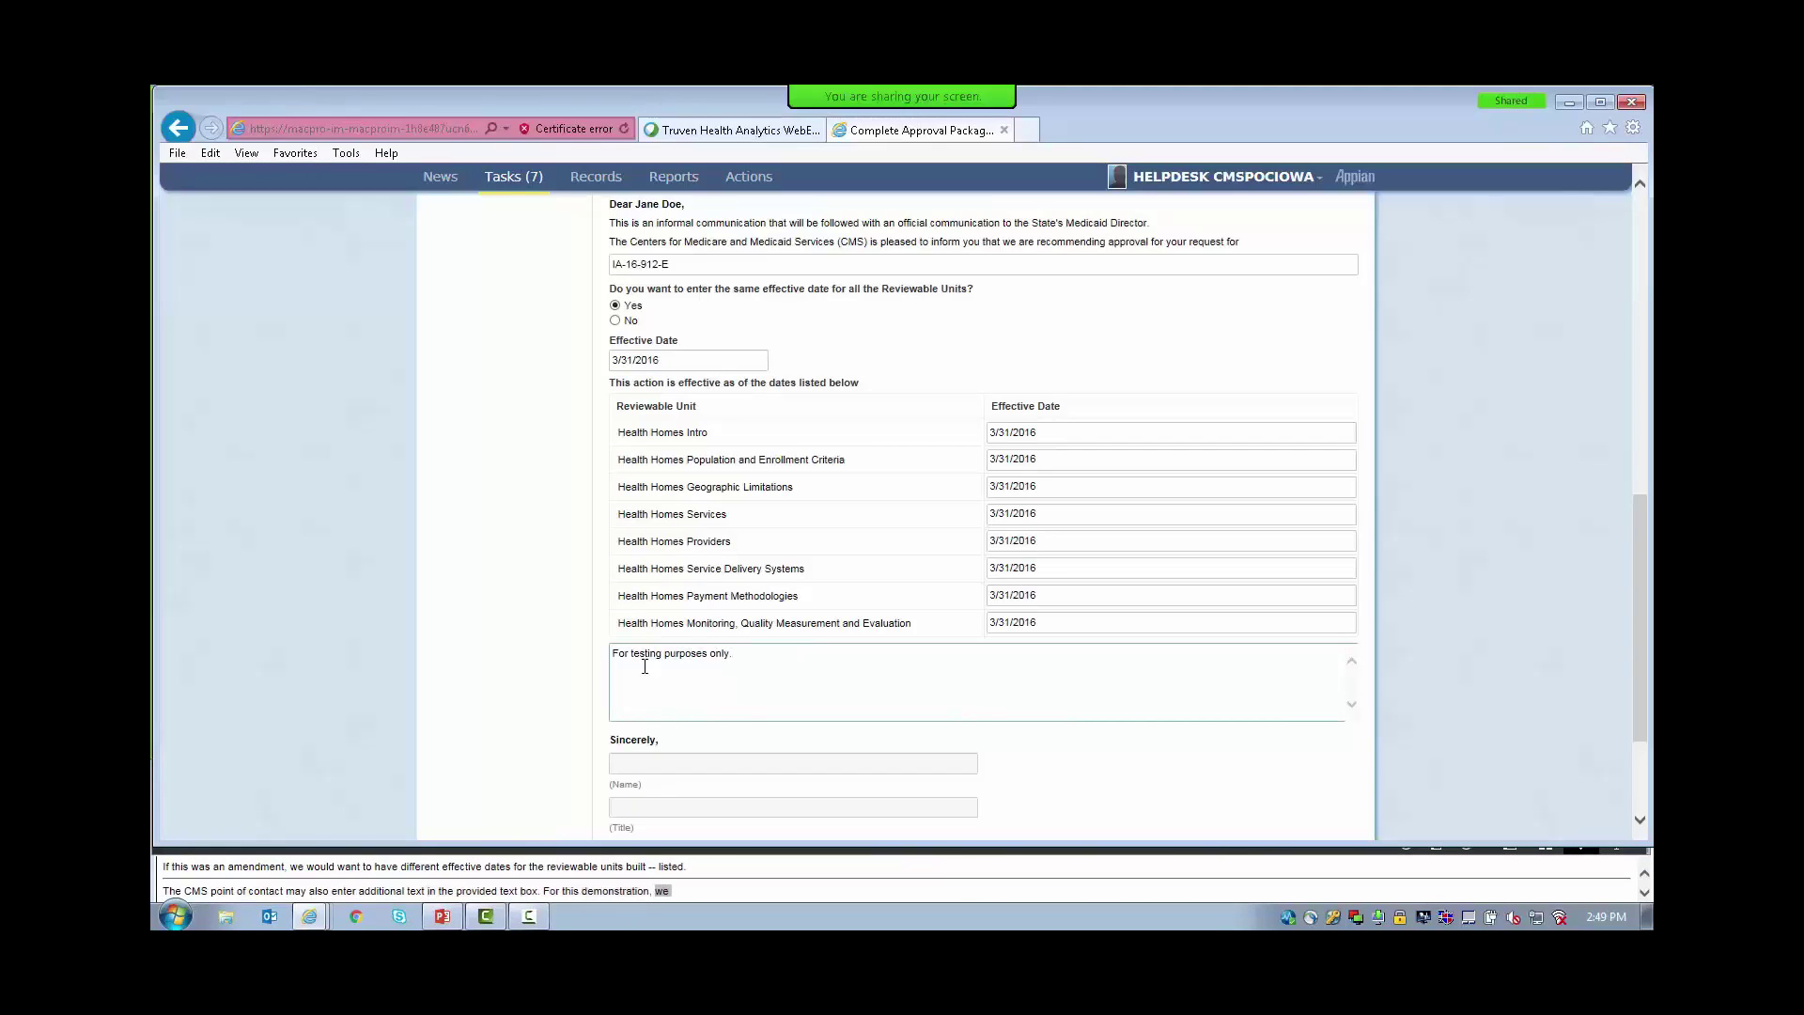
pyautogui.scroll(-2, 667, 672)
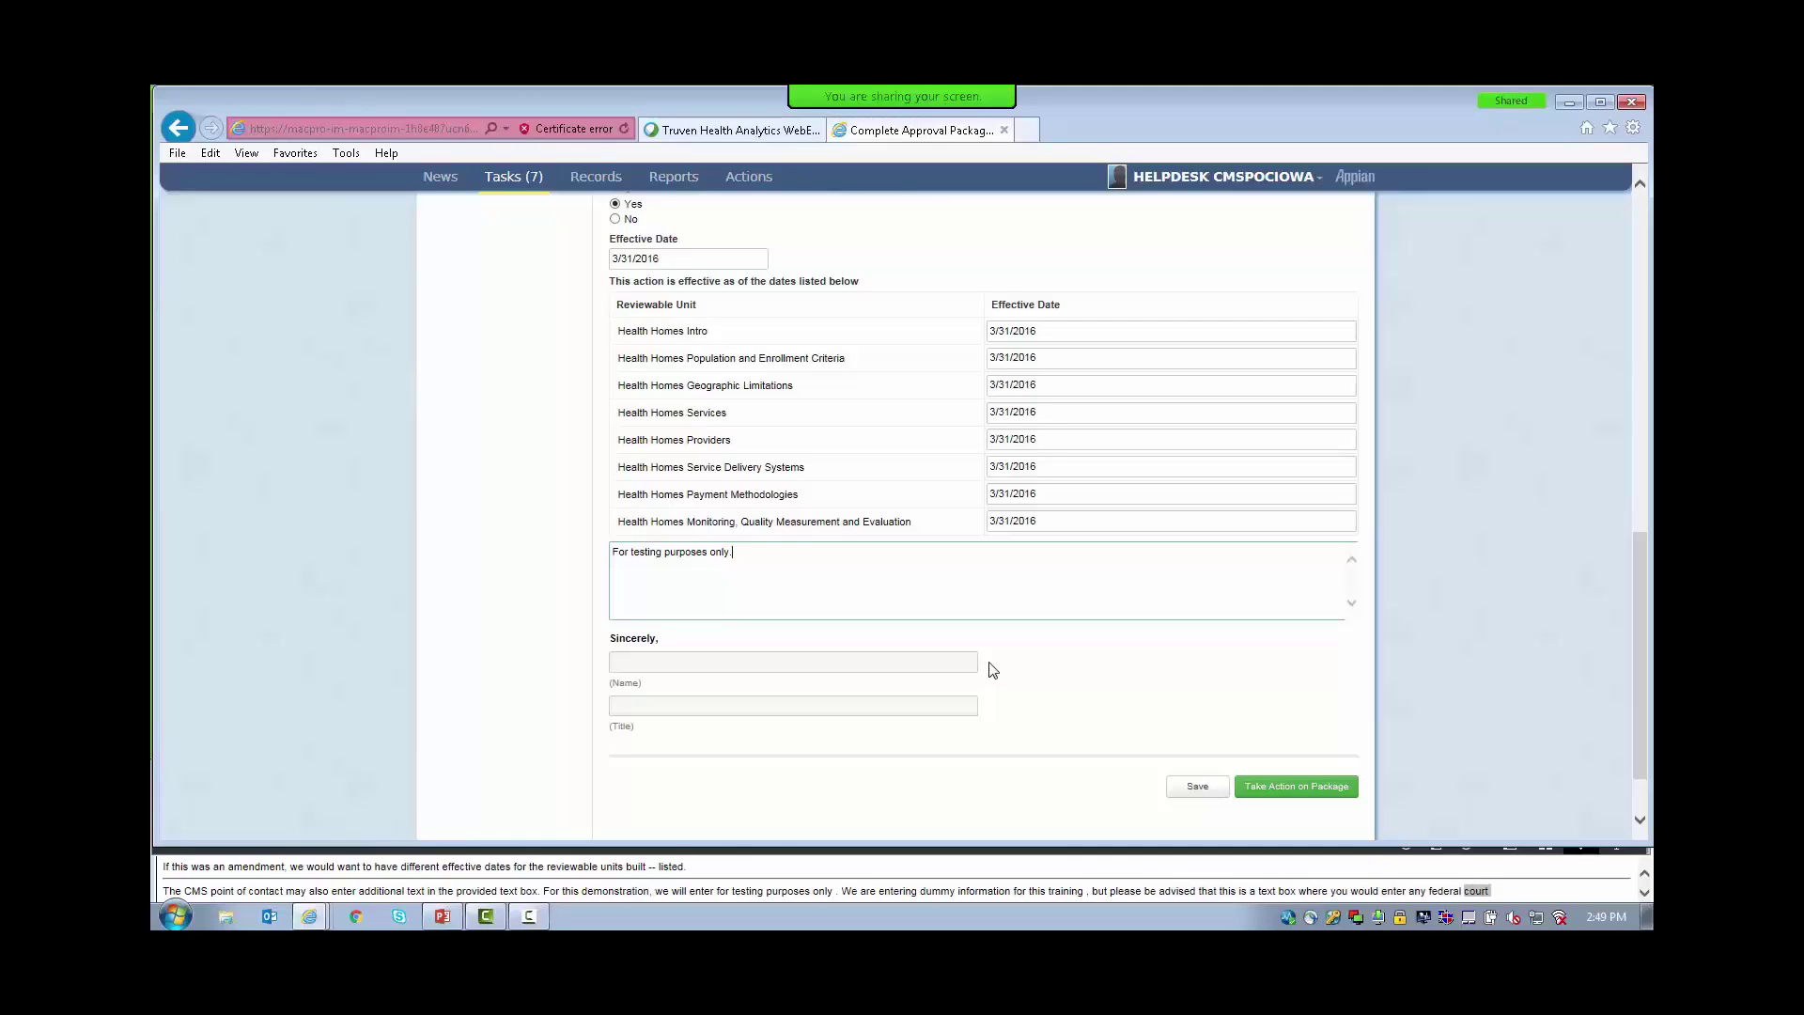
pyautogui.write('.')
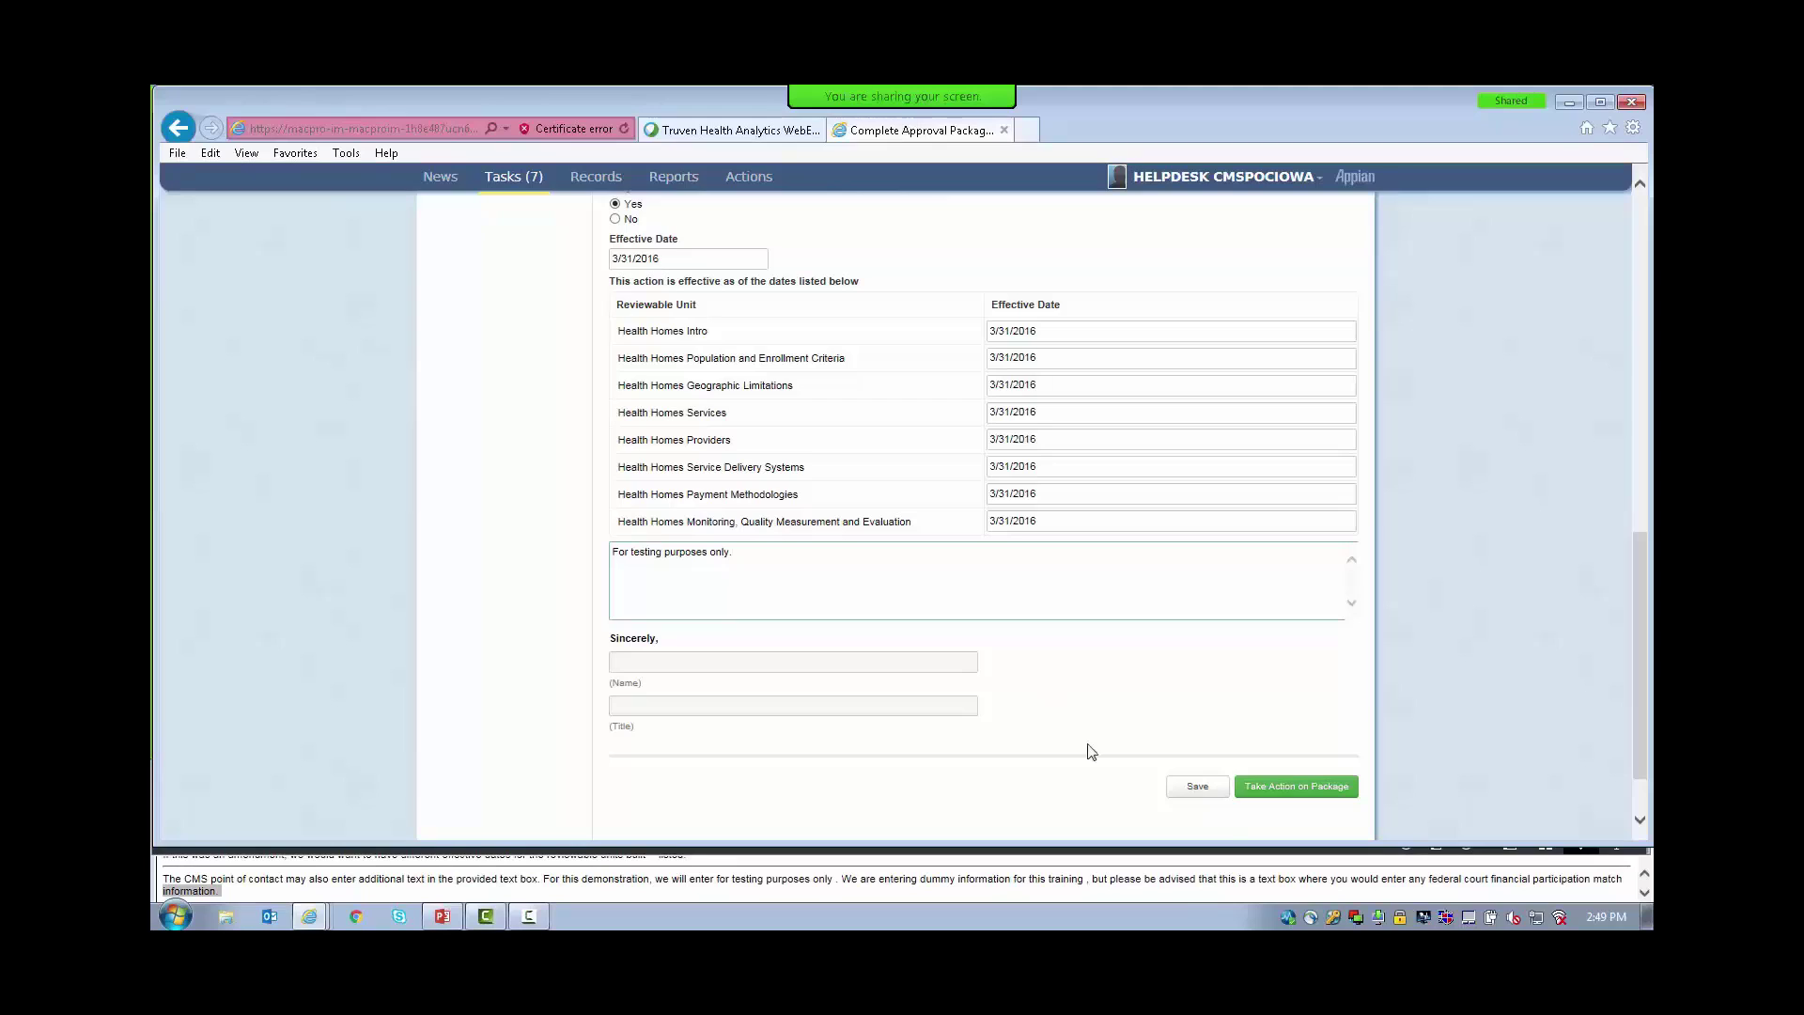
pyautogui.click(1219, 792)
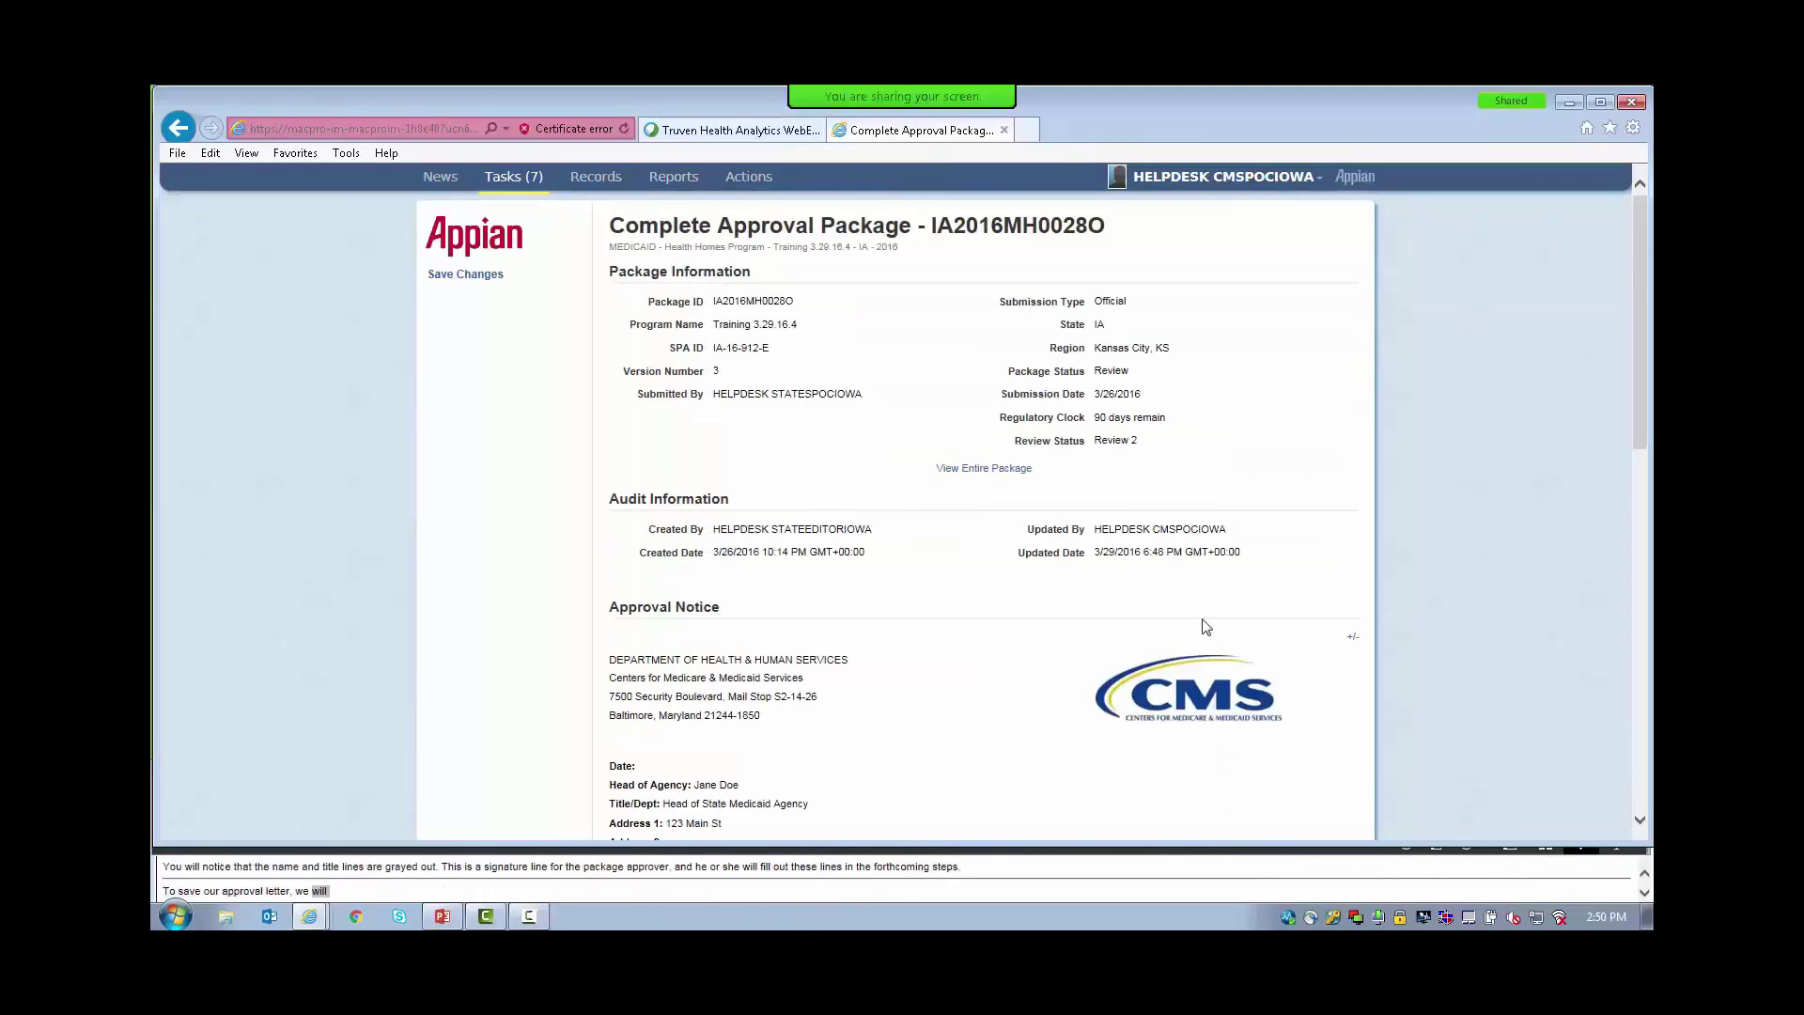
# Take action on the package by choosing Select Senior Managers for Submission Package and executing it without instructions.
pyautogui.scroll(-3, 1207, 627)
pyautogui.scroll(-8, 1203, 625)
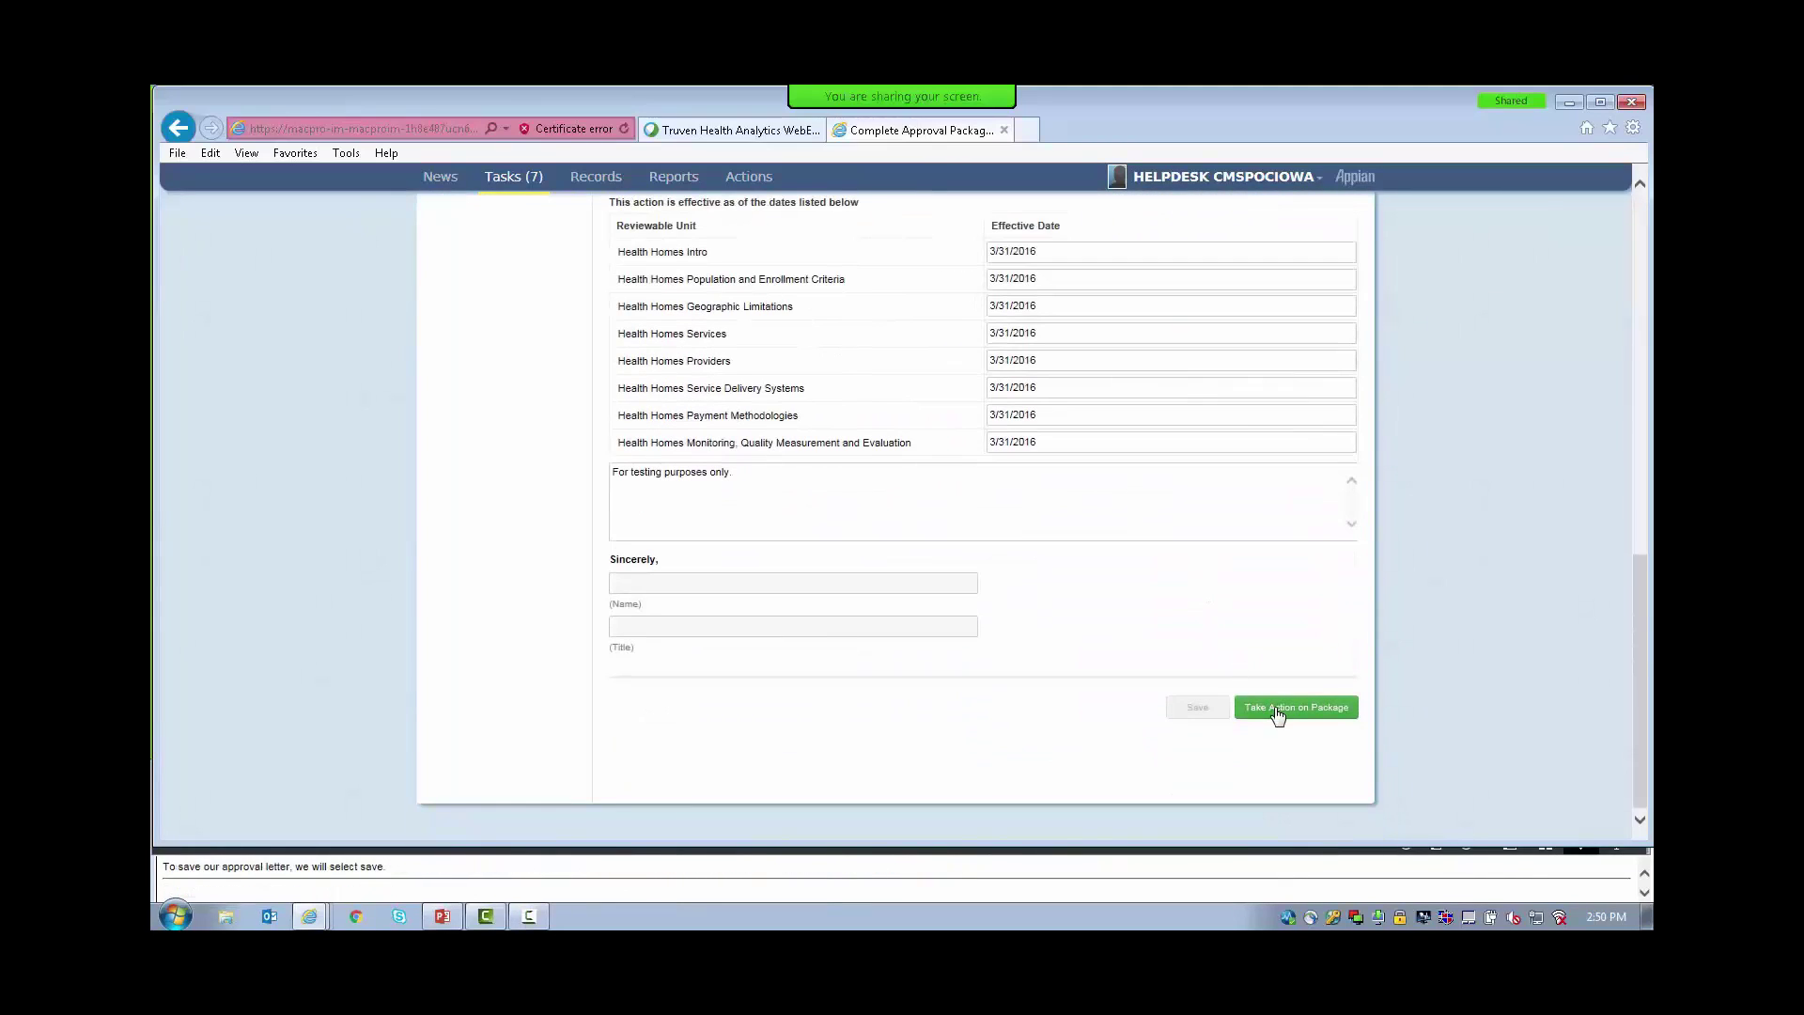
pyautogui.click(1279, 711)
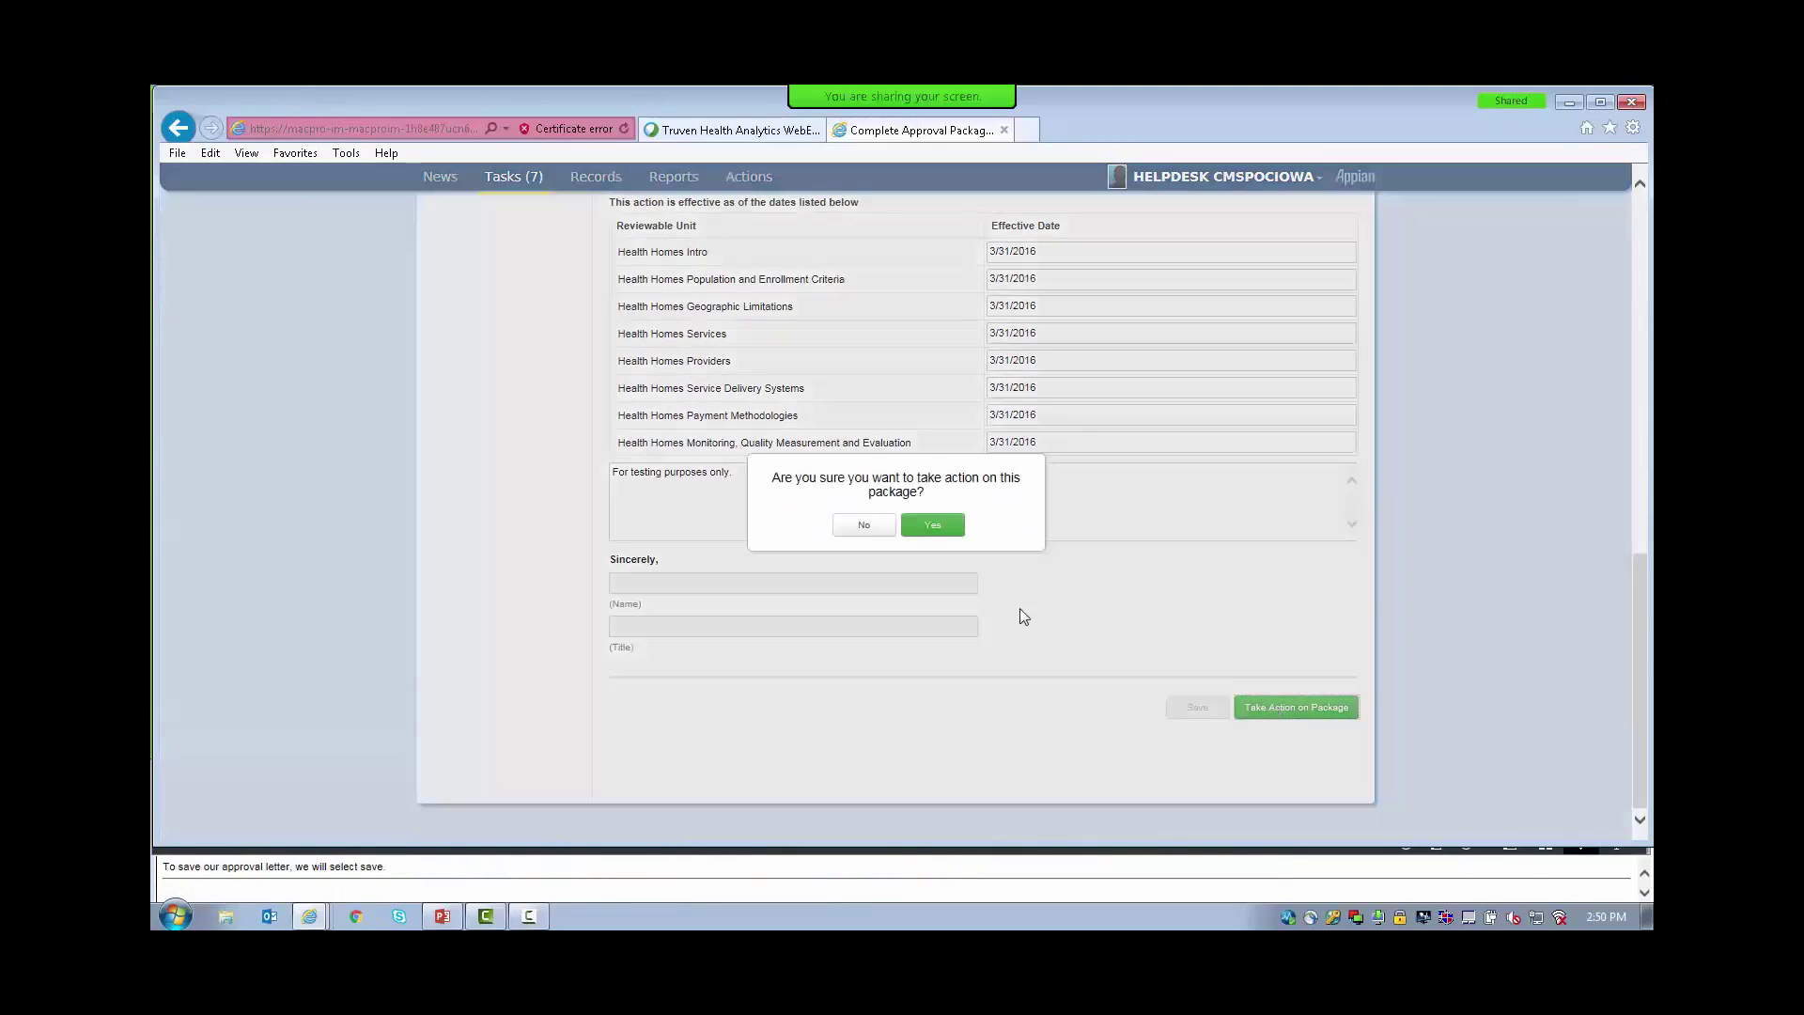
pyautogui.click(939, 524)
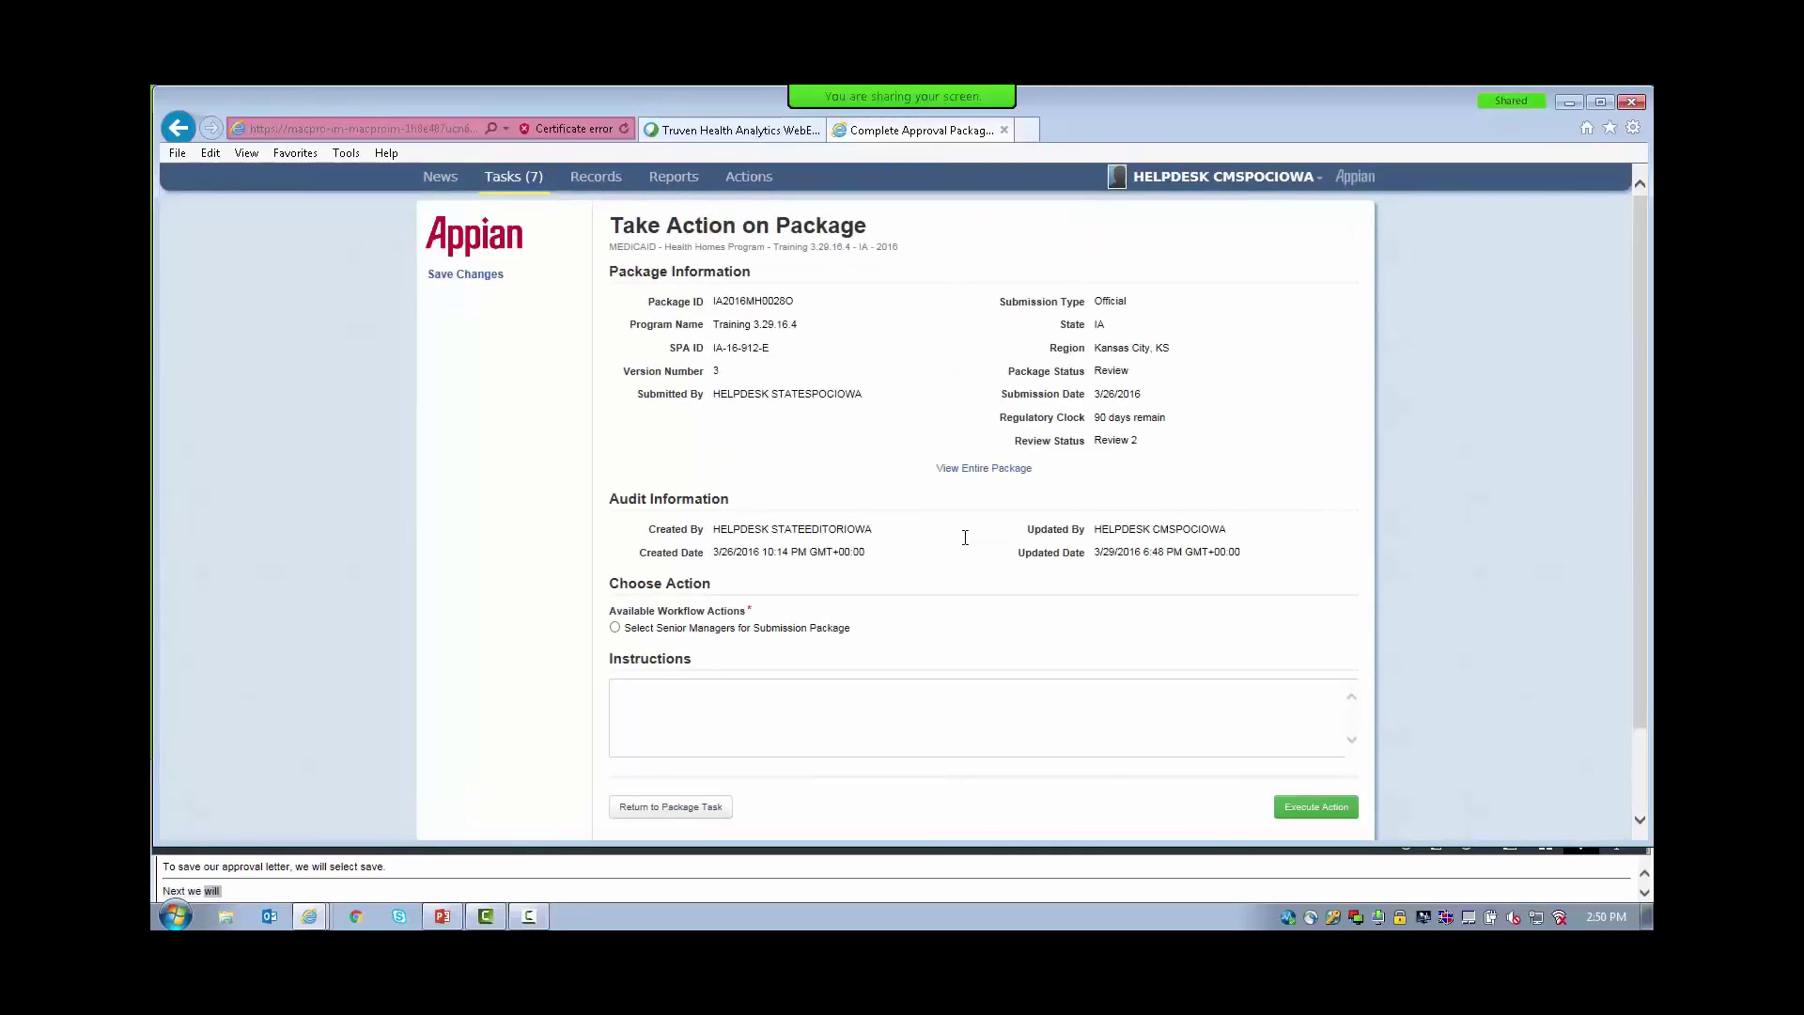
pyautogui.click(618, 633)
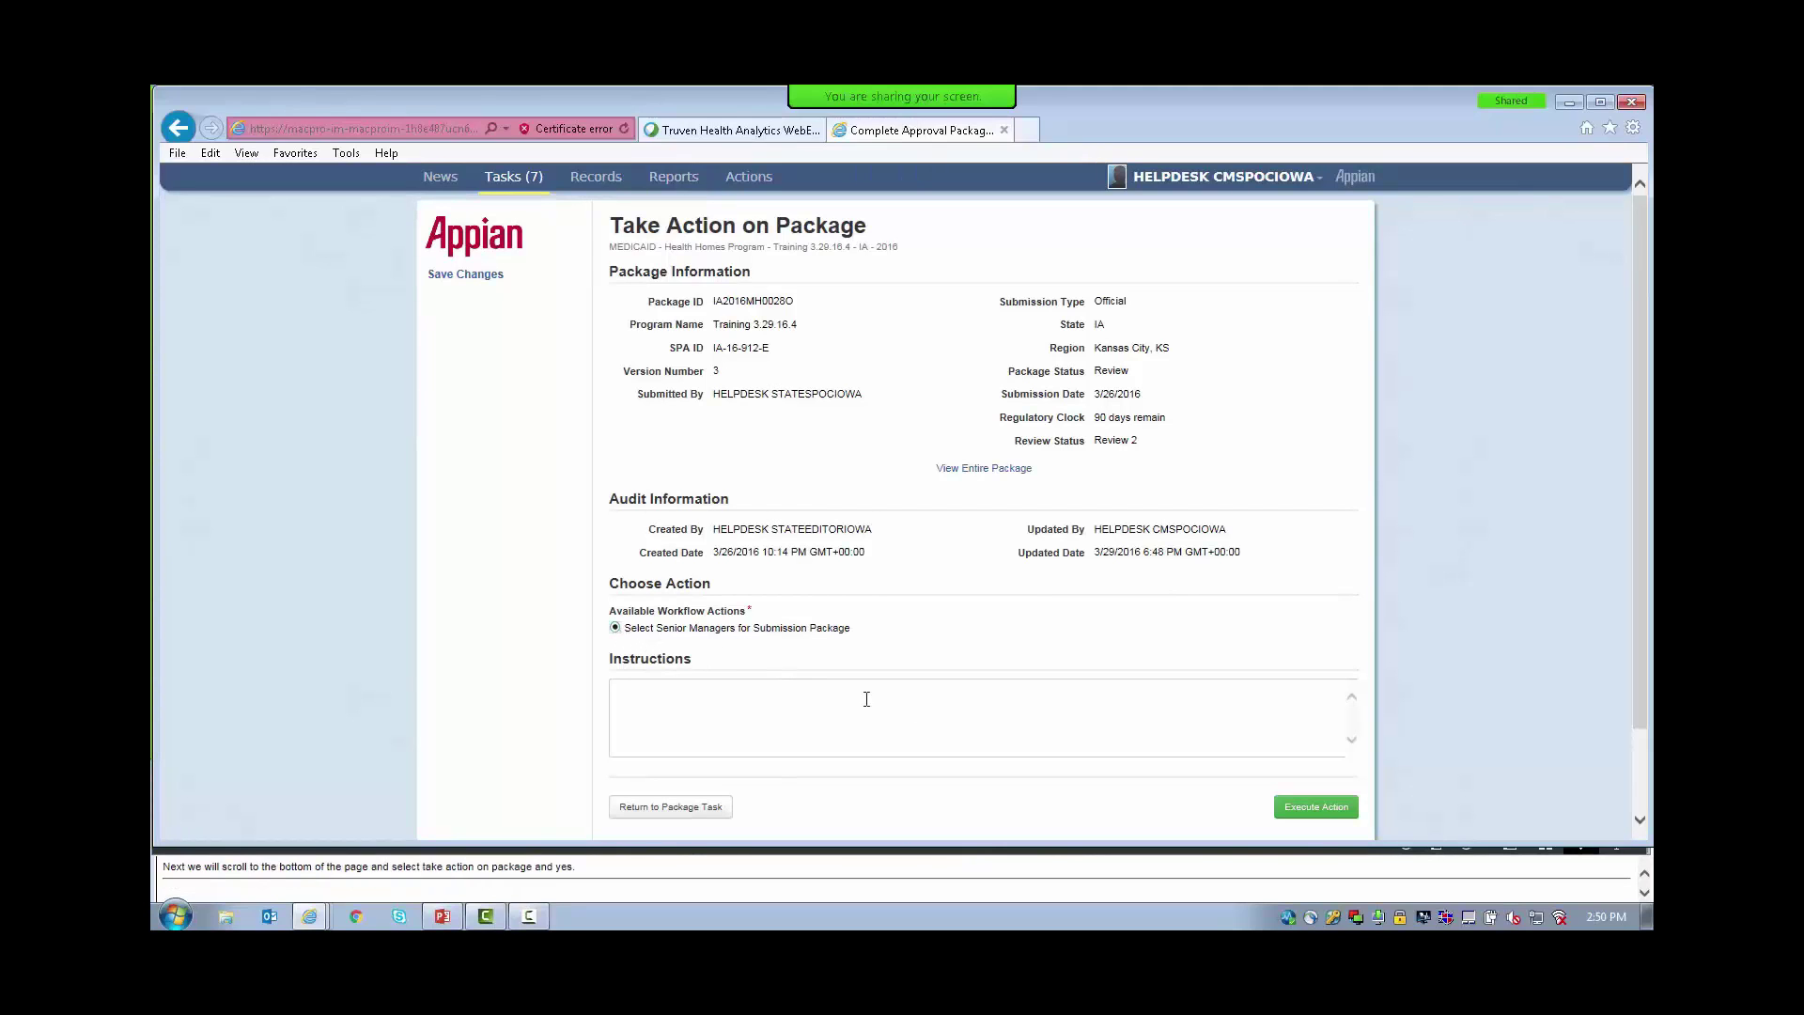
pyautogui.scroll(-2, 1140, 745)
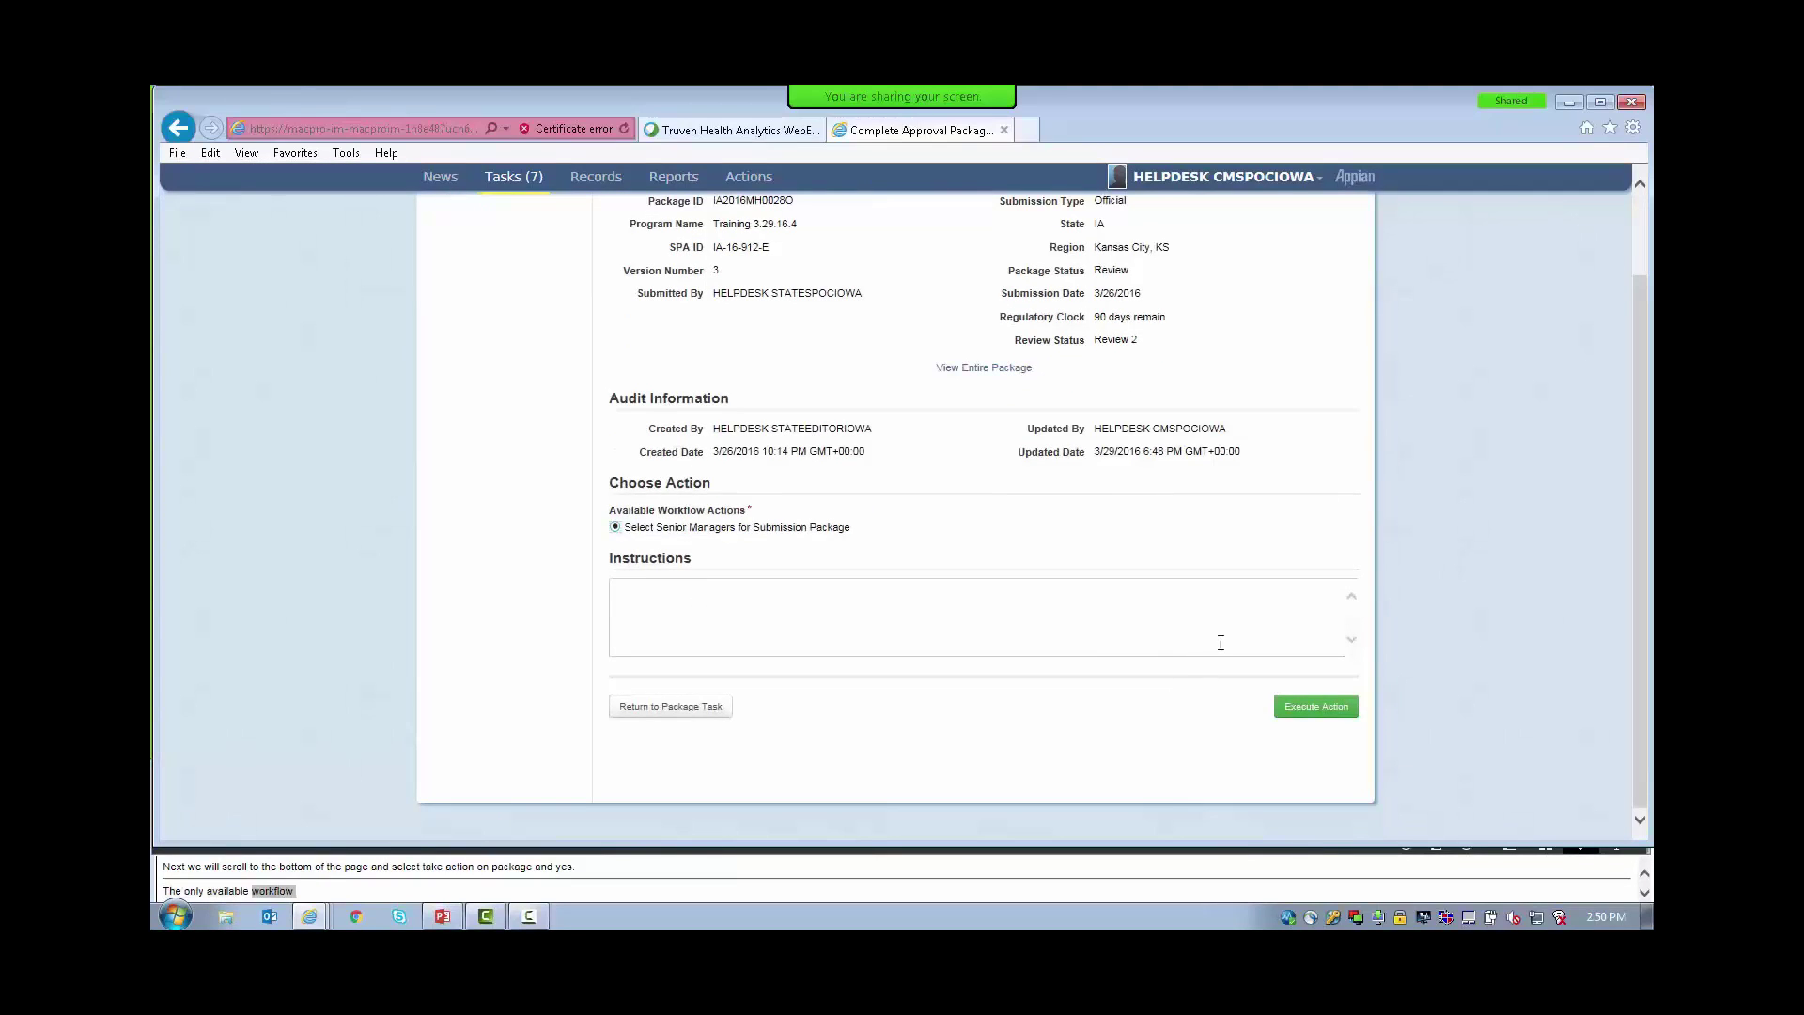
pyautogui.click(1316, 710)
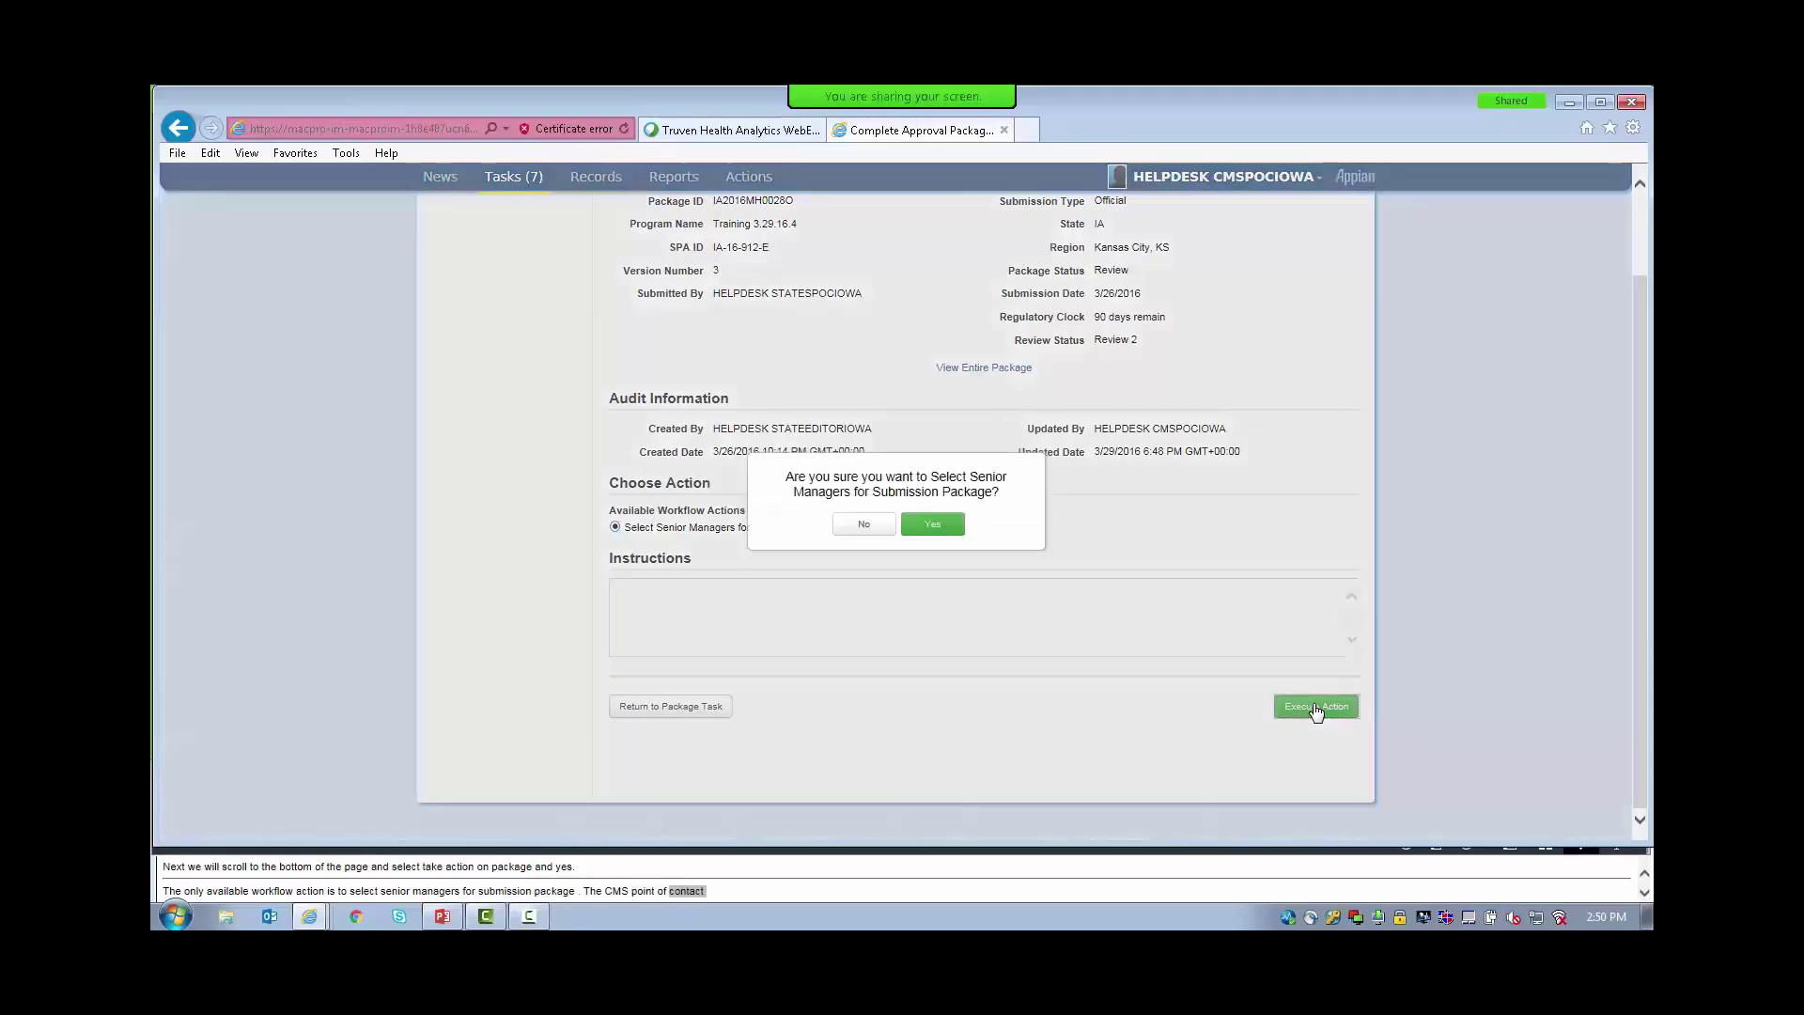
pyautogui.click(953, 532)
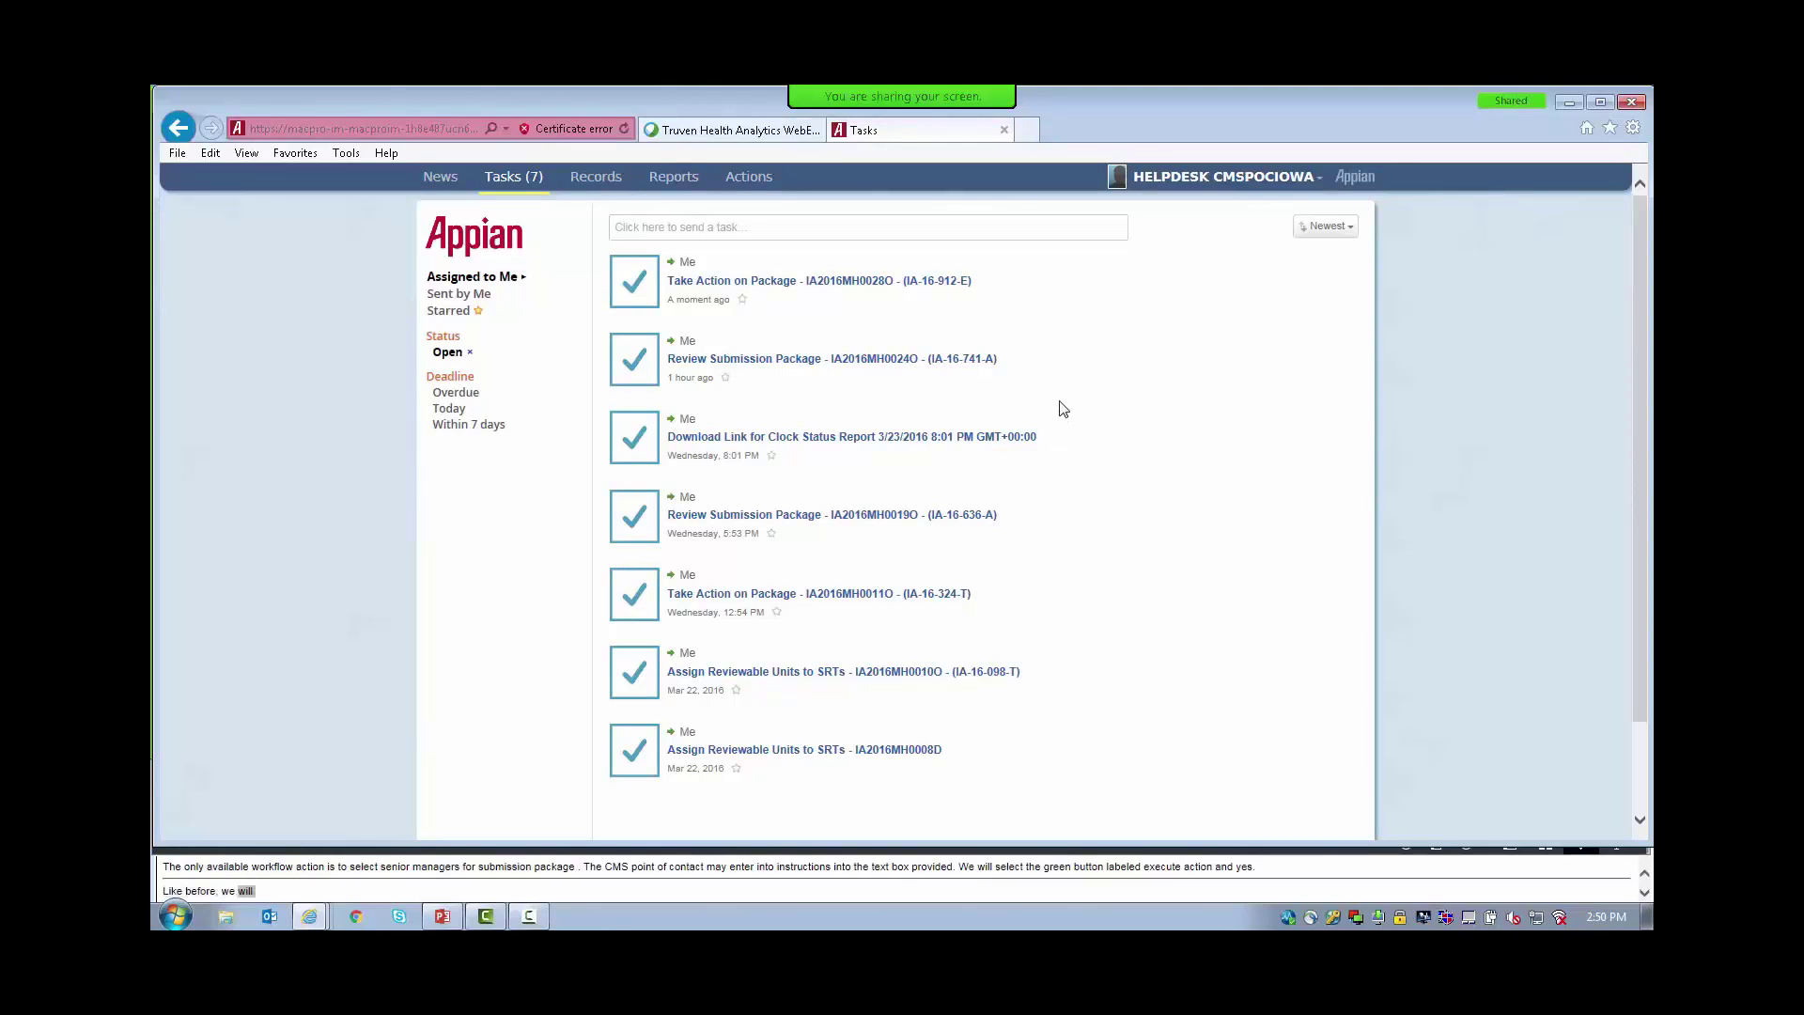
# Refresh the task list, open the Select Senior Managers task for IA-16-912-E, and select the HELPDESK CMSSENIORMANAGEMENTIOWA account.
pyautogui.click(505, 188)
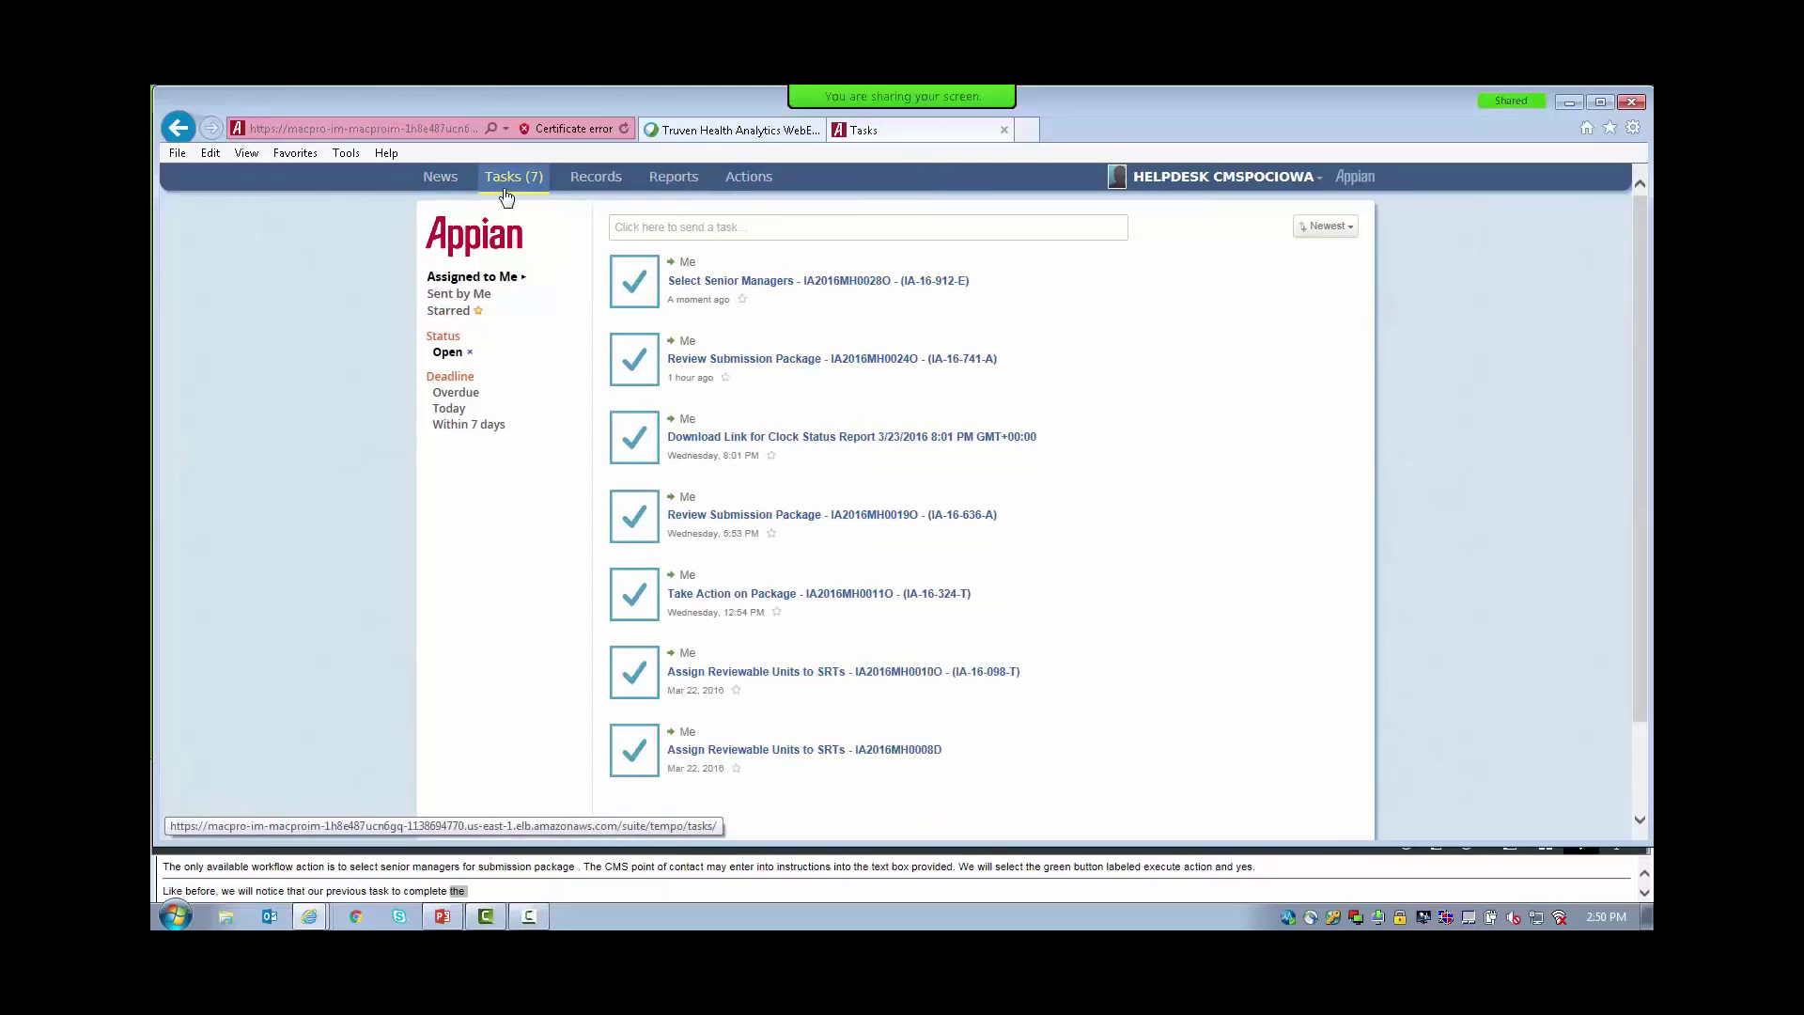
pyautogui.click(835, 294)
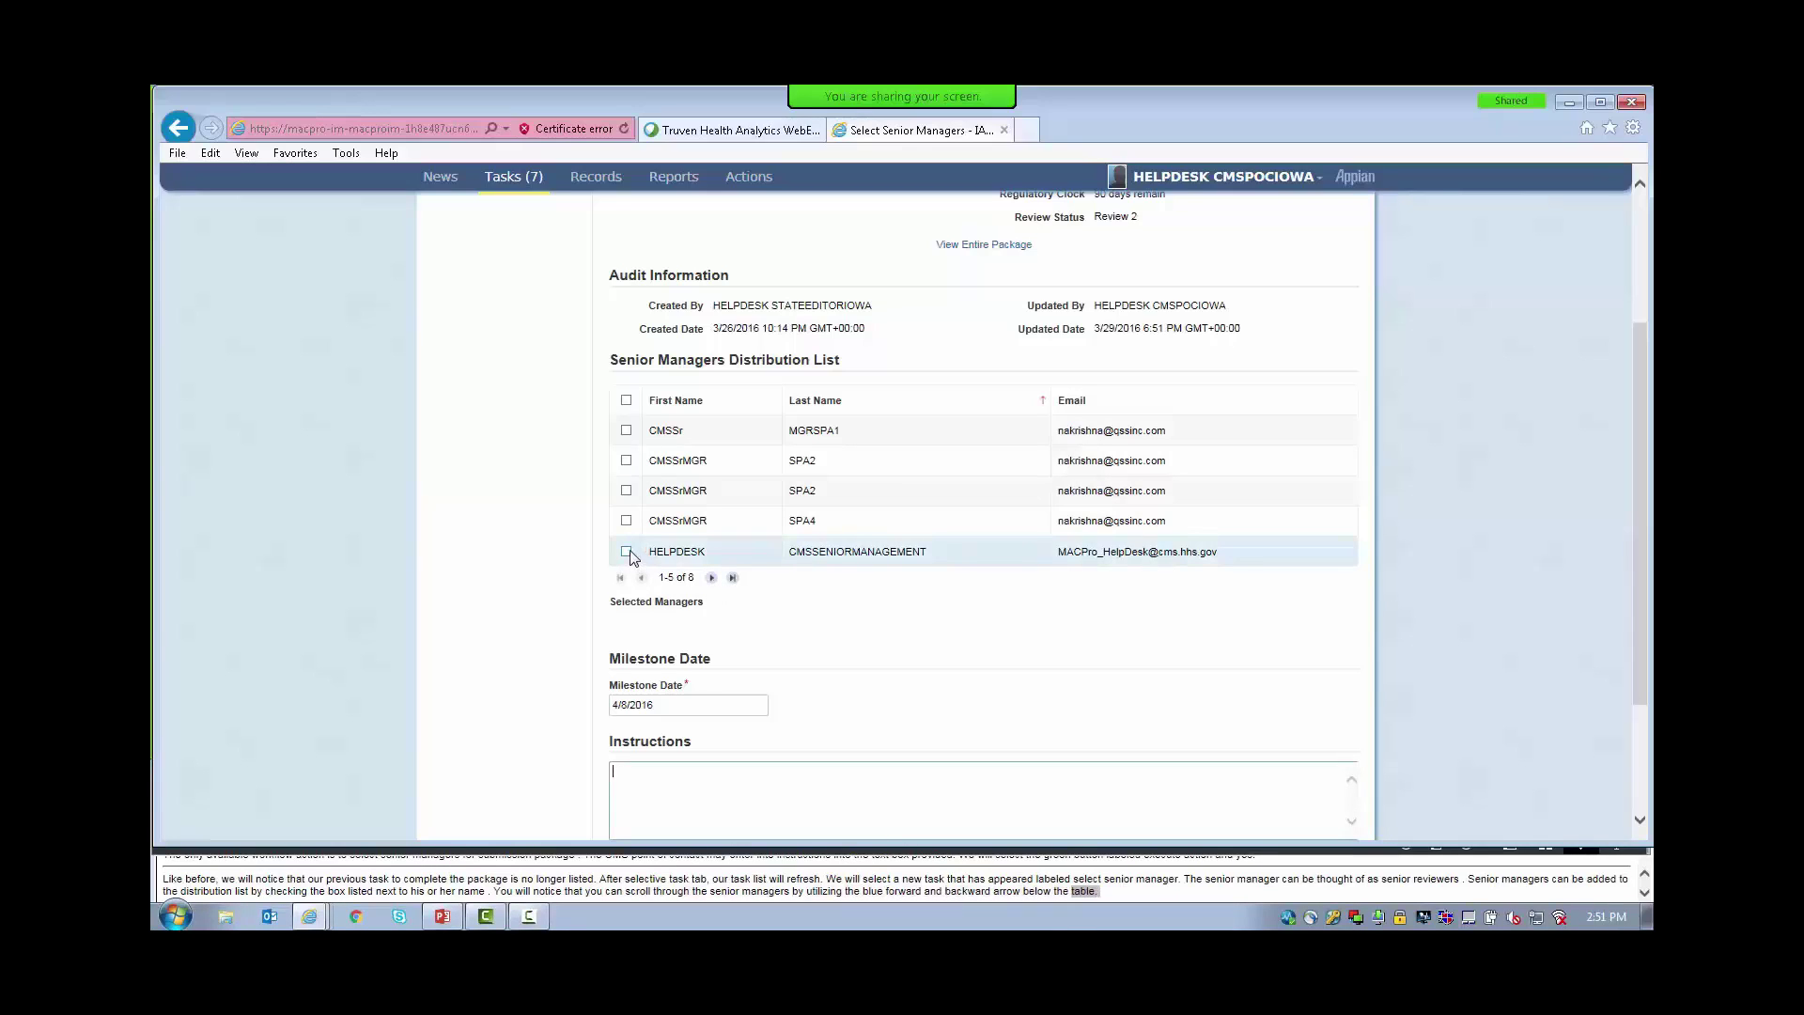
pyautogui.click(712, 578)
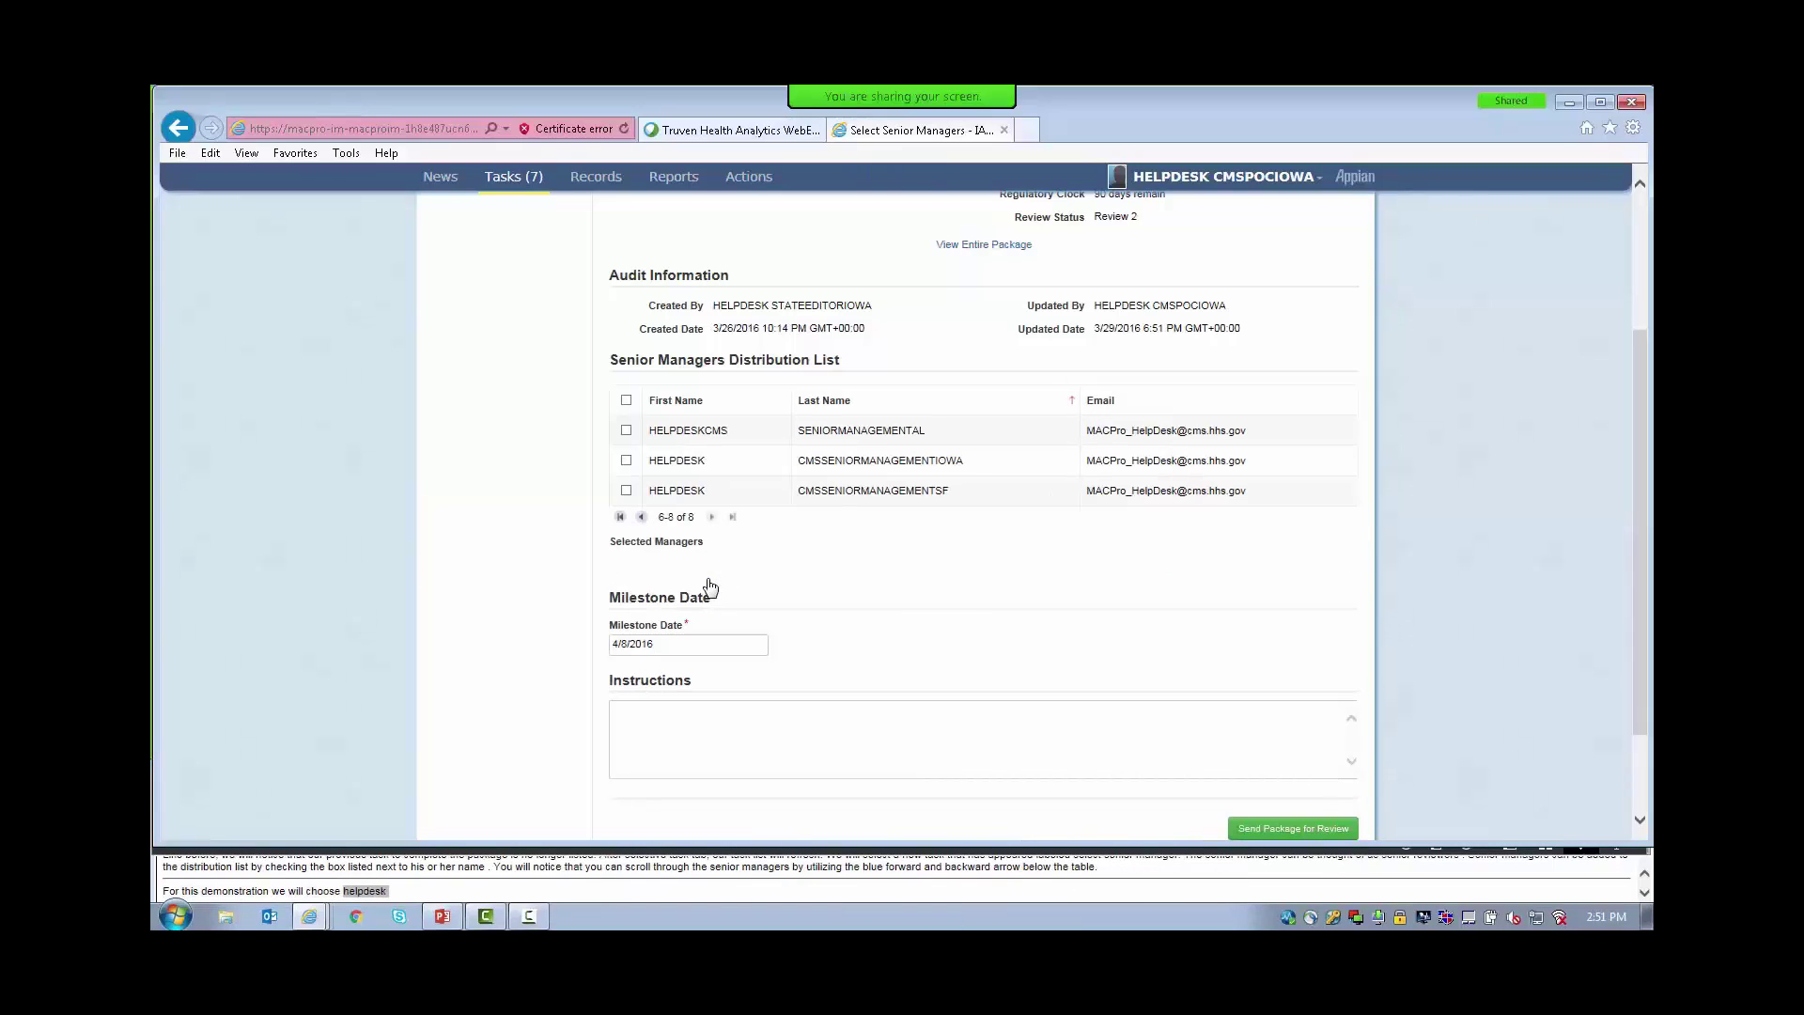
pyautogui.click(625, 460)
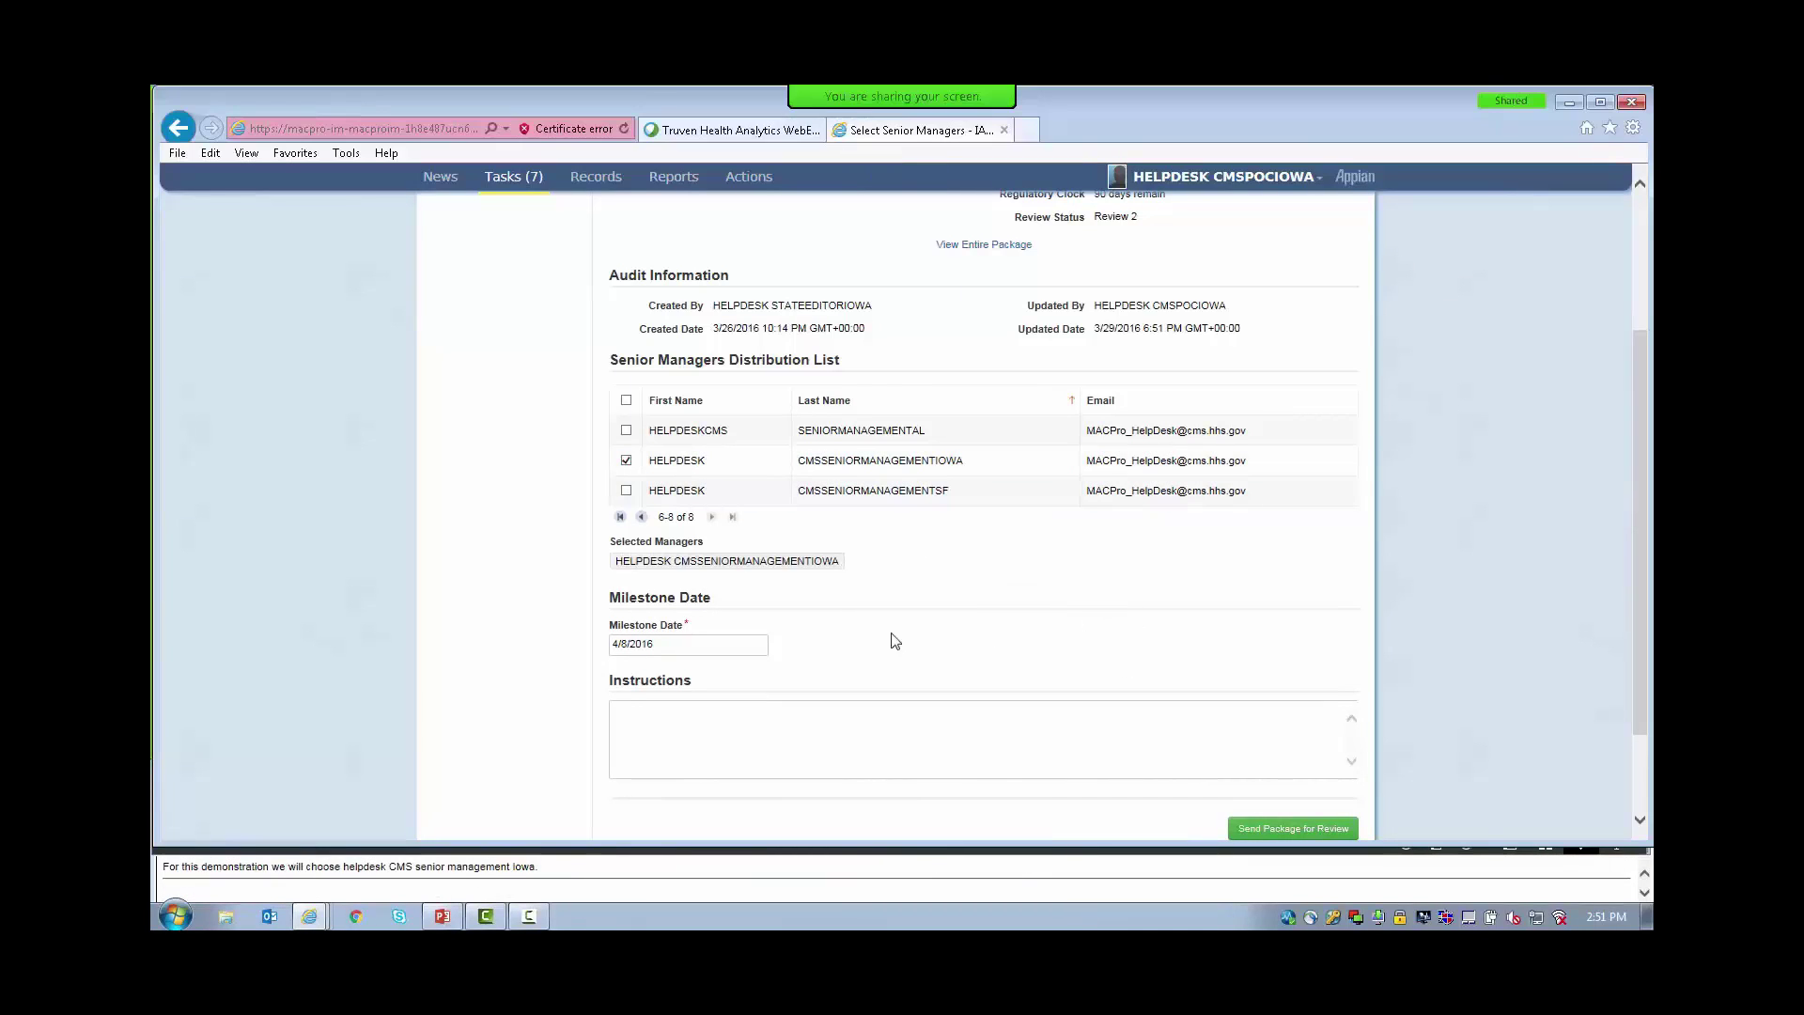
# Set the senior manager review milestone date to 4/1/2016 and send the package for review without instructions.
pyautogui.click(707, 648)
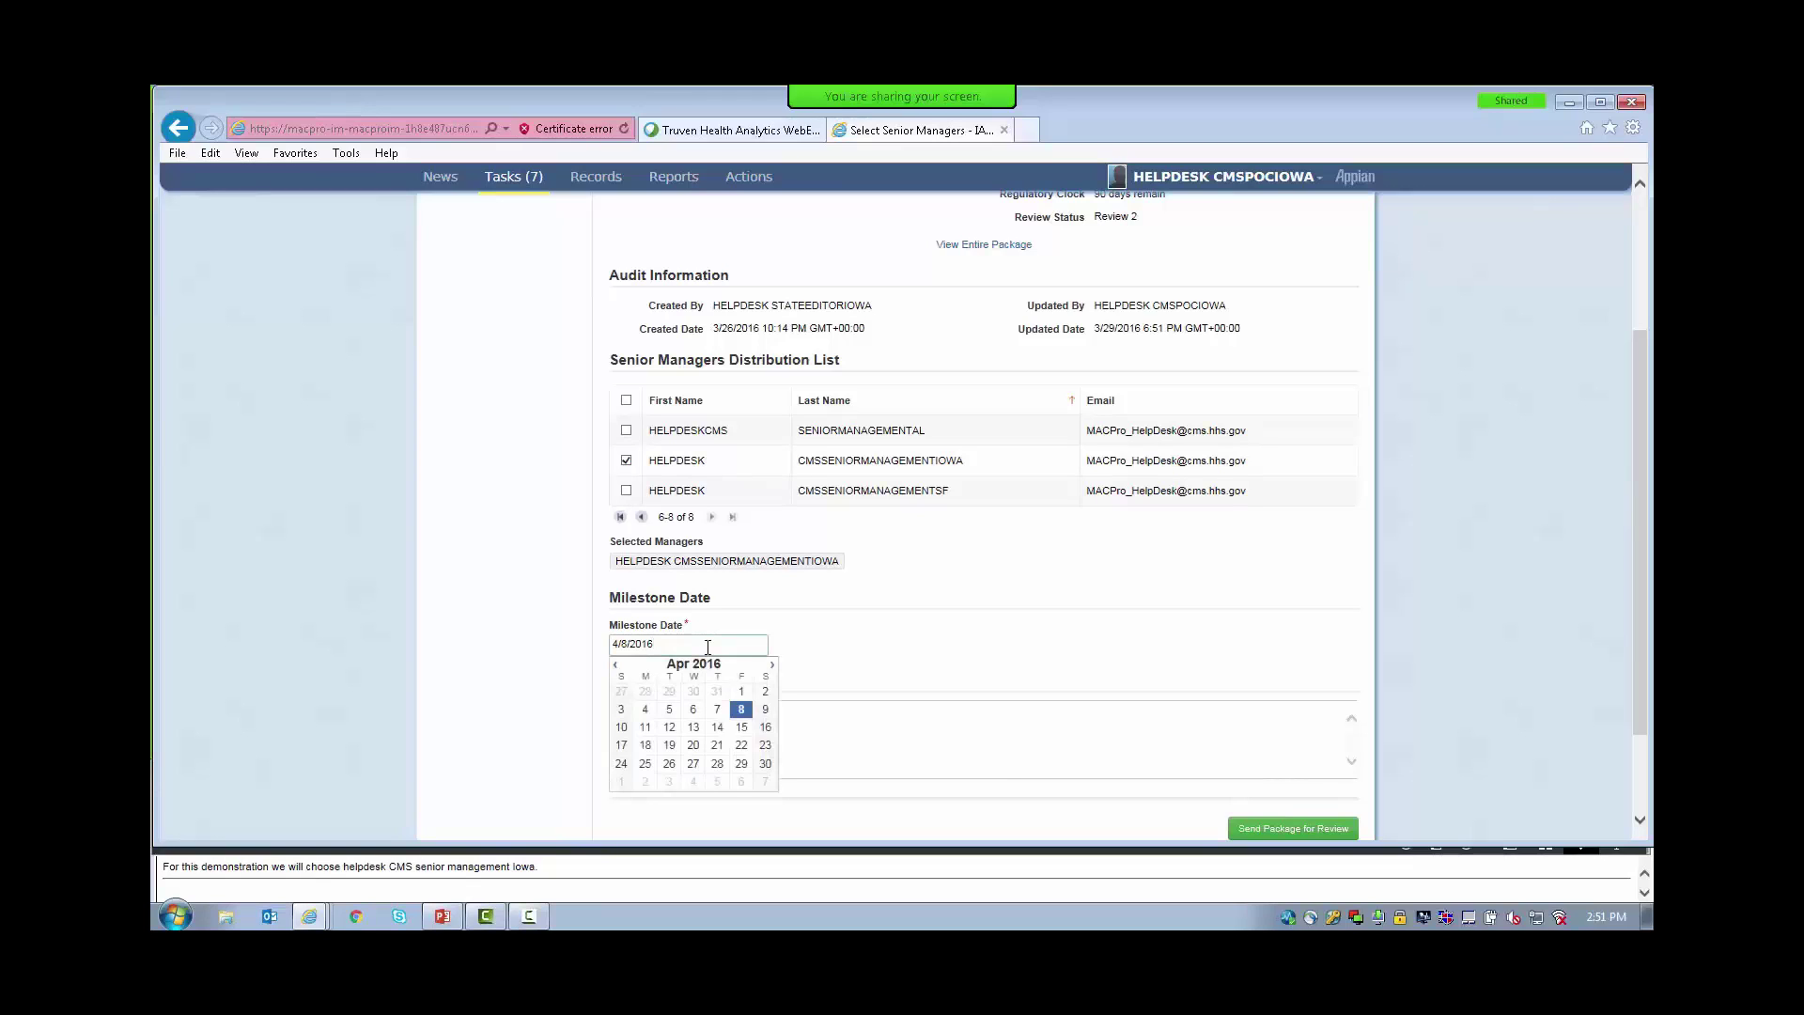
pyautogui.click(742, 692)
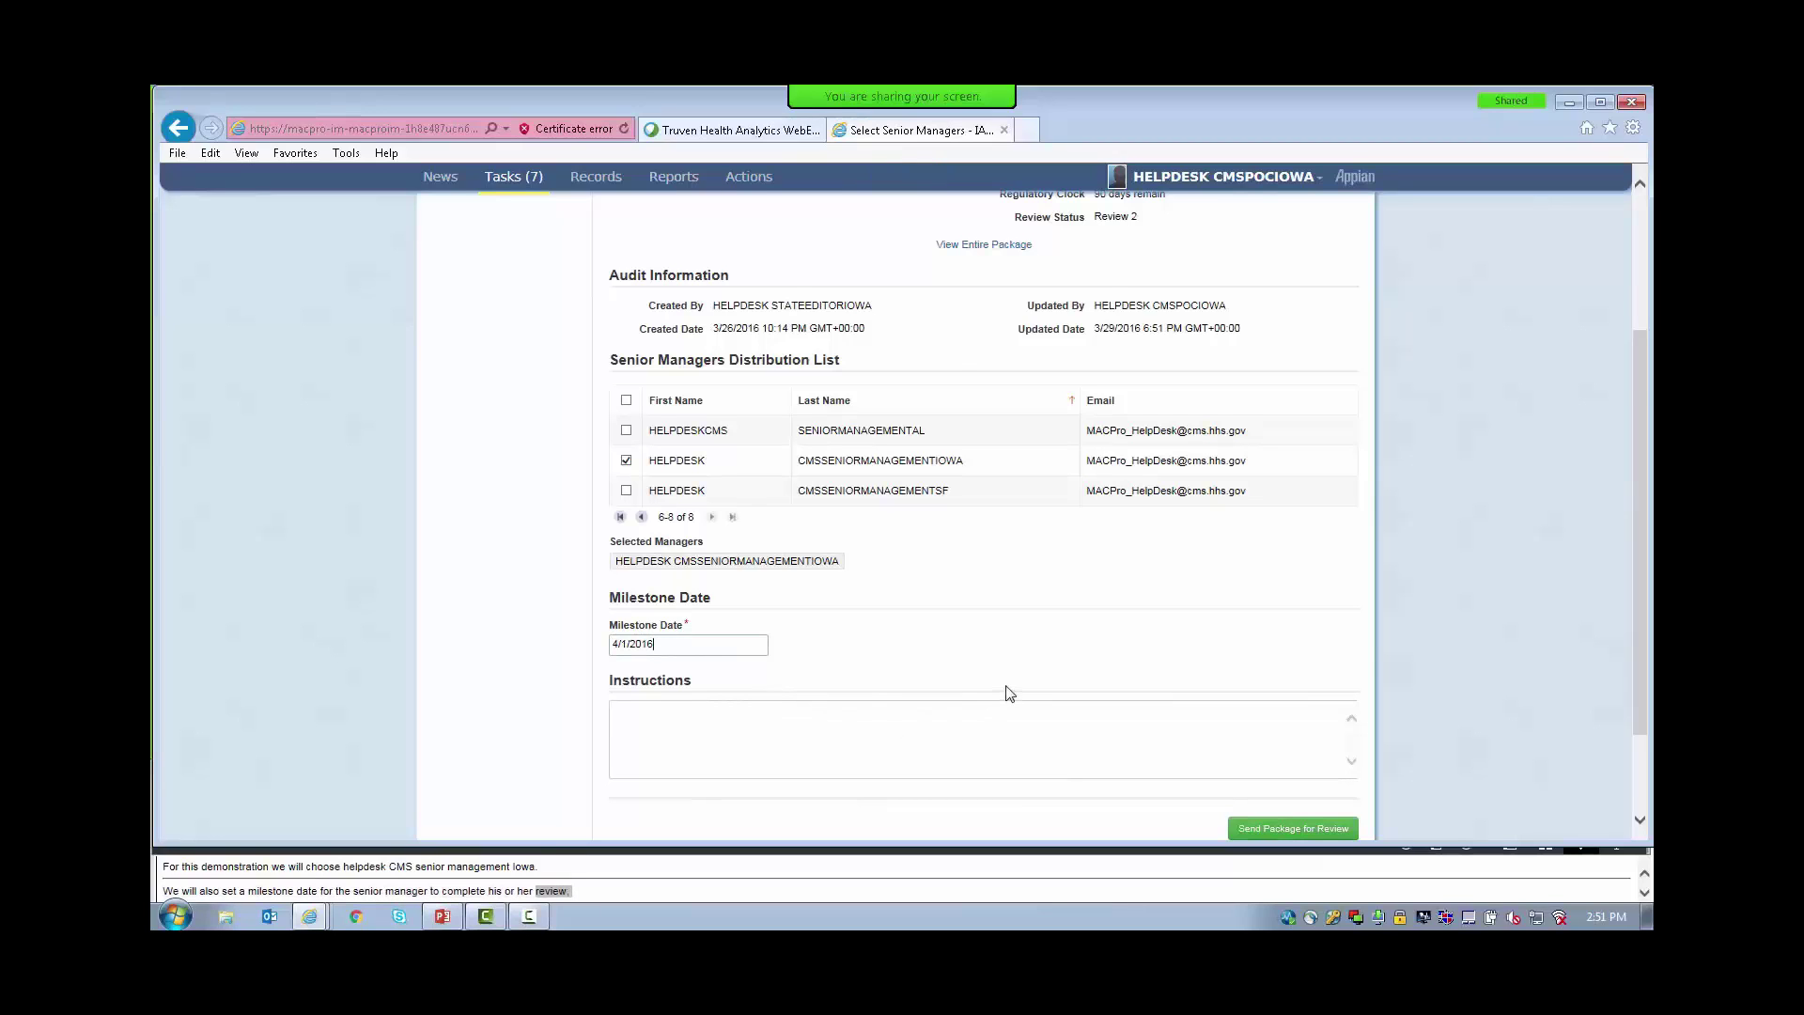
pyautogui.scroll(-1, 1009, 693)
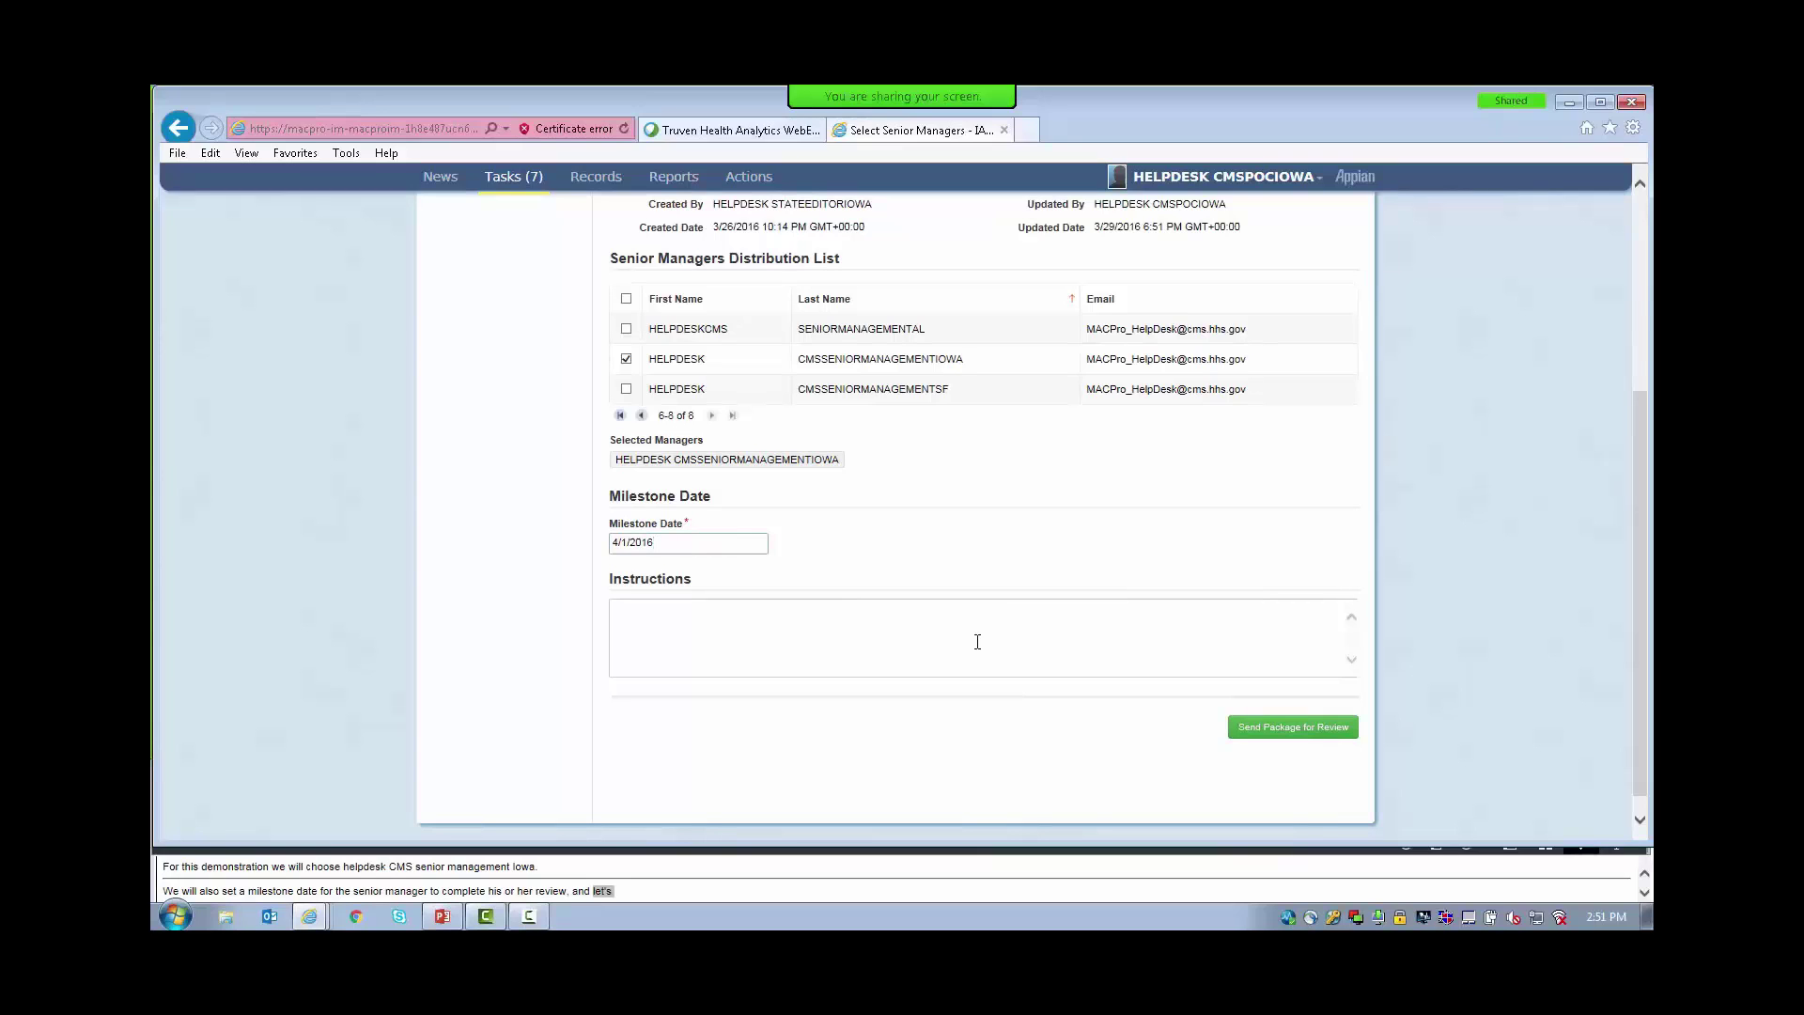
pyautogui.click(1297, 738)
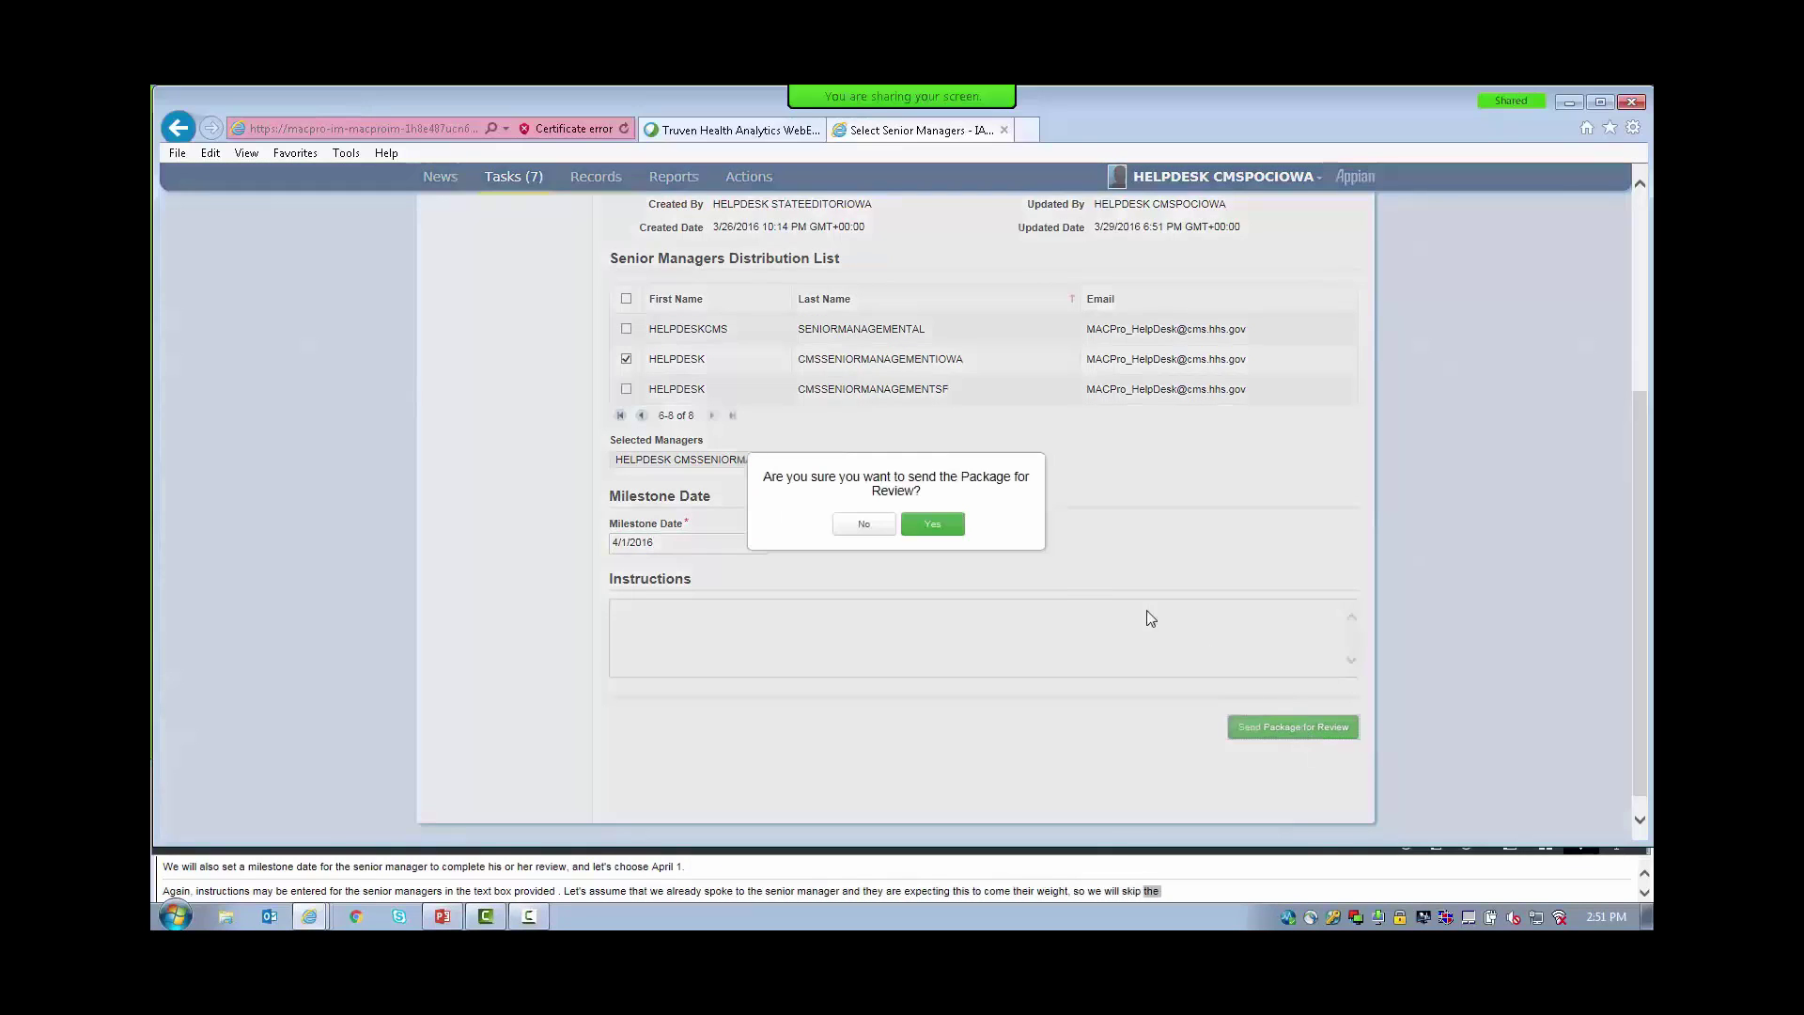
pyautogui.click(932, 524)
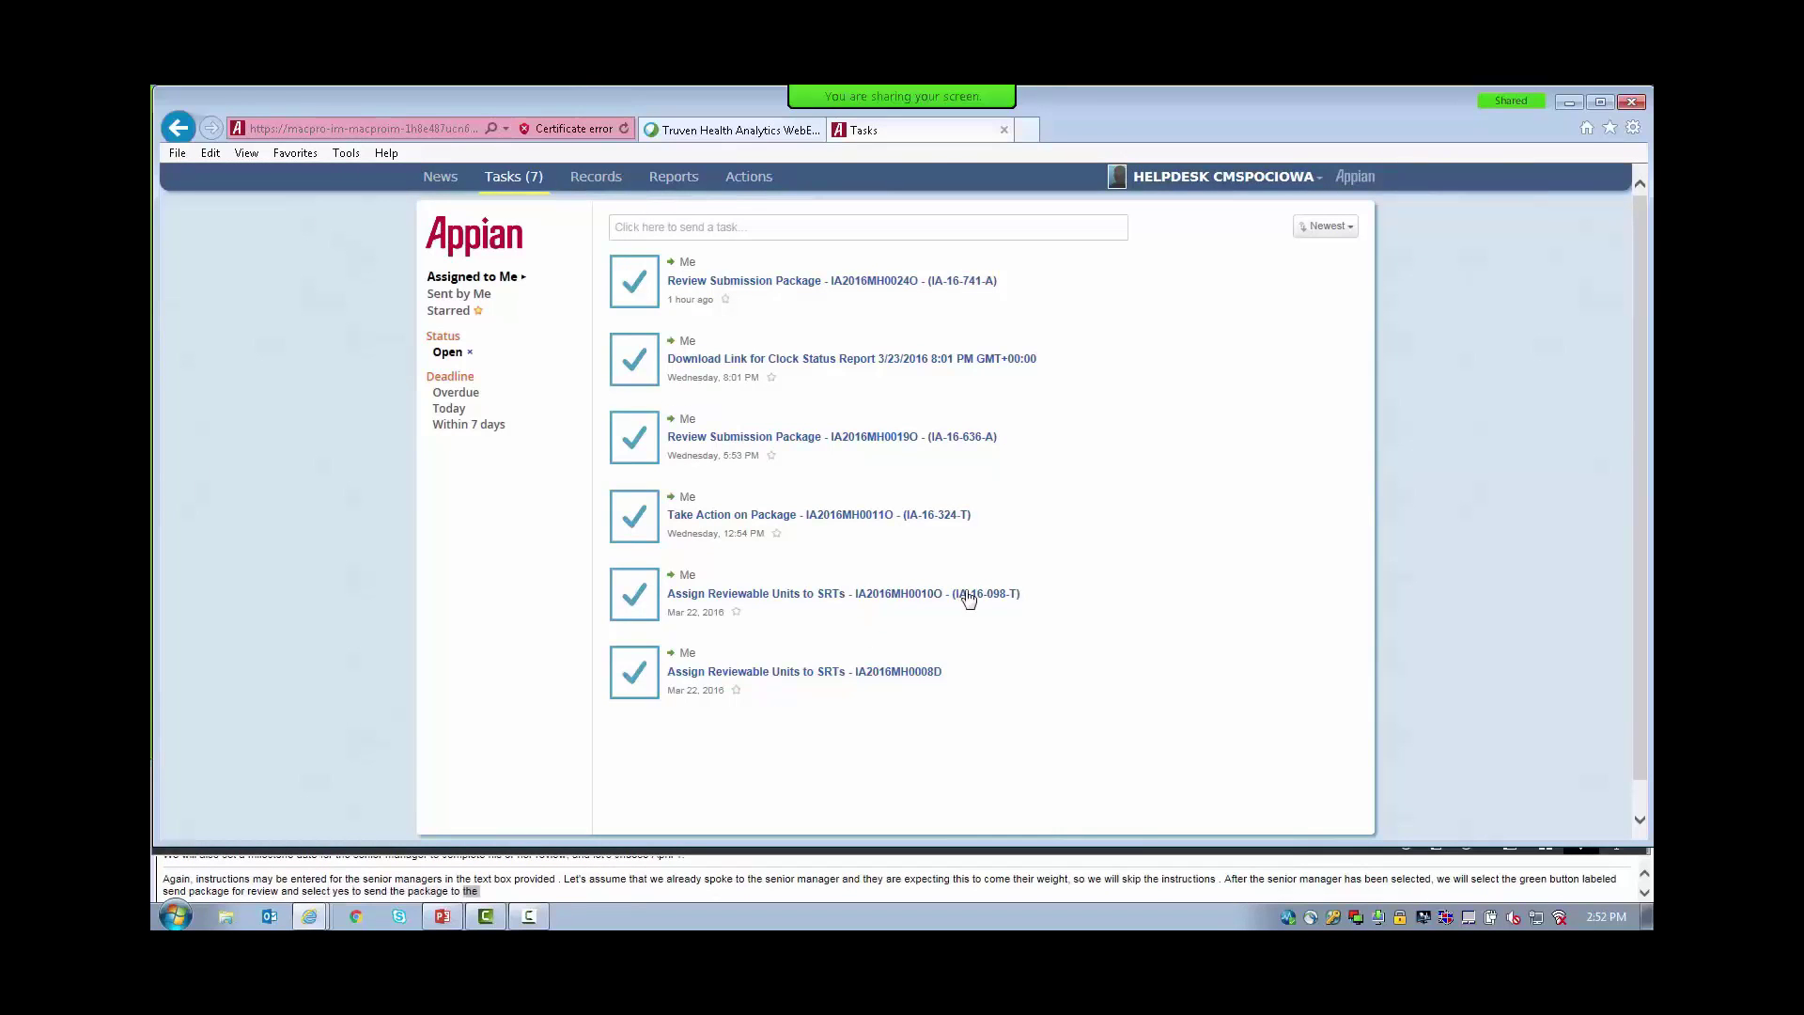
# Sign out of the CMS point of contact account, then switch to the PowerPoint presentation and advance it one slide.
pyautogui.click(1200, 189)
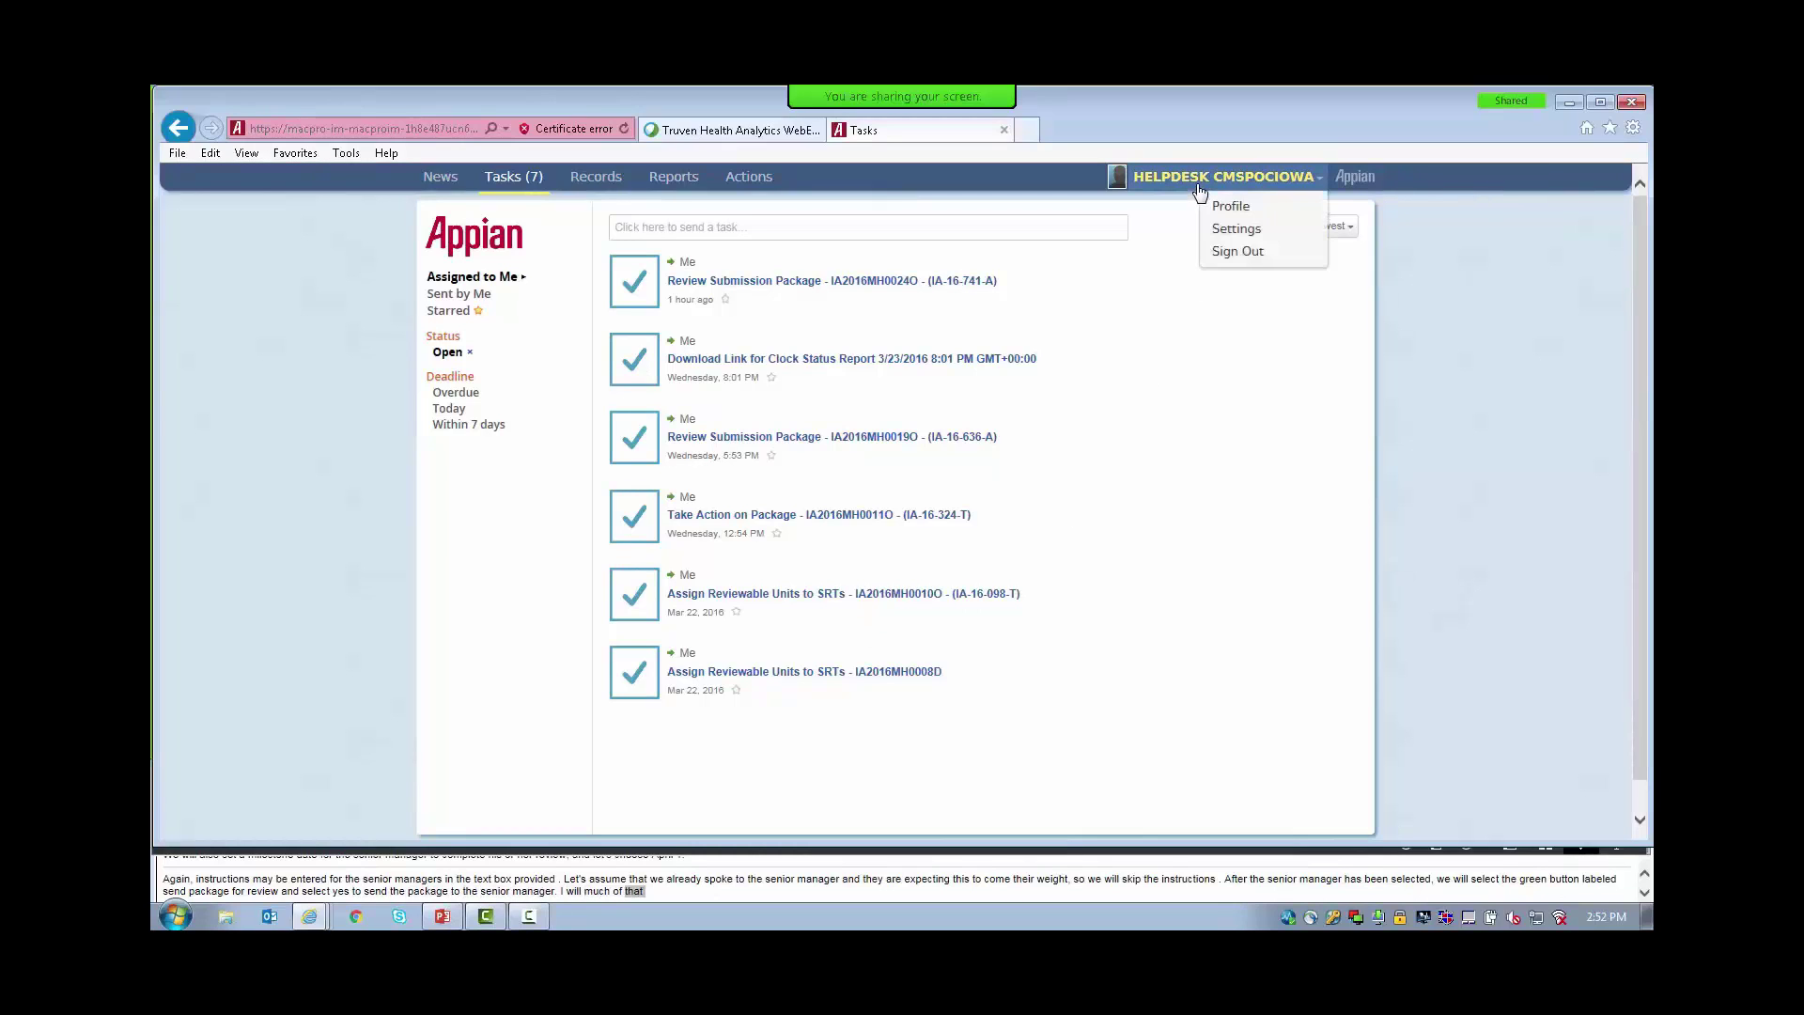
pyautogui.click(1221, 253)
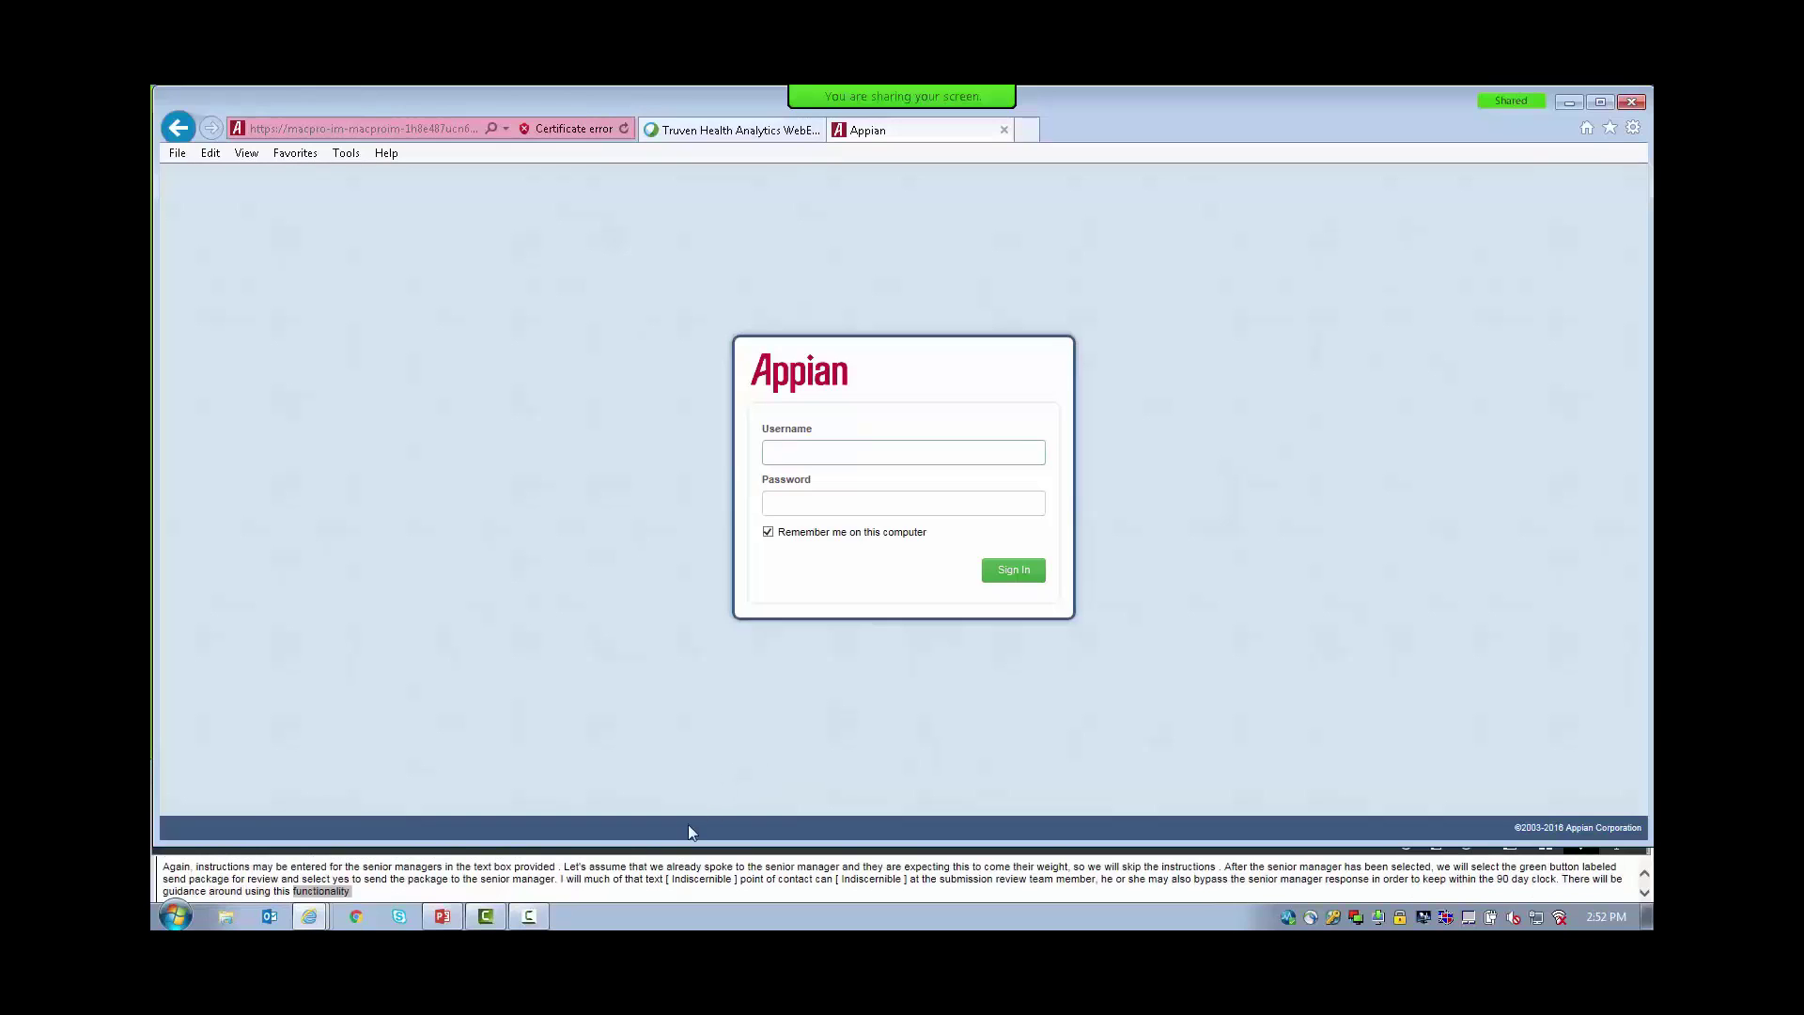
pyautogui.click(442, 916)
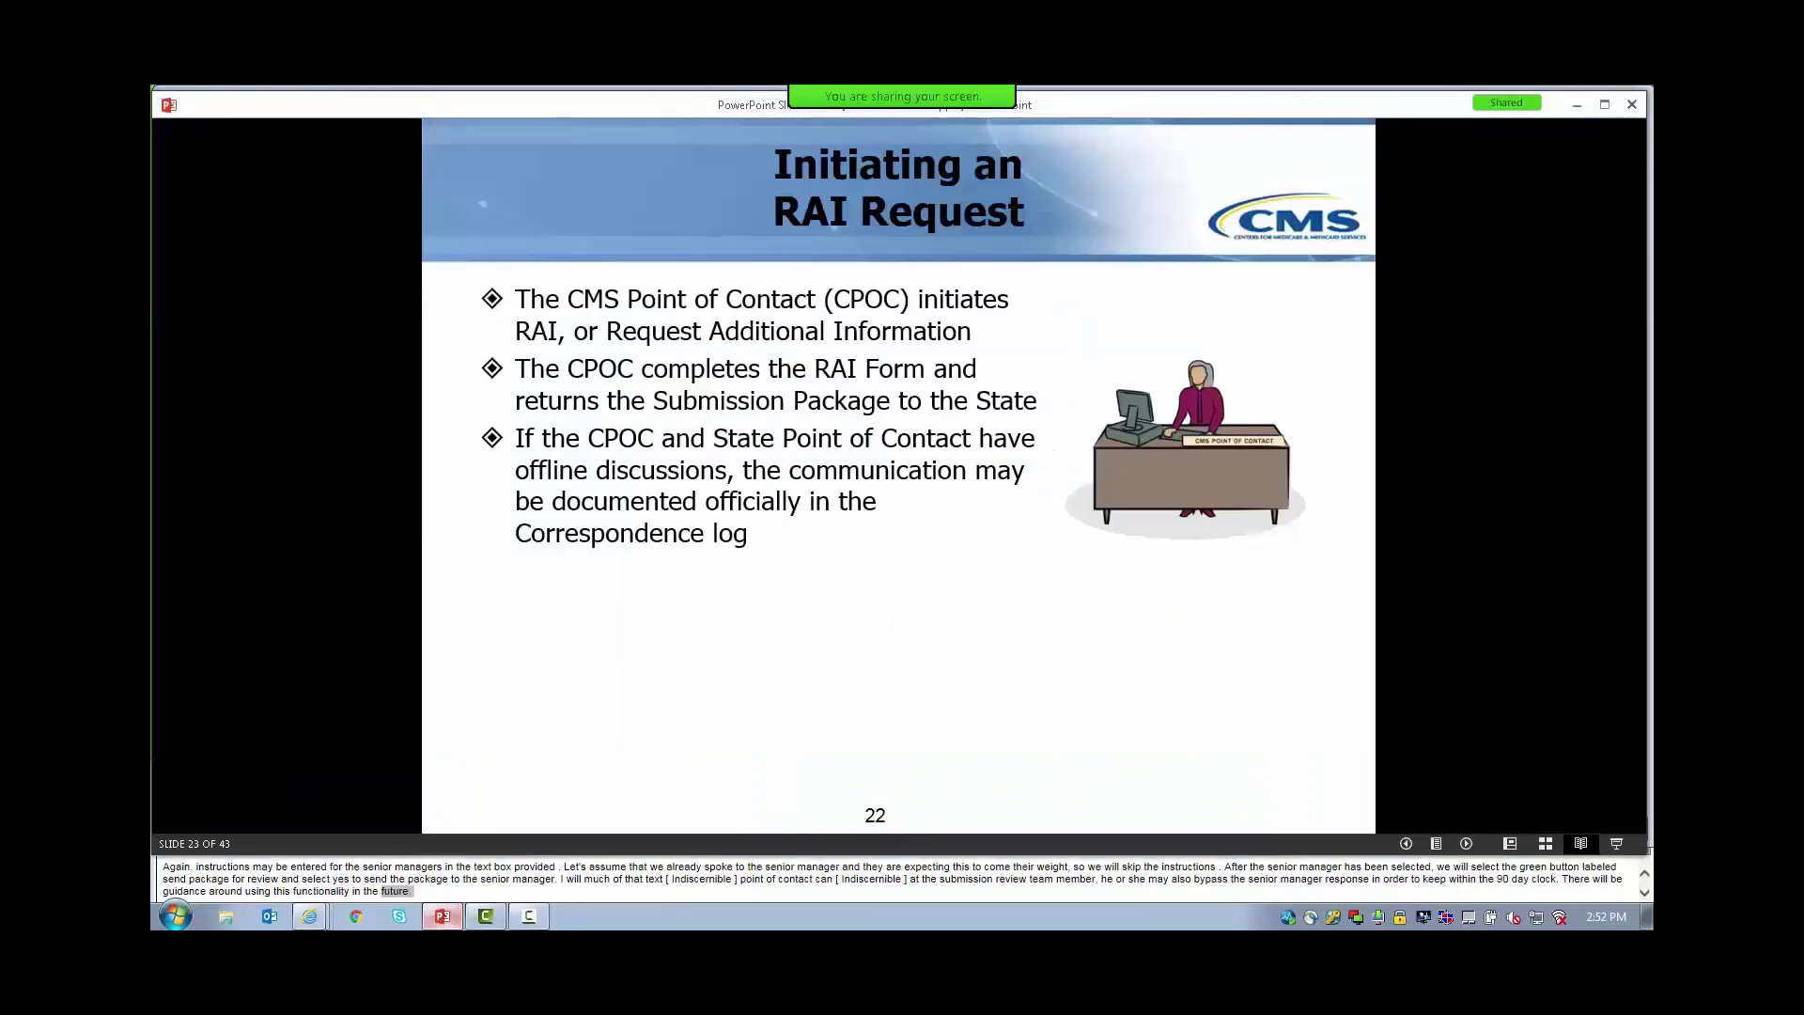
pyautogui.click(458, 532)
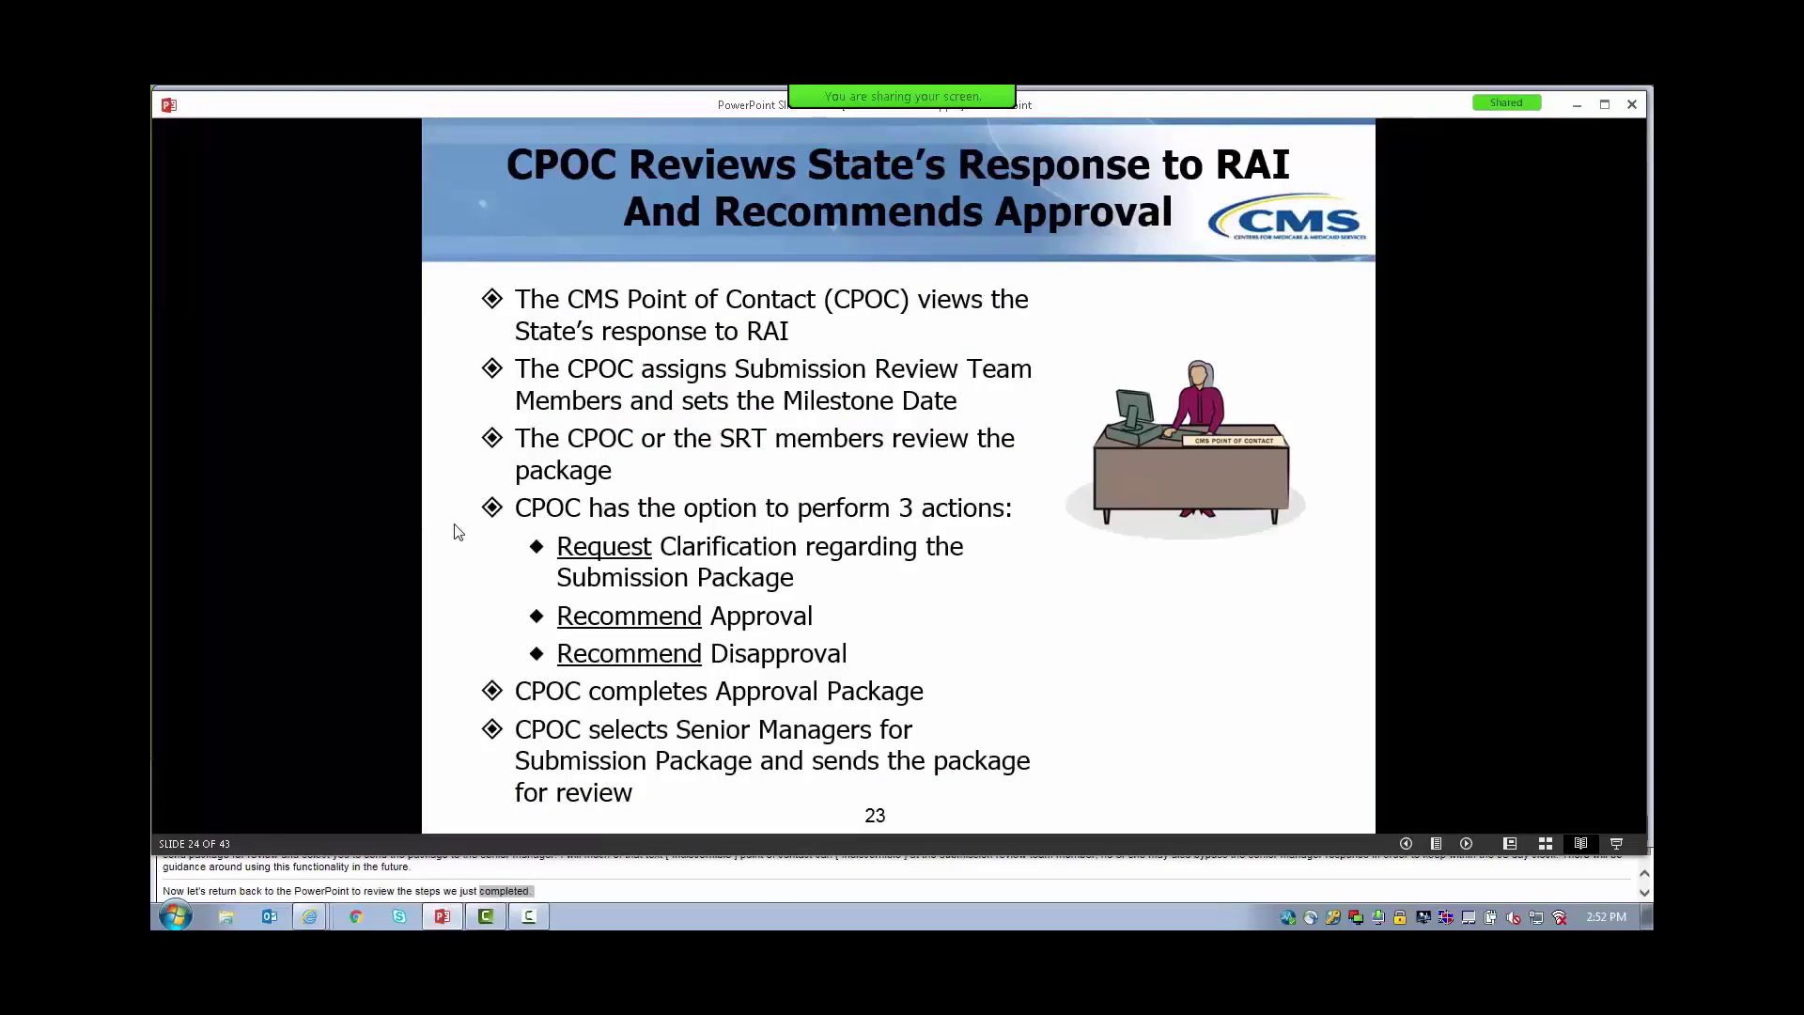
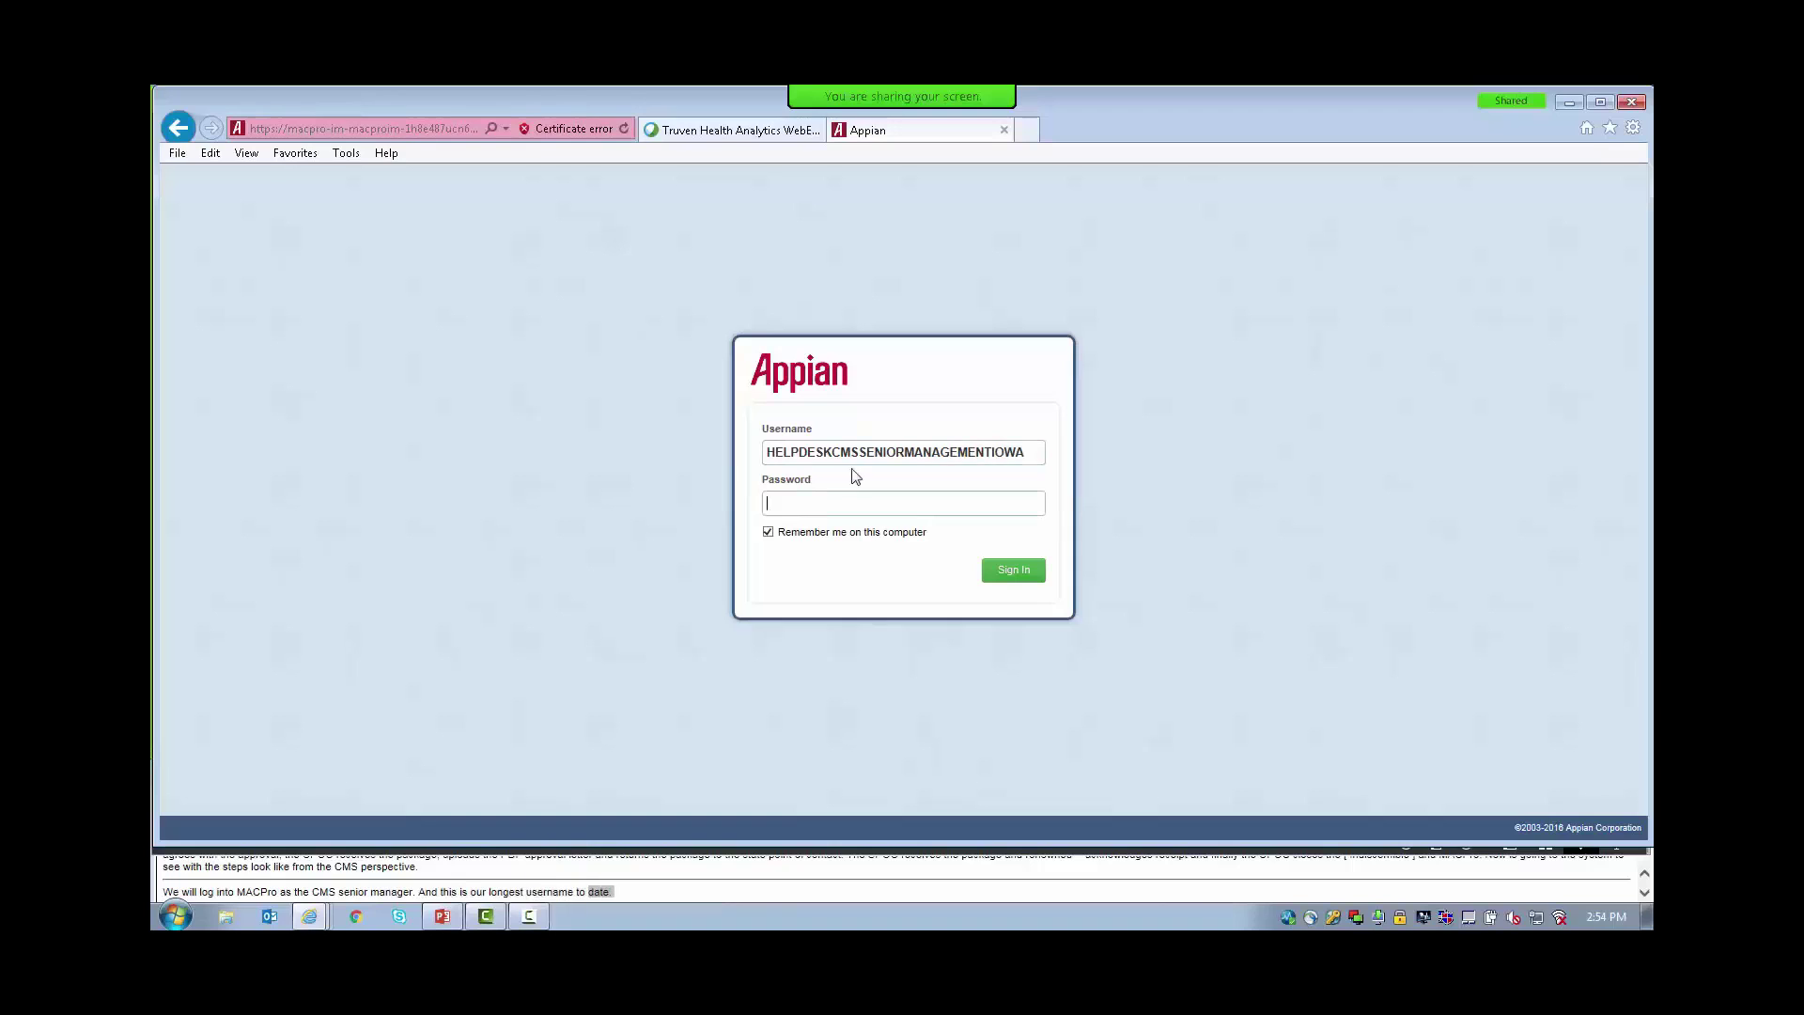
# Sign in as HELPDESKCMSSENIORMANAGEMENTIOWA with the account password and open the Review Submission Package task for IA-16-912-E.
pyautogui.write('p')
pyautogui.press('Return')
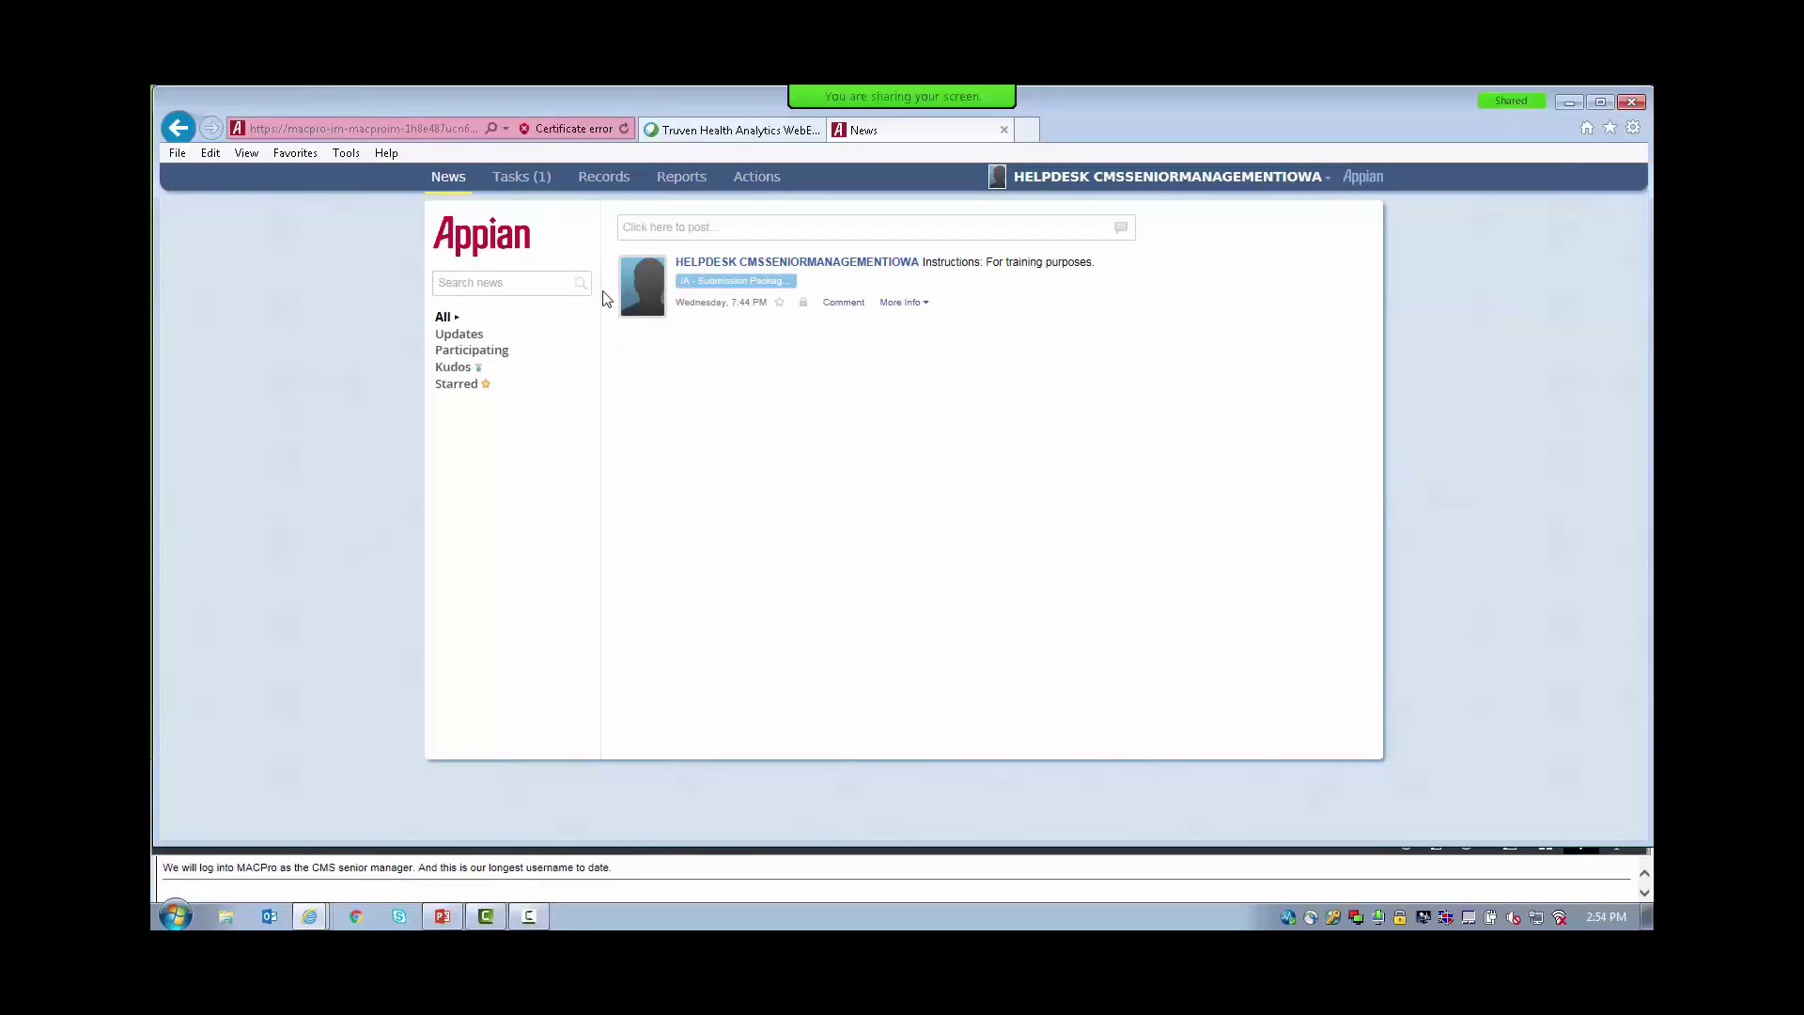
pyautogui.click(537, 180)
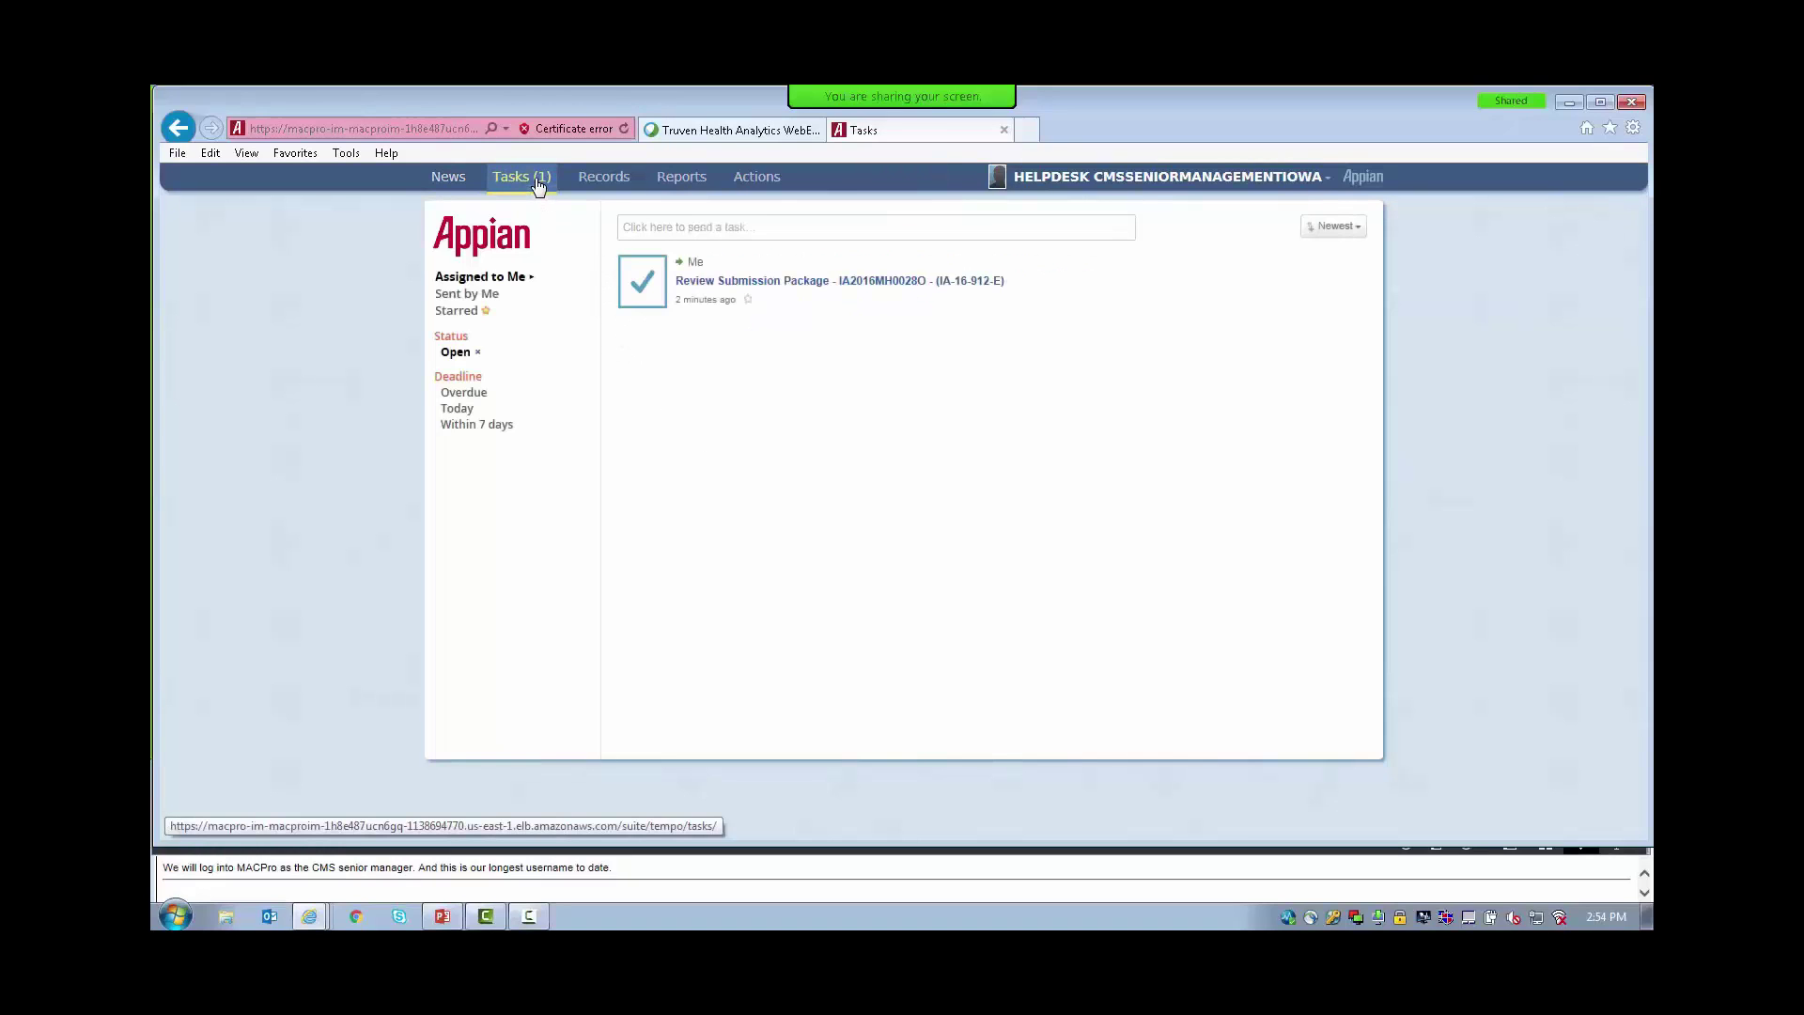
pyautogui.click(937, 291)
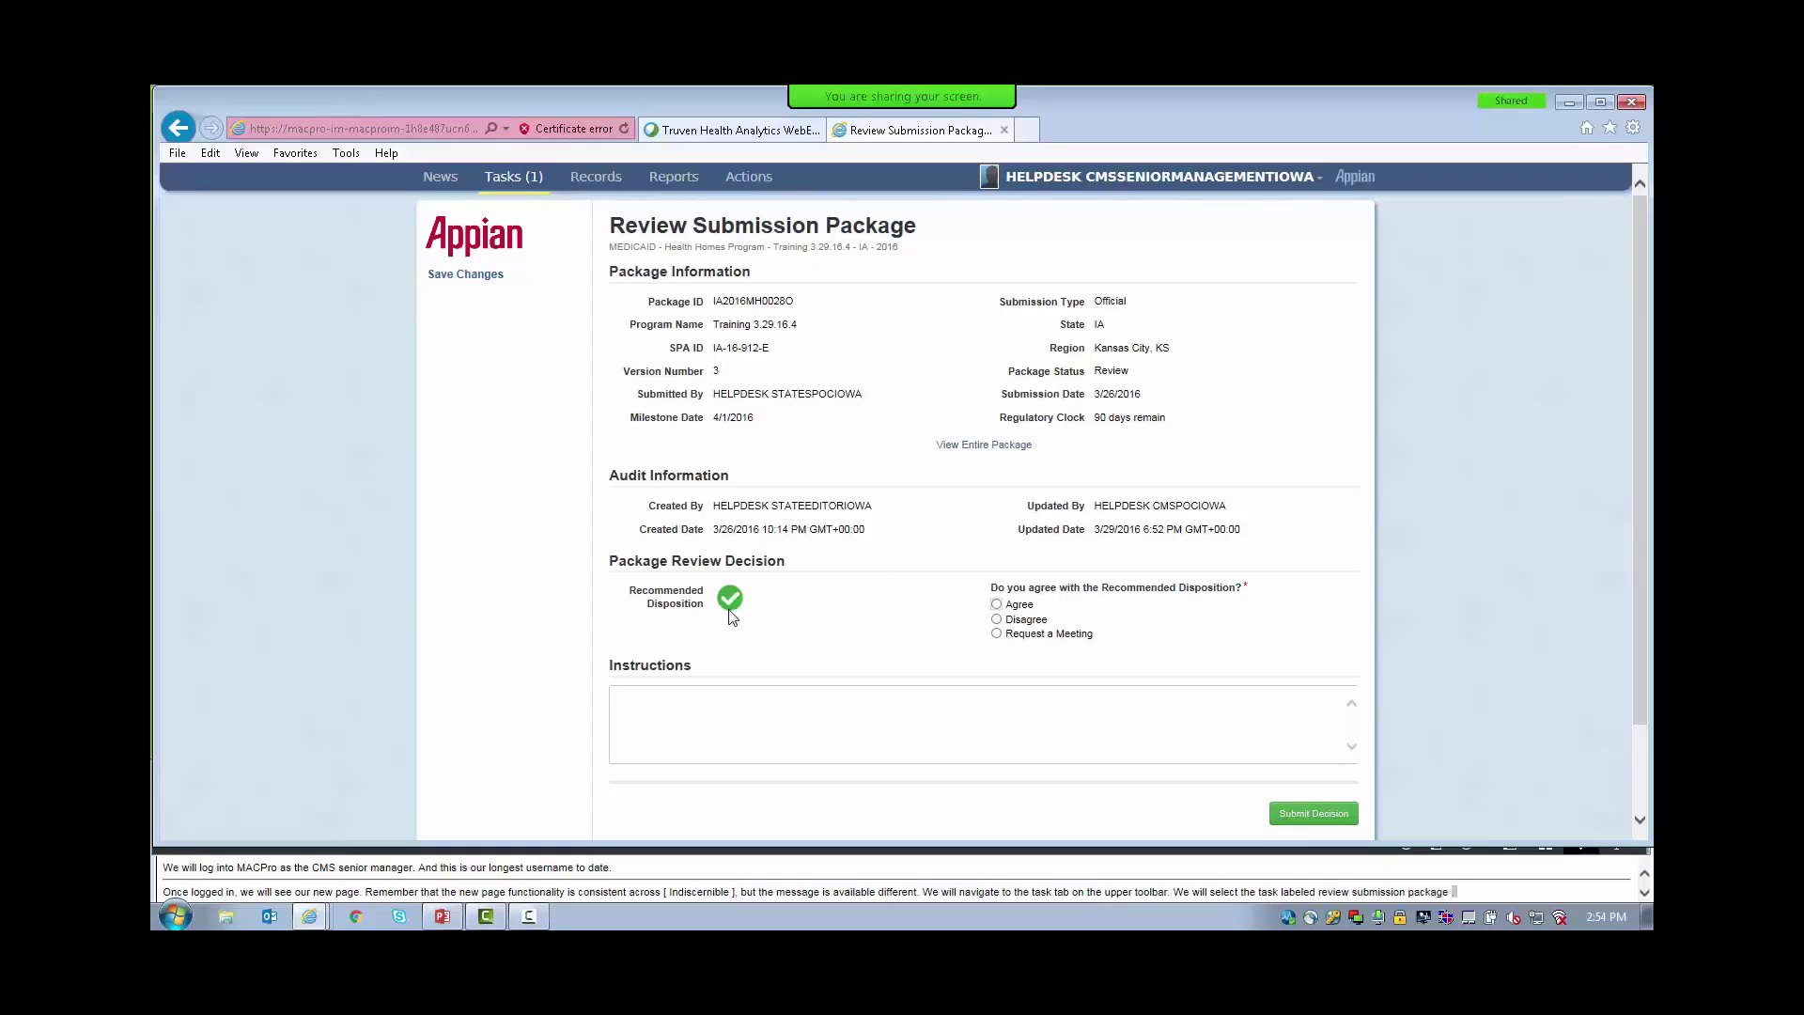
# Agree with the recommended disposition, add the instructions "For training purposes only." and submit the review decision.
pyautogui.moveTo(730, 616)
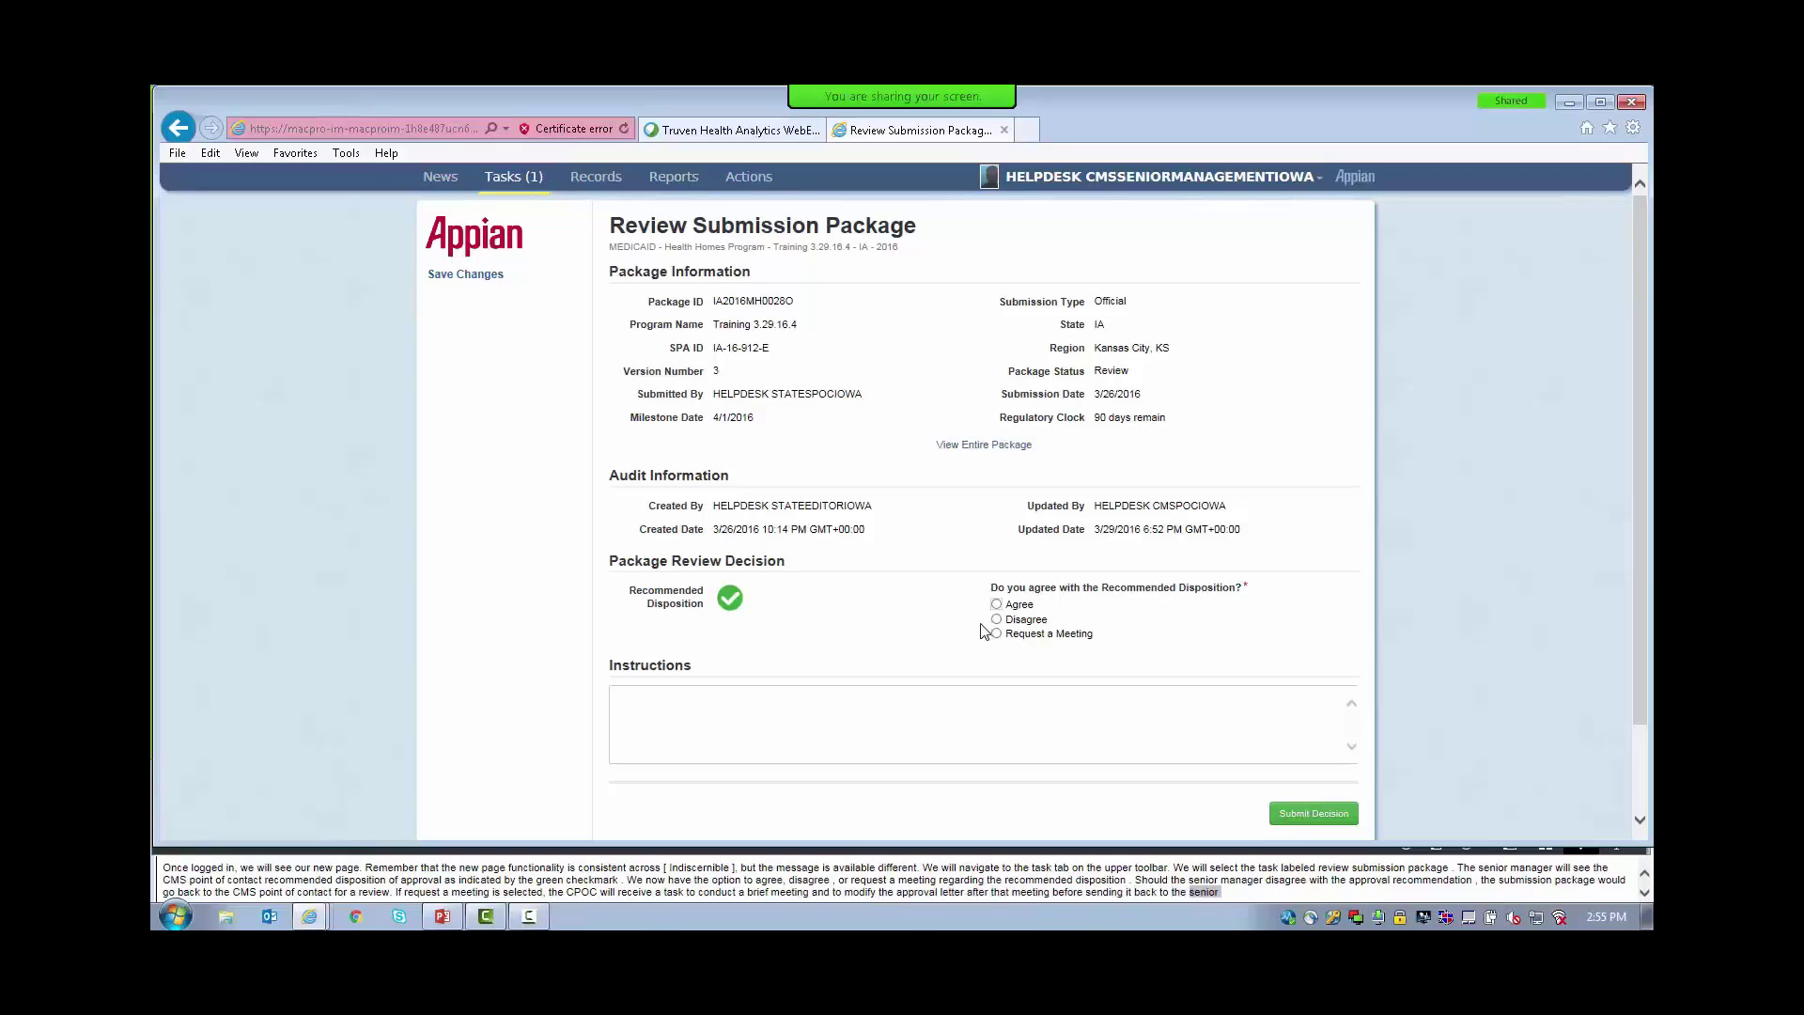
pyautogui.click(996, 605)
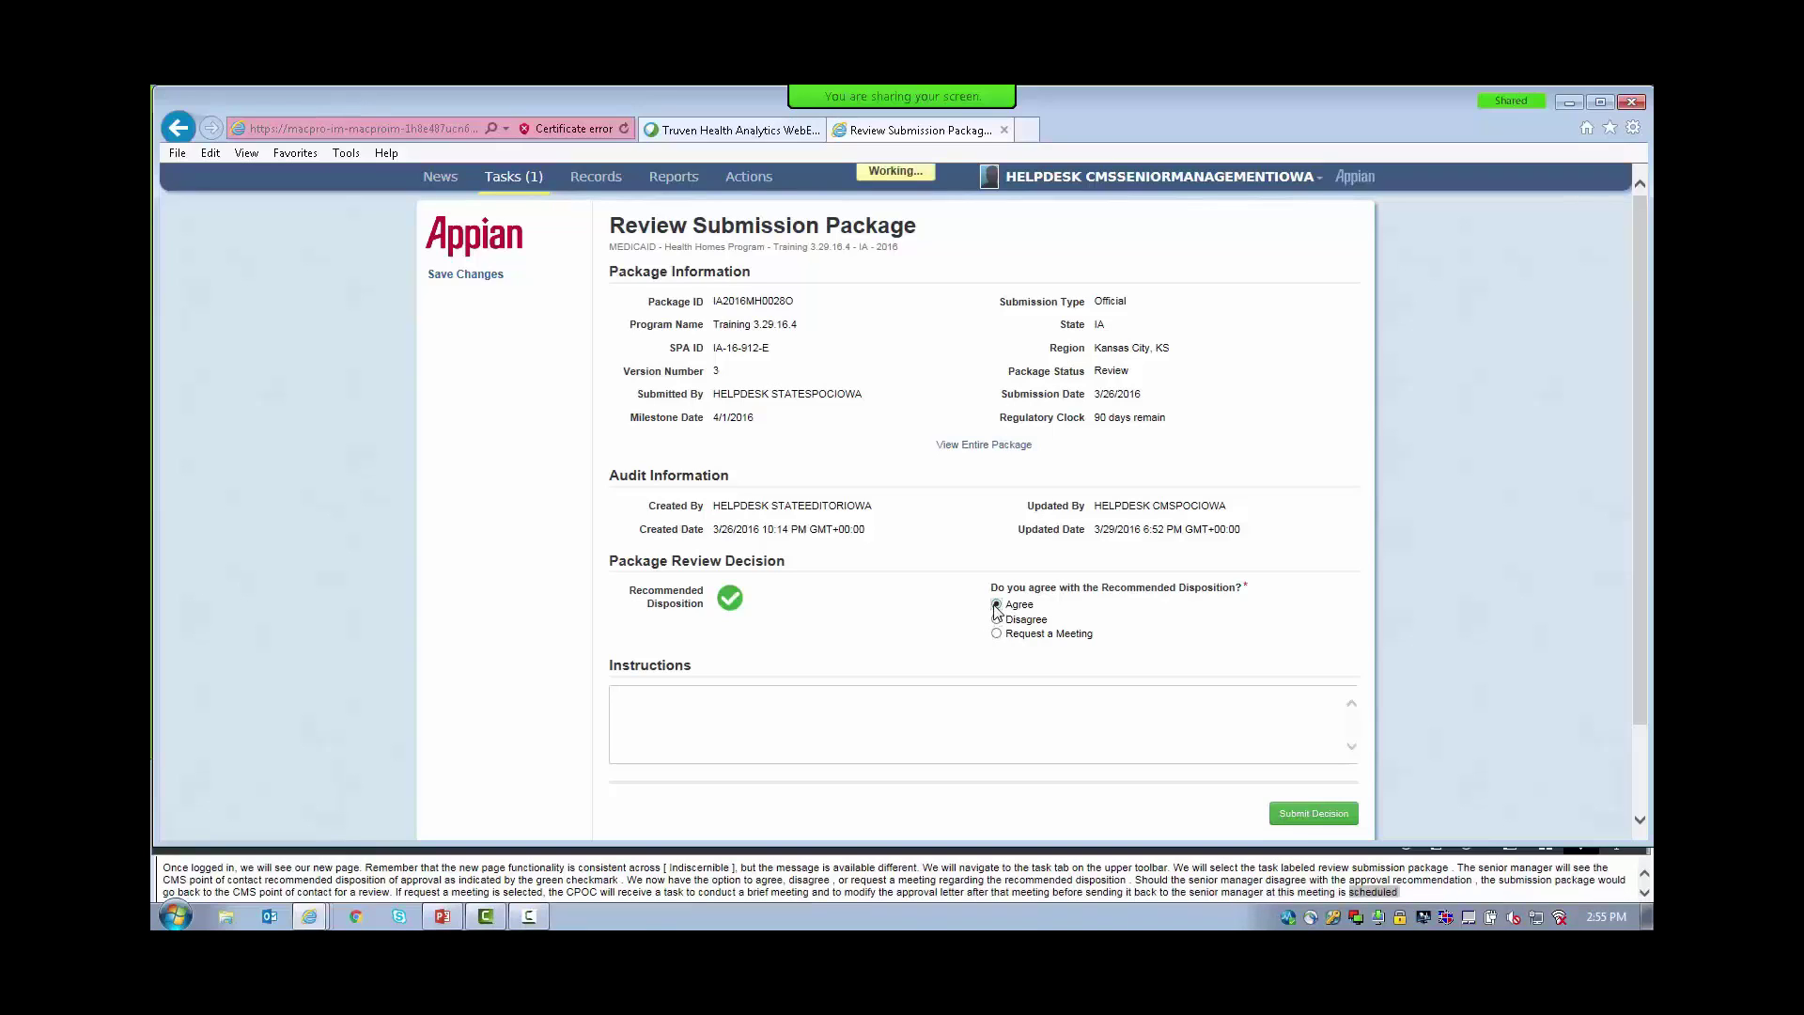
pyautogui.click(762, 700)
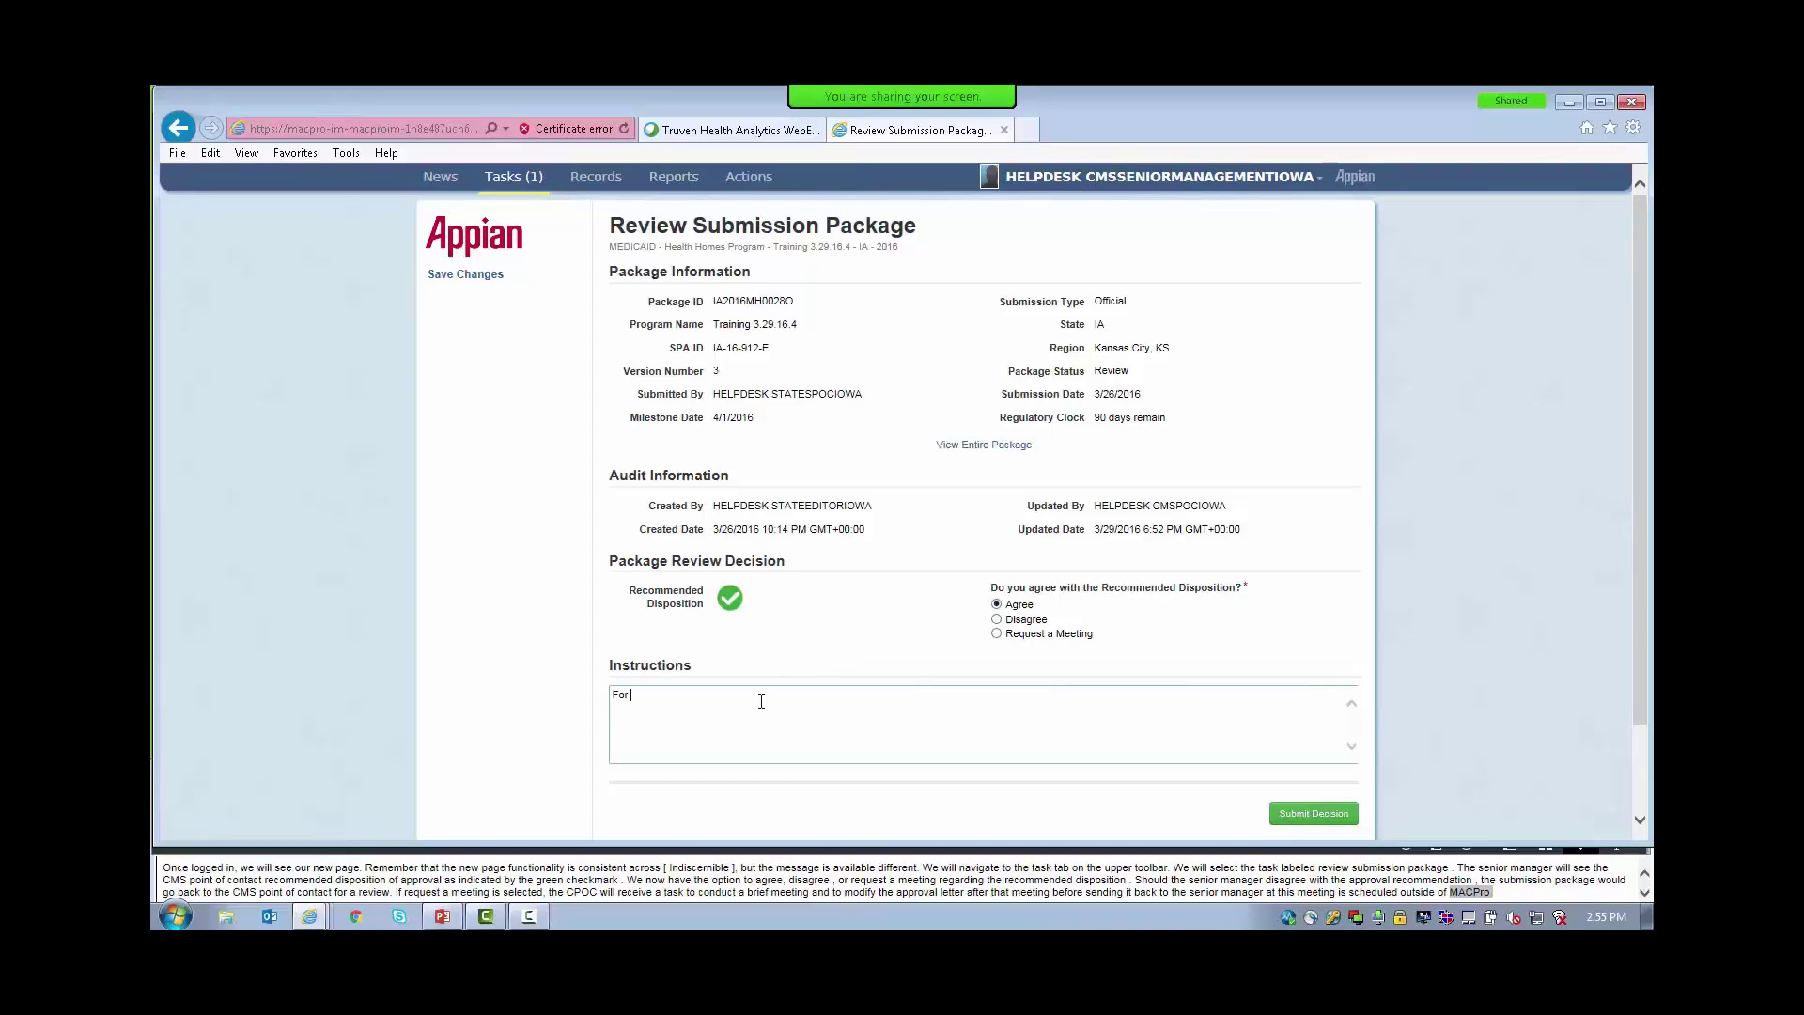
pyautogui.write('For training purposes only.')
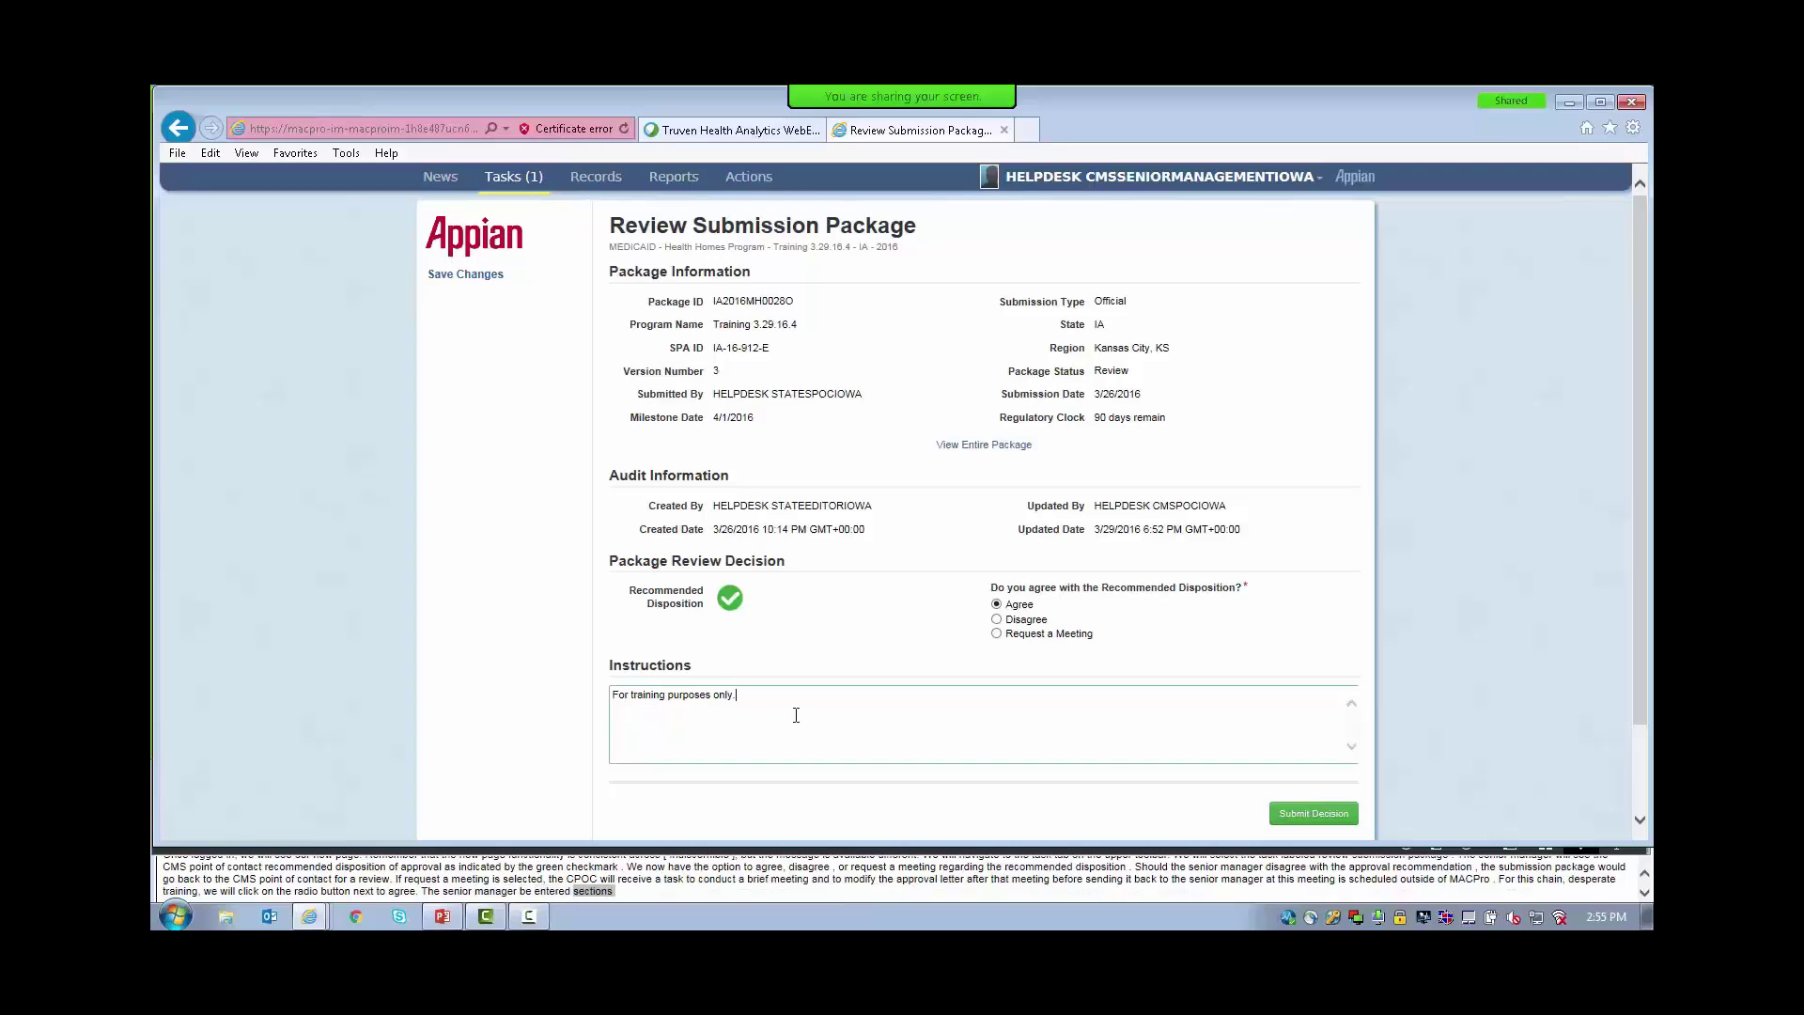
pyautogui.click(1297, 816)
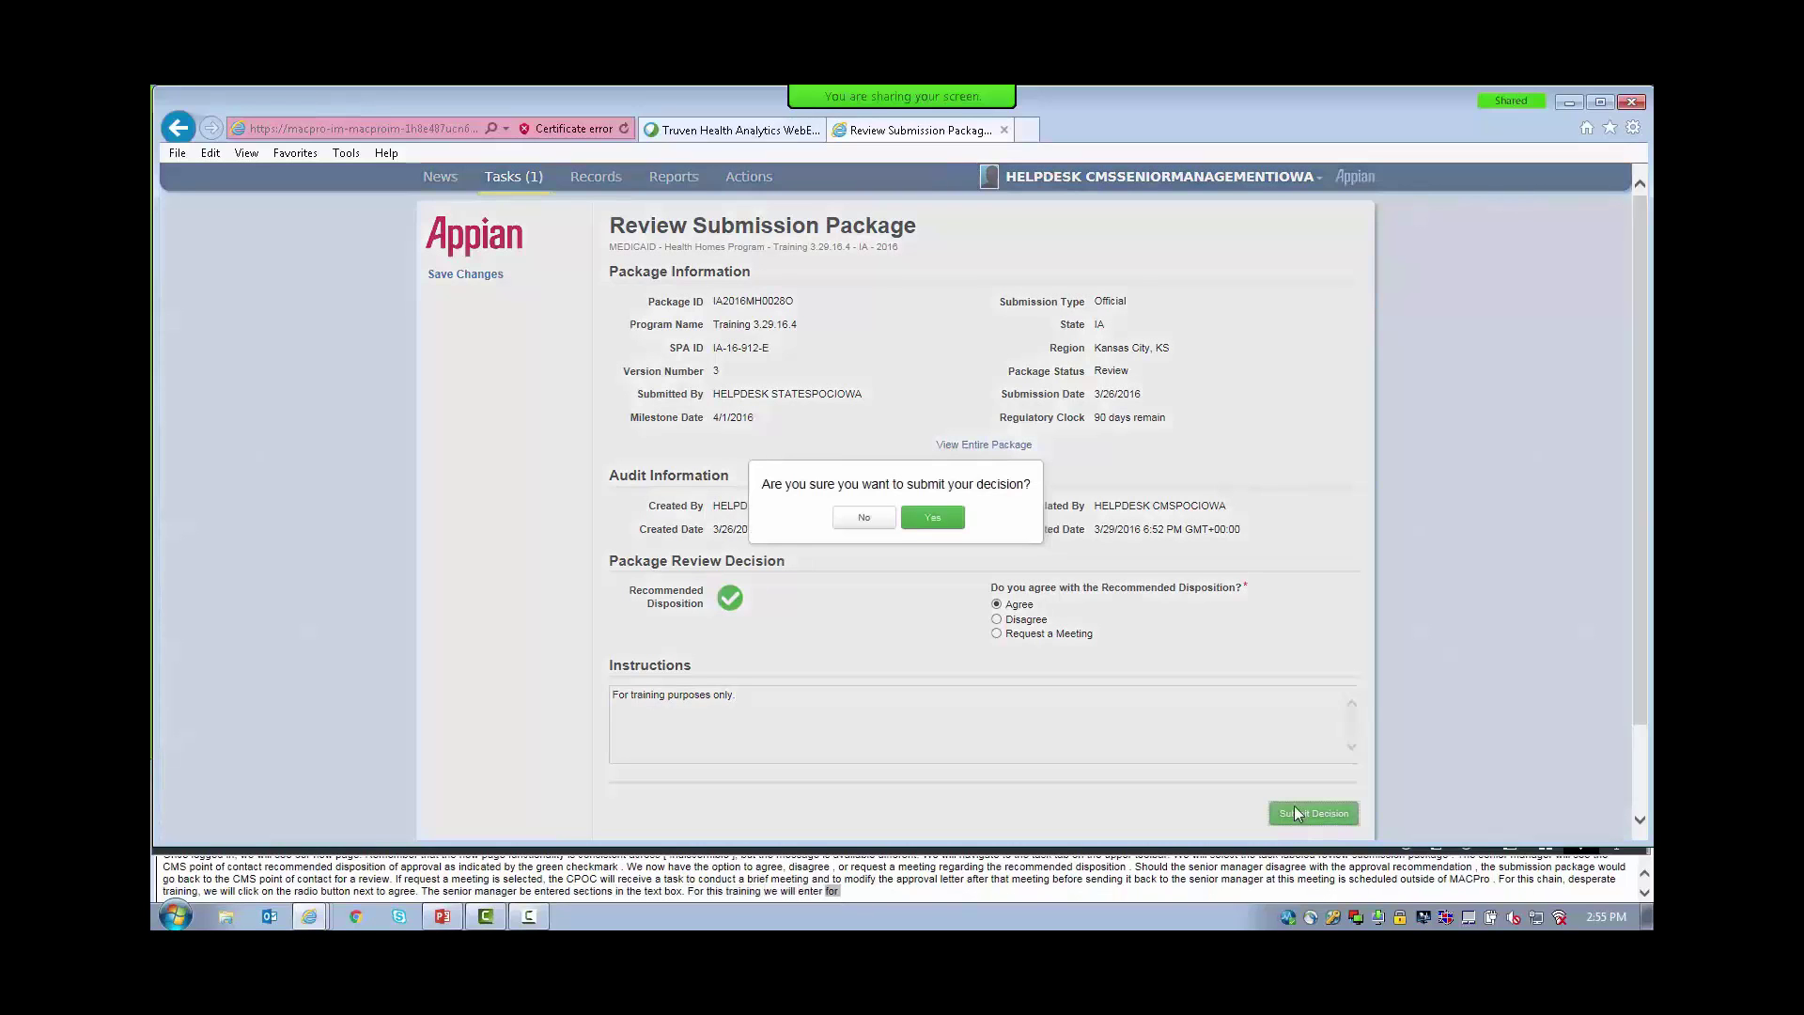
pyautogui.click(930, 519)
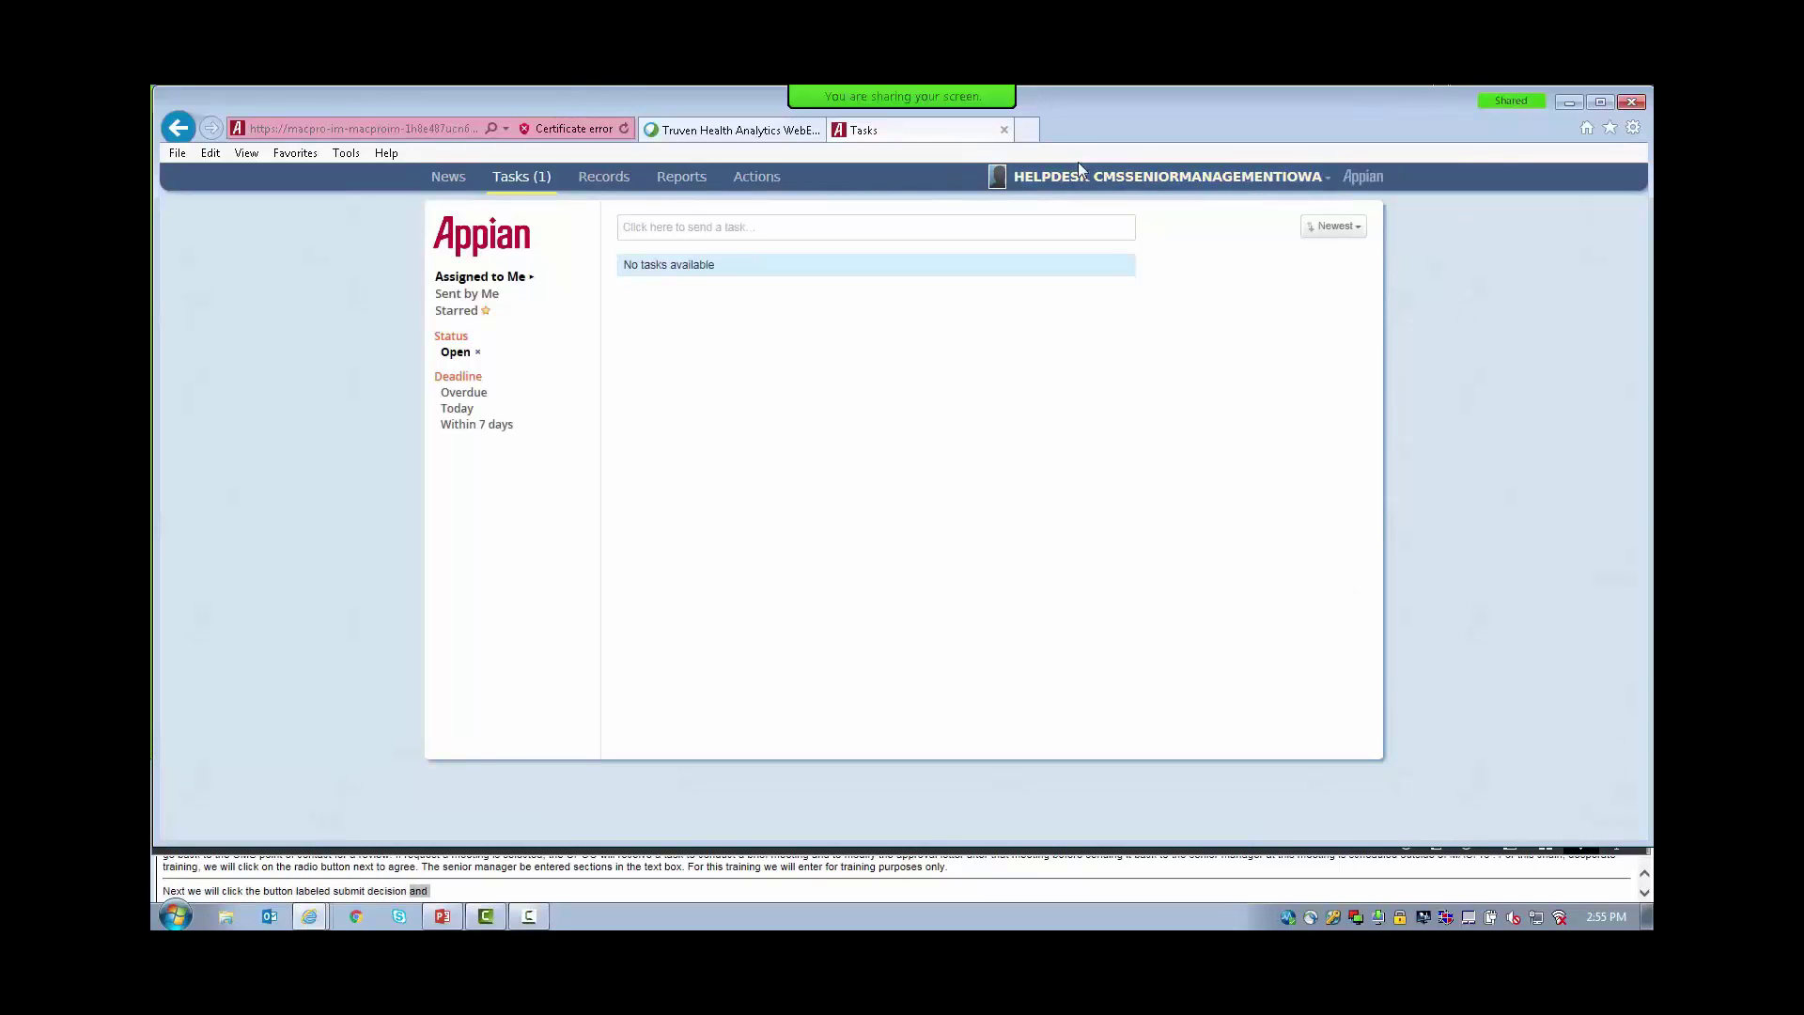
# Sign out of the senior manager account and sign in as HELPDESKCMSPACKAGEAPPROVERIOWA with the account password.
pyautogui.click(1156, 176)
pyautogui.click(1234, 262)
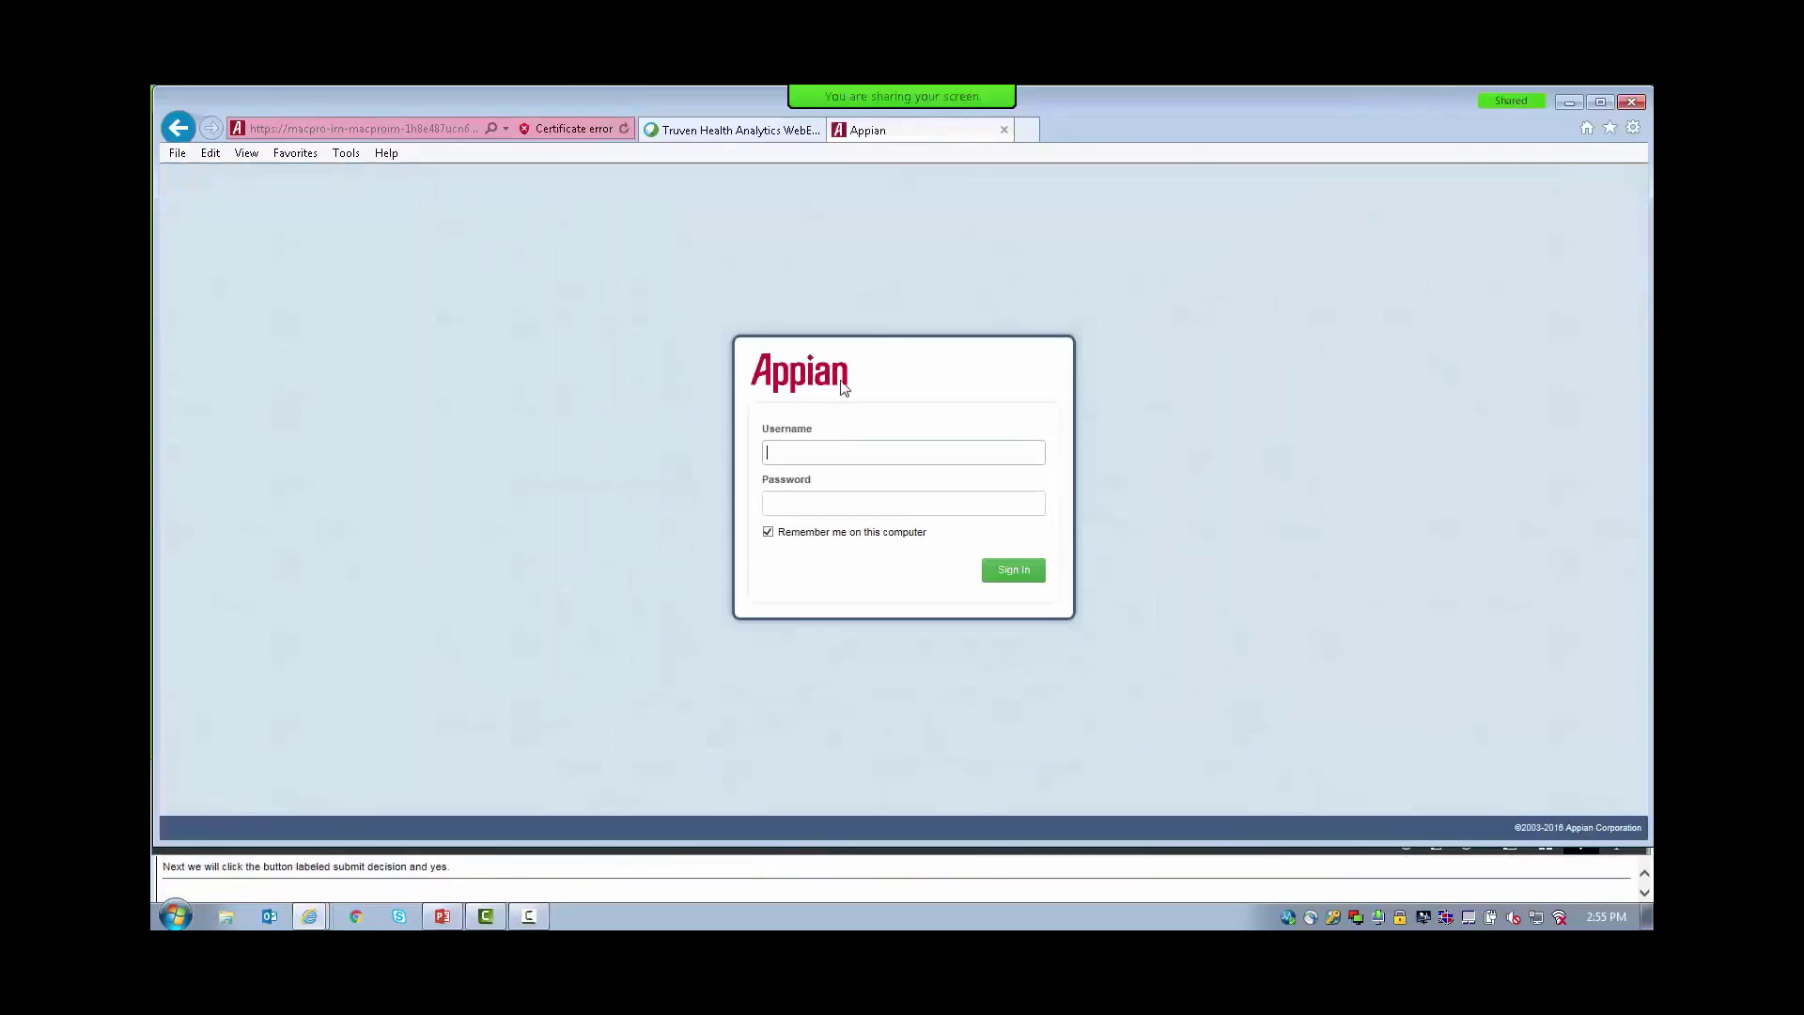
pyautogui.write('HELPDESKCMS')
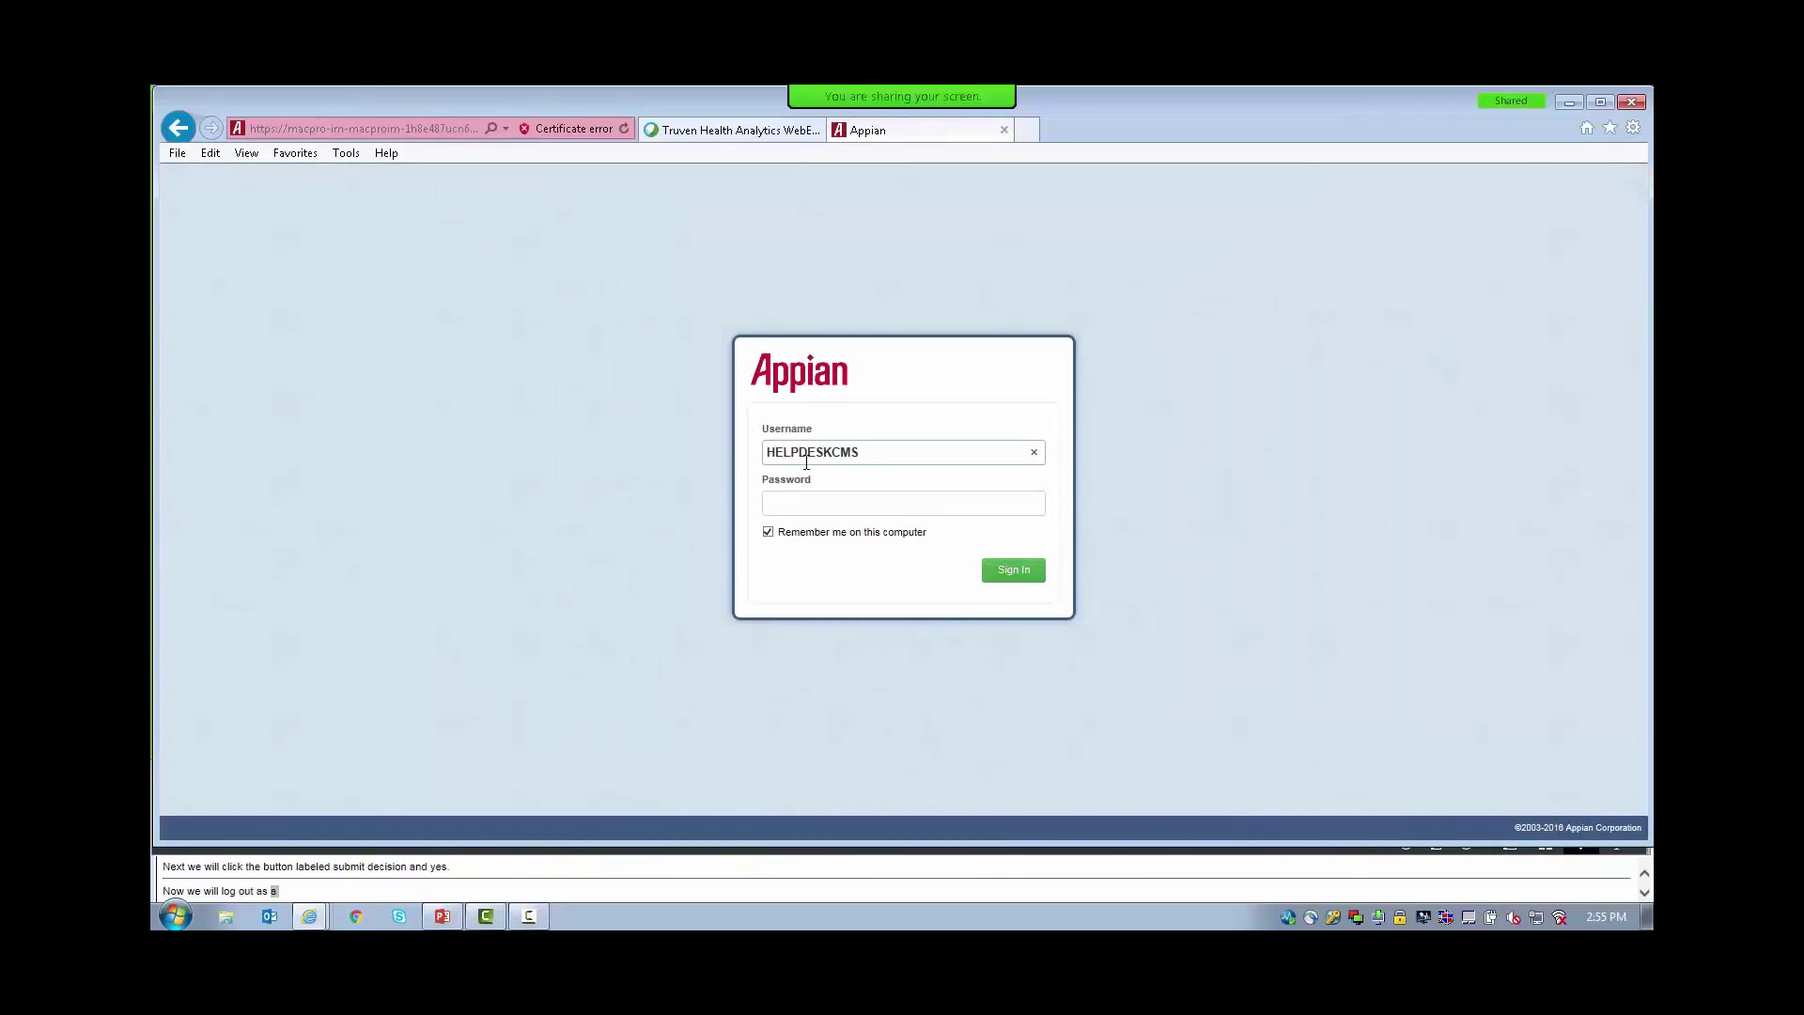
pyautogui.write('P')
pyautogui.write('ACKAGEAPPROVER')
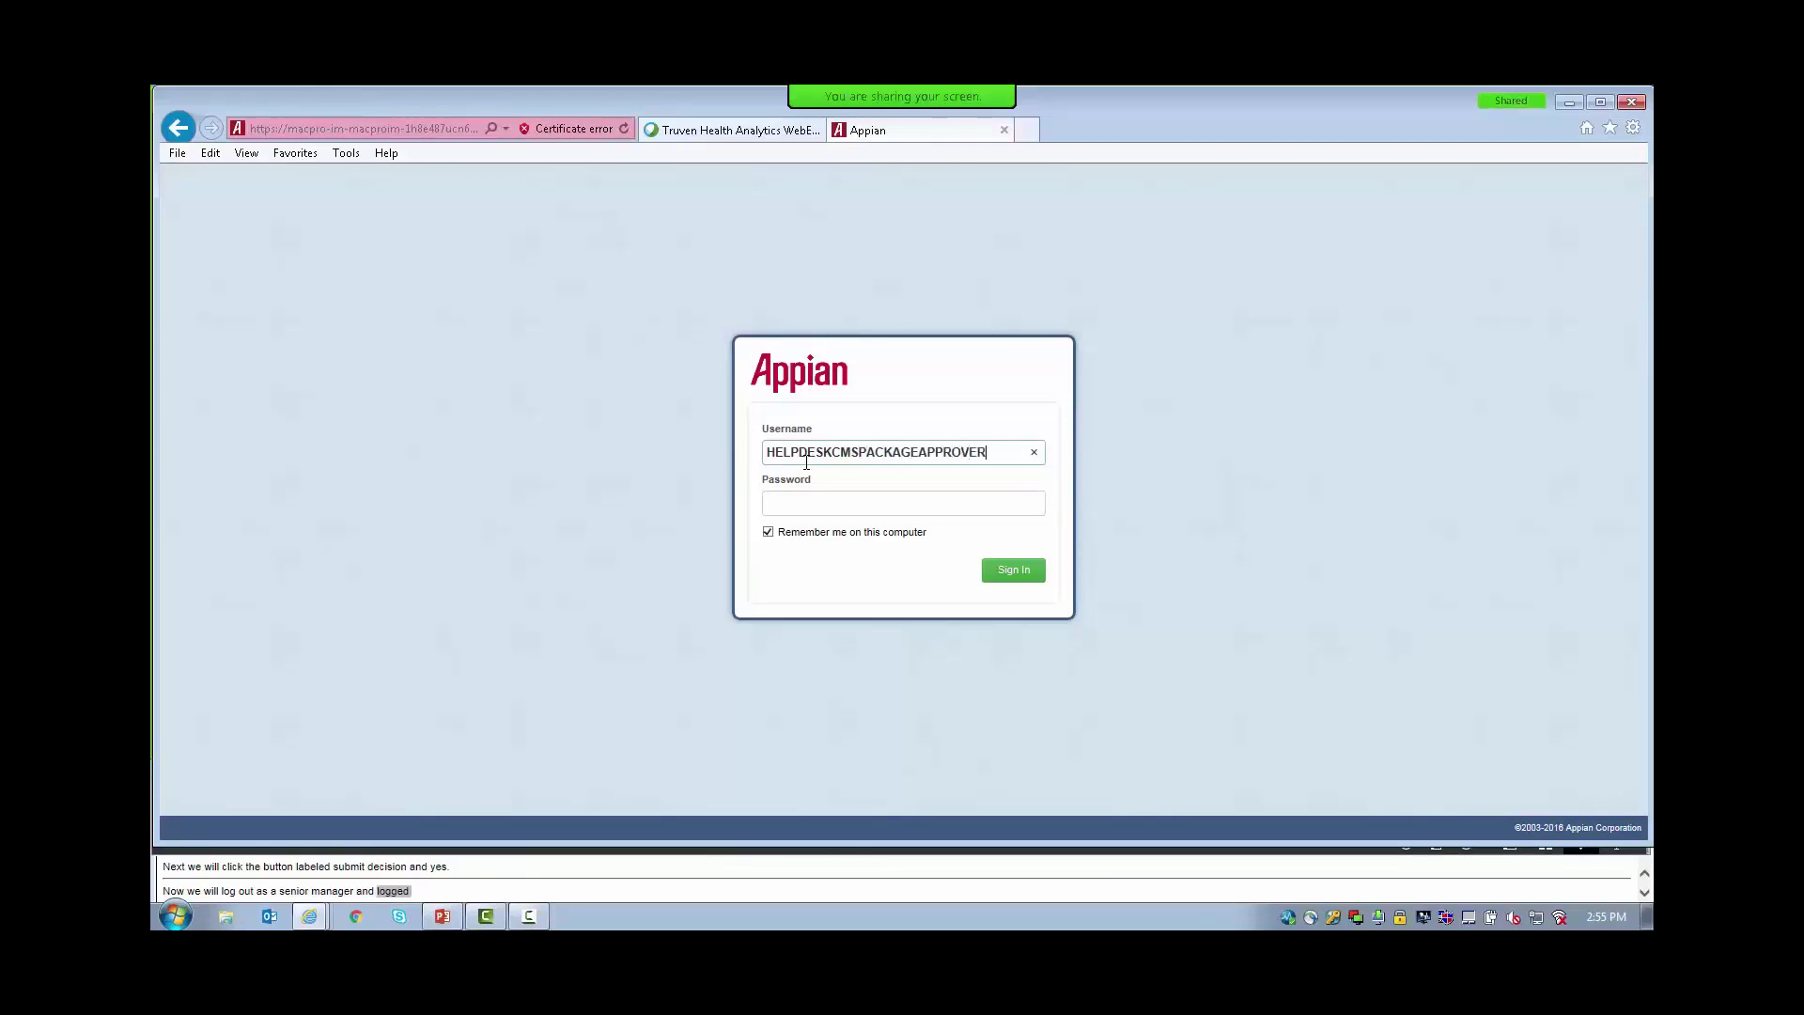
pyautogui.write('IOWA')
pyautogui.press('Tab')
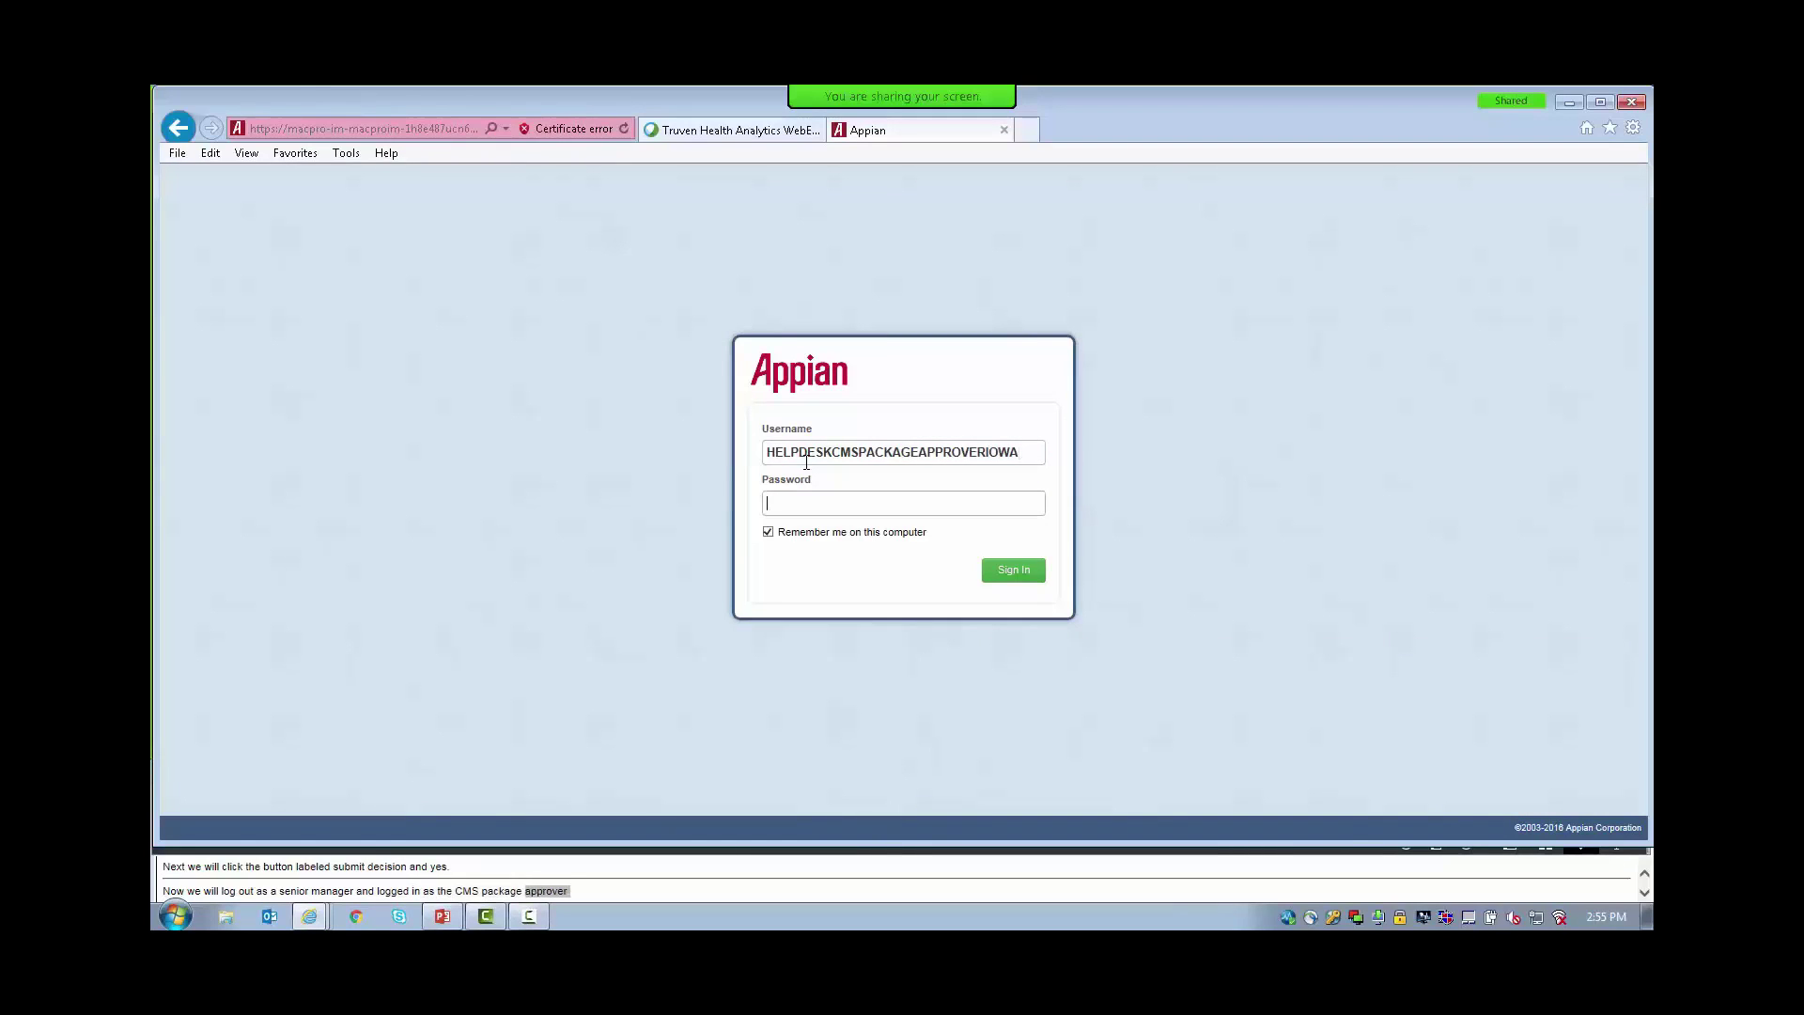
pyautogui.write('•••••••')
pyautogui.press('Return')
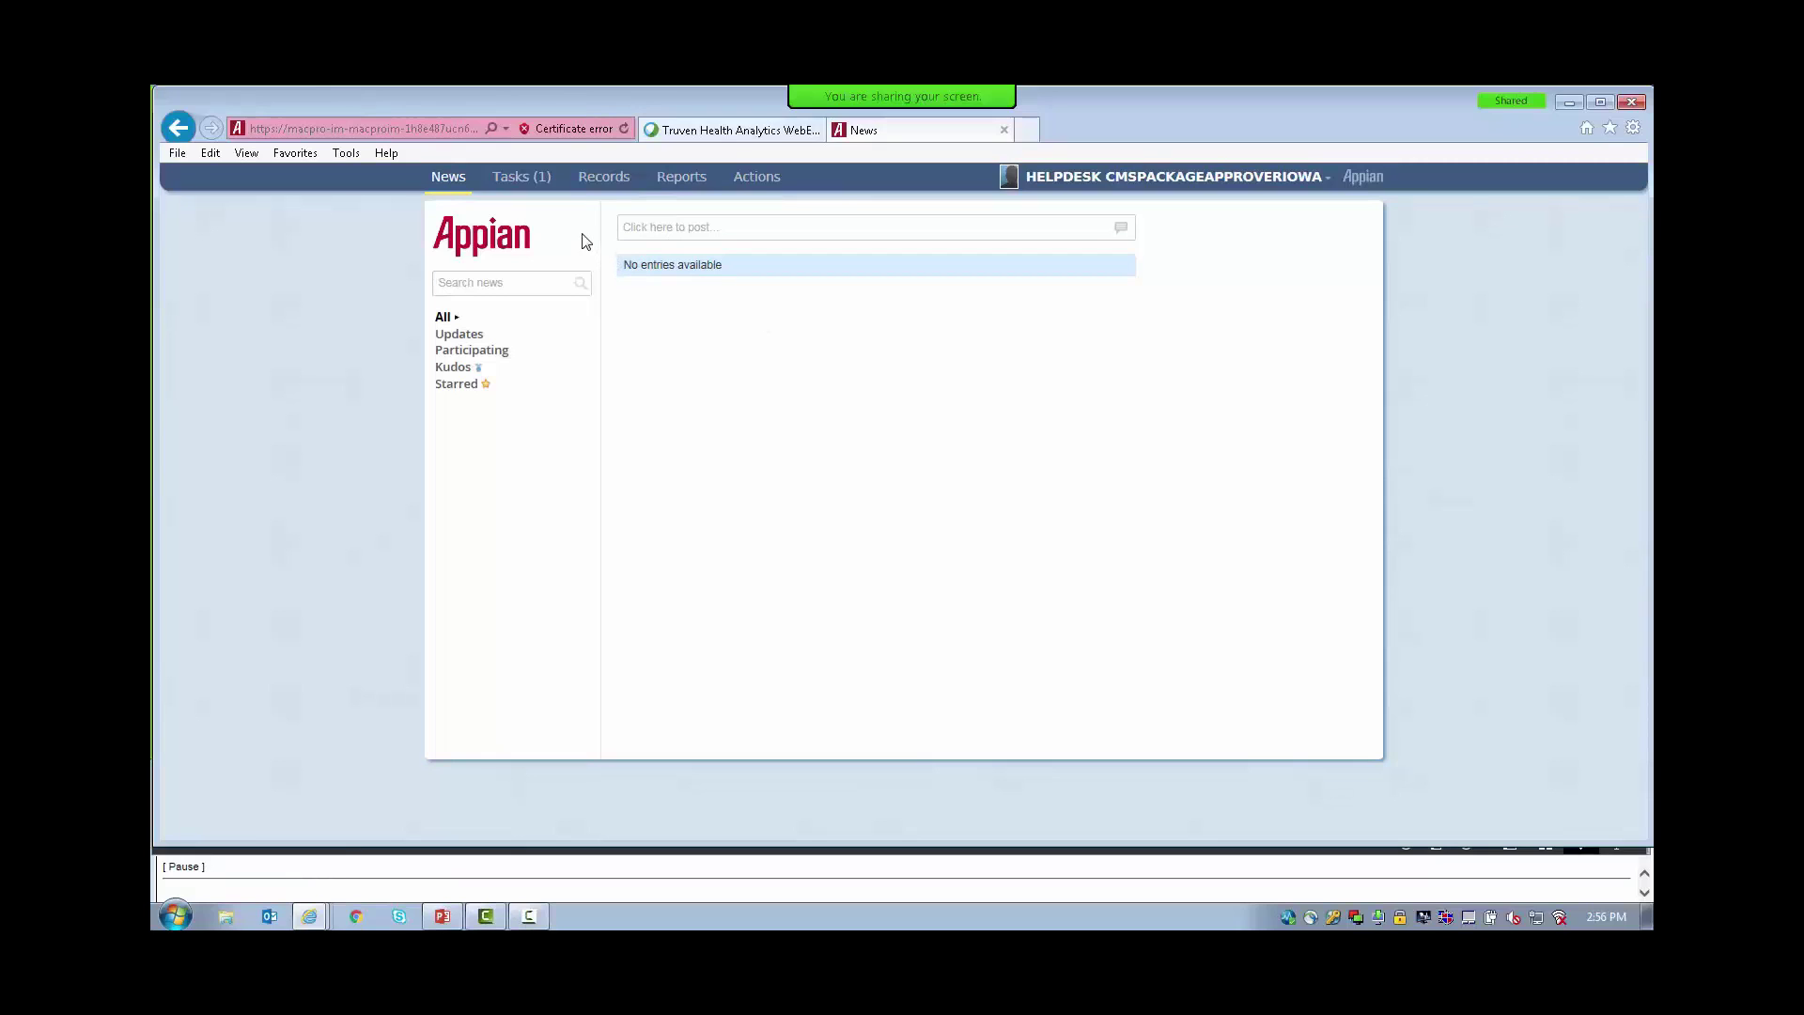
# Open the Approve Package task for IA-16-912-E from the task list and accept it.
pyautogui.click(542, 188)
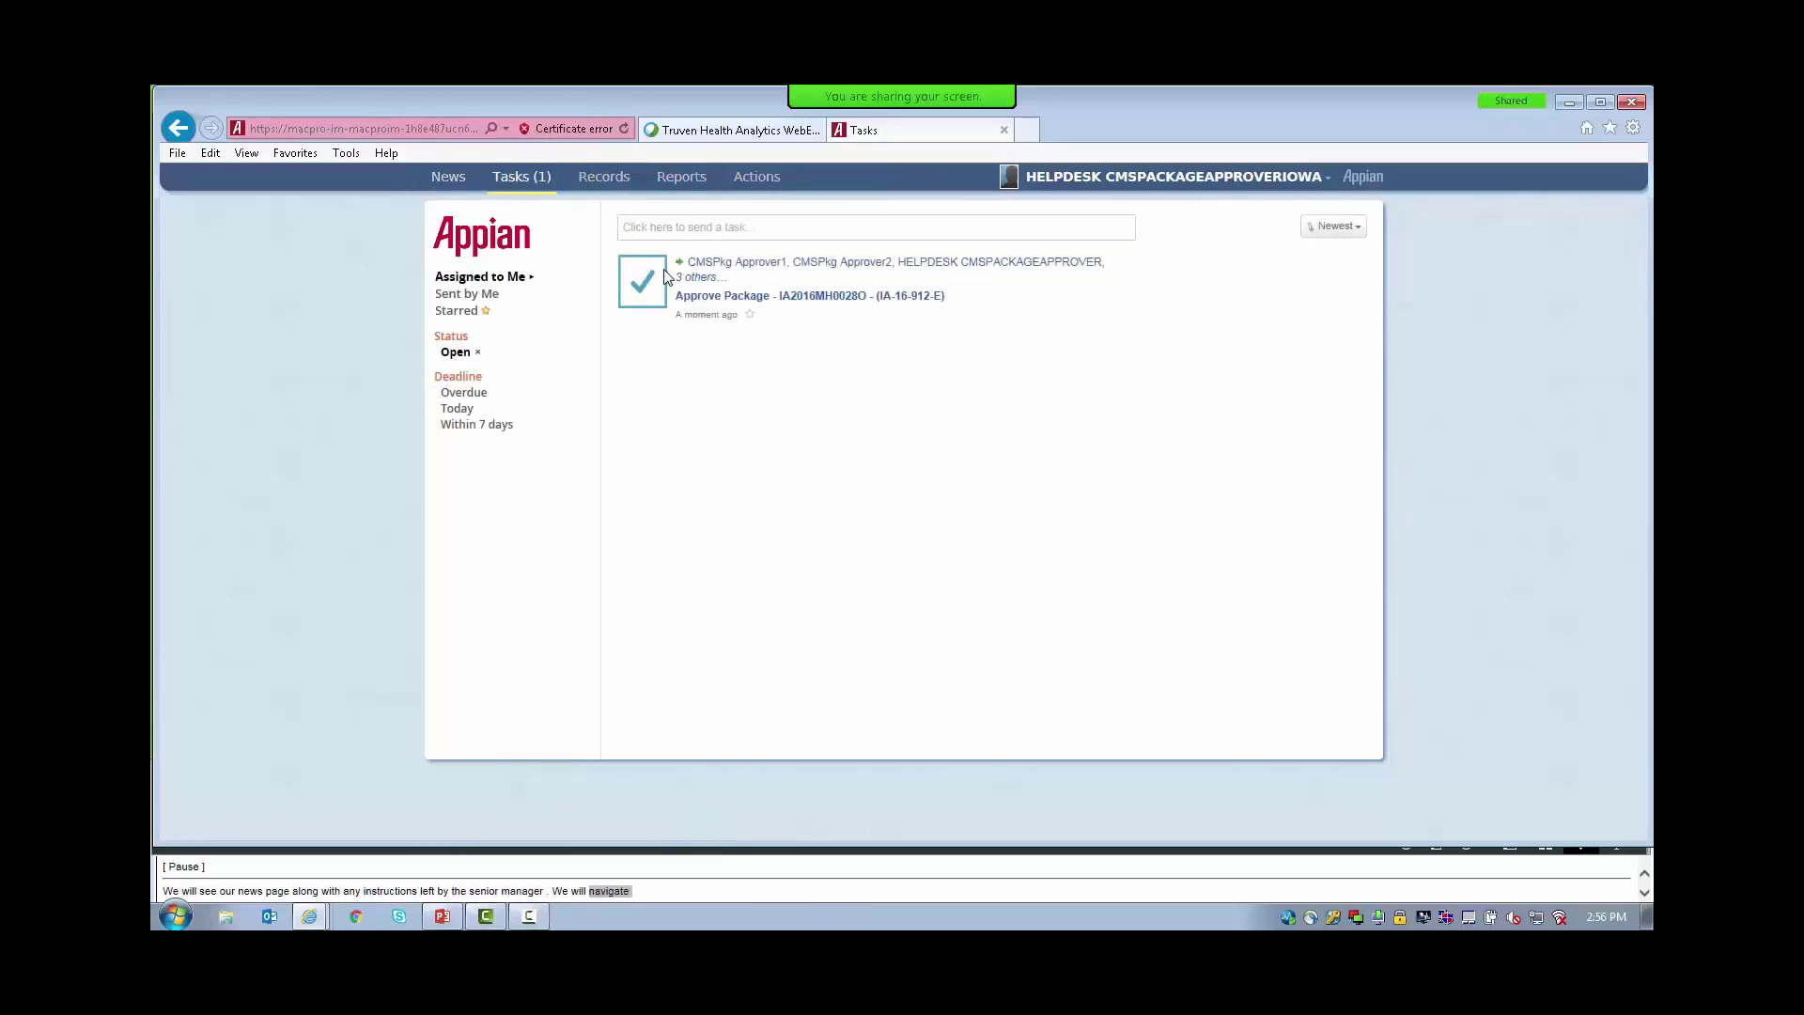
pyautogui.click(886, 297)
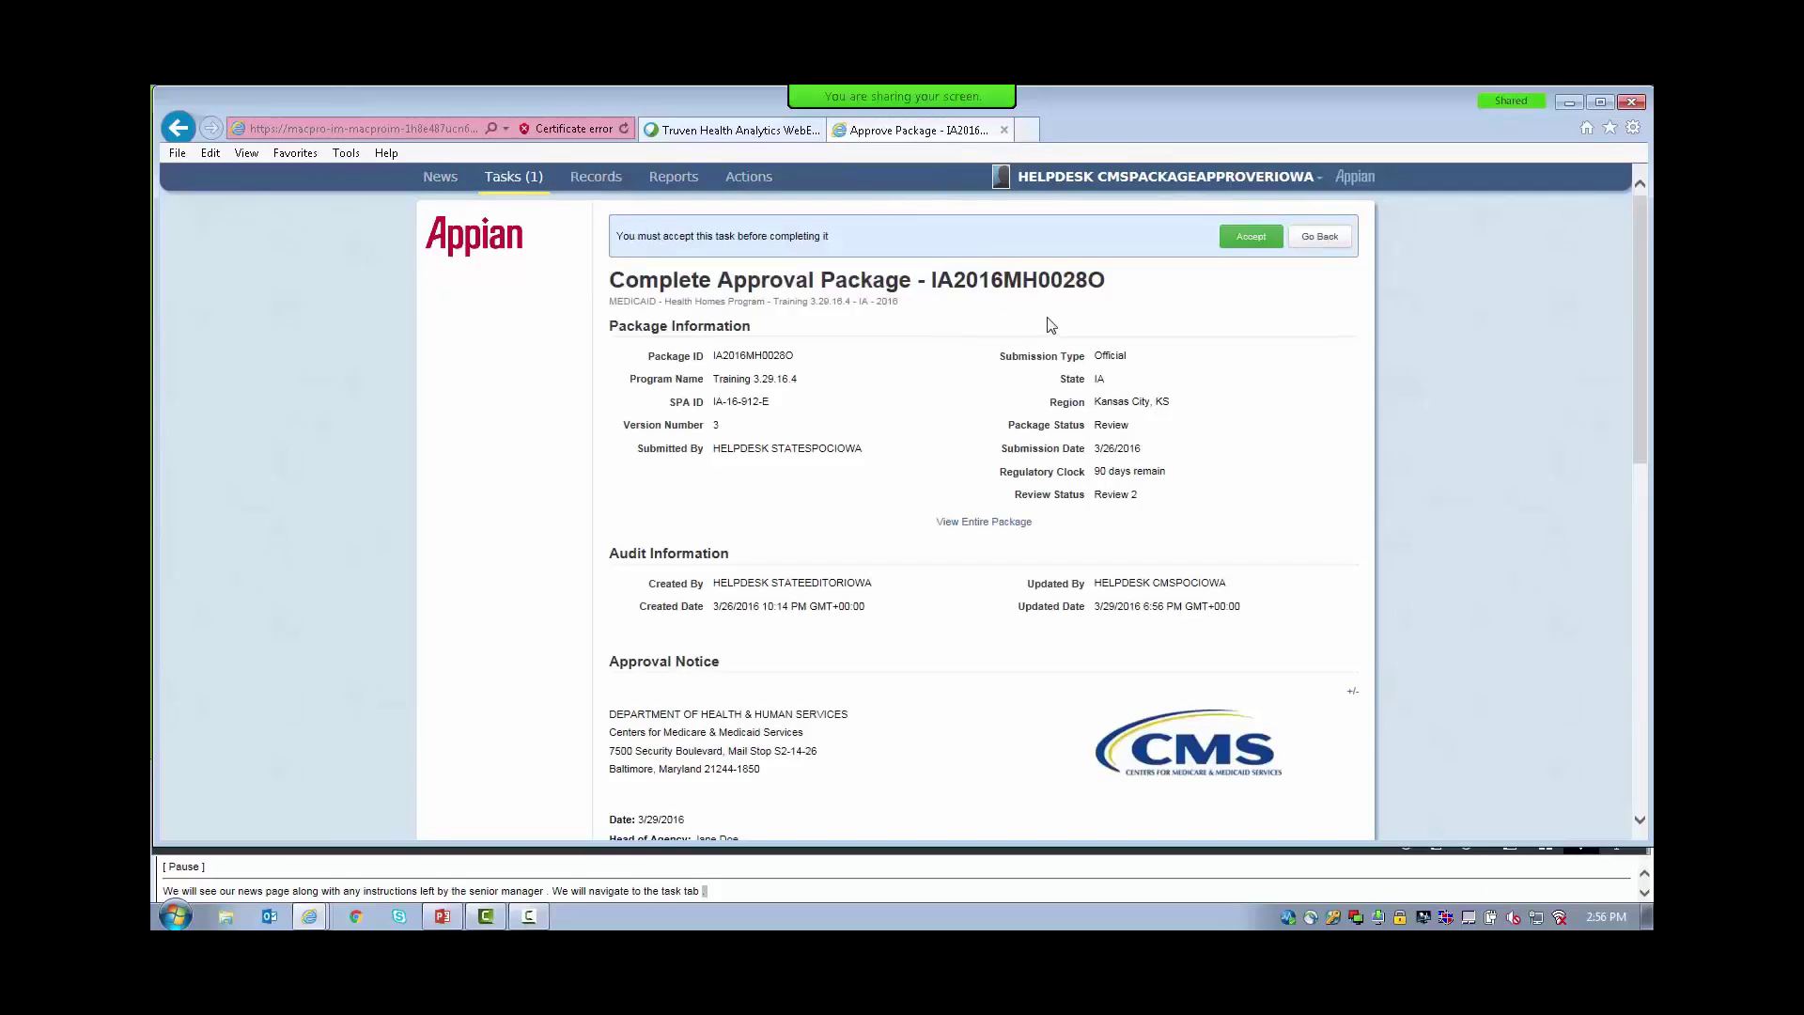
pyautogui.click(1271, 246)
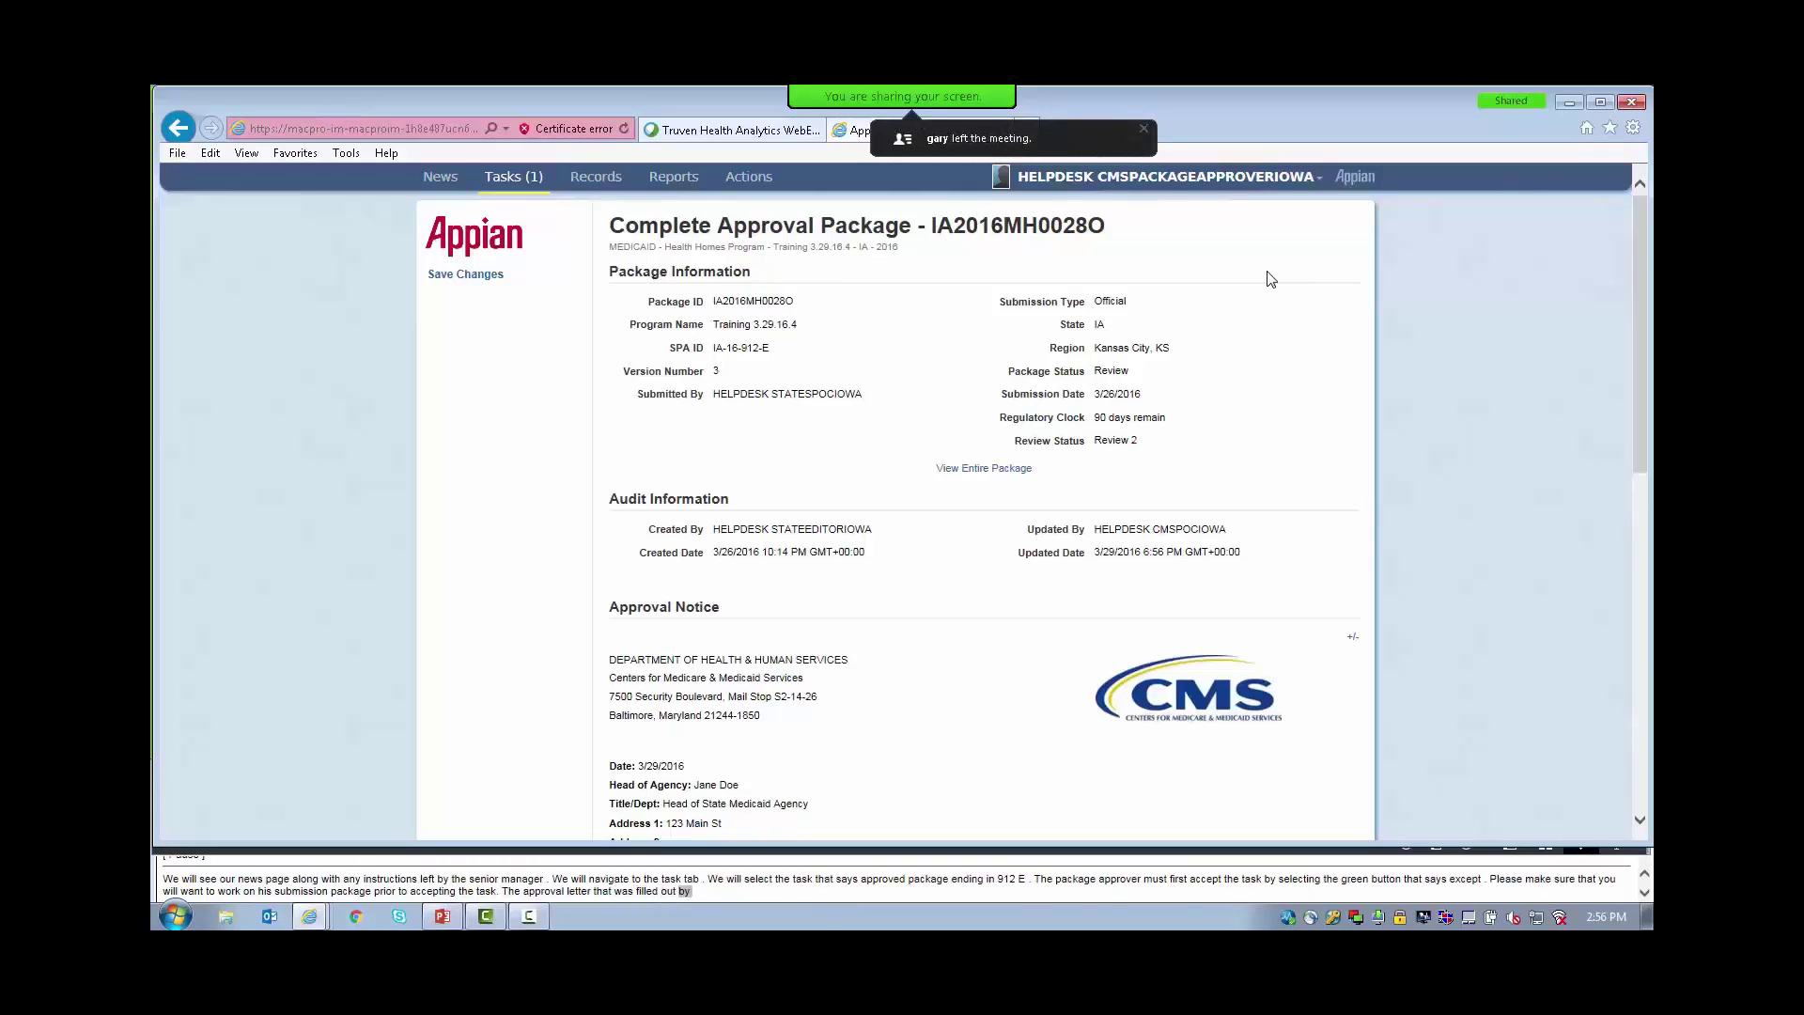
# Set the signatory's title in the approval notice to "Package Approver" and save the letter.
pyautogui.scroll(-8, 1271, 282)
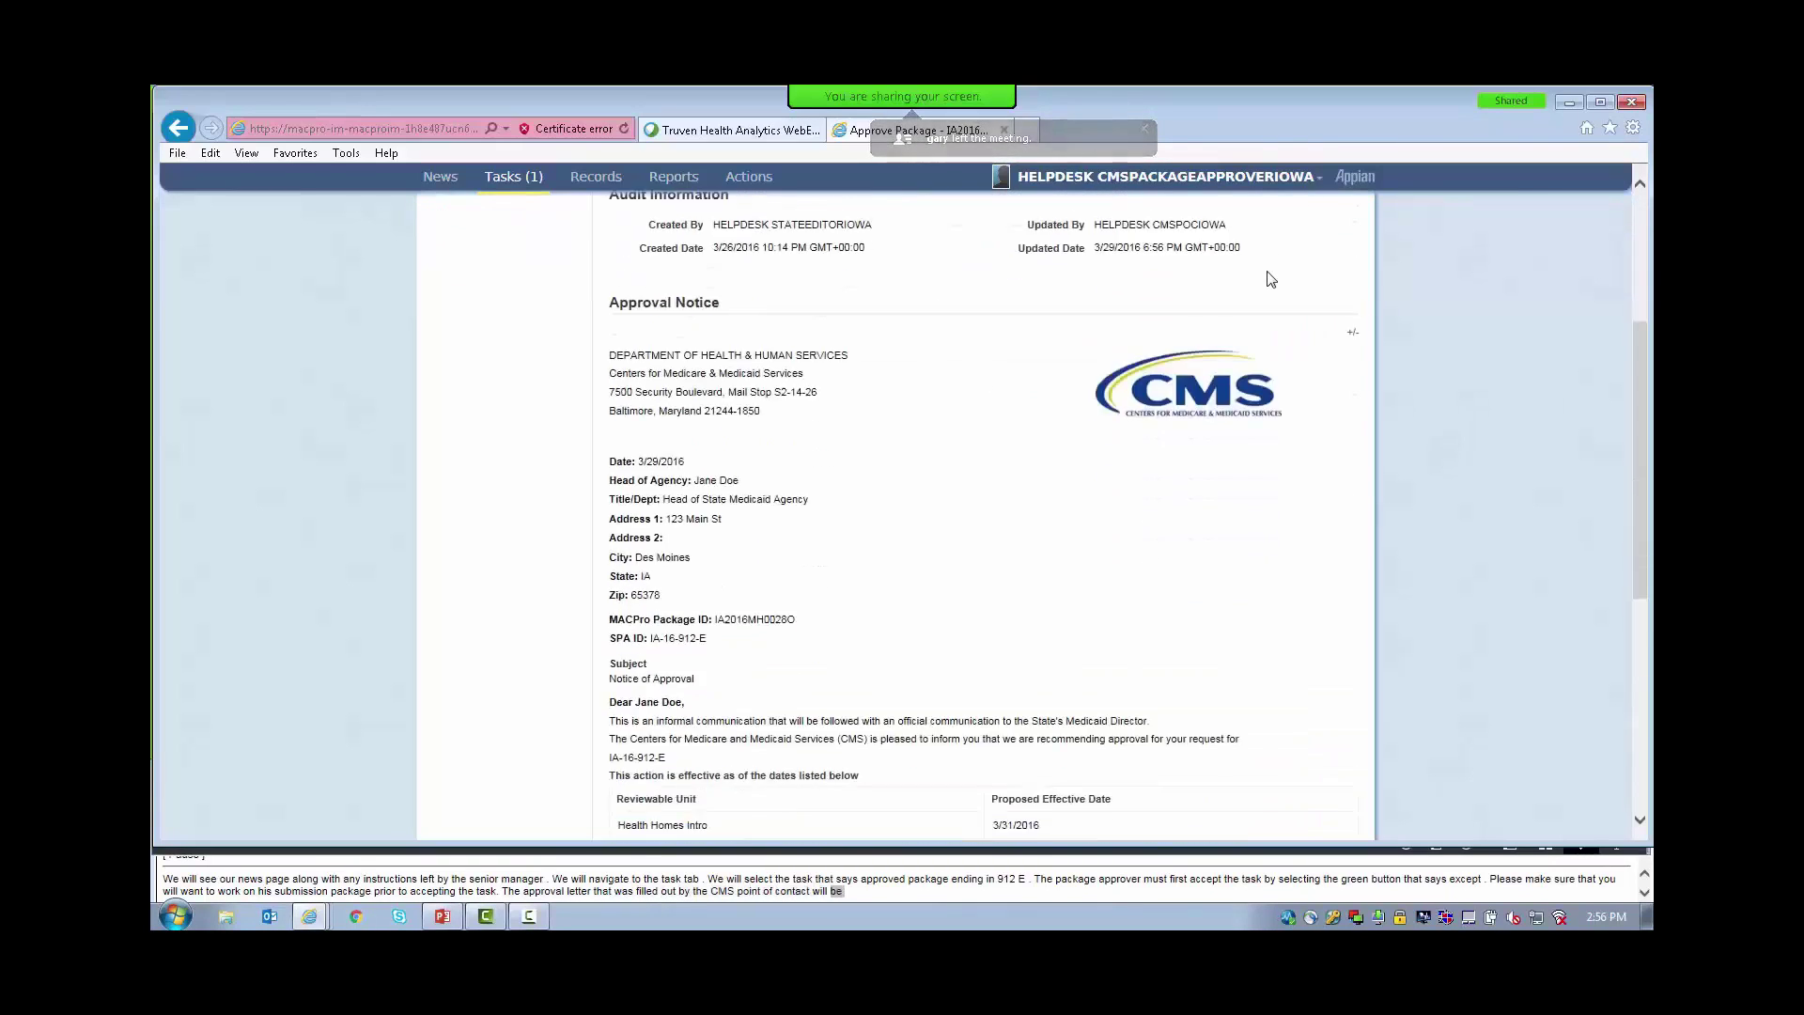
pyautogui.scroll(-1, 1271, 289)
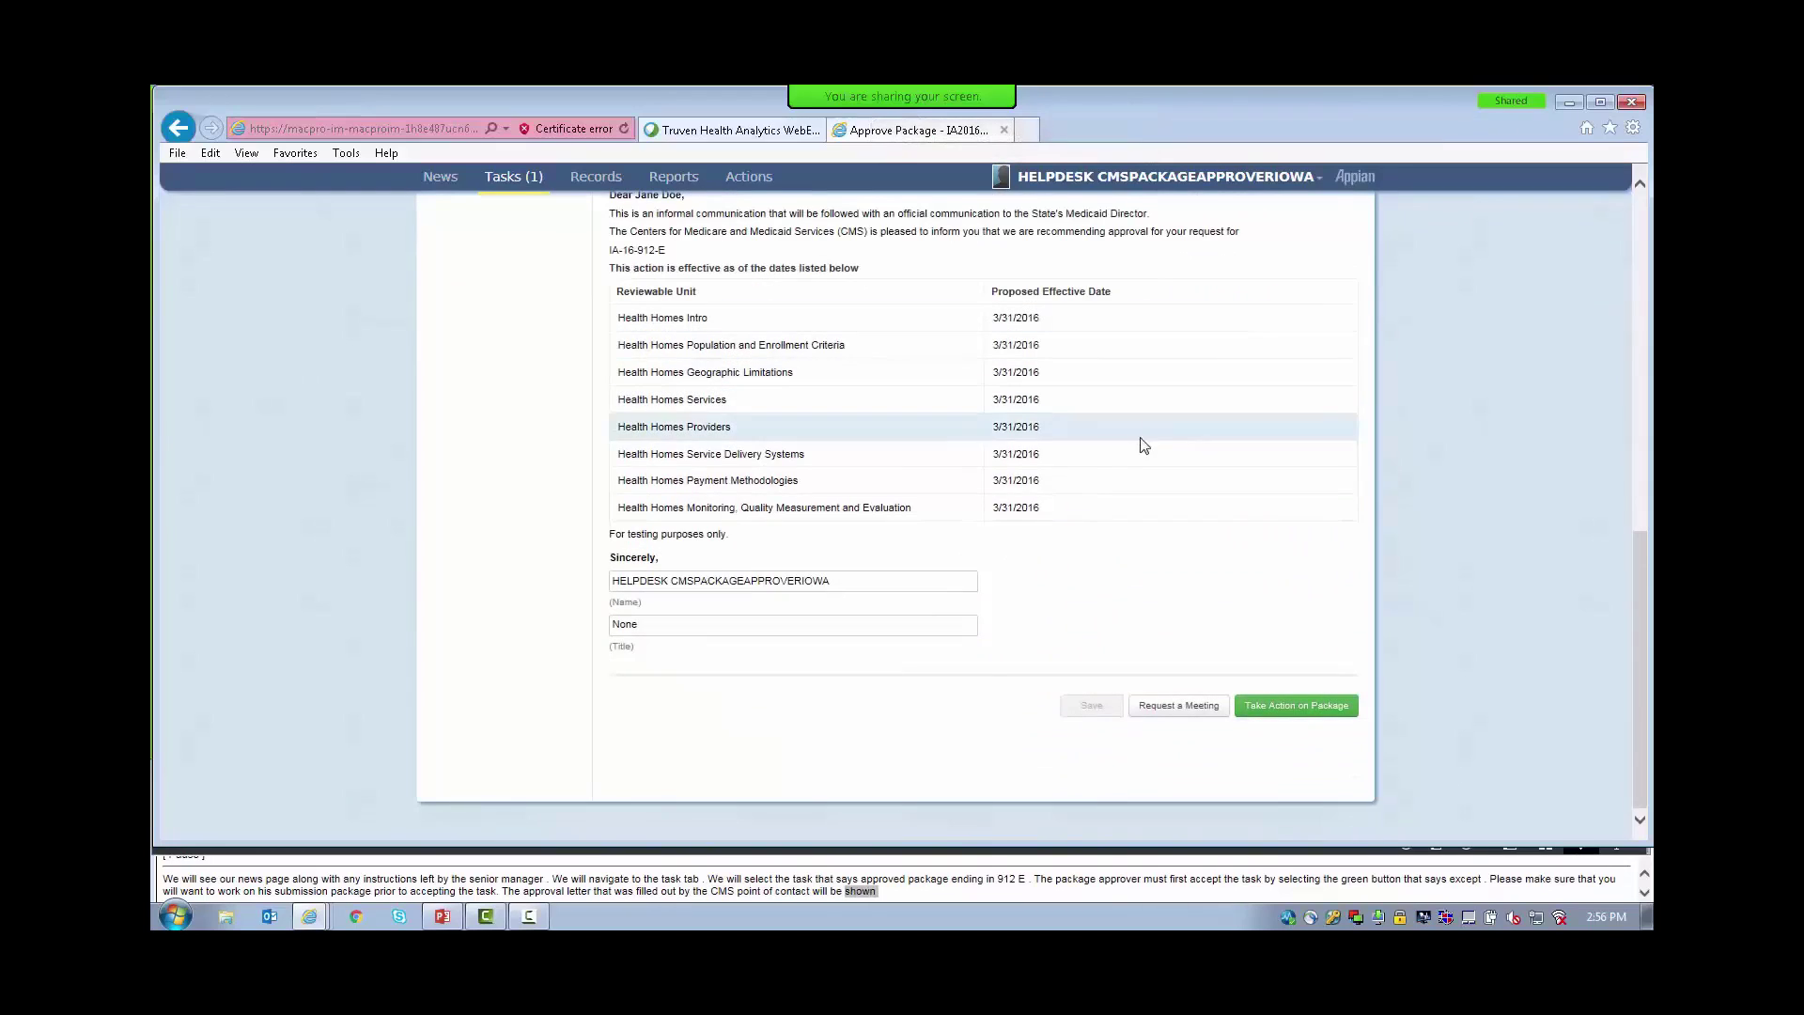
pyautogui.click(870, 581)
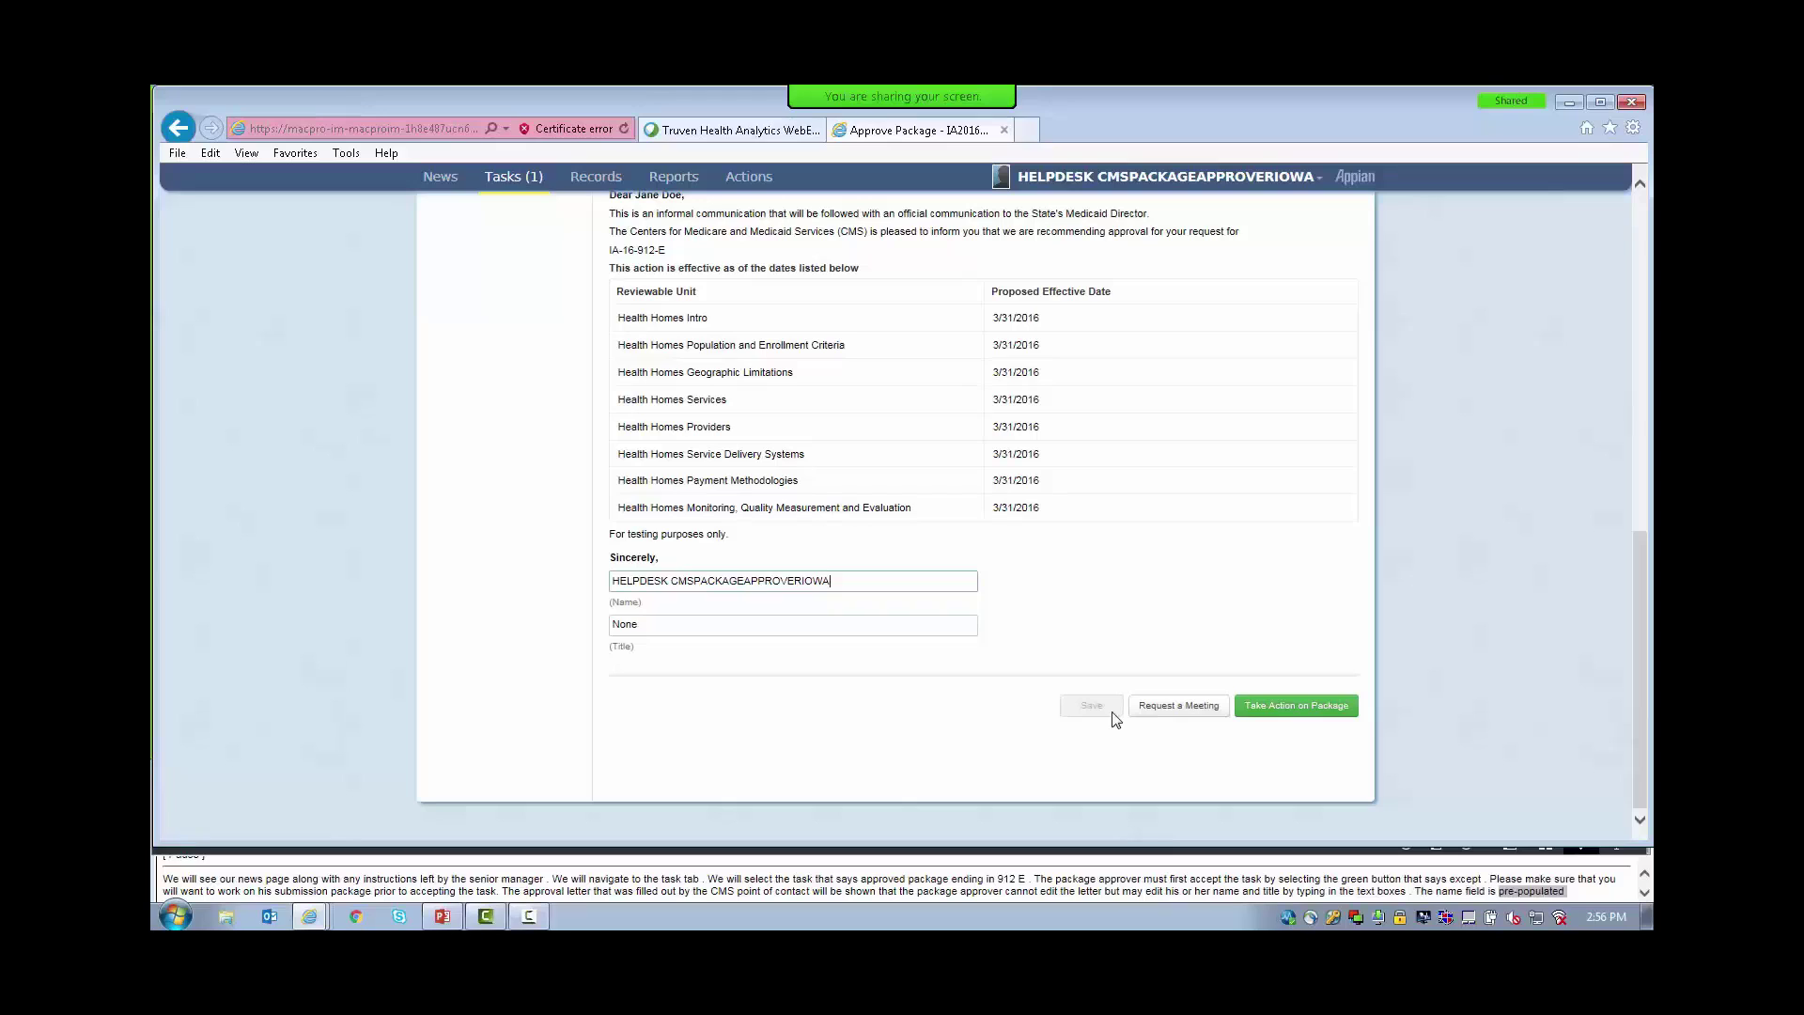
pyautogui.click(888, 575)
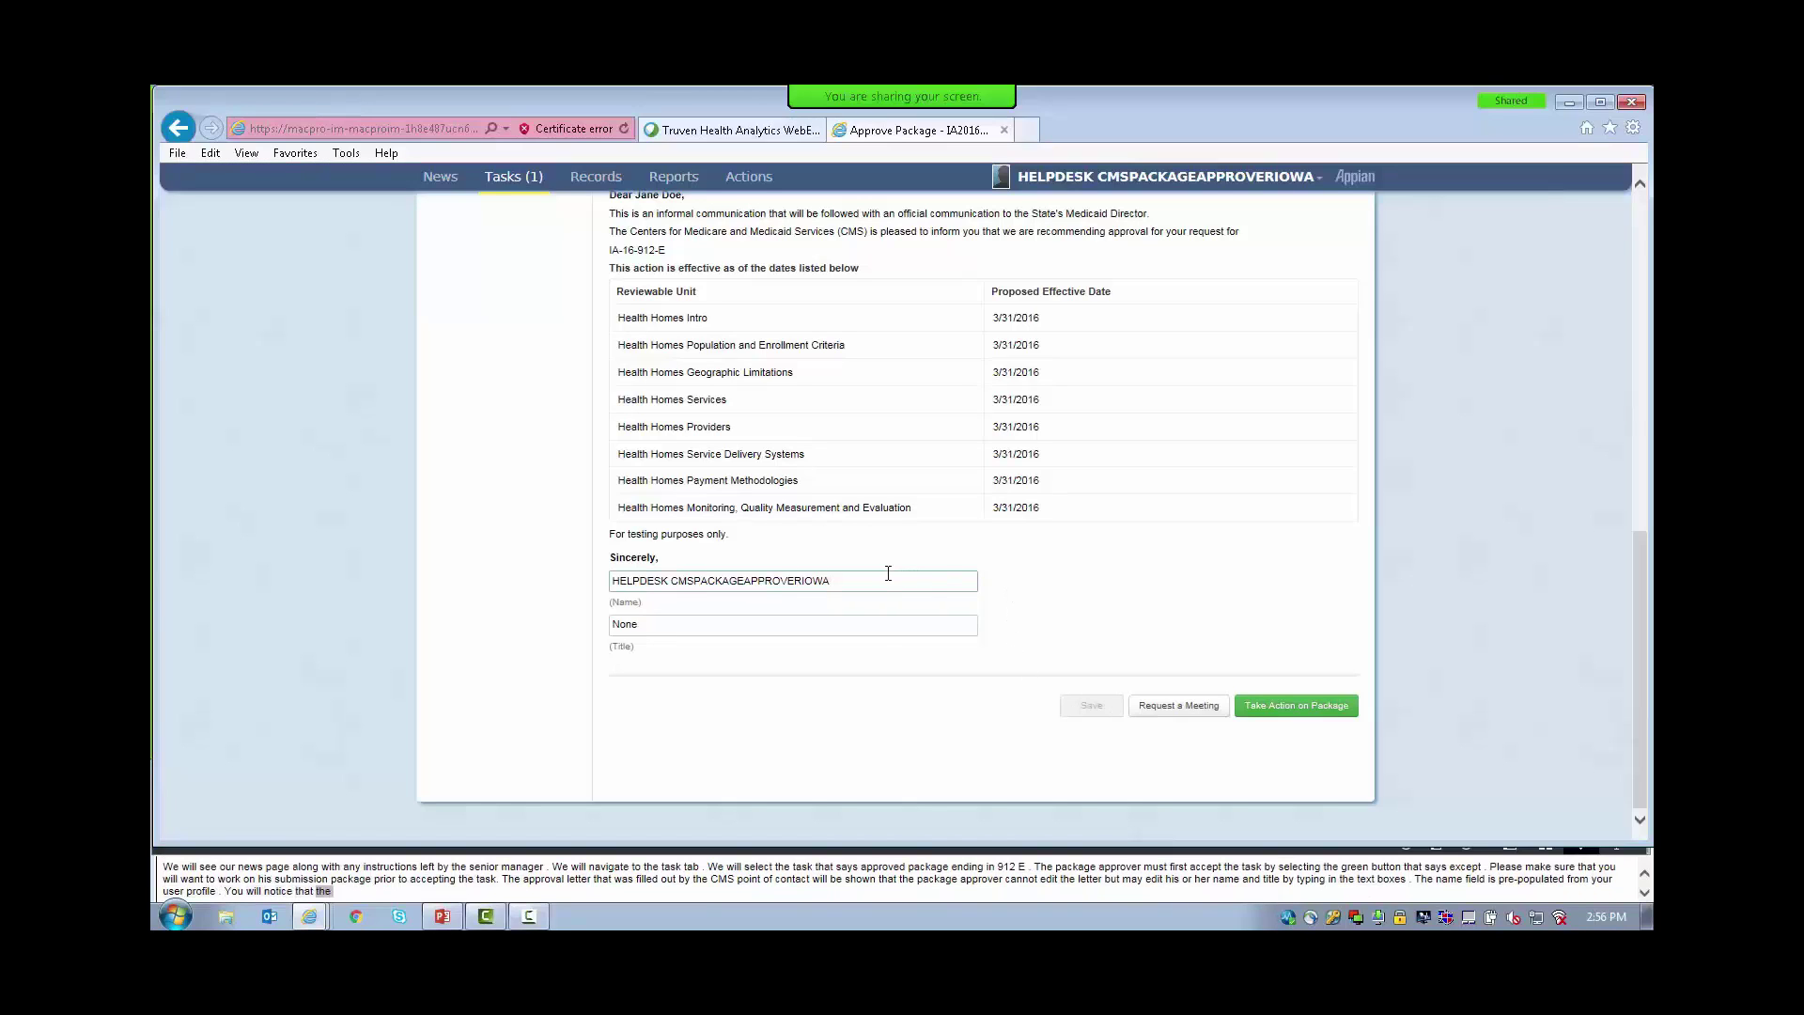
pyautogui.click(728, 622)
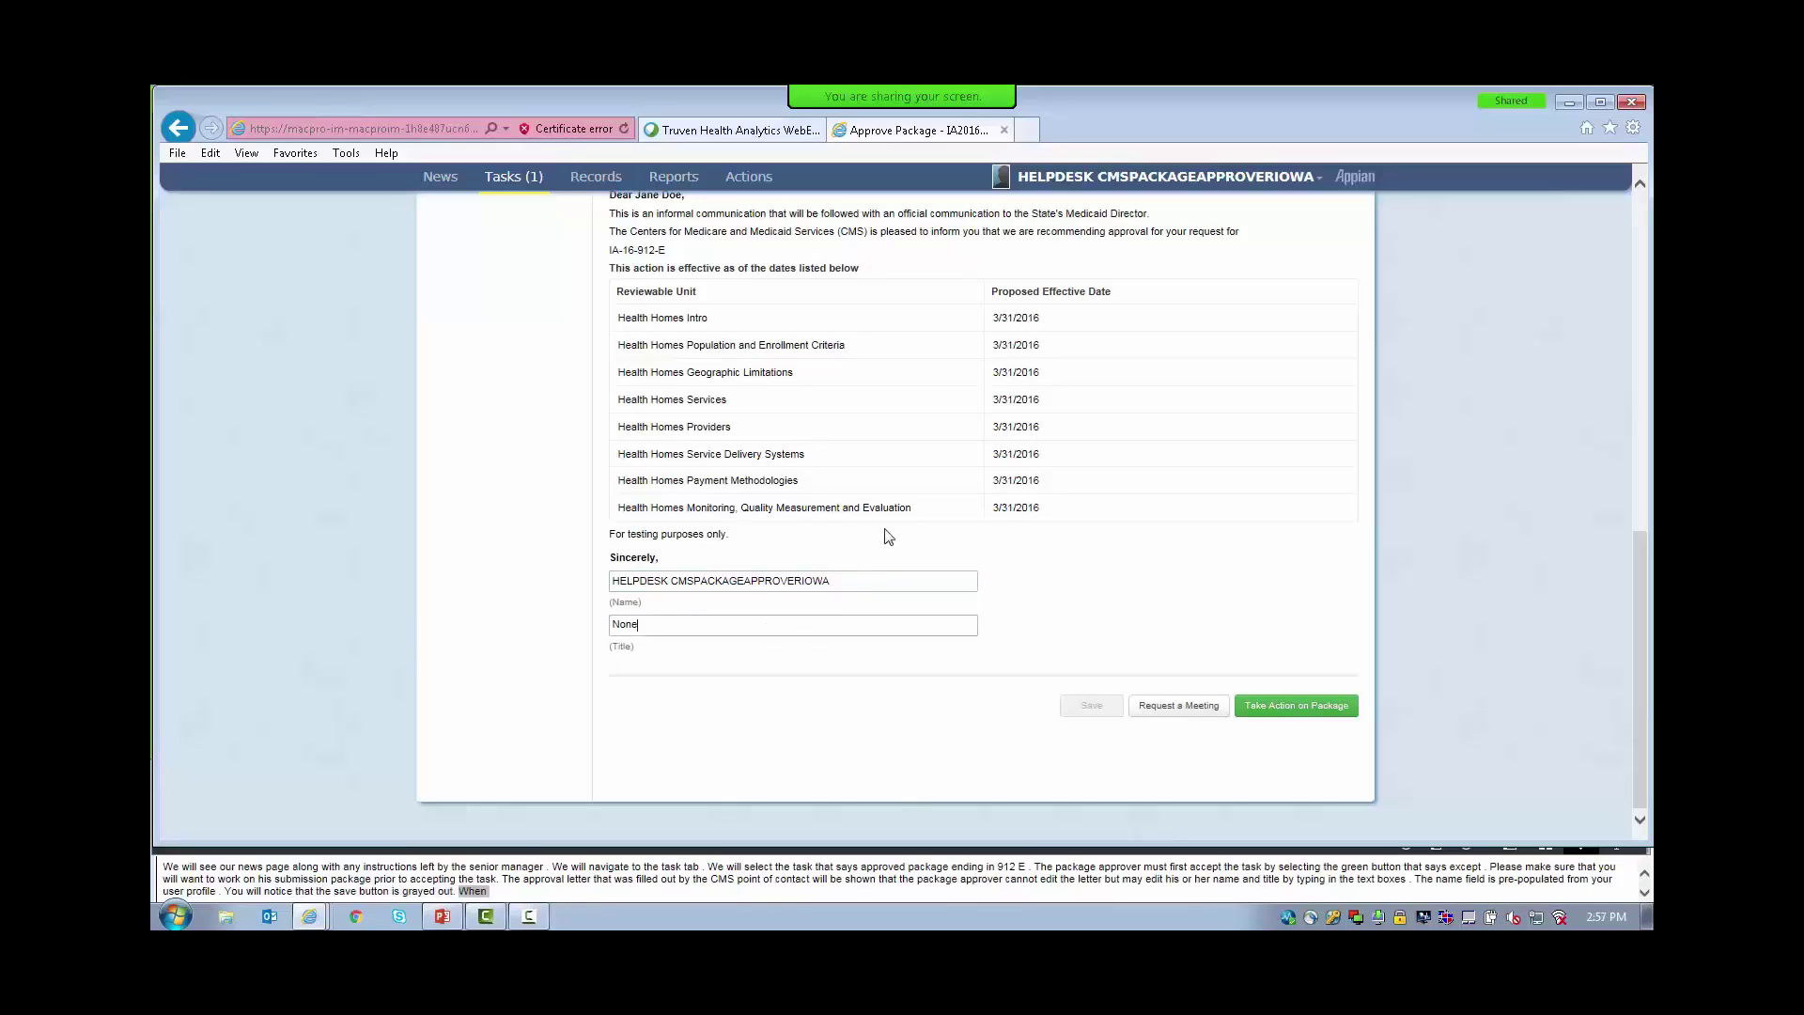
pyautogui.hotkey('ctrl', 'a')
pyautogui.write('Pa')
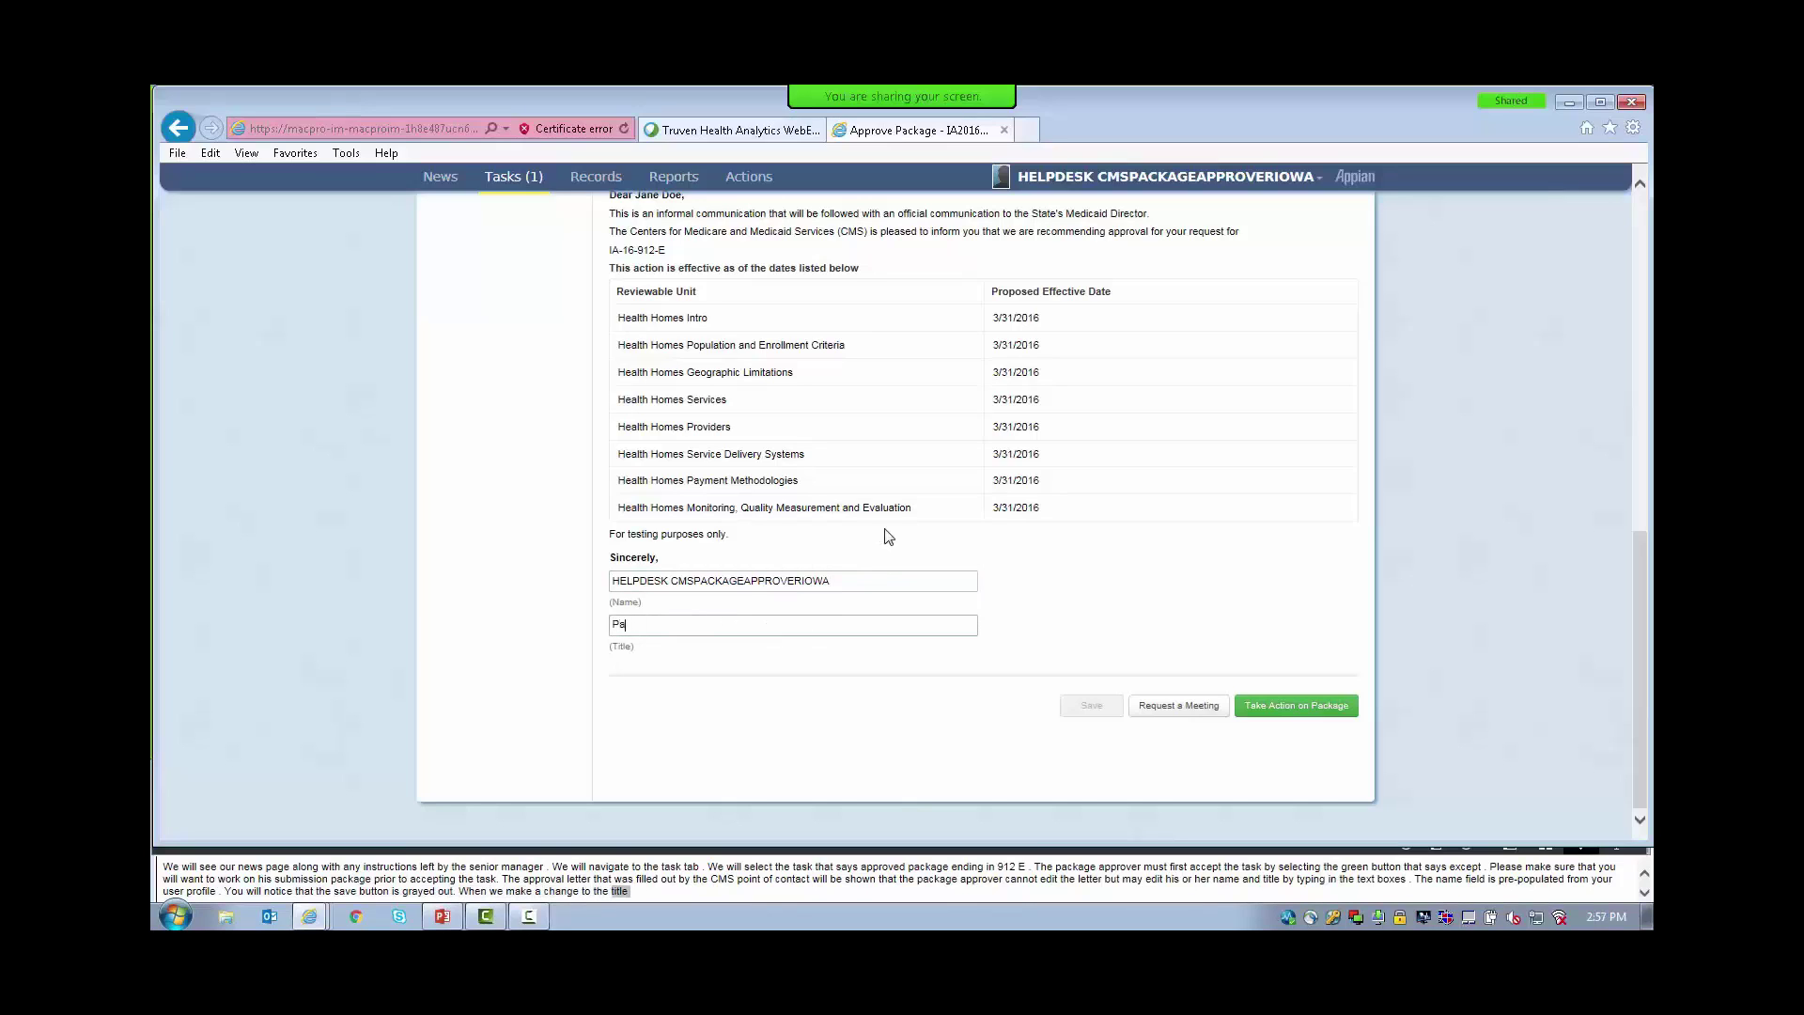
pyautogui.write('ckage Approver')
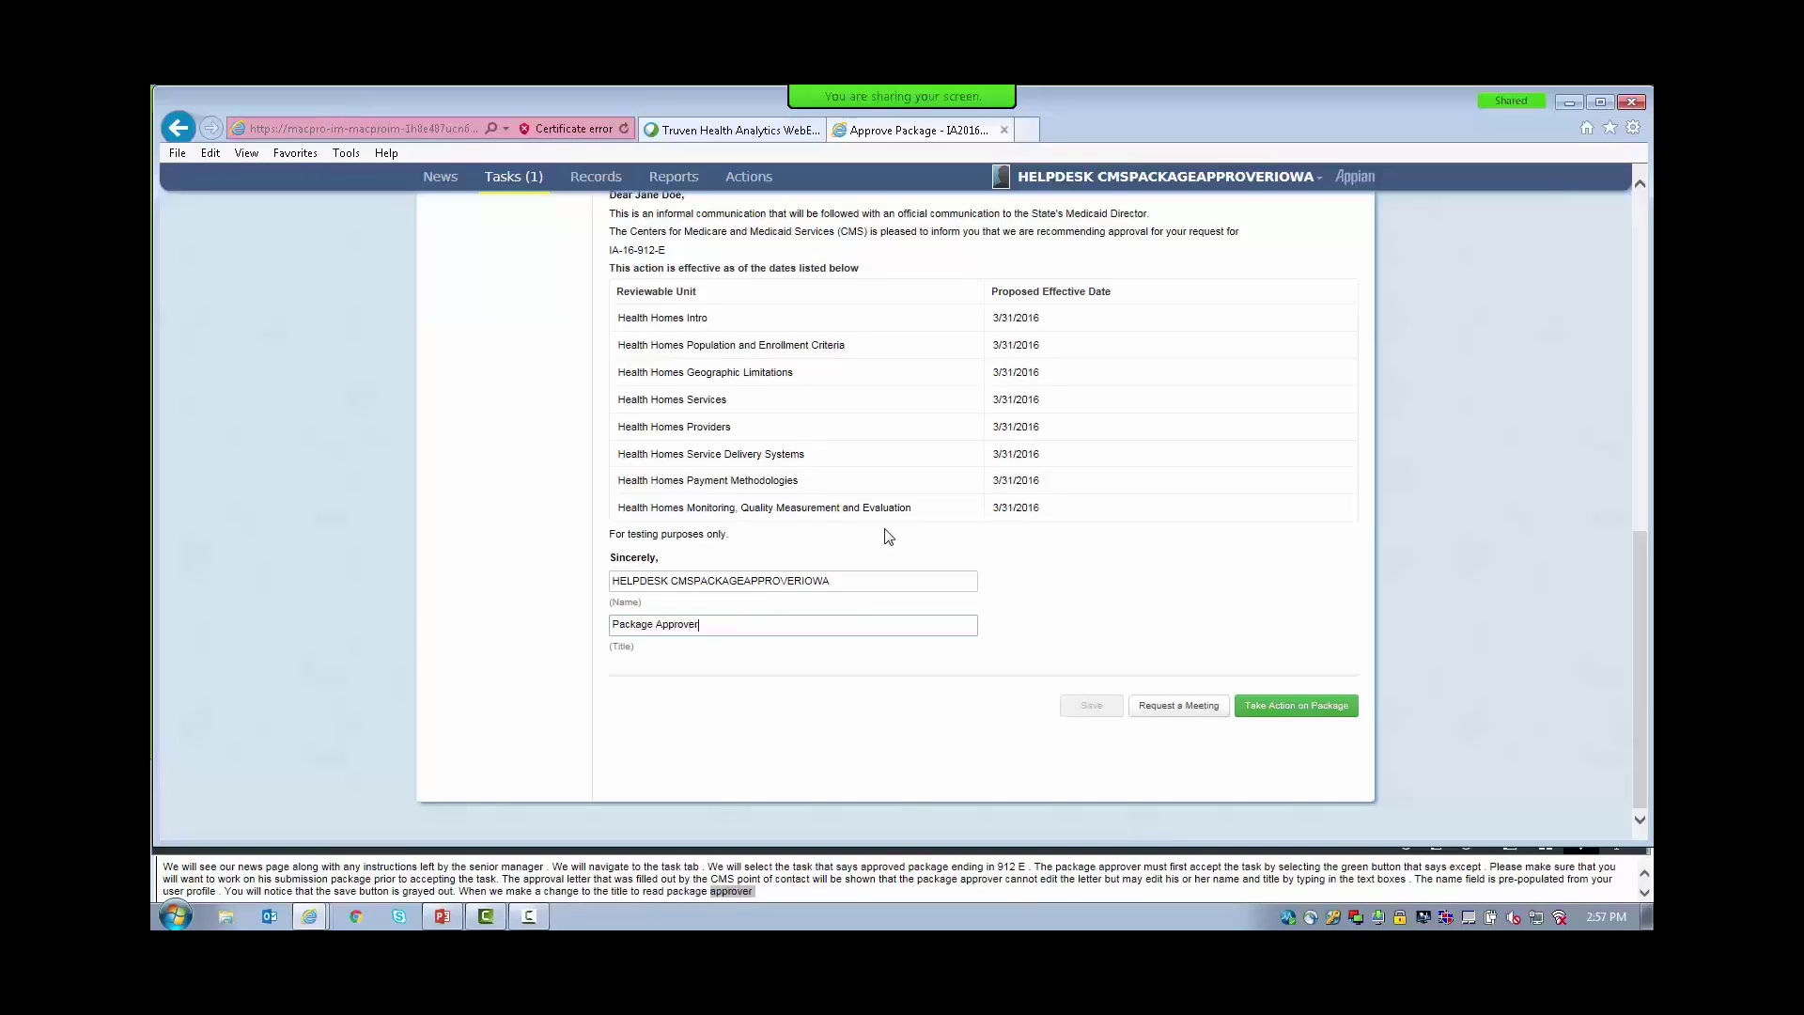
pyautogui.click(1063, 625)
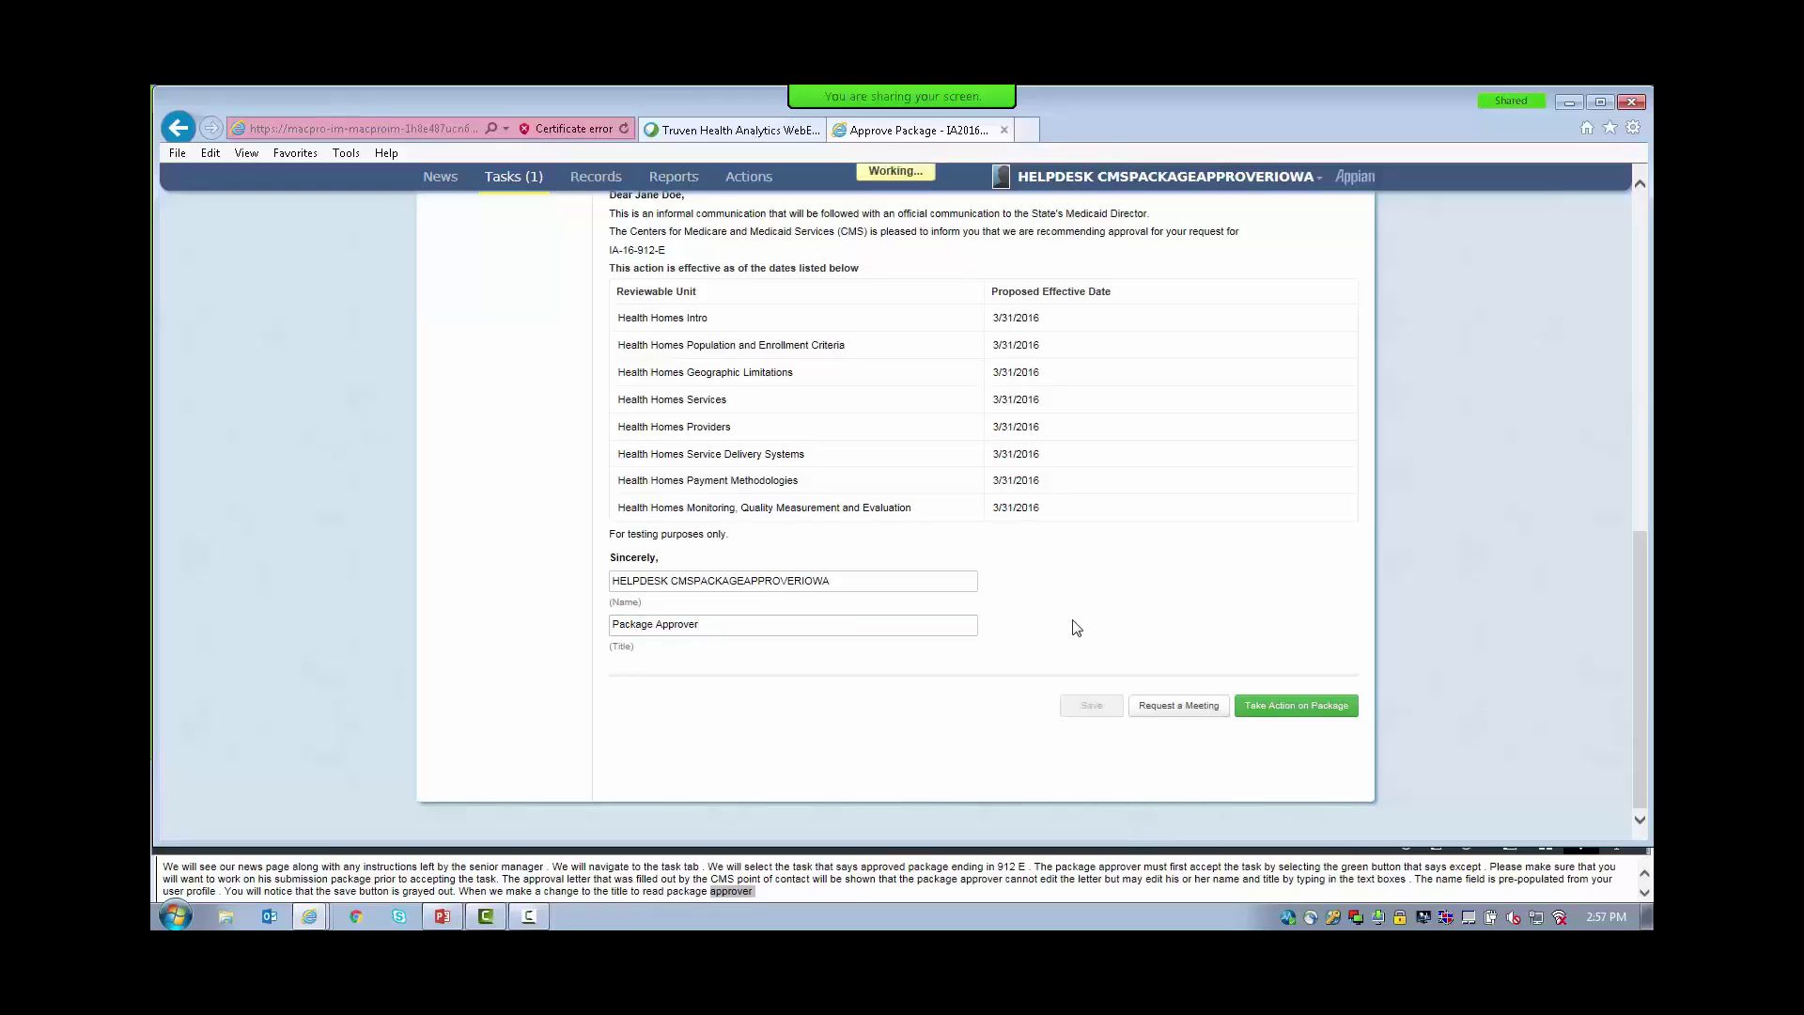
pyautogui.click(1089, 714)
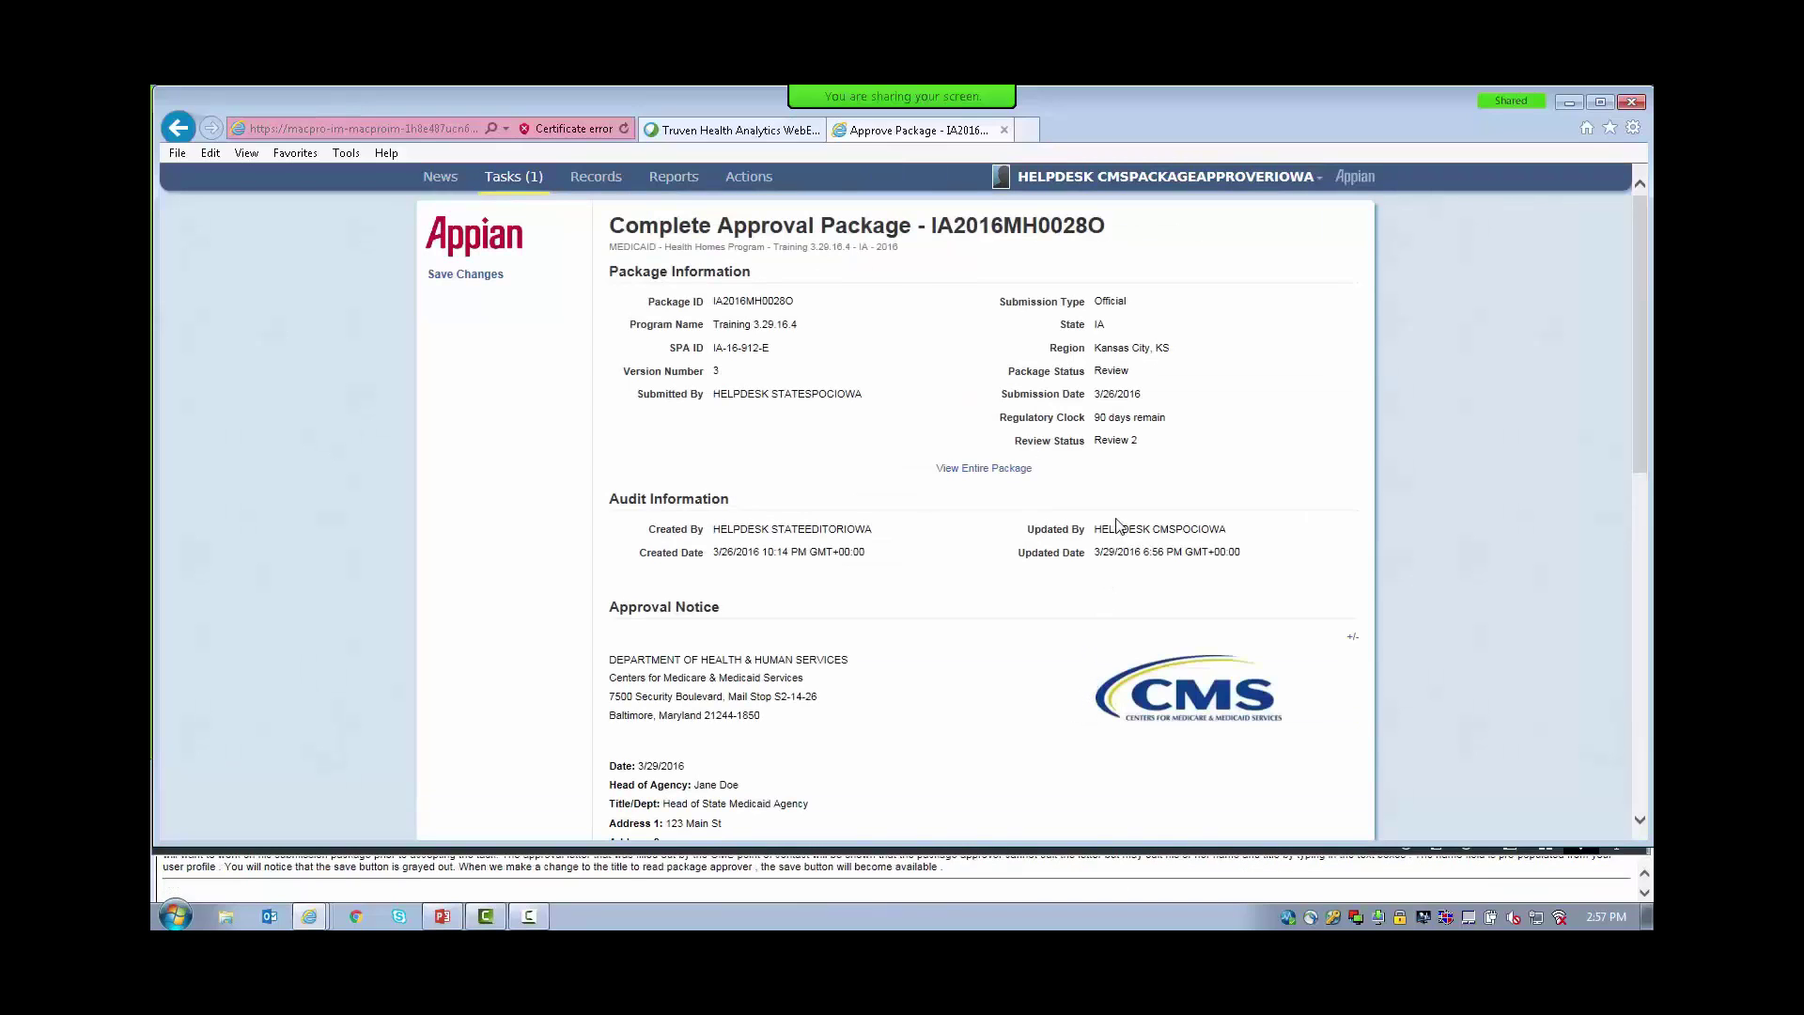
# Take action on the package from the approval notice and execute the Approve Official Submission Package workflow action.
pyautogui.scroll(-5, 1118, 525)
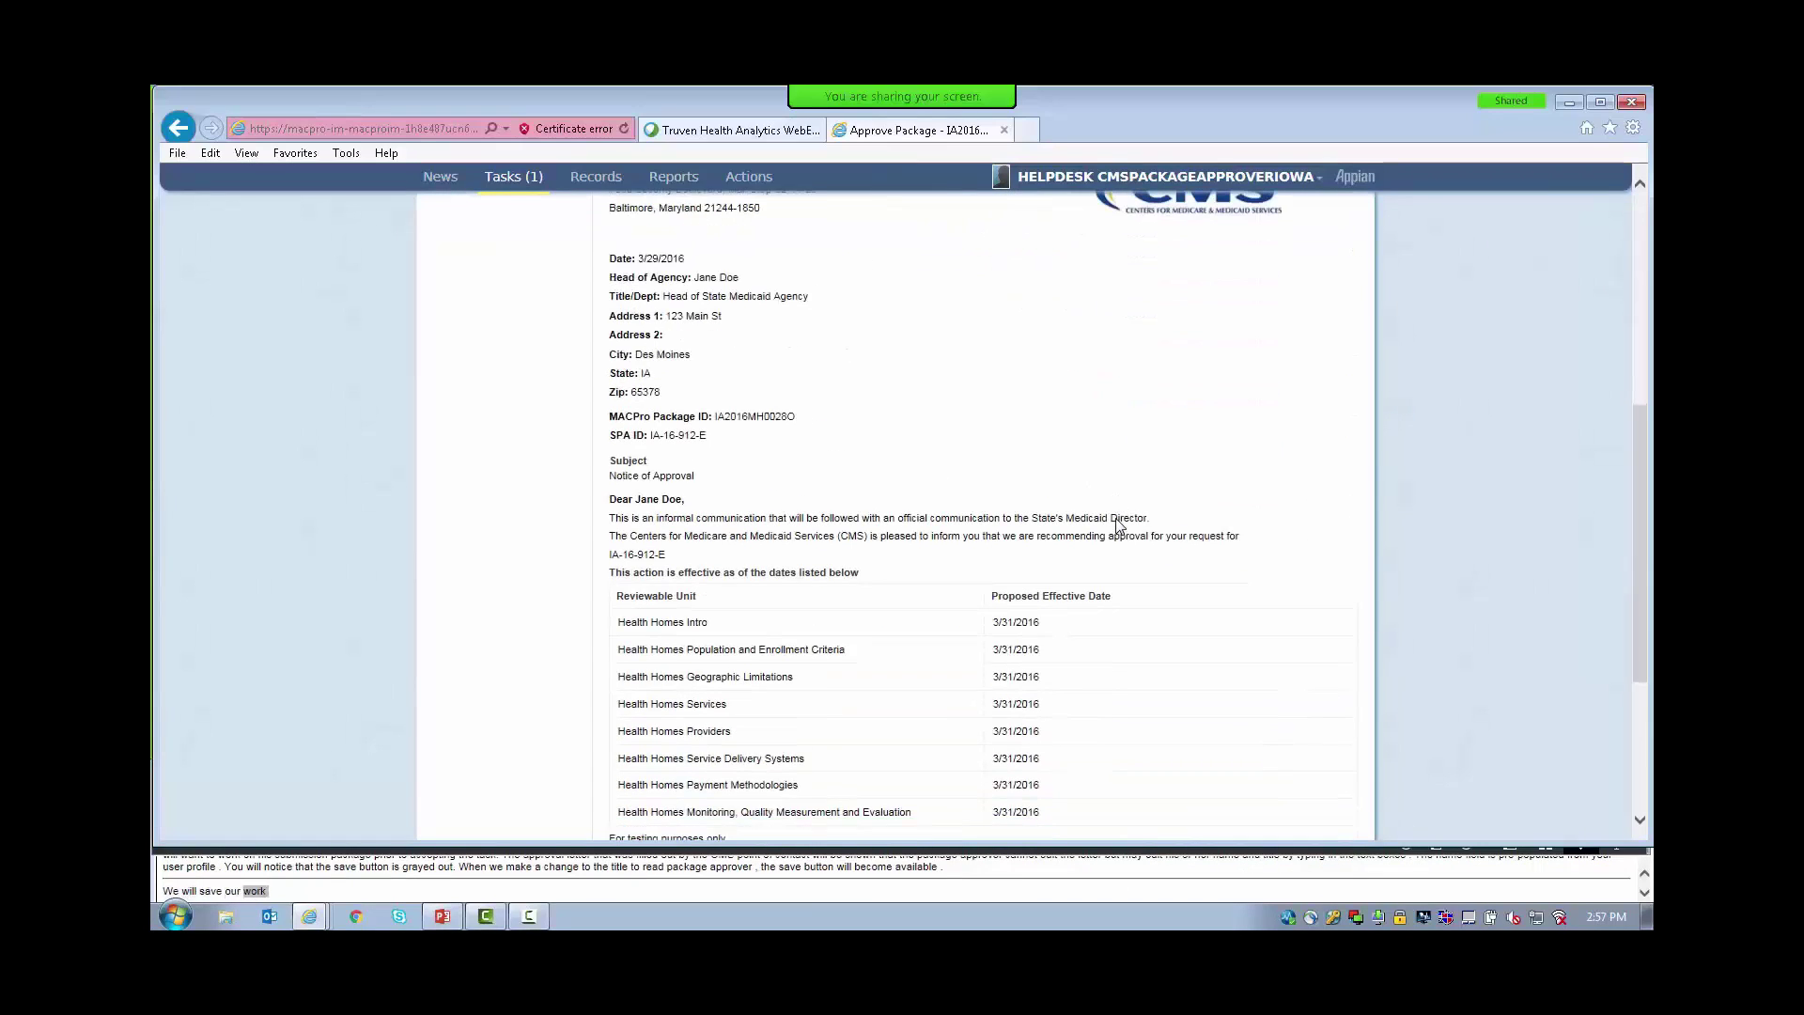
pyautogui.scroll(-3, 1119, 525)
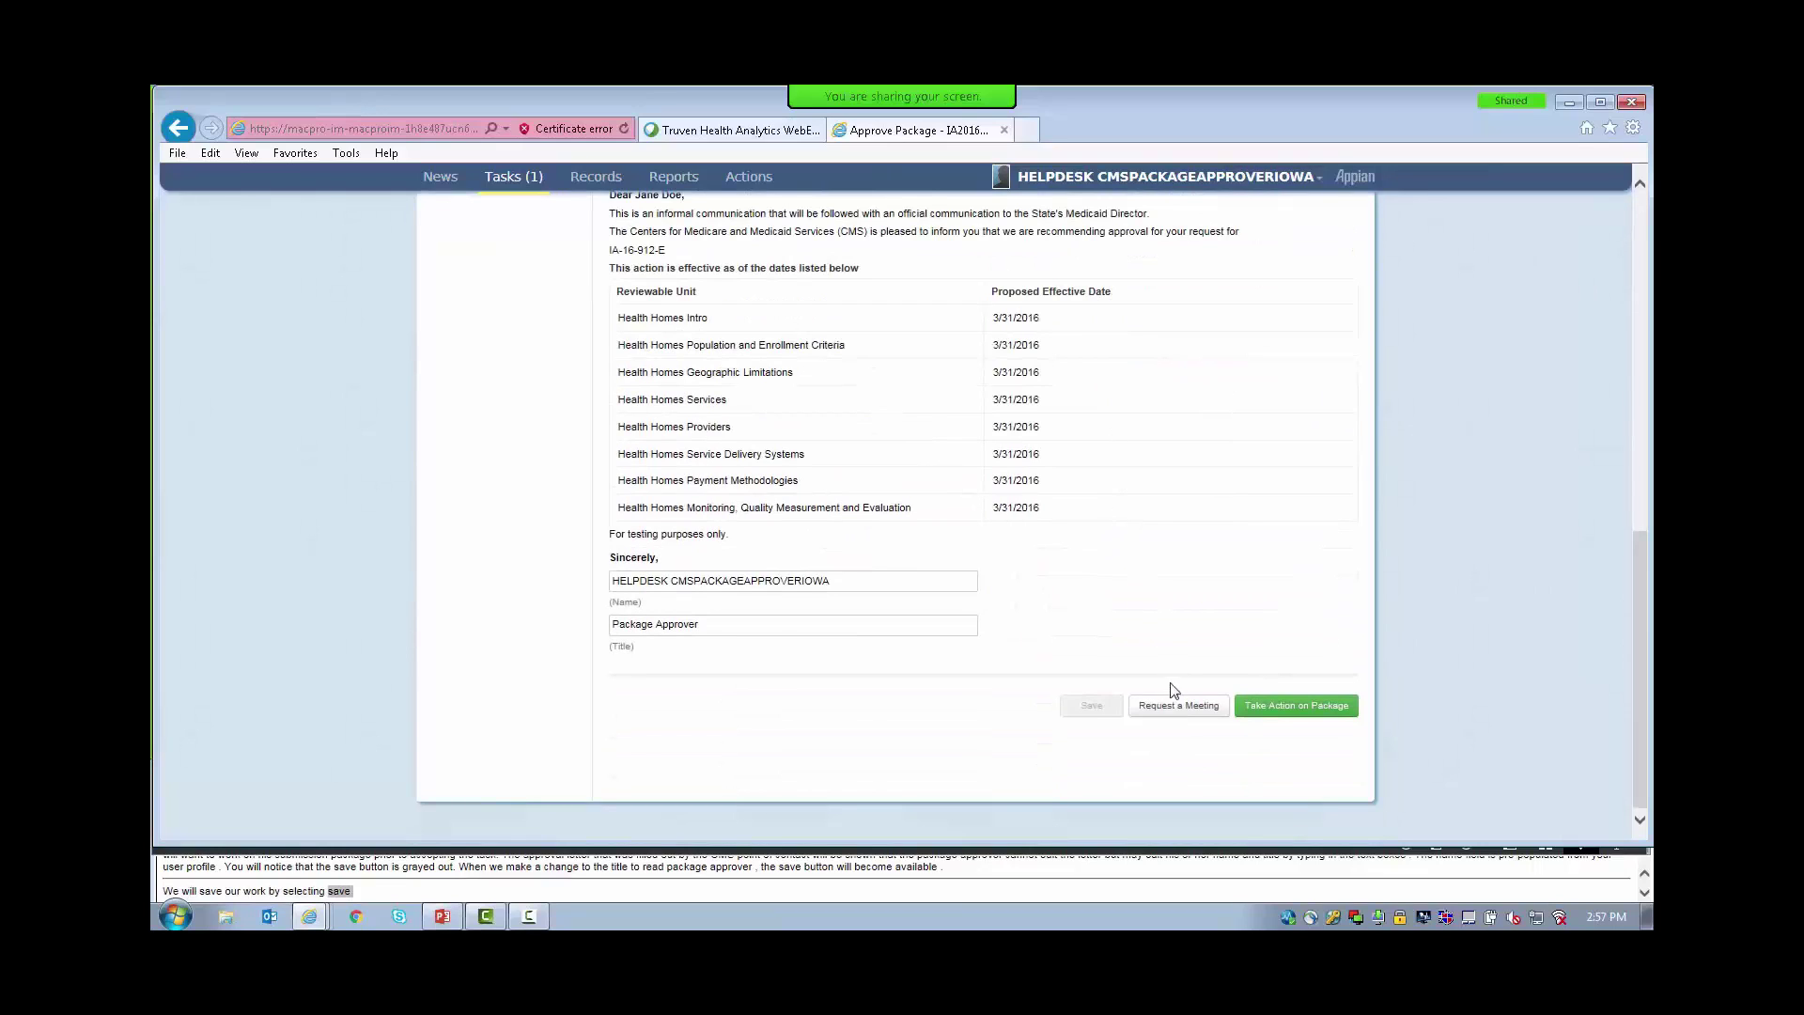
pyautogui.click(1277, 716)
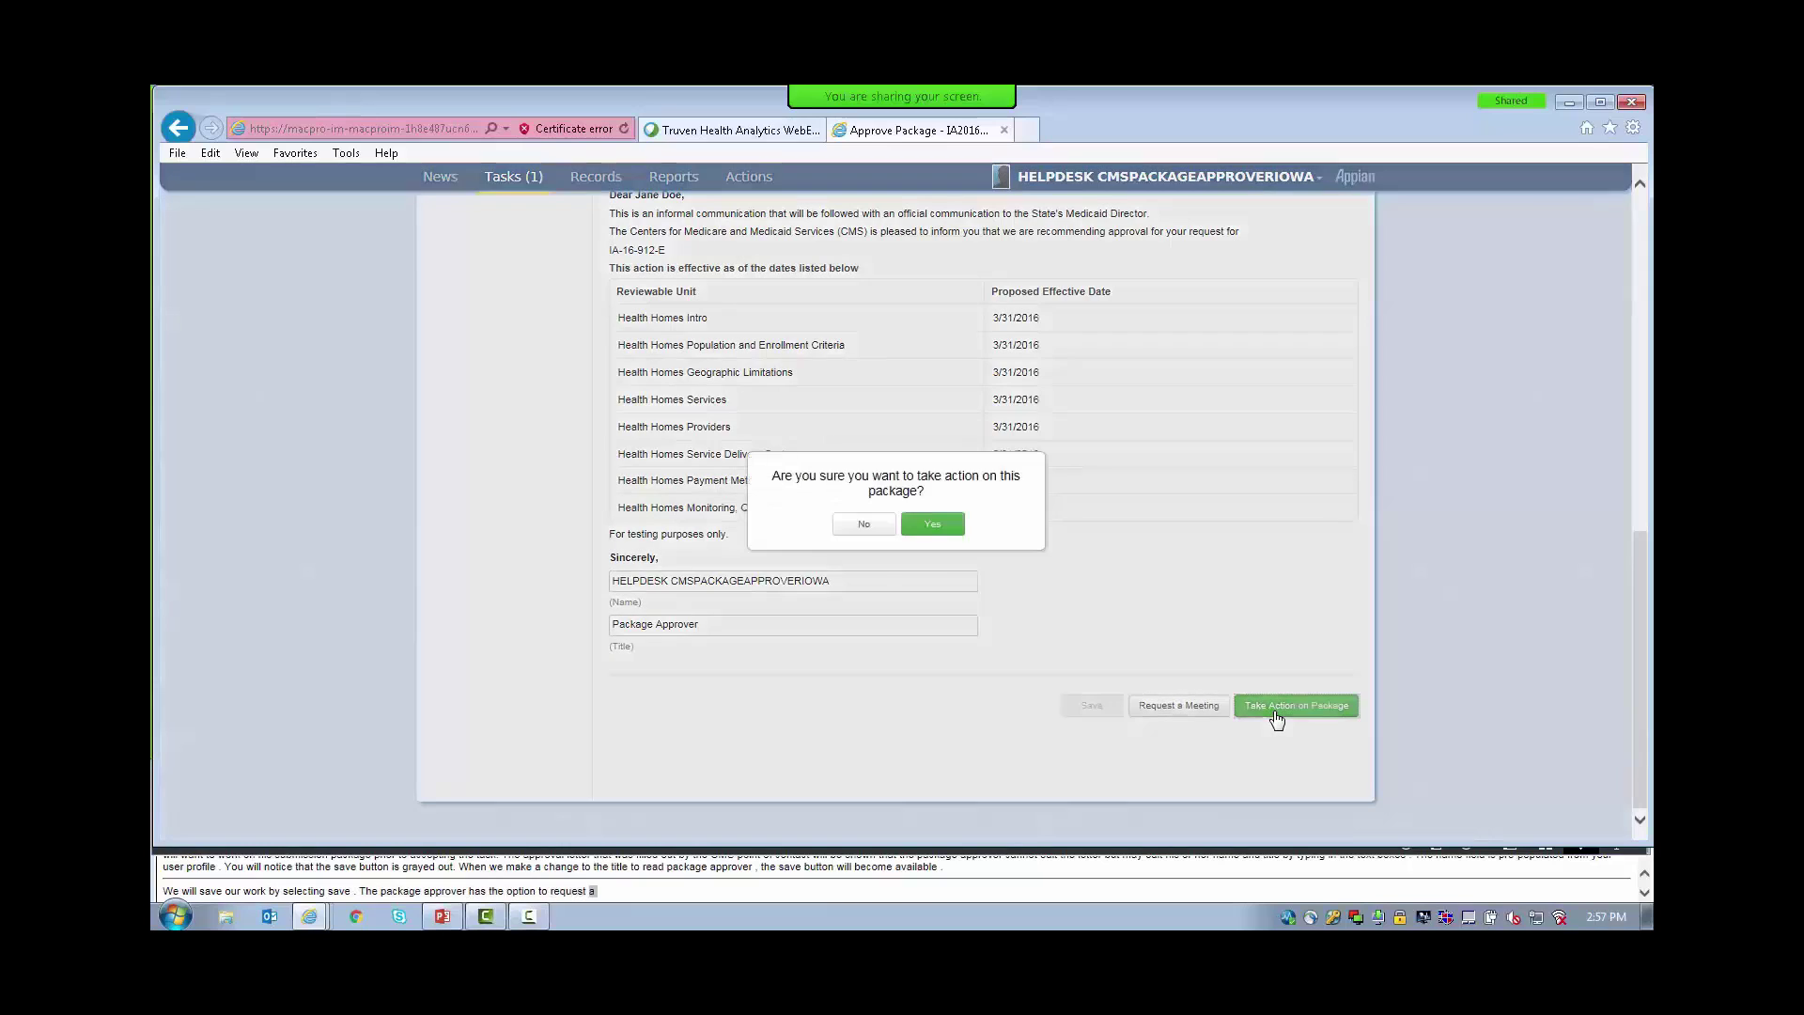
pyautogui.click(930, 528)
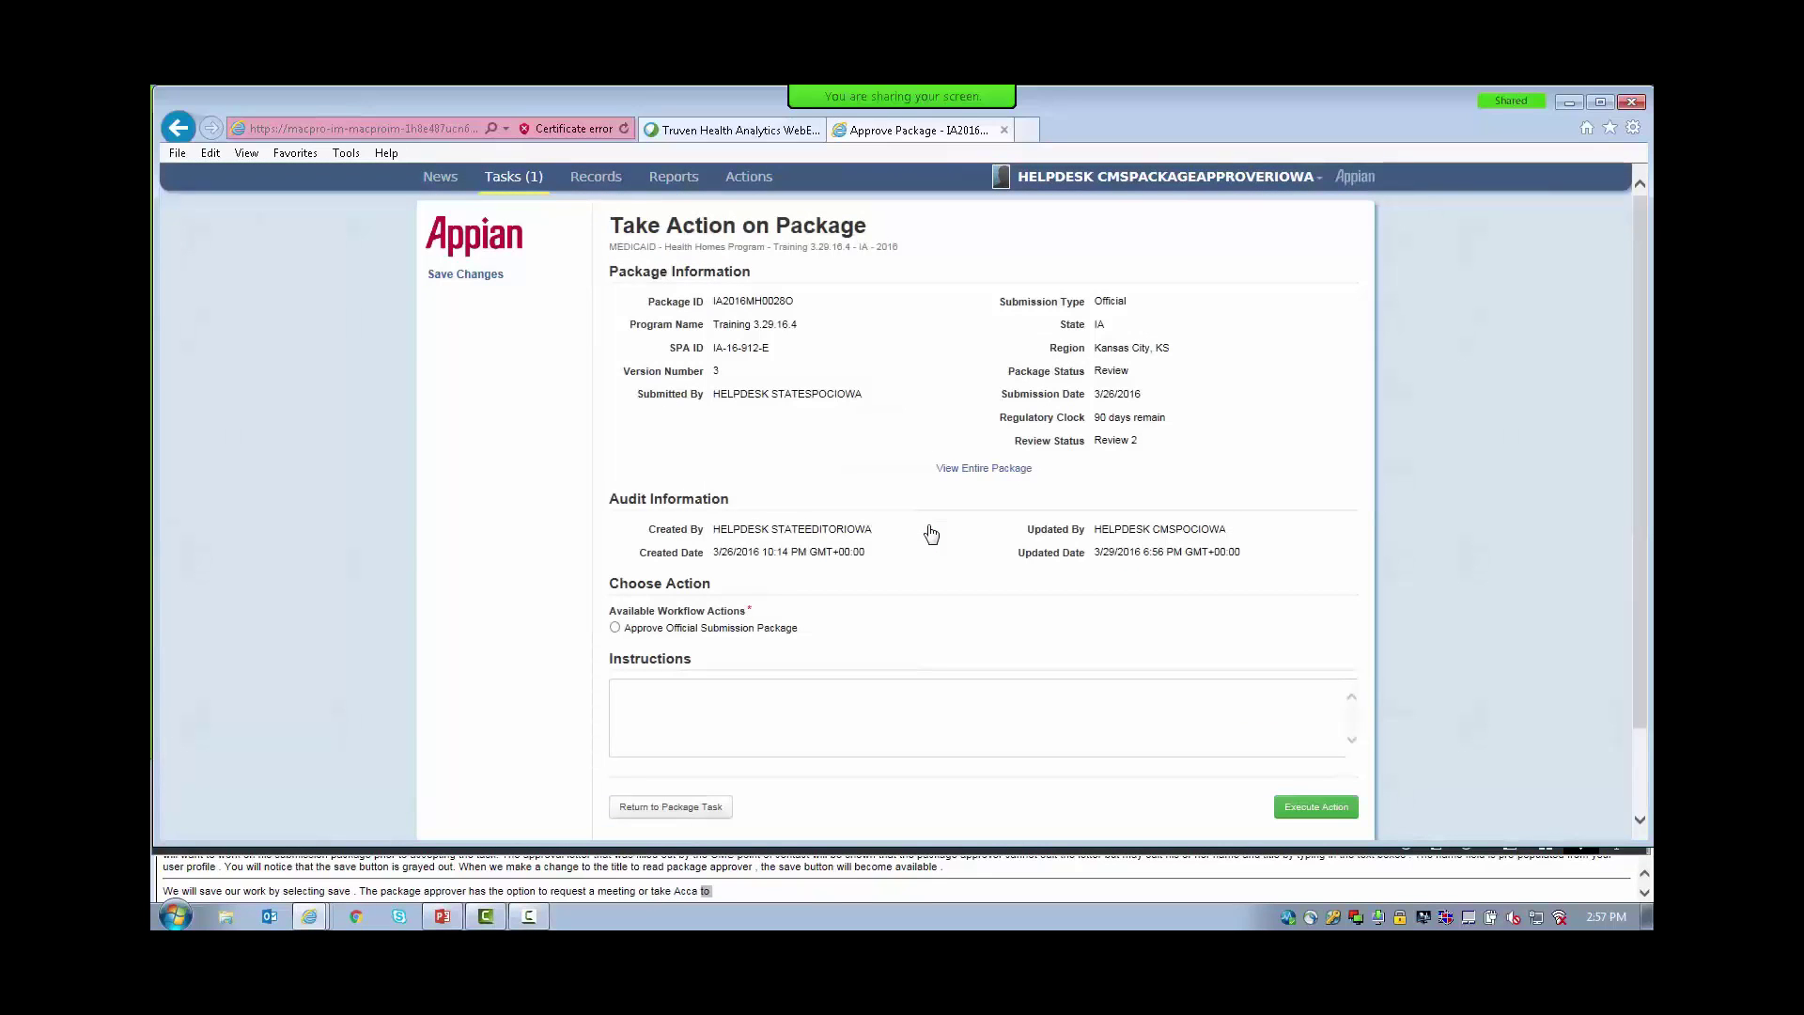
pyautogui.click(616, 628)
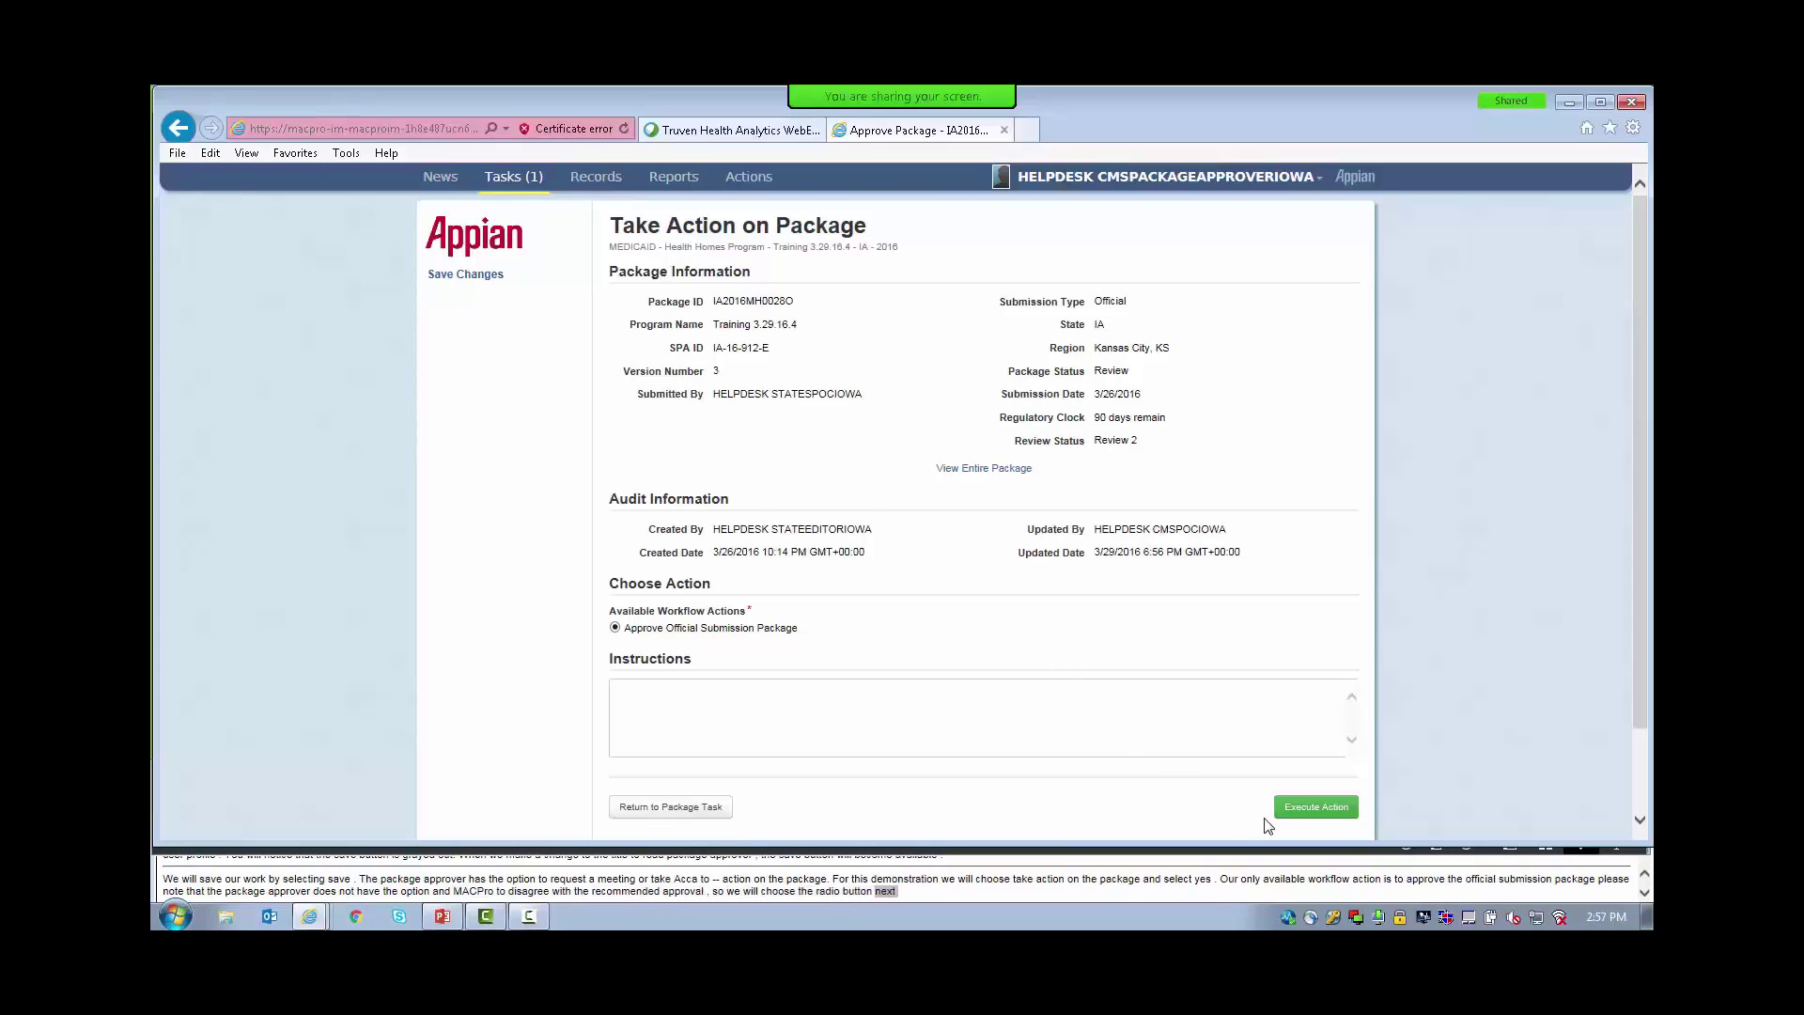
pyautogui.click(1294, 807)
pyautogui.click(954, 527)
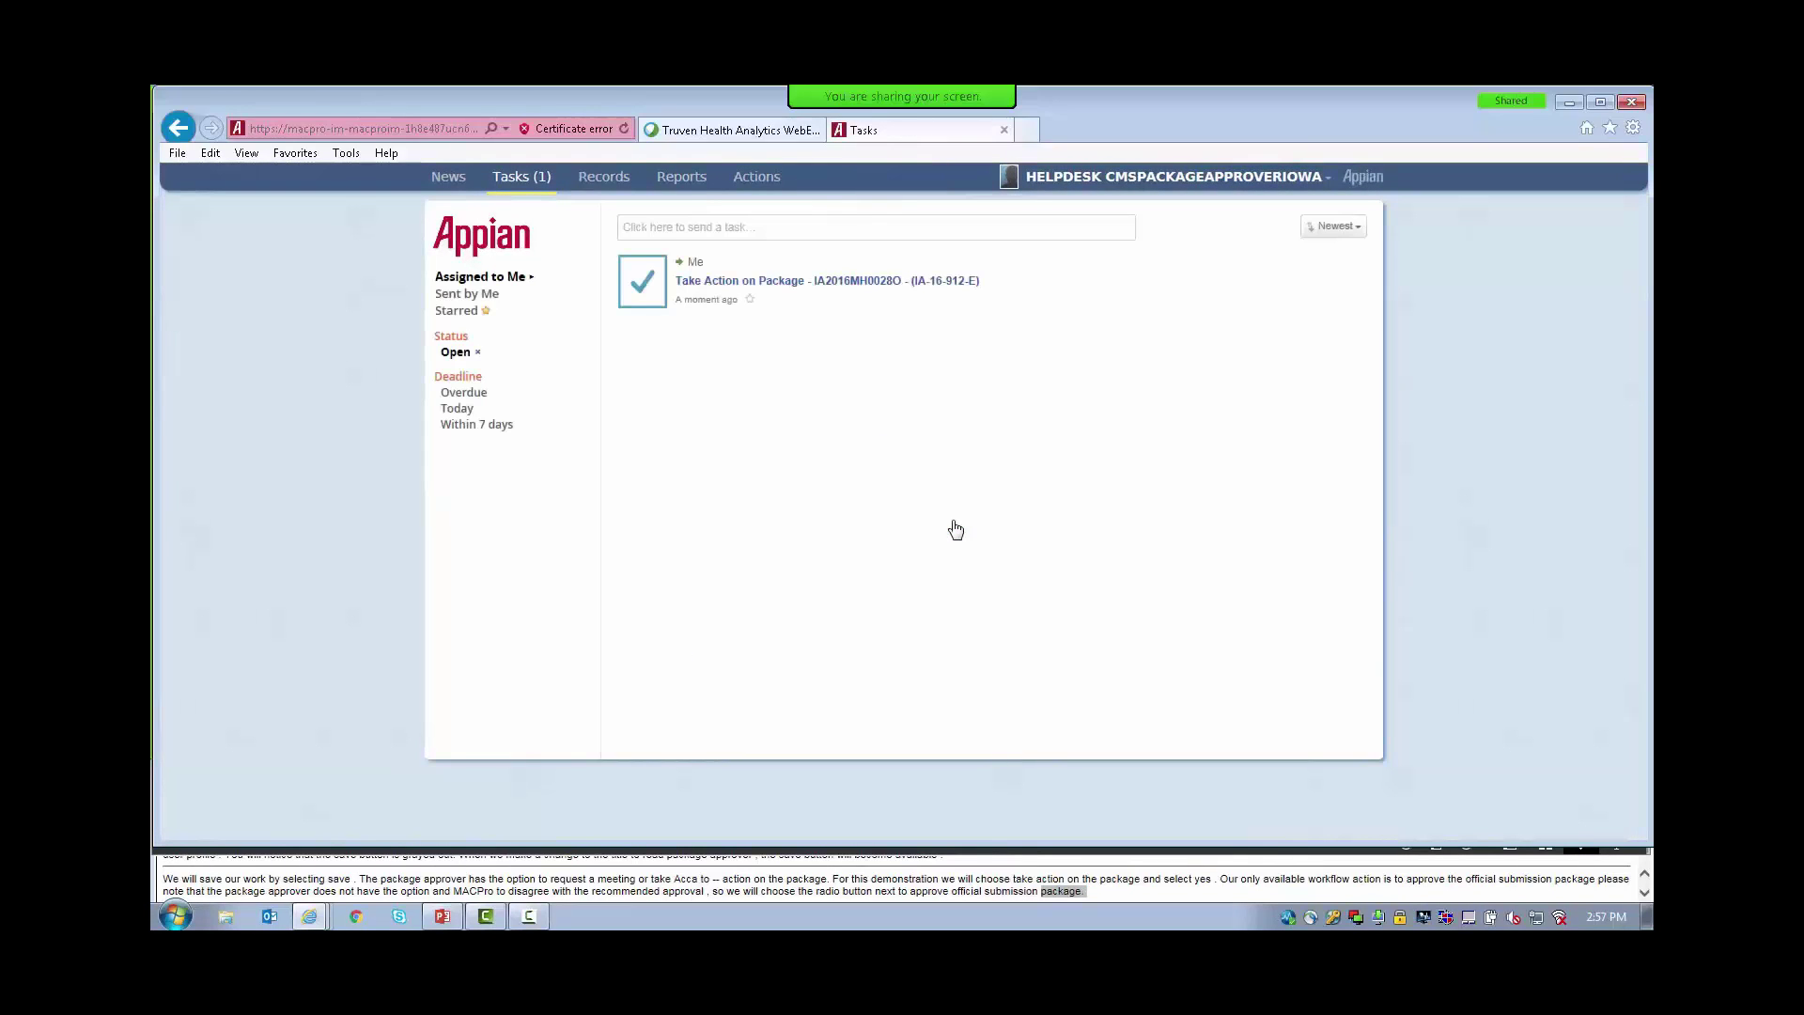
# Switch to the PowerPoint slide show and advance two slides to "Package Approver Approves The Submission Package".
pyautogui.click(455, 918)
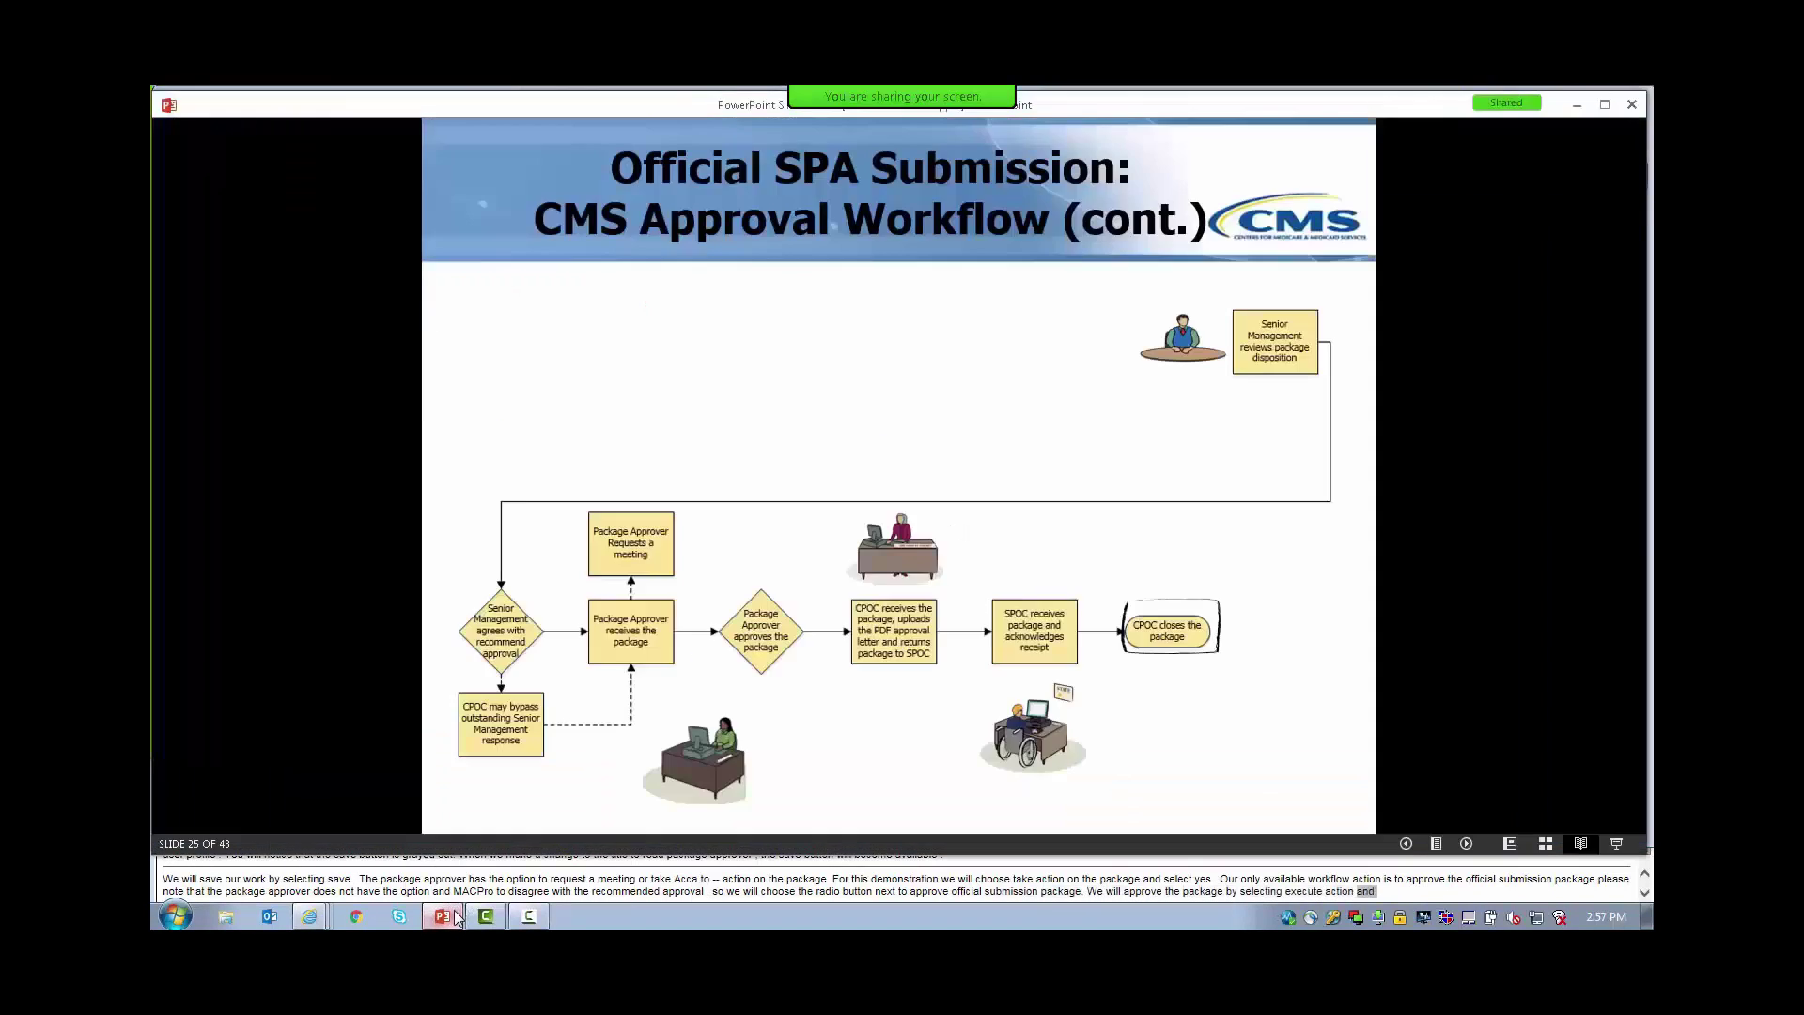
pyautogui.click(700, 791)
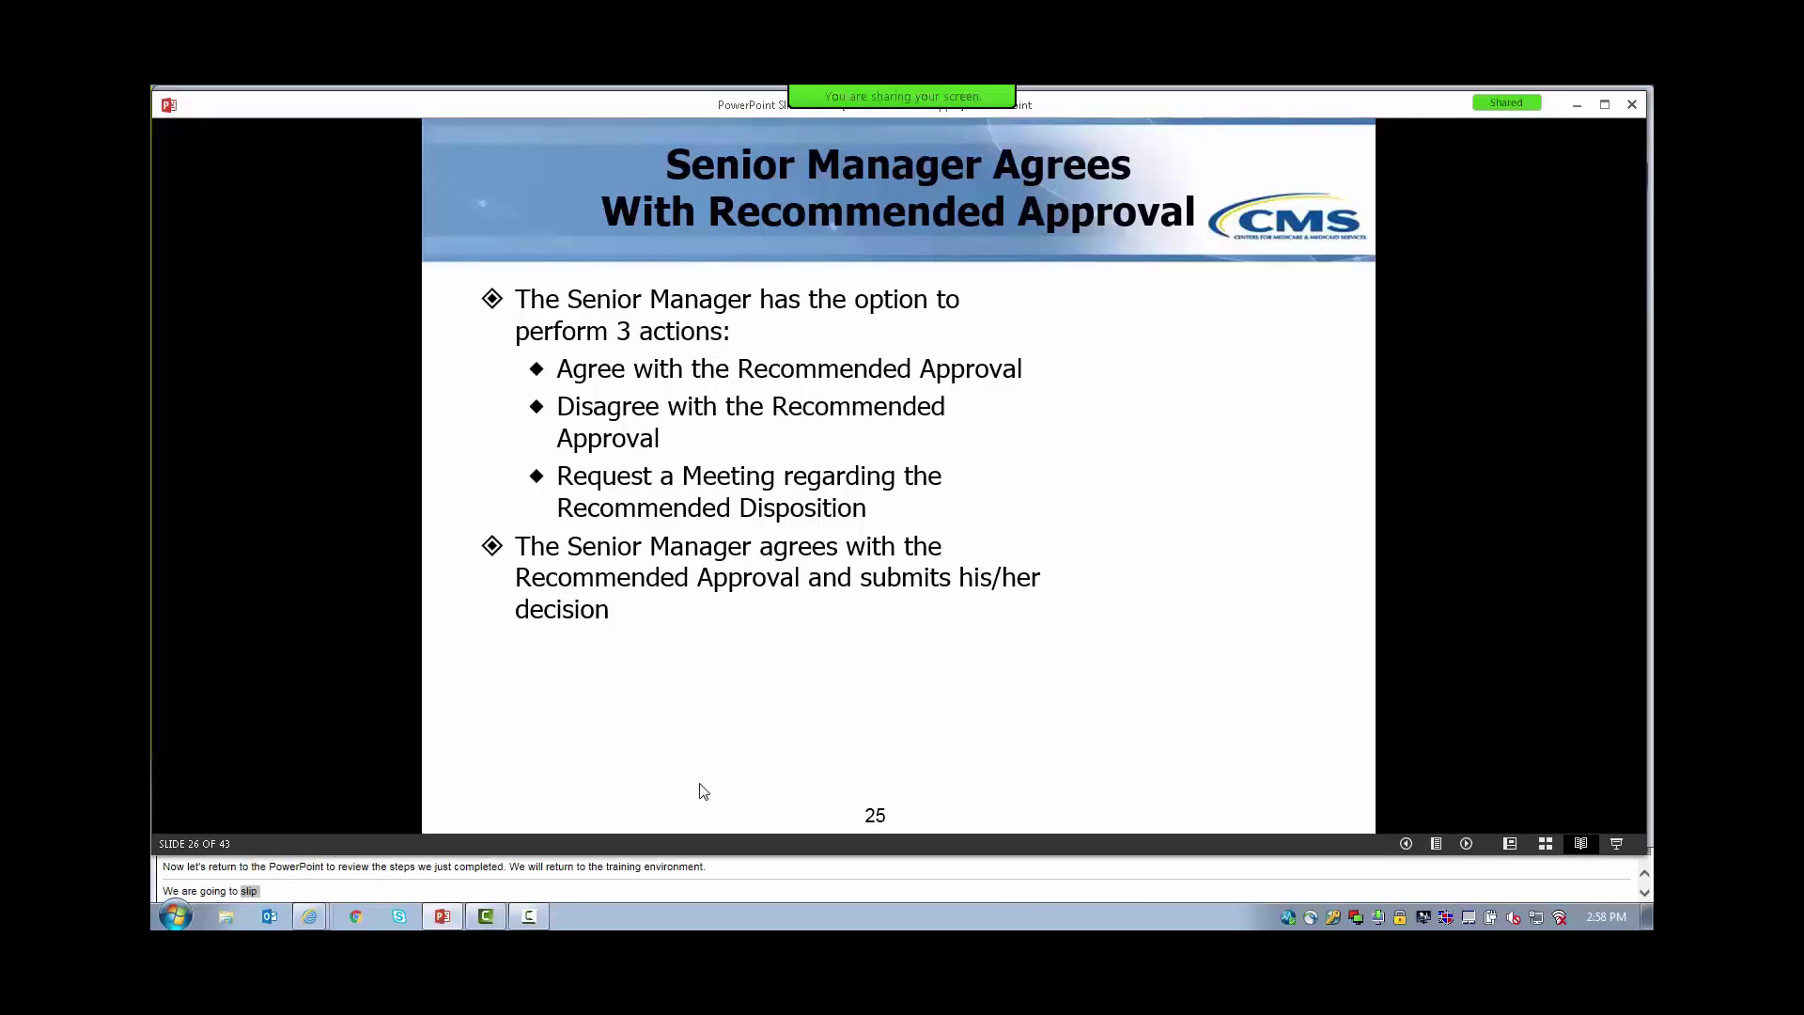
pyautogui.click(704, 791)
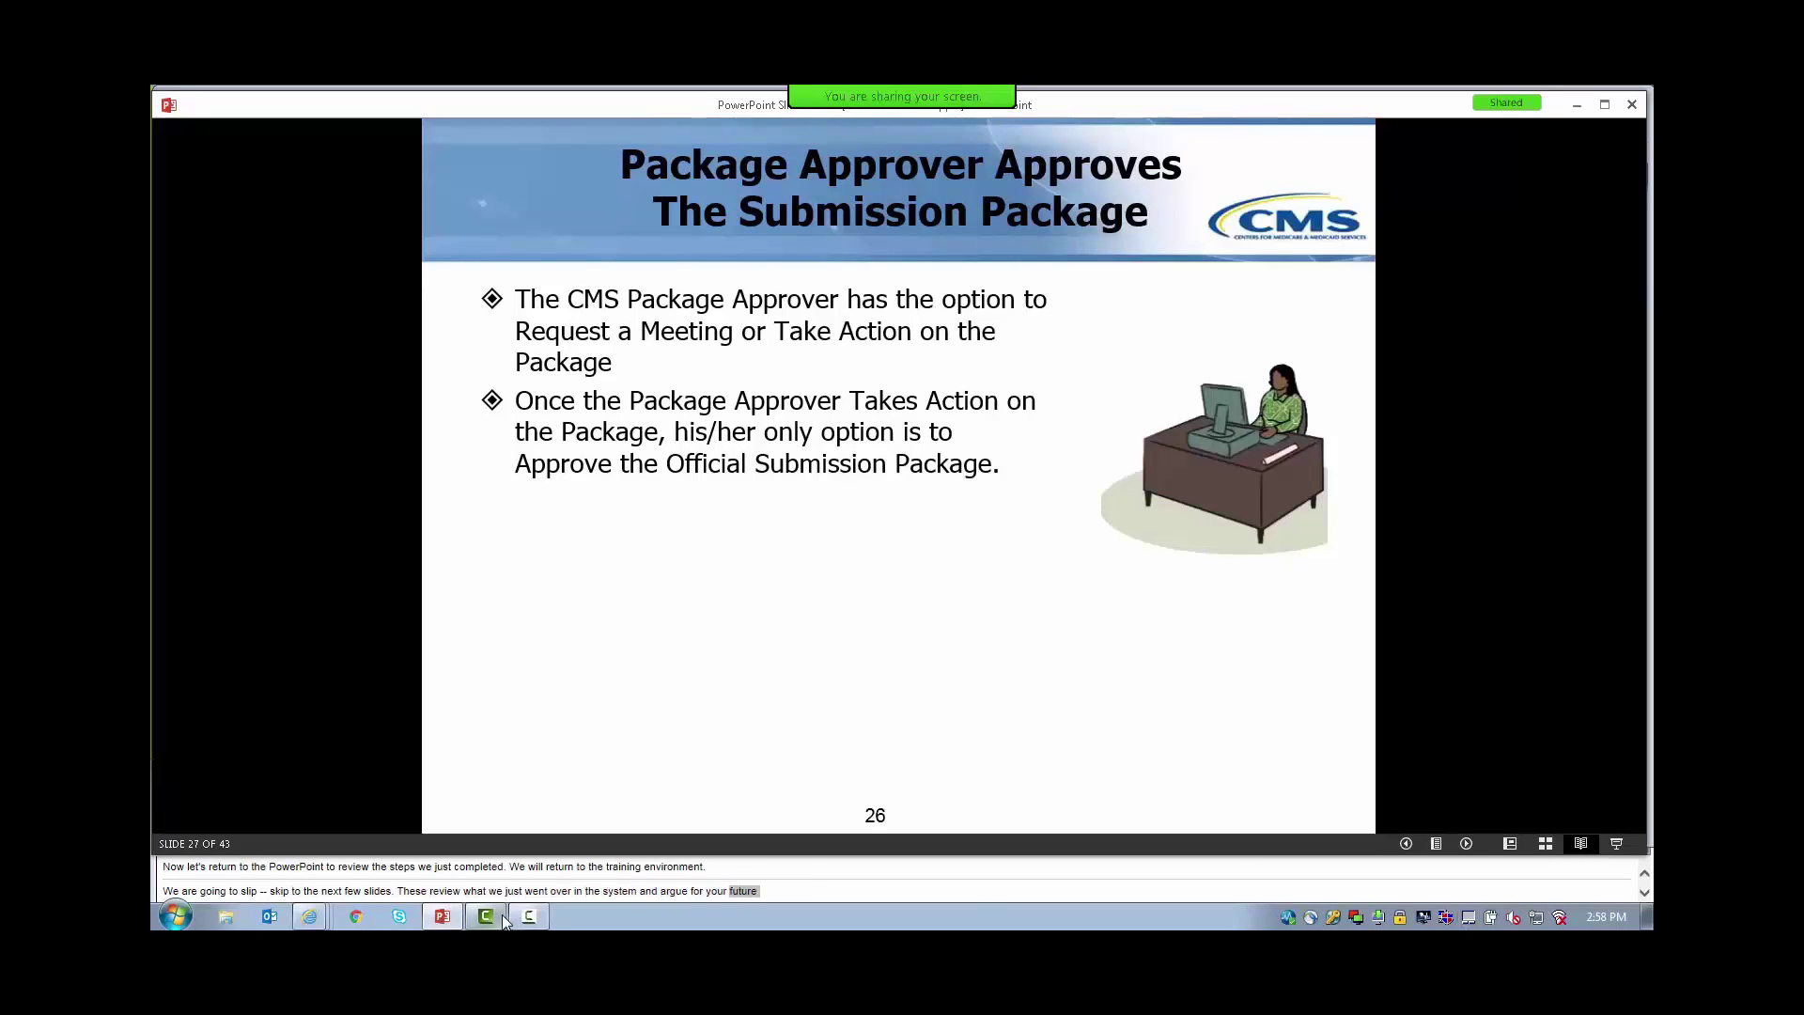
# Switch back to Appian in Internet Explorer, sign out of the package approver account and sign in as HELPDESKCMSPOCIOWA with the account password.
pyautogui.moveTo(309, 917)
pyautogui.click(320, 878)
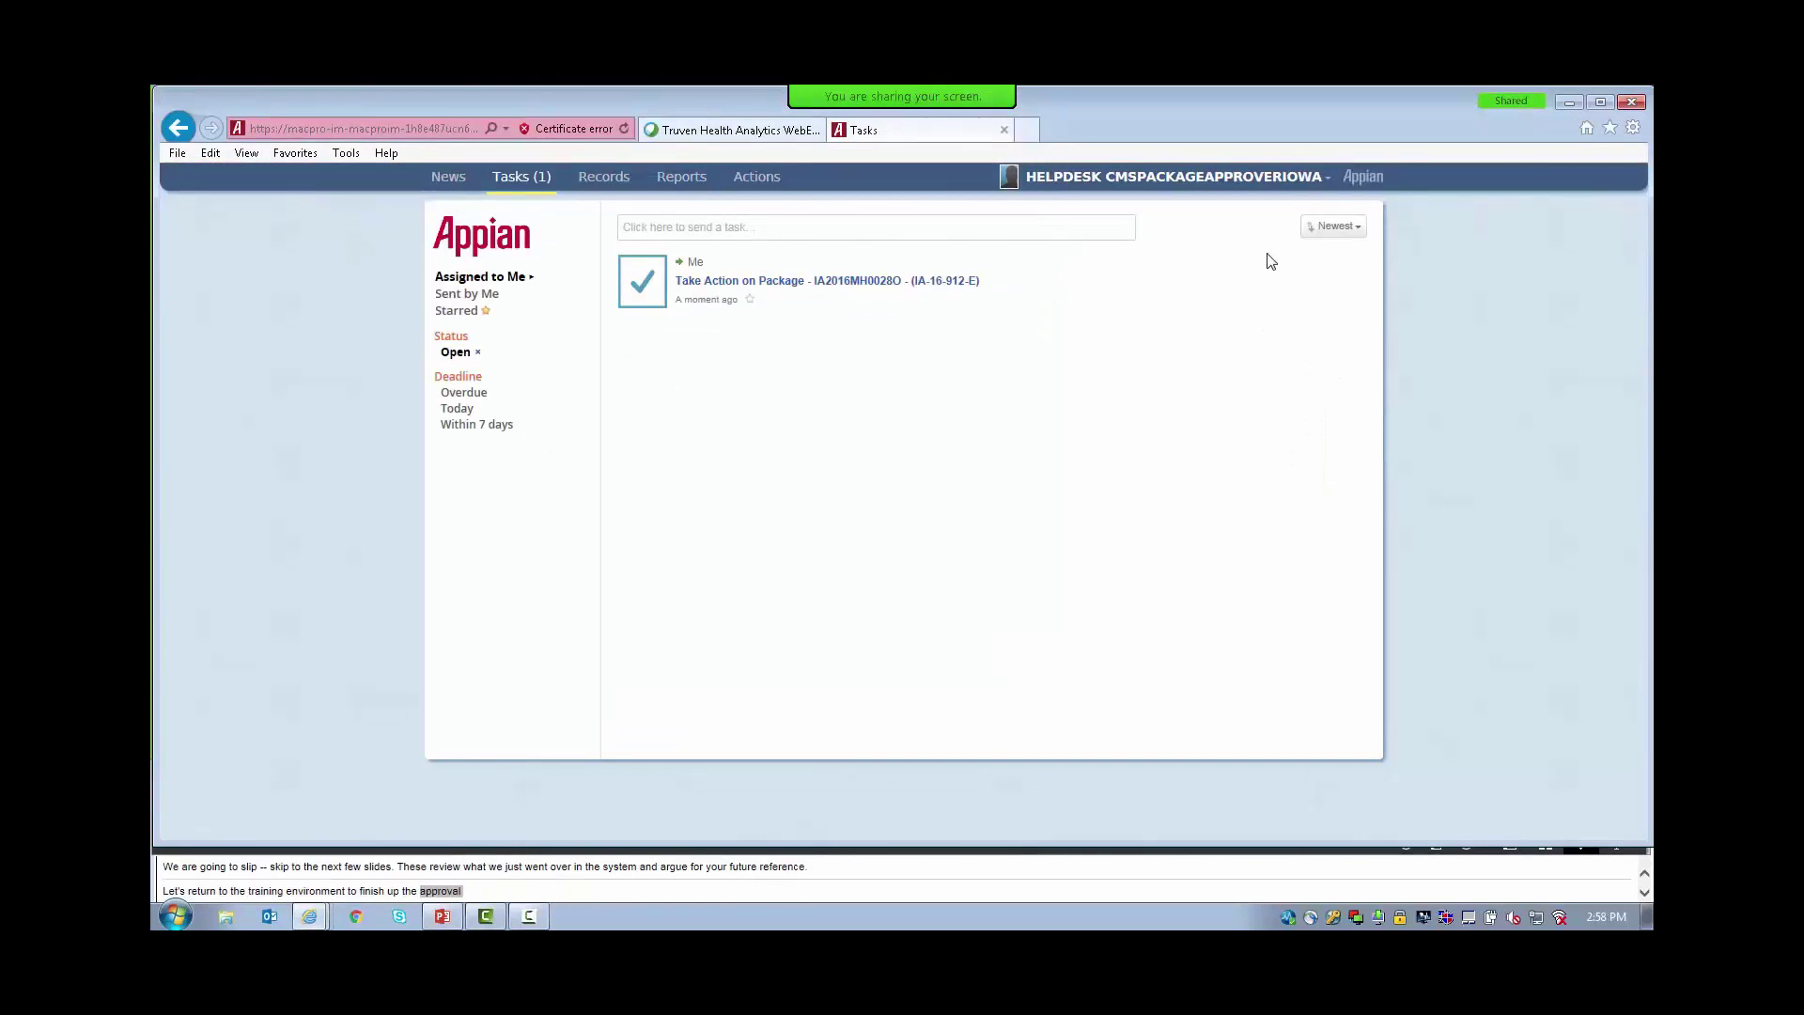
pyautogui.click(1269, 184)
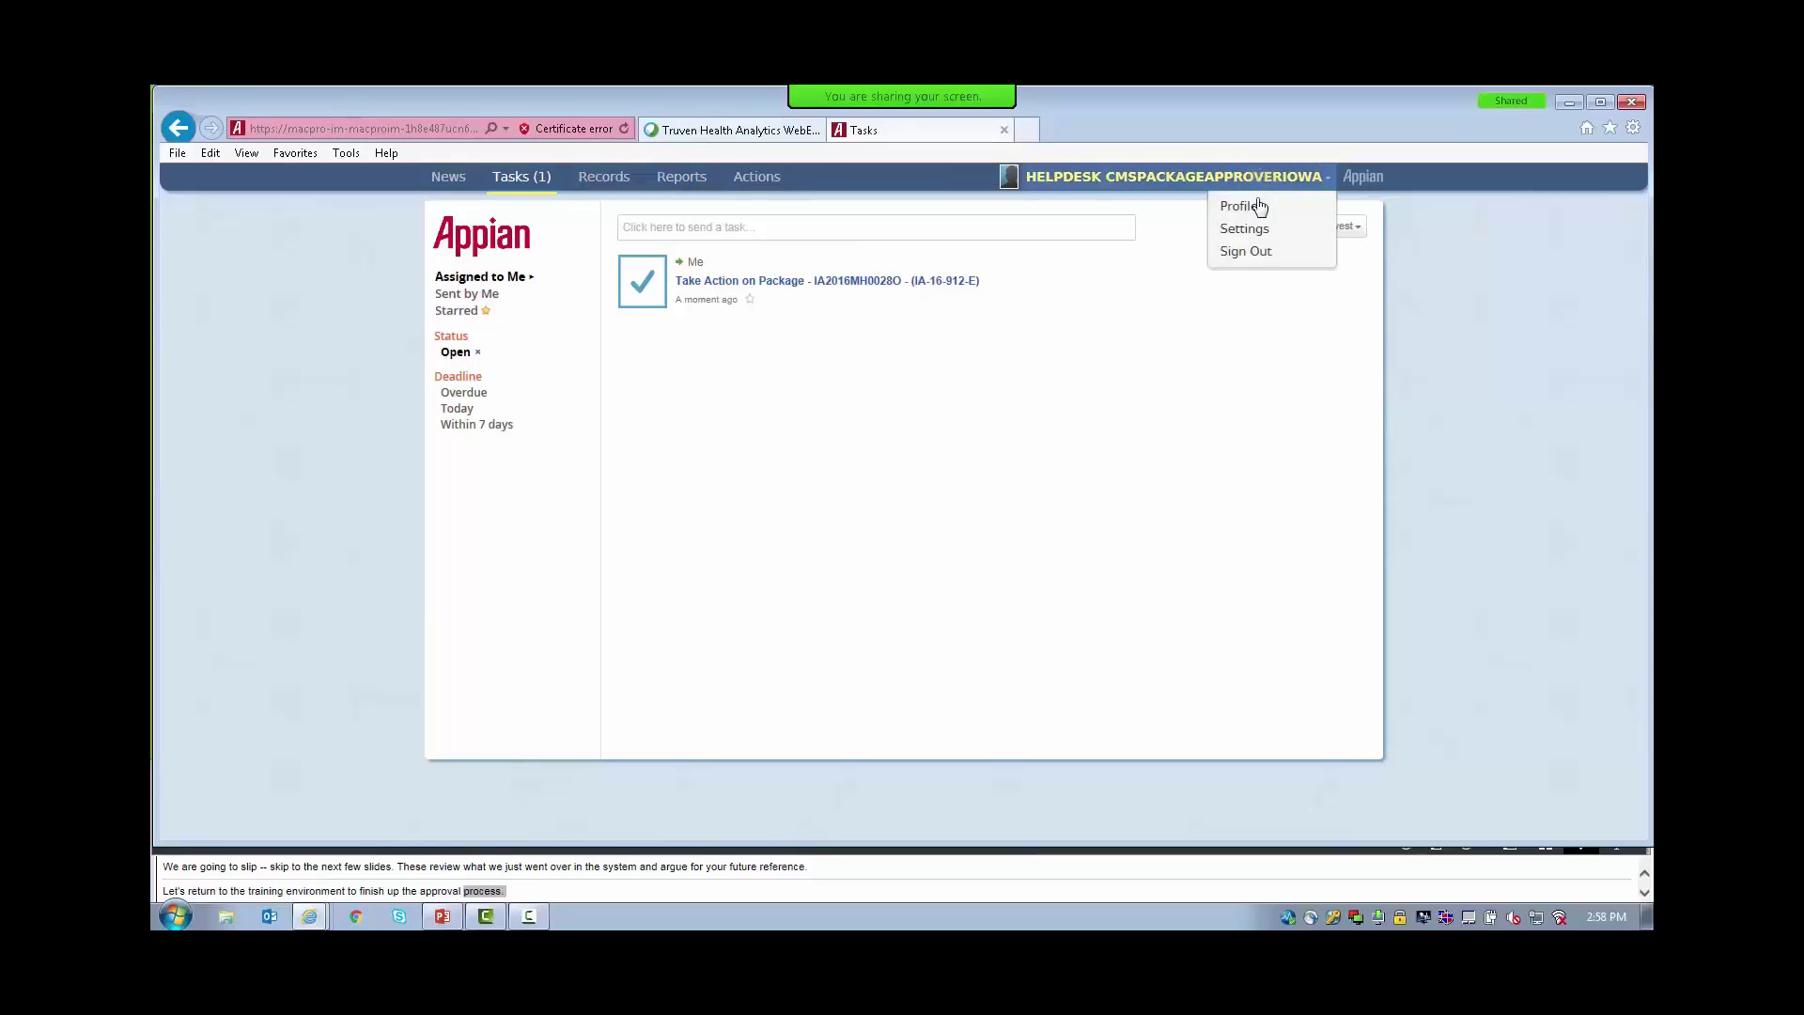
pyautogui.click(1258, 253)
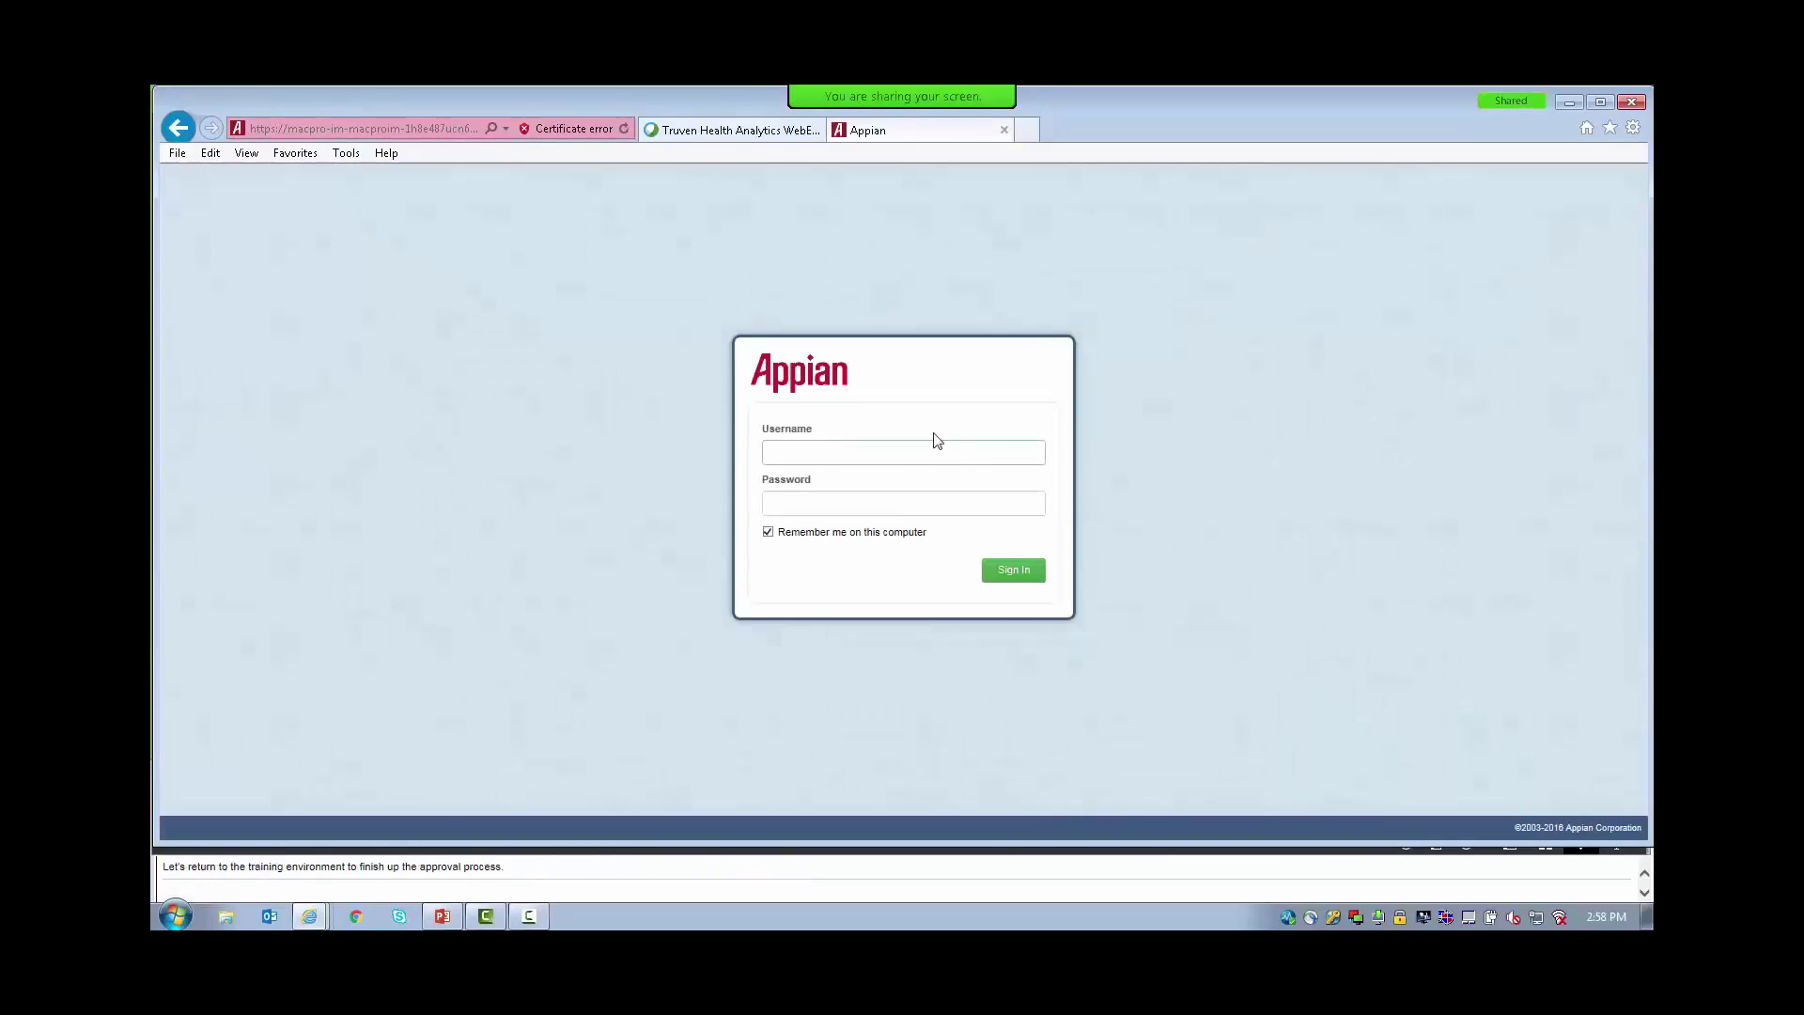
pyautogui.write('HELPDESKCMSPOCIOWA')
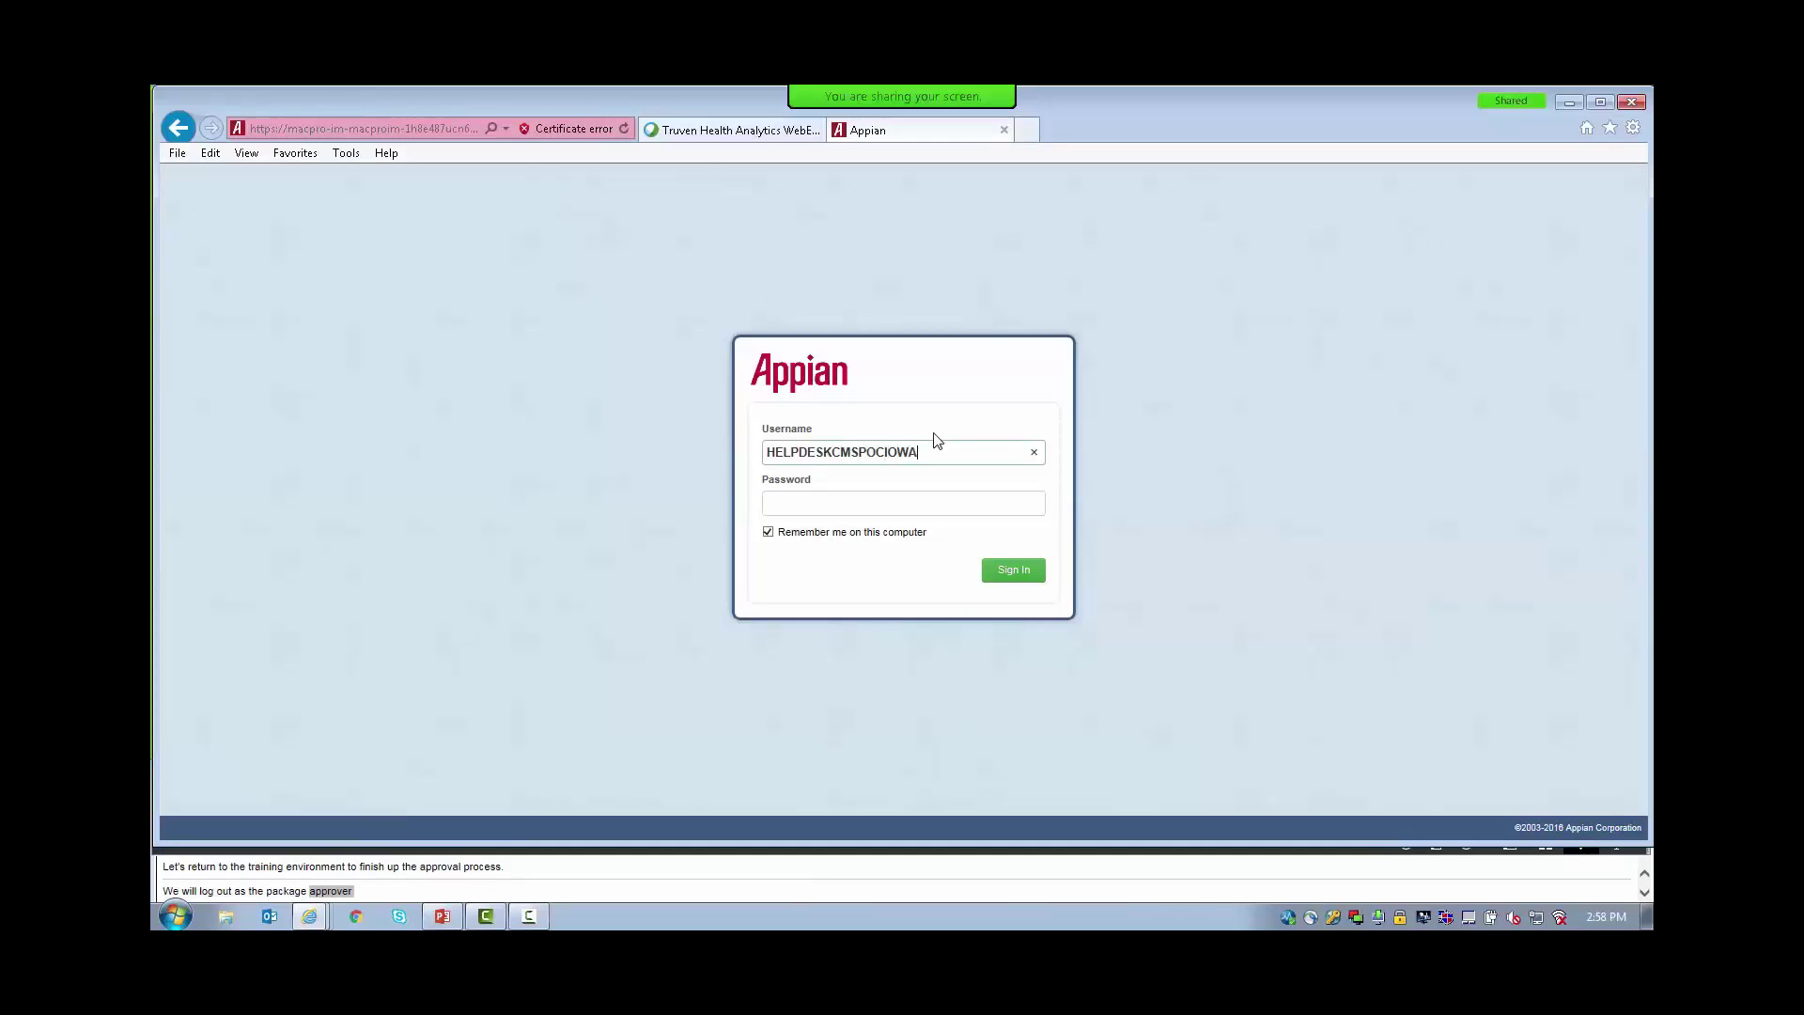
pyautogui.press('Tab')
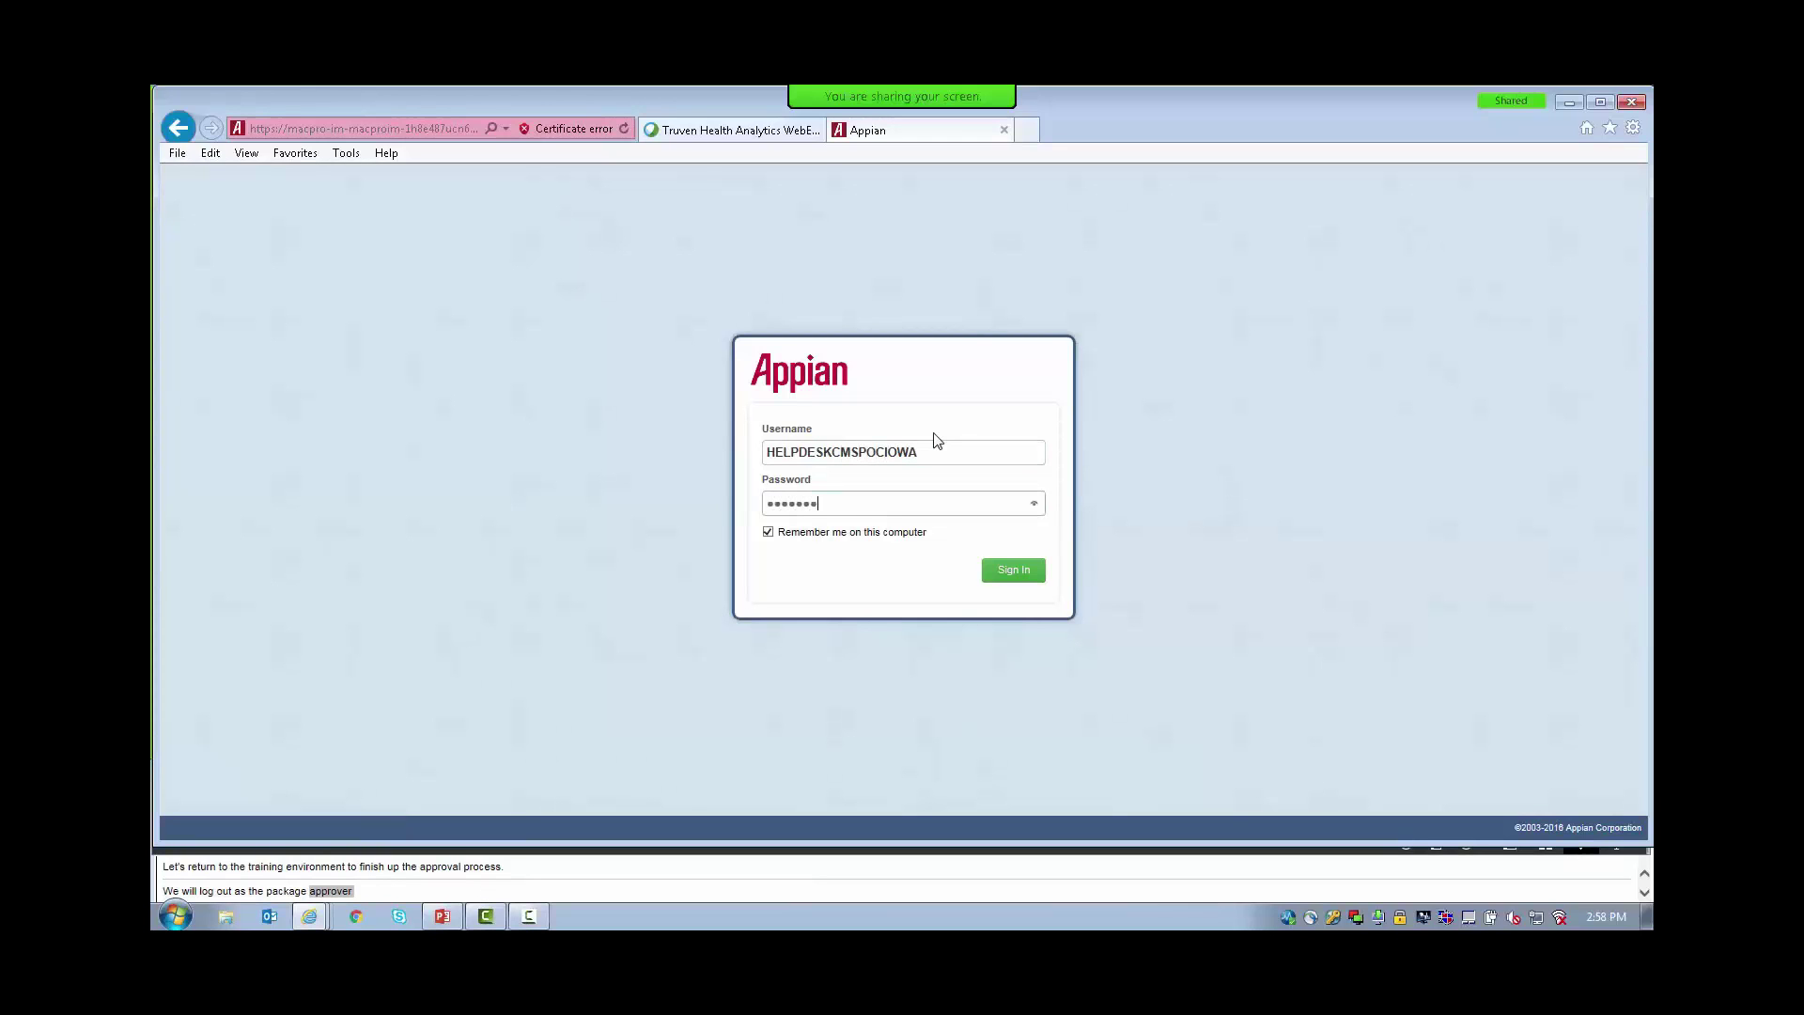
pyautogui.press('Return')
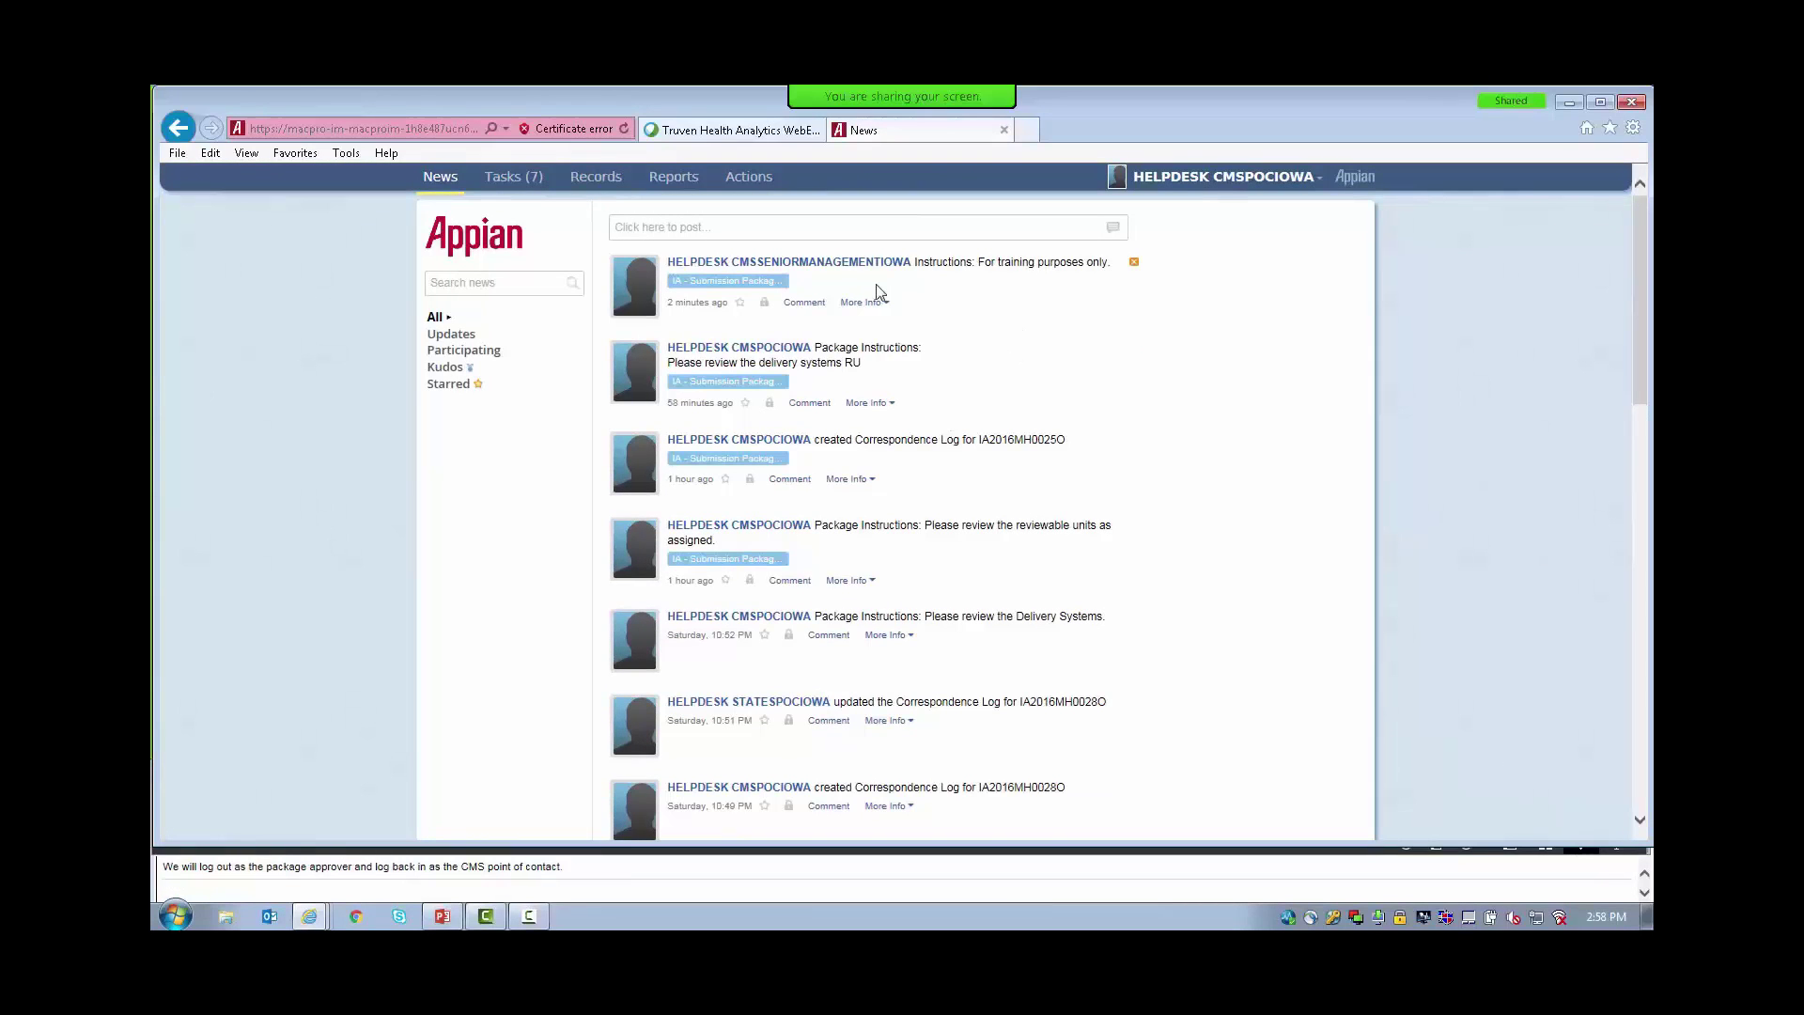
# Open the Attach Approval Documentation task for IA-16-912-E from the task list.
pyautogui.click(523, 178)
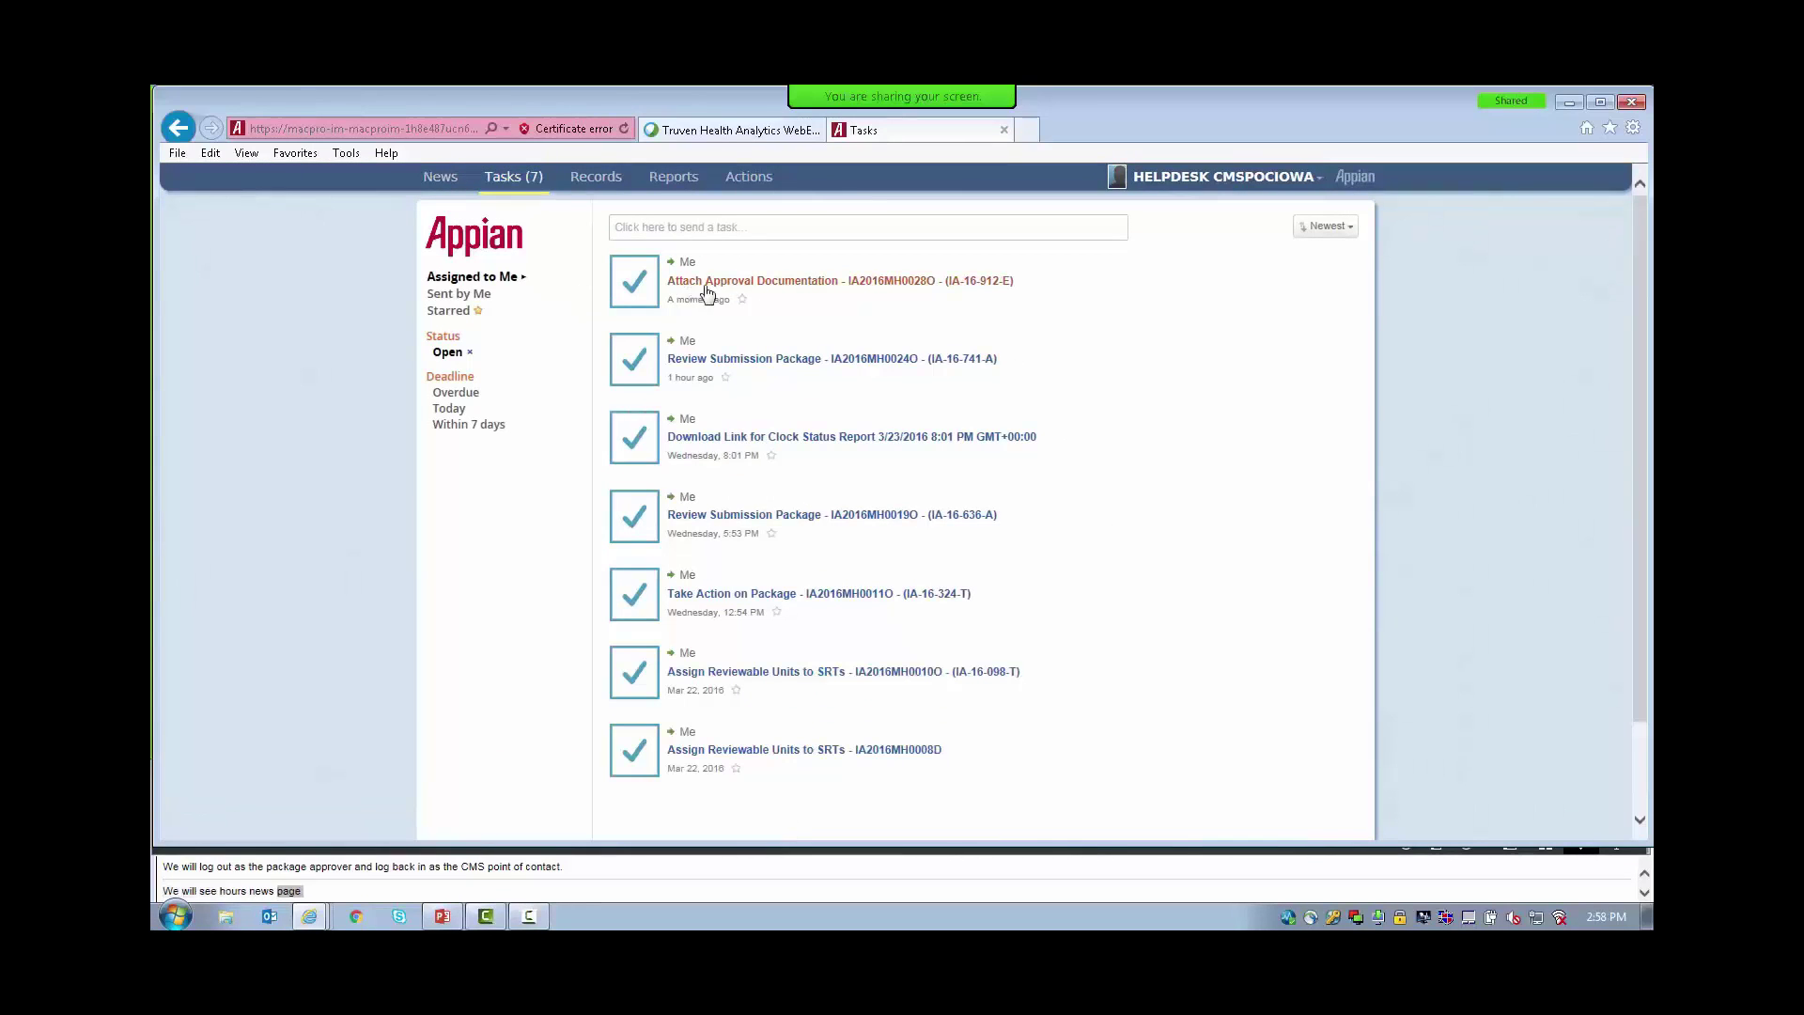
pyautogui.click(1003, 284)
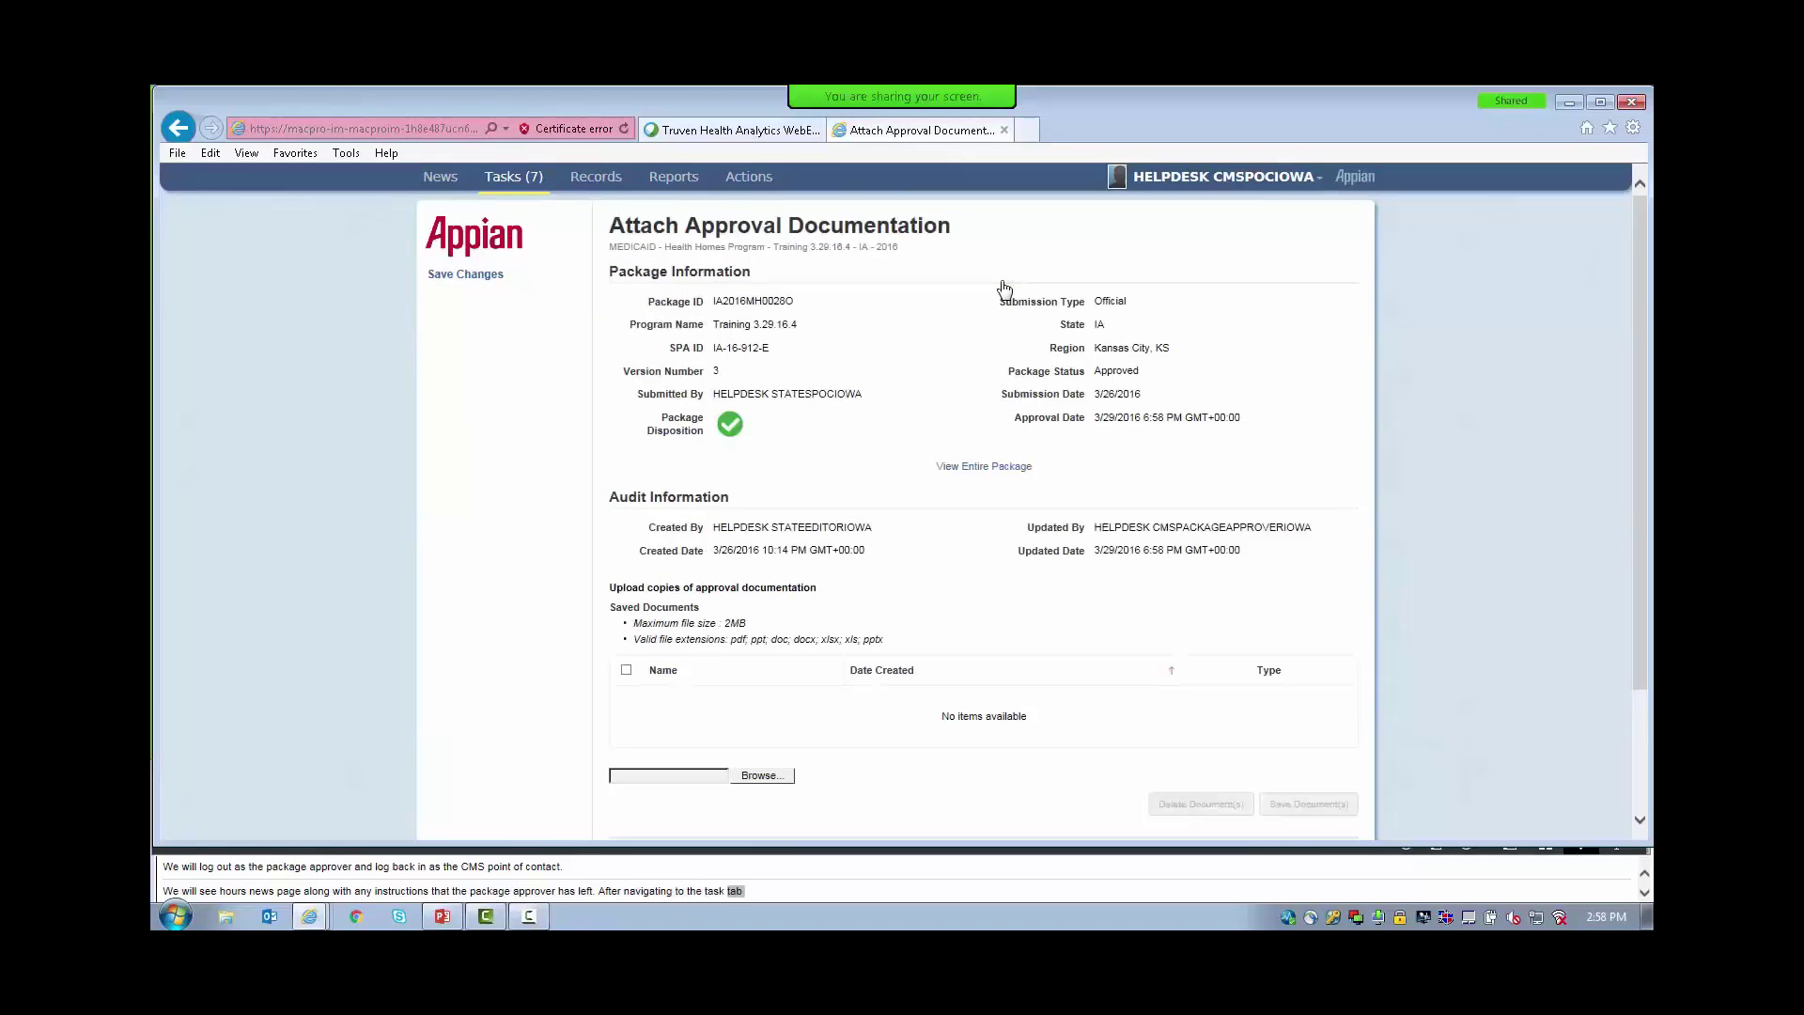
pyautogui.scroll(-3, 880, 470)
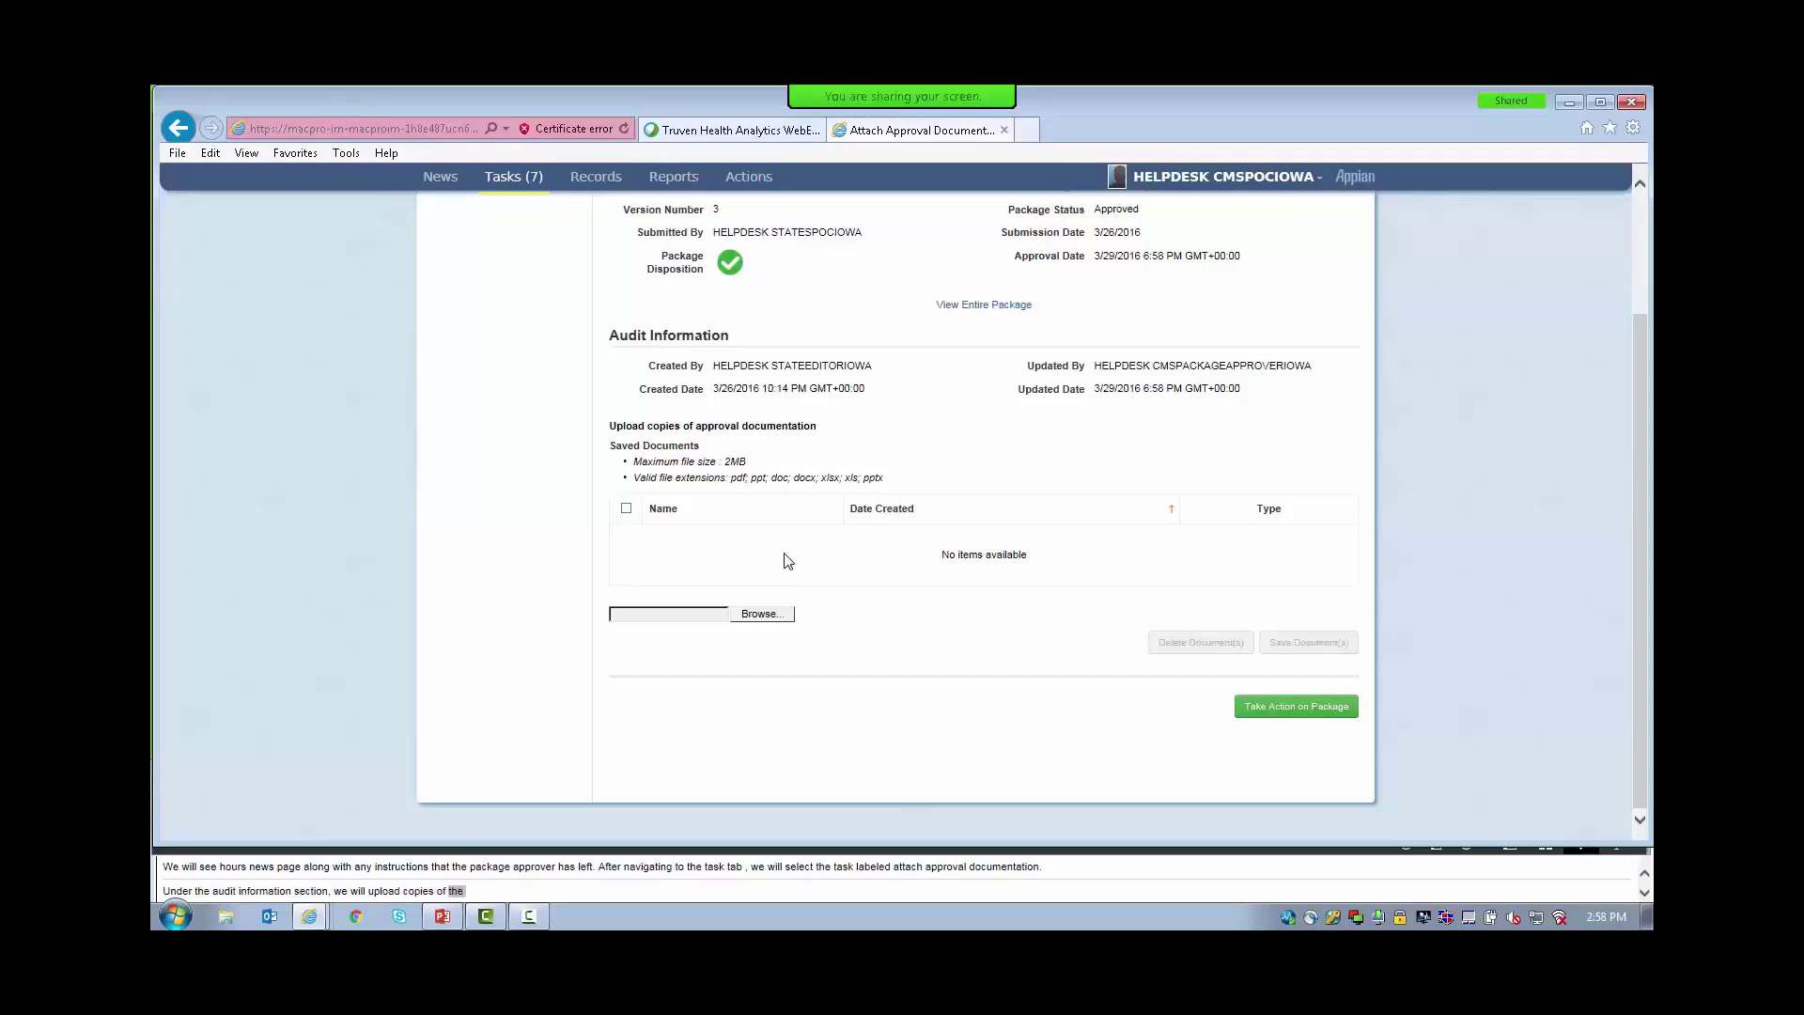
# Upload MACPro Demo.pdf from the Desktop as approval documentation, save it and refresh until the save completes.
pyautogui.click(761, 615)
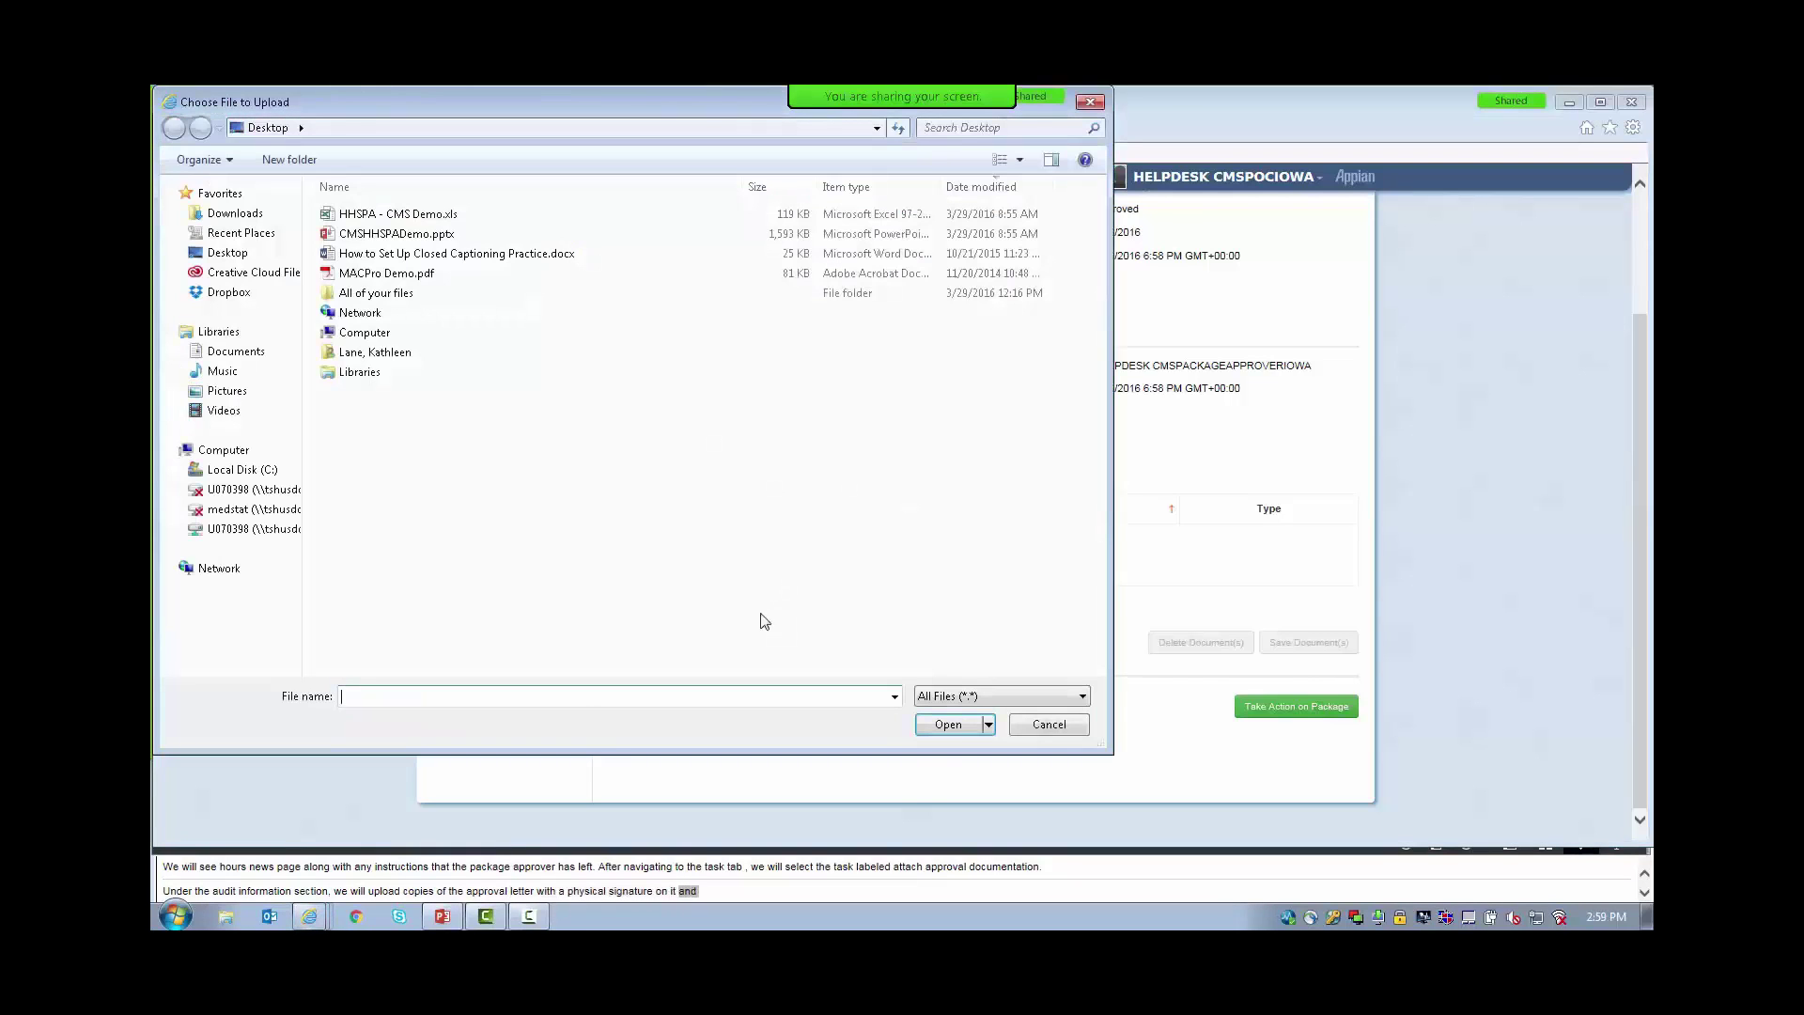
pyautogui.click(414, 278)
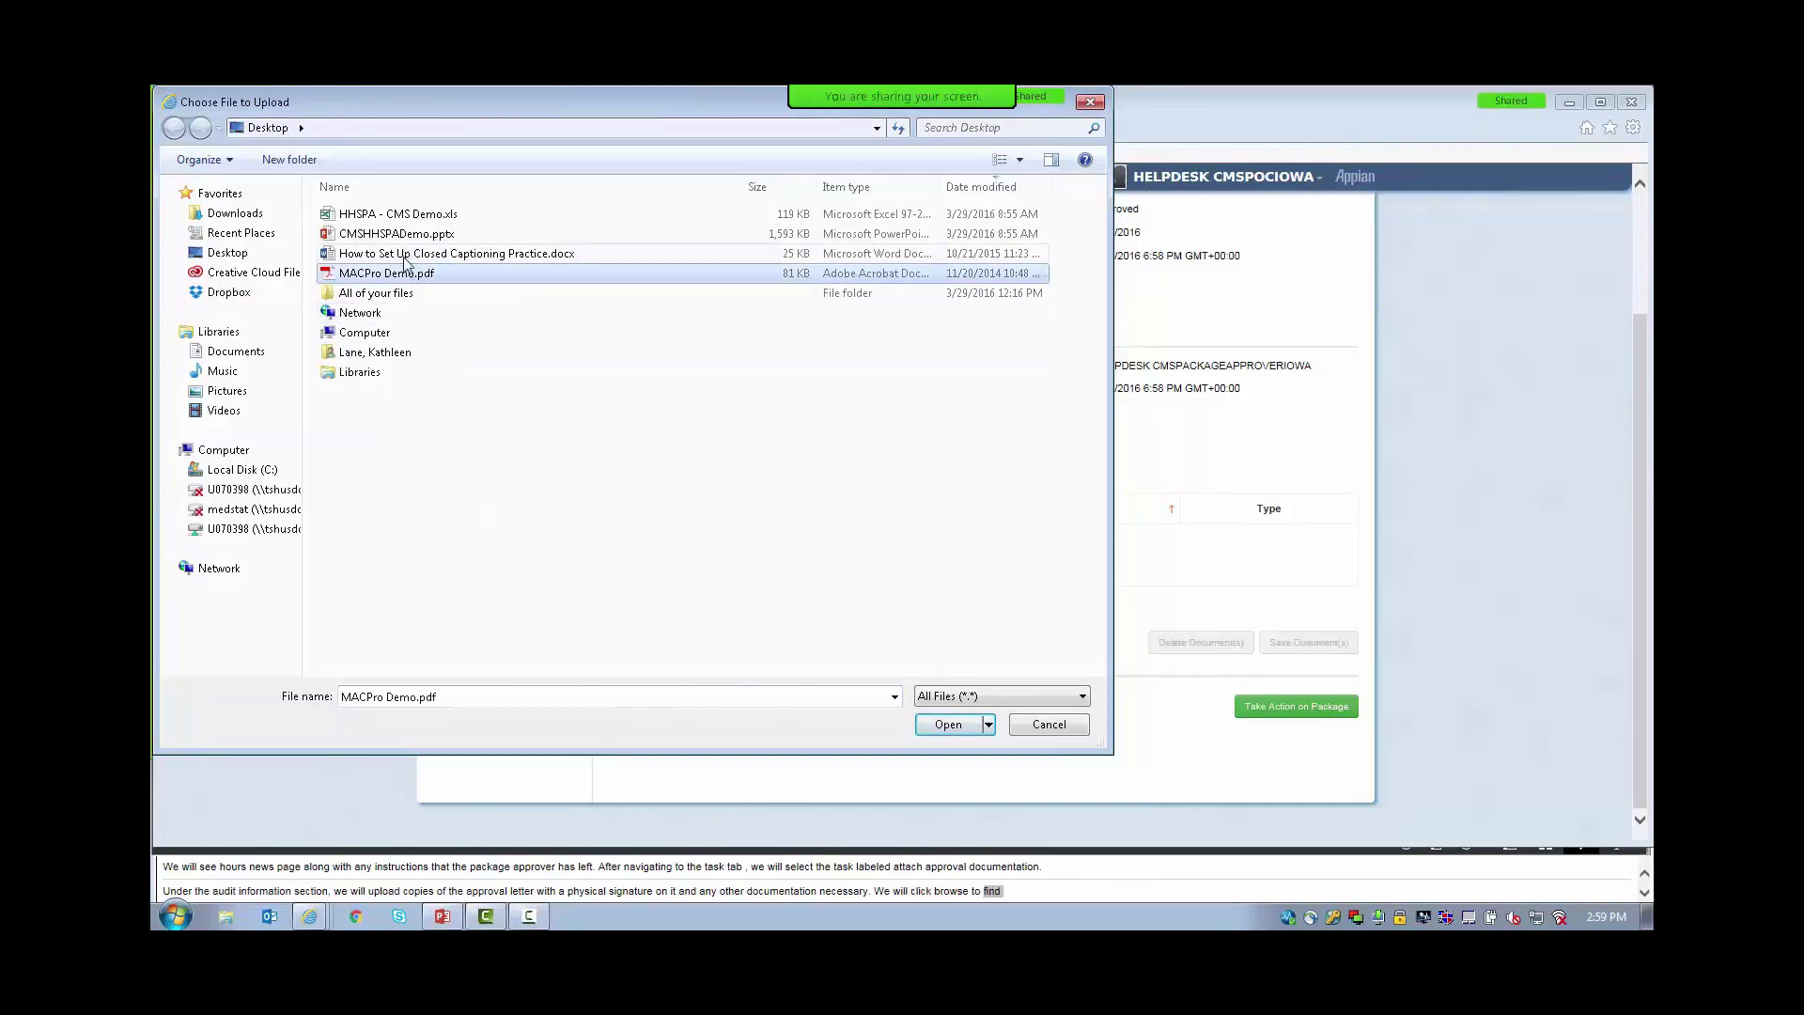
pyautogui.click(950, 725)
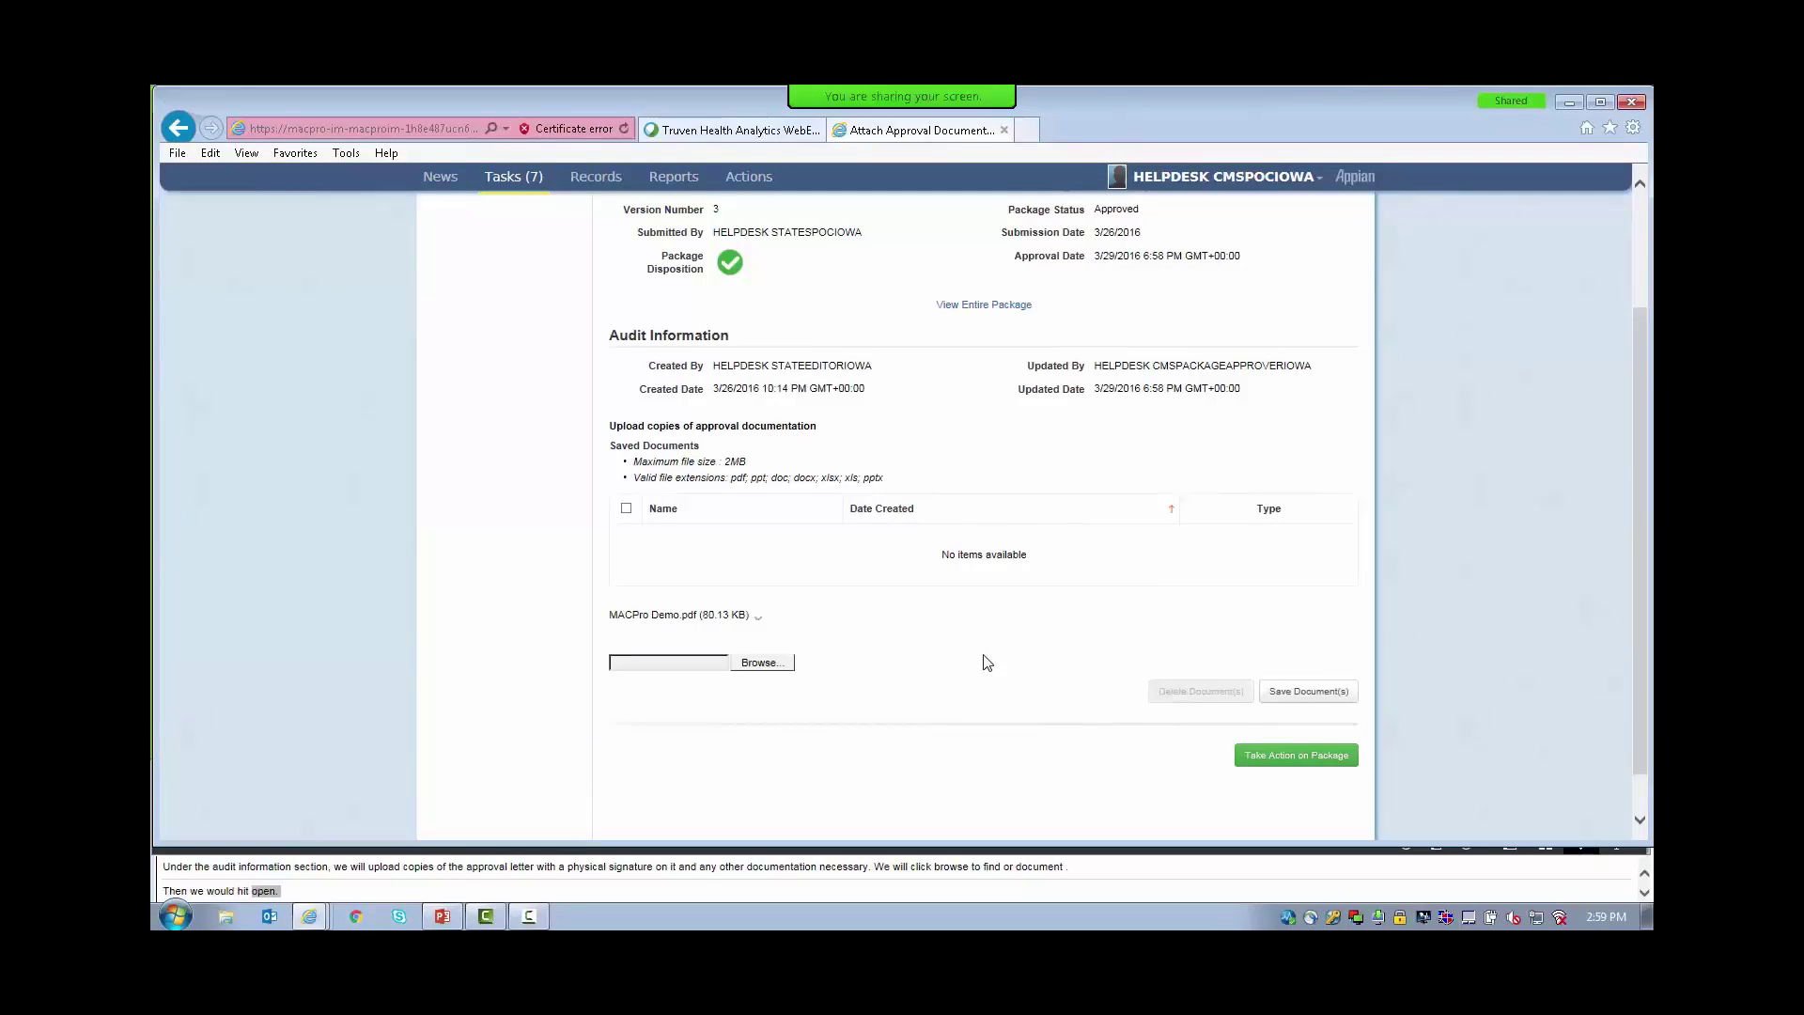
pyautogui.click(1301, 695)
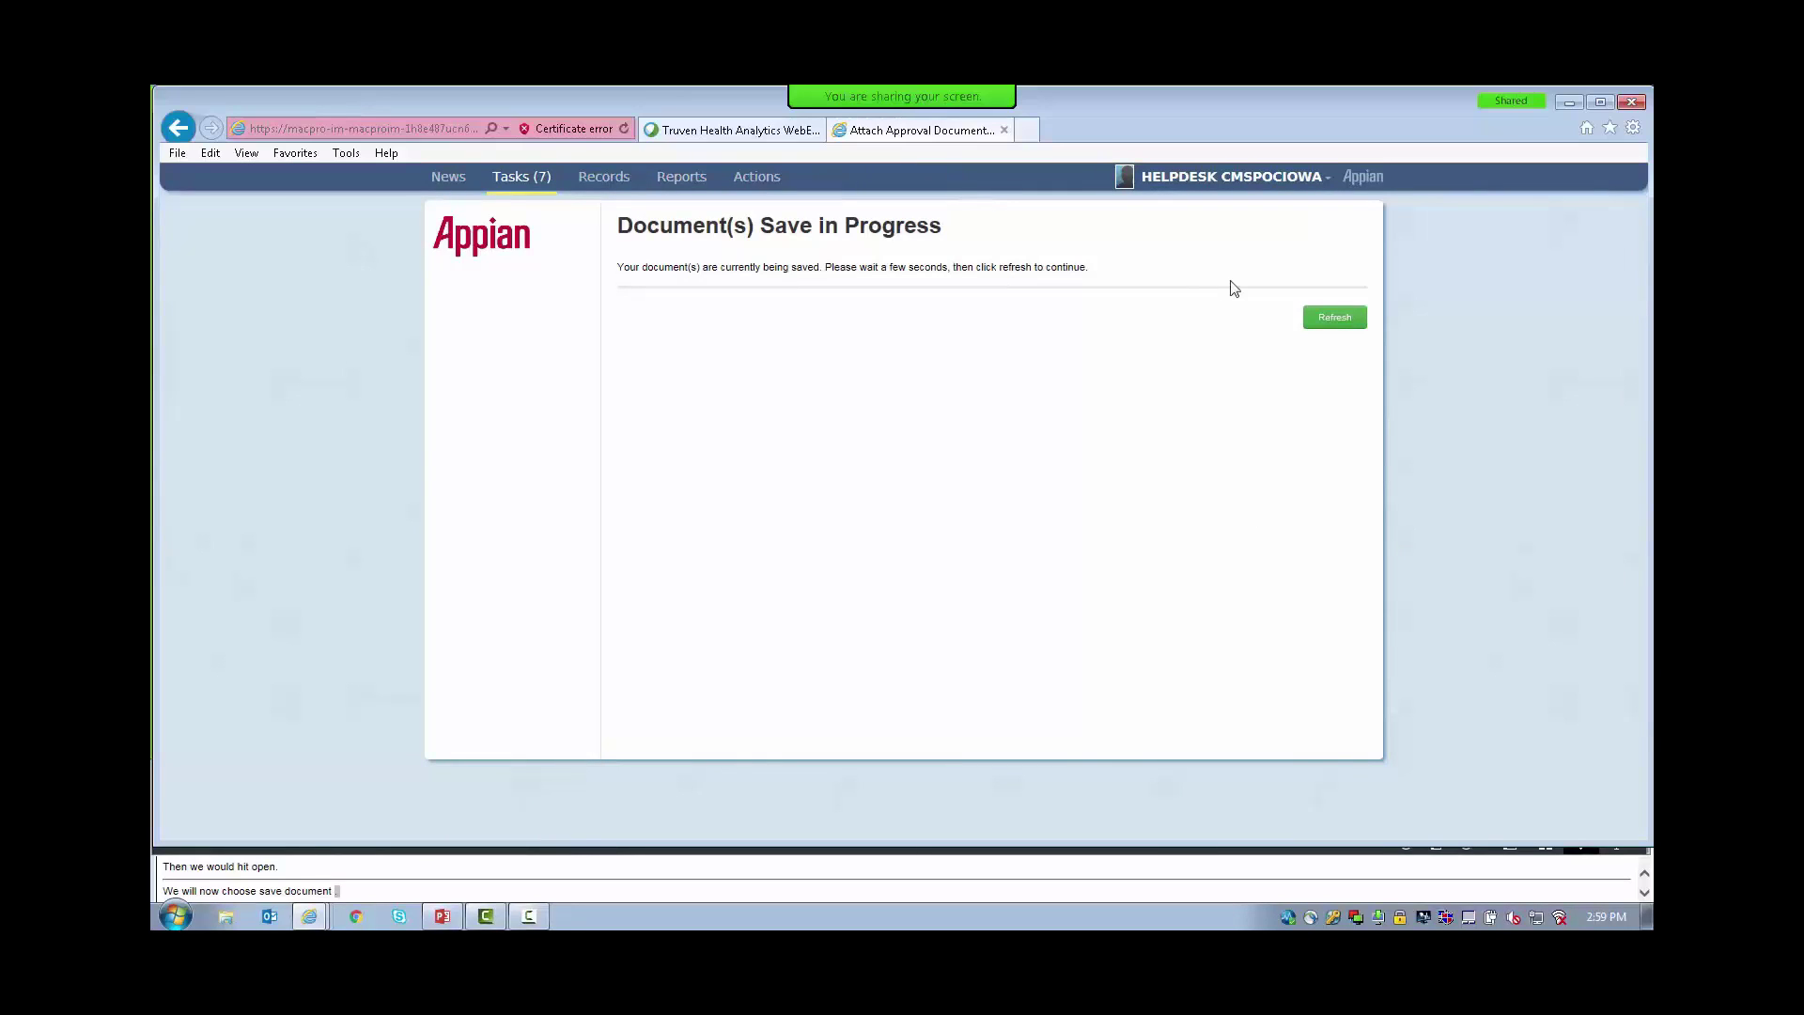
pyautogui.click(1341, 325)
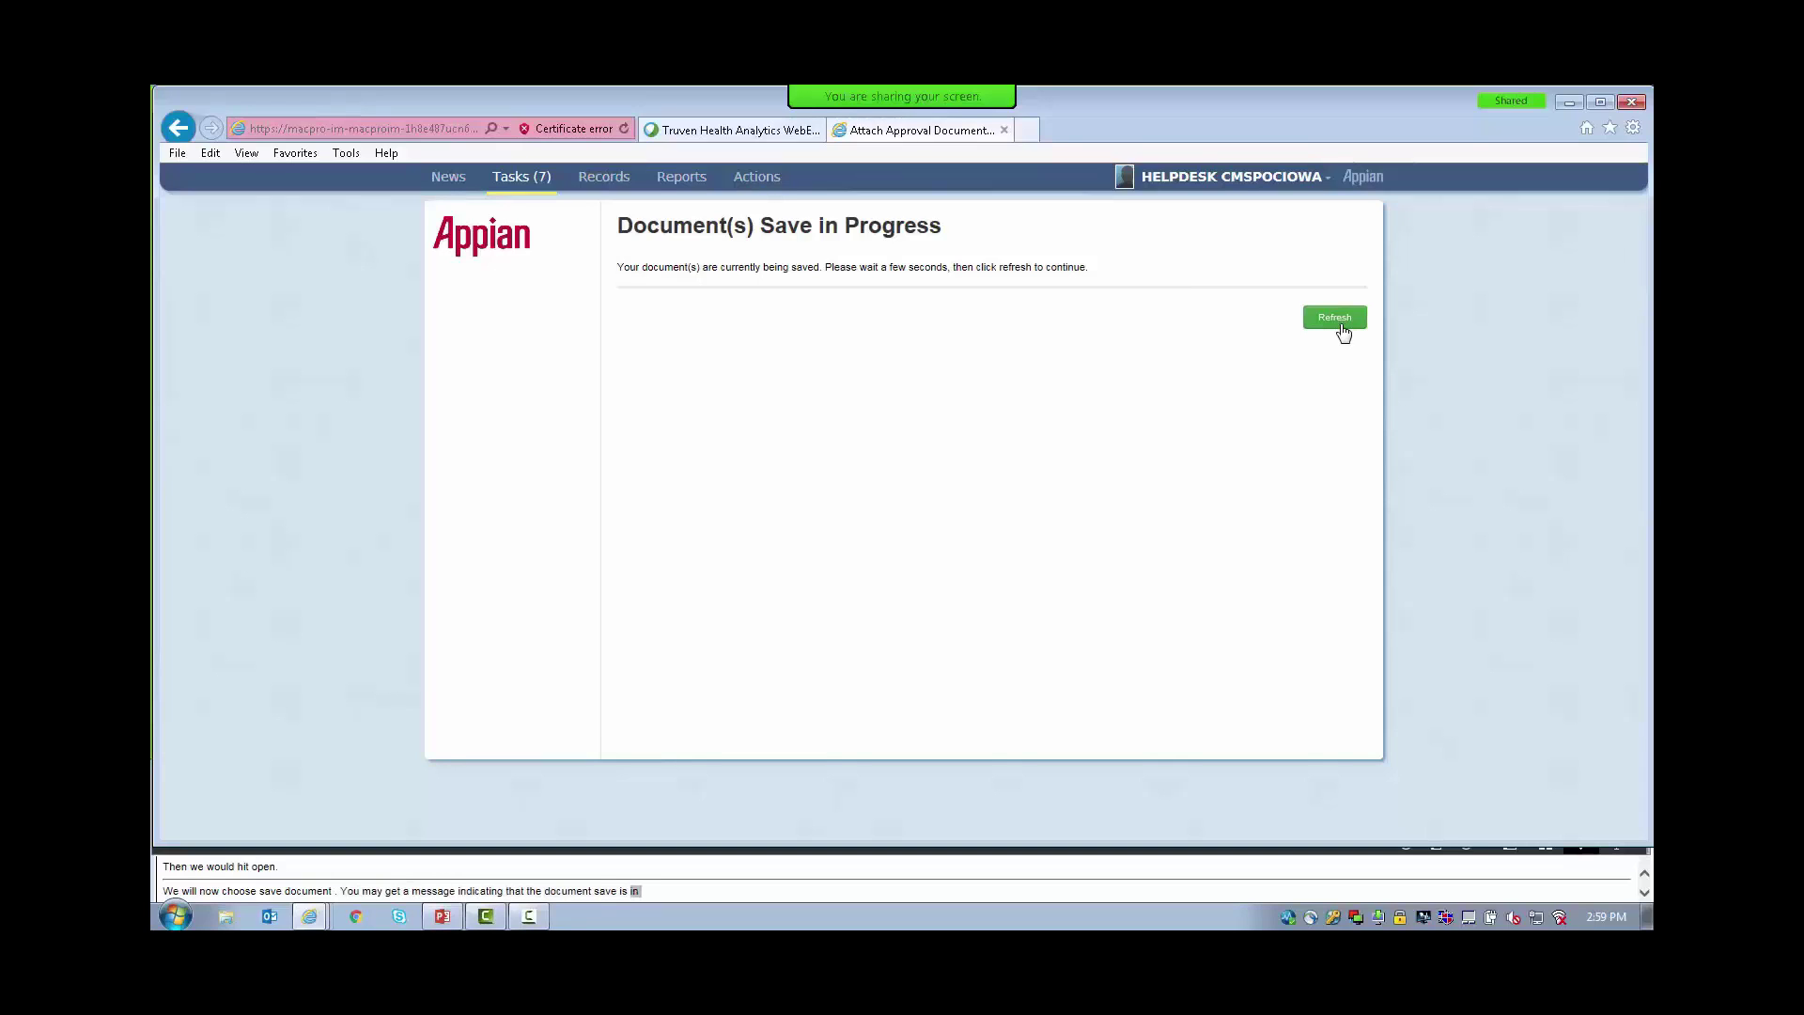
pyautogui.click(1342, 325)
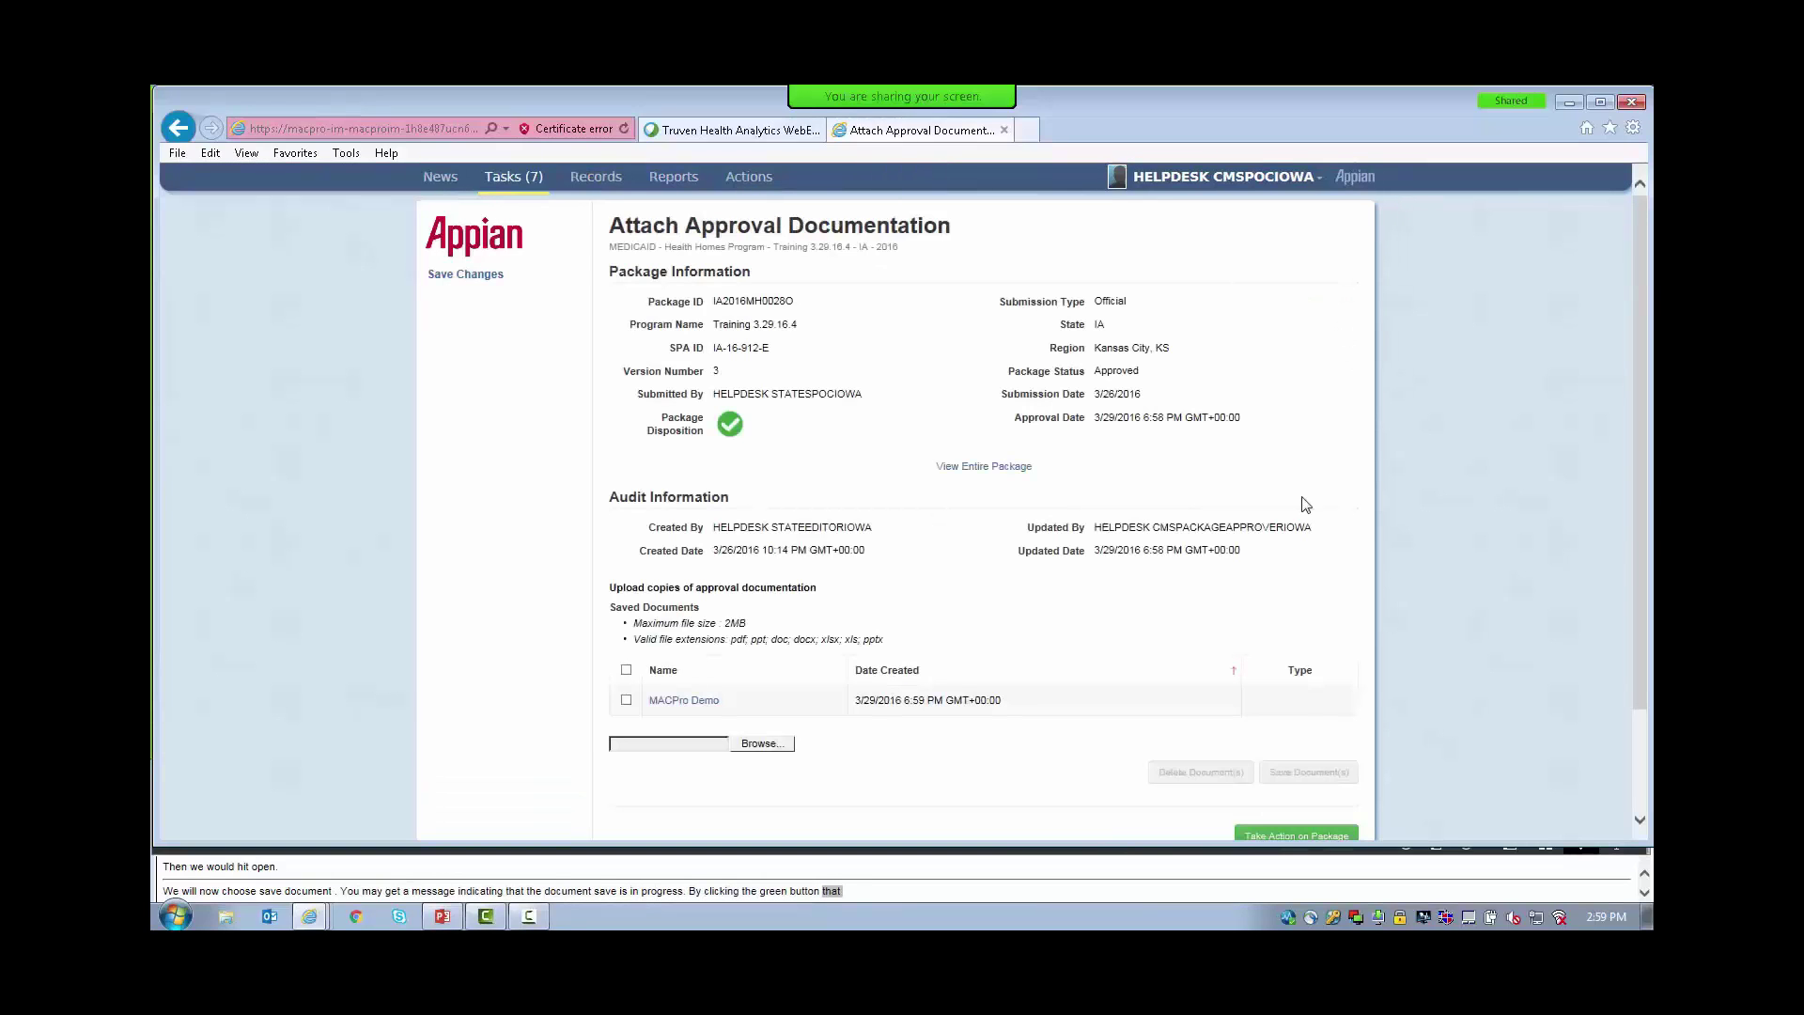
pyautogui.scroll(-1, 1305, 505)
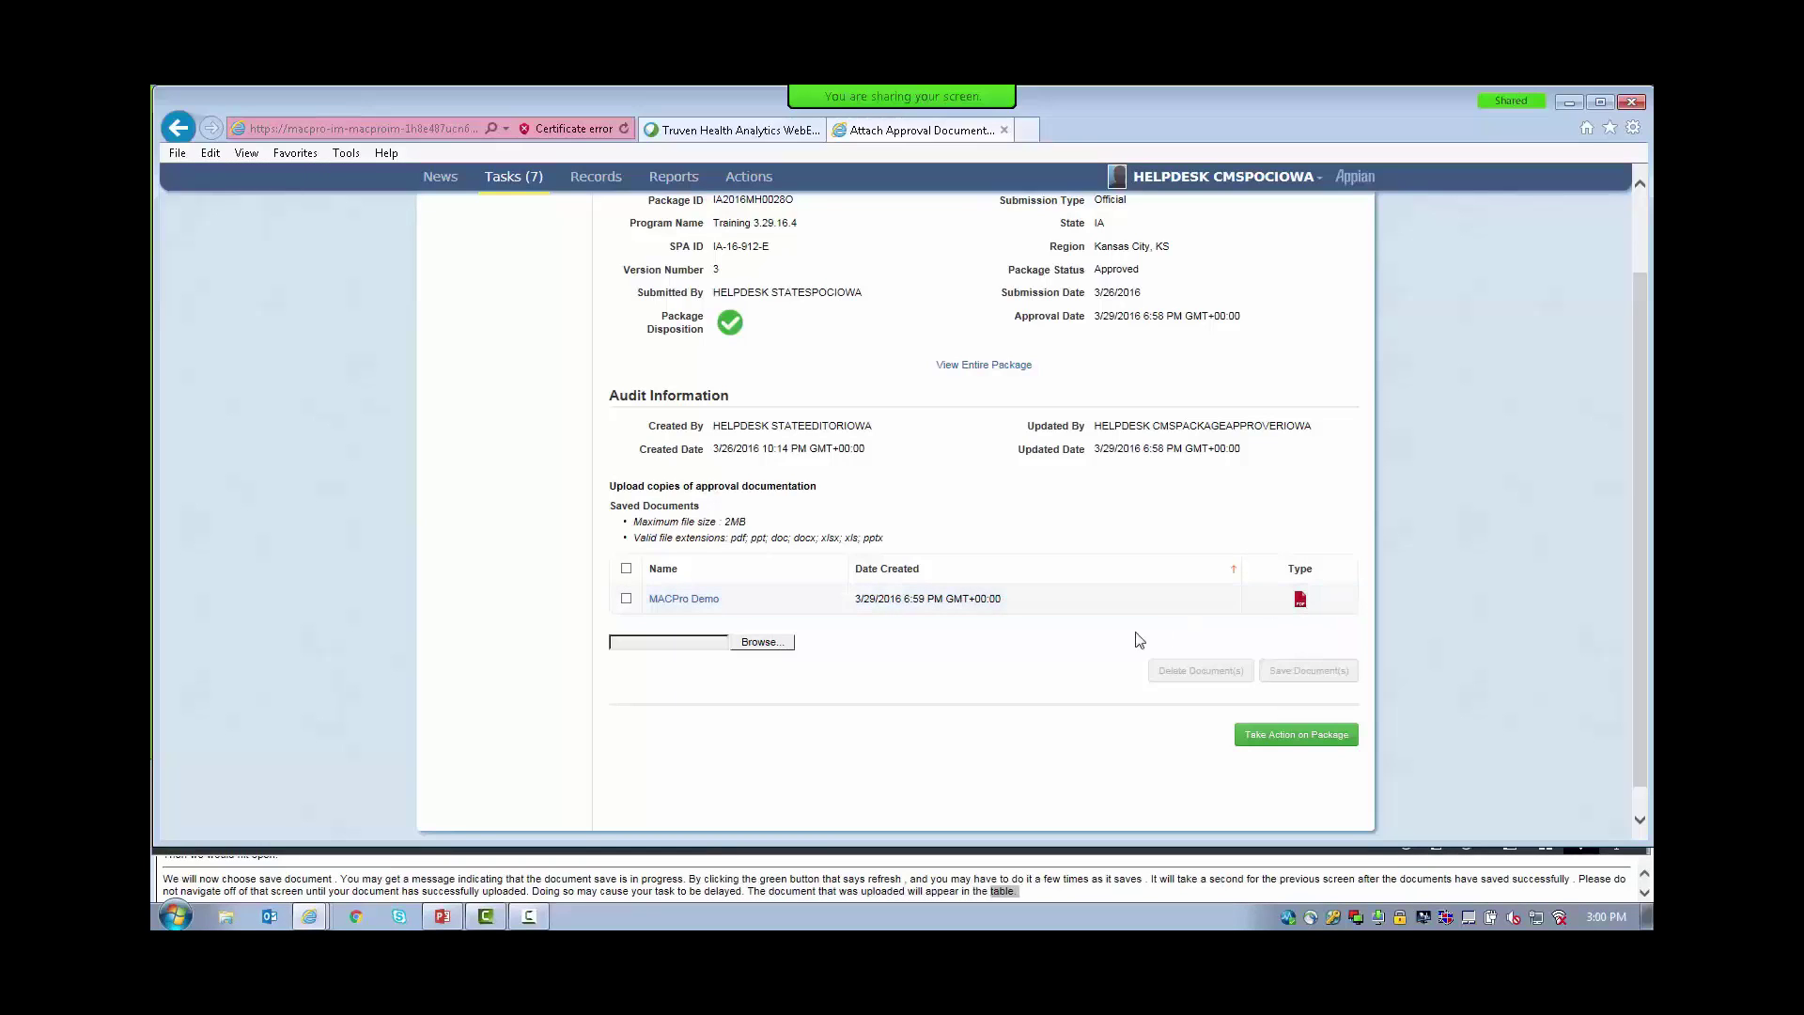
pyautogui.click(627, 600)
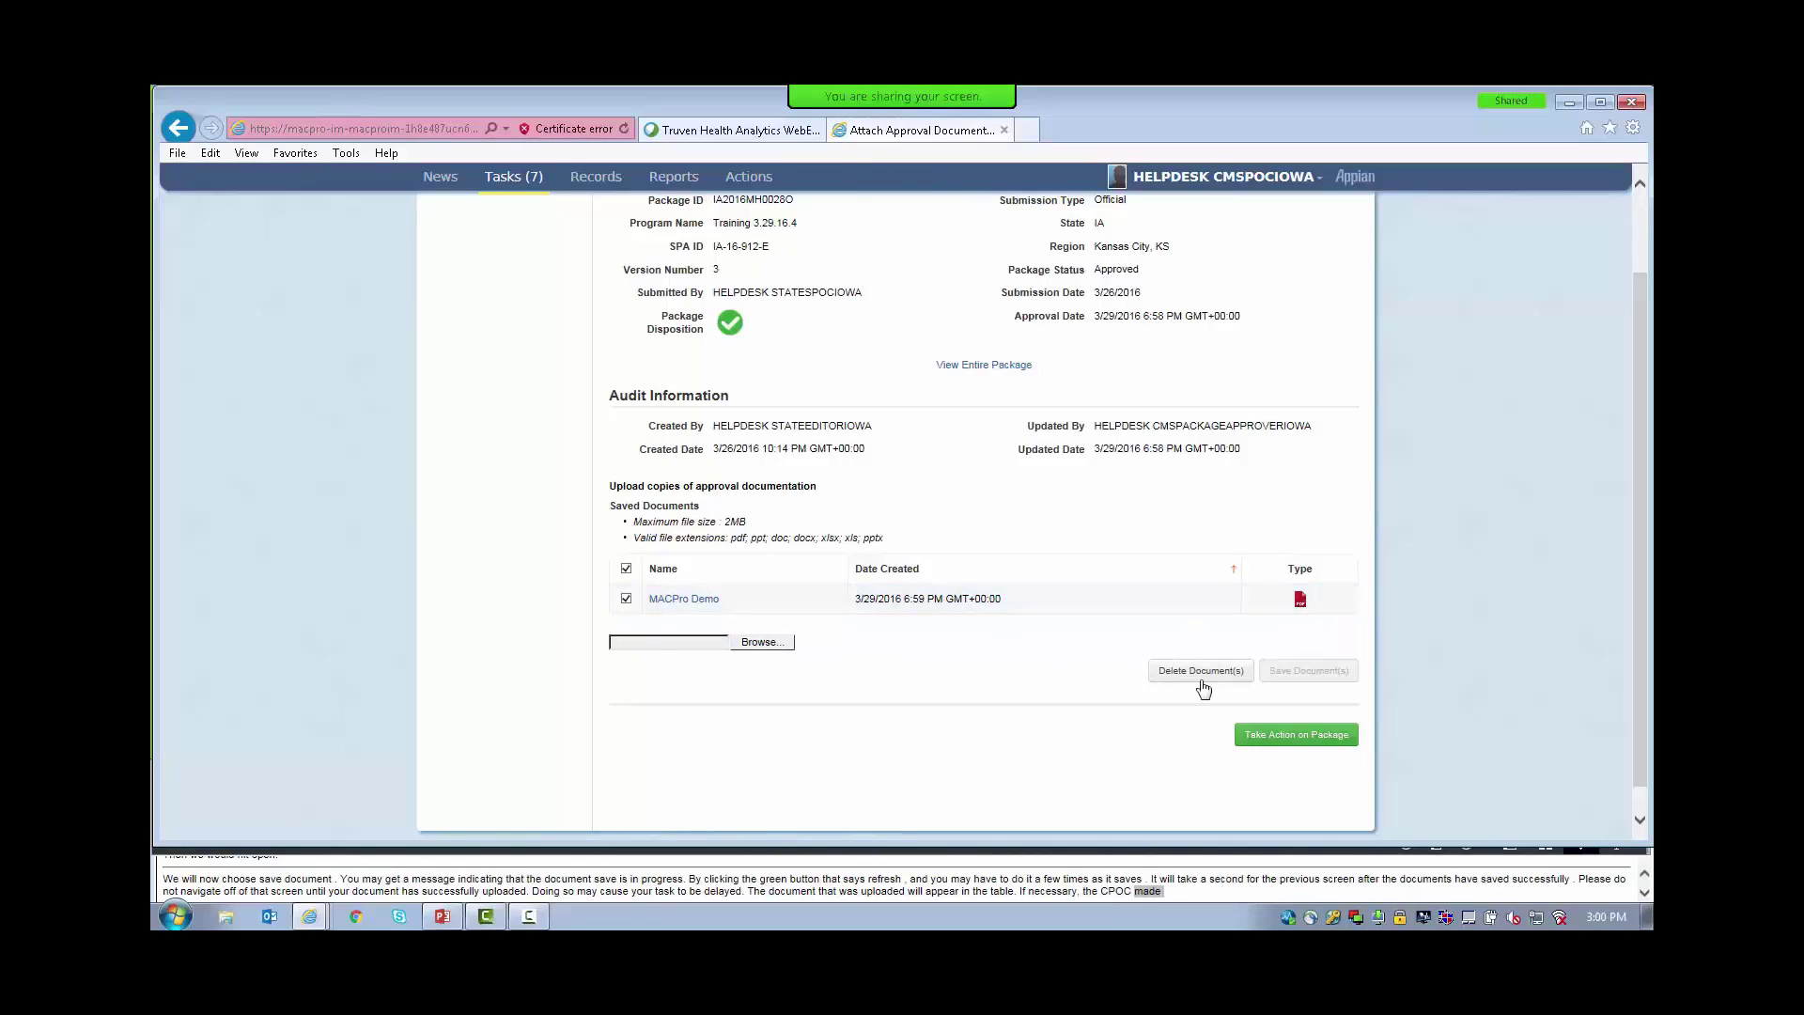
pyautogui.click(627, 599)
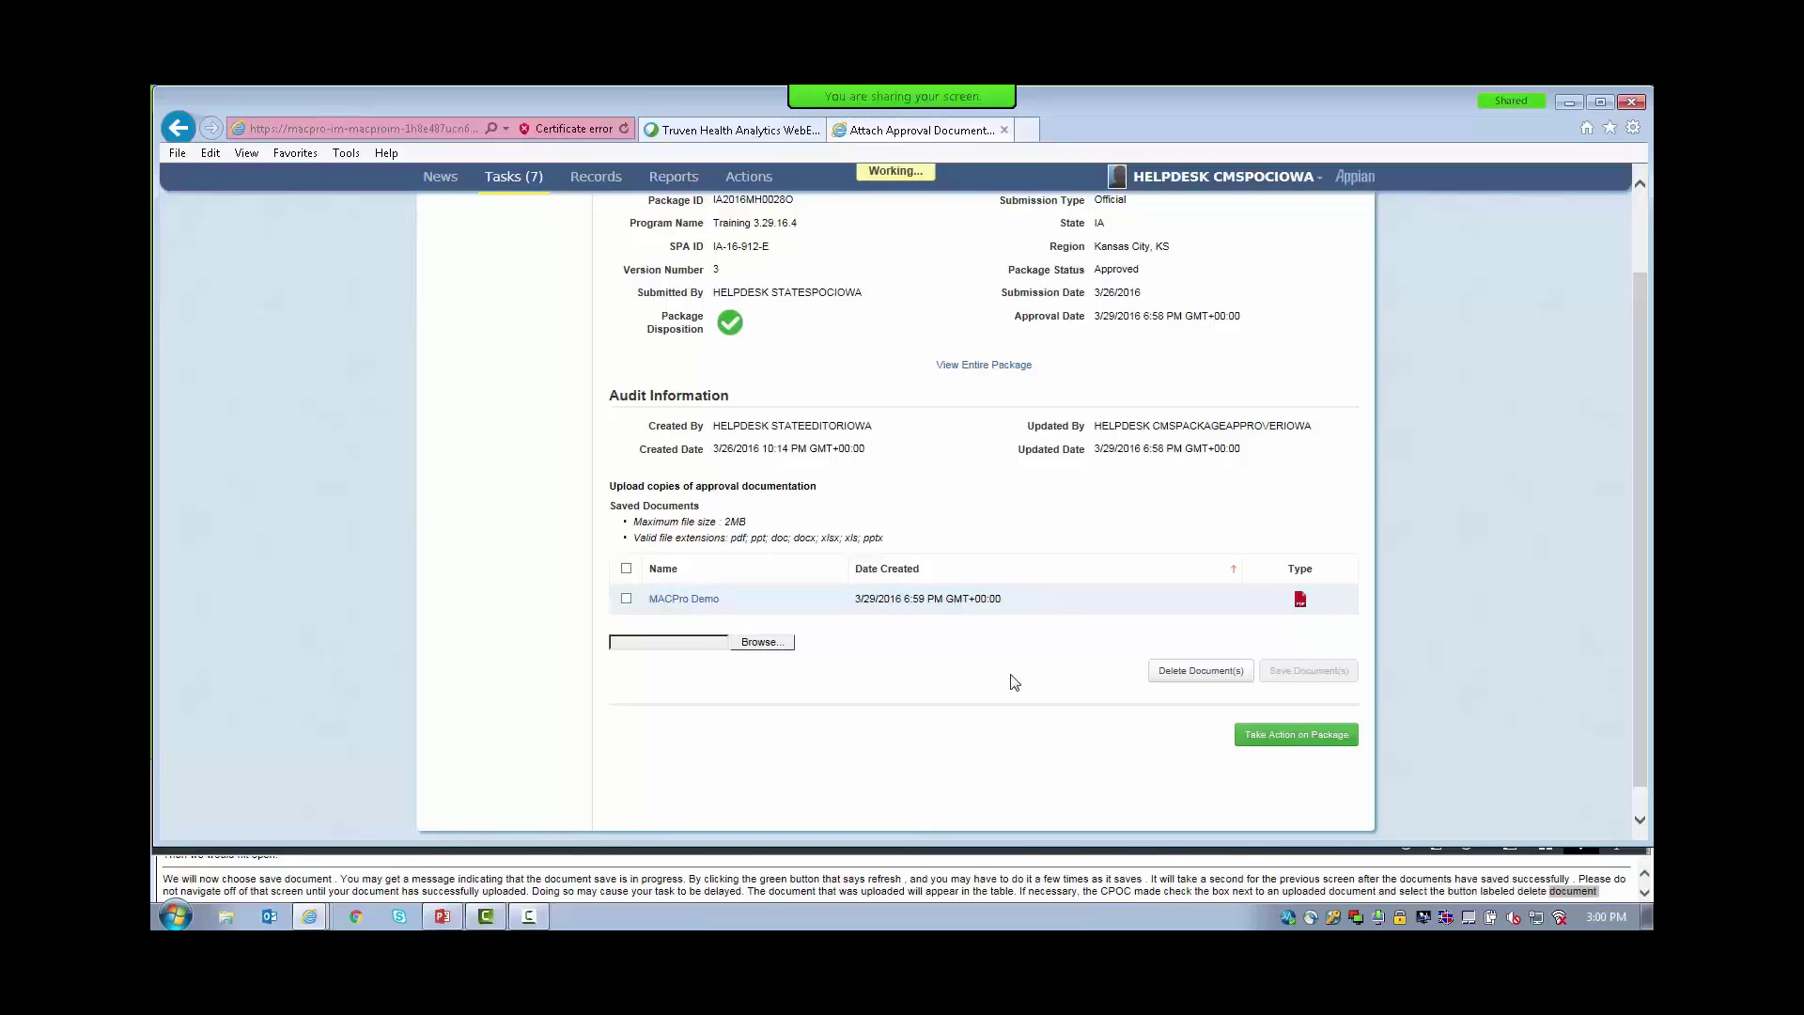
# Take action to return the approved submission package to the State POC for acknowledgment, with the instructions "For training purposes only.".
pyautogui.scroll(-1, 1016, 683)
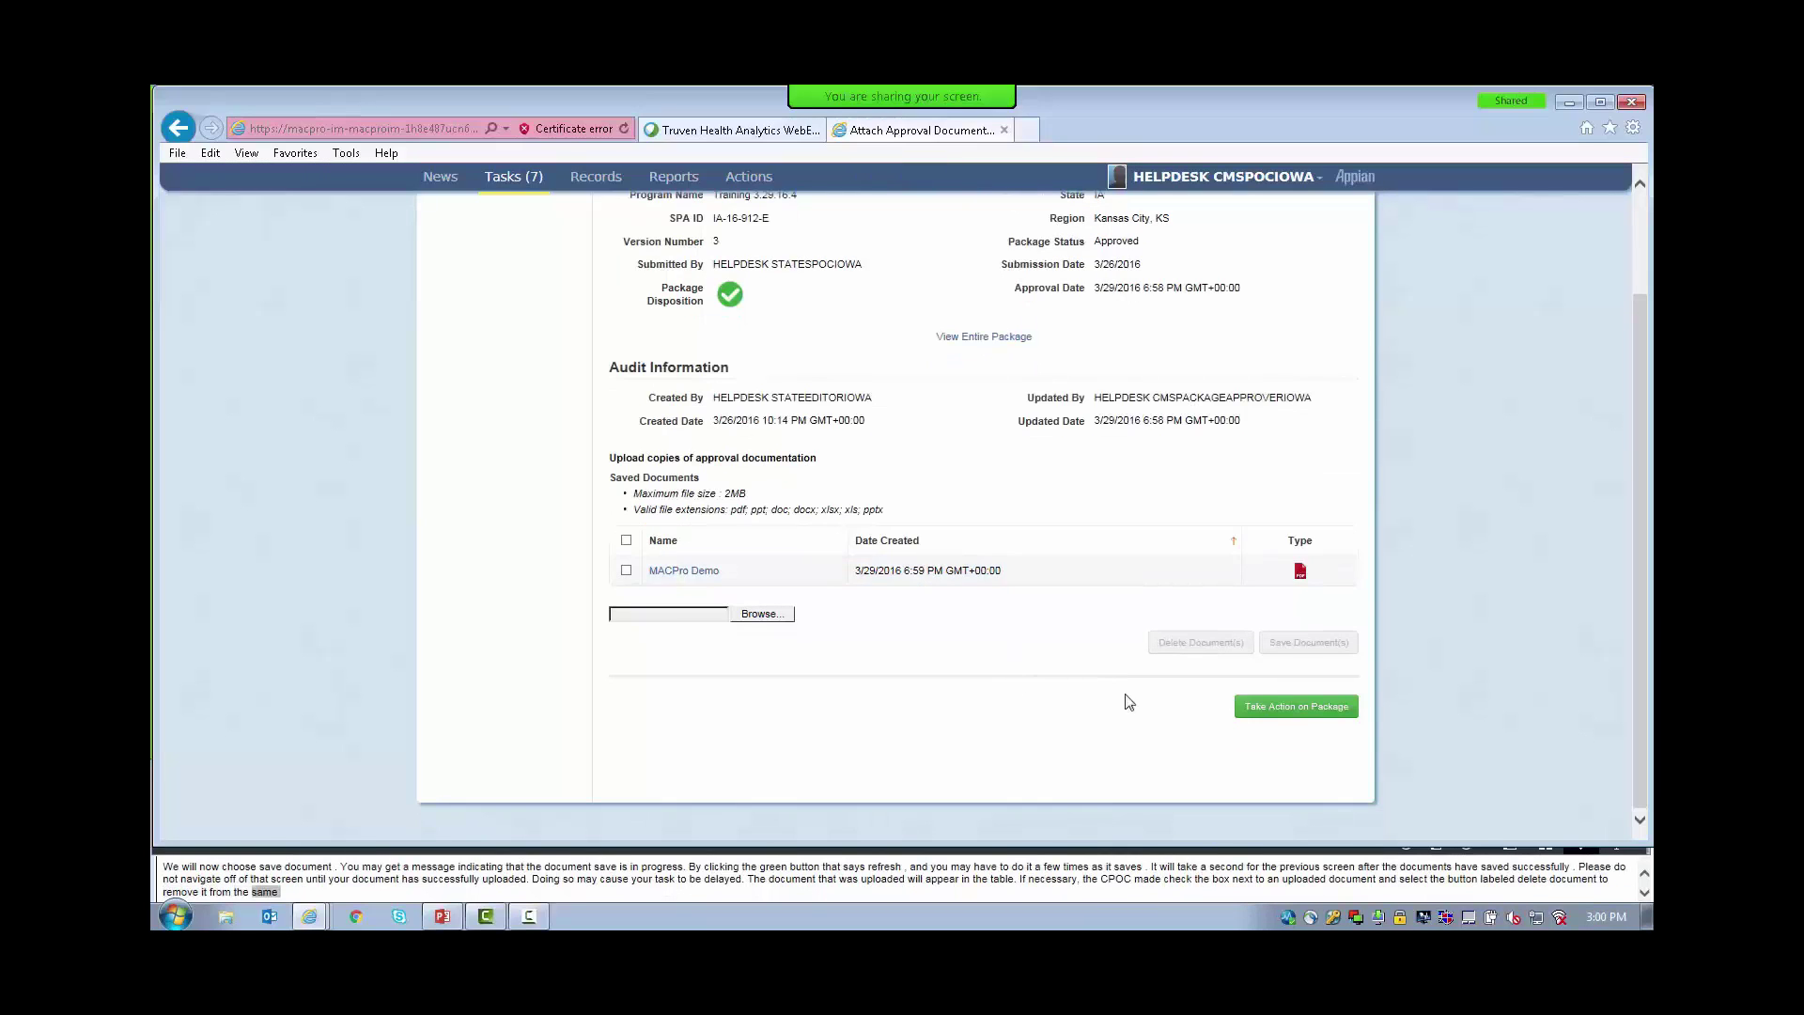
pyautogui.click(1295, 714)
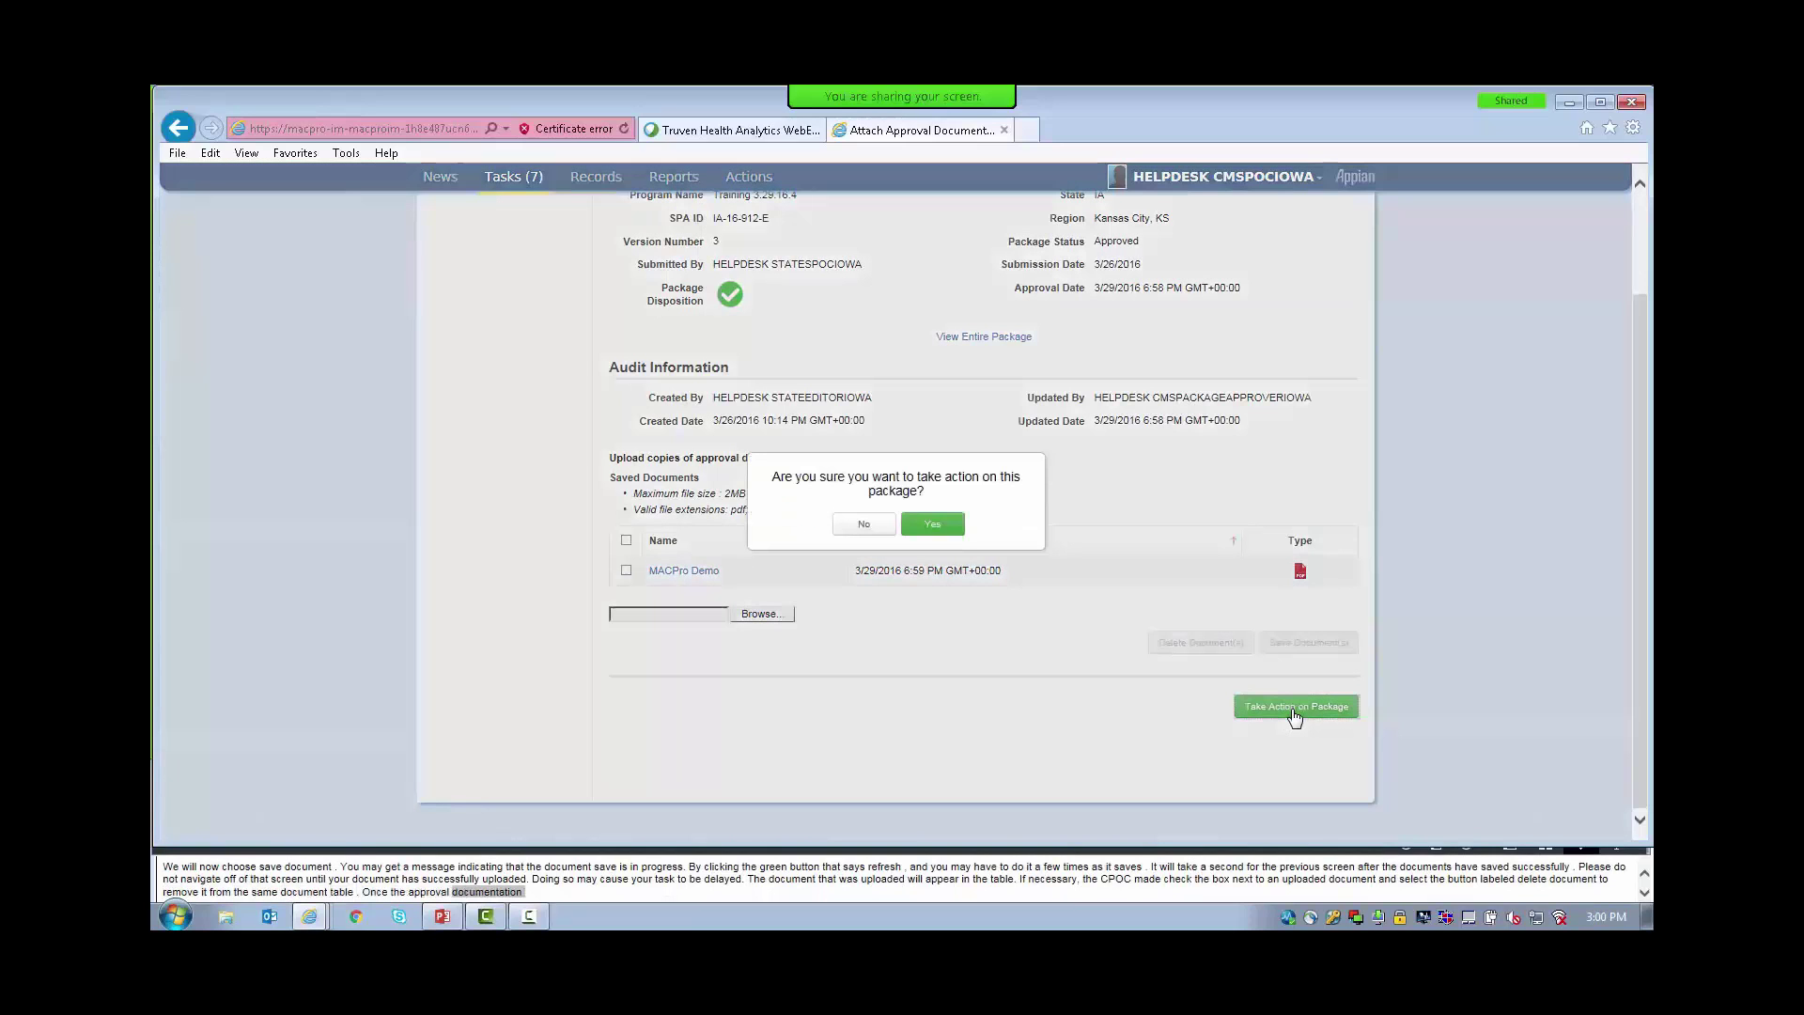
pyautogui.click(920, 531)
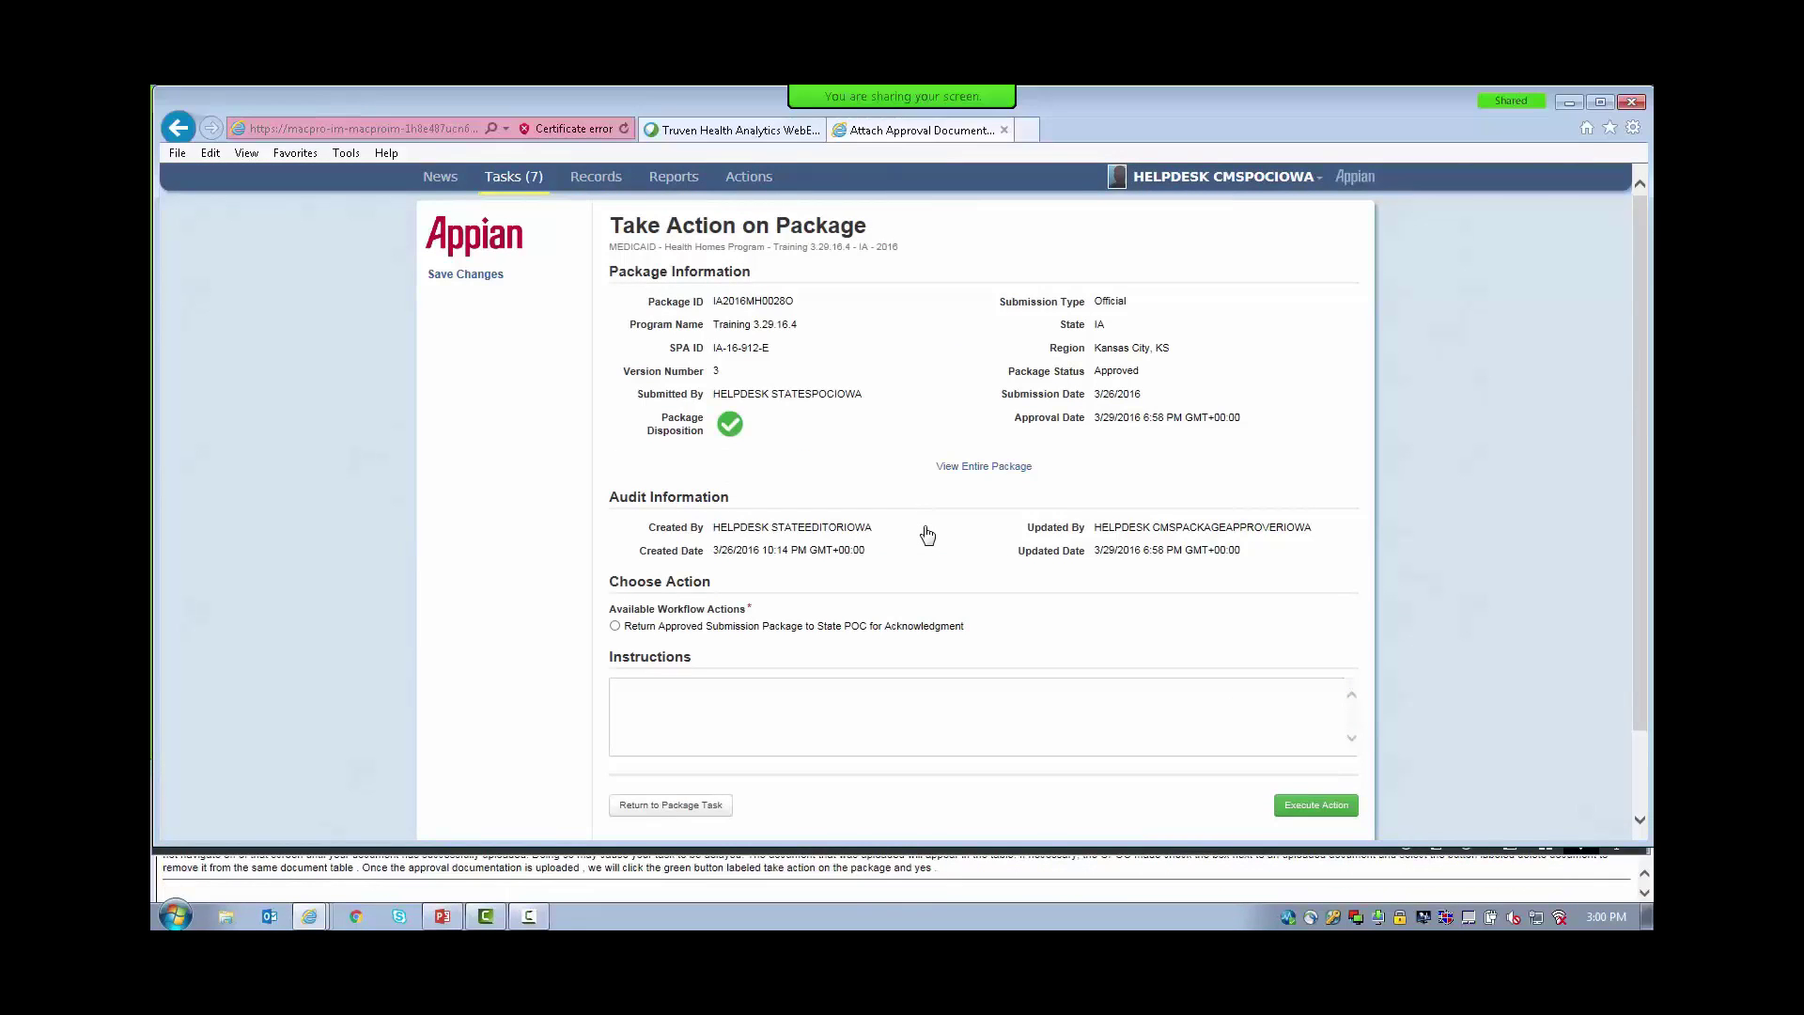
pyautogui.click(621, 634)
pyautogui.click(645, 693)
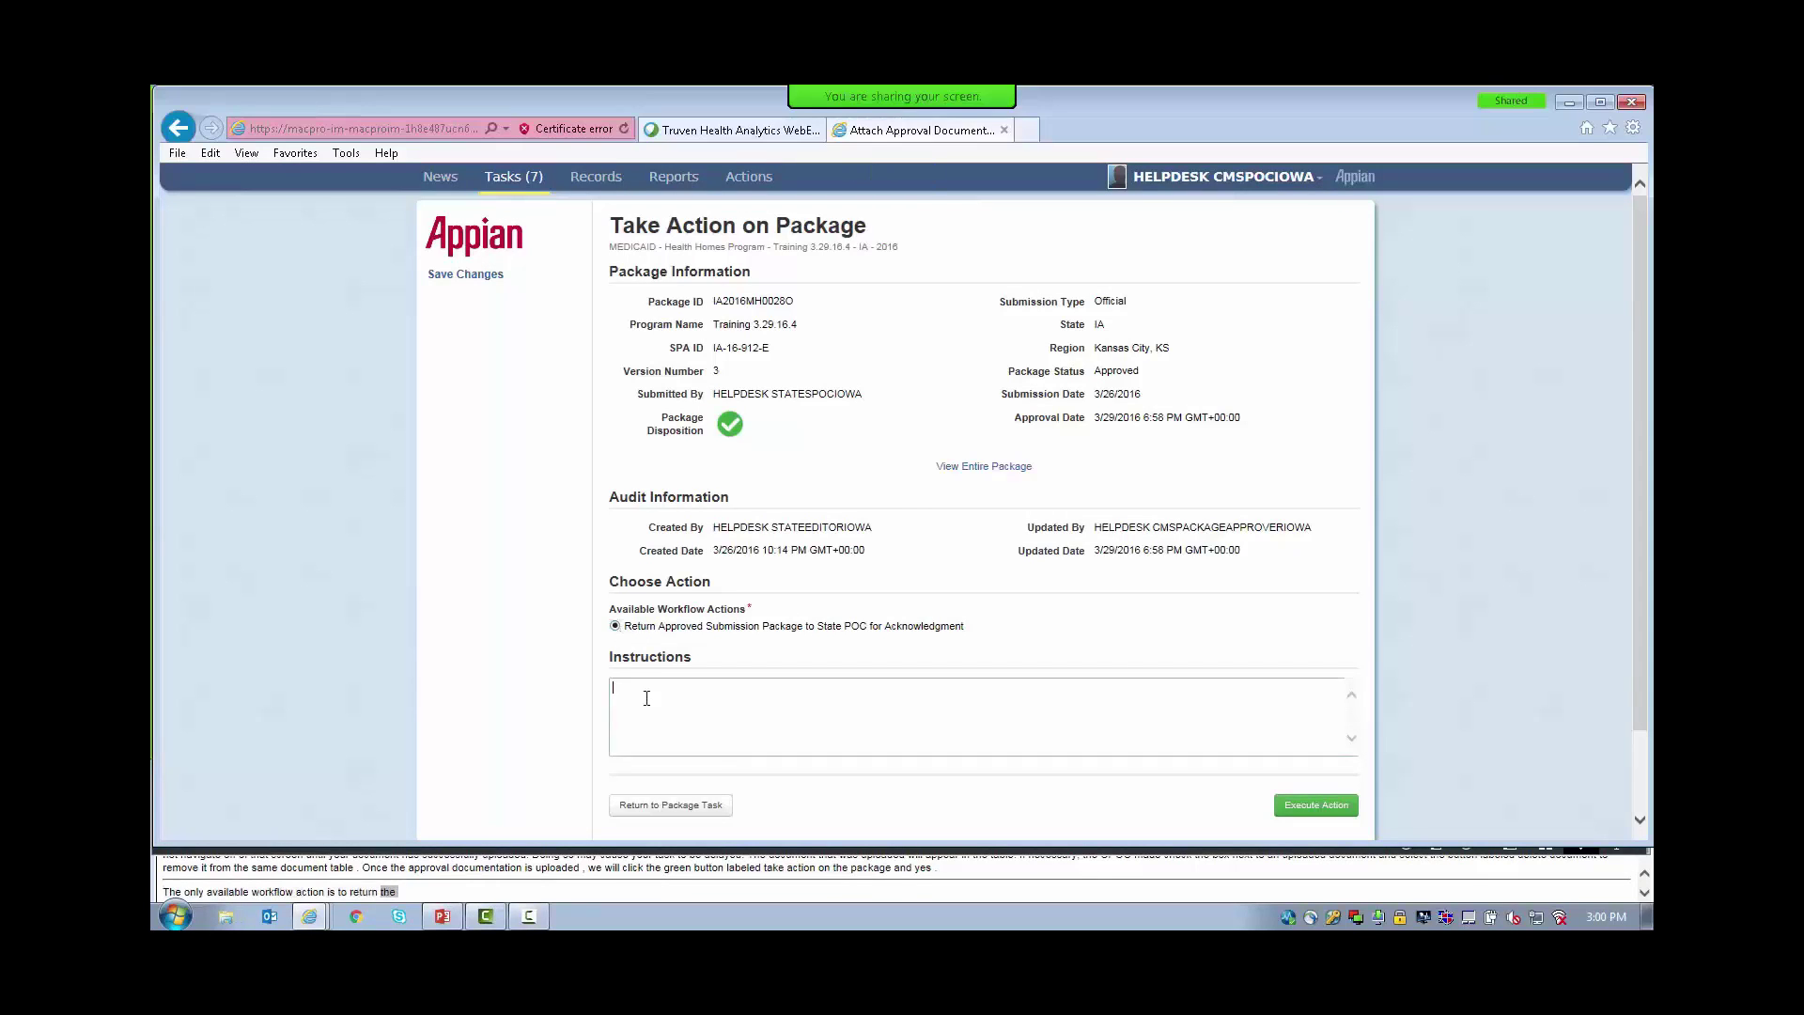
pyautogui.write('For training purpose')
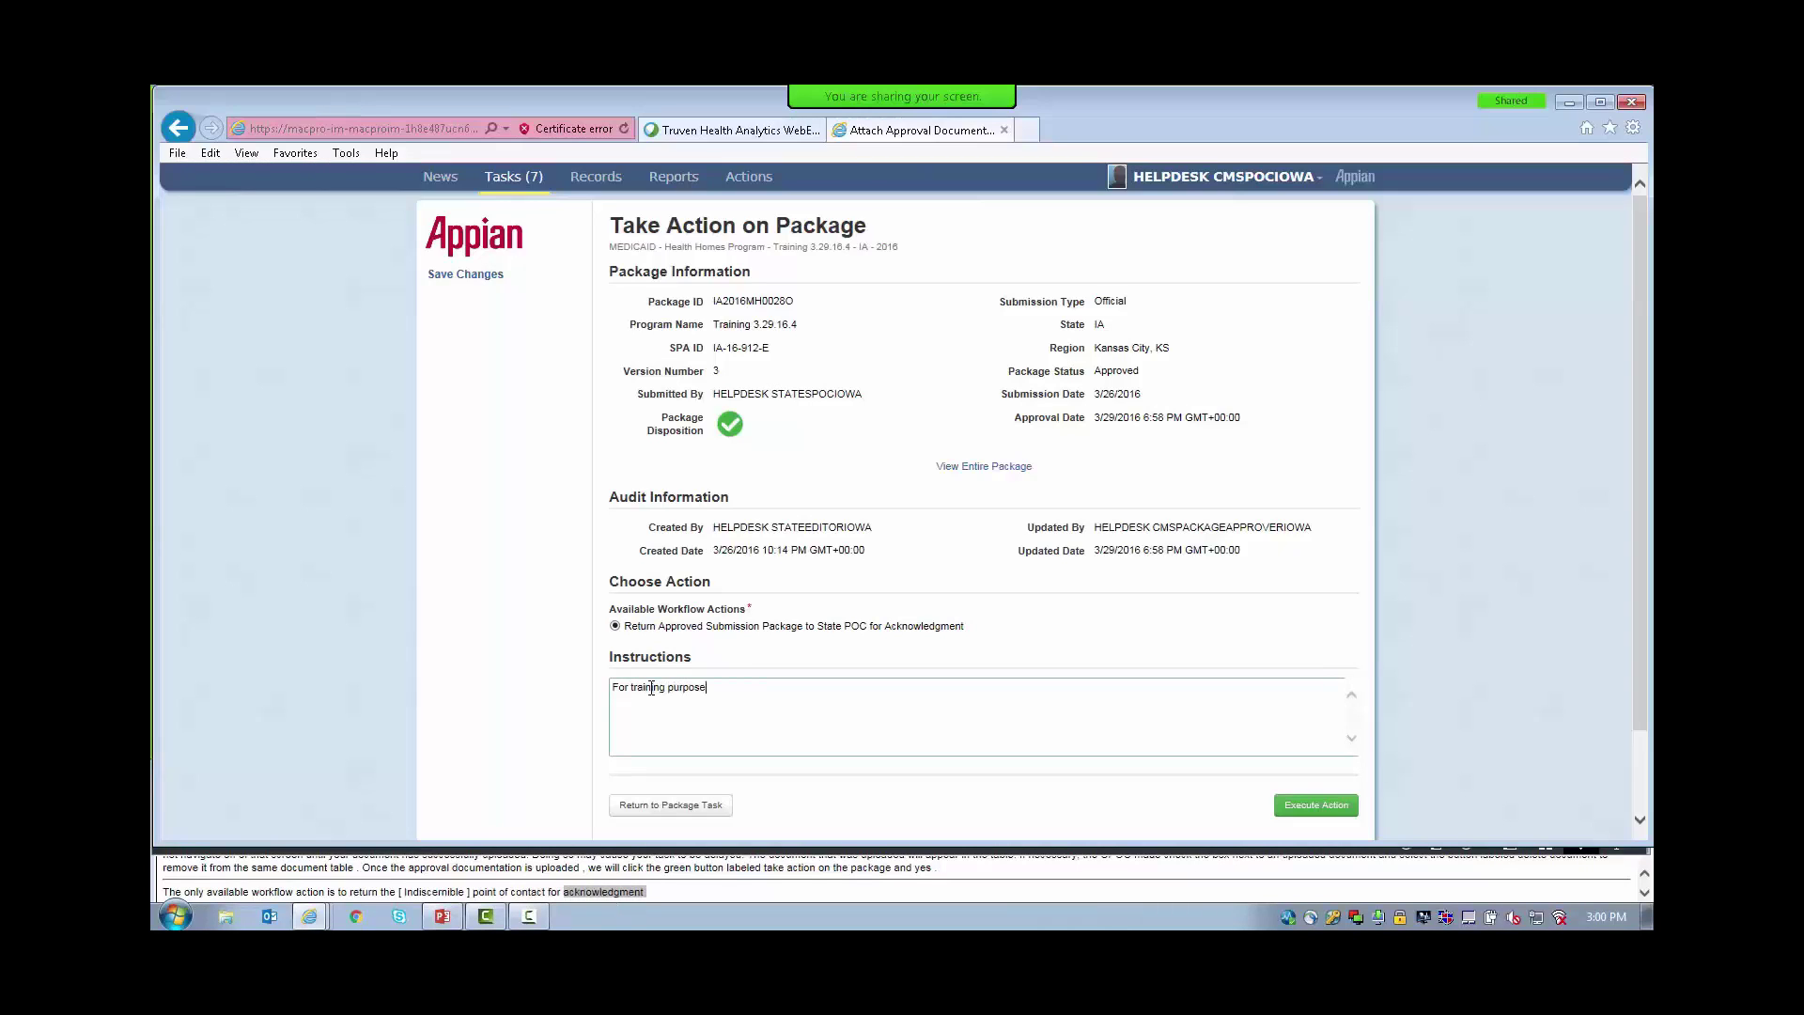
pyautogui.write('s only.')
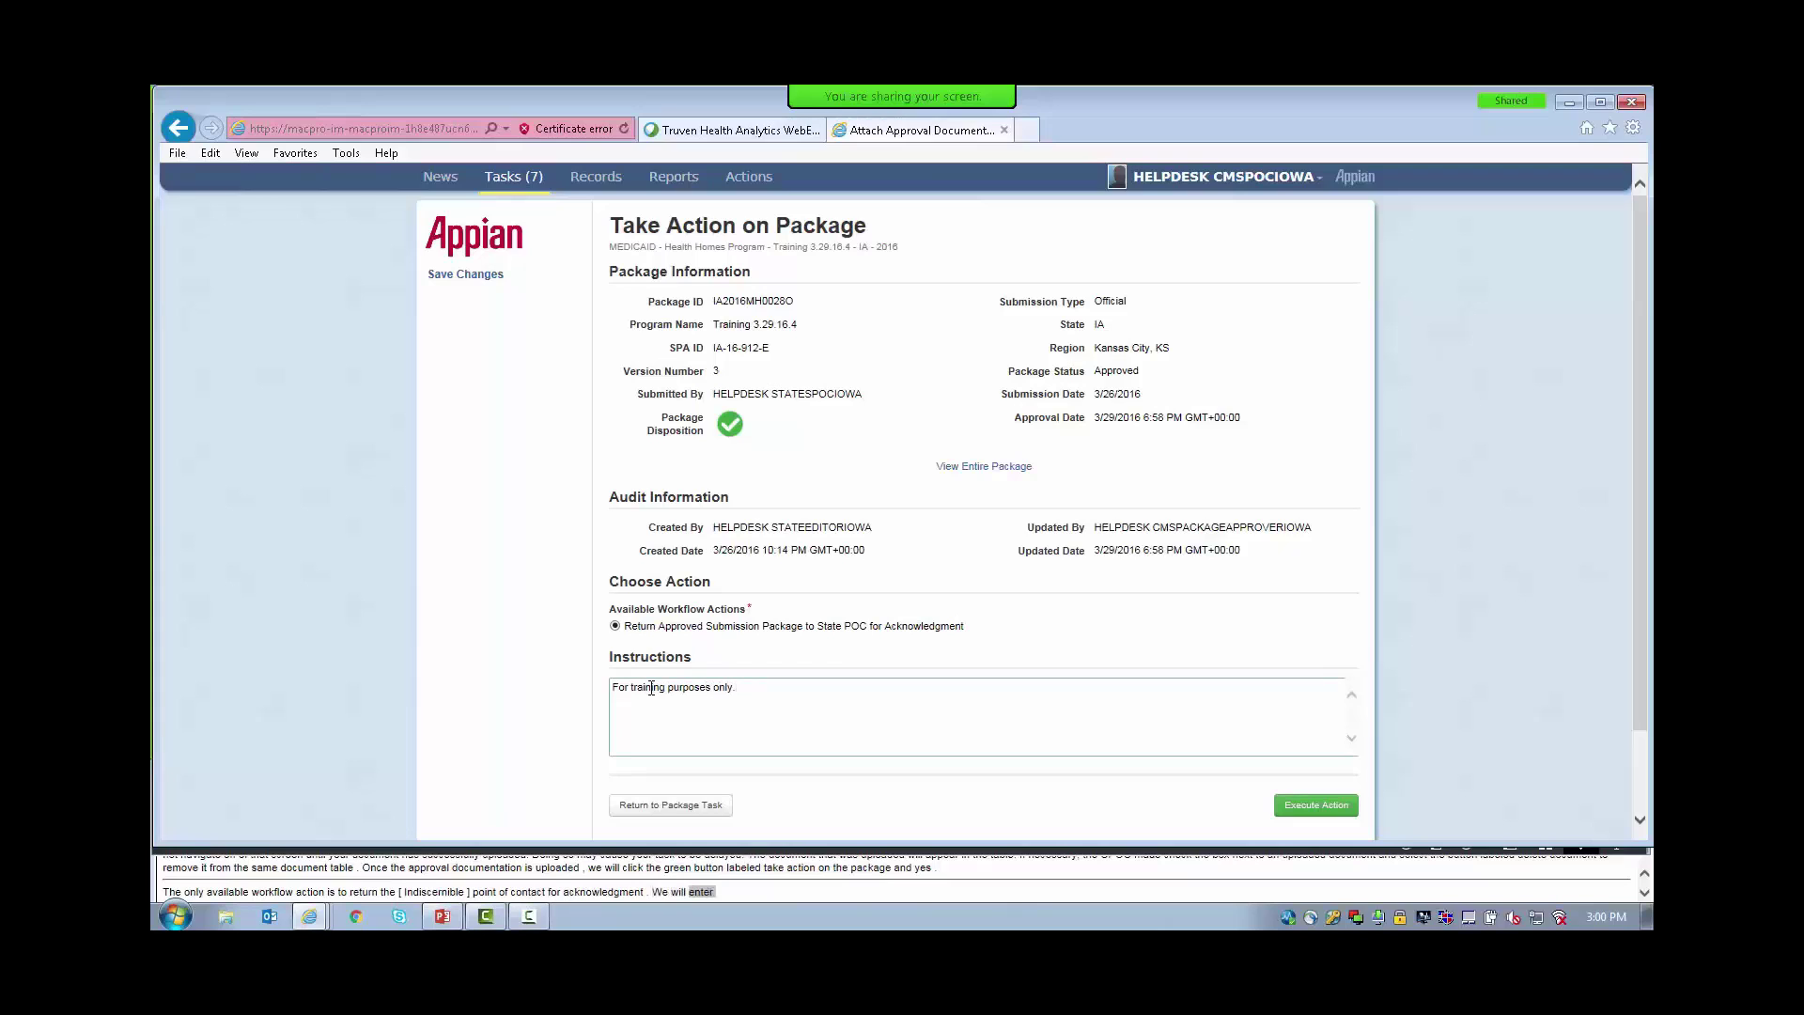
pyautogui.click(1317, 805)
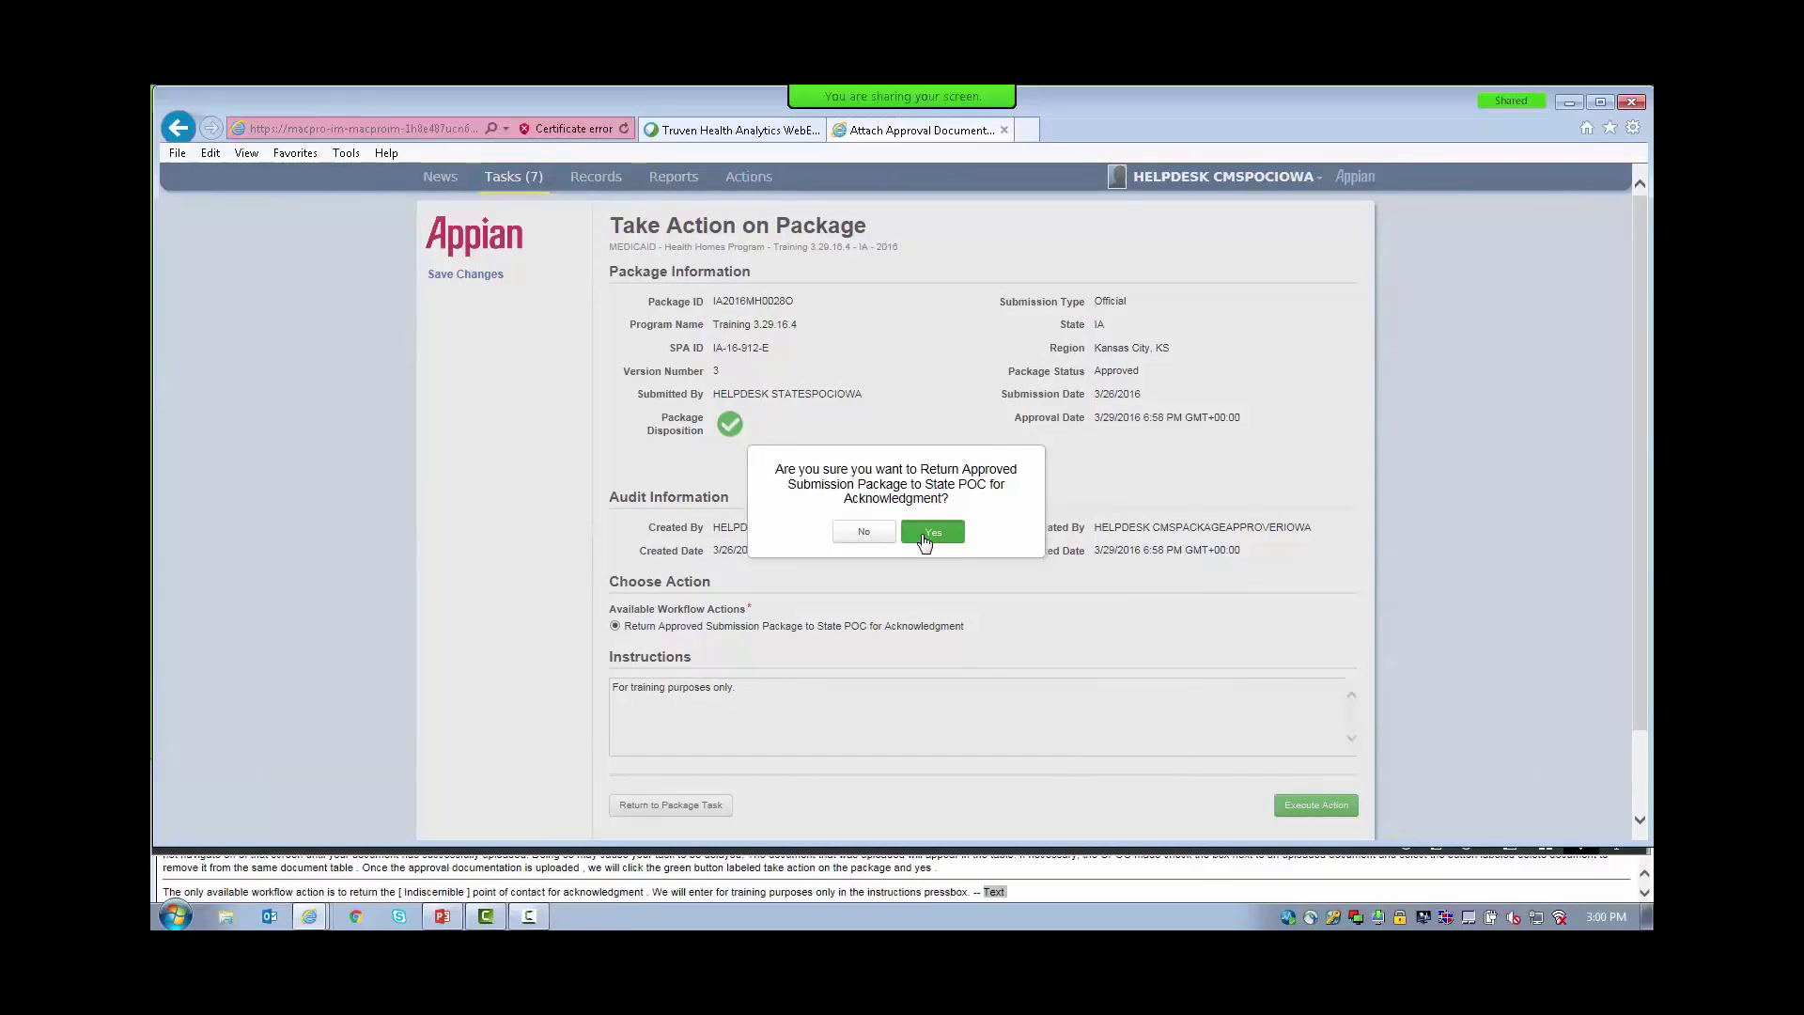
pyautogui.click(931, 532)
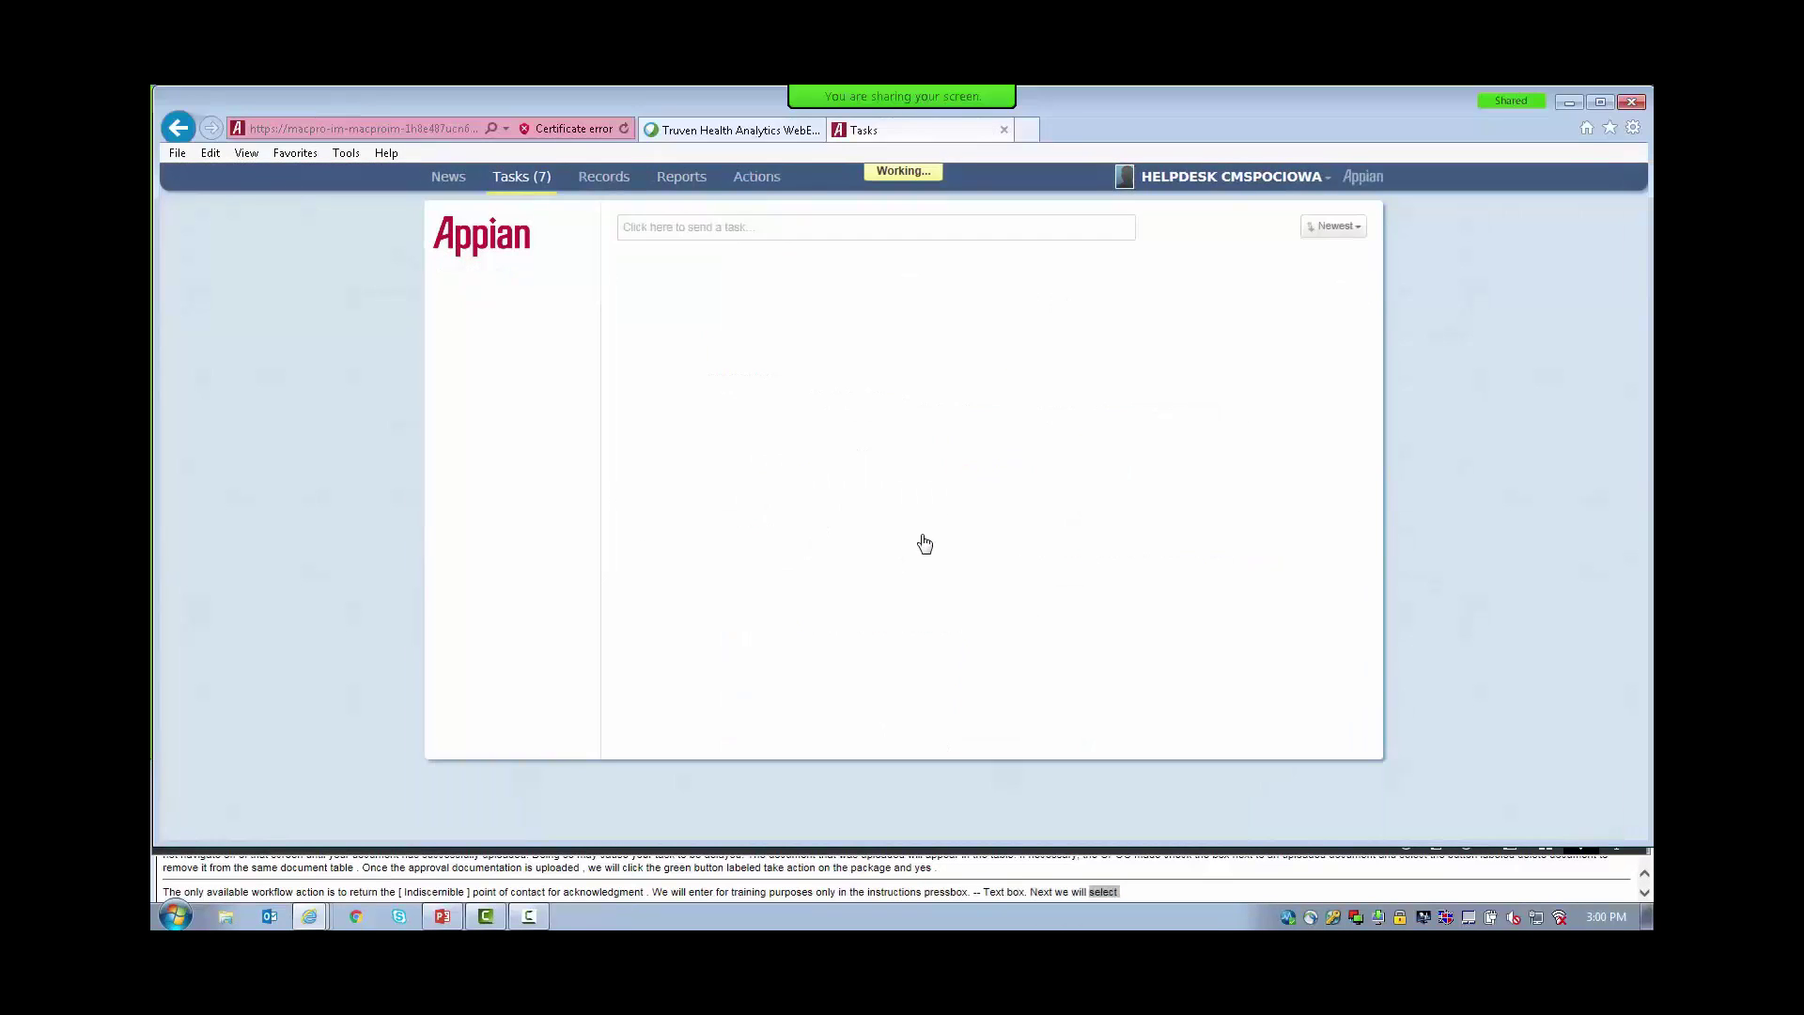
# Switch to the PowerPoint slide show and go through the slides on closing the package and the MACPro Reports tables.
pyautogui.click(441, 917)
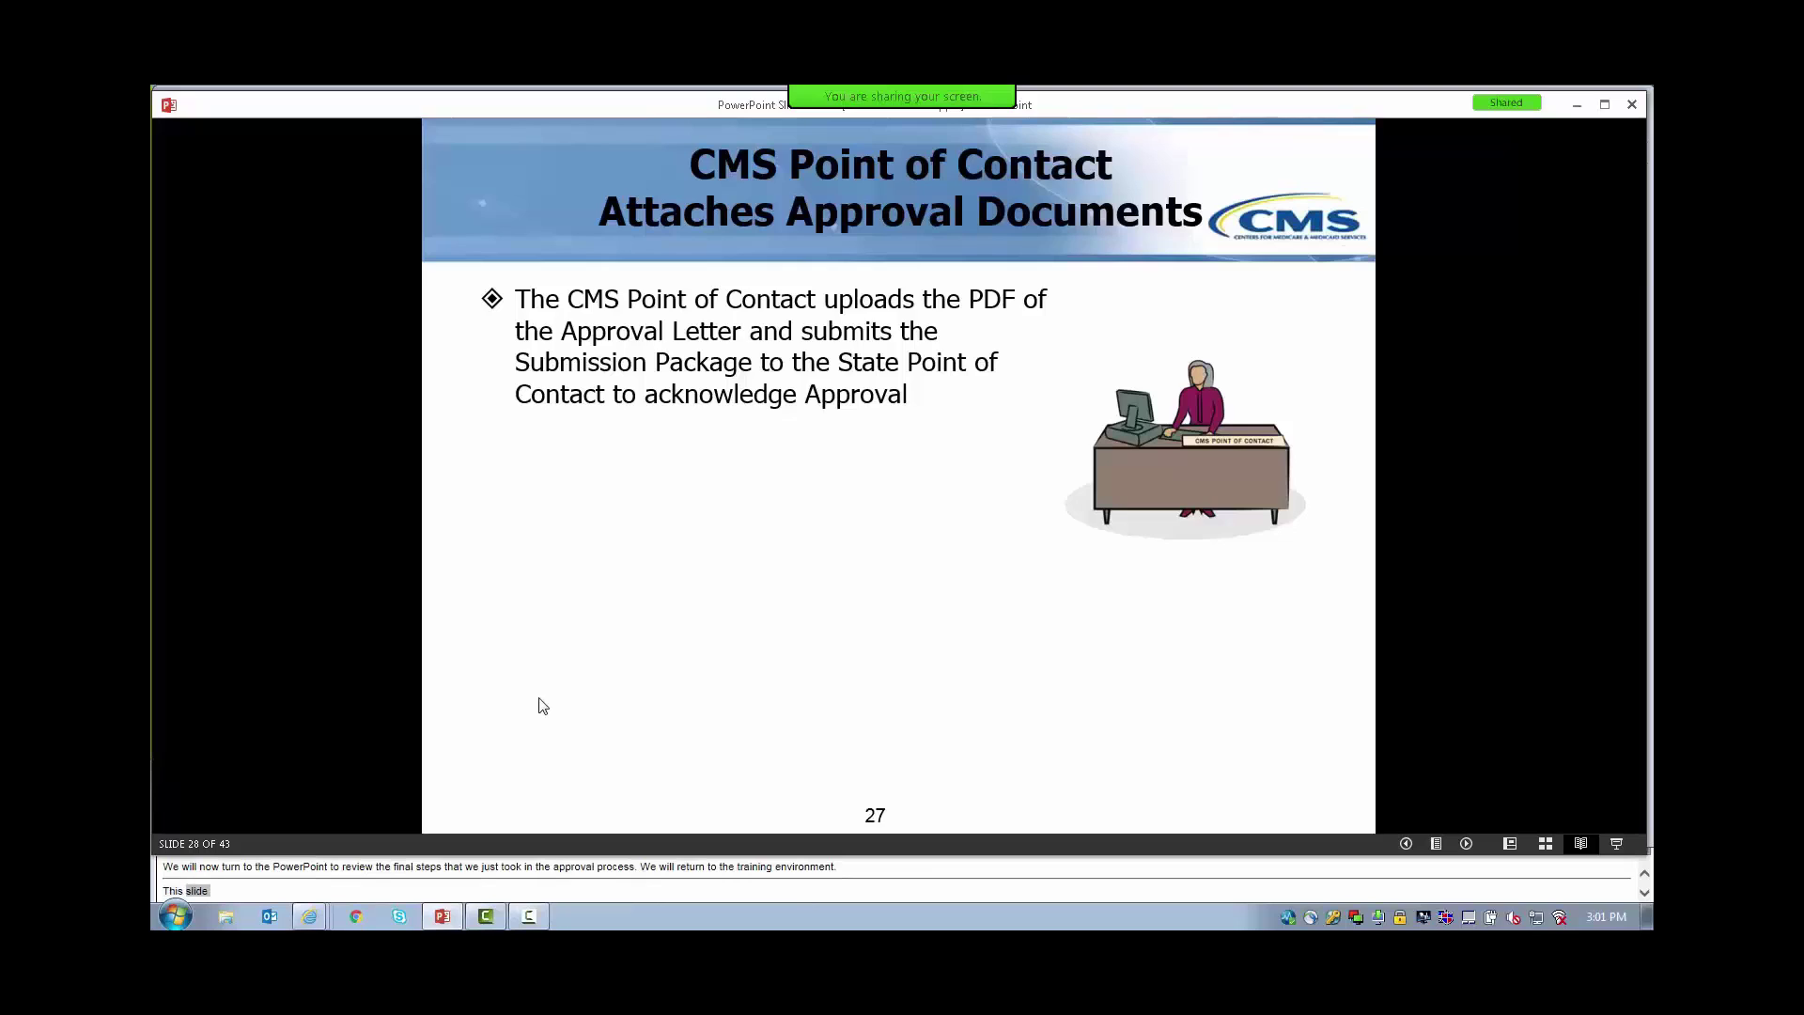
pyautogui.press('Right')
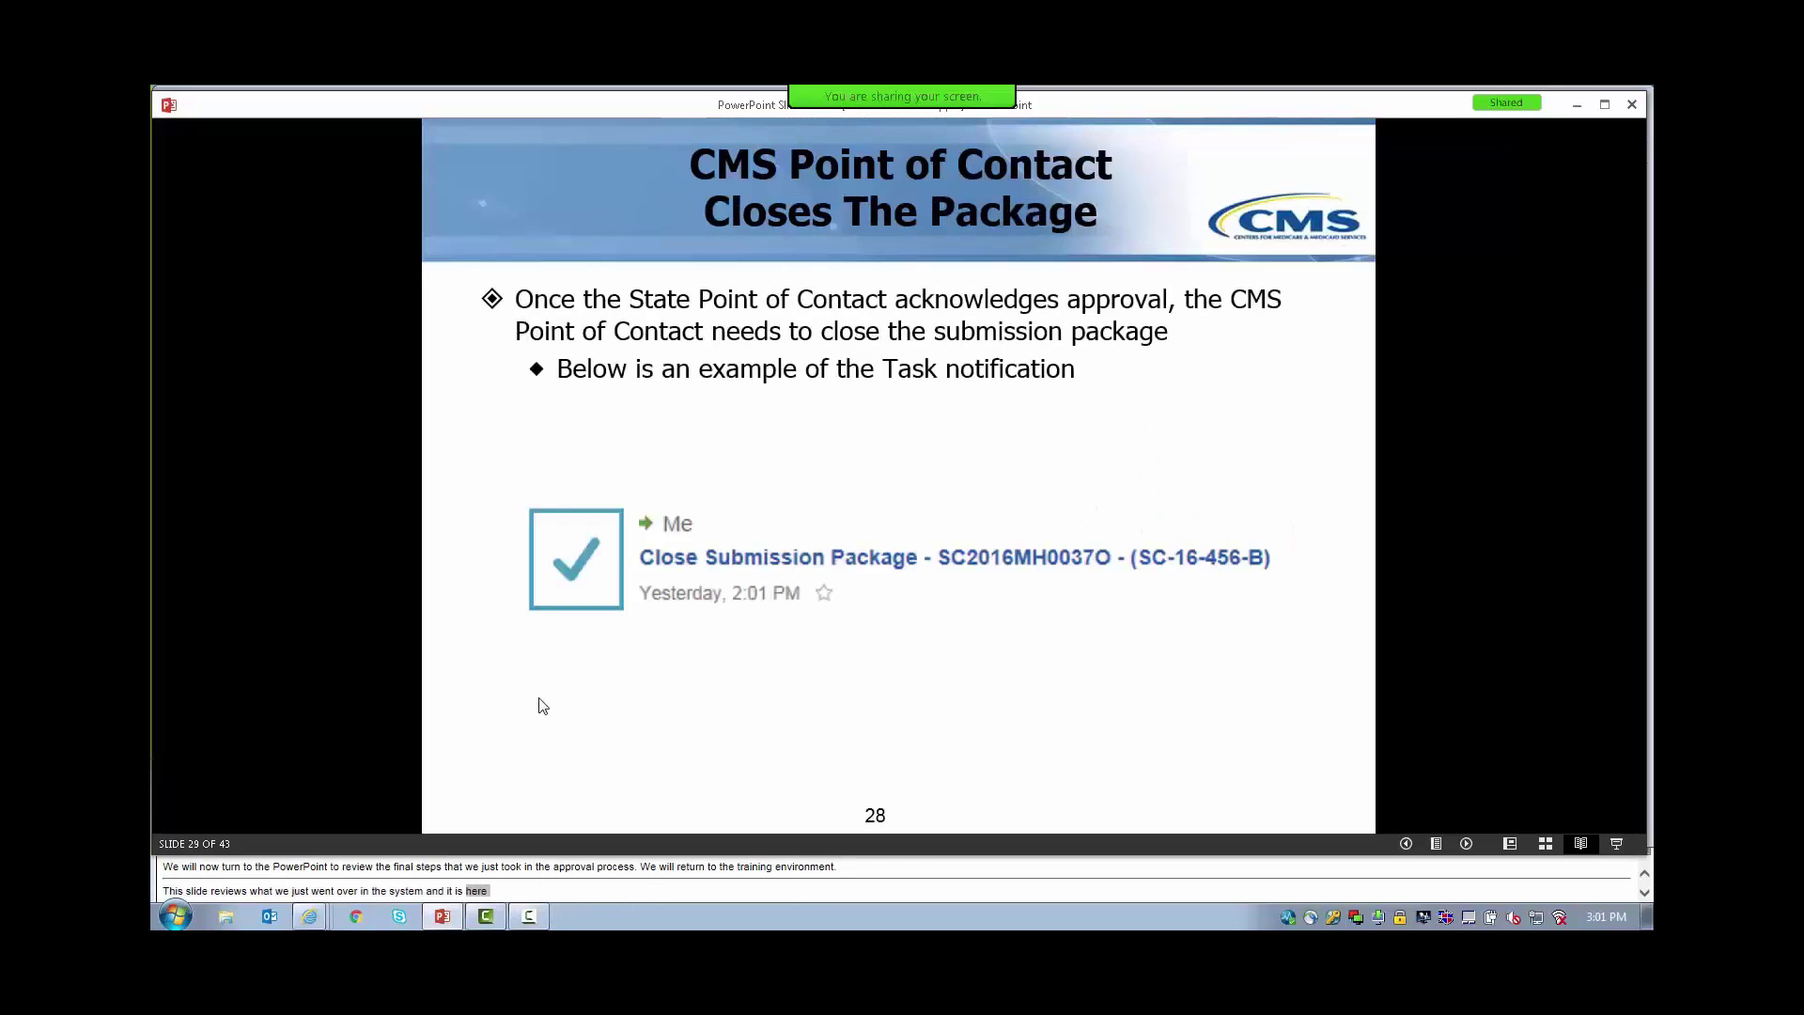
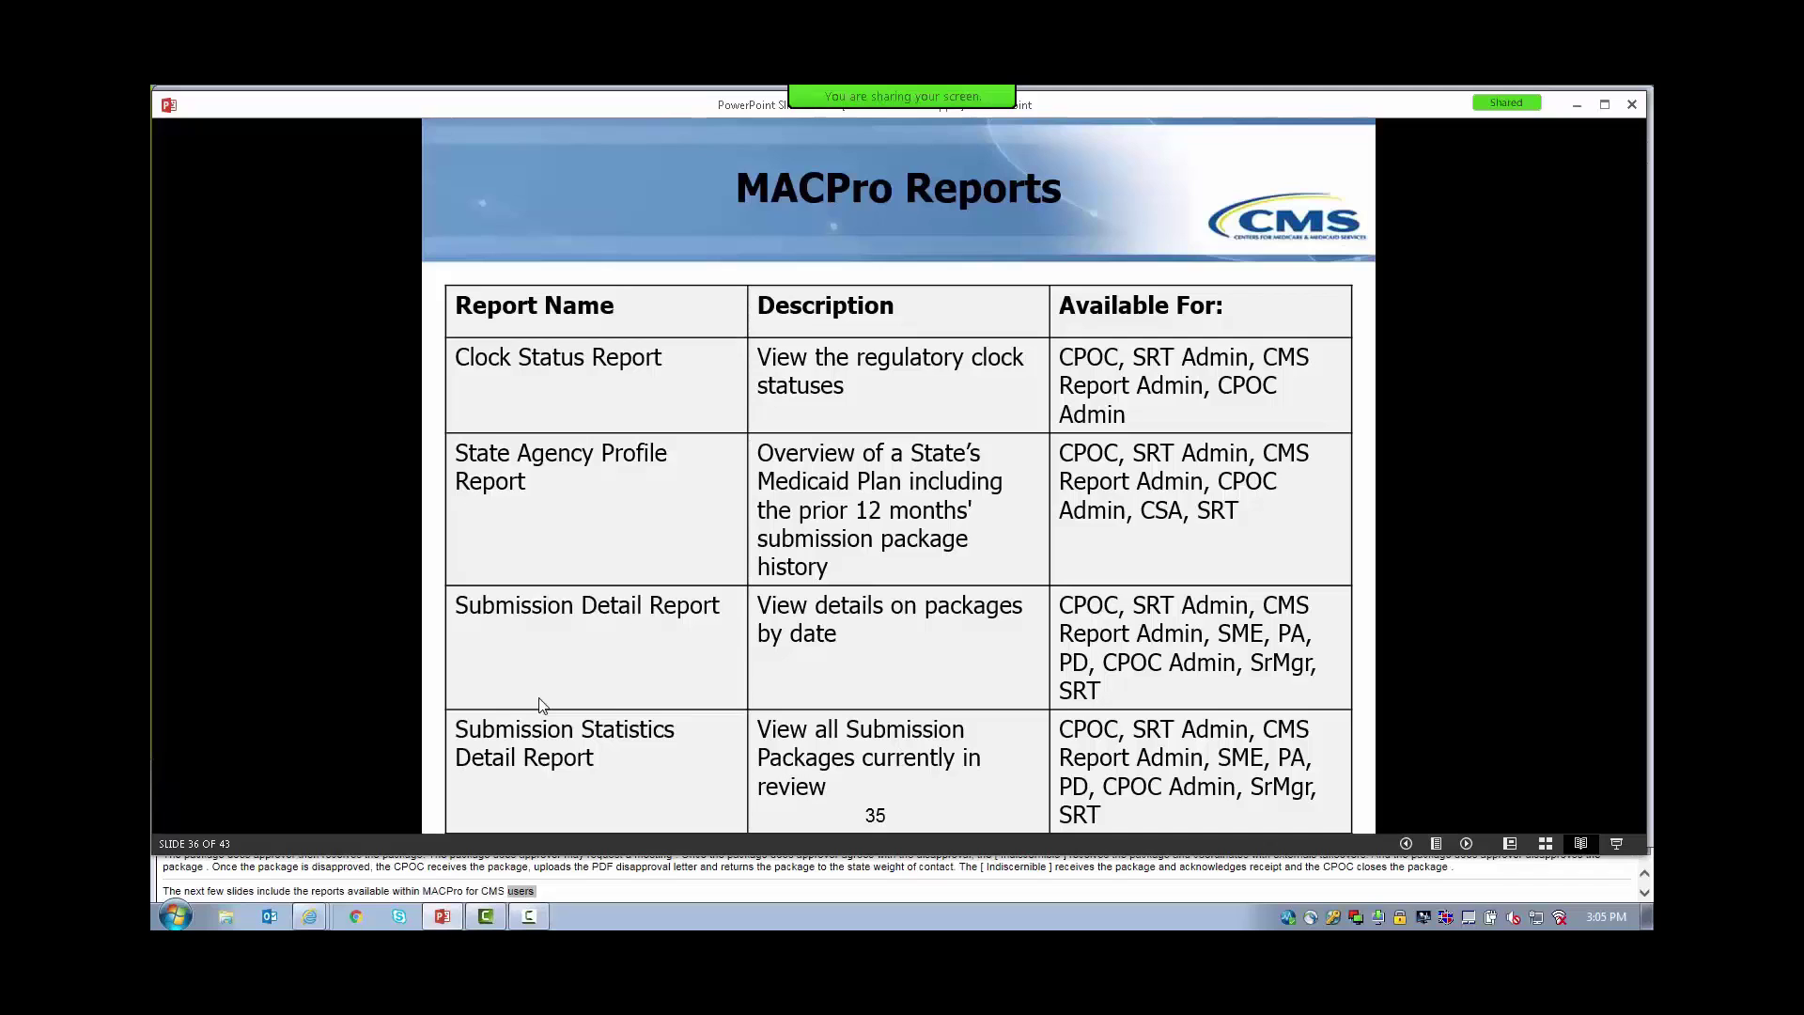
pyautogui.press('Right')
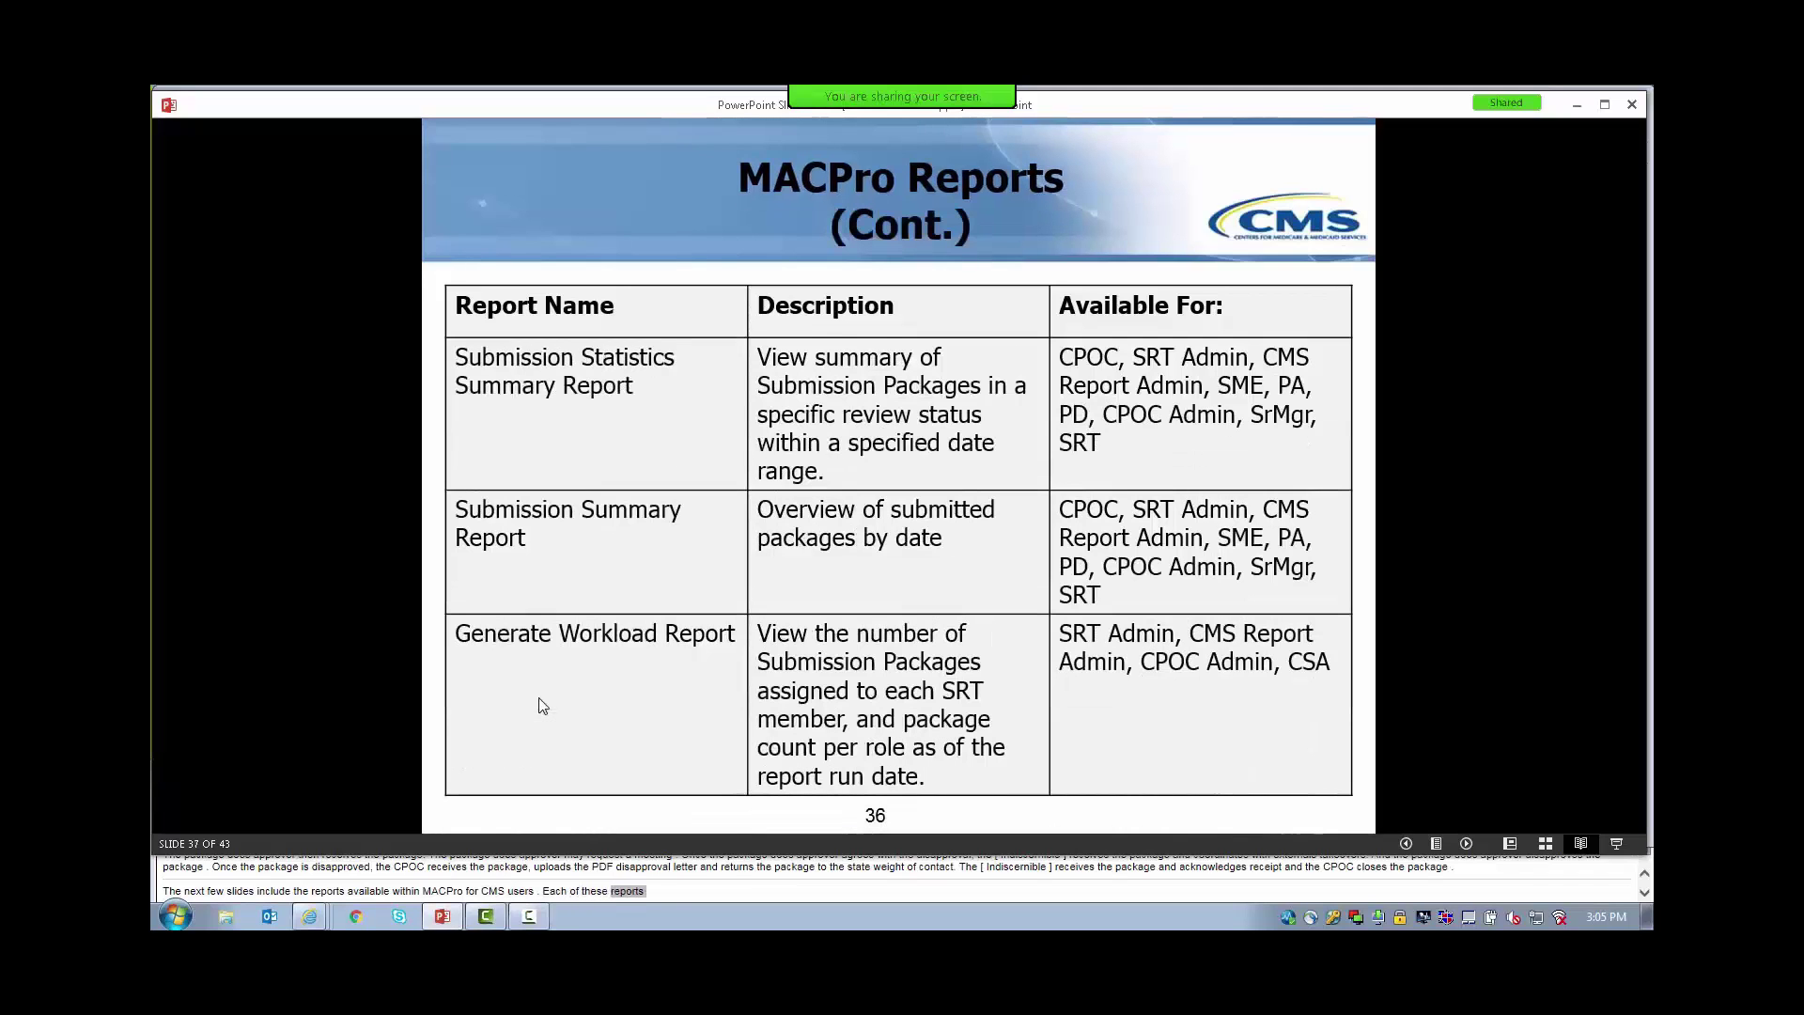
pyautogui.press('Right')
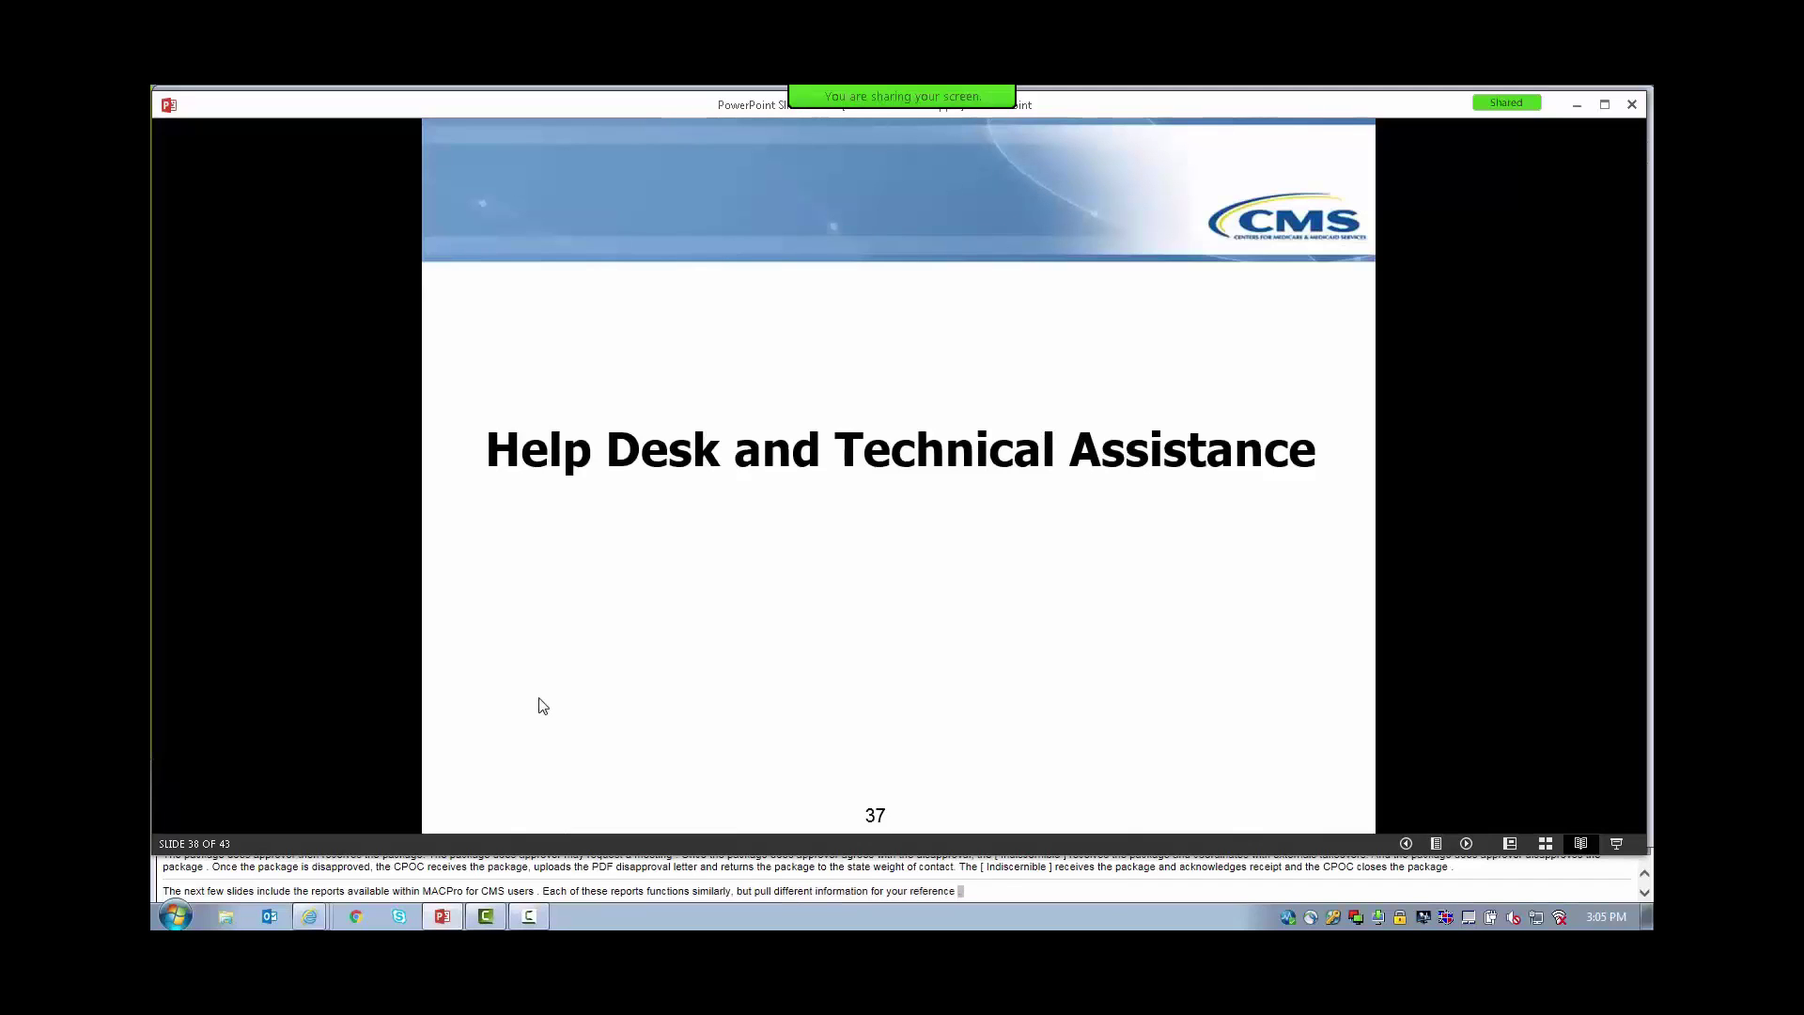
pyautogui.press('Left')
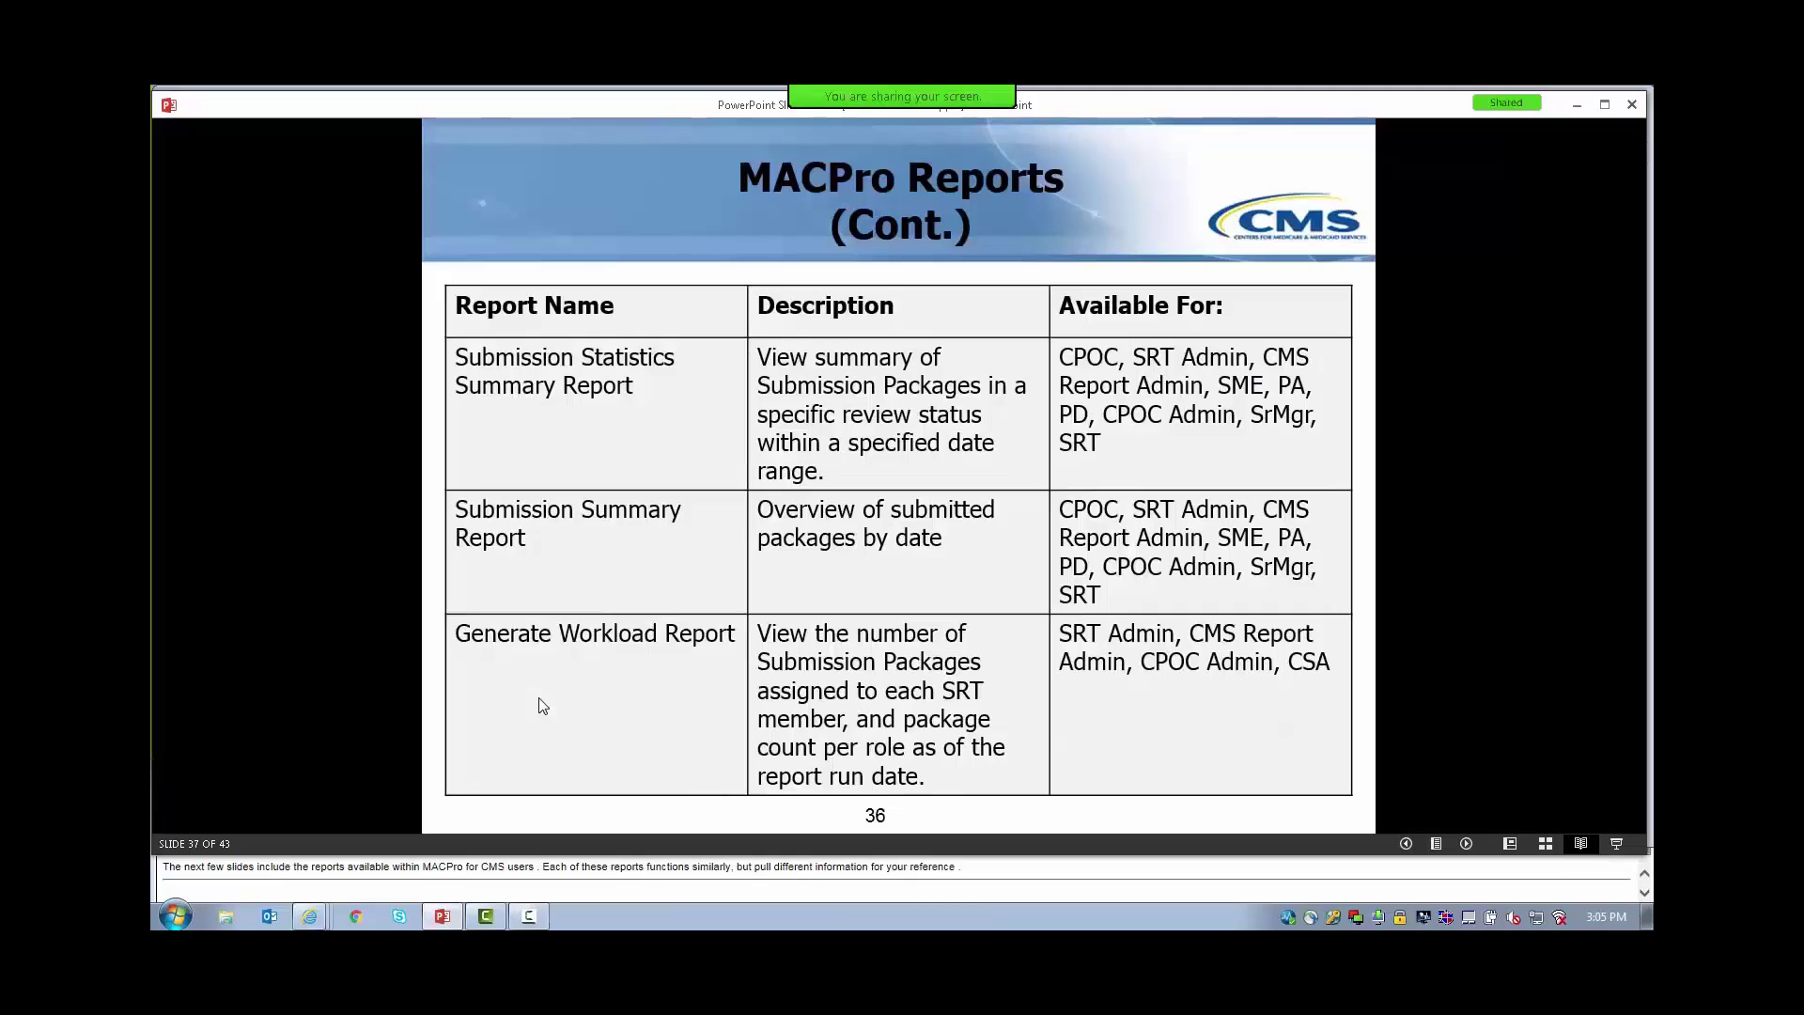
# Switch back to Appian in Internet Explorer, look through the list of available reports and open the Clock Status Report.
pyautogui.moveTo(325, 926)
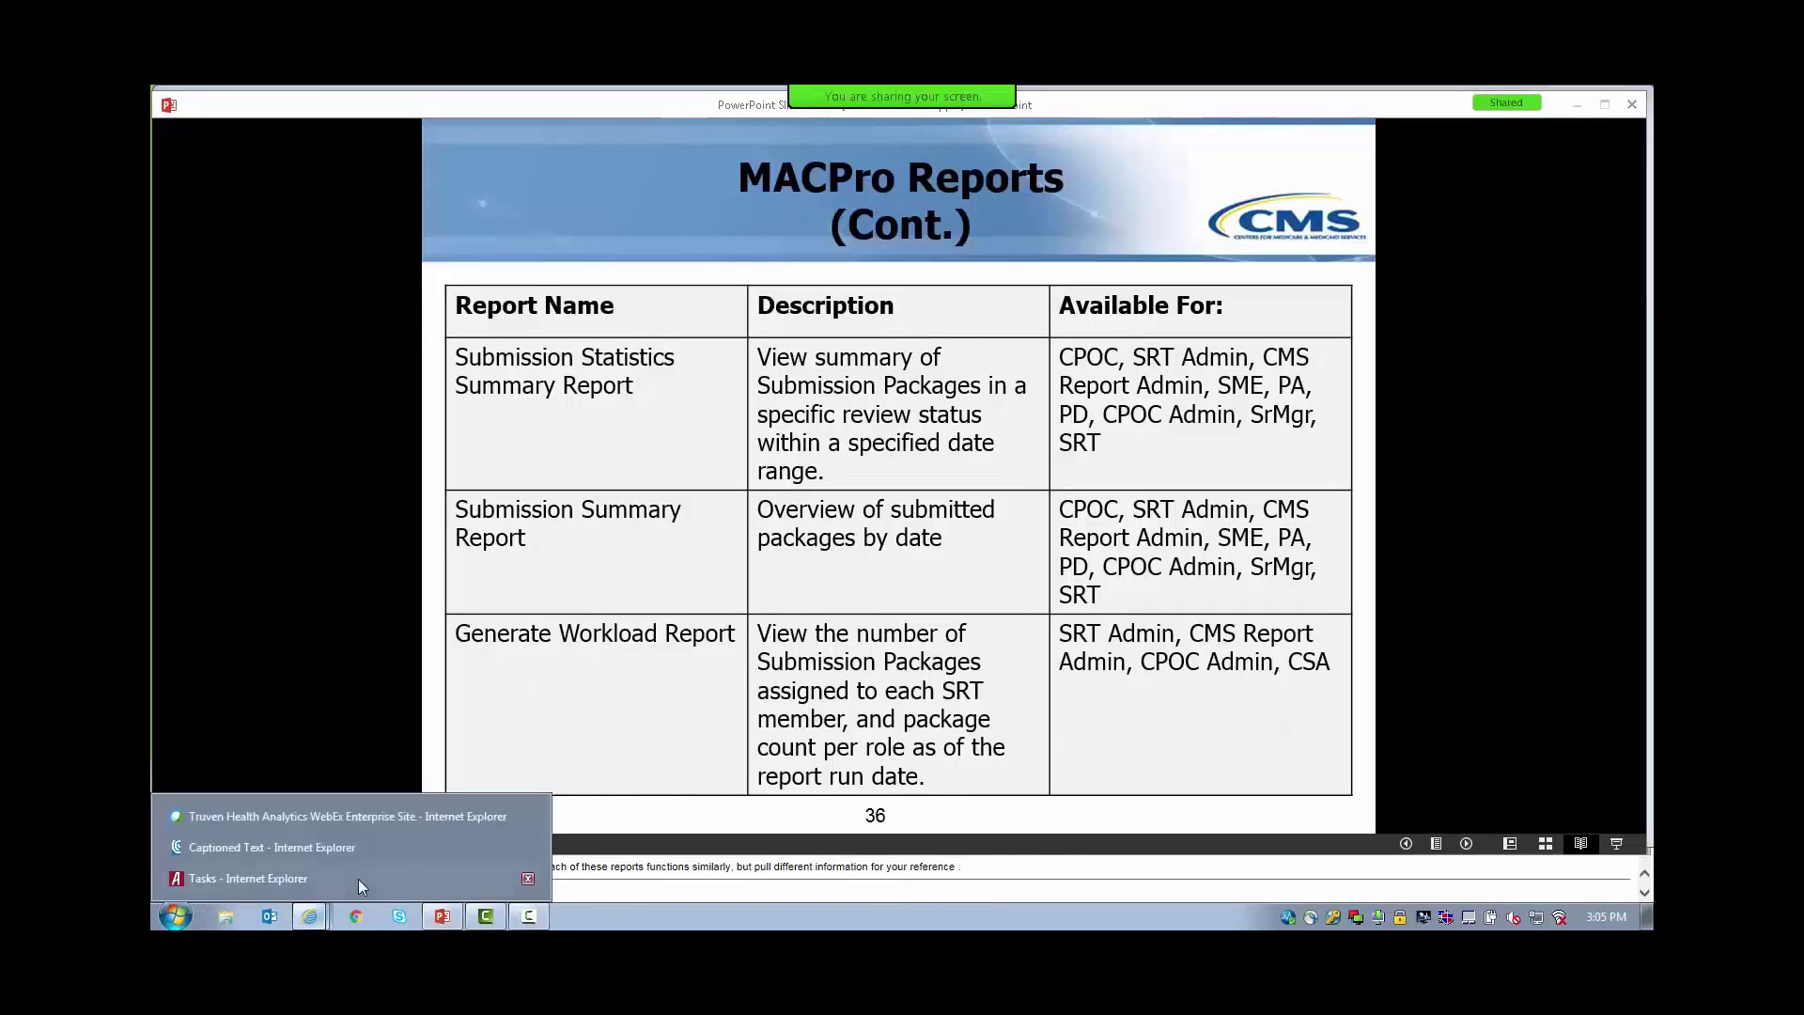
pyautogui.click(358, 874)
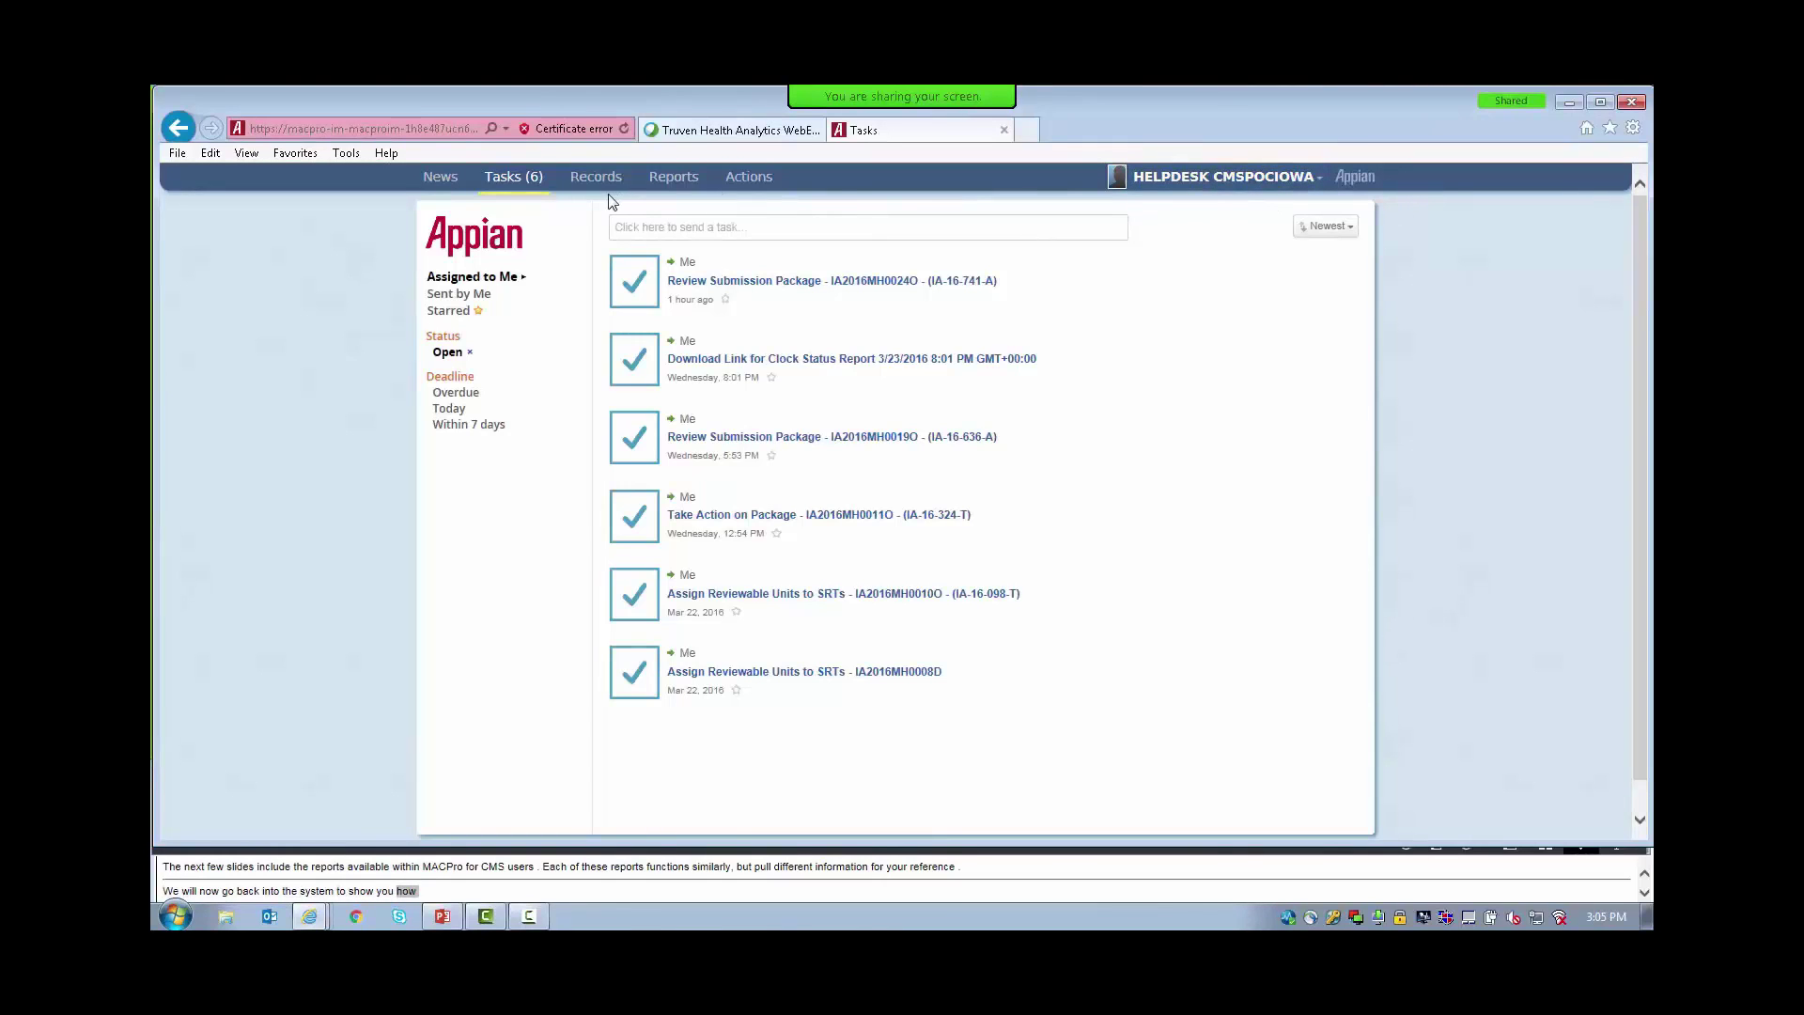
pyautogui.click(673, 187)
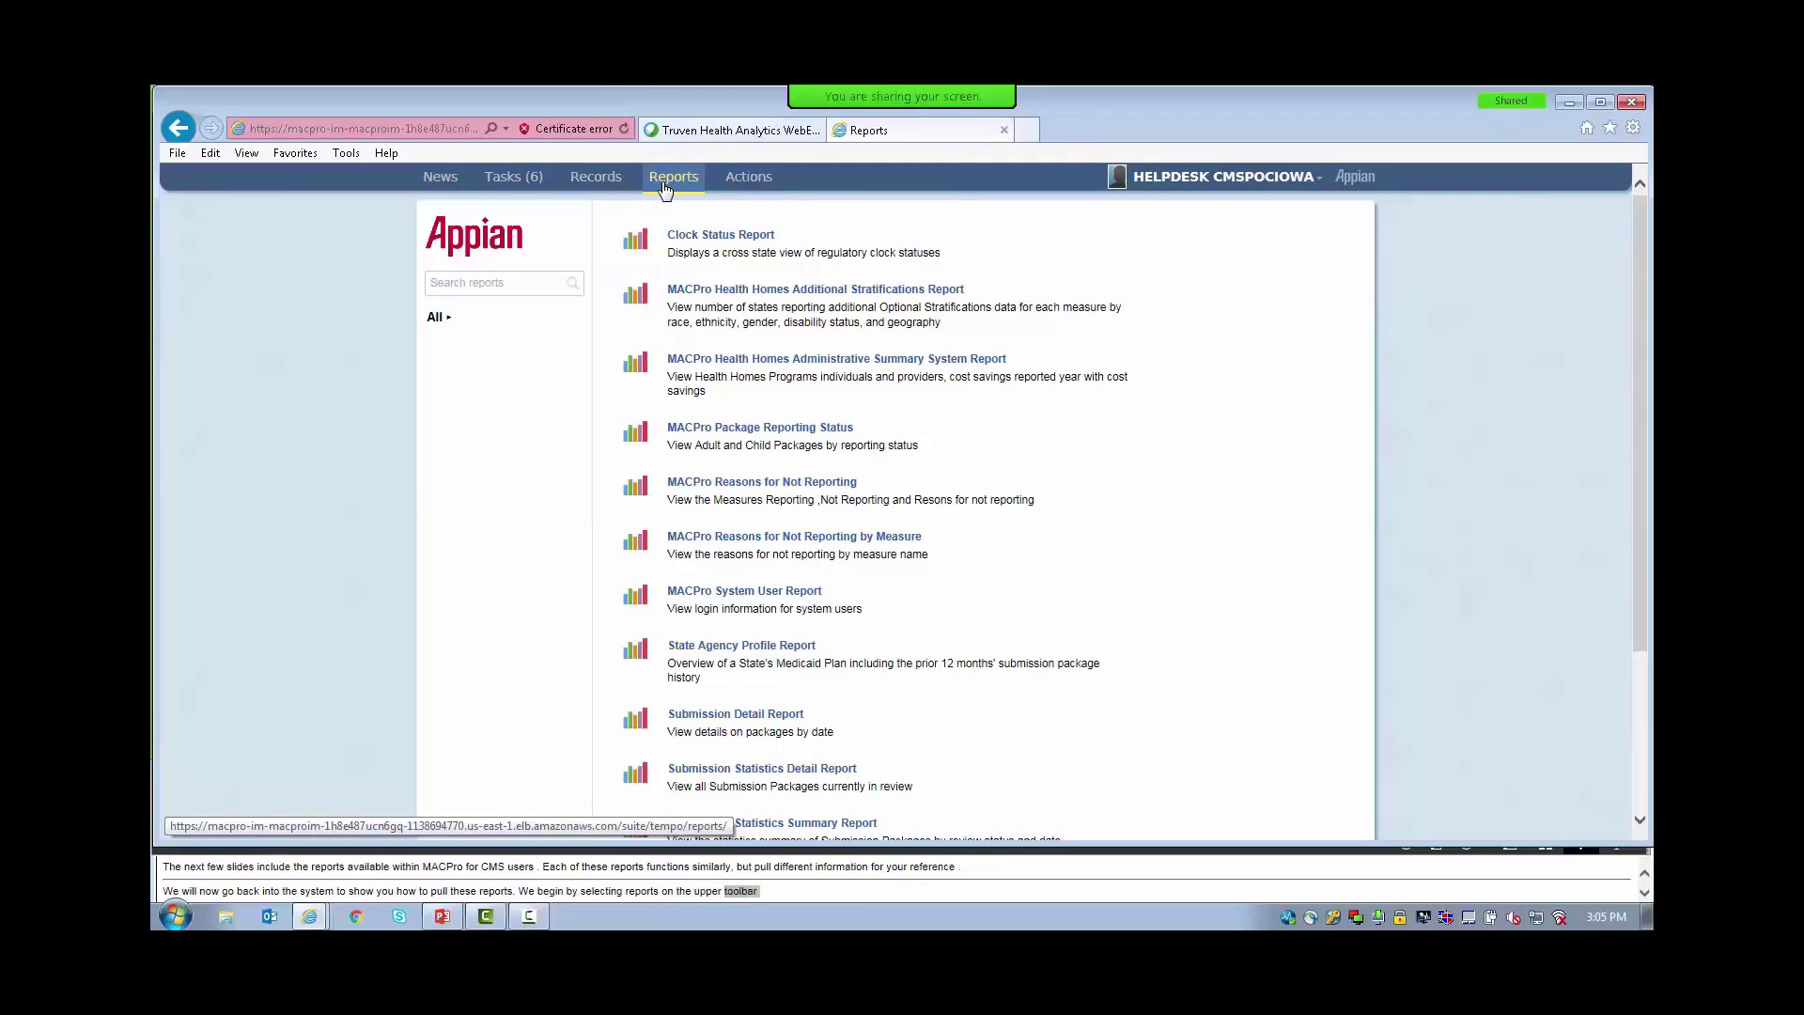
pyautogui.scroll(-2, 1049, 438)
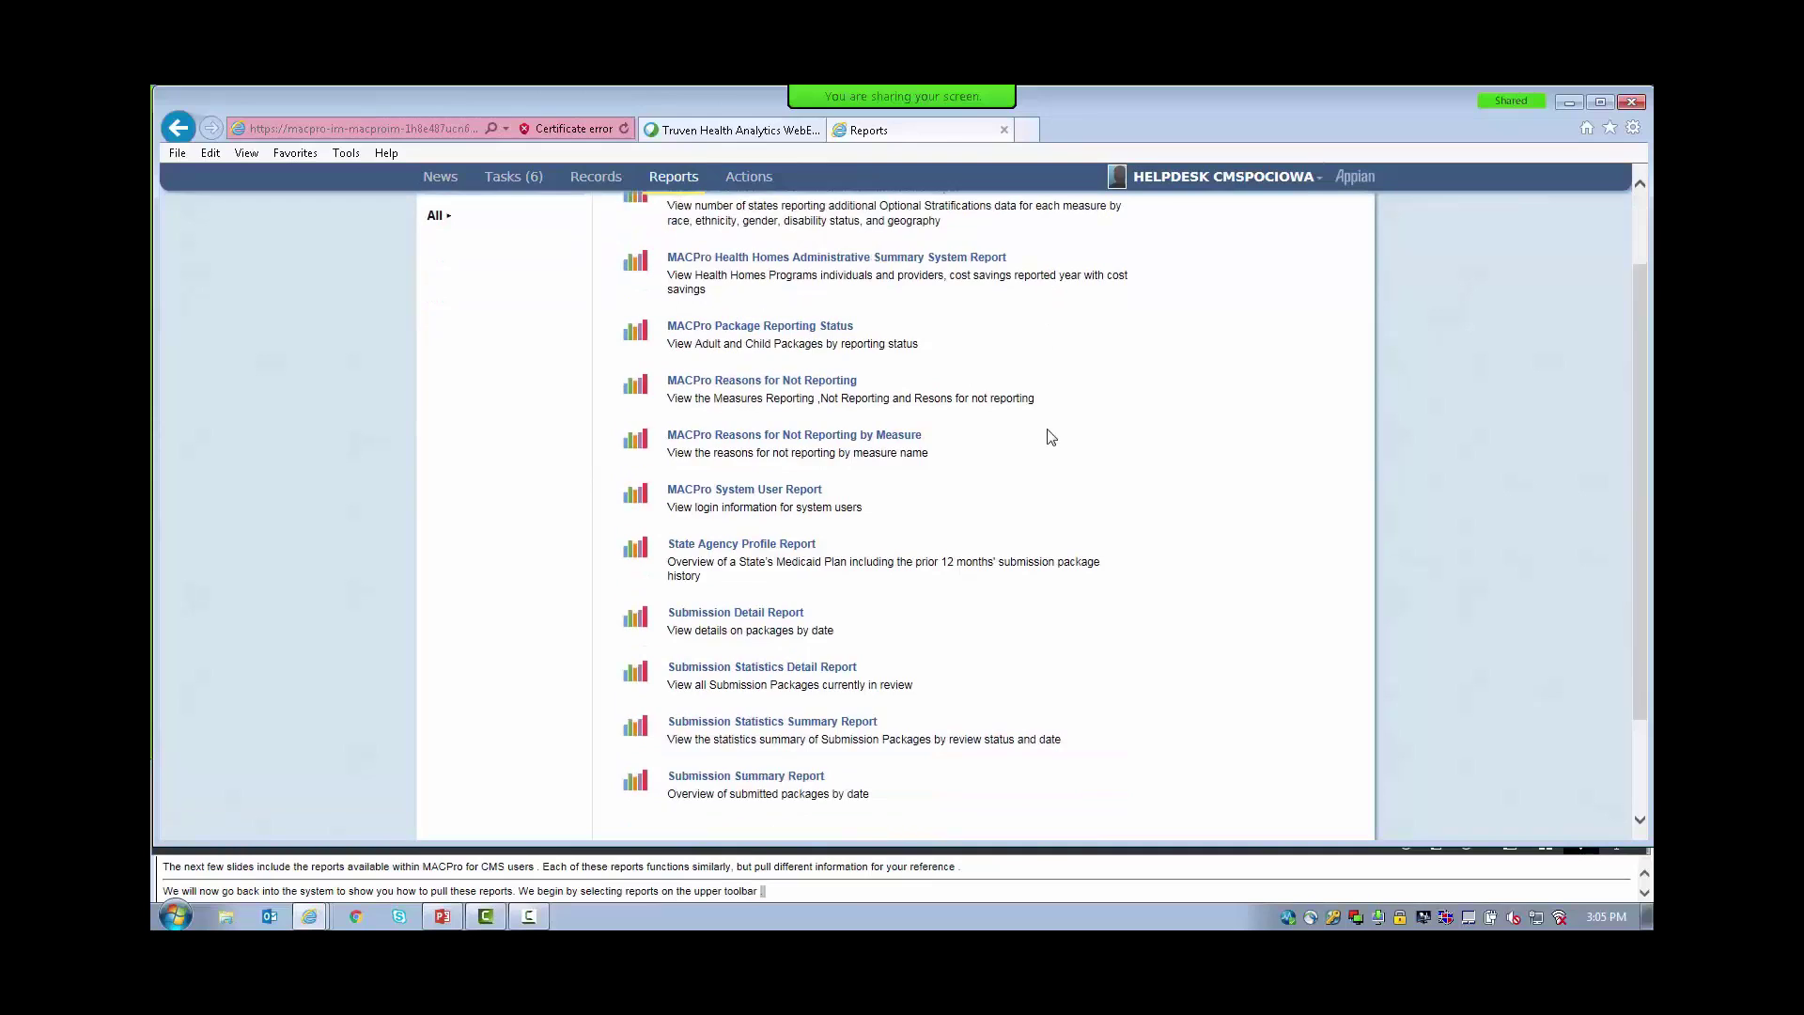
pyautogui.scroll(2, 1050, 437)
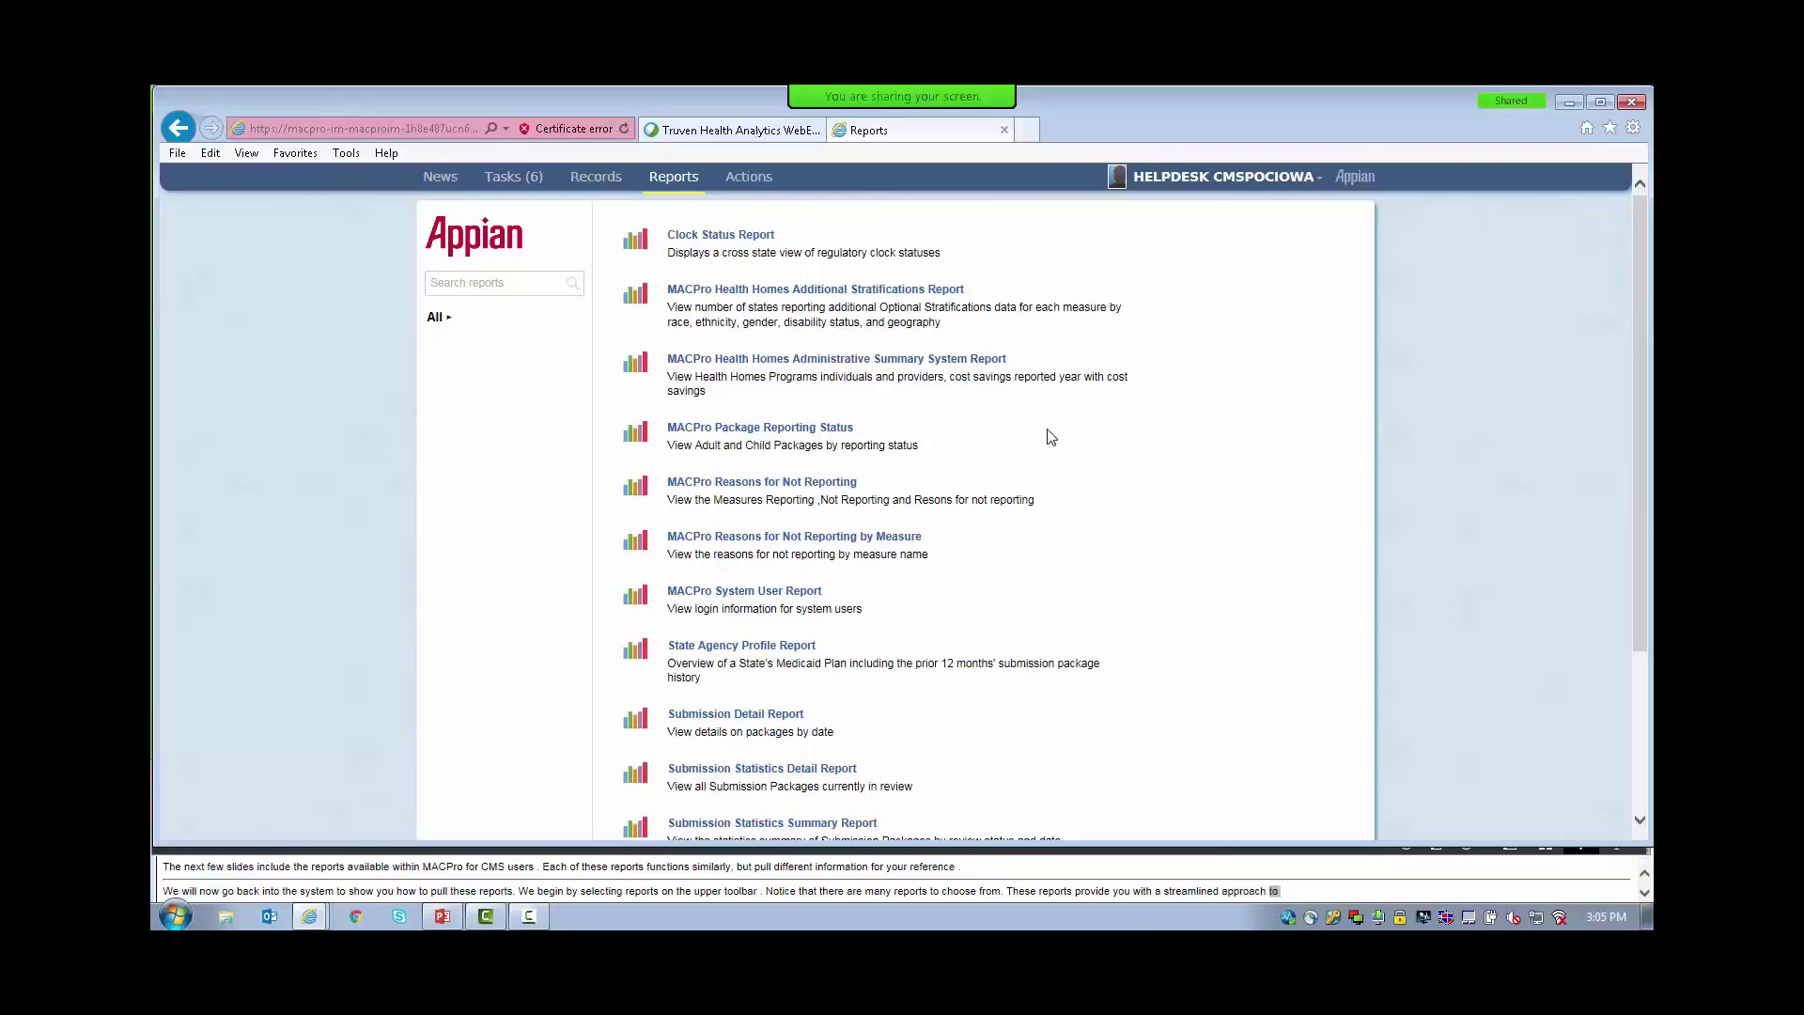
pyautogui.scroll(-1, 1051, 437)
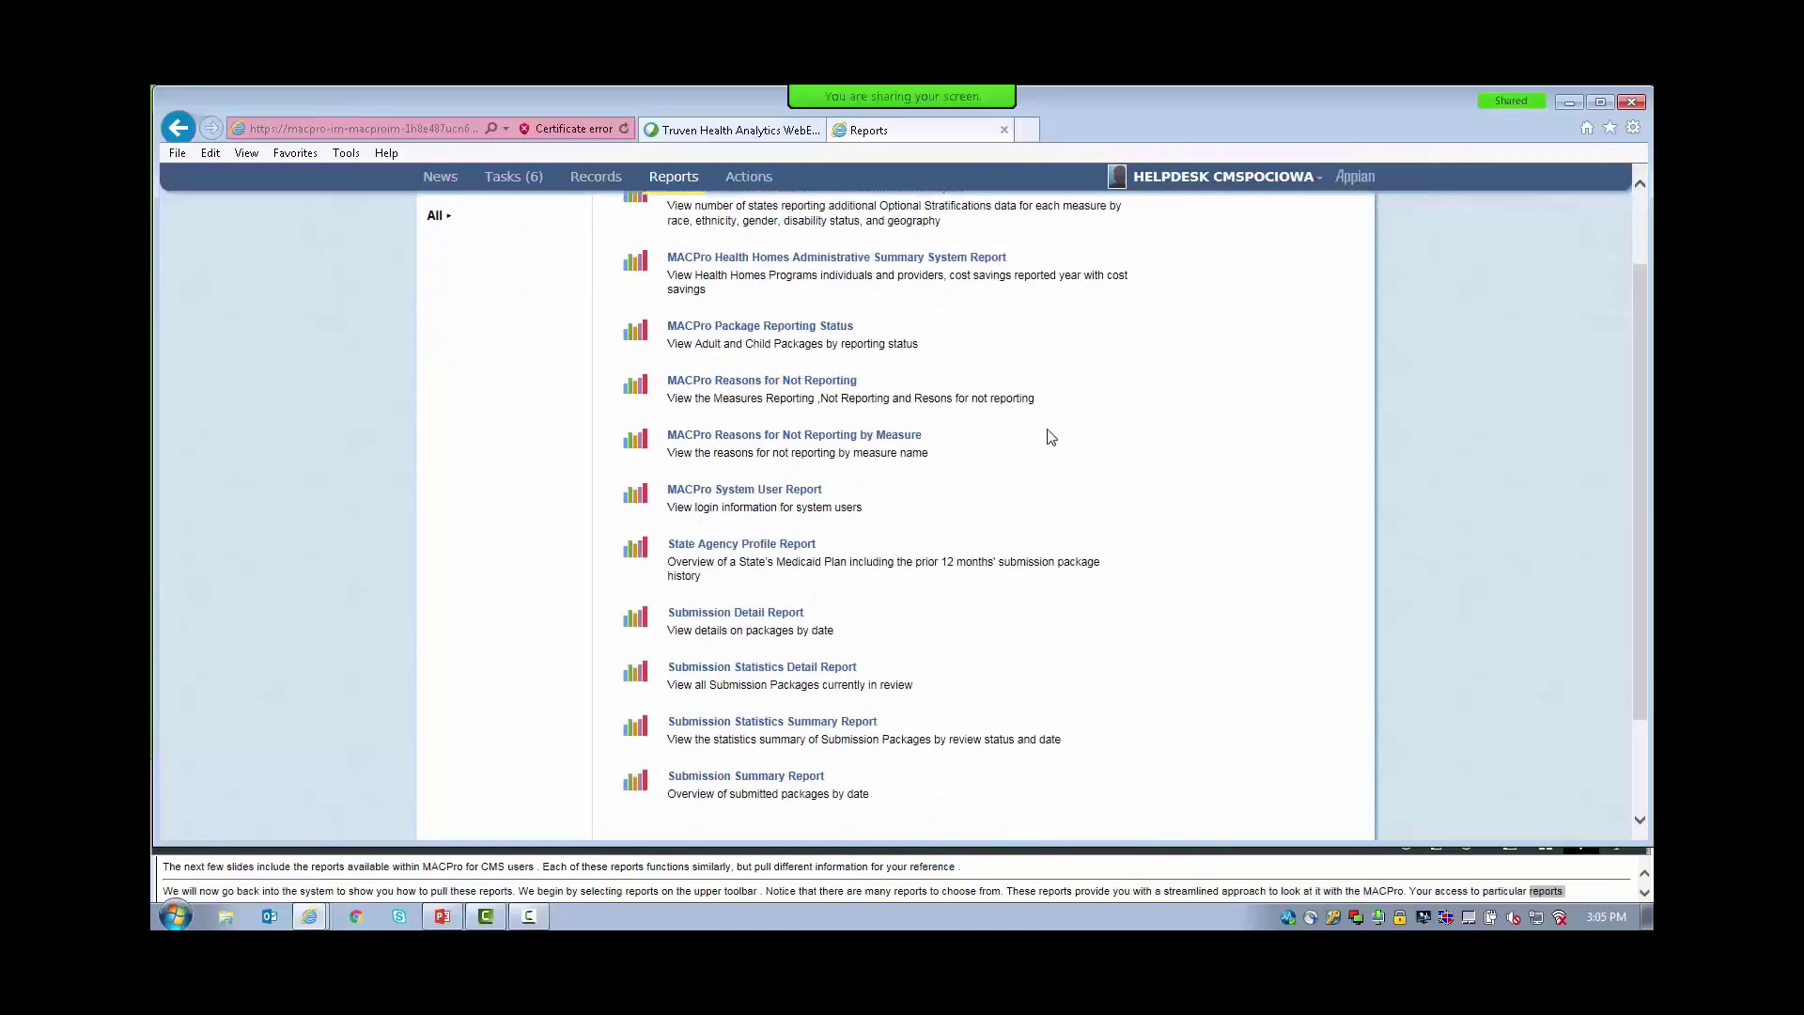
pyautogui.scroll(1, 1051, 437)
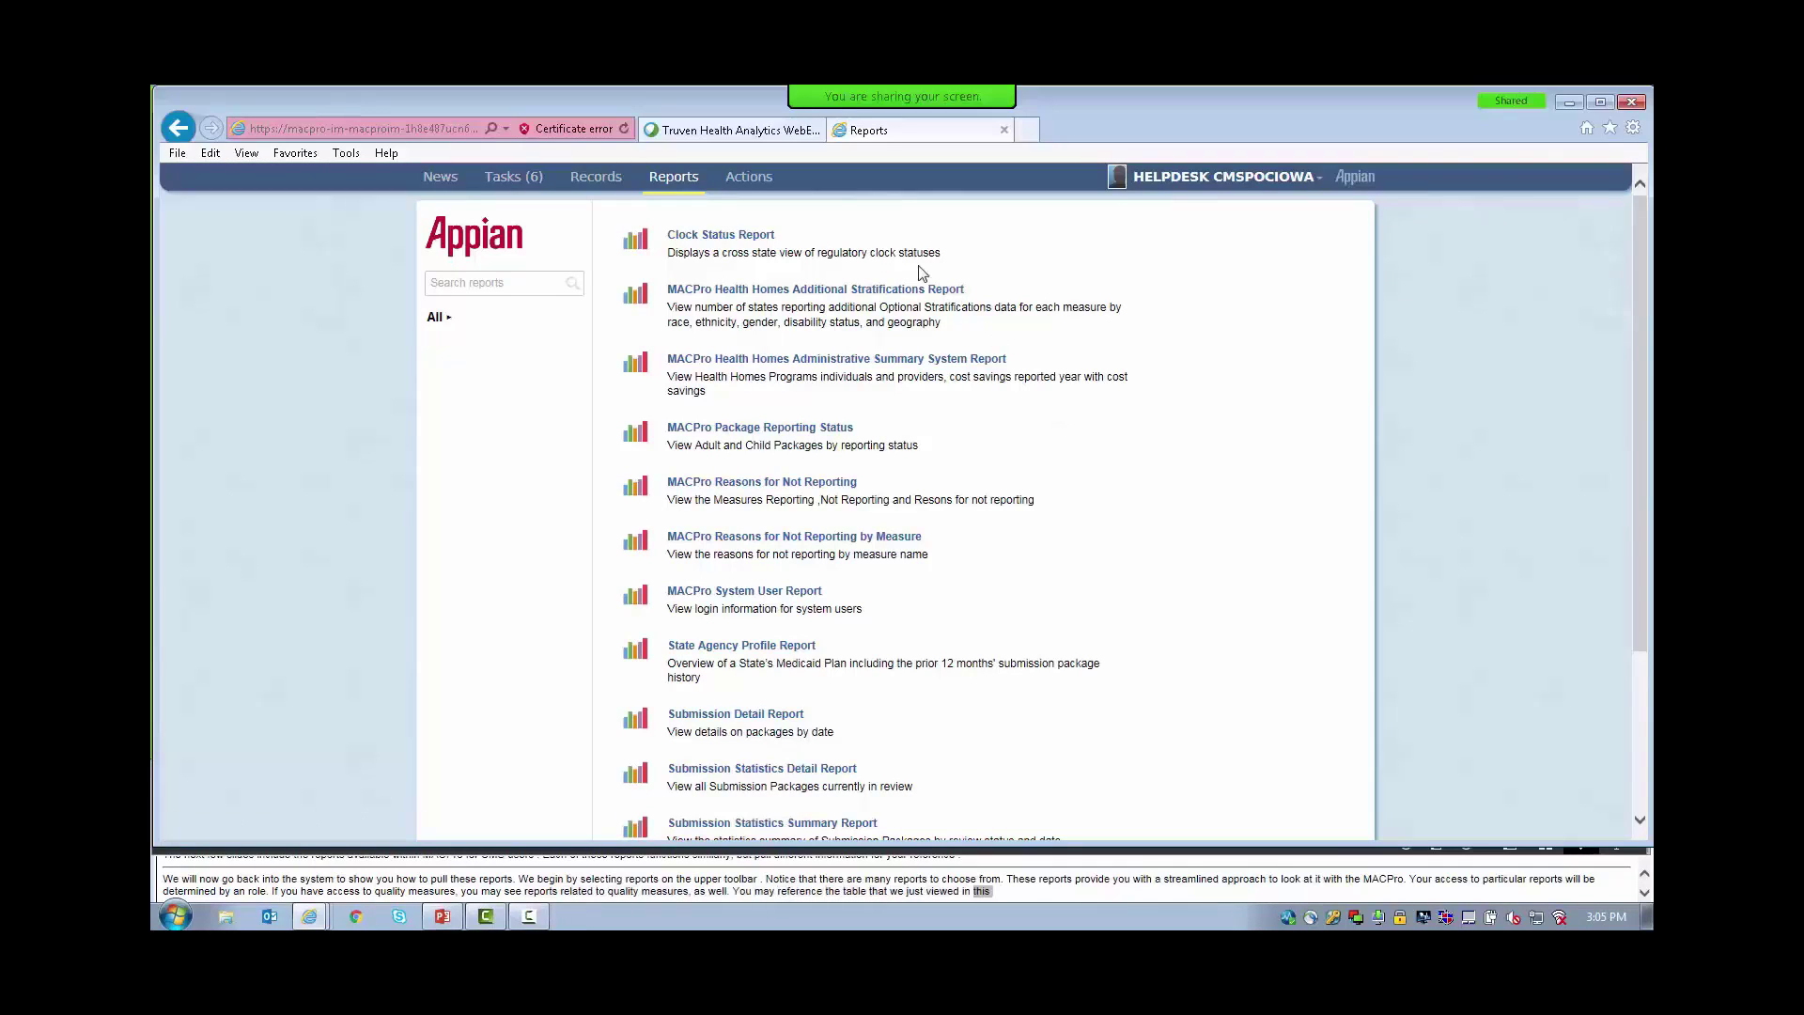
pyautogui.click(730, 237)
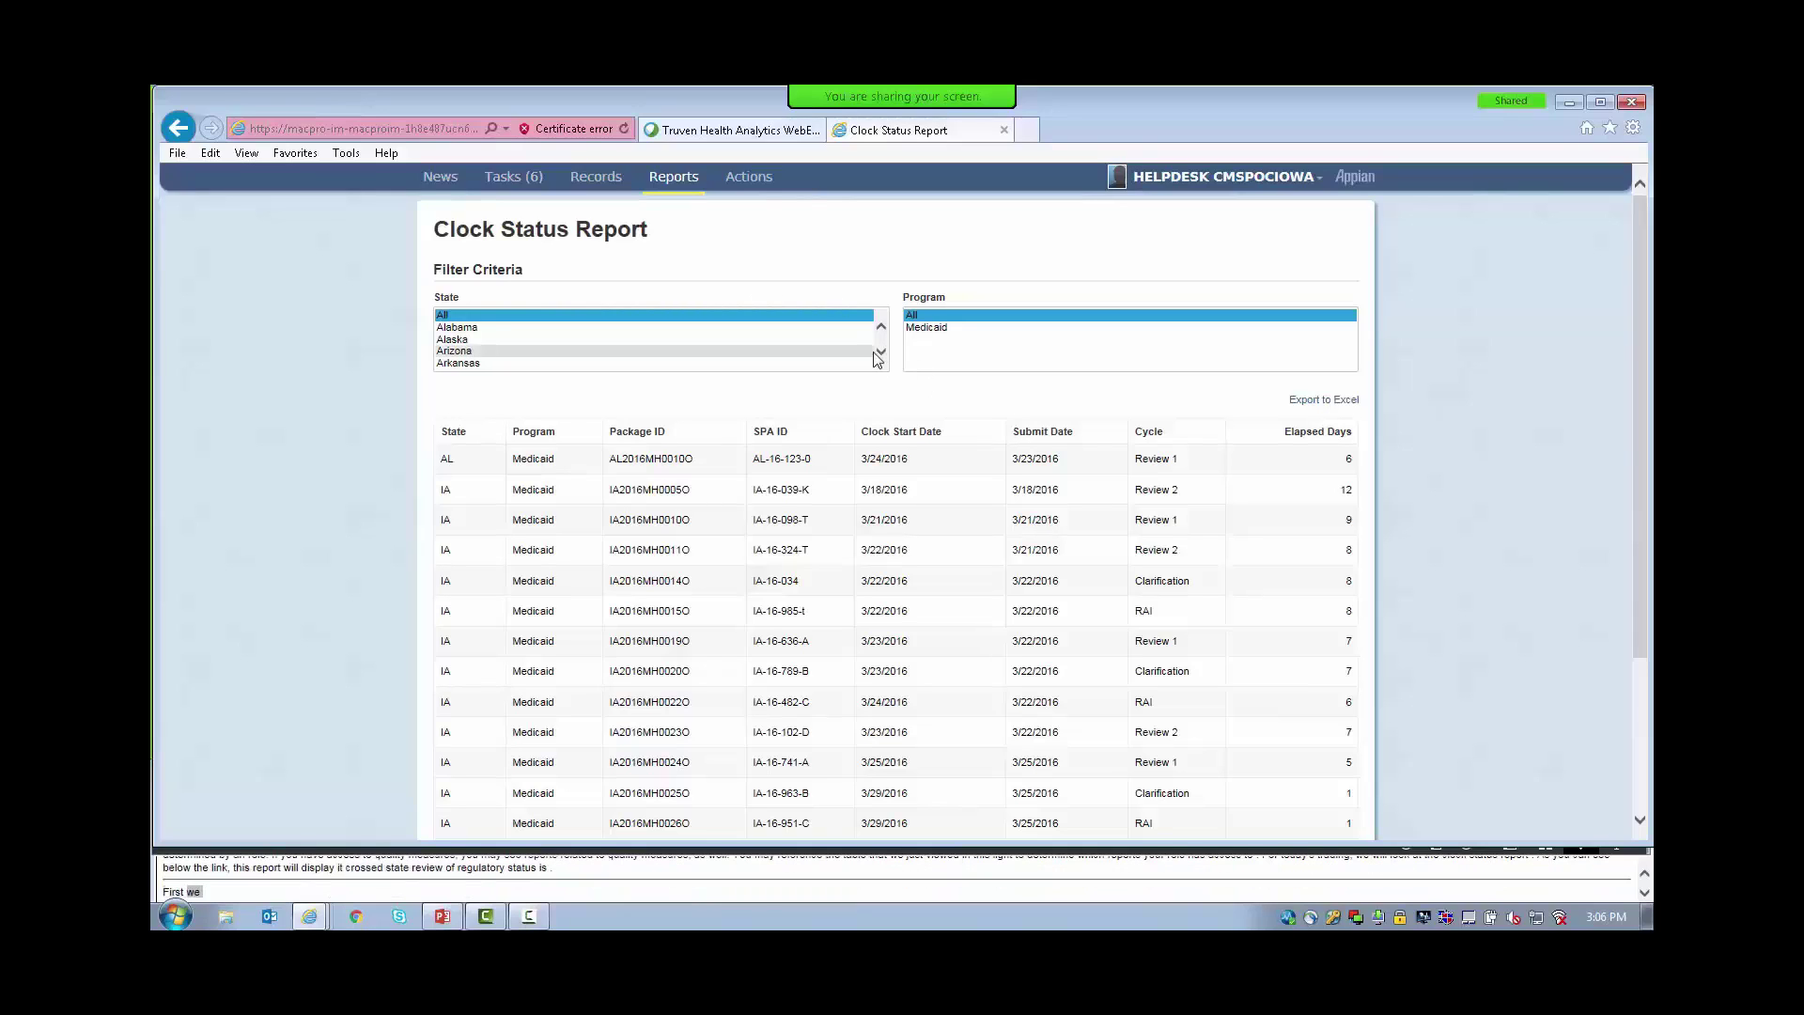
# Filter the Clock Status Report to the state Iowa and sort its table by Program, finally by SPA ID.
pyautogui.scroll(-5, 880, 352)
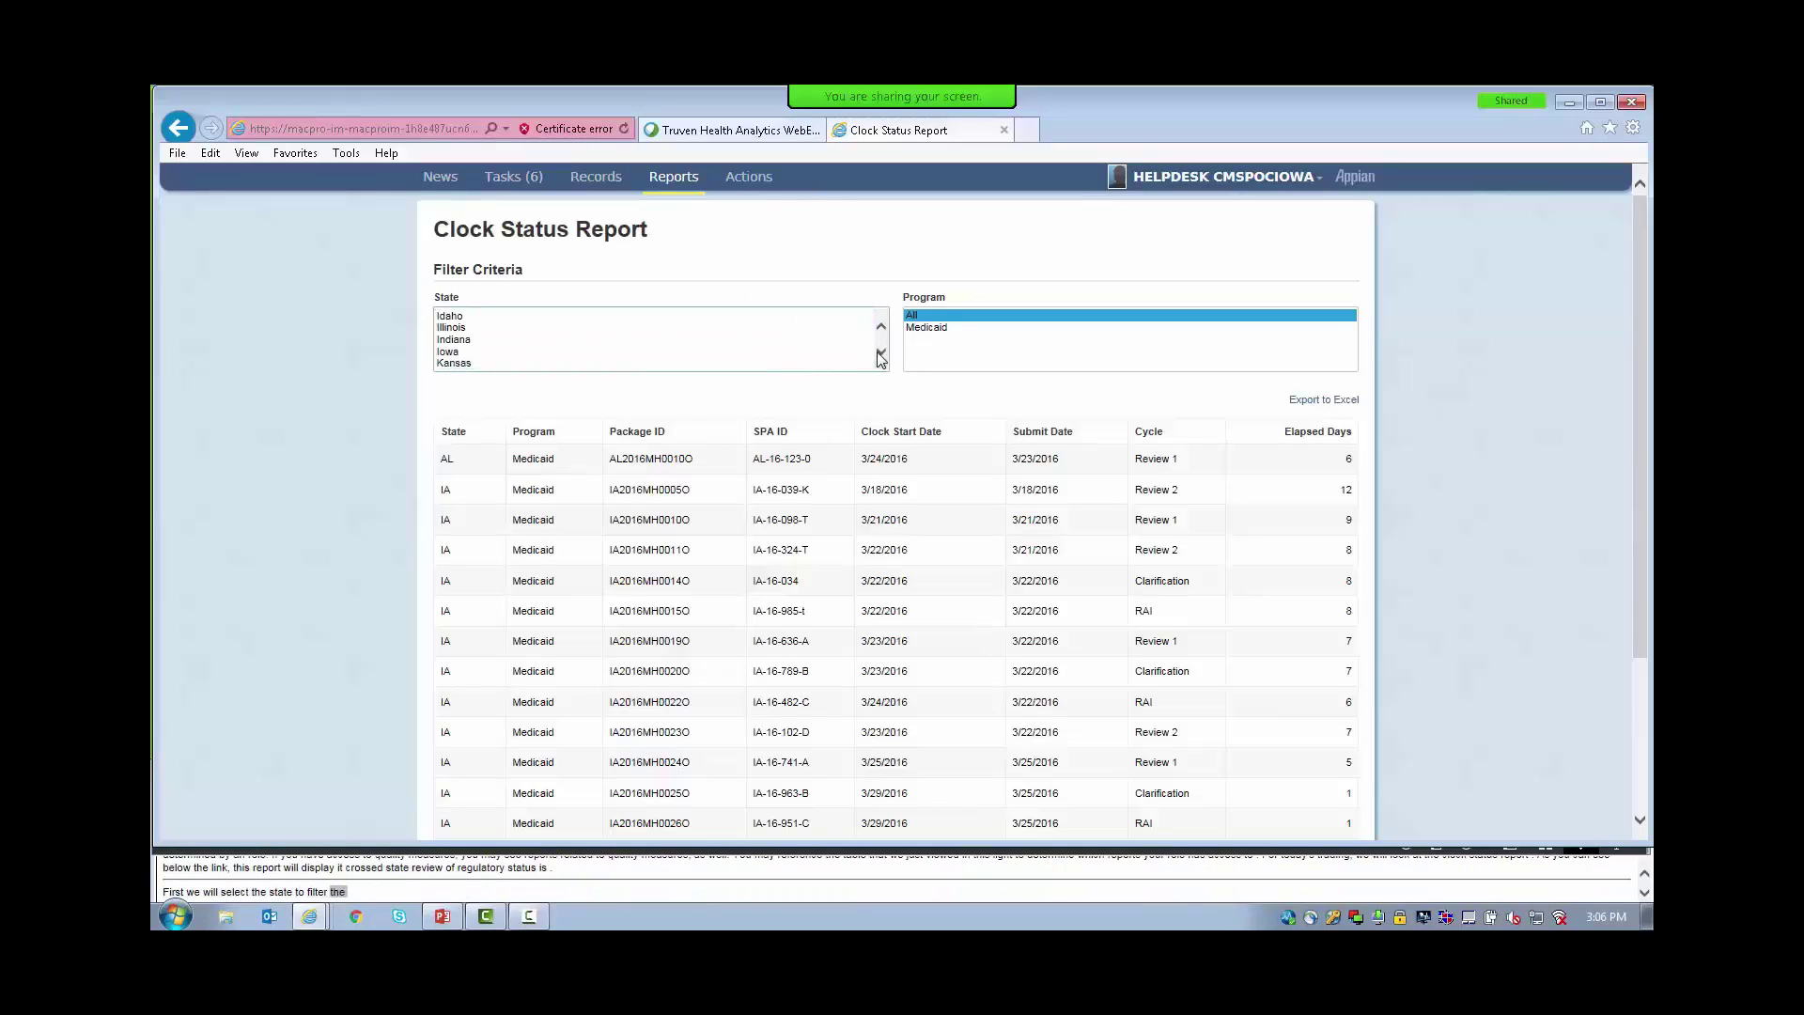
pyautogui.click(505, 353)
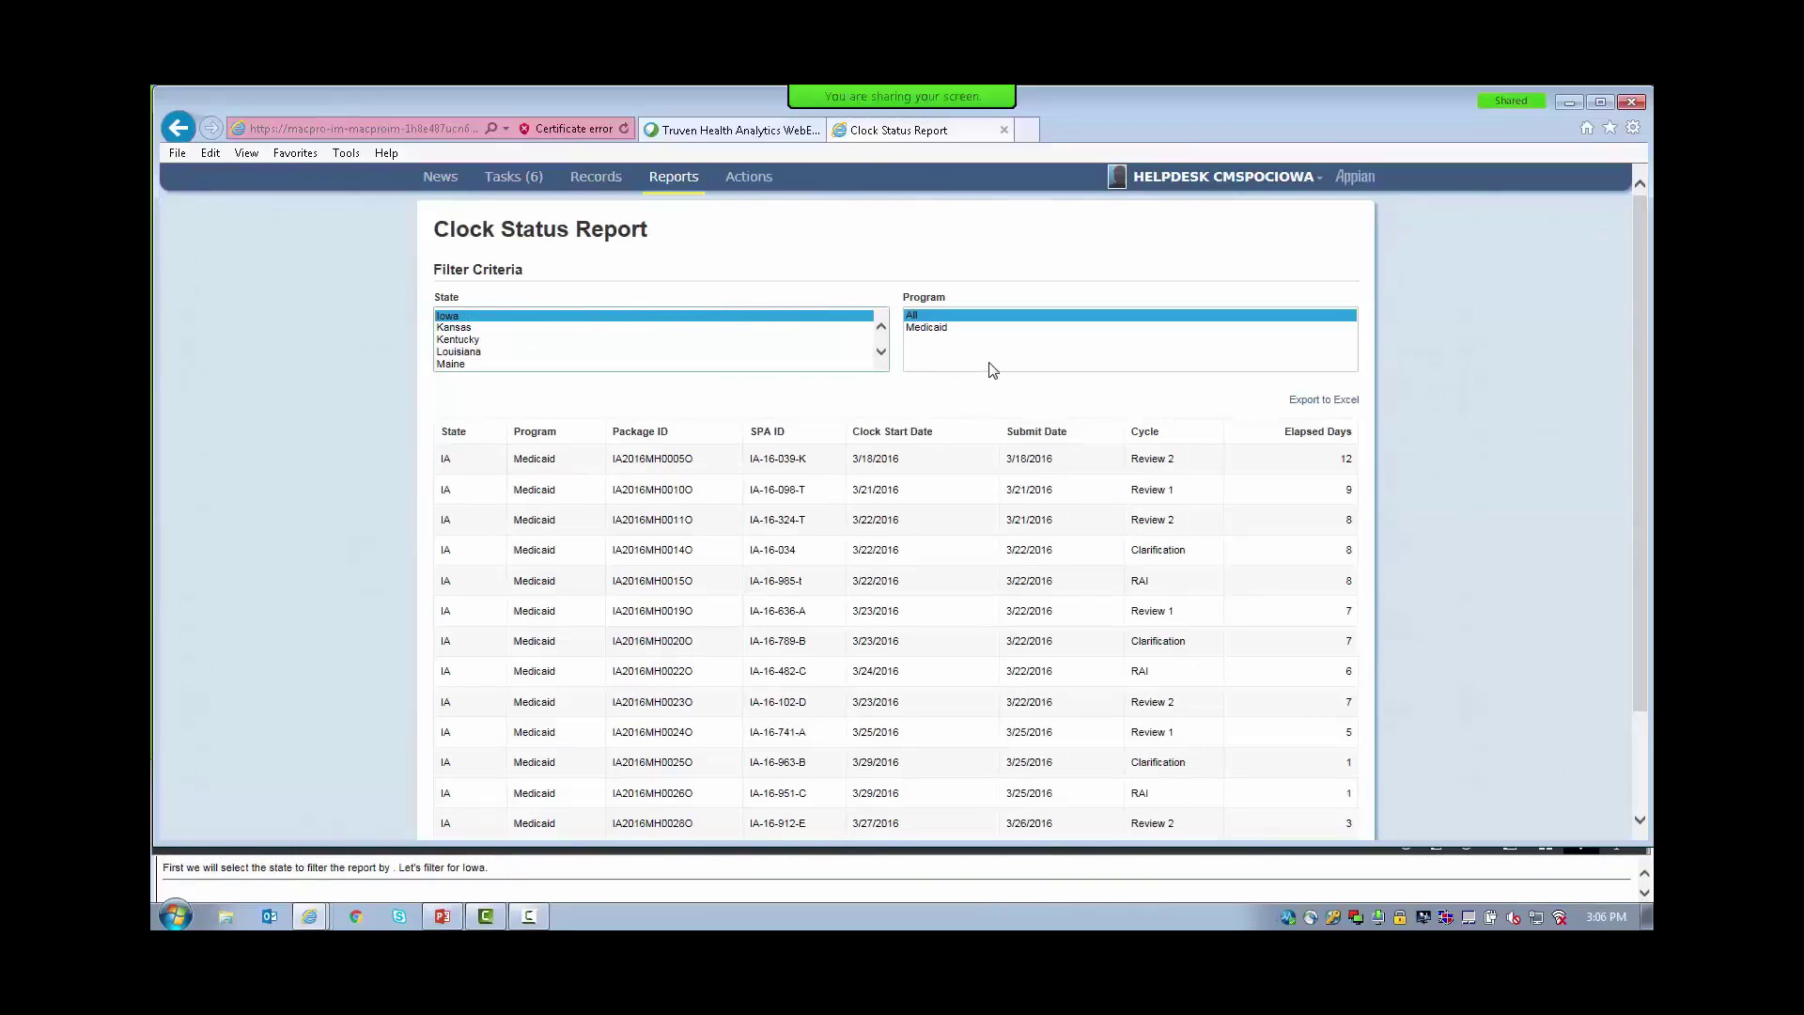
pyautogui.scroll(-2, 972, 404)
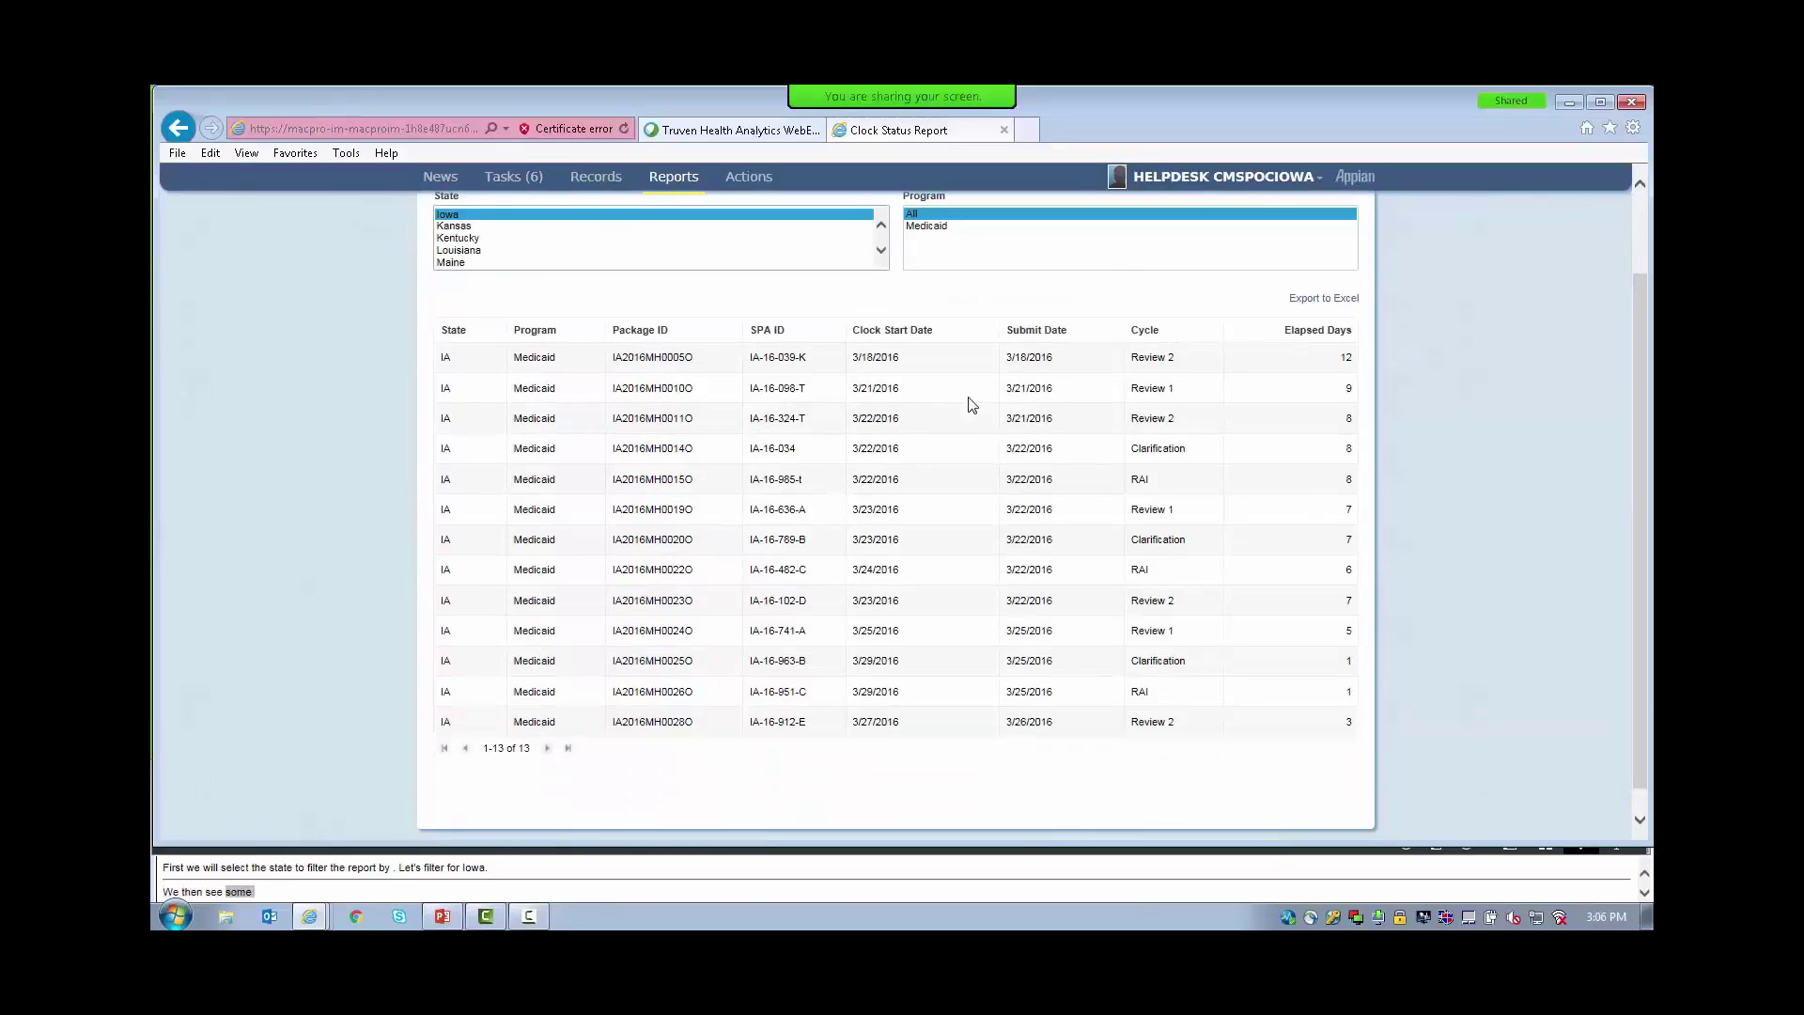
pyautogui.click(575, 338)
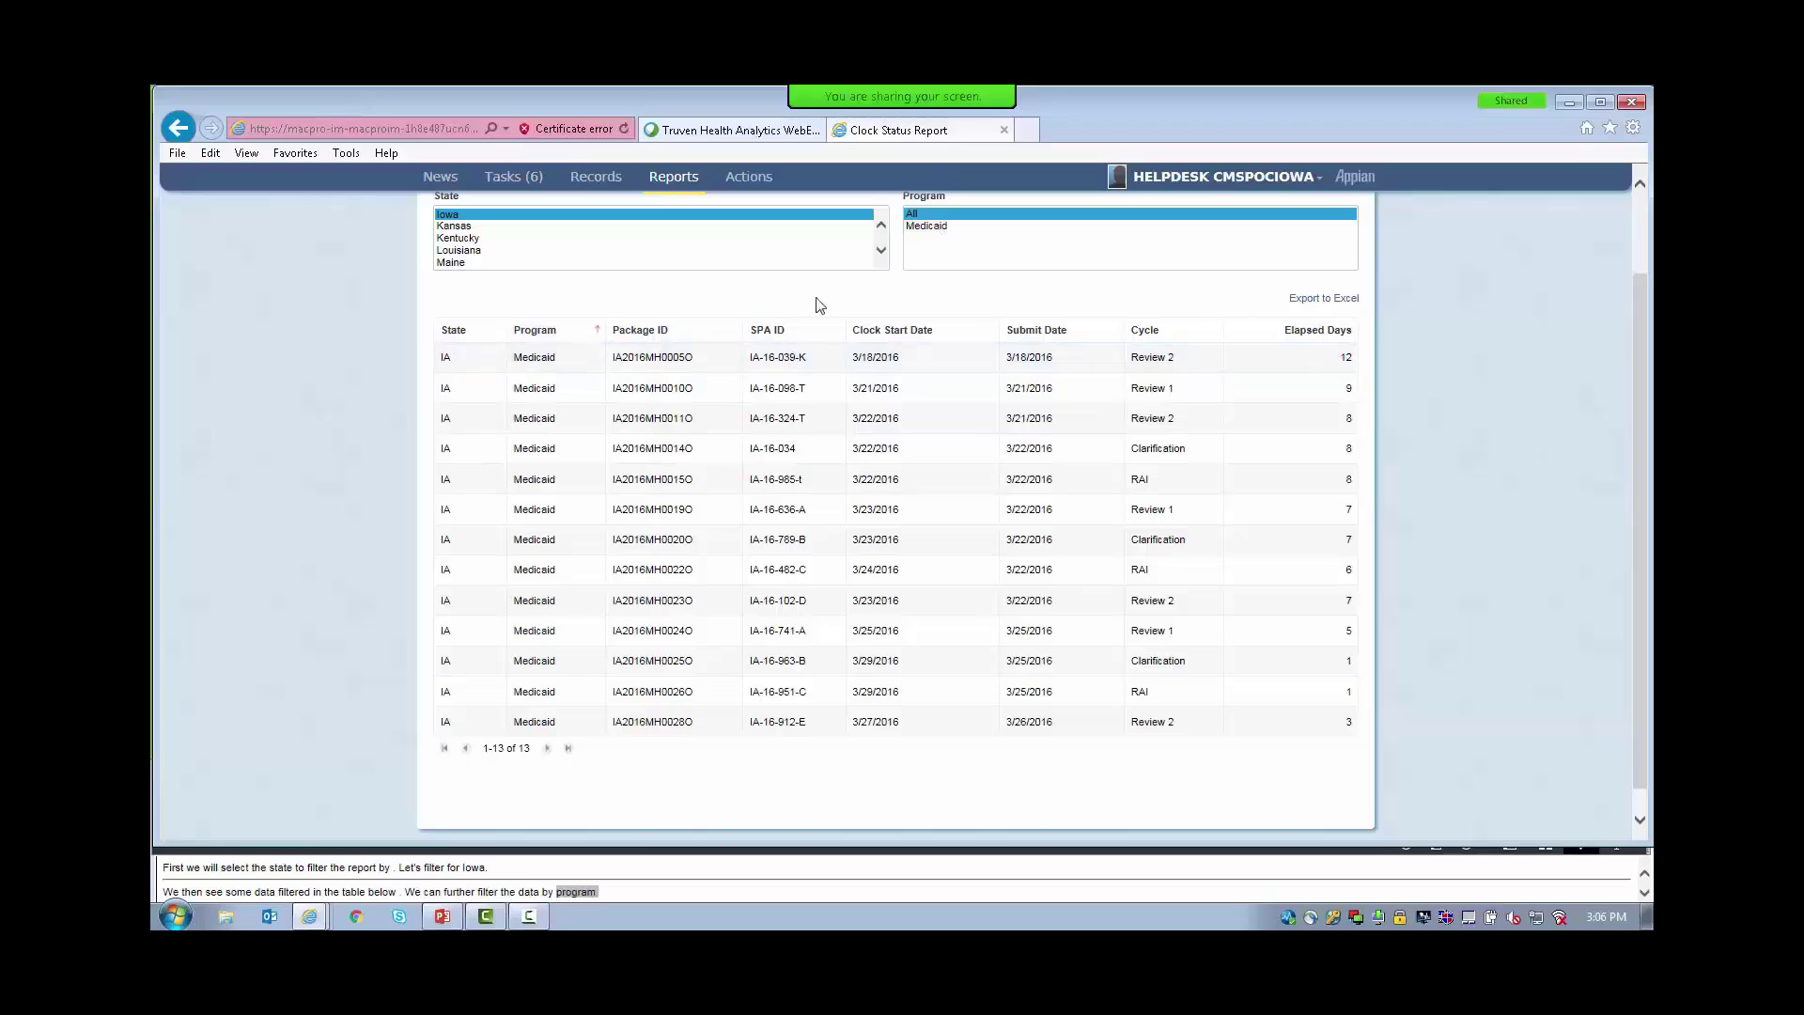
pyautogui.click(778, 337)
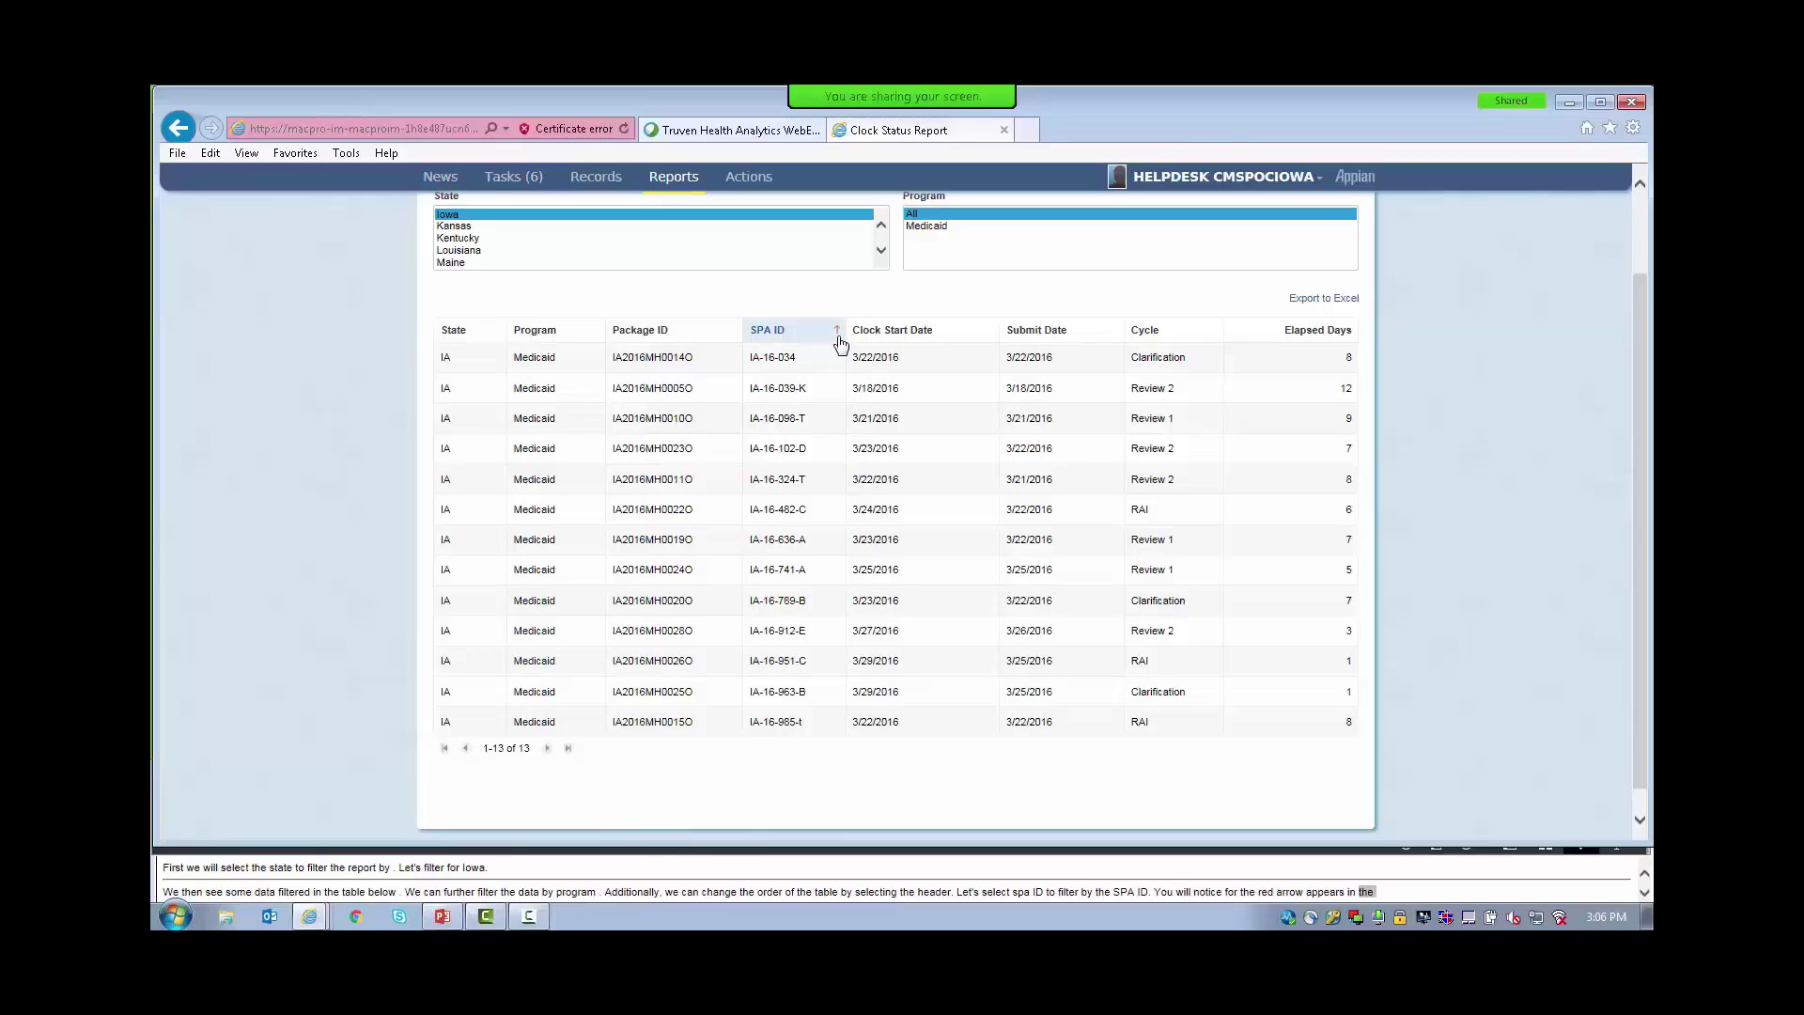
# Export the filtered Clock Status Report to Excel, and open and close its newest download link task from the task list.
pyautogui.click(1329, 300)
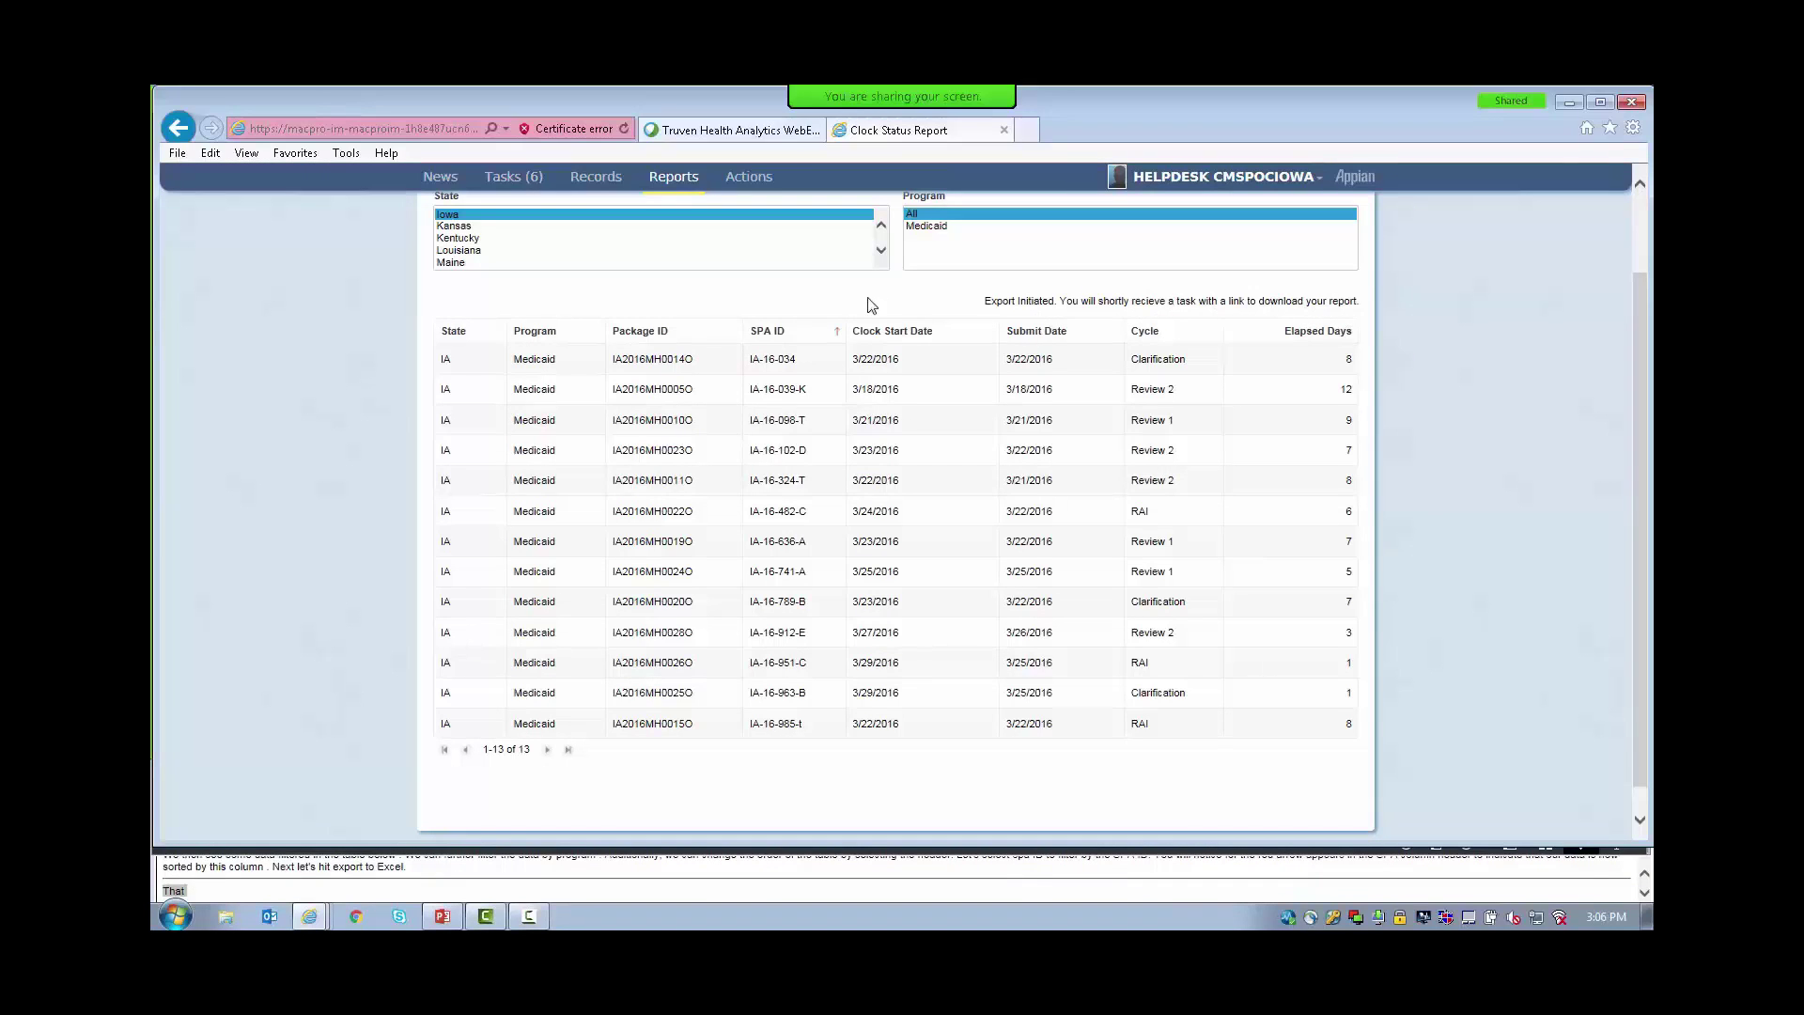
pyautogui.scroll(2, 872, 306)
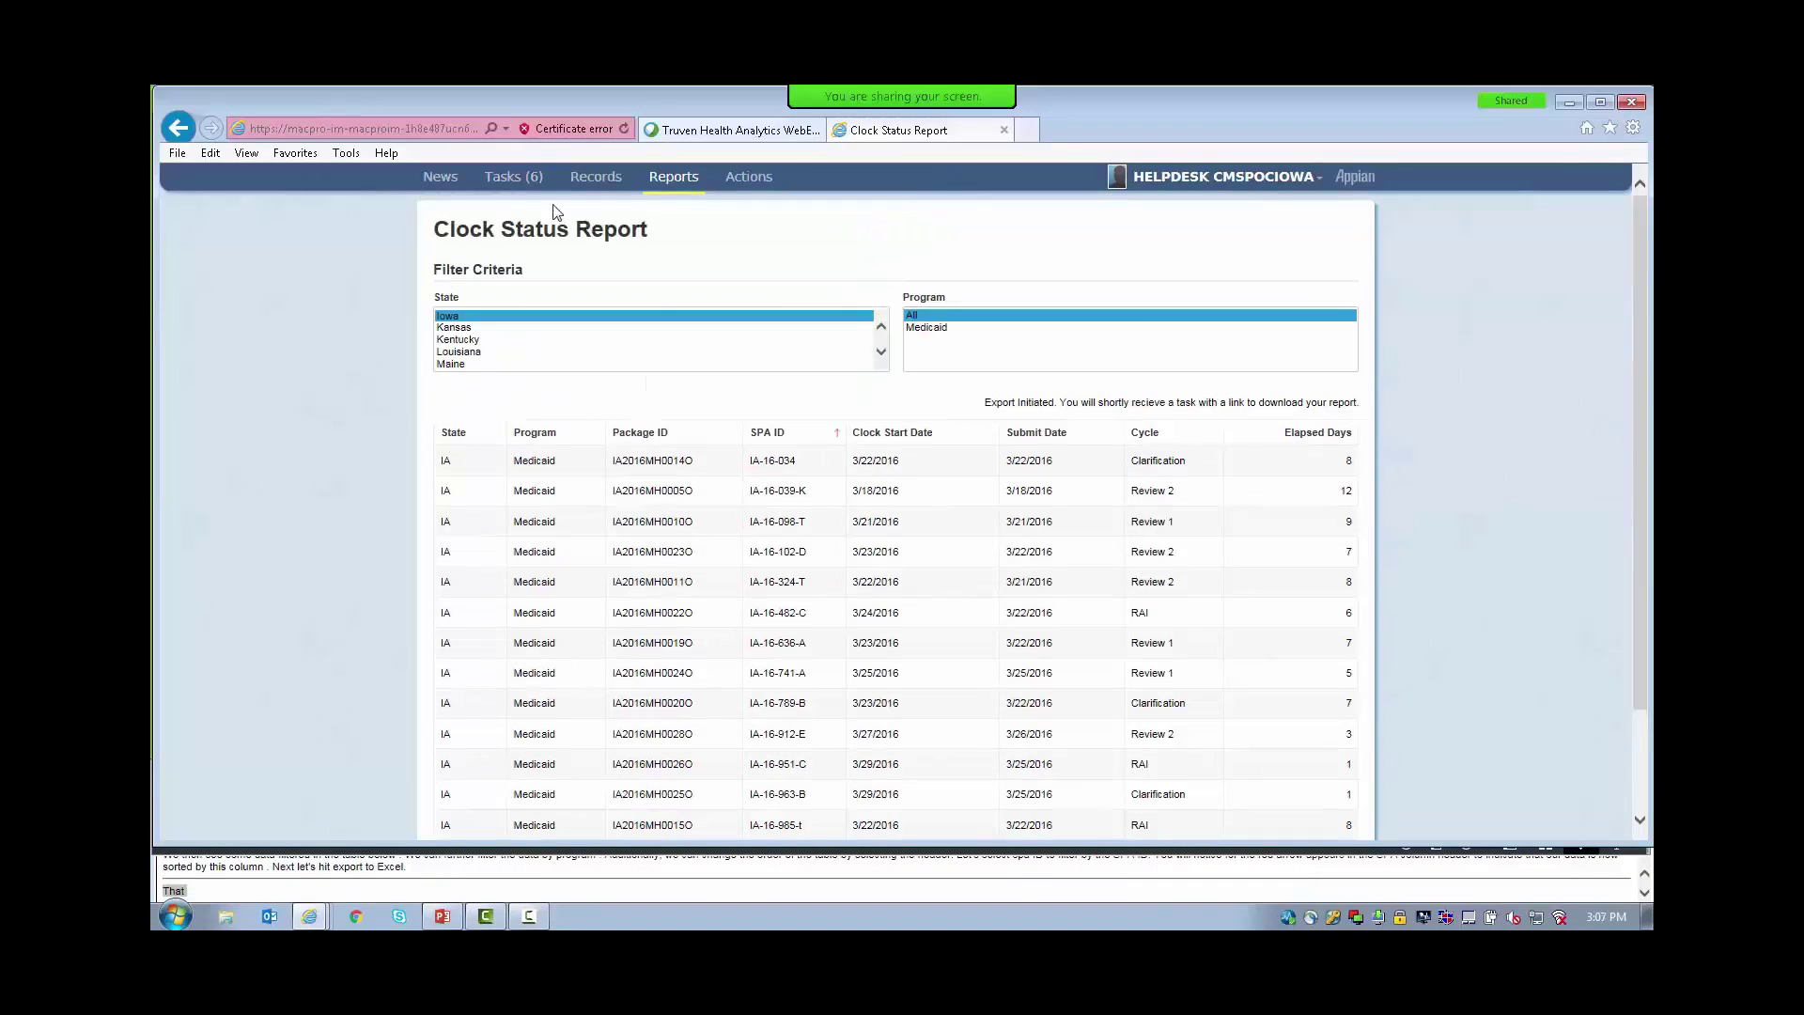
pyautogui.click(527, 189)
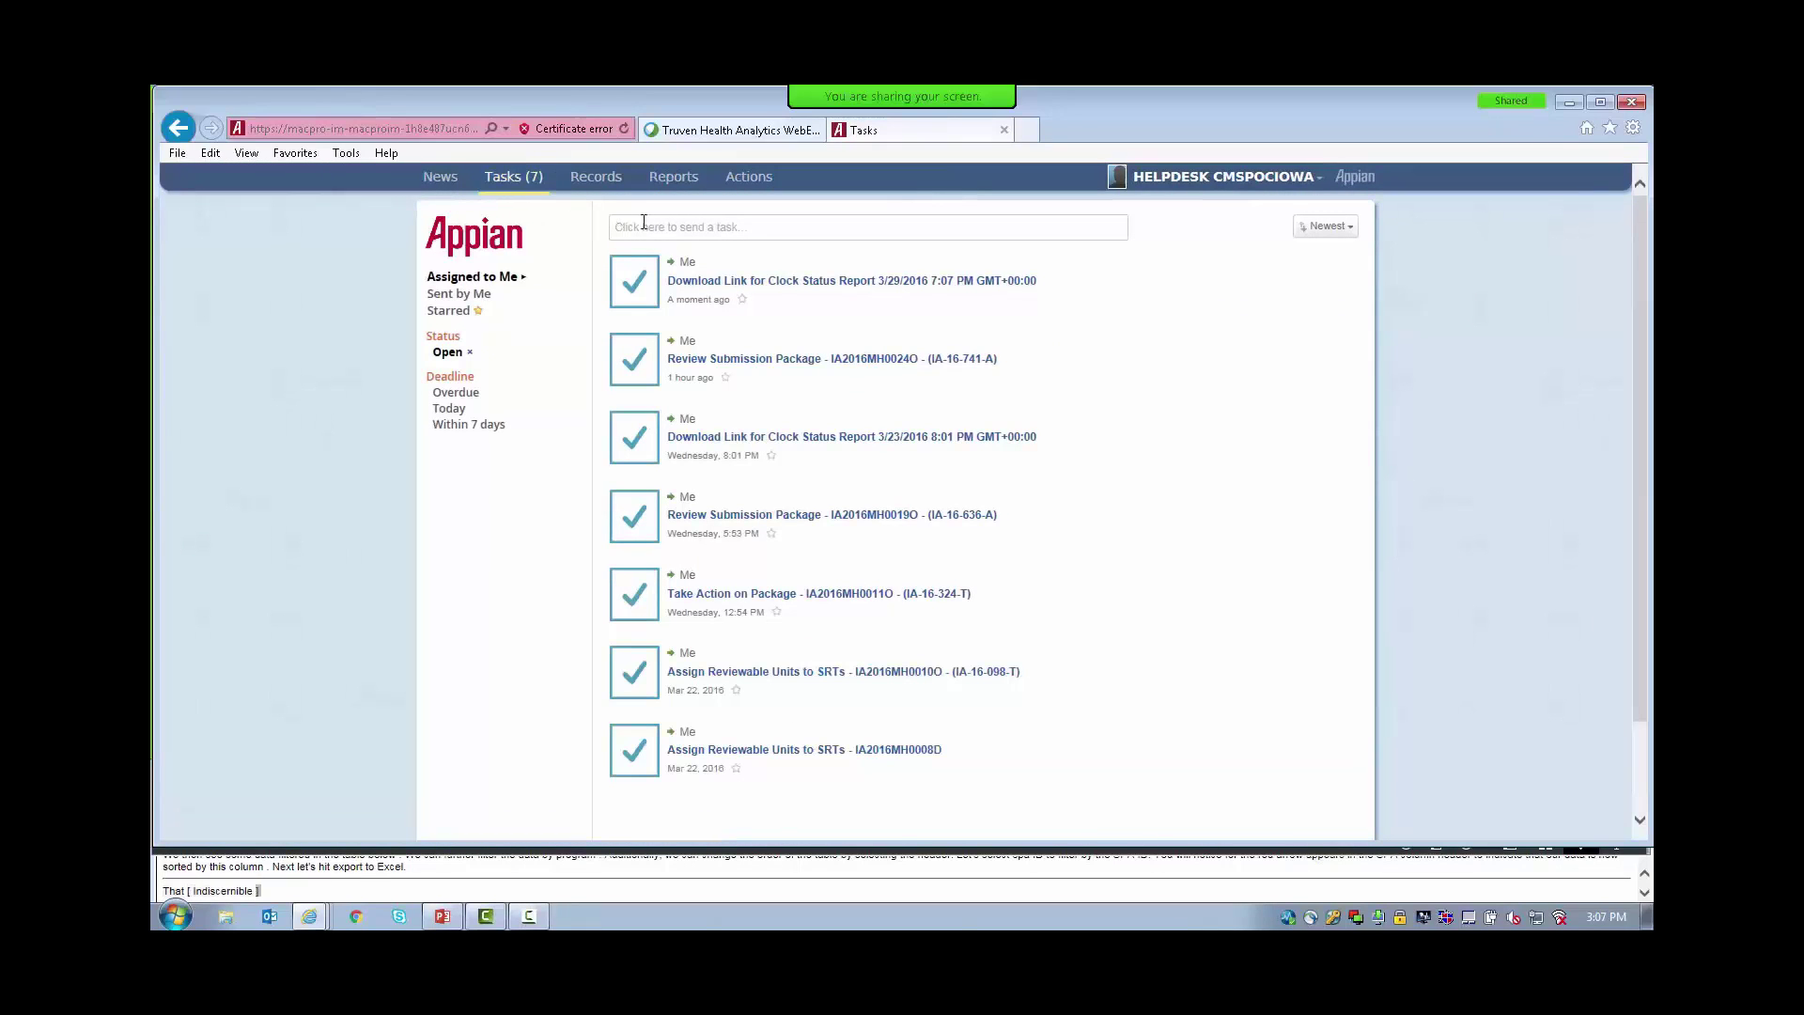
pyautogui.click(926, 284)
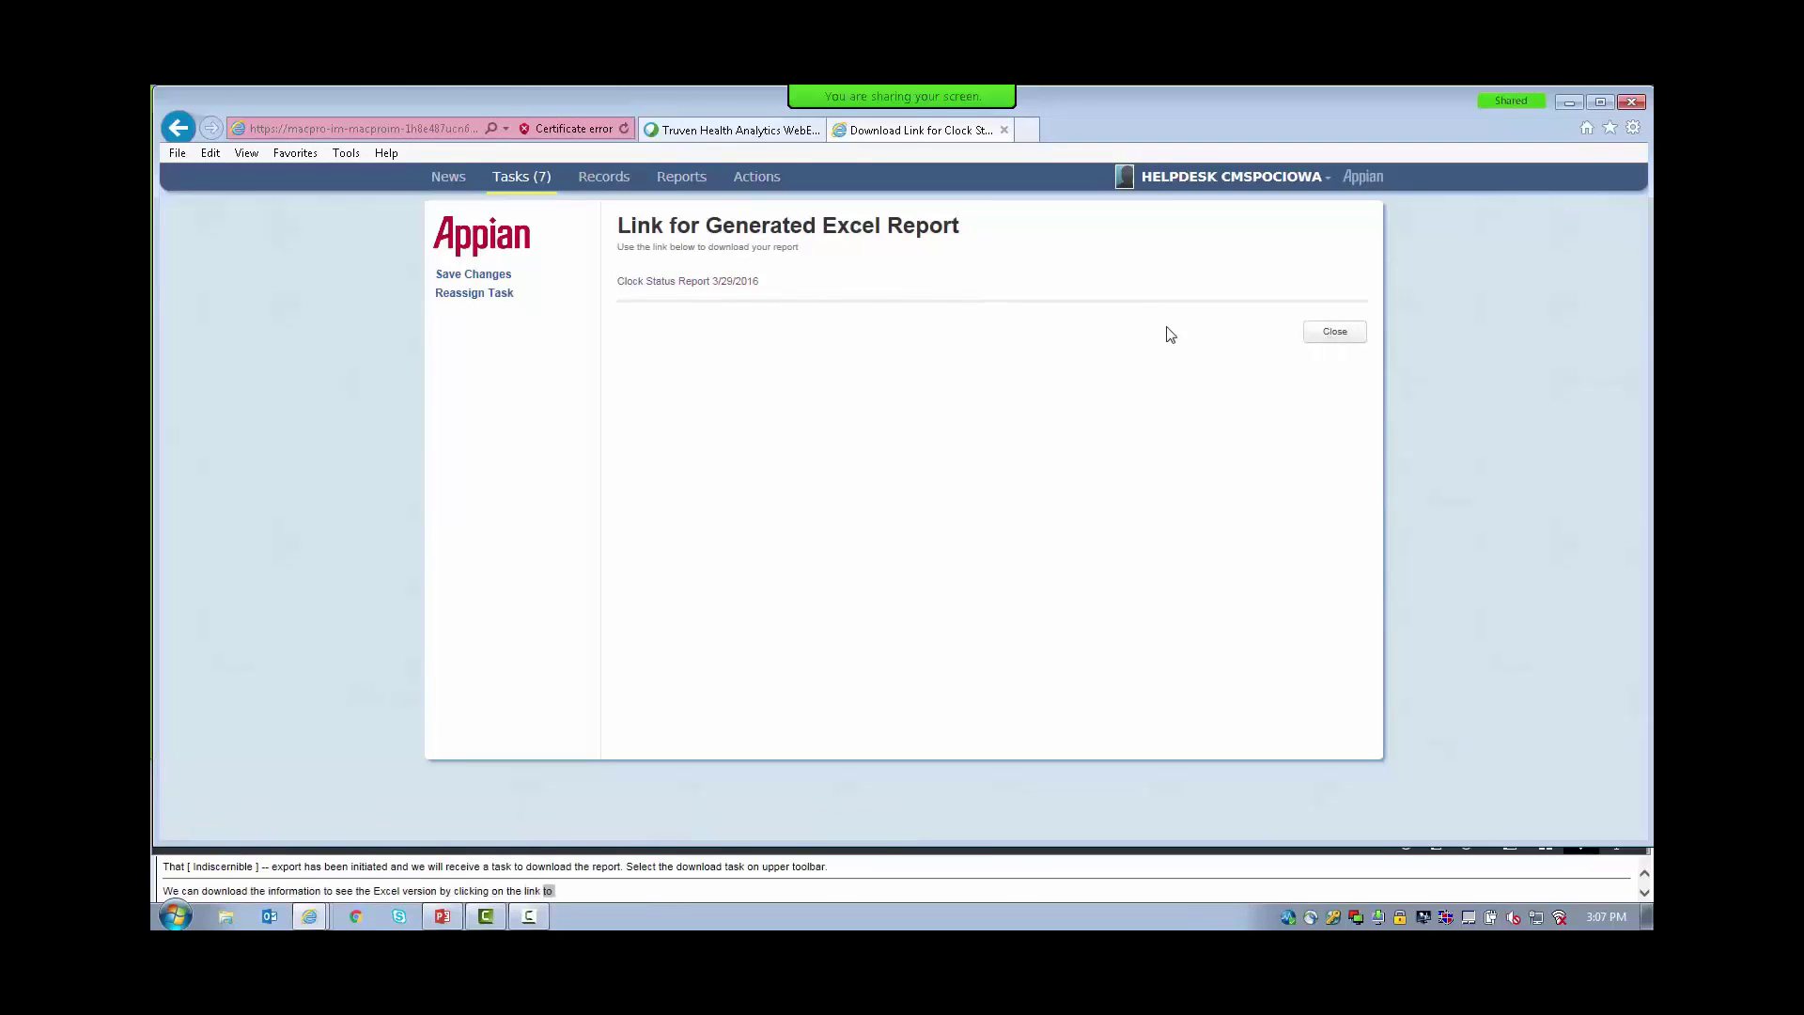
pyautogui.click(1319, 337)
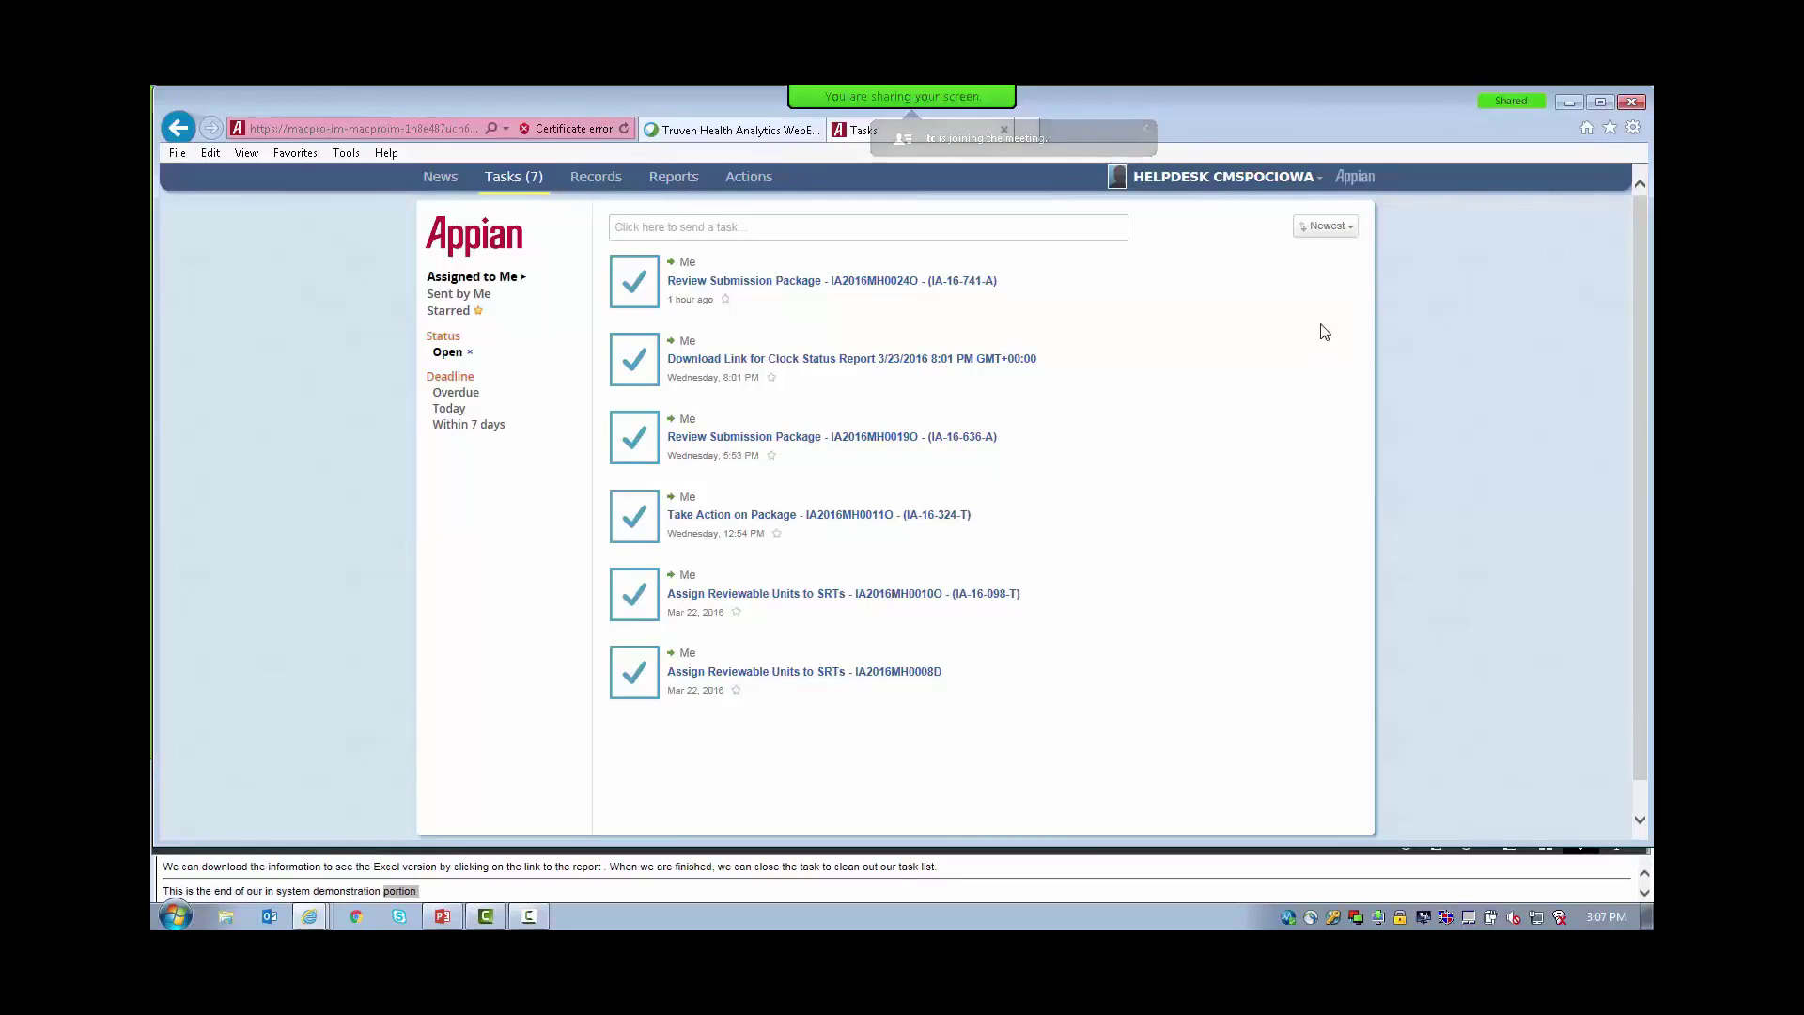
# Switch to the PowerPoint slide show and go through the help desk, browser compatibility and next steps slides to the Questions slide.
pyautogui.click(458, 918)
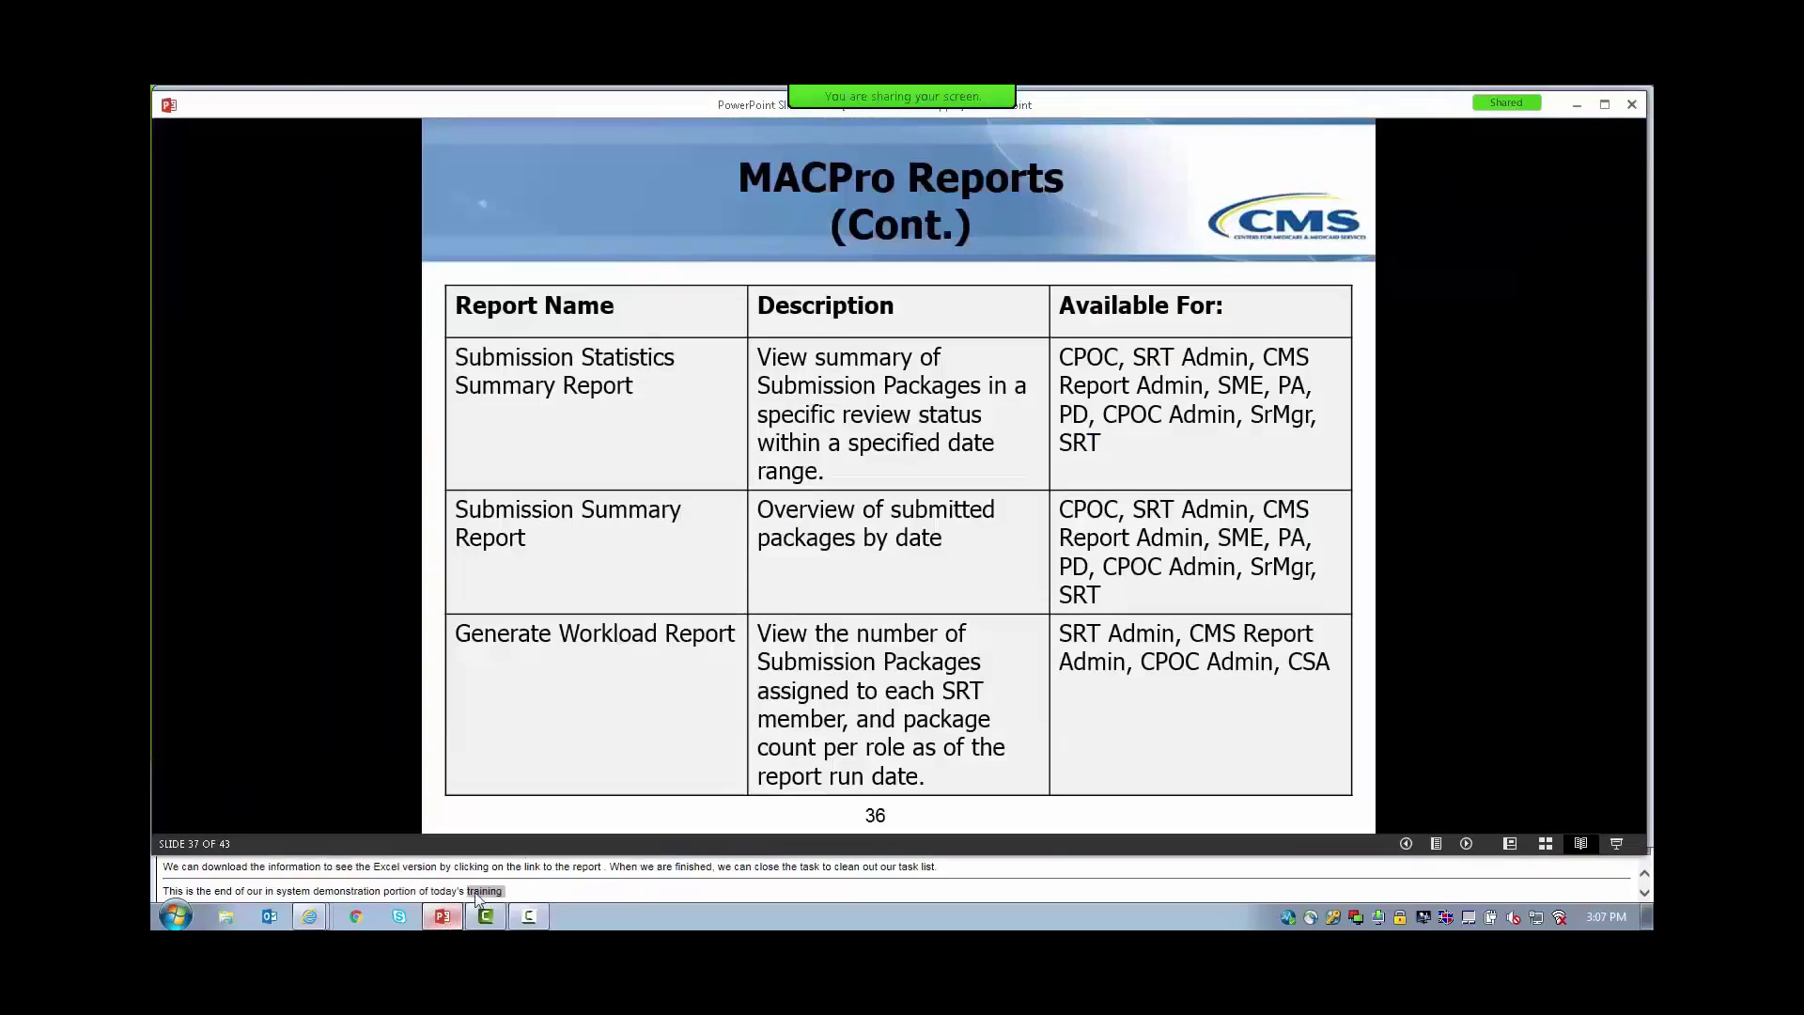
pyautogui.click(296, 308)
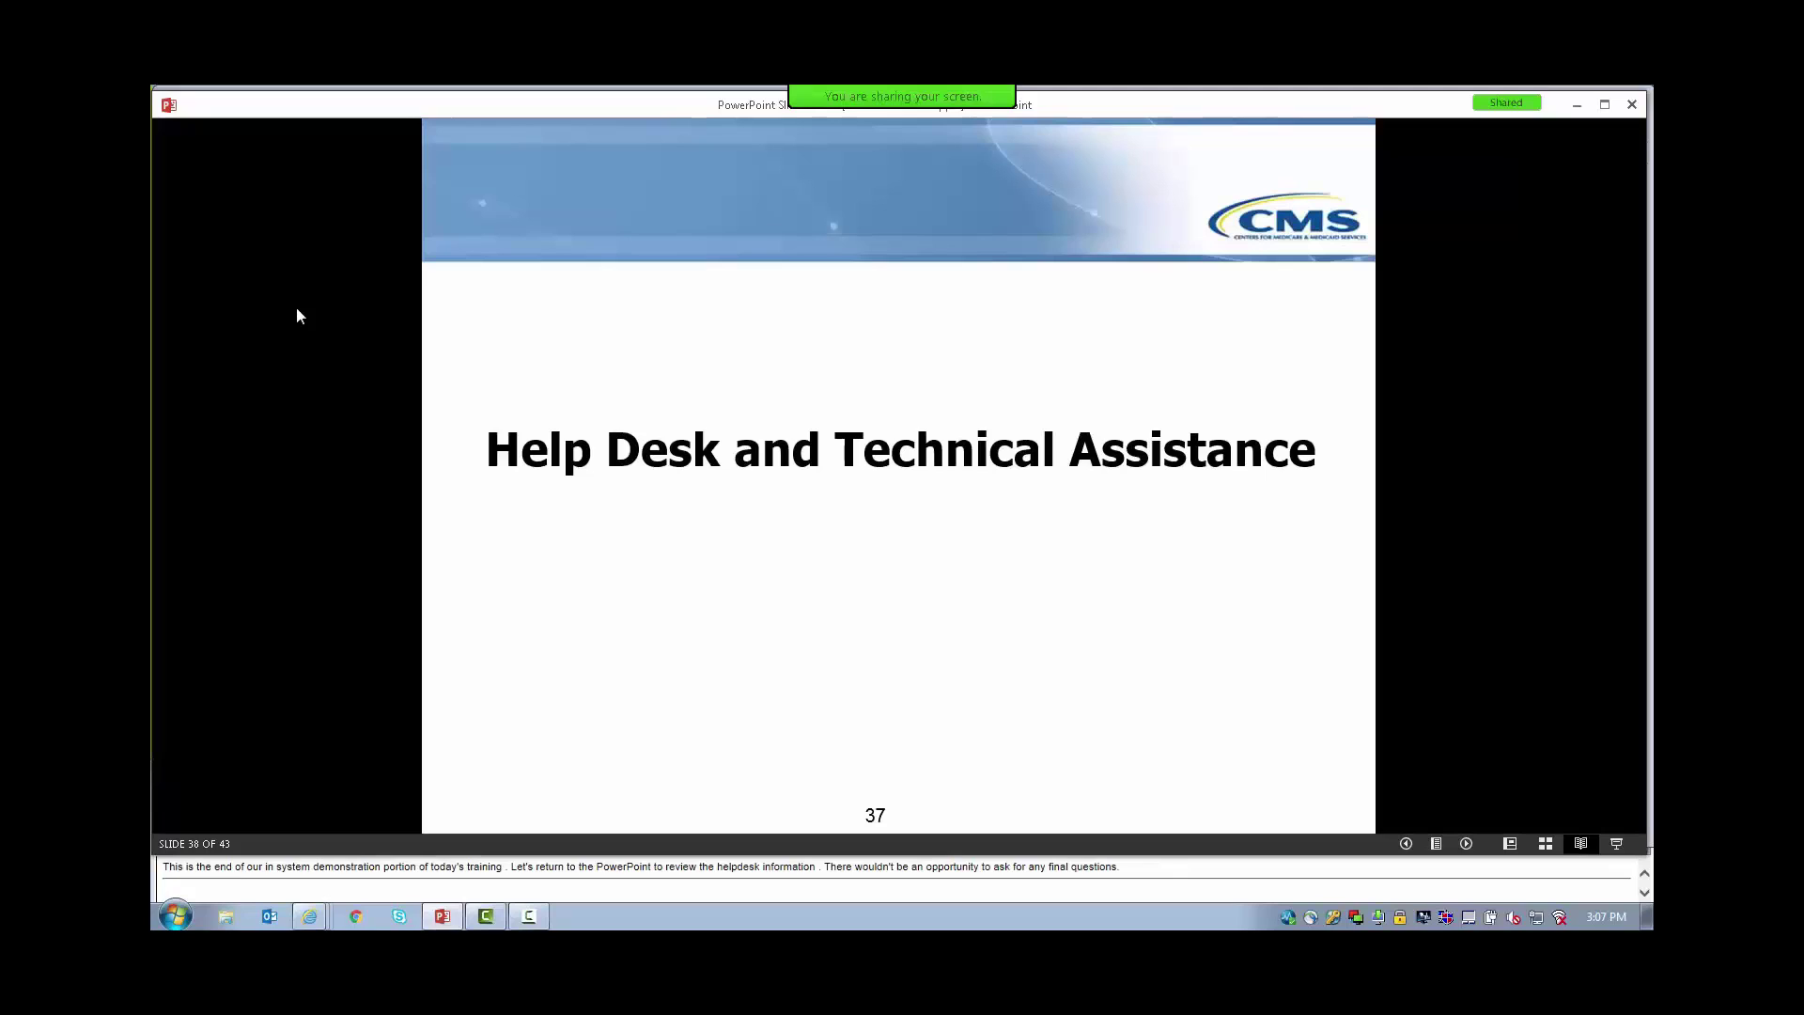
pyautogui.press('Right')
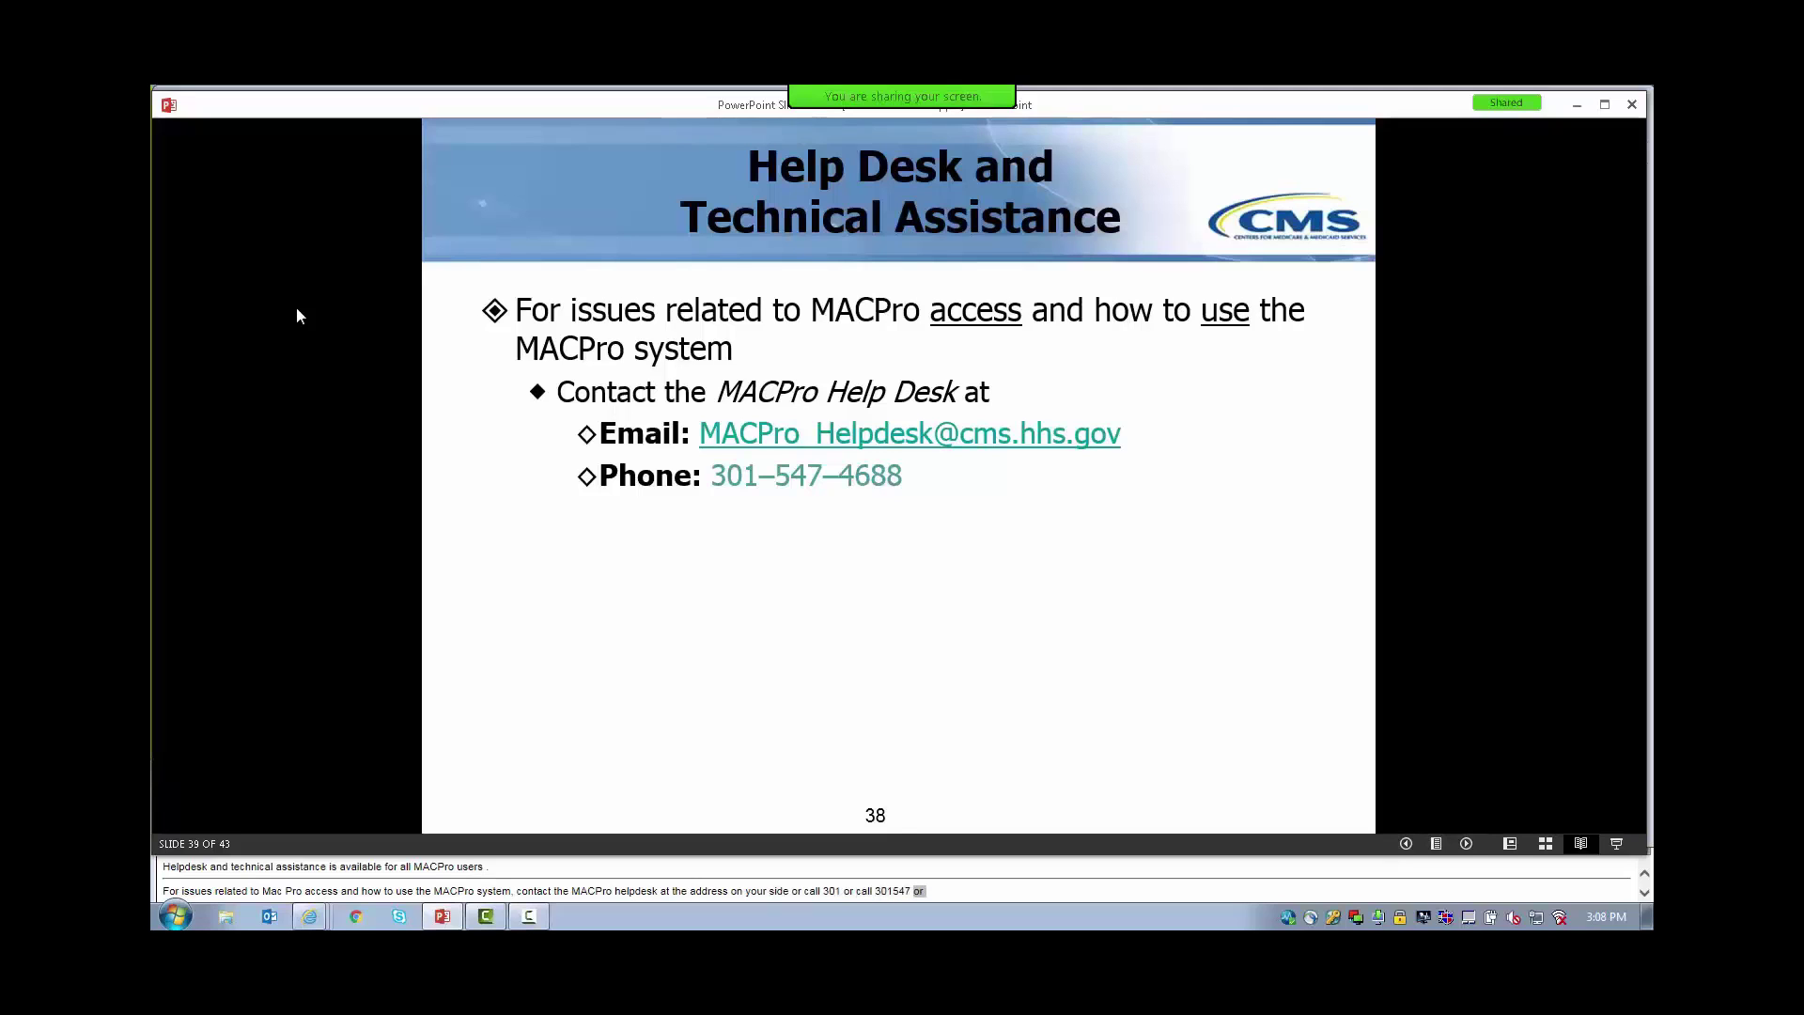
pyautogui.press('Right')
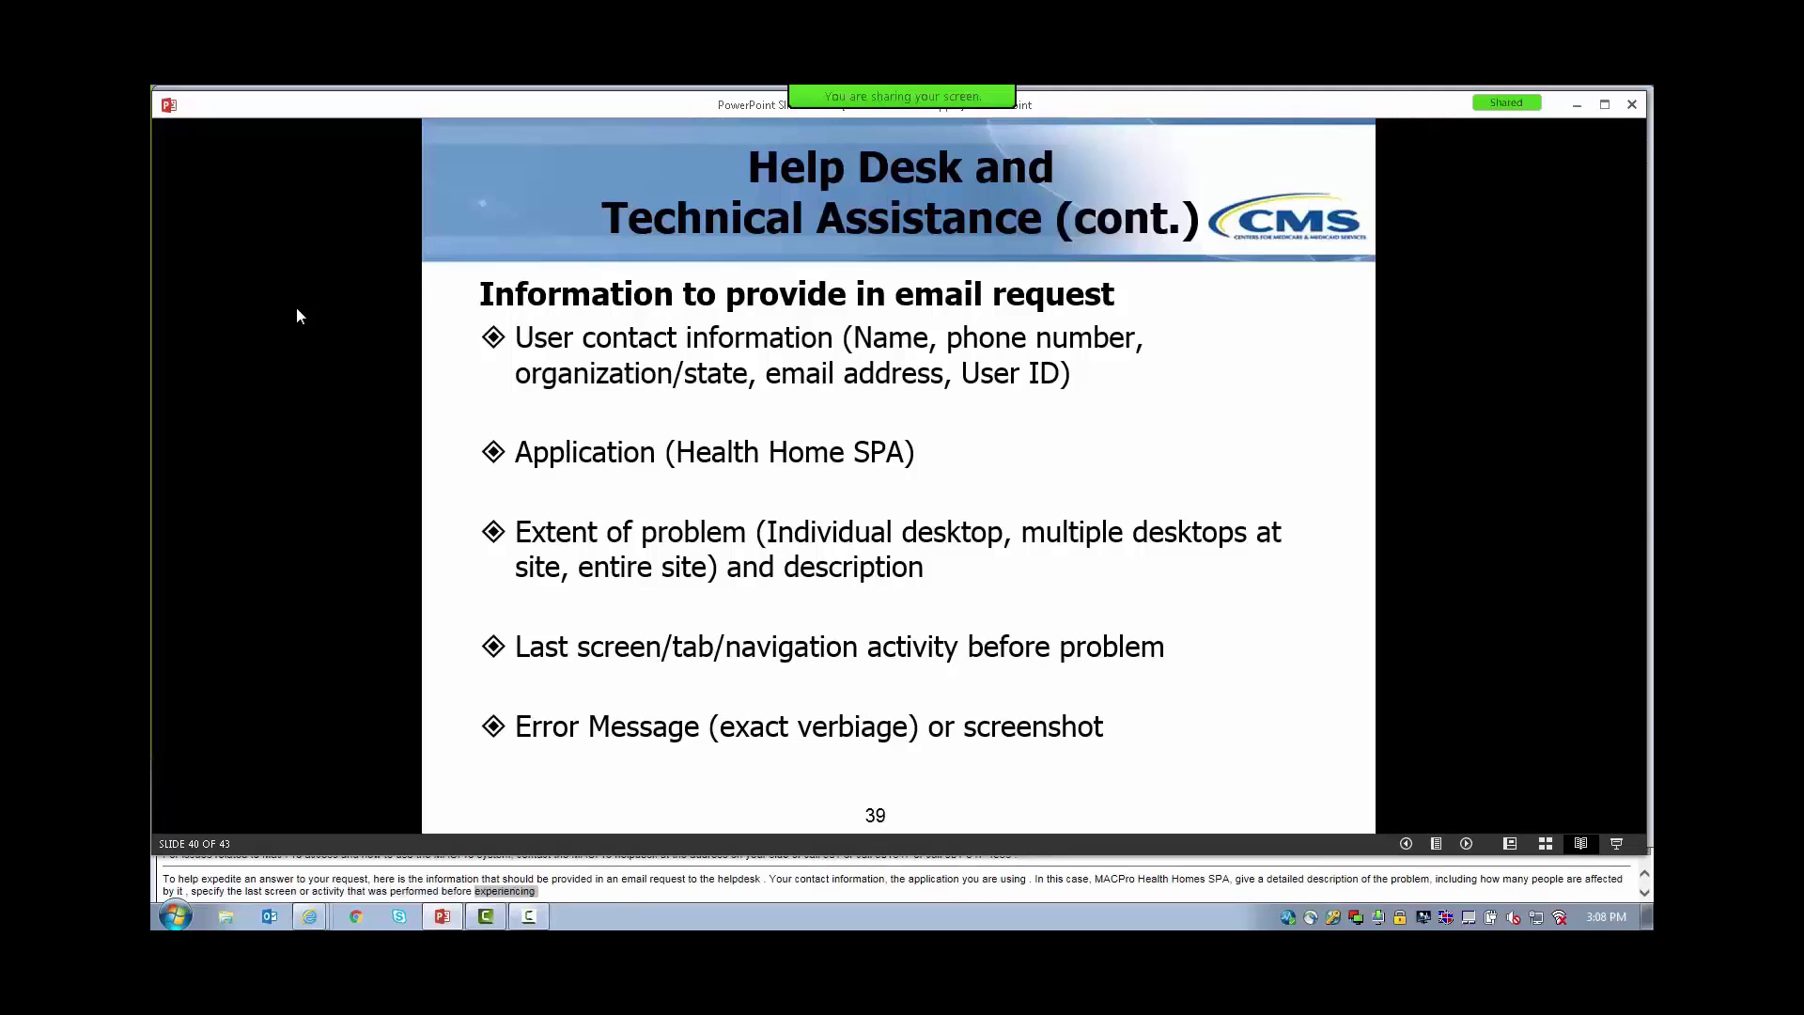
pyautogui.press('Right')
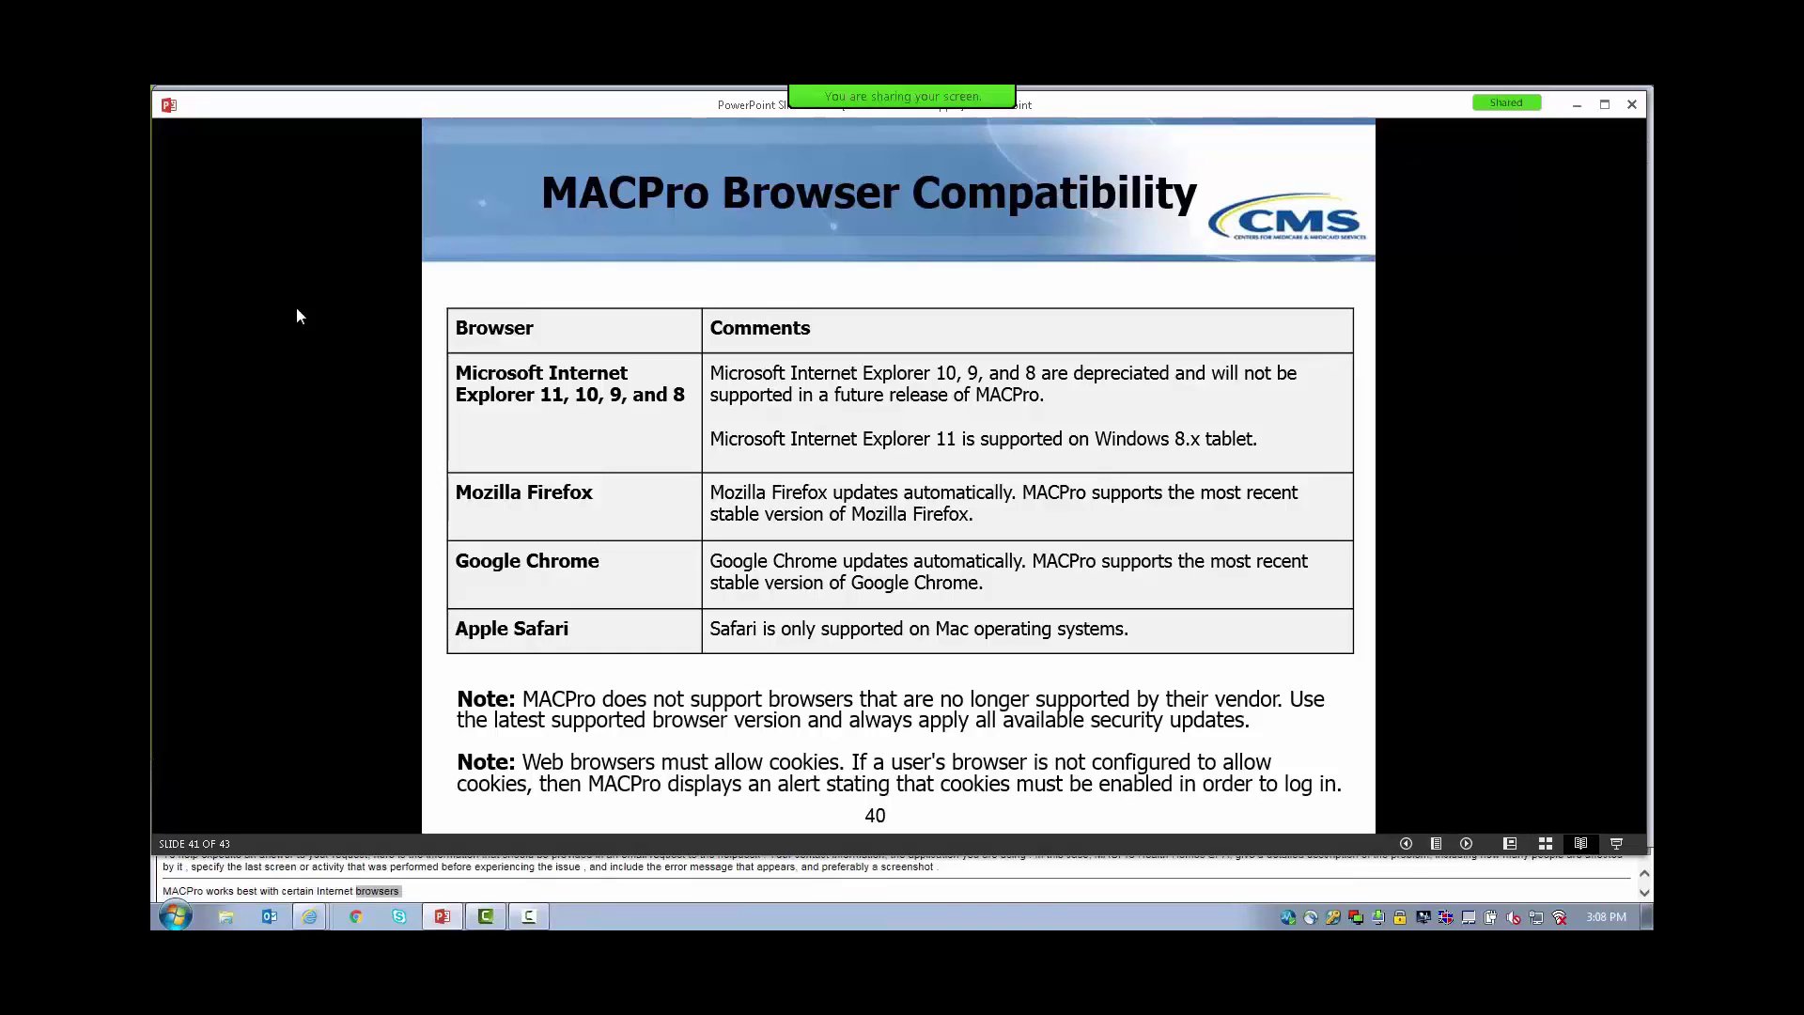
pyautogui.press('Right')
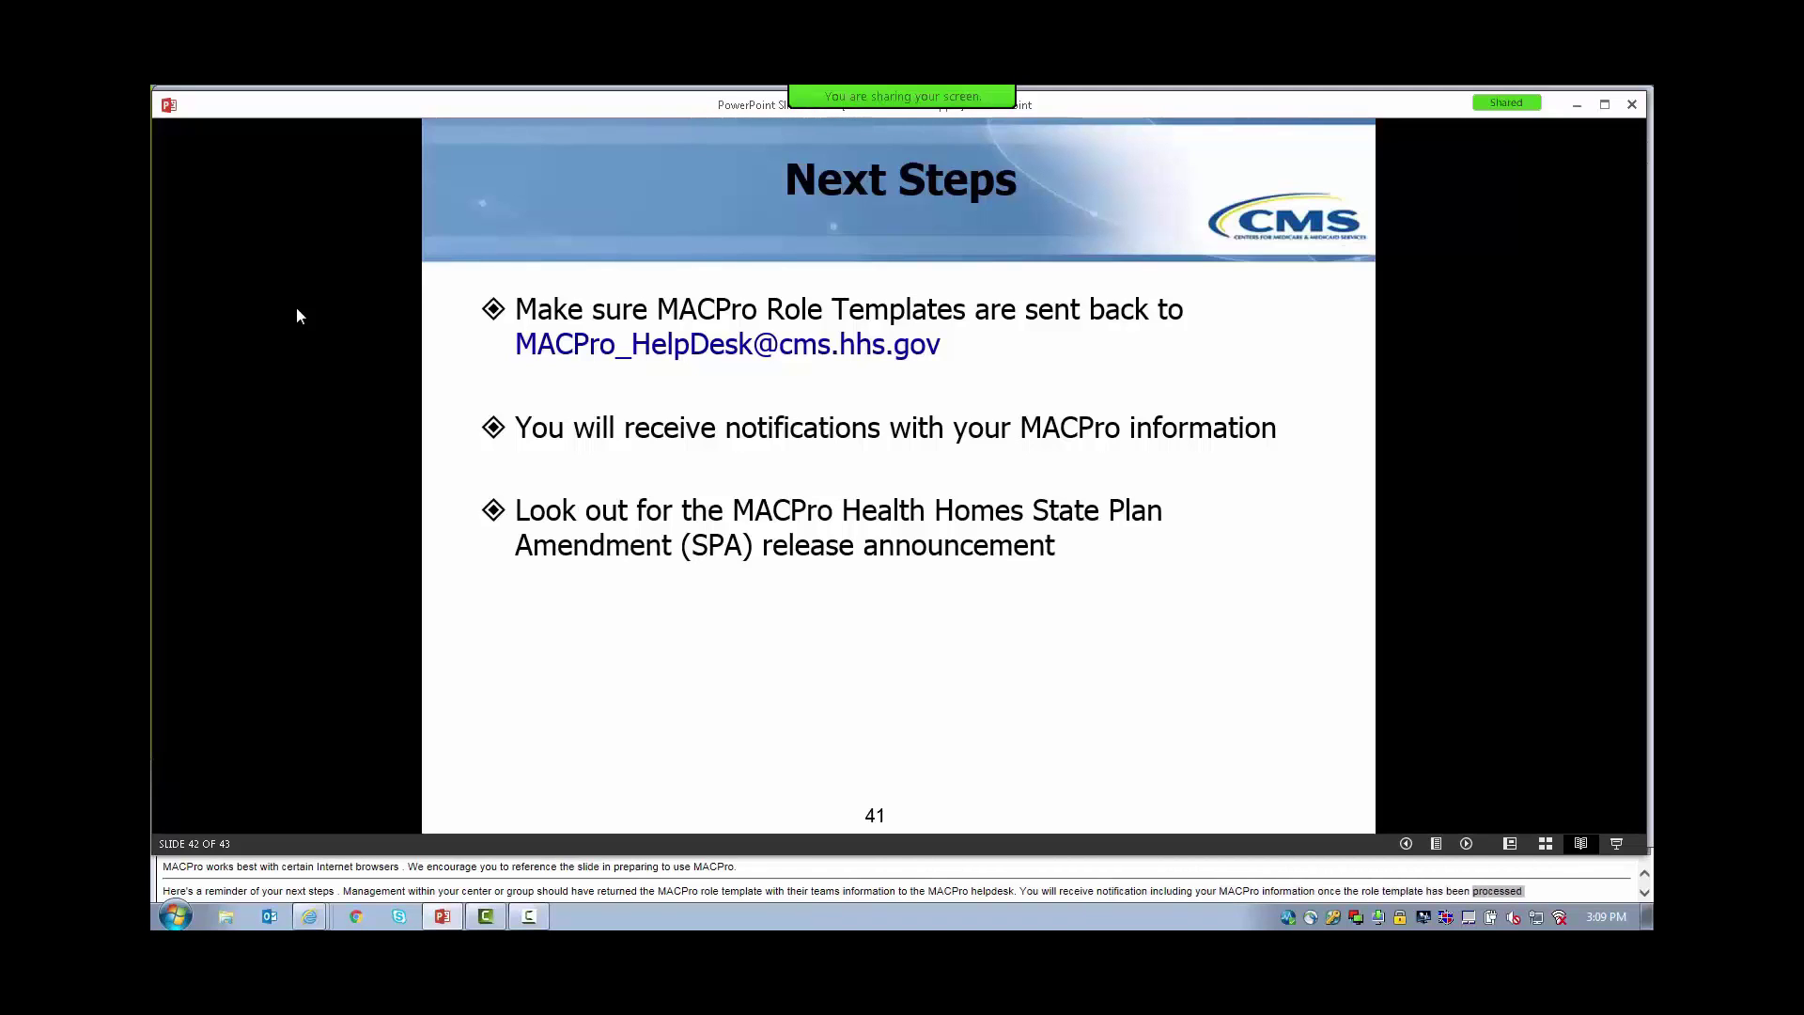
pyautogui.press('Right')
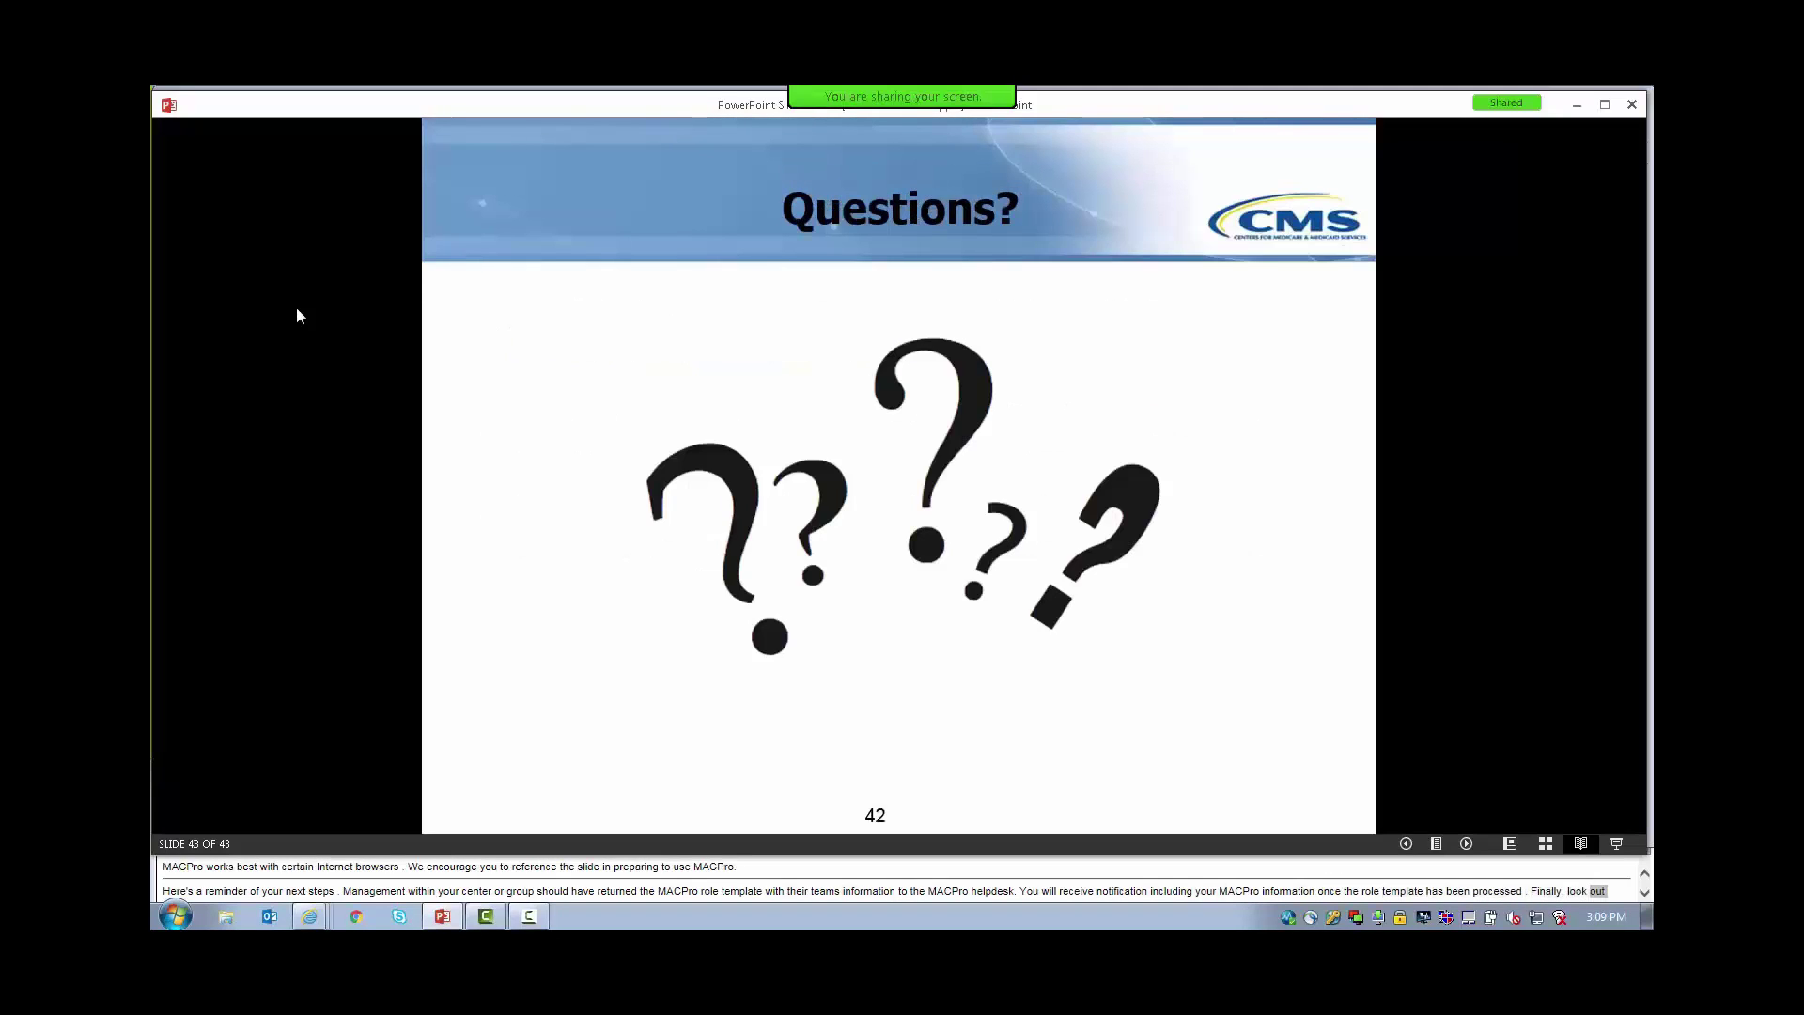